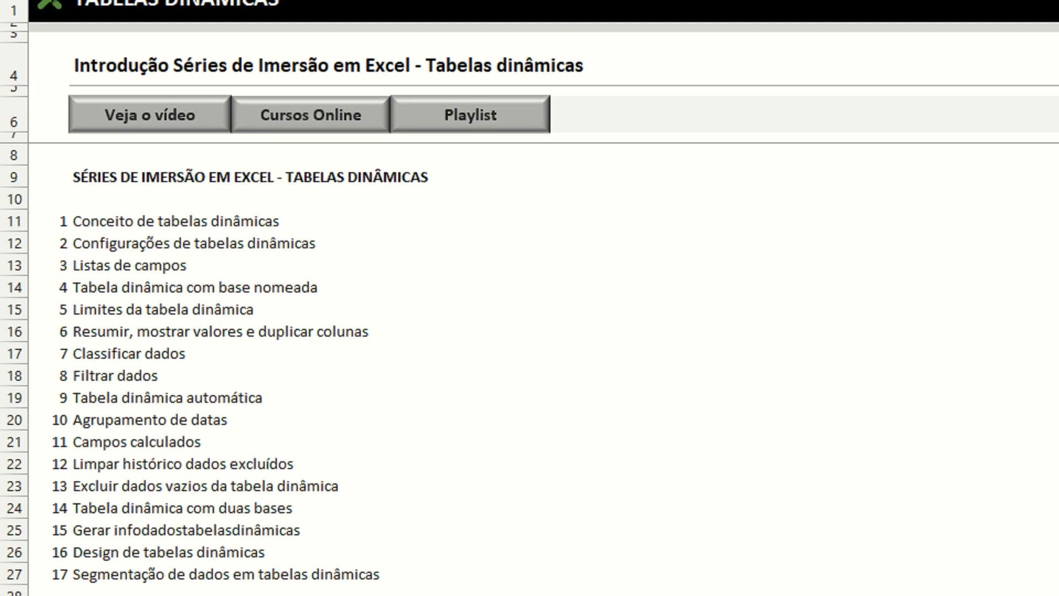
mouse_move(601, 171)
mouse_down()
mouse_move(300, 193)
mouse_move(298, 221)
mouse_up()
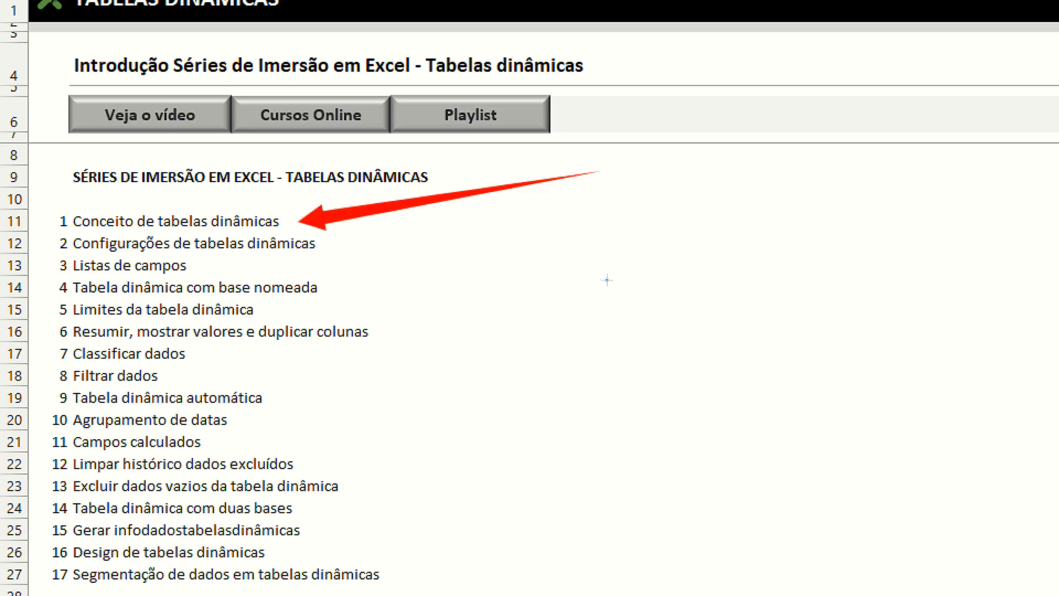
drag(688, 305, 331, 236)
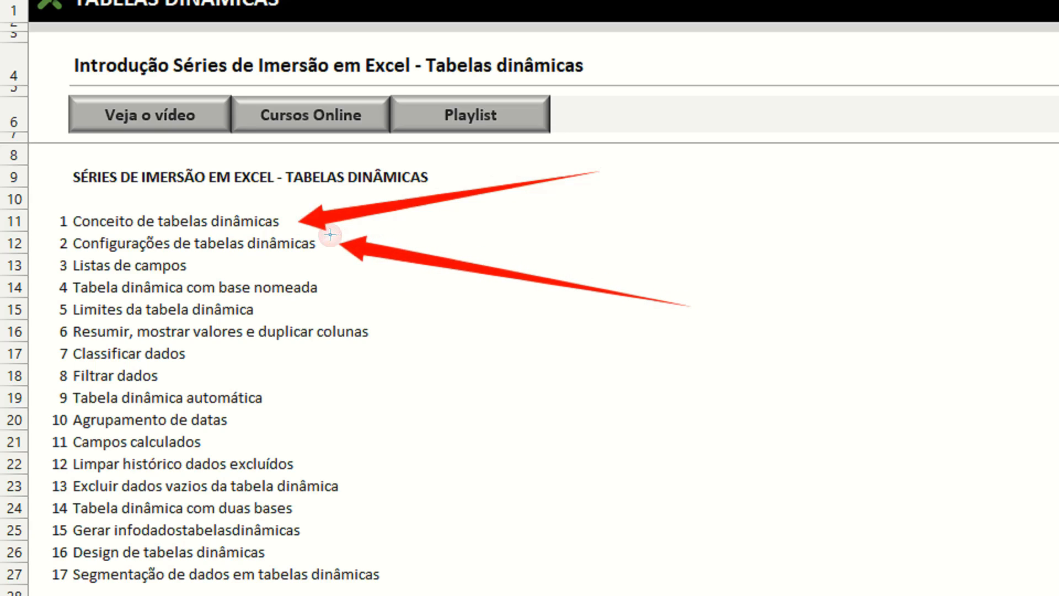
mouse_move(58, 196)
mouse_down()
mouse_move(51, 190)
mouse_move(114, 254)
mouse_up()
drag(487, 406, 269, 285)
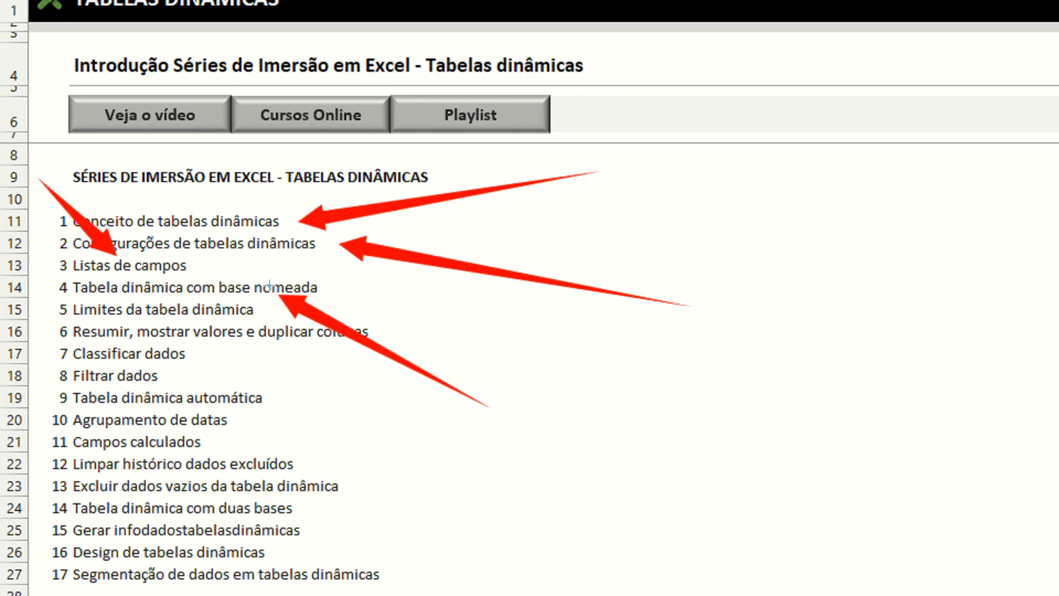
drag(52, 417, 136, 307)
mouse_move(475, 473)
mouse_down()
mouse_move(231, 327)
mouse_move(293, 330)
mouse_up()
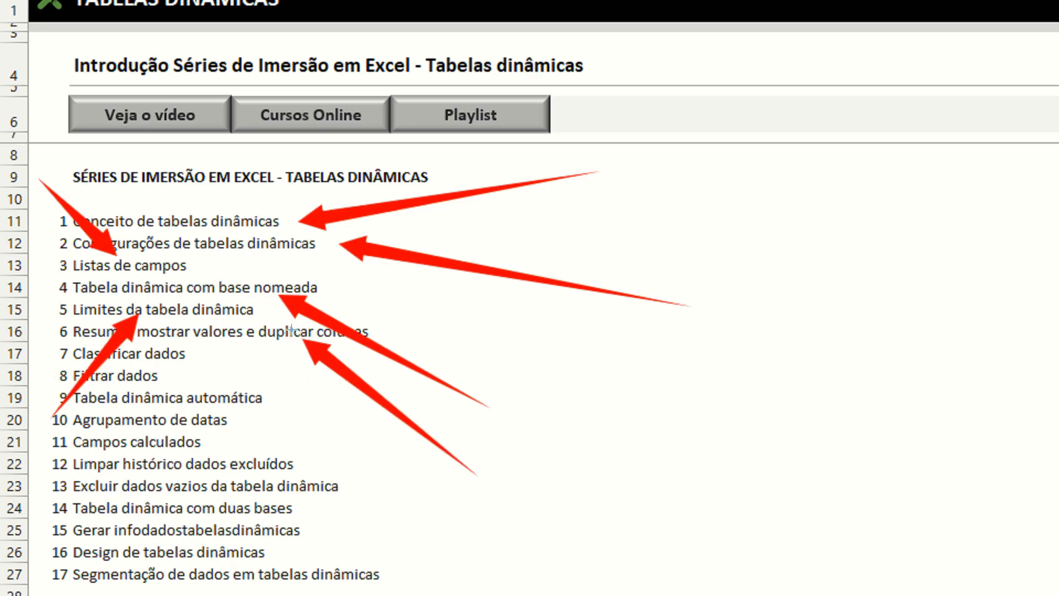
drag(391, 501, 153, 348)
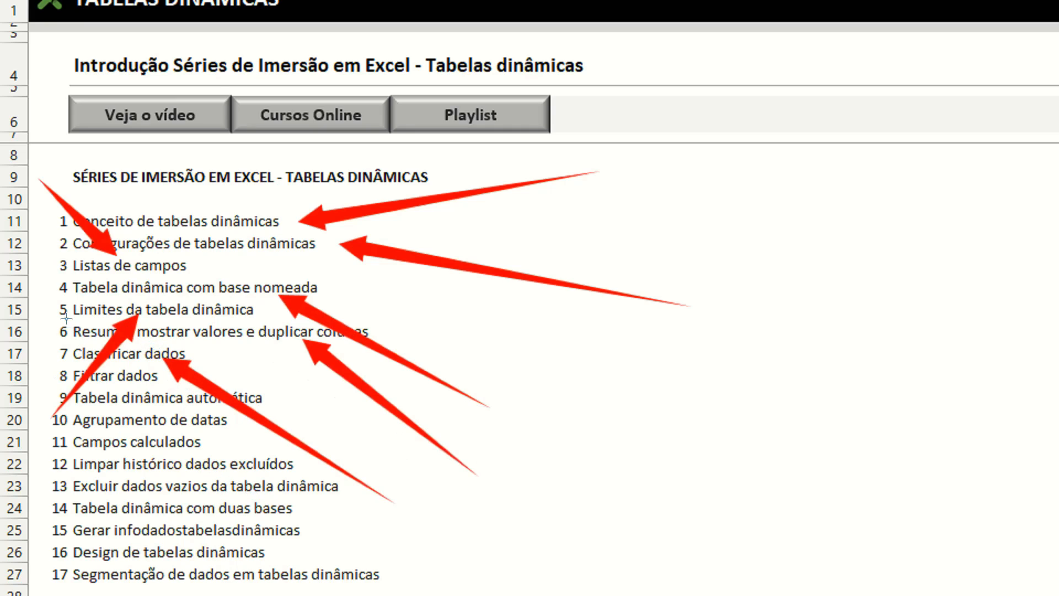
mouse_move(67, 315)
mouse_down()
mouse_move(129, 394)
mouse_move(153, 404)
mouse_up()
drag(517, 378, 253, 413)
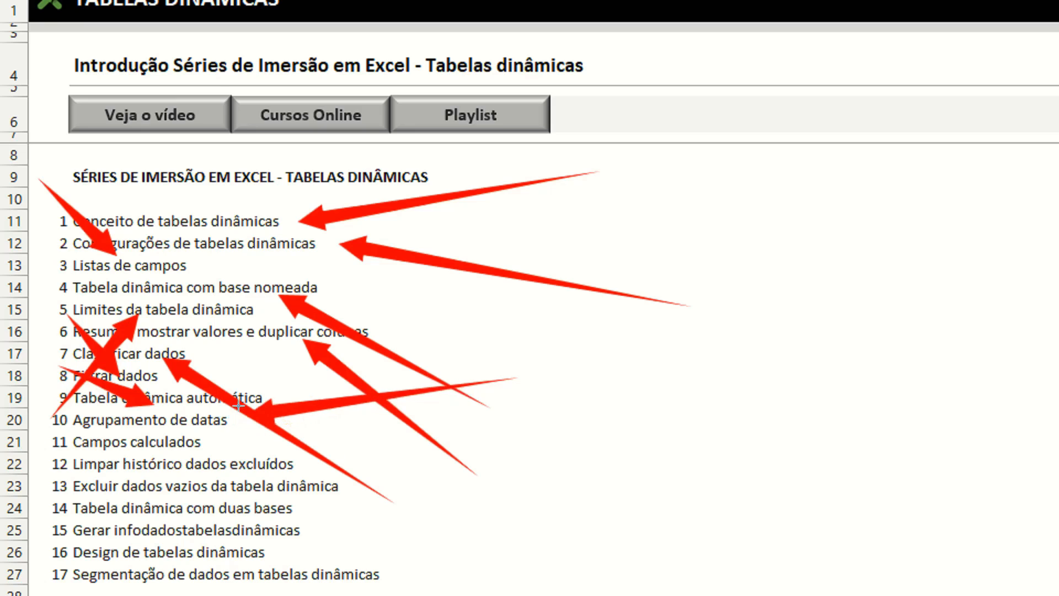
drag(772, 372, 223, 436)
mouse_move(604, 439)
mouse_down()
mouse_move(416, 465)
mouse_move(305, 459)
mouse_up()
mouse_move(656, 488)
mouse_down()
mouse_move(370, 494)
mouse_move(315, 483)
mouse_up()
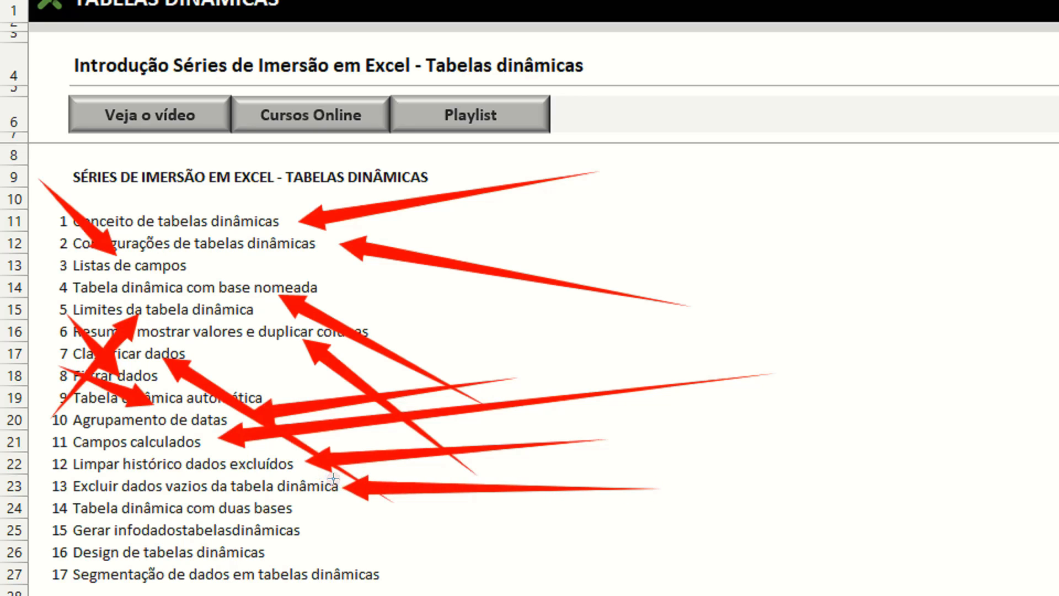
mouse_move(656, 513)
mouse_down()
mouse_move(327, 512)
mouse_move(294, 498)
mouse_up()
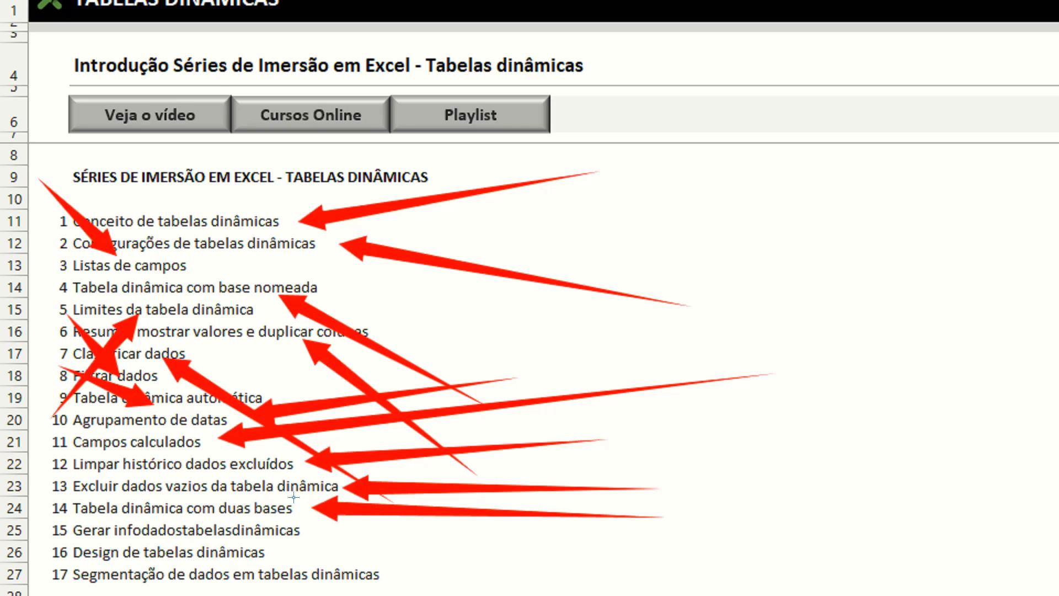
mouse_move(604, 546)
mouse_down()
mouse_move(355, 544)
mouse_move(307, 540)
mouse_move(300, 524)
mouse_up()
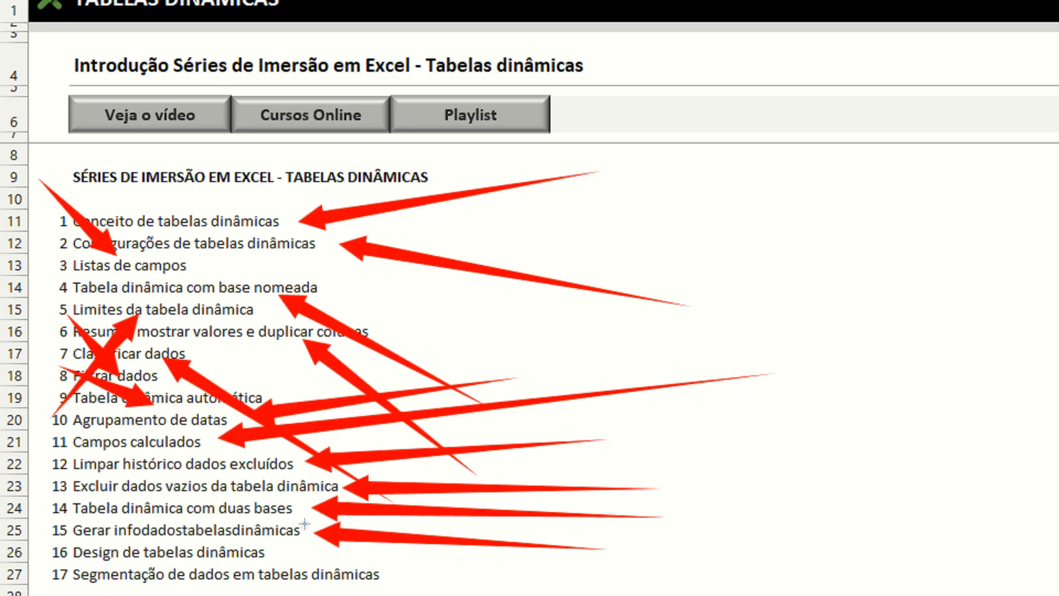
mouse_move(601, 565)
mouse_down()
mouse_move(484, 569)
mouse_move(297, 558)
mouse_move(273, 545)
mouse_up()
mouse_move(763, 545)
mouse_down()
mouse_move(651, 568)
mouse_move(387, 565)
mouse_up()
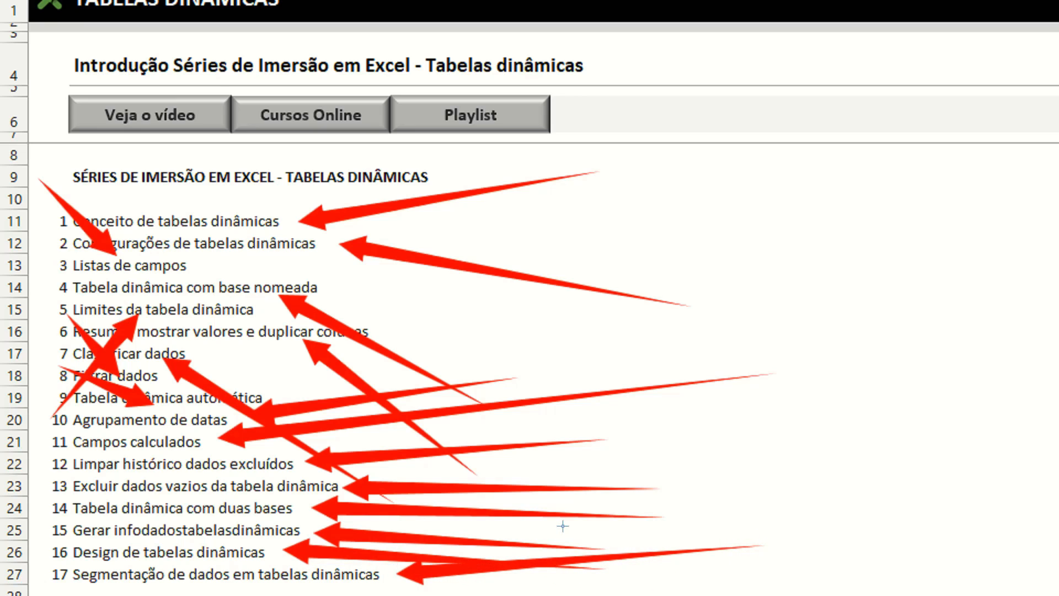
key(Escape)
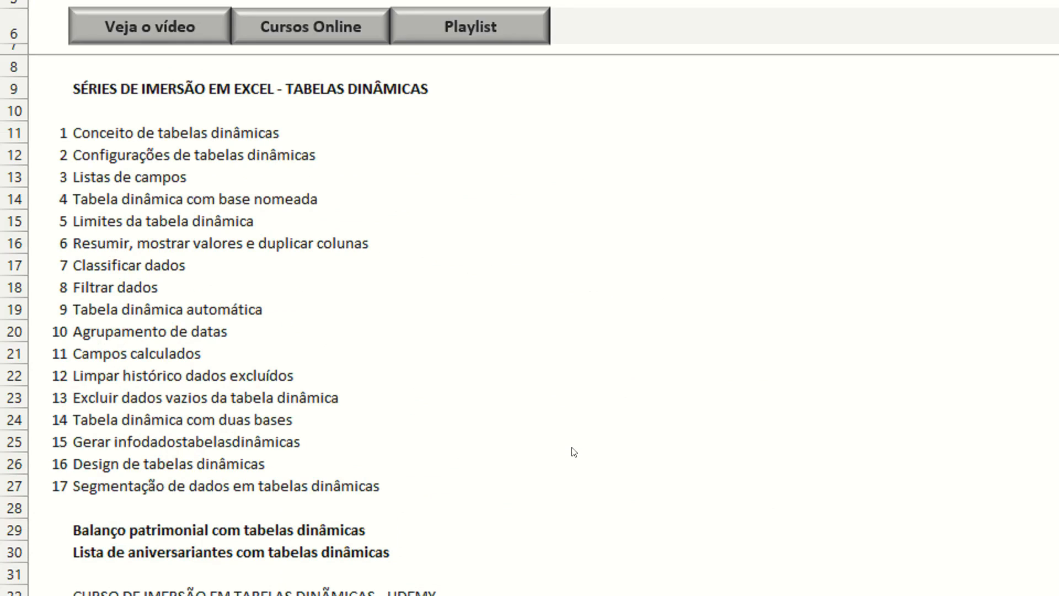
key(Escape)
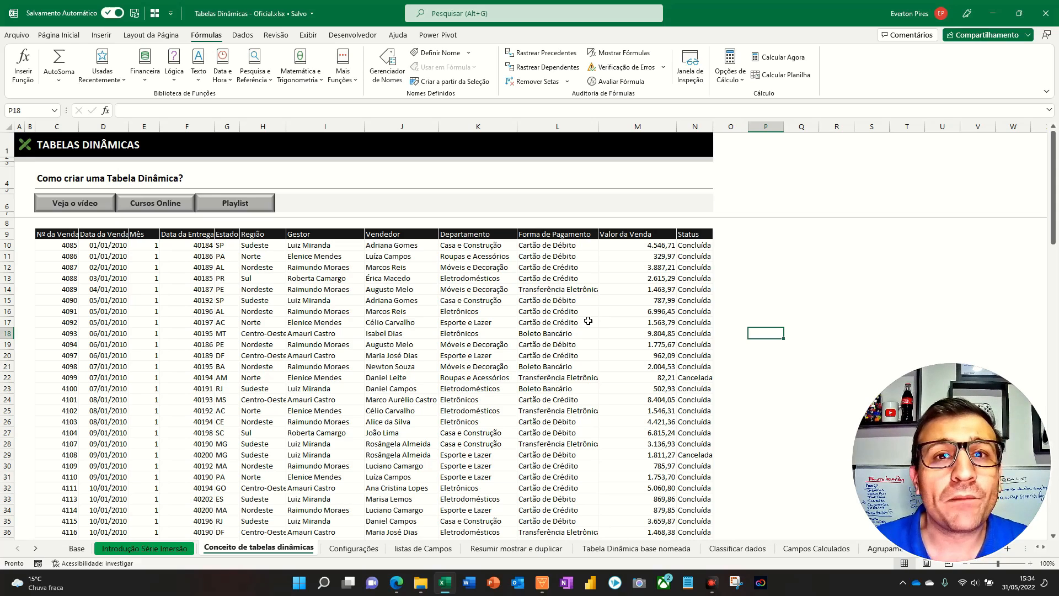
click(1056, 387)
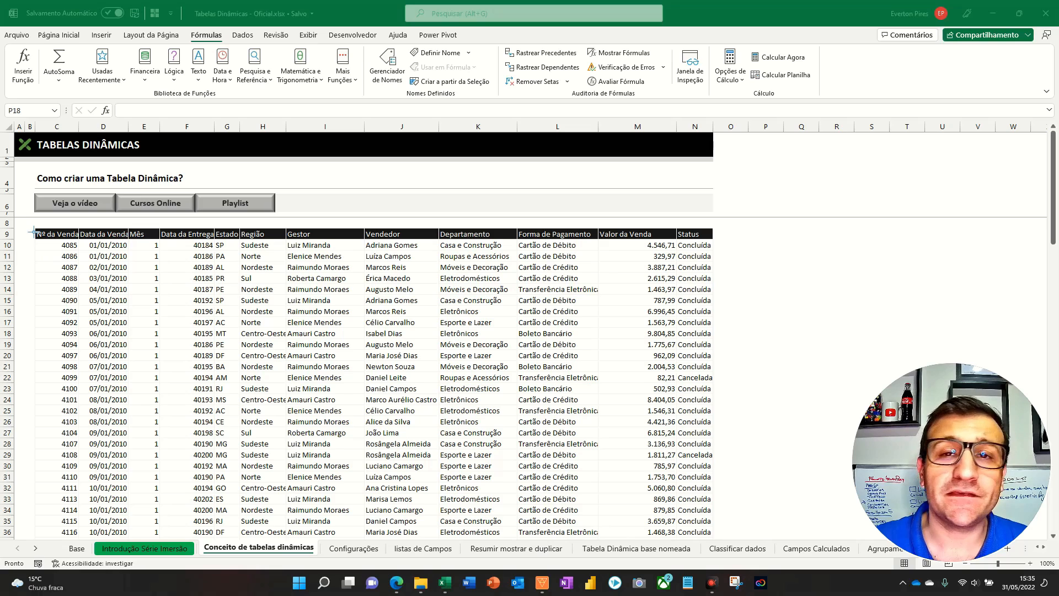
mouse_move(23, 222)
mouse_down()
mouse_move(559, 324)
mouse_move(722, 284)
mouse_move(720, 249)
mouse_up()
key(F5)
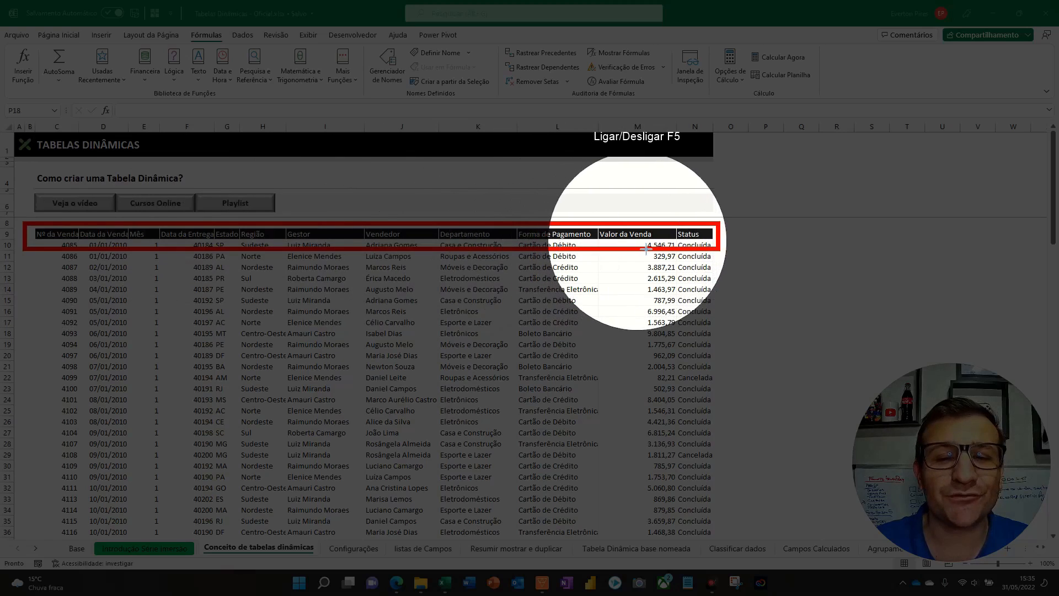
key(F5)
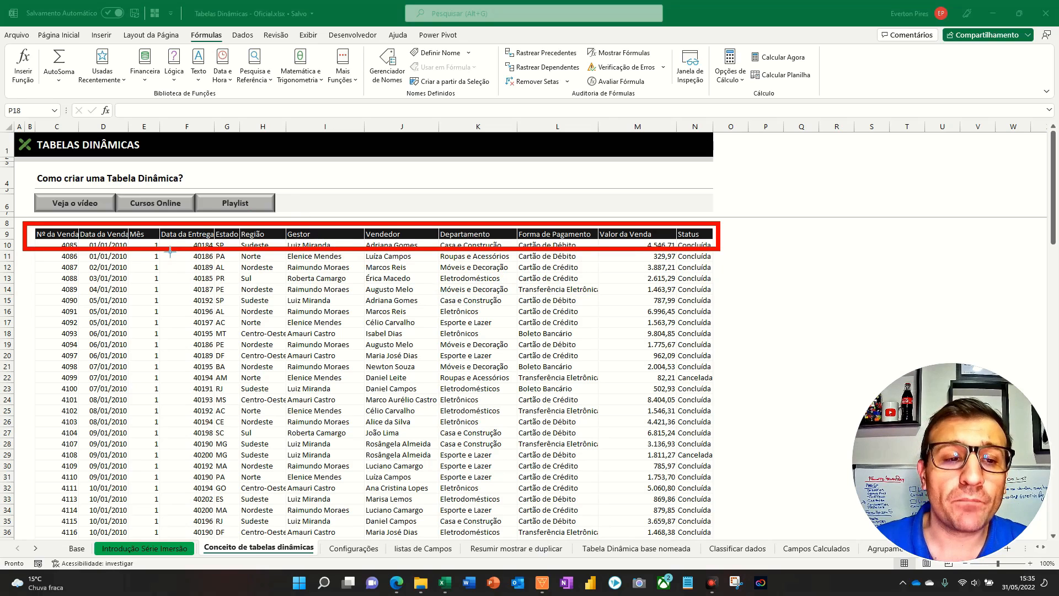
key(F5)
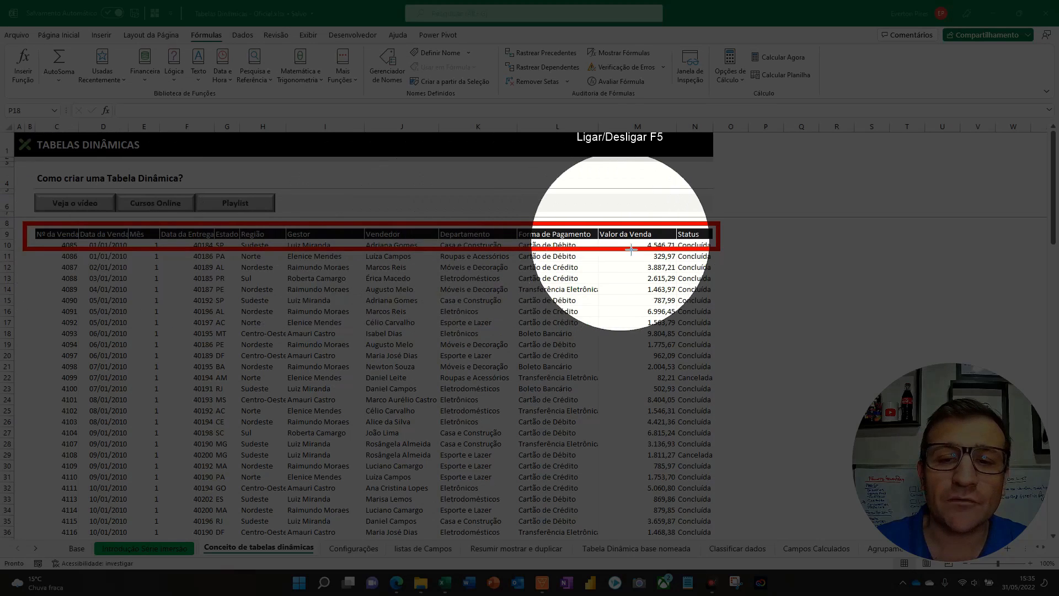
key(F5)
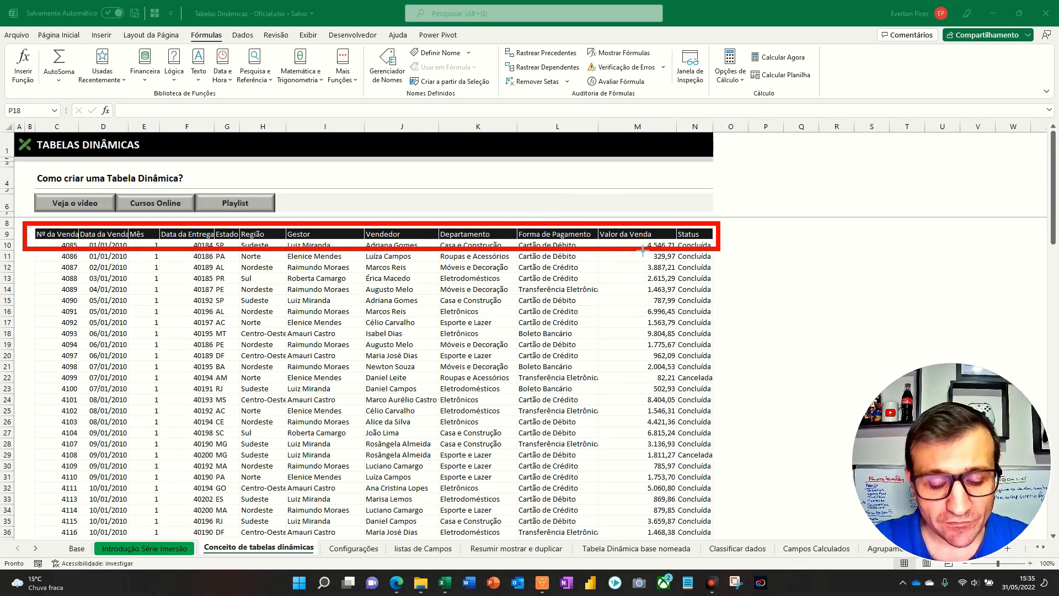
key(F5)
key(F5)
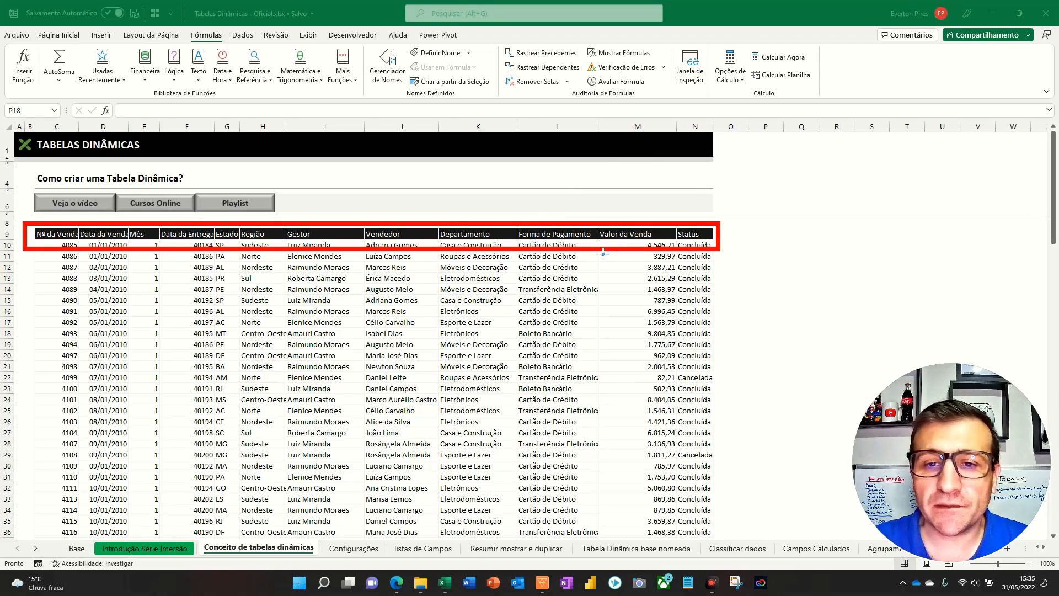
key(Escape)
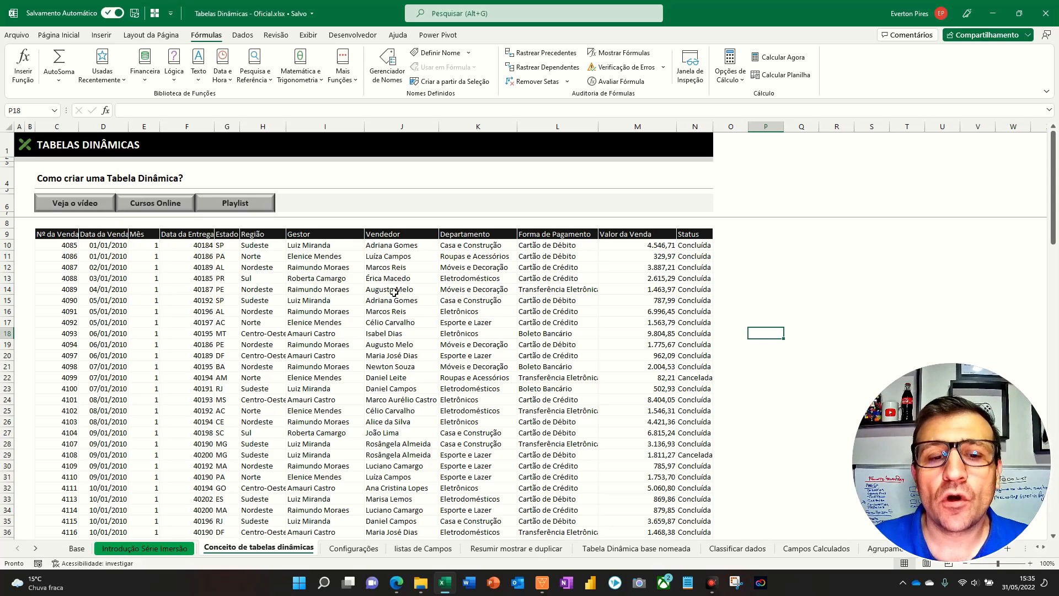
click(333, 315)
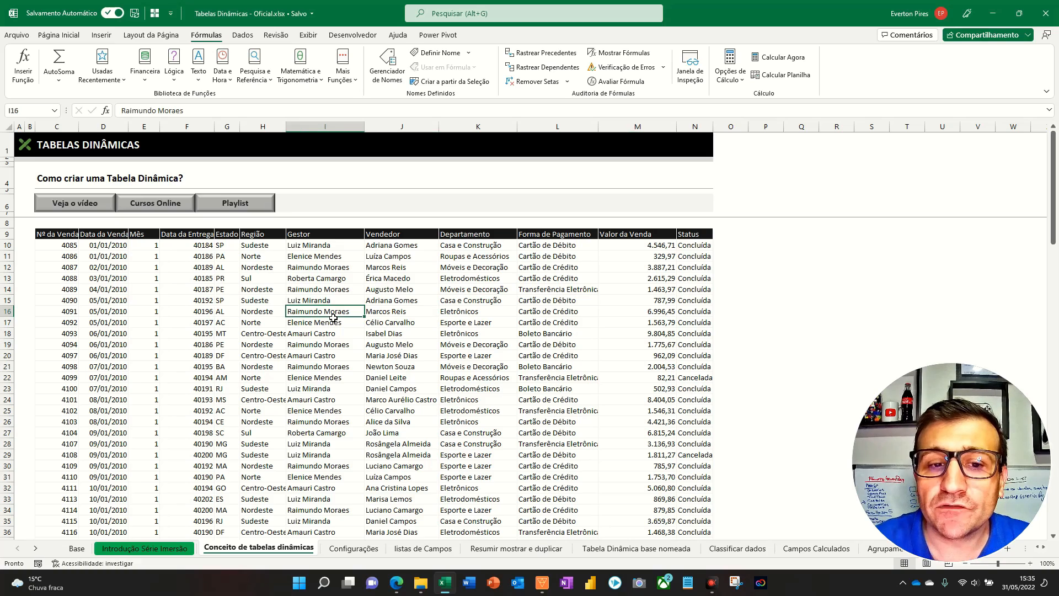
key(F5)
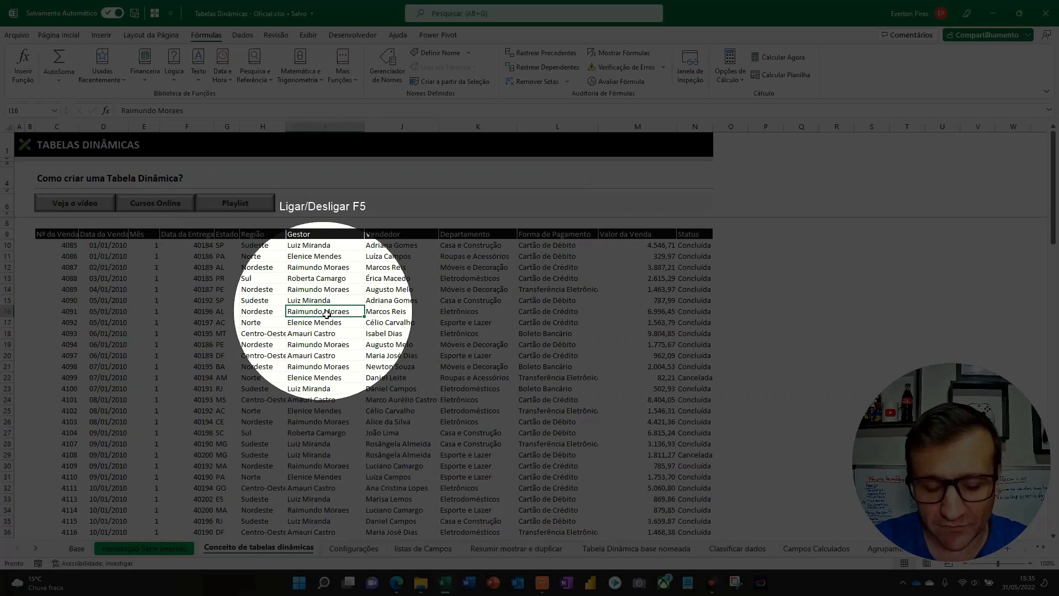
key(F5)
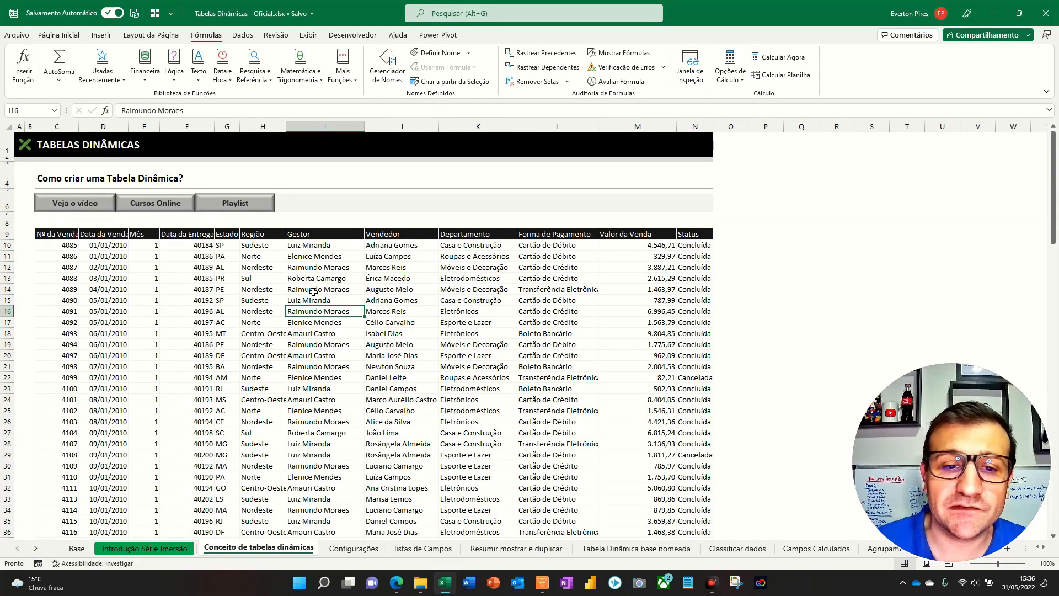
- Insert a pivot table on a new worksheet from the full sales data range, headers included (C9:N109)
drag(70, 239, 689, 256)
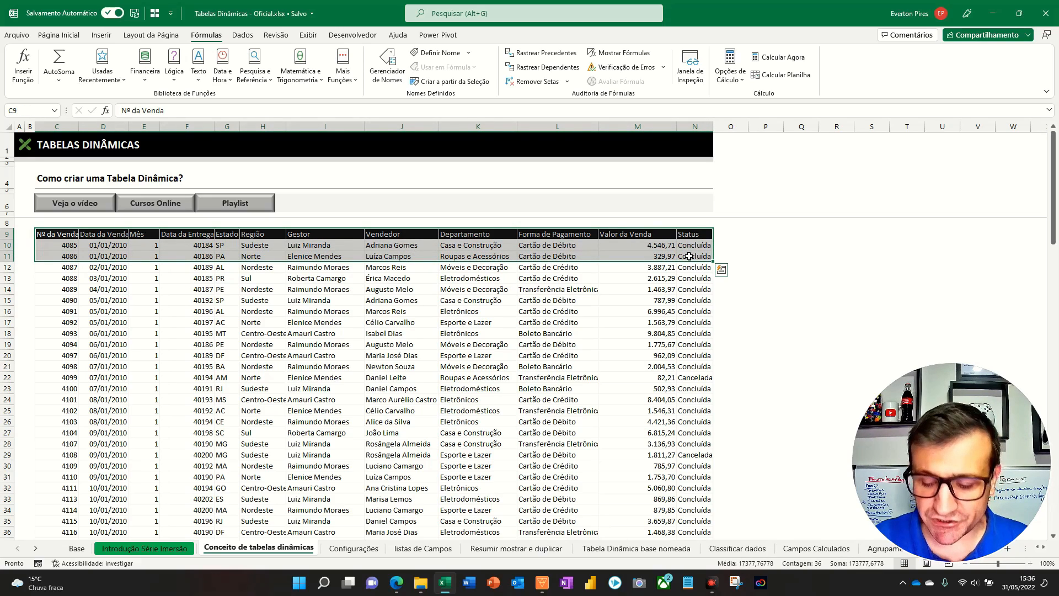
key(ctrl+shift+Down)
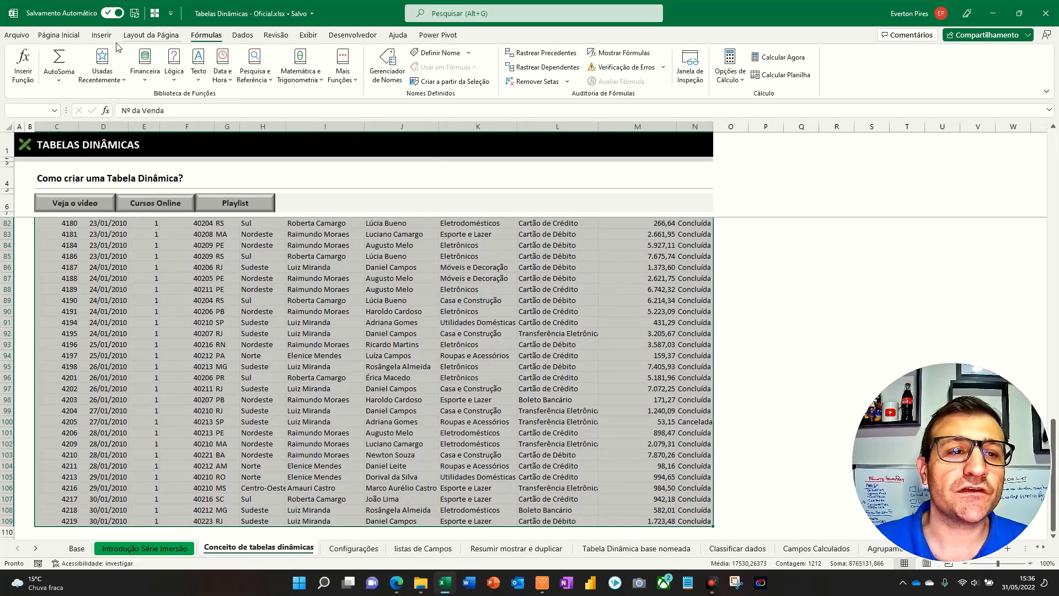
click(100, 35)
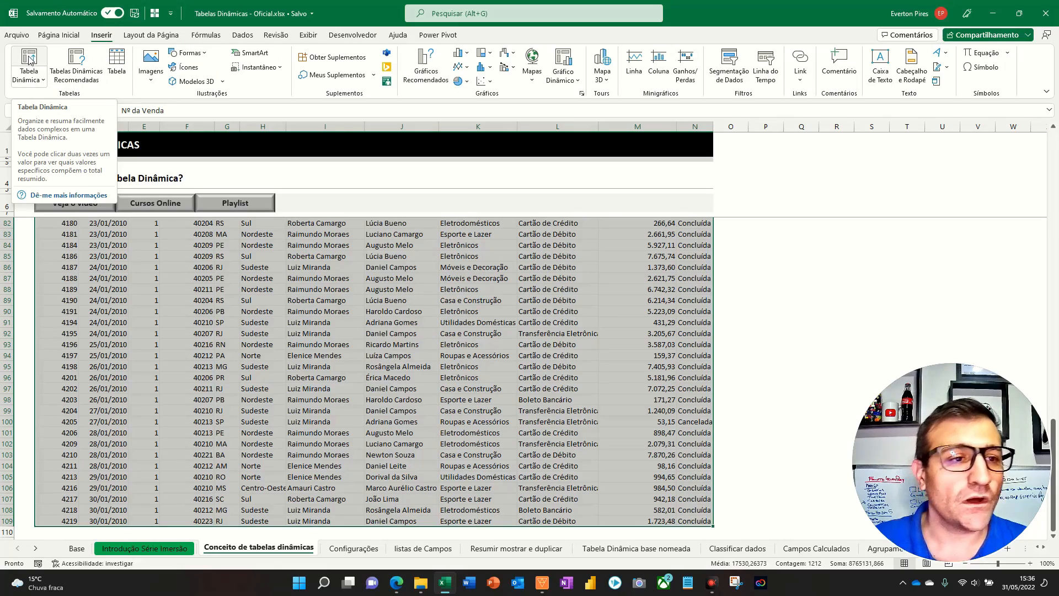
click(28, 61)
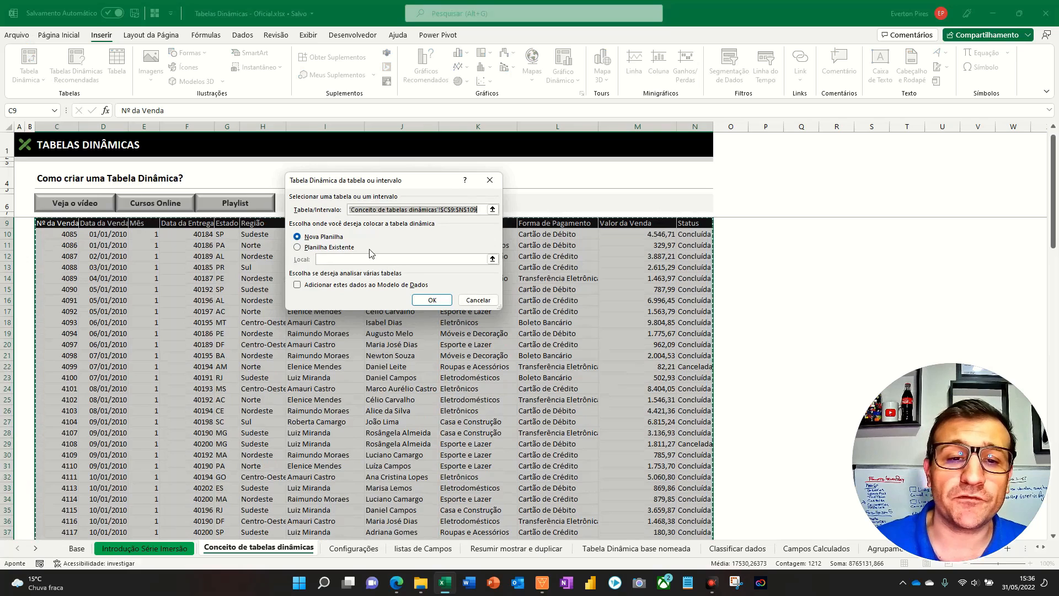
key(F5)
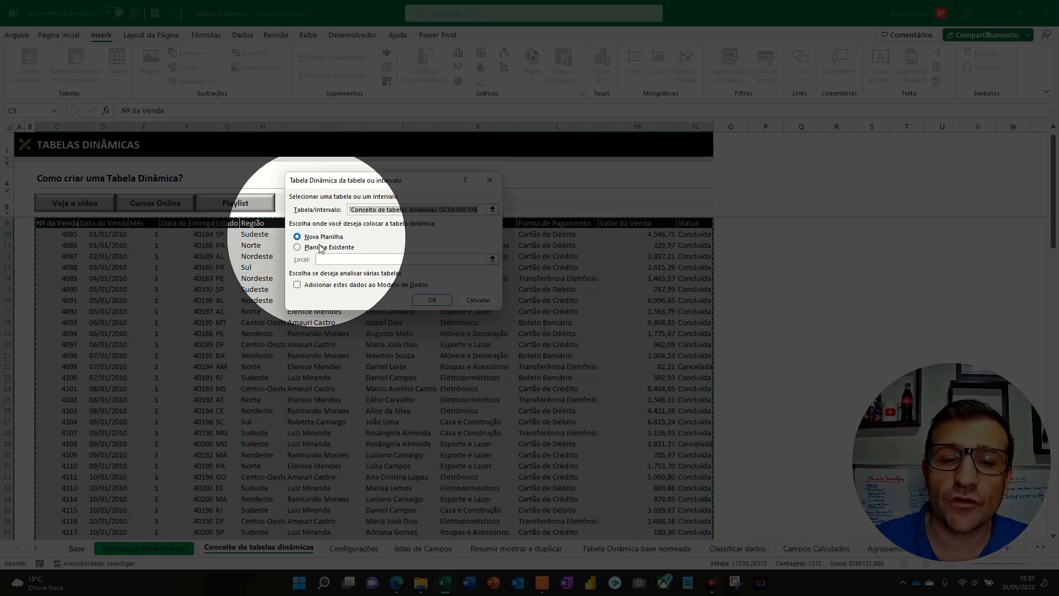
click(430, 302)
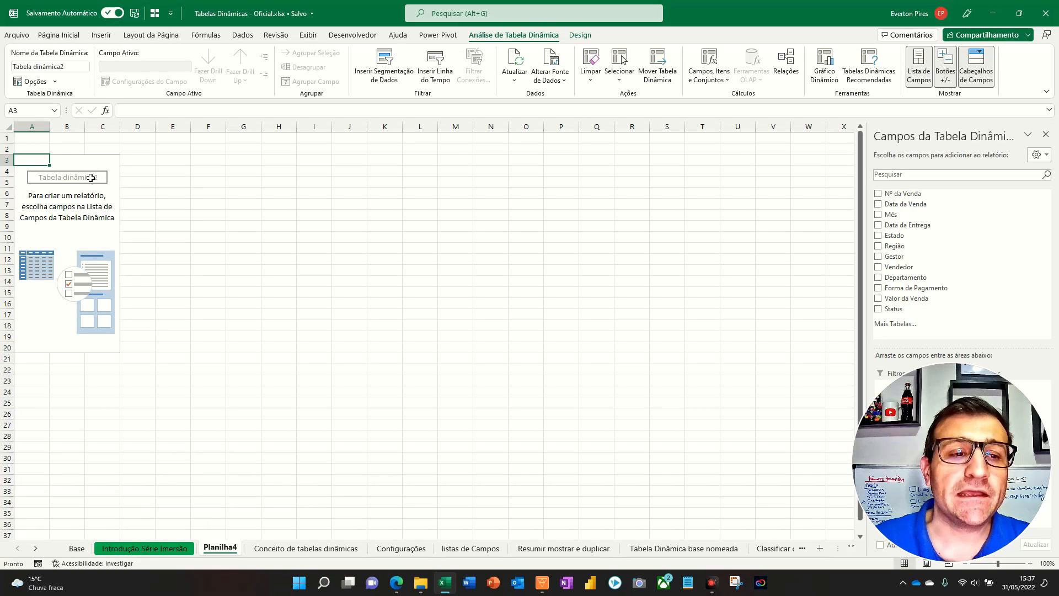
key(F5)
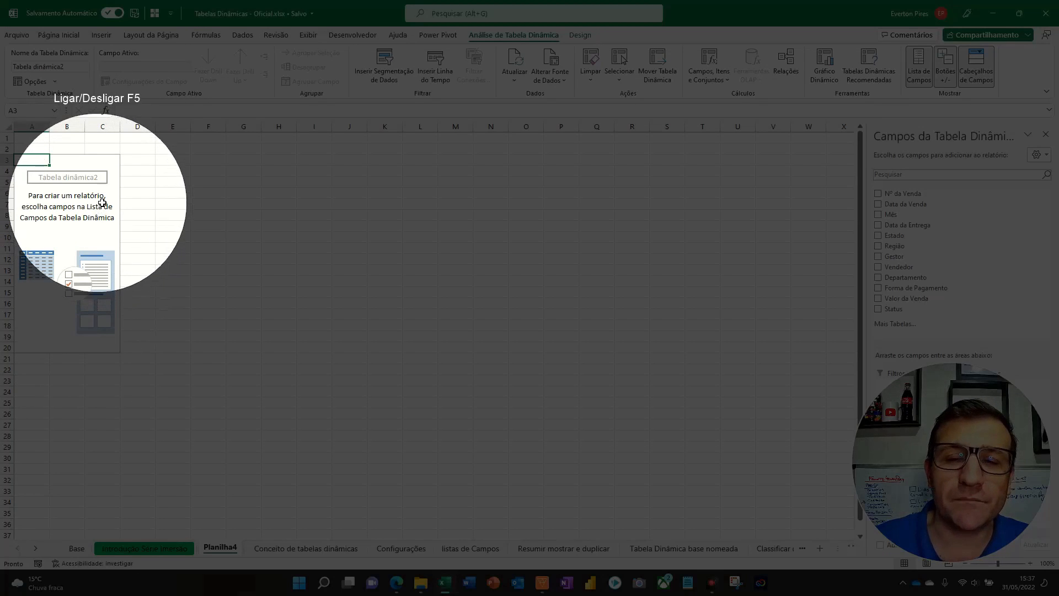
key(F5)
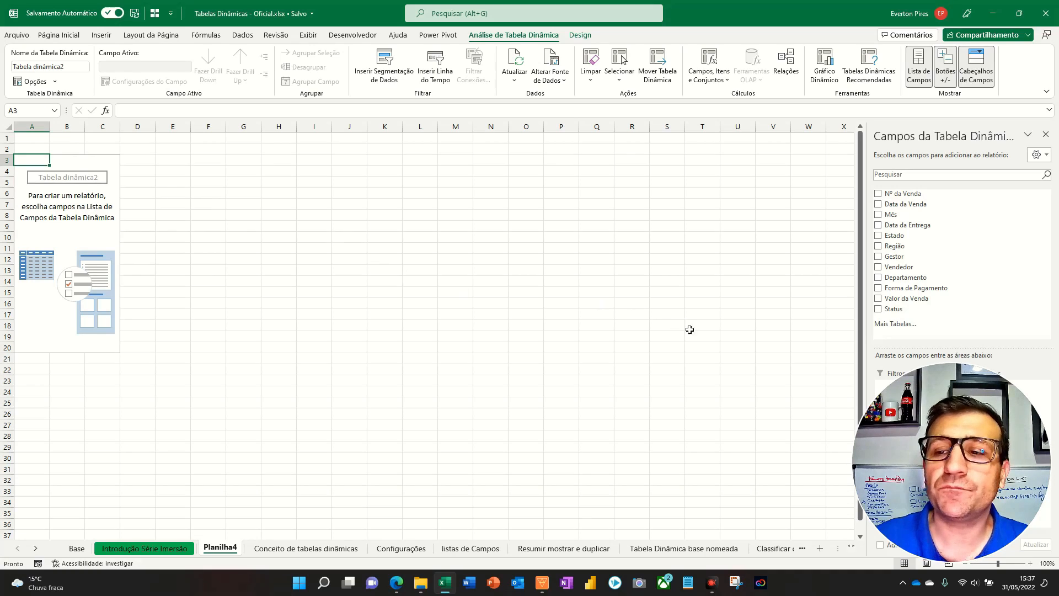
drag(952, 462, 712, 441)
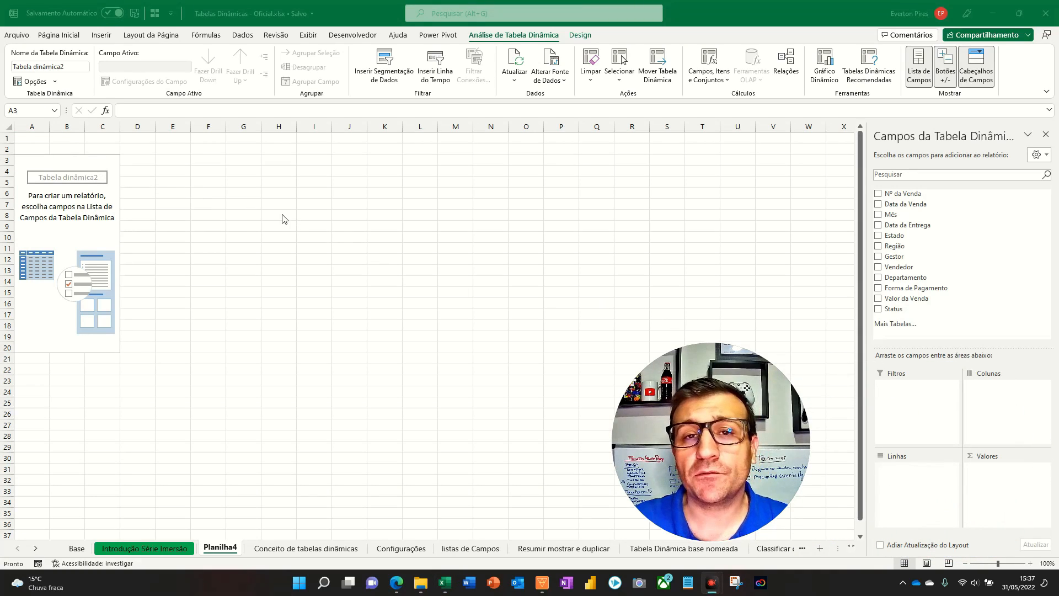
key(F5)
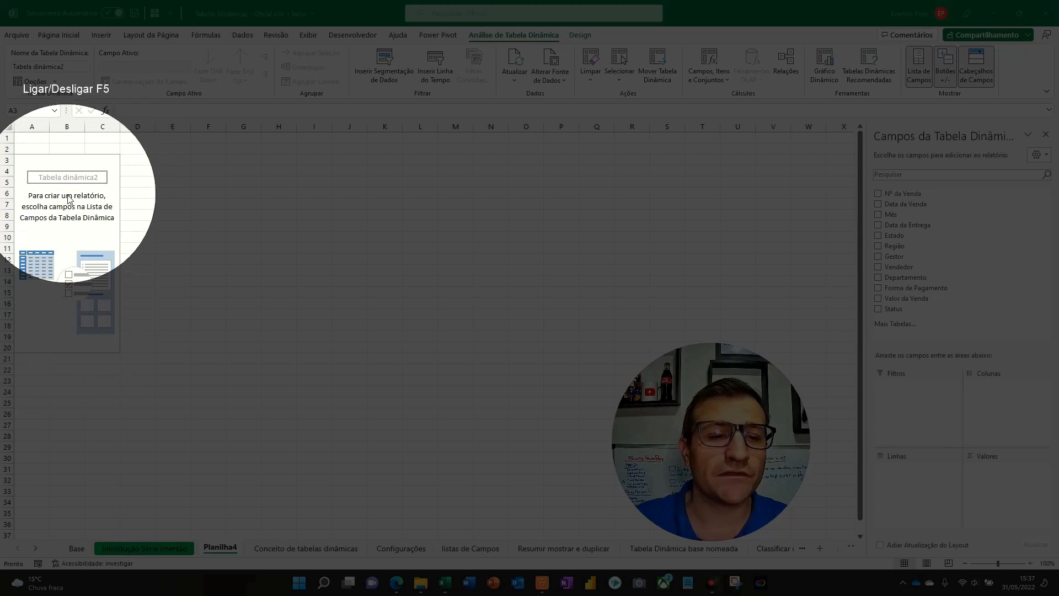
key(F5)
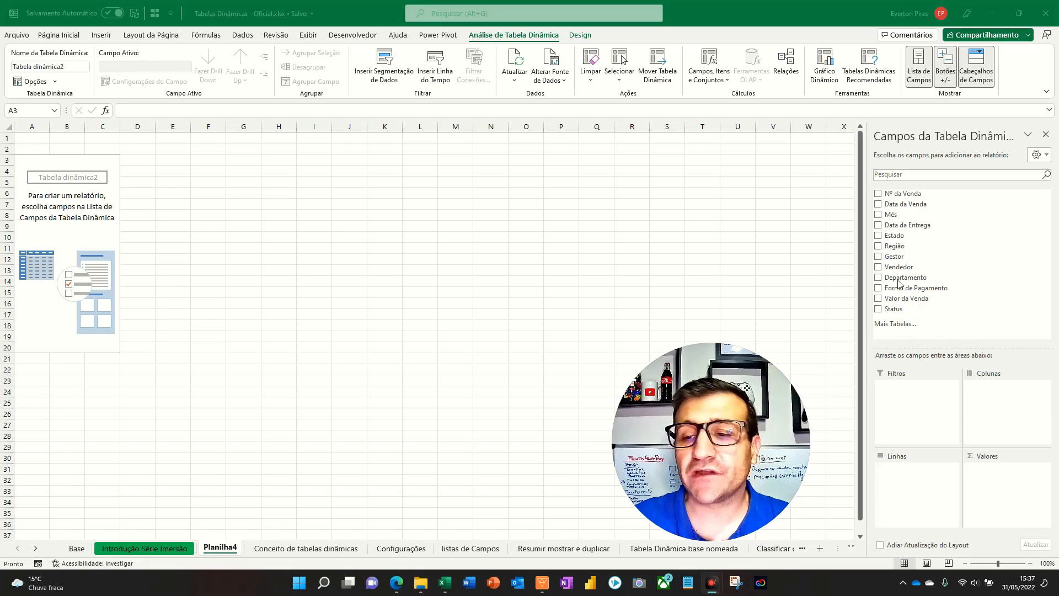
- Add the Vendedor field to the pivot table's rows and Valor da Venda as a summed value
click(884, 268)
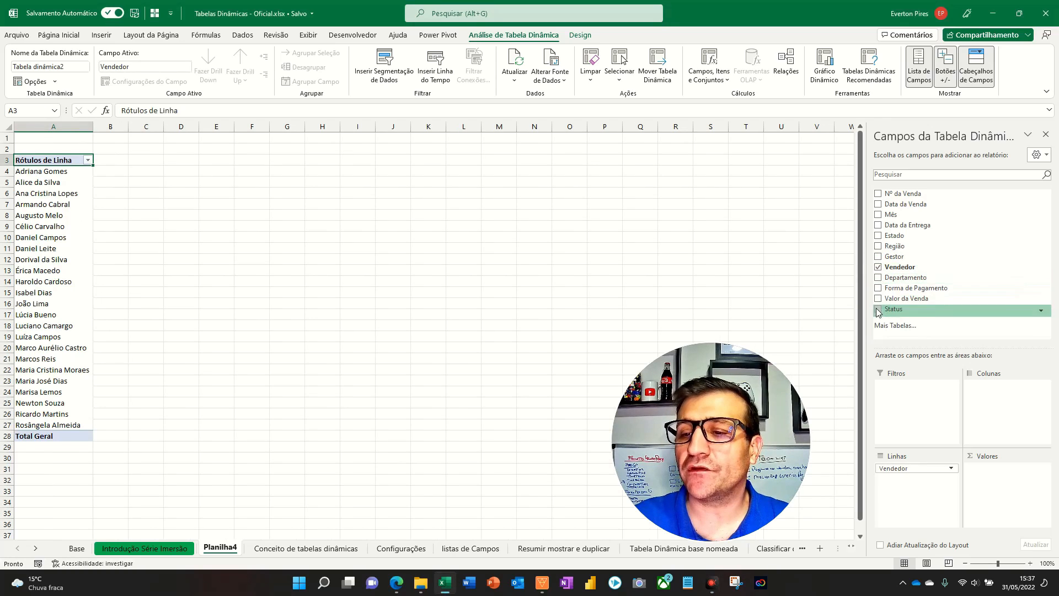
click(877, 298)
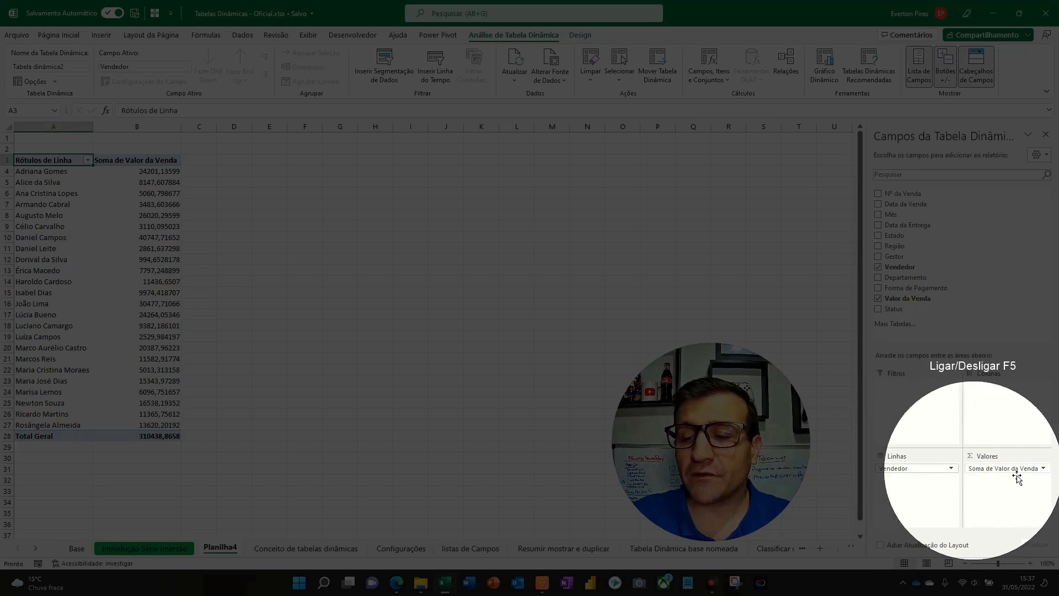
key(F5)
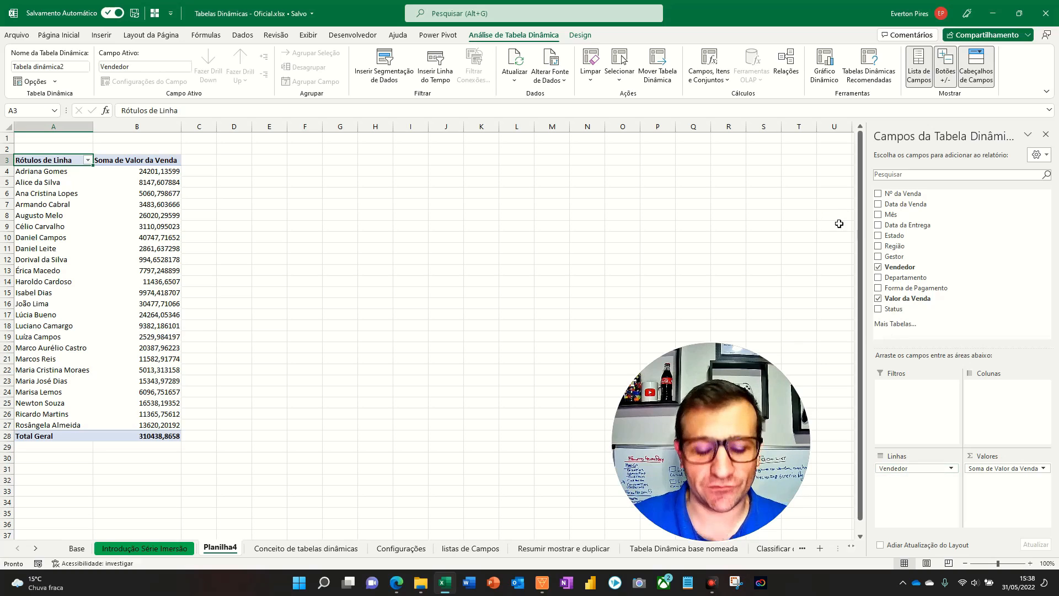
key(F5)
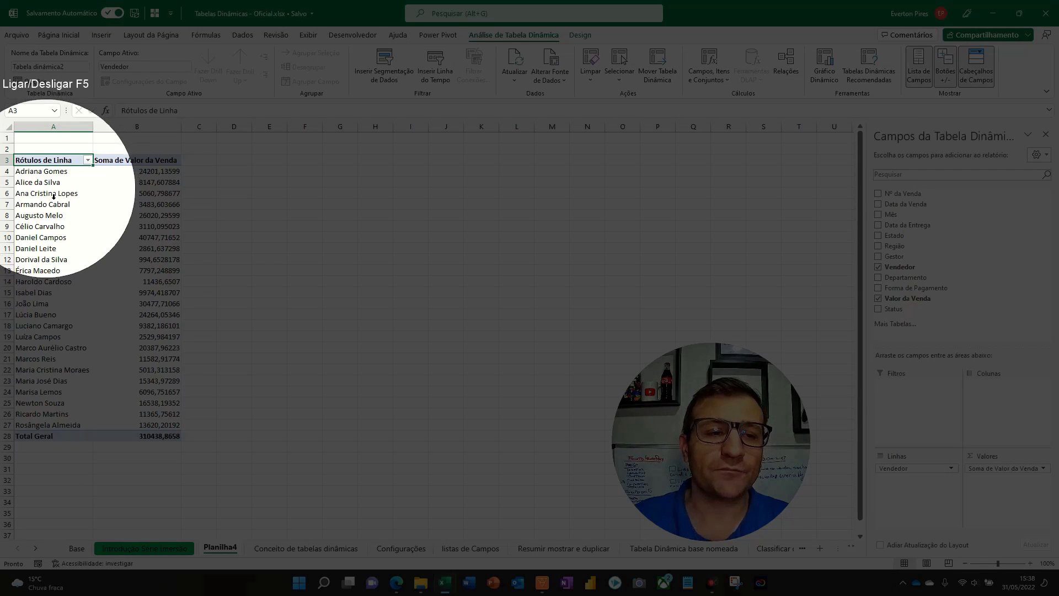
key(F5)
key(F5)
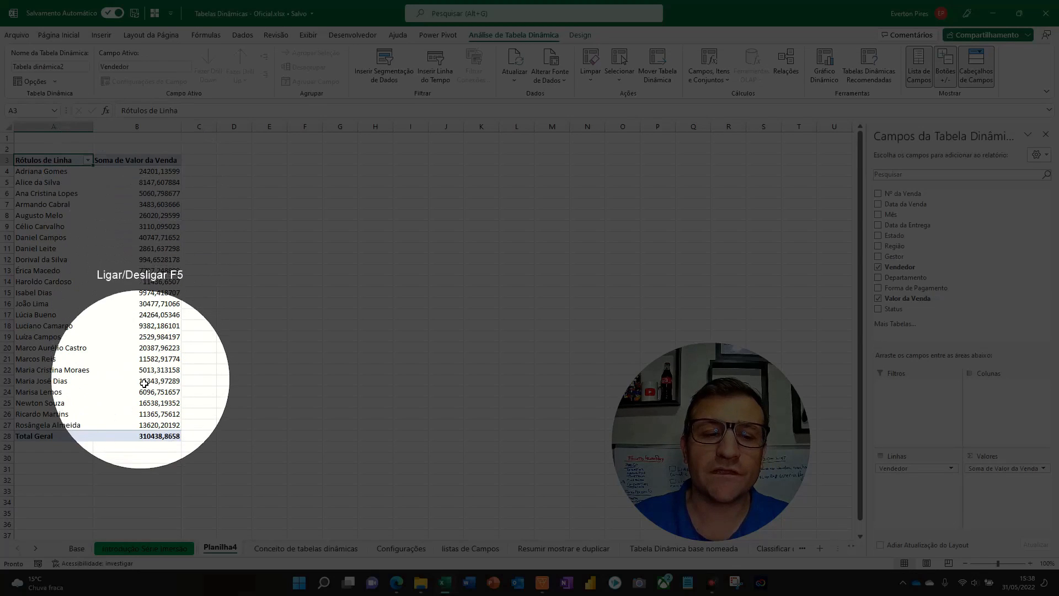
key(F5)
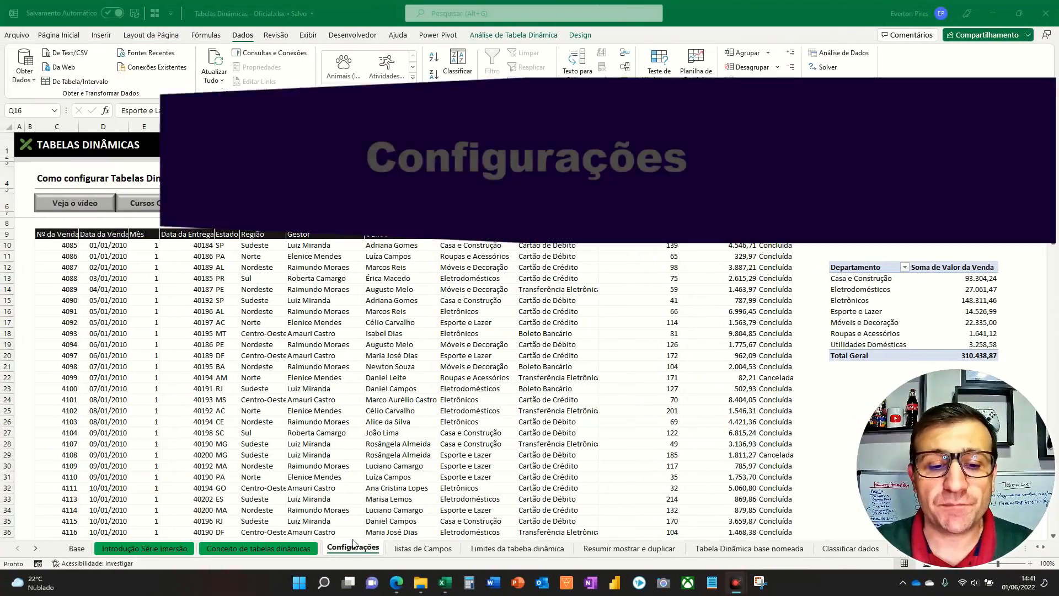
key(F5)
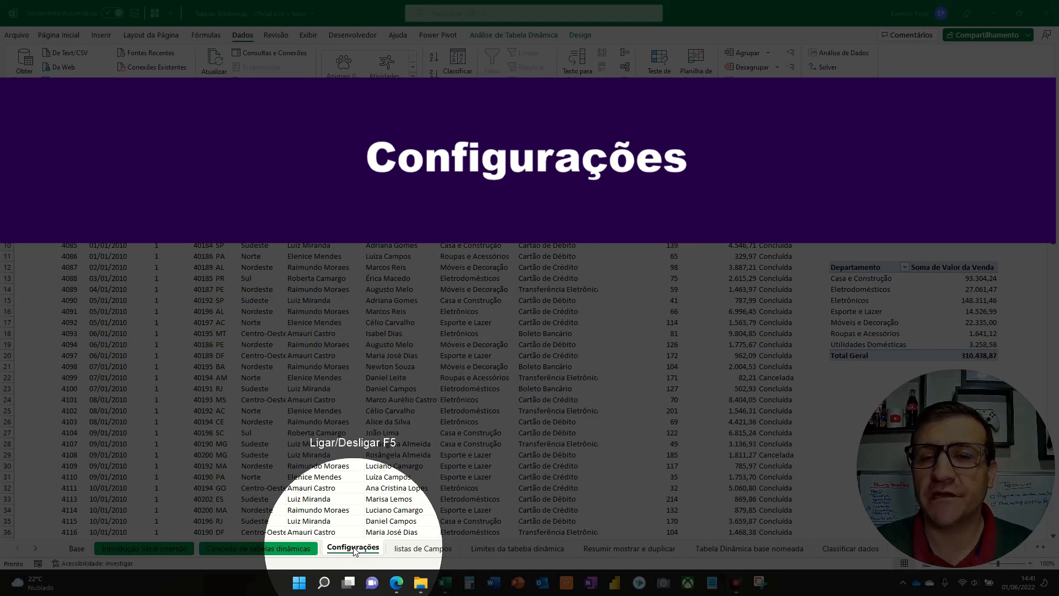
key(F5)
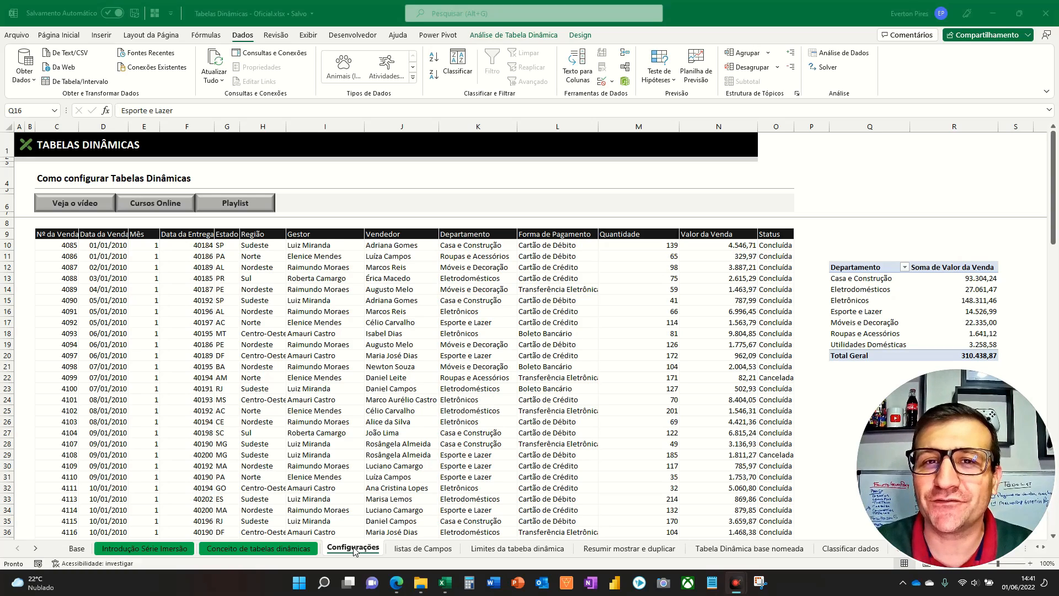
- Open the PivotTable options for the pivot table that summarises Valor da Venda by Departamento on the Configurações sheet
click(885, 312)
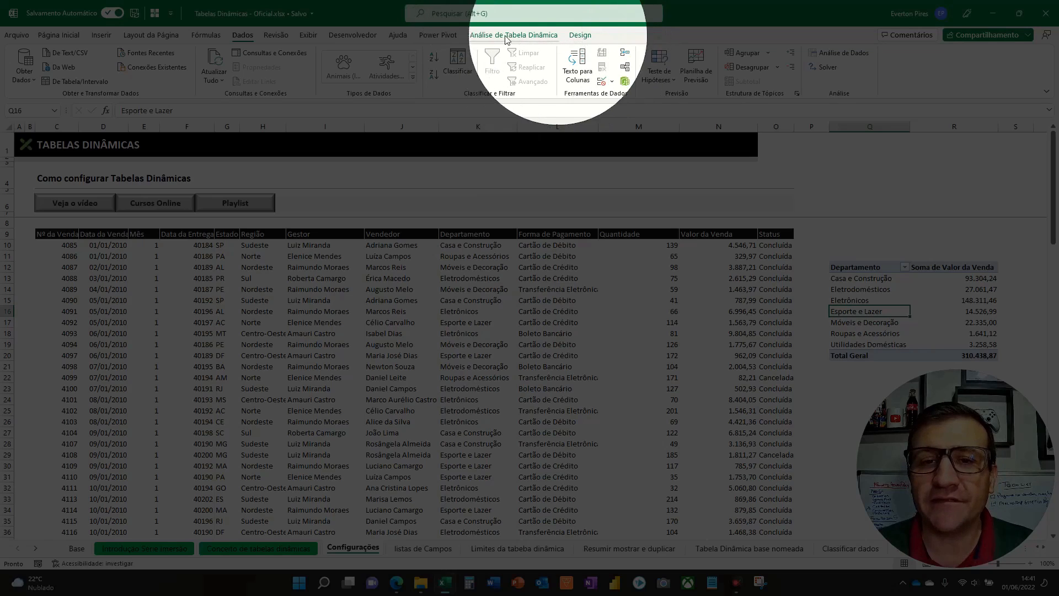
click(507, 35)
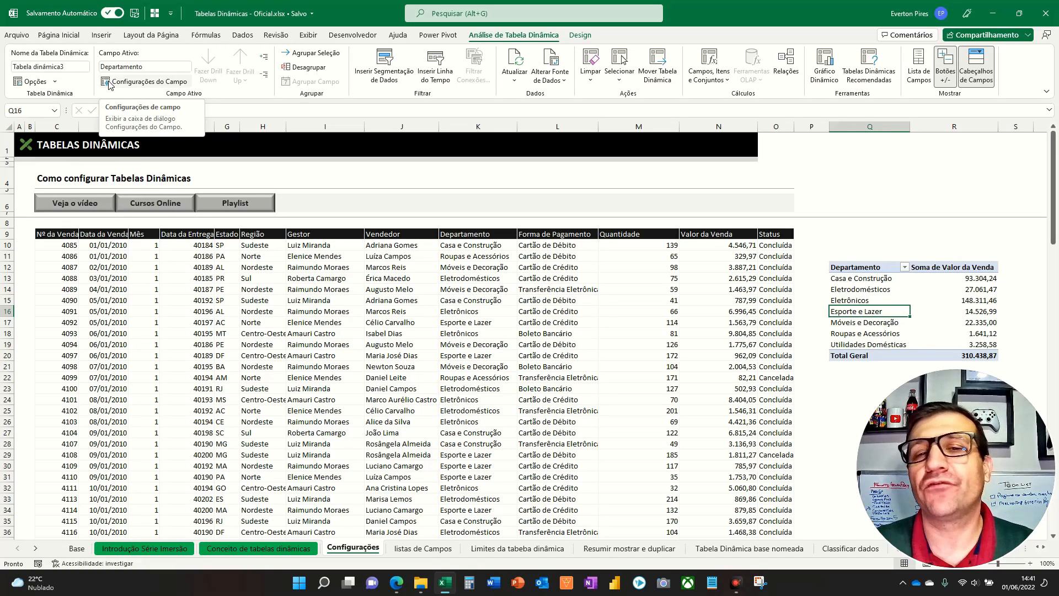
right_click(885, 313)
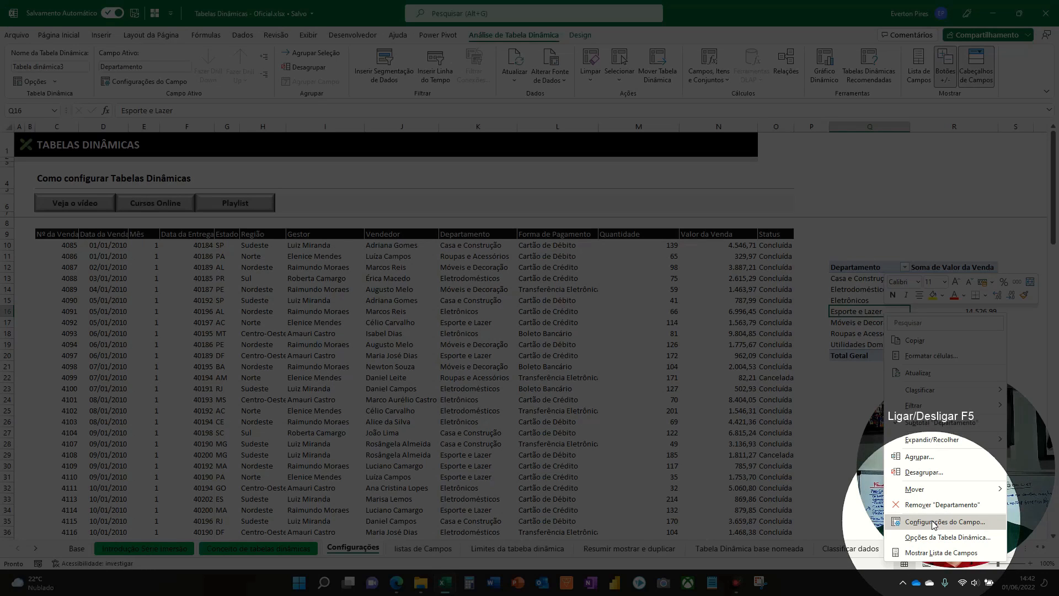
key(F5)
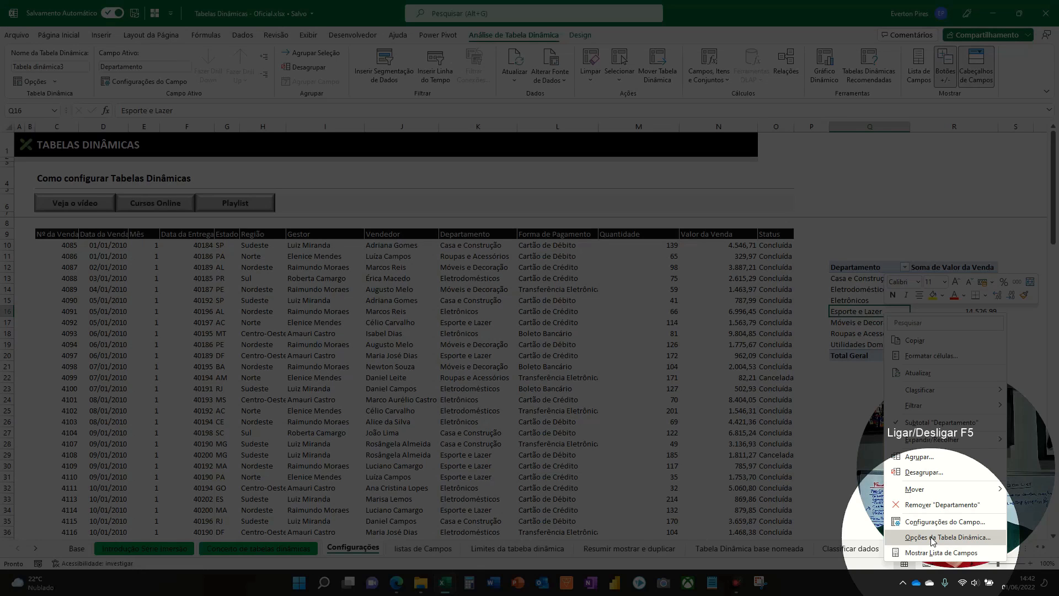
key(Escape)
key(F5)
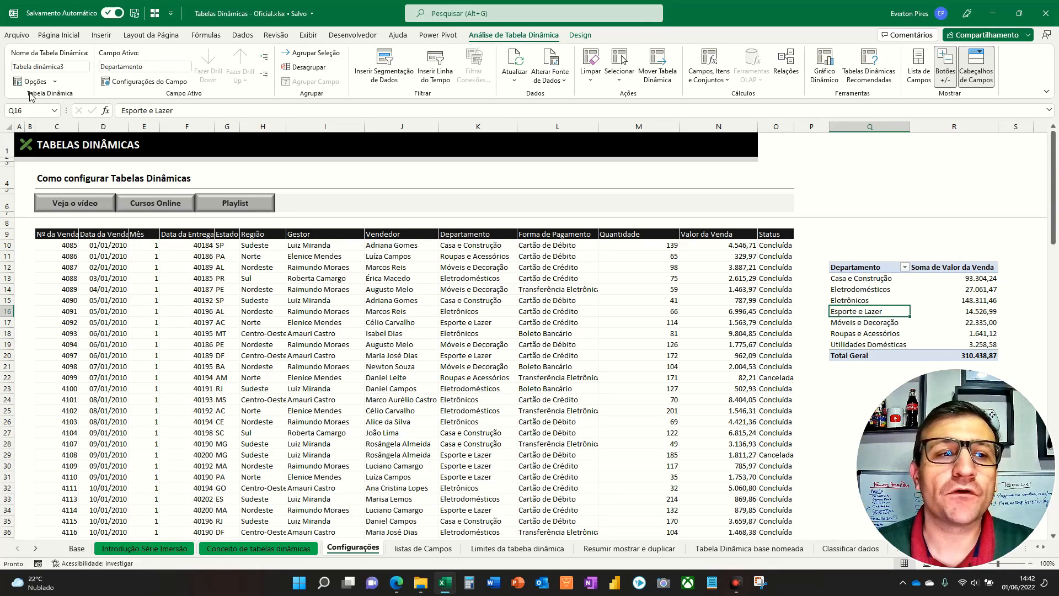
key(F5)
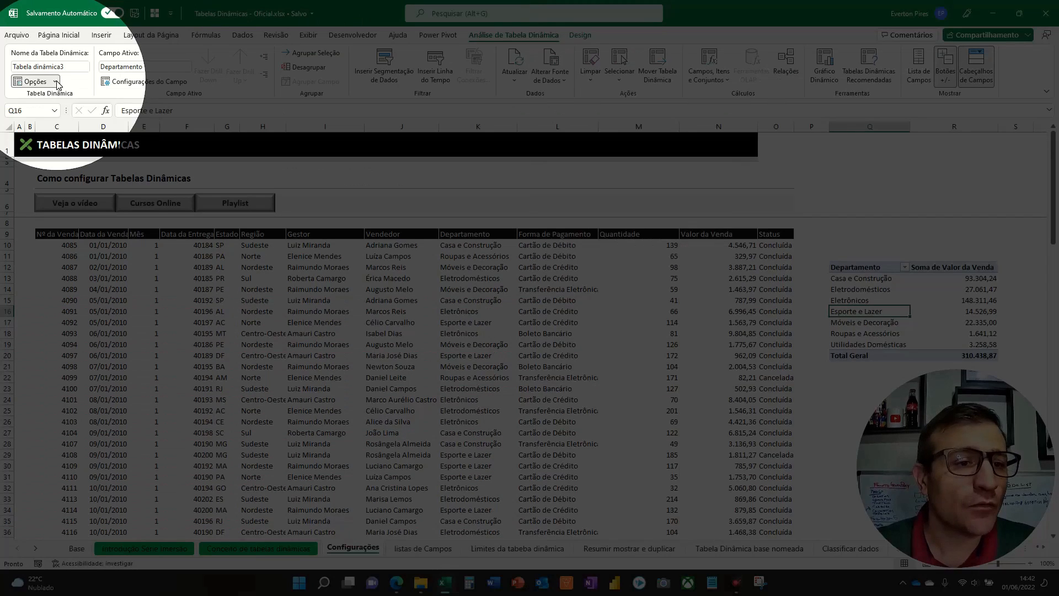
click(57, 81)
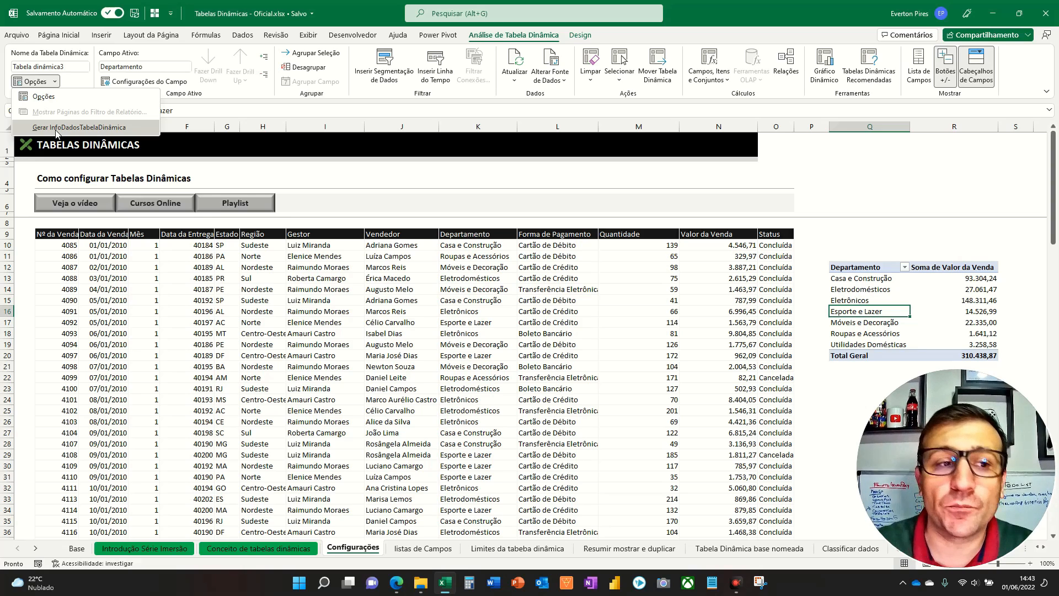
click(46, 97)
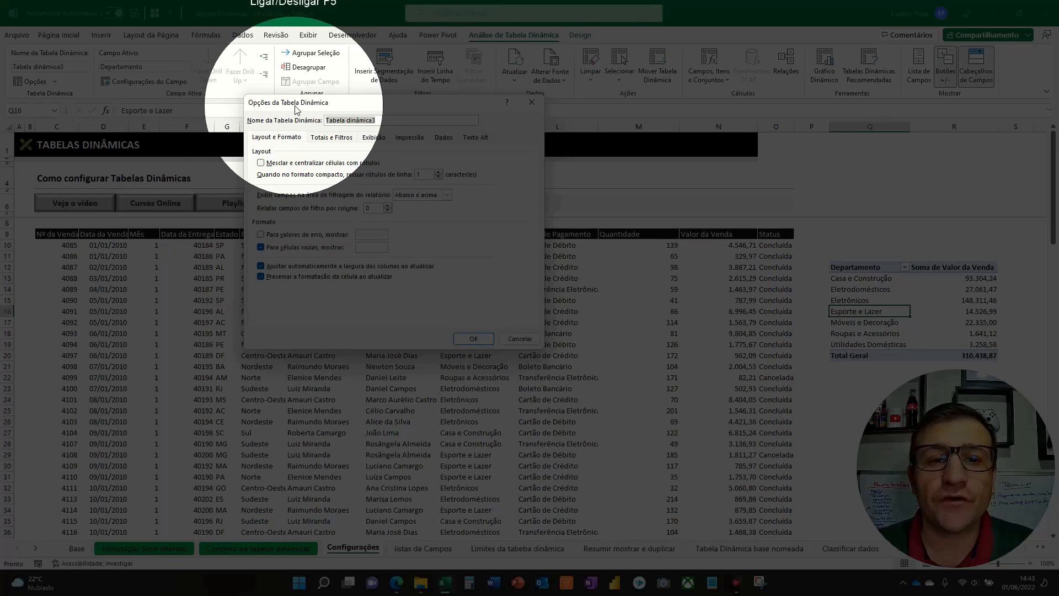
- Look through the pivot table's option pages for totals and filters, display, printing, data and alt text
click(341, 140)
click(374, 137)
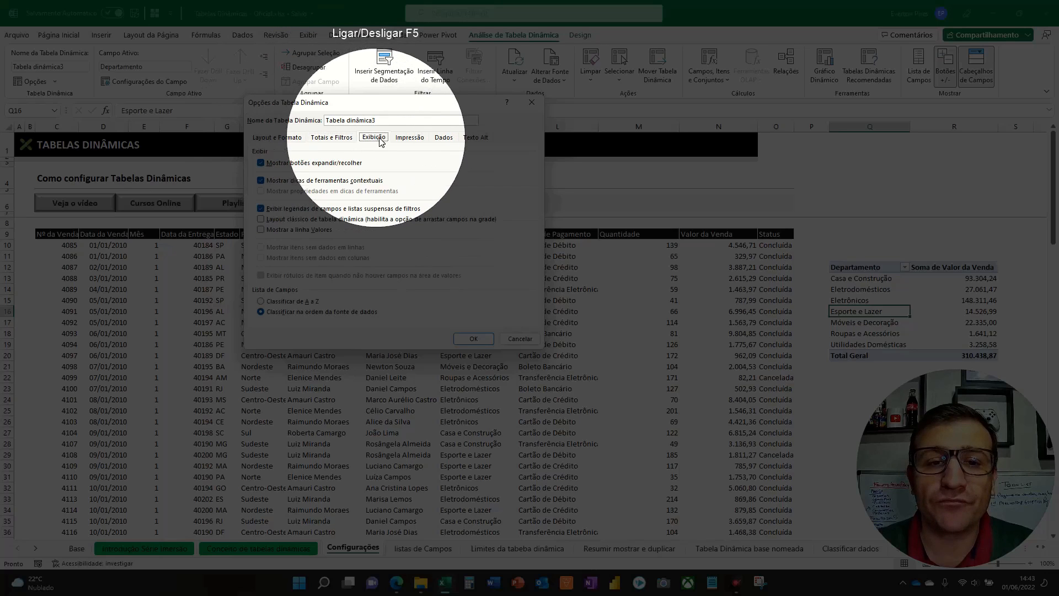
click(409, 138)
click(443, 138)
click(474, 138)
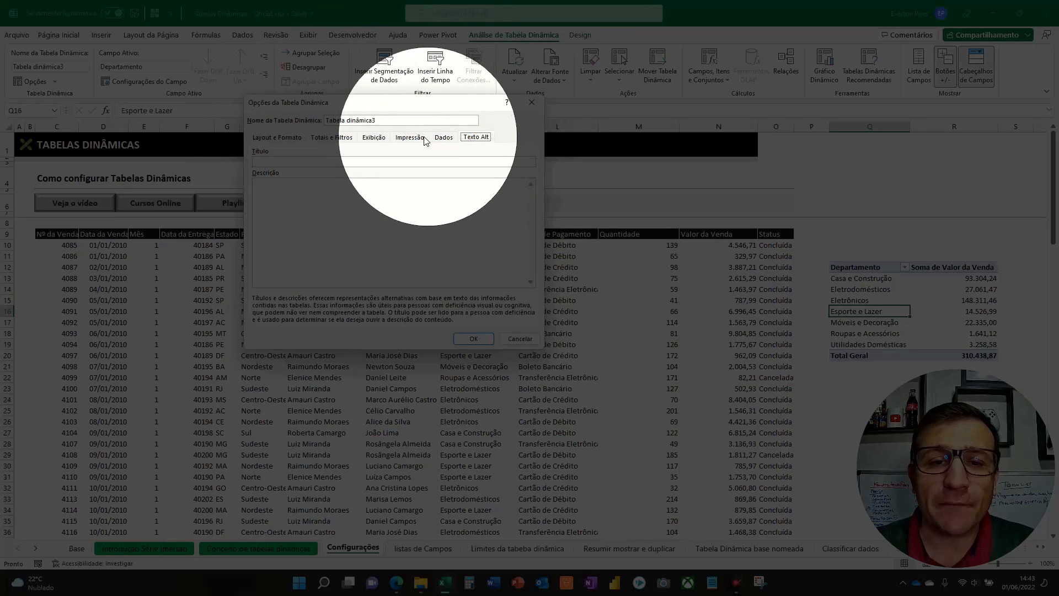
click(409, 137)
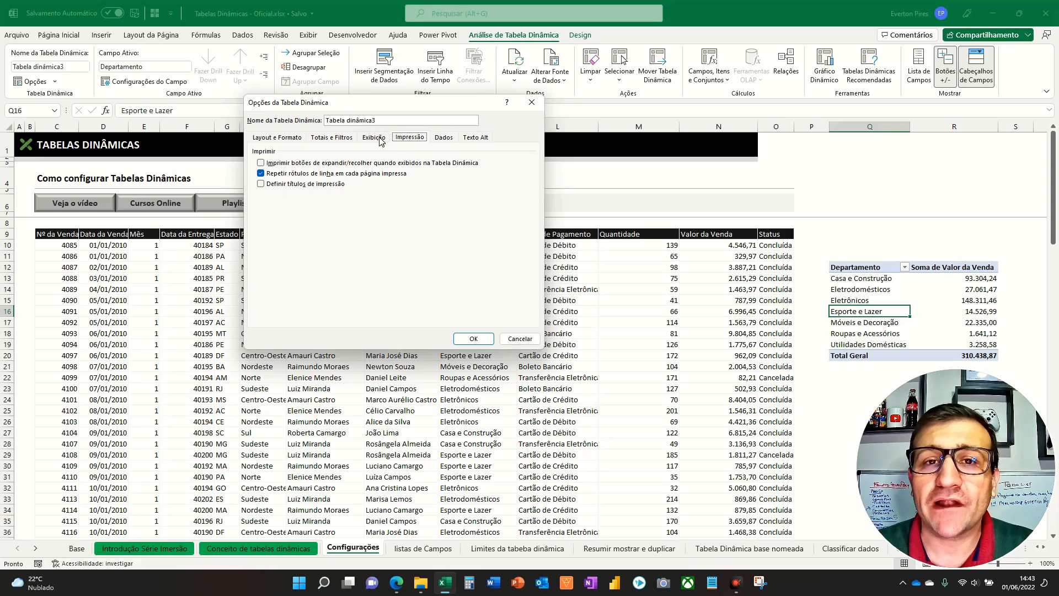
click(379, 139)
- Examine the layout and format options, especially the automatic column width adjustment on refresh
click(262, 135)
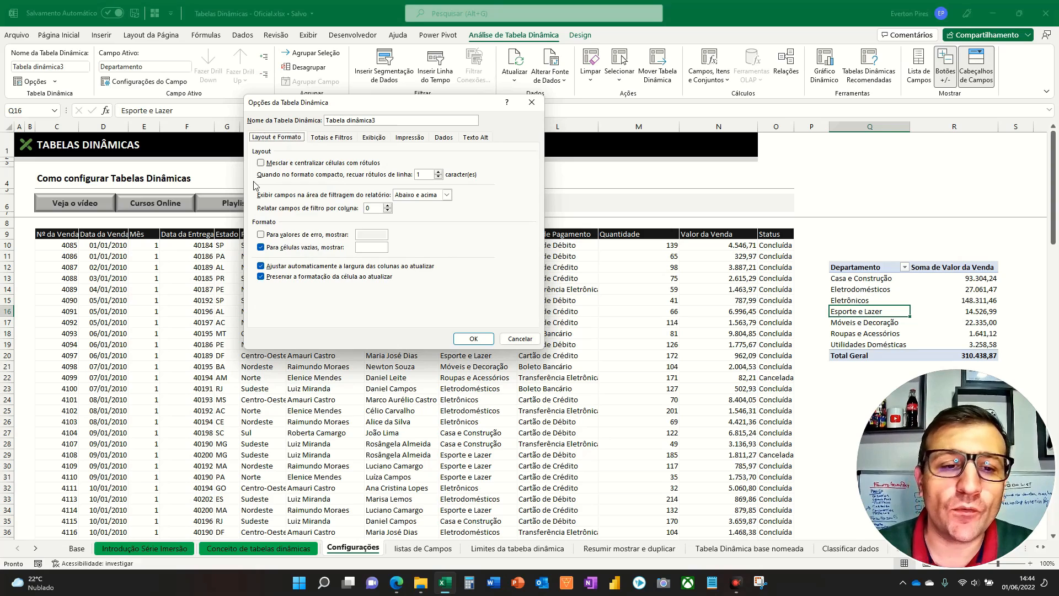
click(1045, 357)
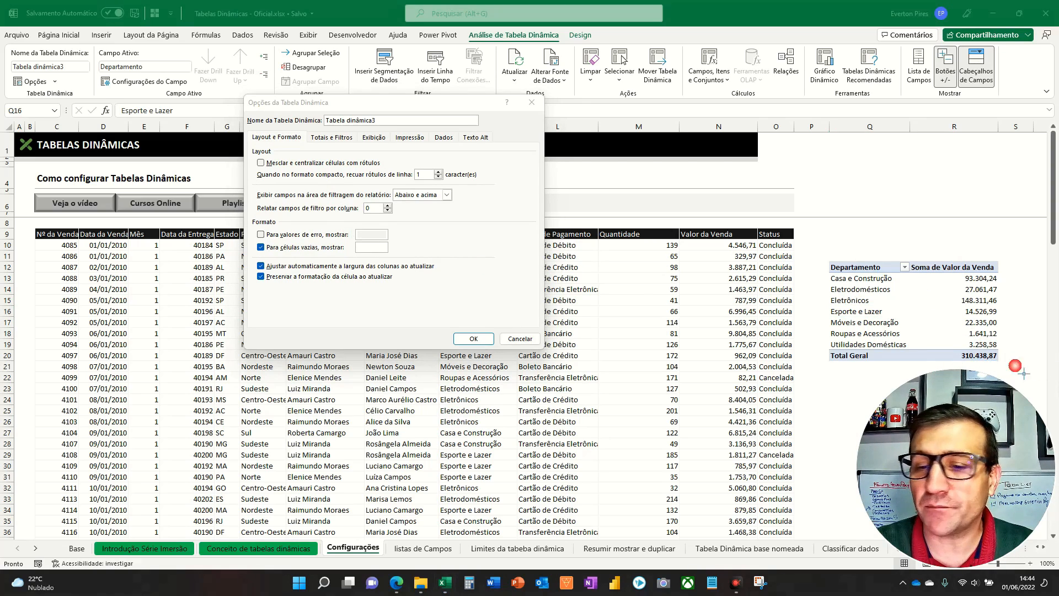
mouse_move(243, 255)
mouse_down()
mouse_move(255, 270)
mouse_move(421, 287)
mouse_move(449, 279)
mouse_up()
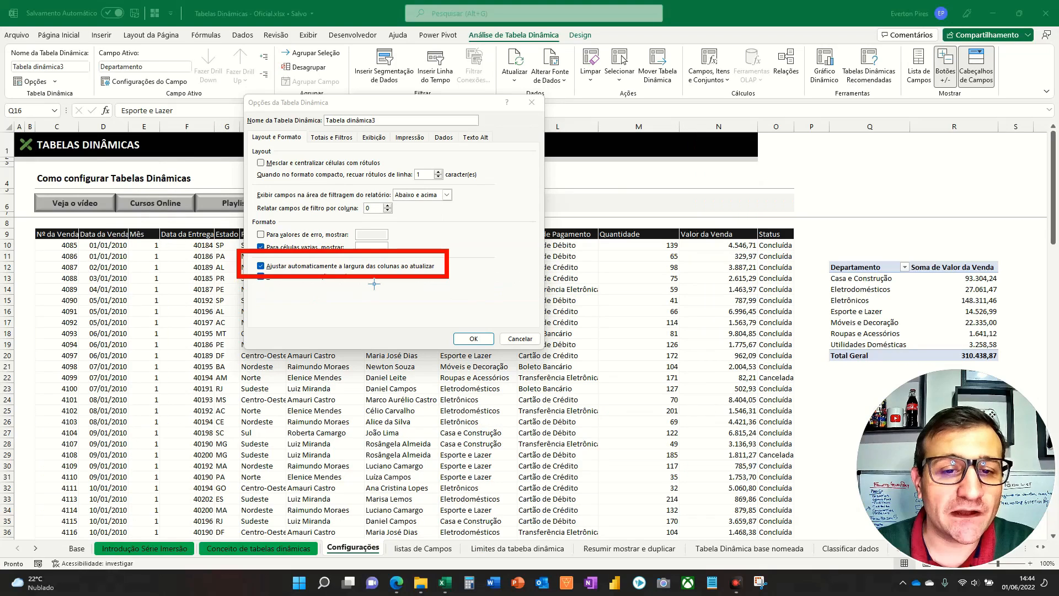
key(Escape)
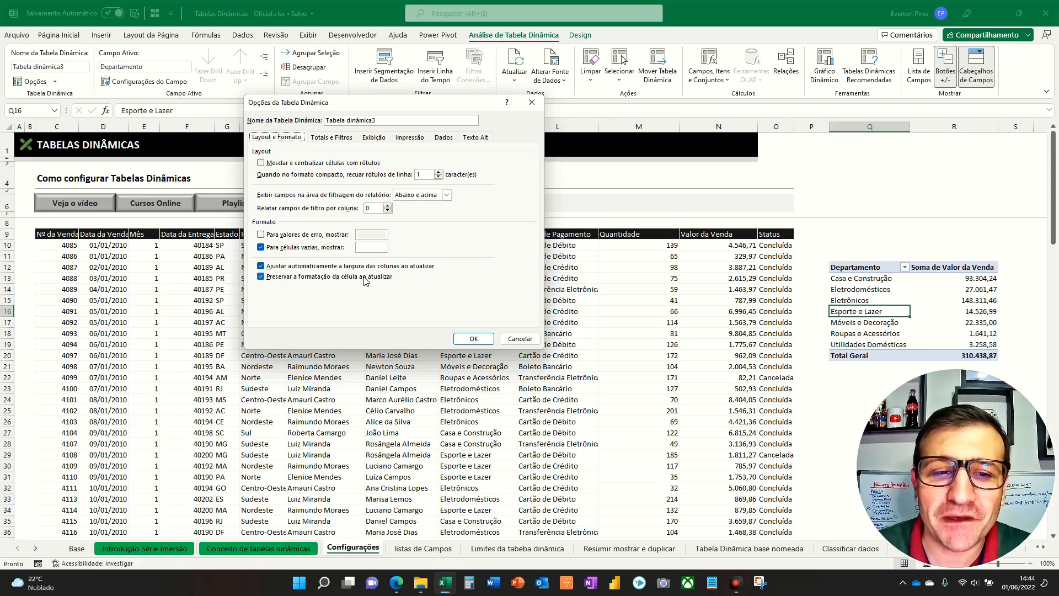
- Examine the pivot table's totals and filters, display and printing options
click(326, 139)
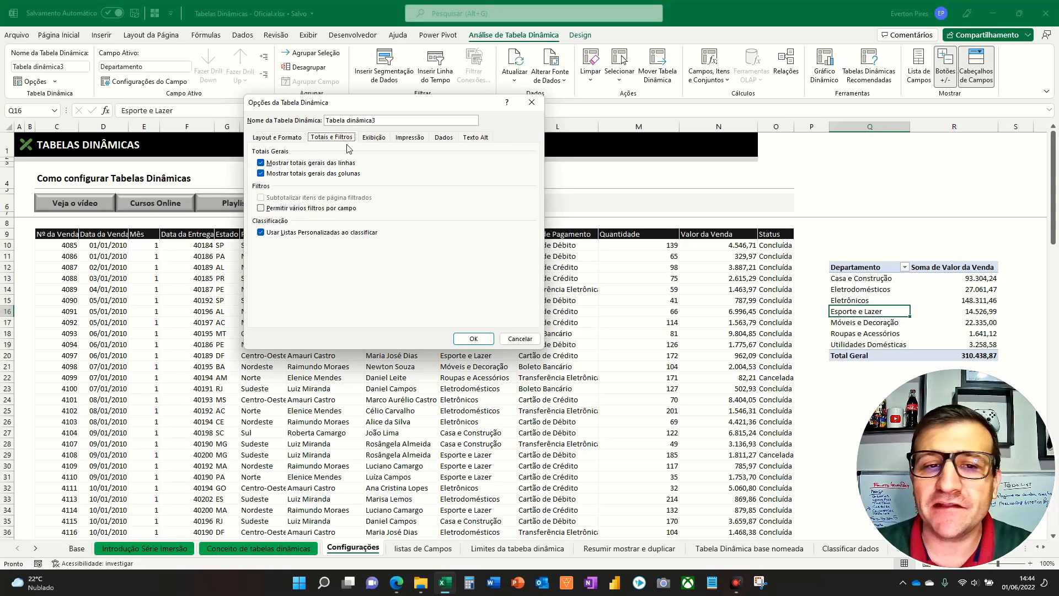
click(374, 137)
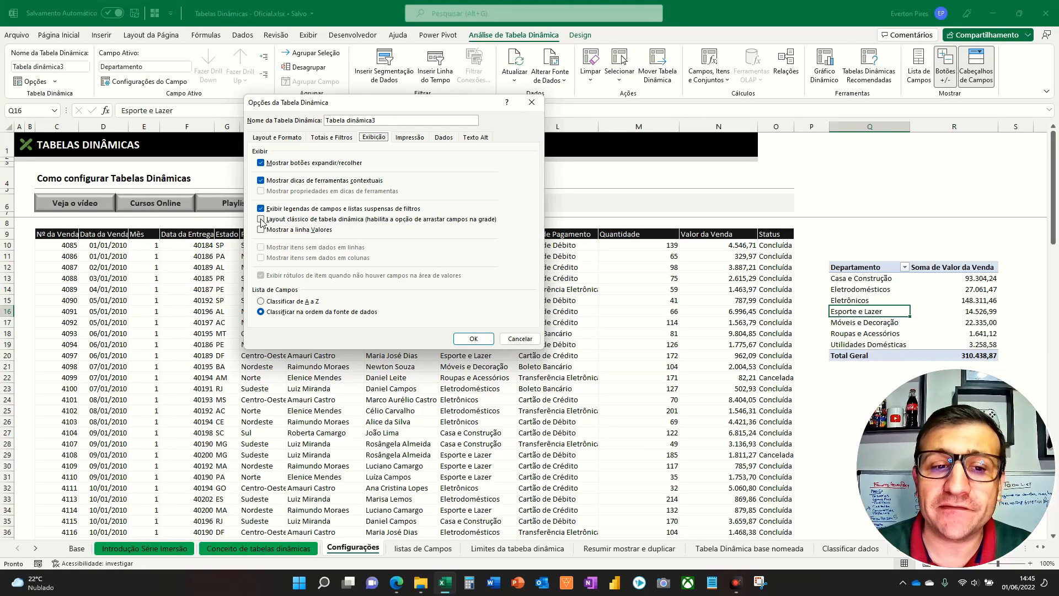
click(408, 138)
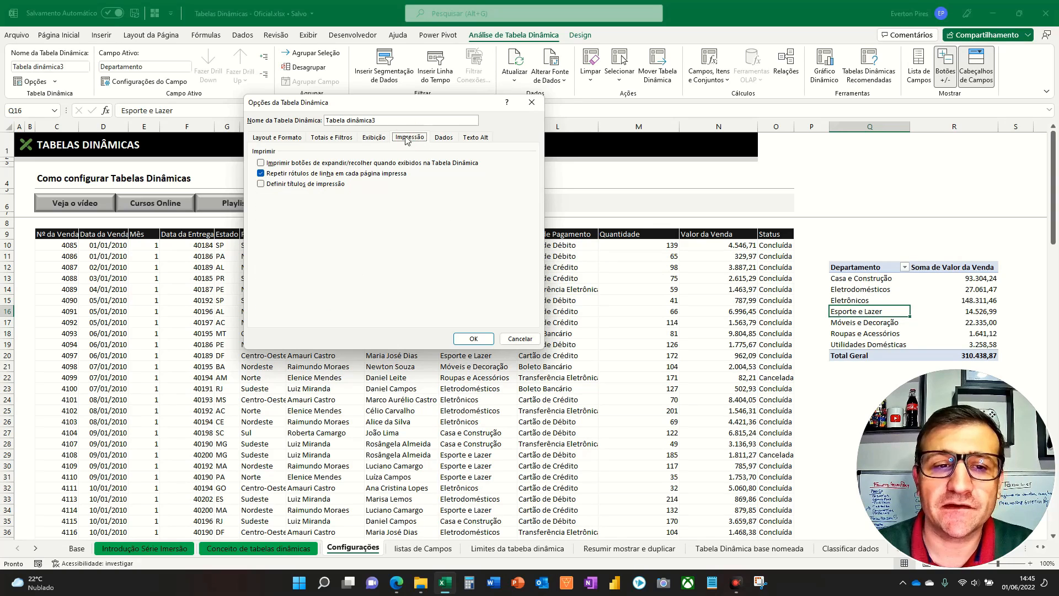
key(F5)
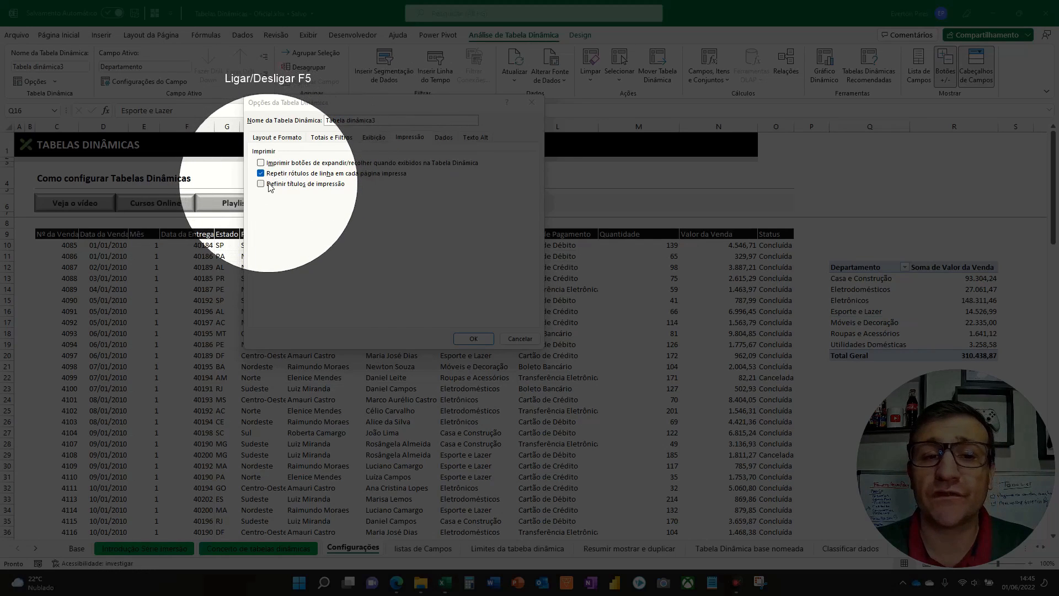
key(F5)
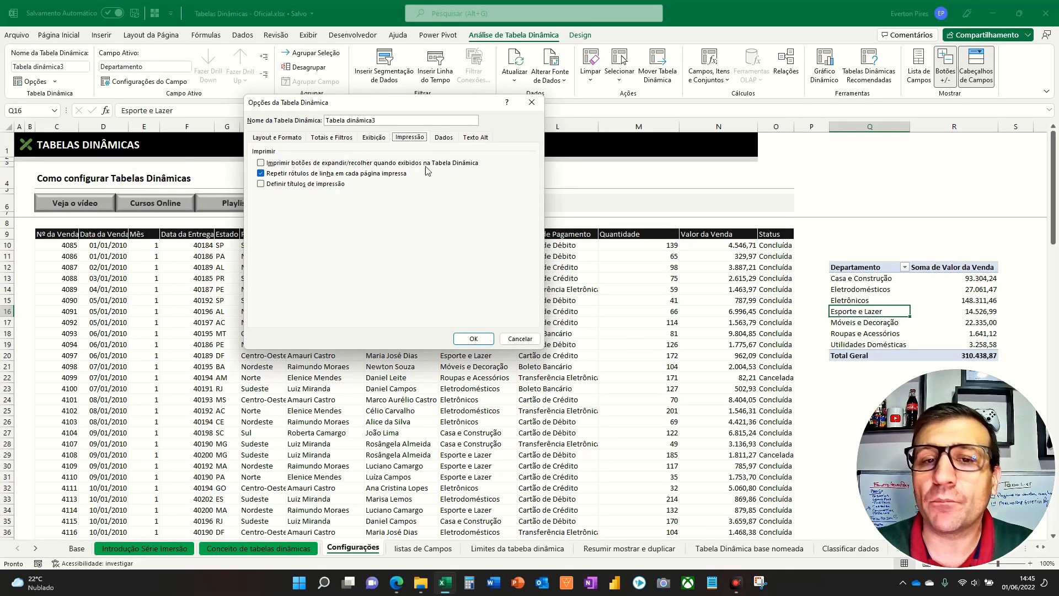
key(F5)
- Examine the pivot table's data options, including the choices for the number of items retained per field
click(443, 137)
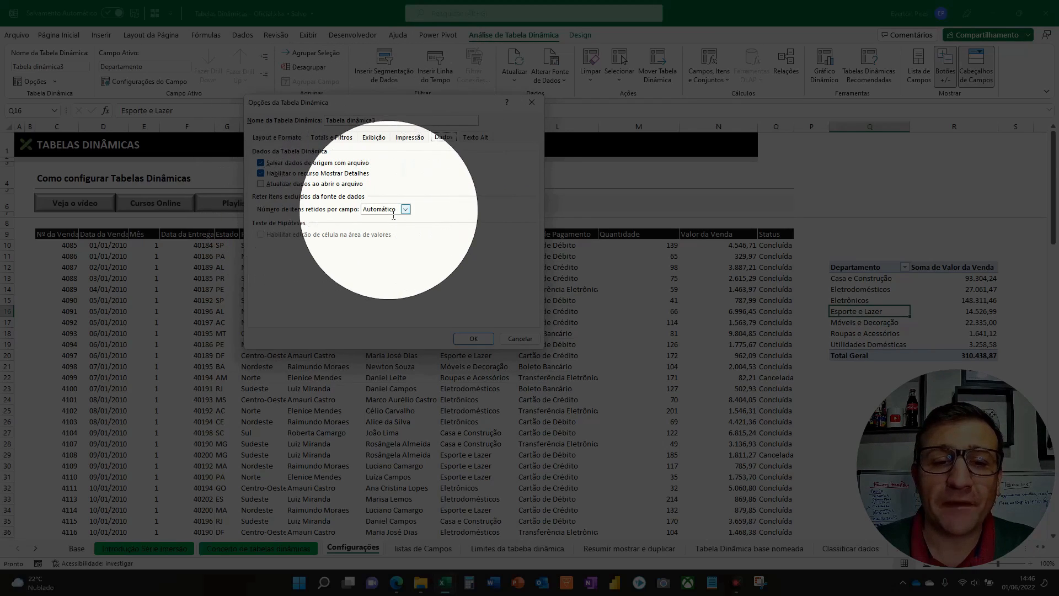
key(F5)
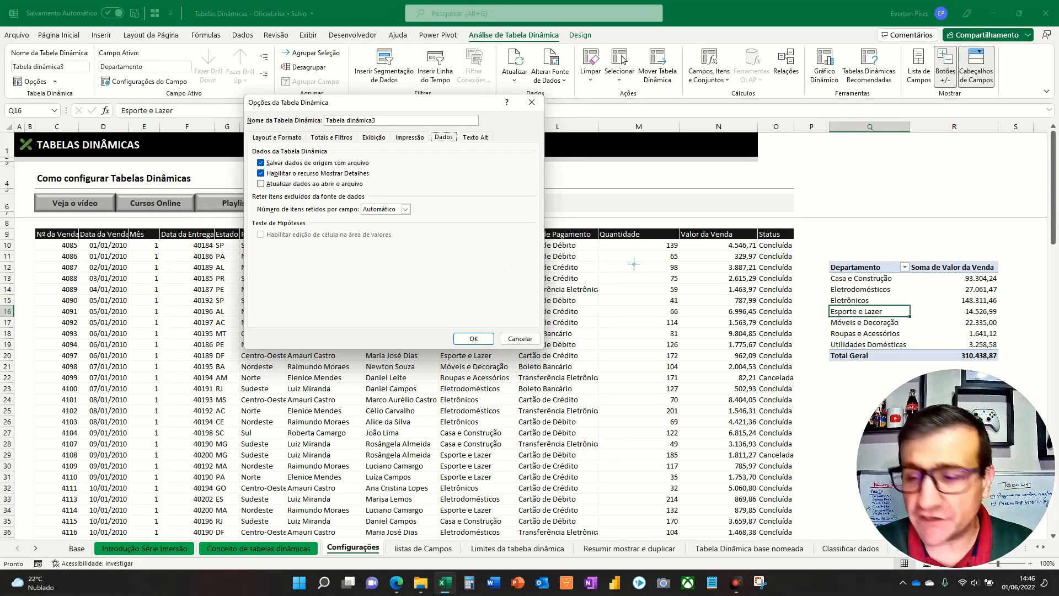
mouse_move(248, 189)
mouse_down()
mouse_move(268, 231)
mouse_move(427, 224)
mouse_up()
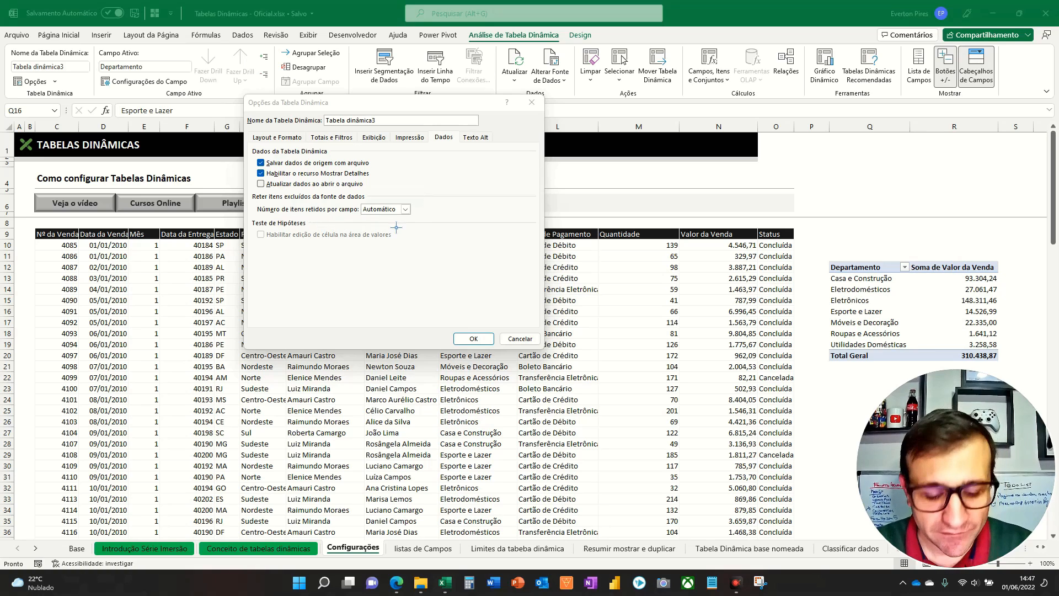
click(405, 209)
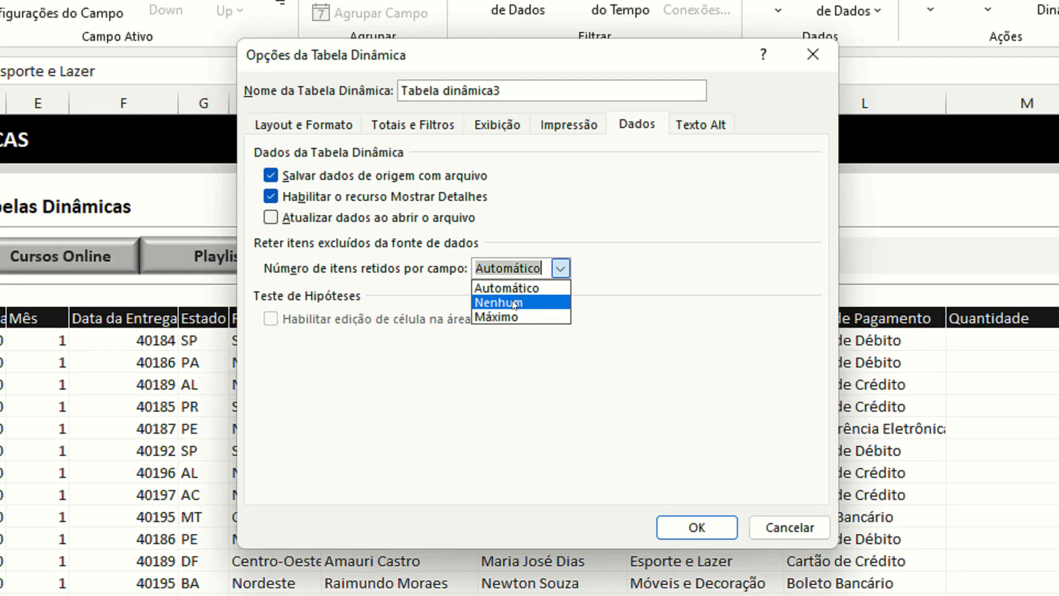
key(F5)
click(561, 269)
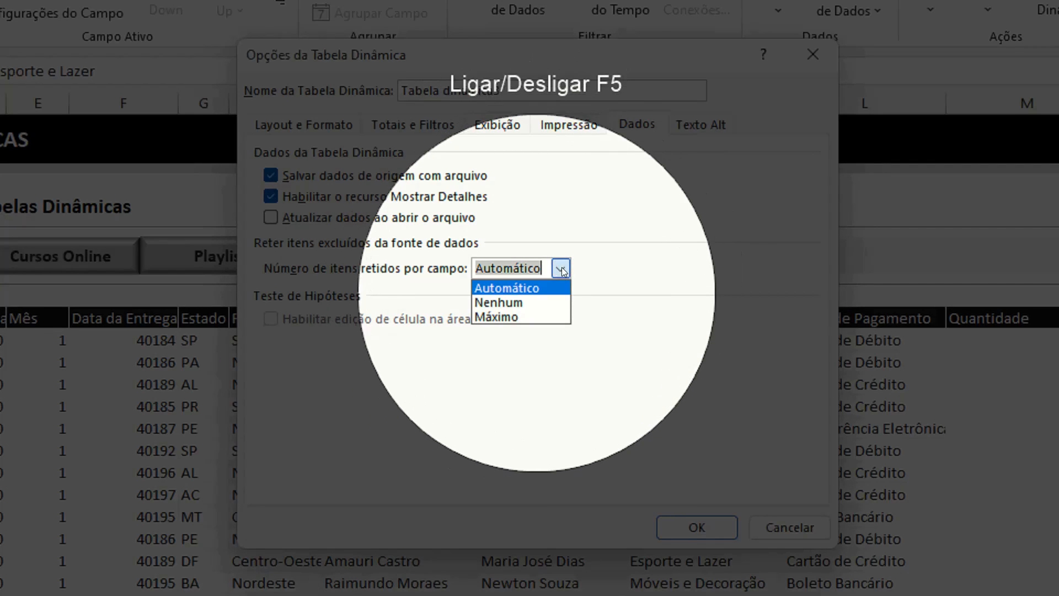
key(F5)
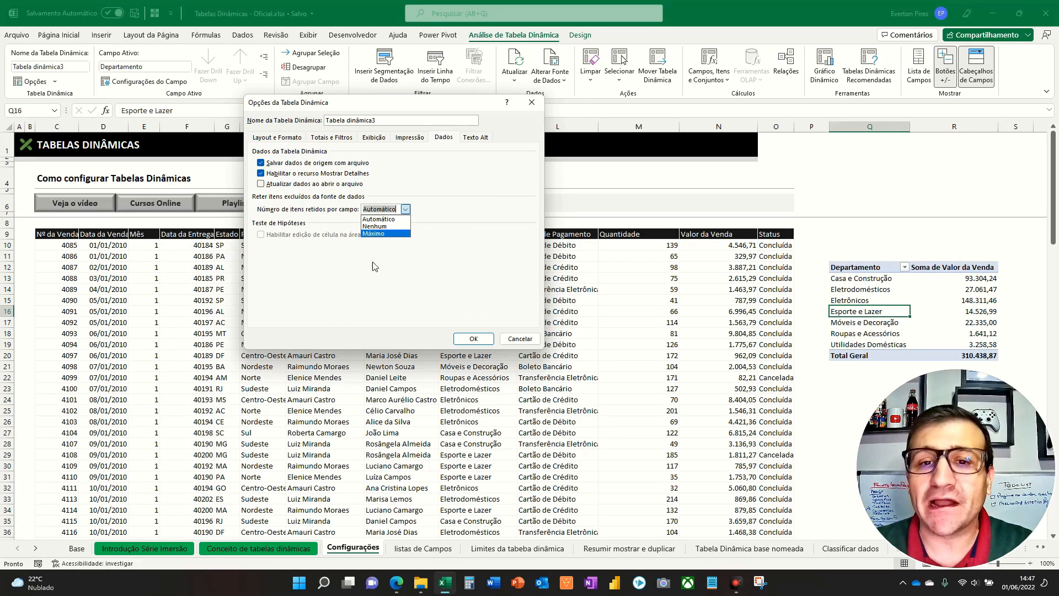
click(463, 282)
- Check the pivot table's alt text options and close the options dialog without saving
click(476, 138)
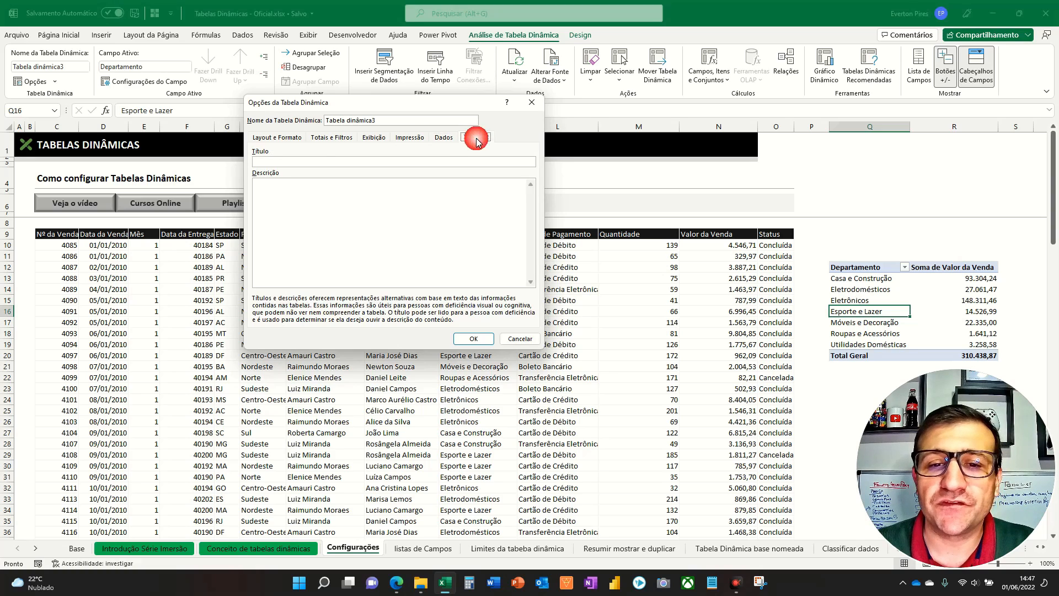
click(520, 339)
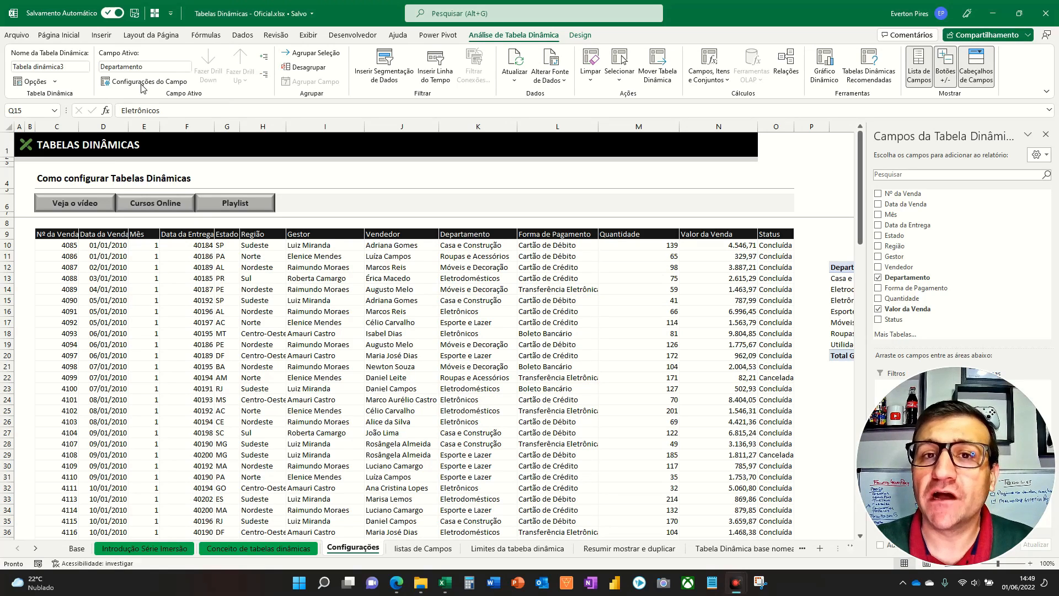
- Examine the Departamento field's subtotal and filter settings and close the dialog without saving
click(142, 82)
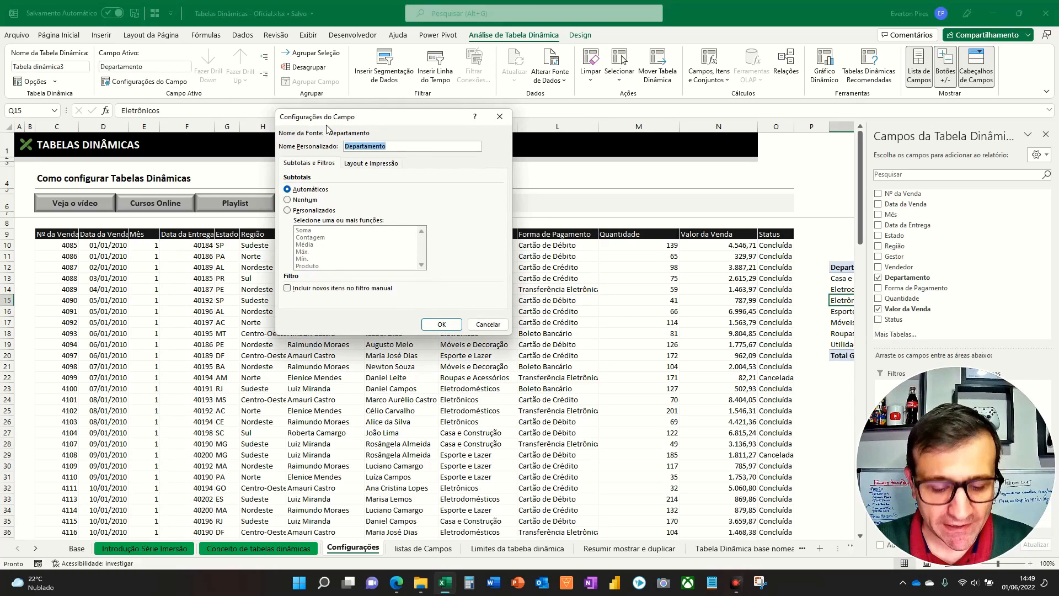
key(F5)
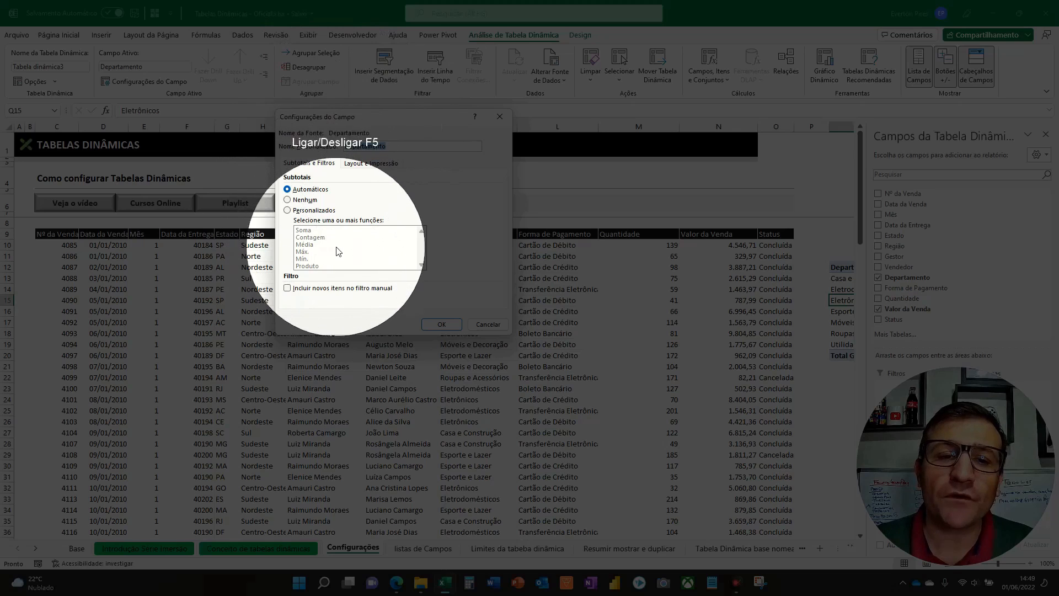
key(F5)
key(Escape)
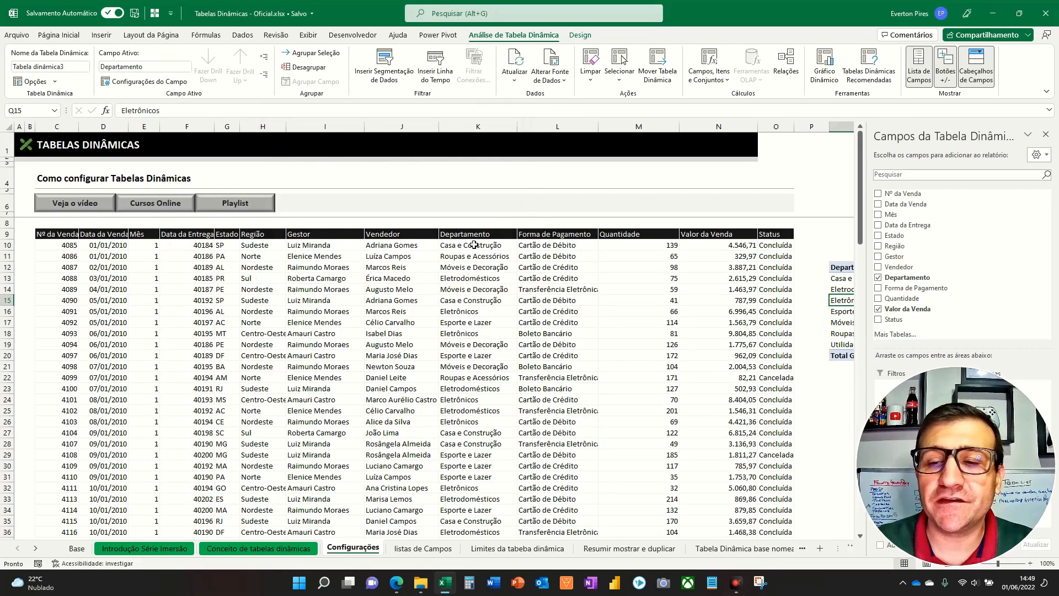
- Open the value field settings for Soma de Valor da Venda
drag(946, 440, 717, 419)
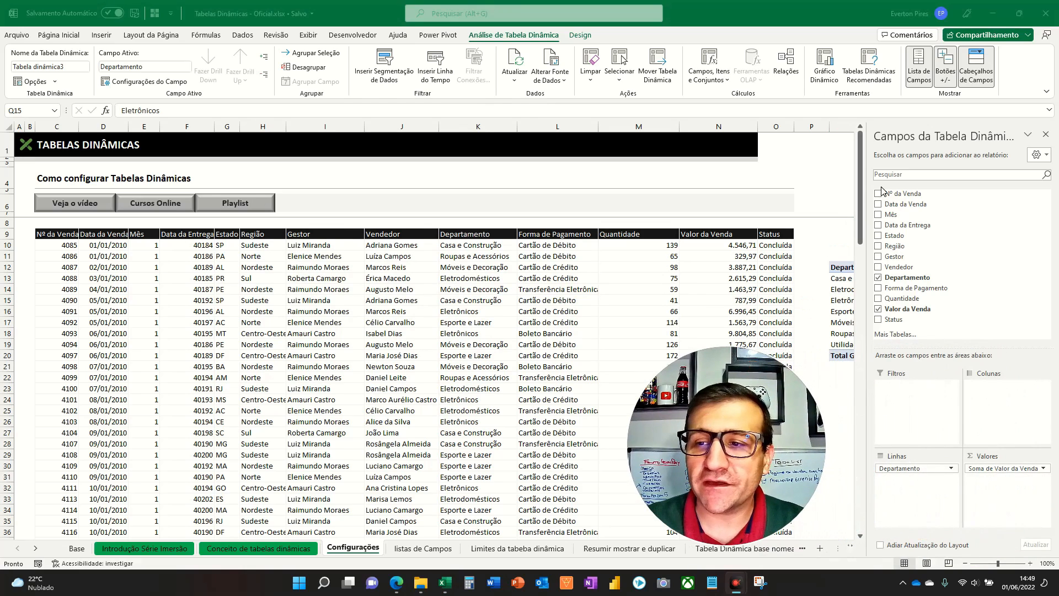
key(F5)
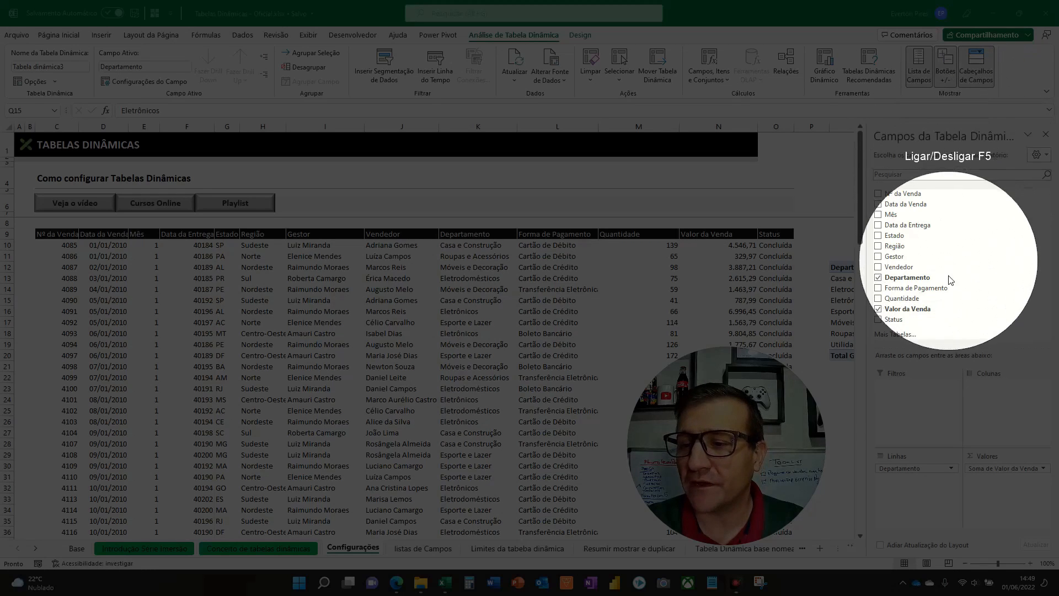
click(998, 472)
click(998, 472)
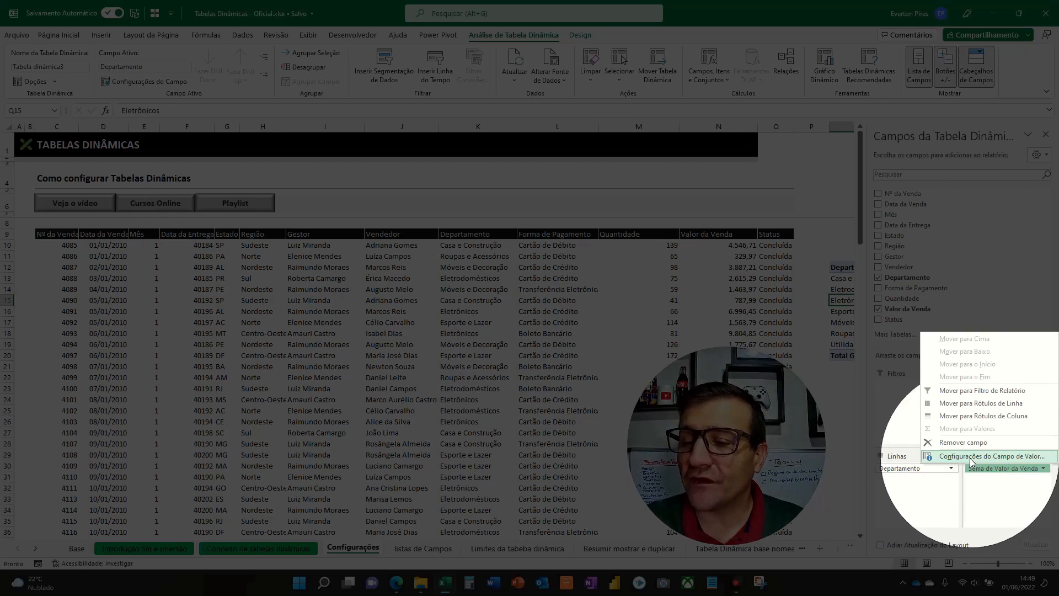
click(969, 456)
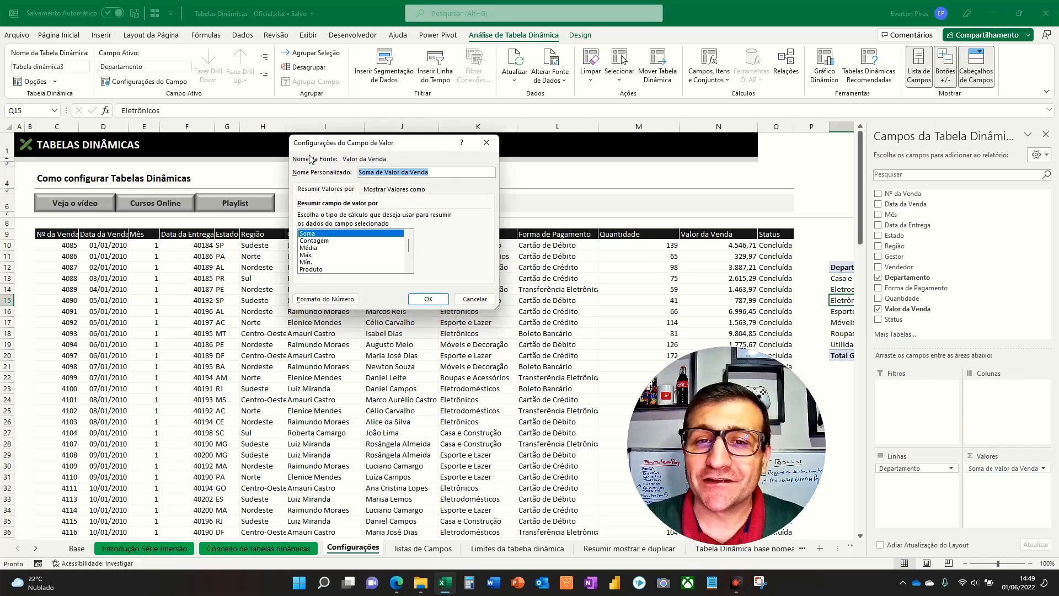
- Look through the summary functions for the sales value field, selecting Contagem, Média, Máx. and Mín. one after another
key(F5)
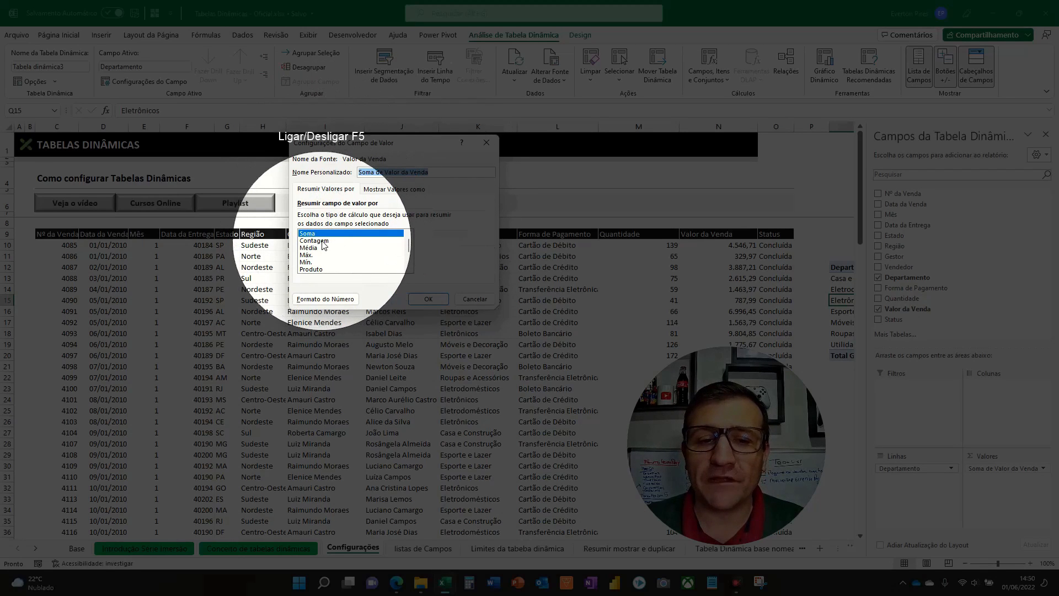
key(F5)
key(F5)
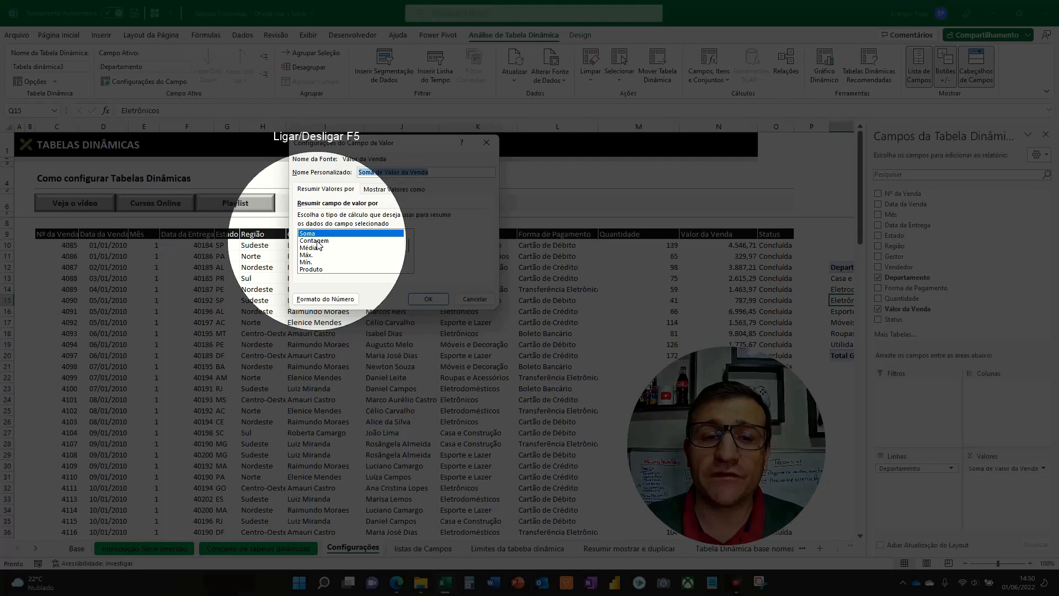
click(318, 241)
click(309, 247)
click(307, 255)
click(307, 262)
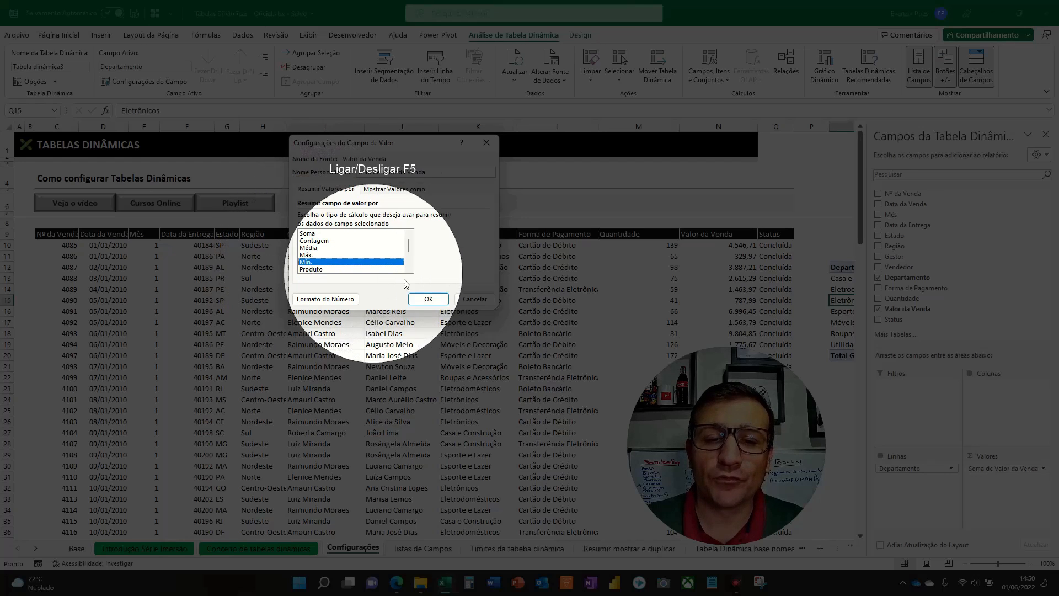
key(F5)
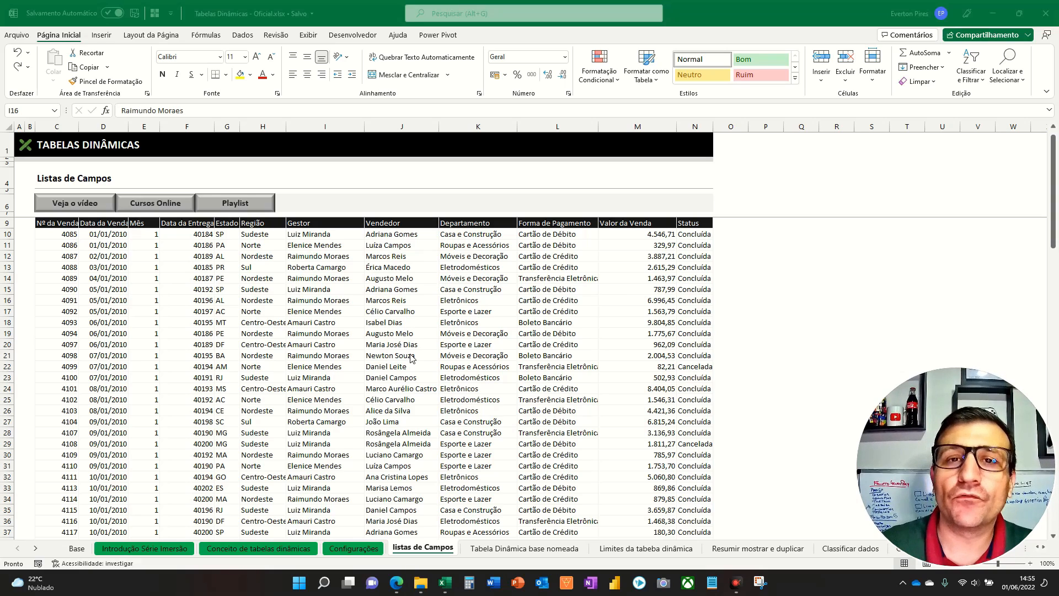
- Create a pivot table from the sales data C9:N109 on the listas de Campos sheet, placed at cell P11 of the same sheet
click(313, 277)
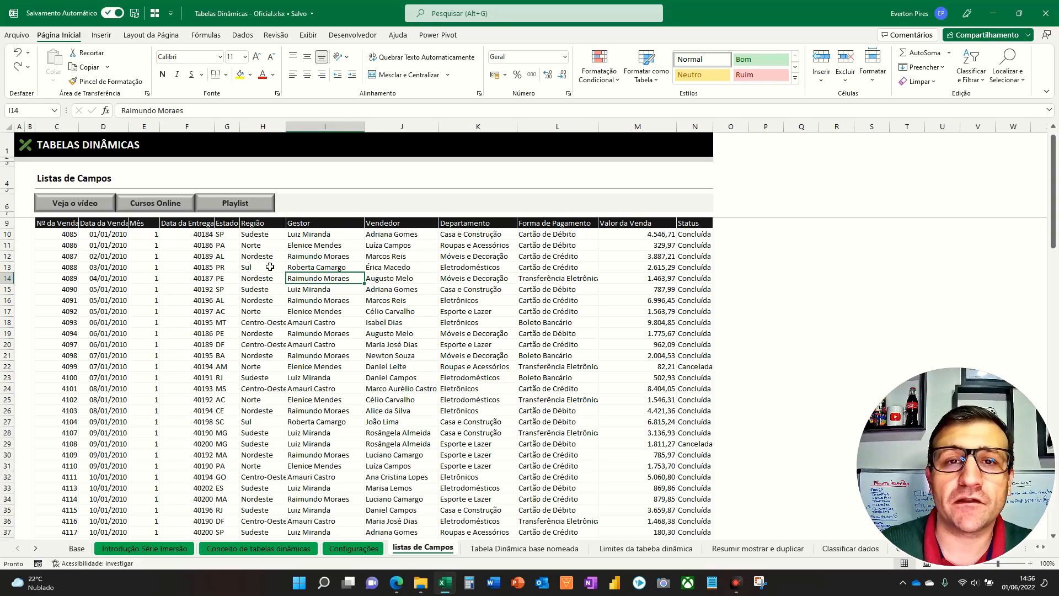
click(101, 35)
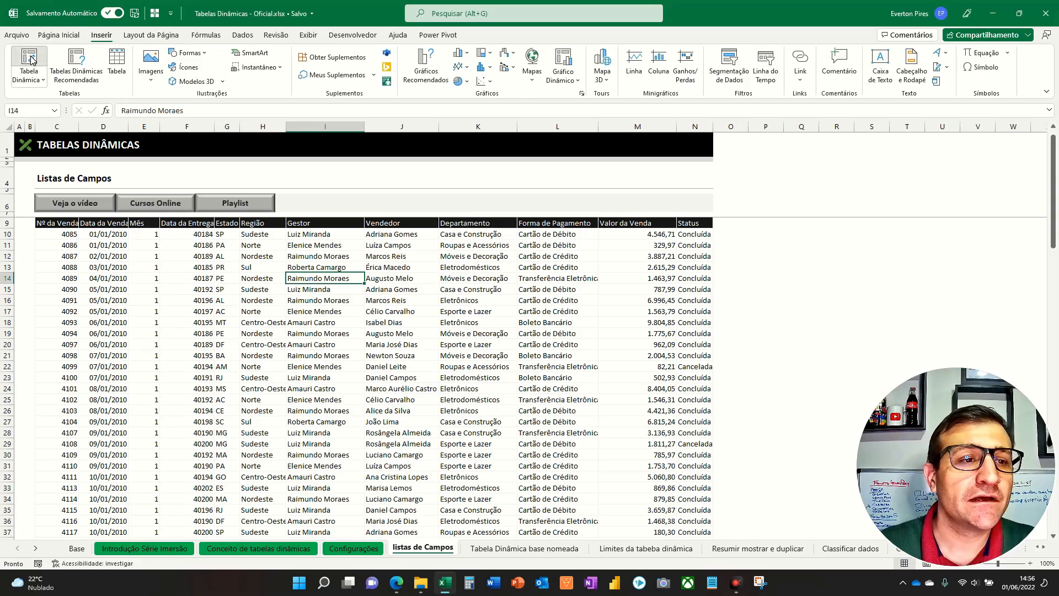
click(31, 60)
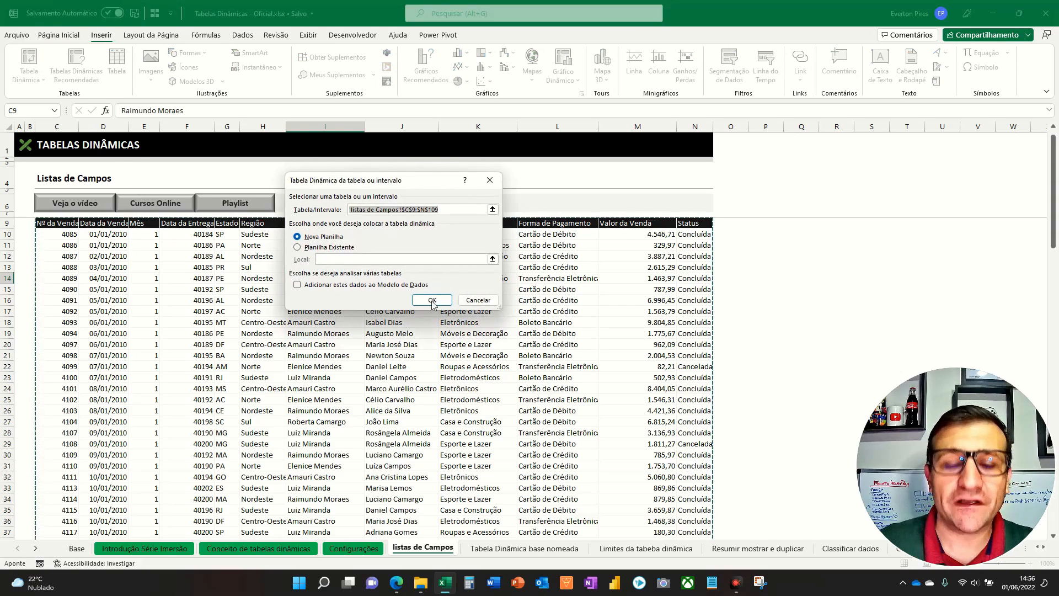
key(F5)
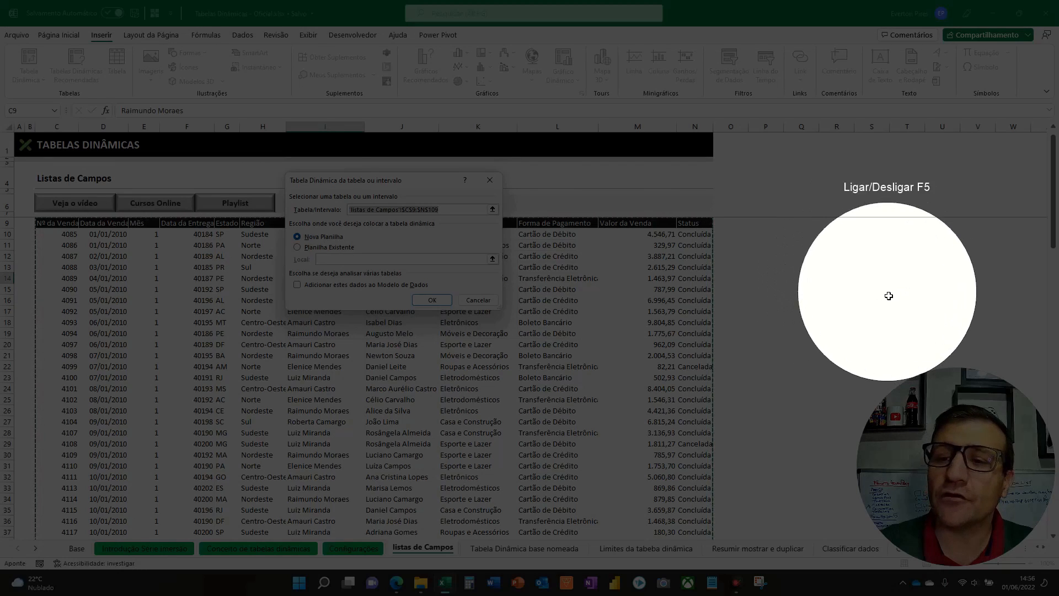
key(F5)
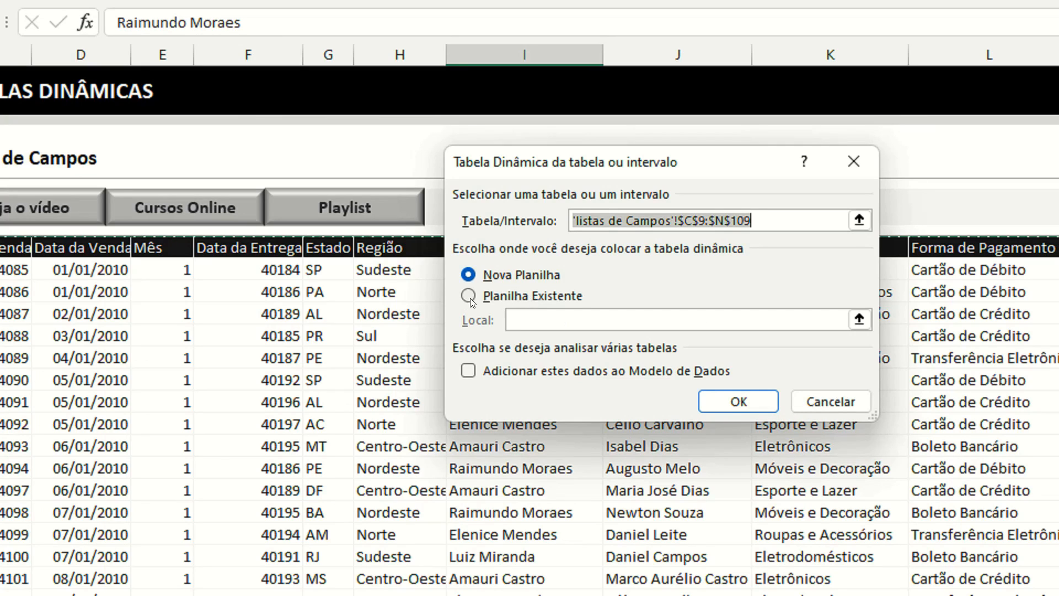
click(470, 298)
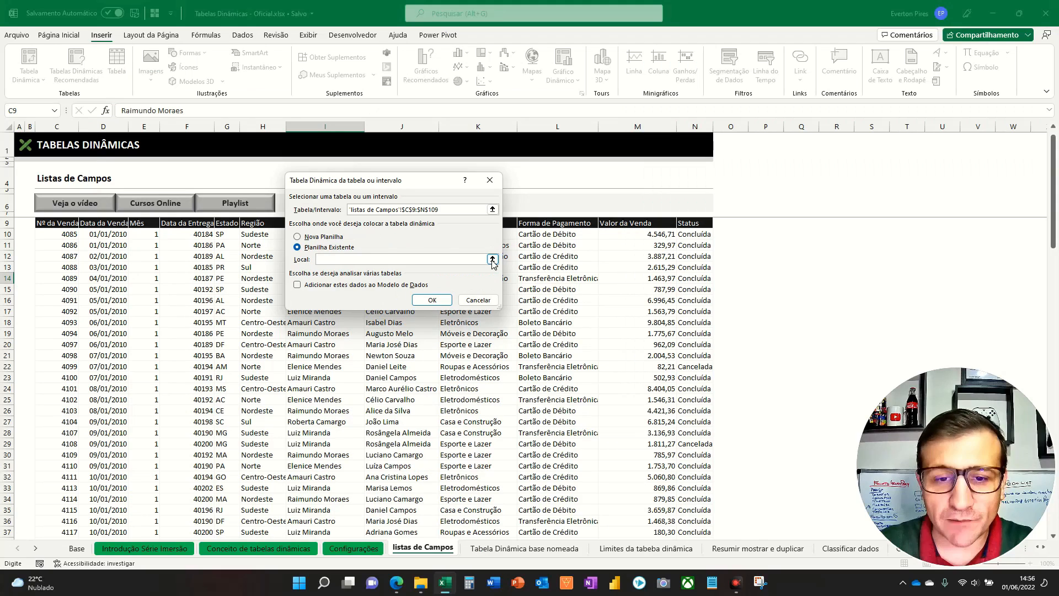
click(796, 320)
click(784, 247)
click(767, 243)
key(Return)
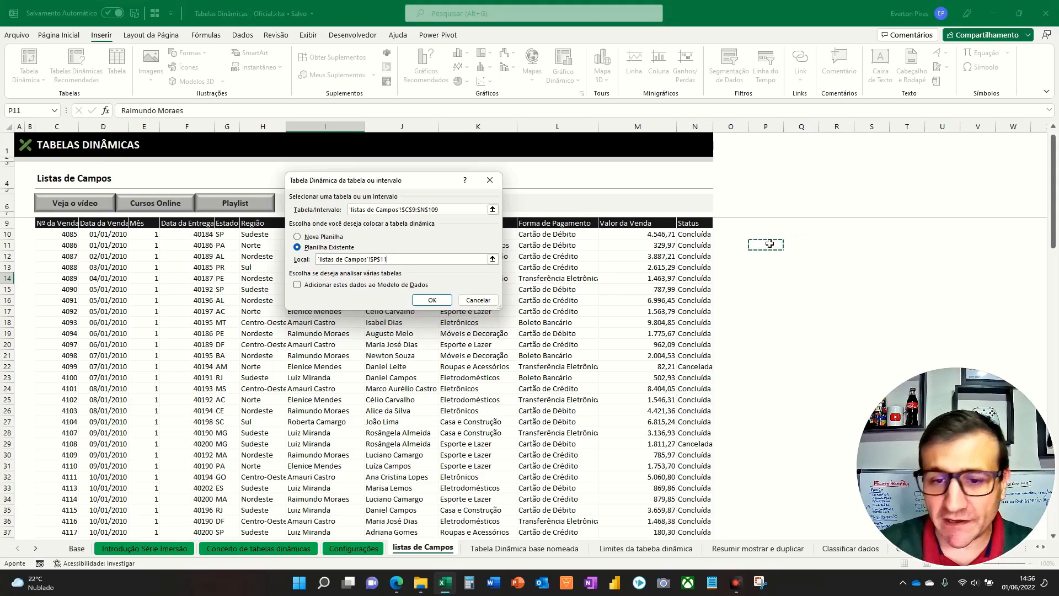
key(Return)
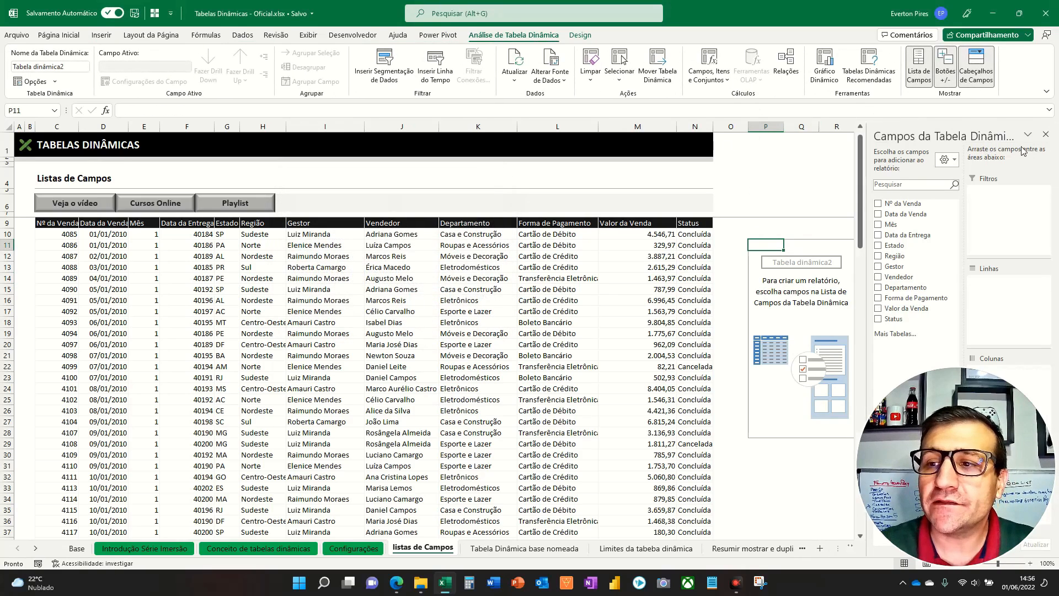
- Close the field list of the new empty pivot table
click(1045, 134)
key(F5)
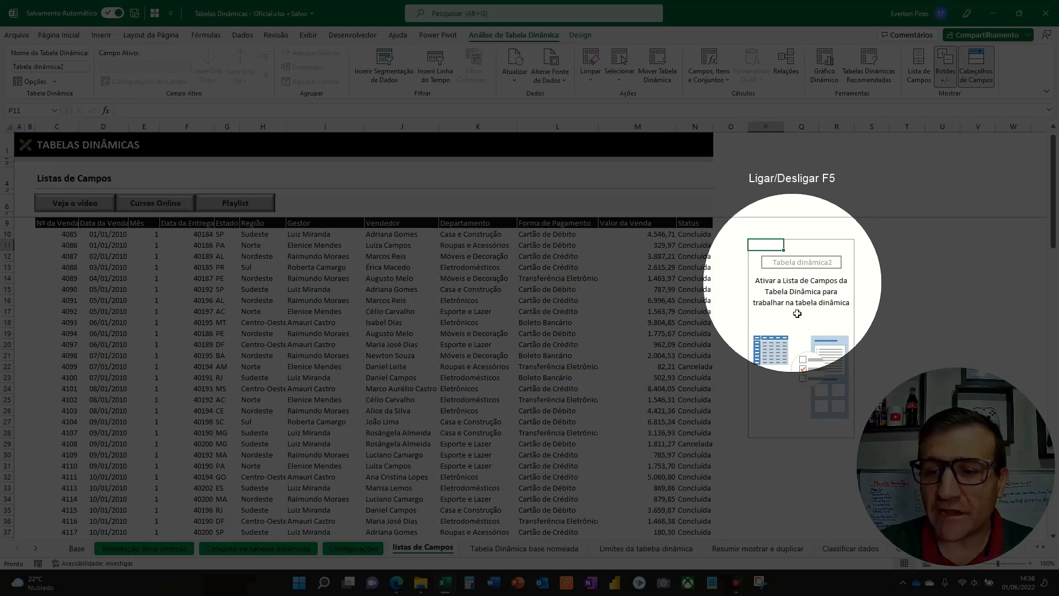
key(F5)
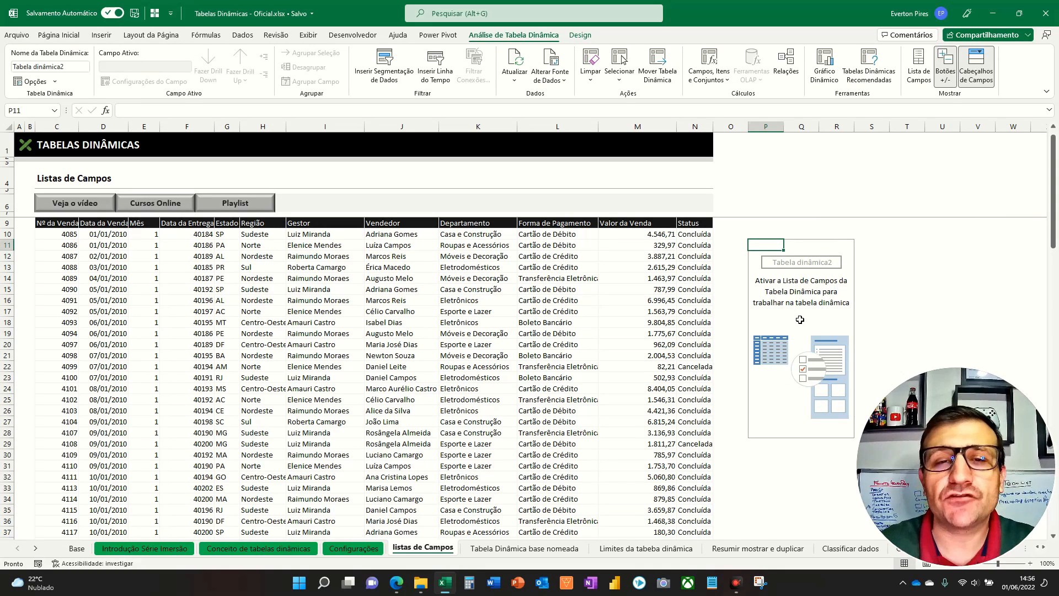
- Show the pivot table's field list again and widen its pane
click(815, 335)
drag(974, 465, 548, 427)
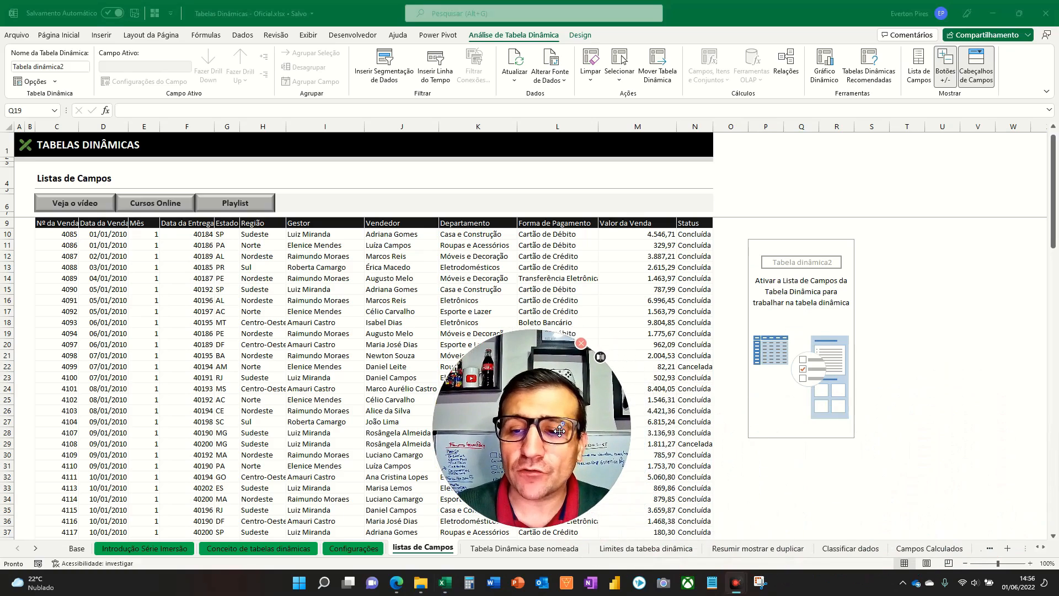
click(797, 402)
right_click(798, 400)
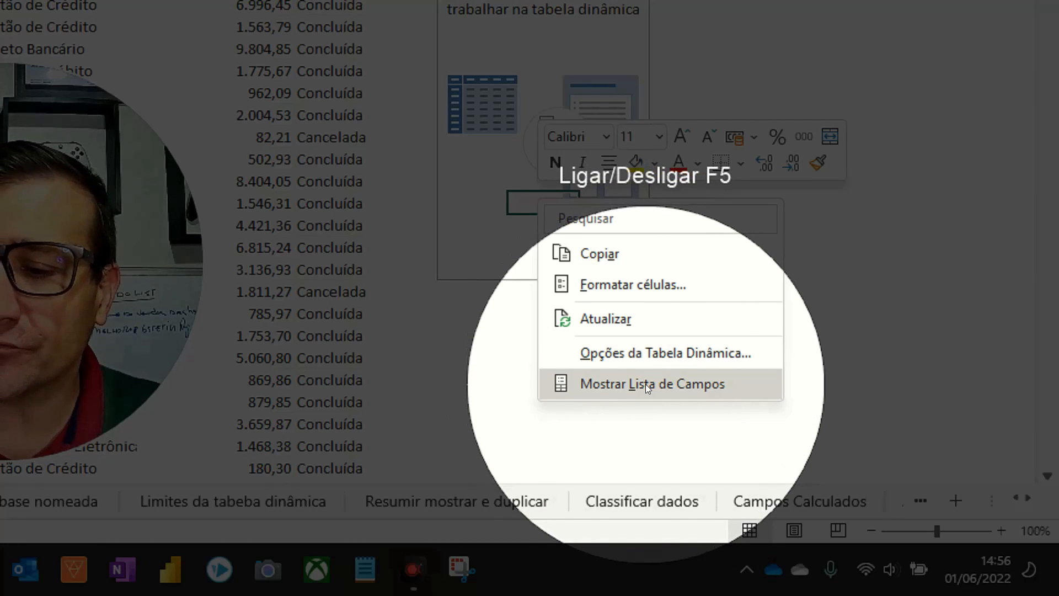
click(645, 384)
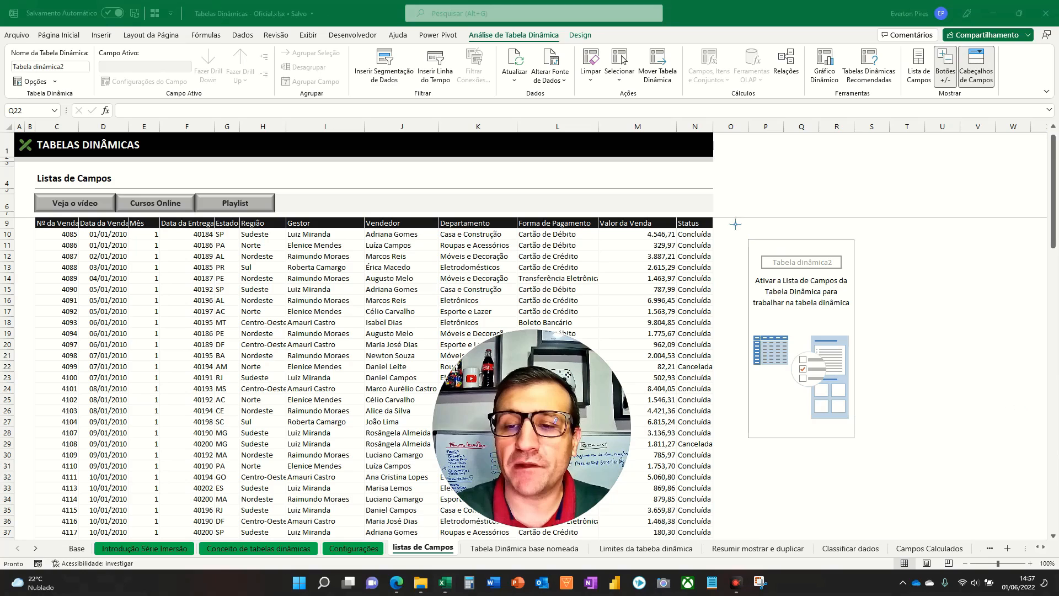
mouse_move(735, 226)
mouse_down()
mouse_move(781, 319)
mouse_move(886, 467)
mouse_up()
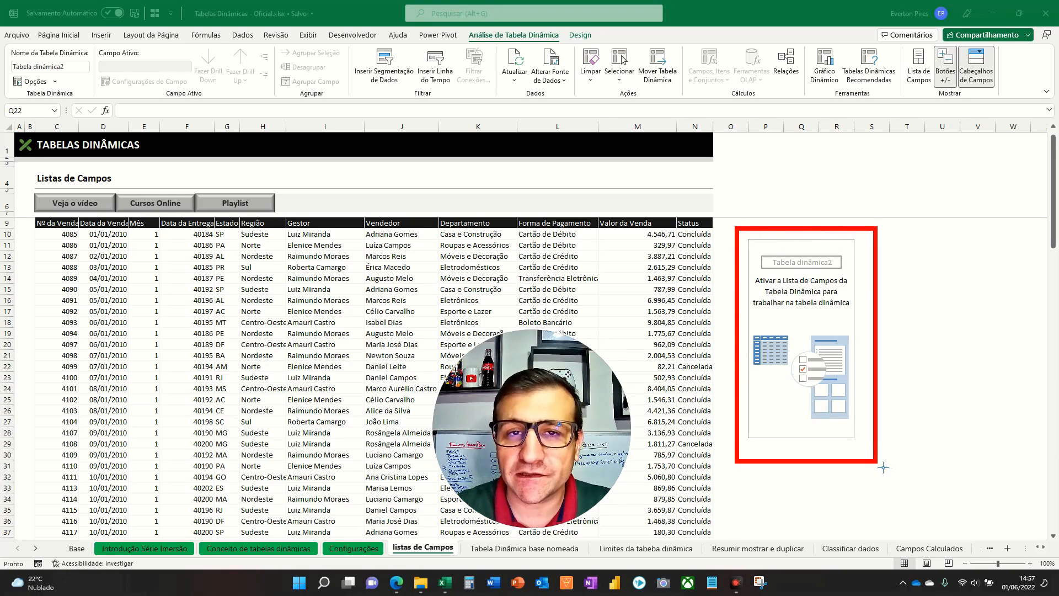
key(Escape)
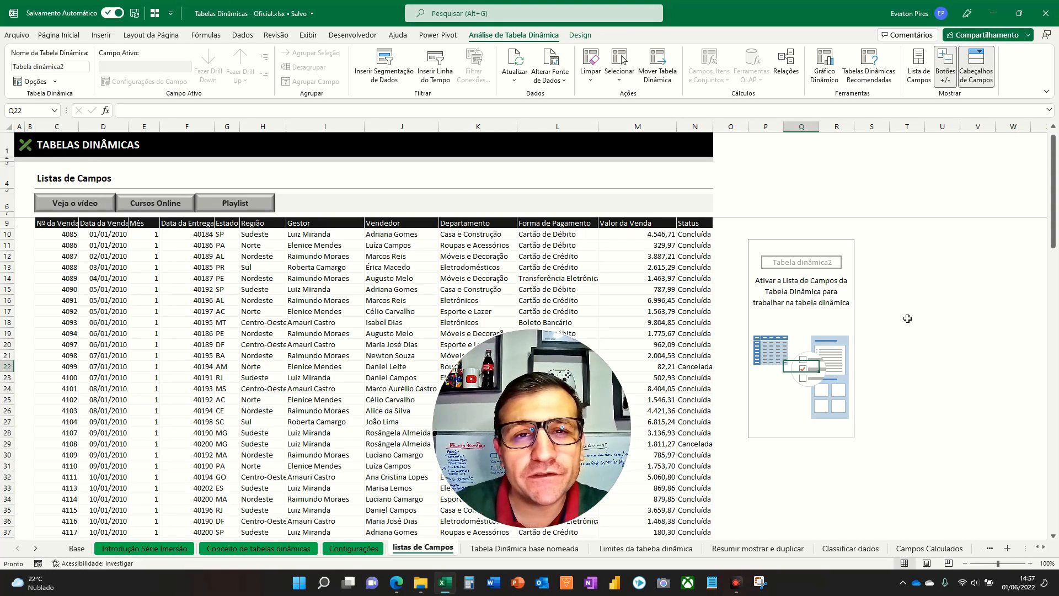
right_click(819, 390)
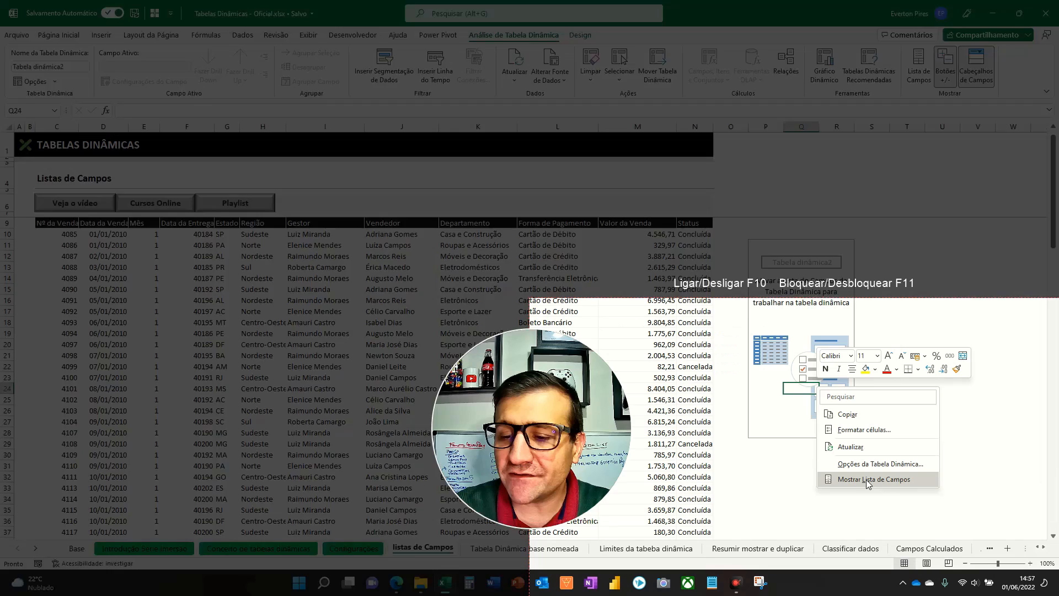
click(865, 480)
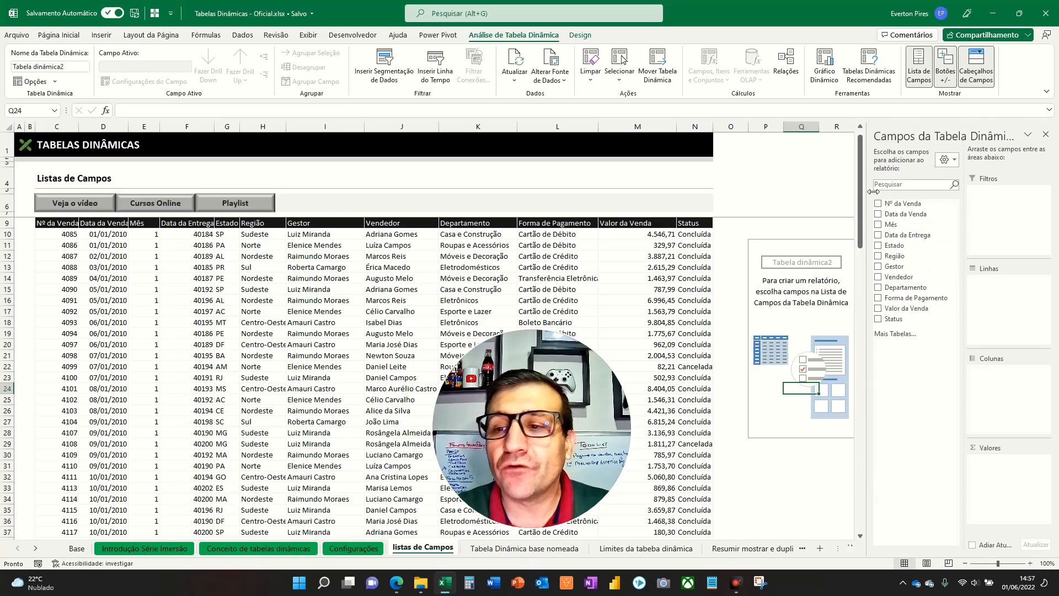
drag(872, 191, 781, 208)
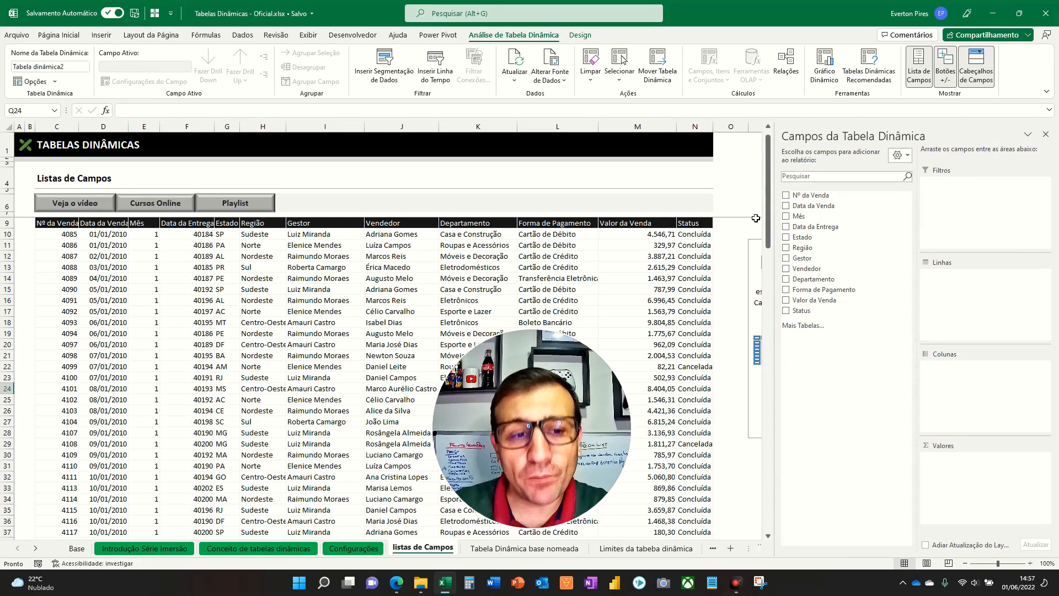
- Select a cell in the sales data and then the pivot table area to check when the field list is displayed
click(257, 278)
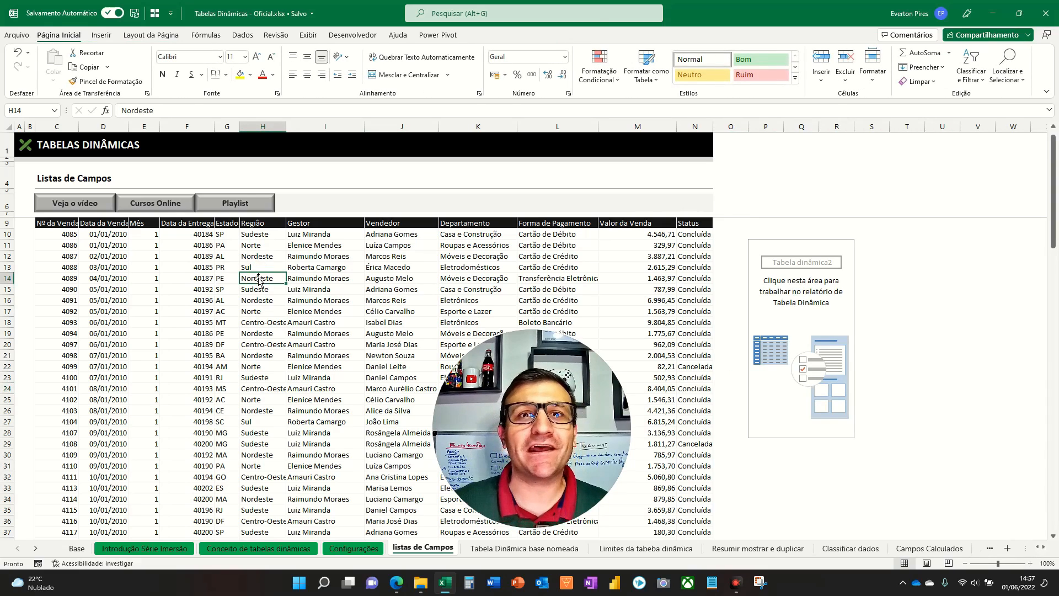
key(F5)
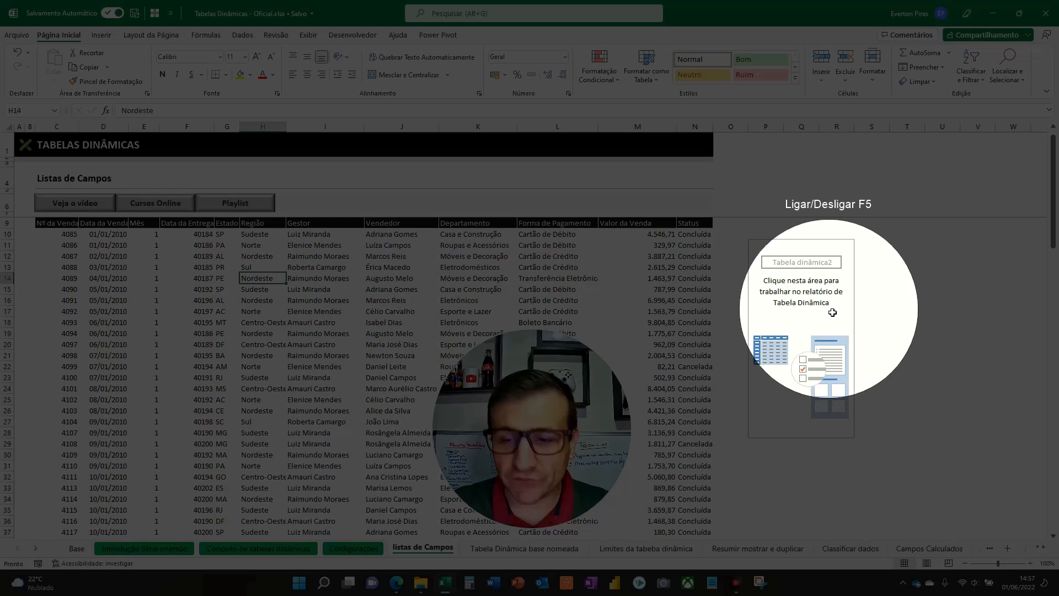
key(F5)
click(806, 308)
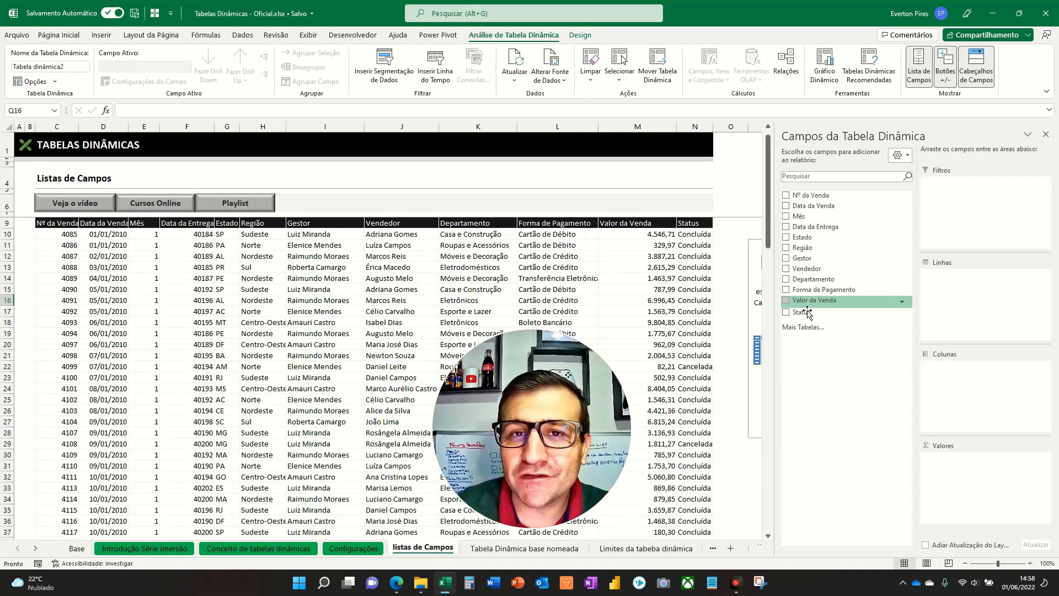
key(F5)
key(F5)
- Close the field list and alternate the selection between the sales data and the pivot table to check its display
click(1044, 136)
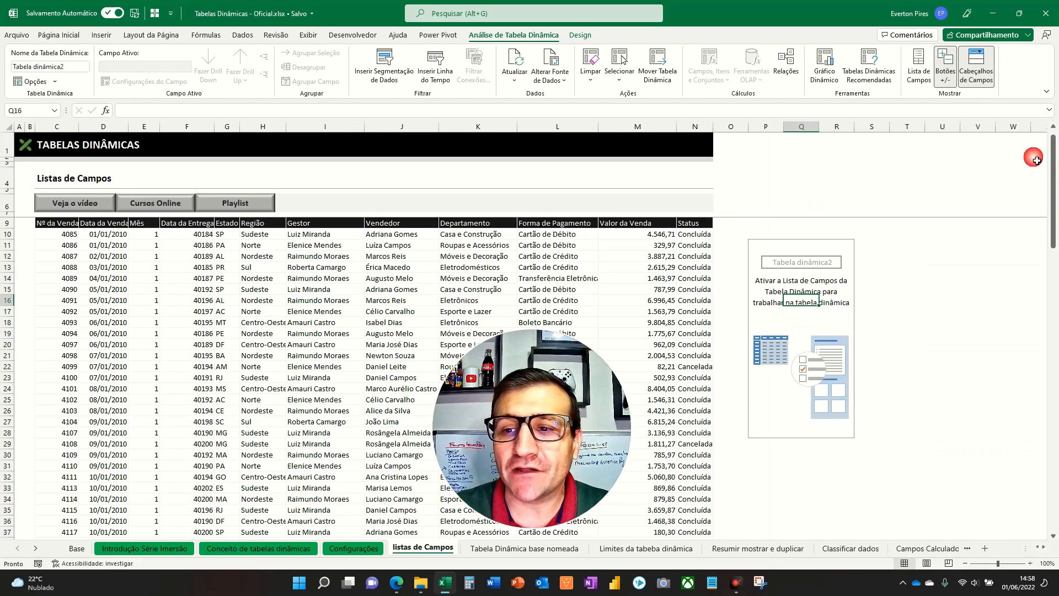
click(636, 298)
click(792, 300)
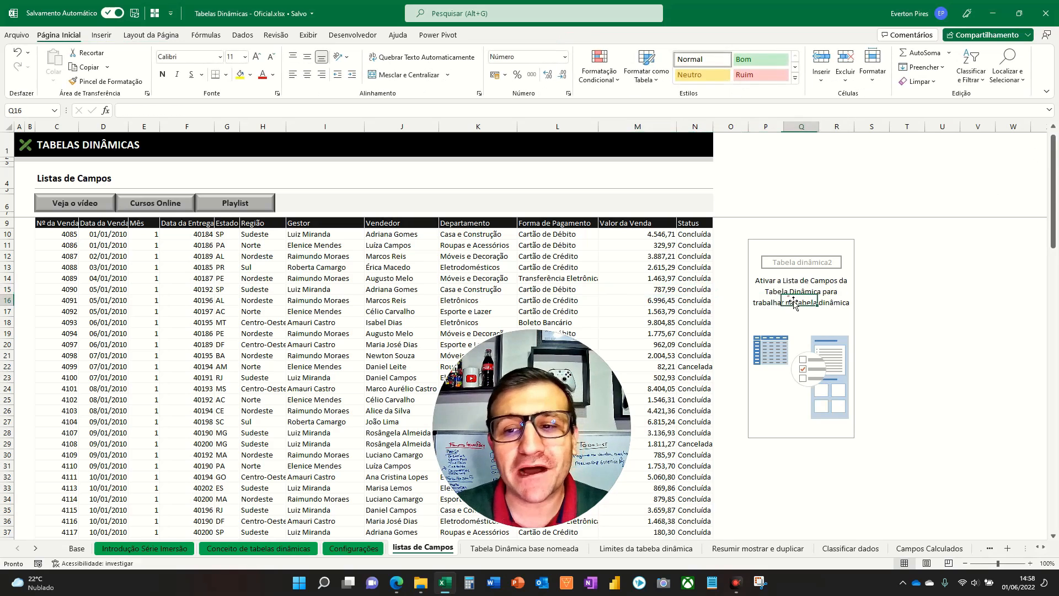
click(553, 243)
drag(781, 315, 784, 316)
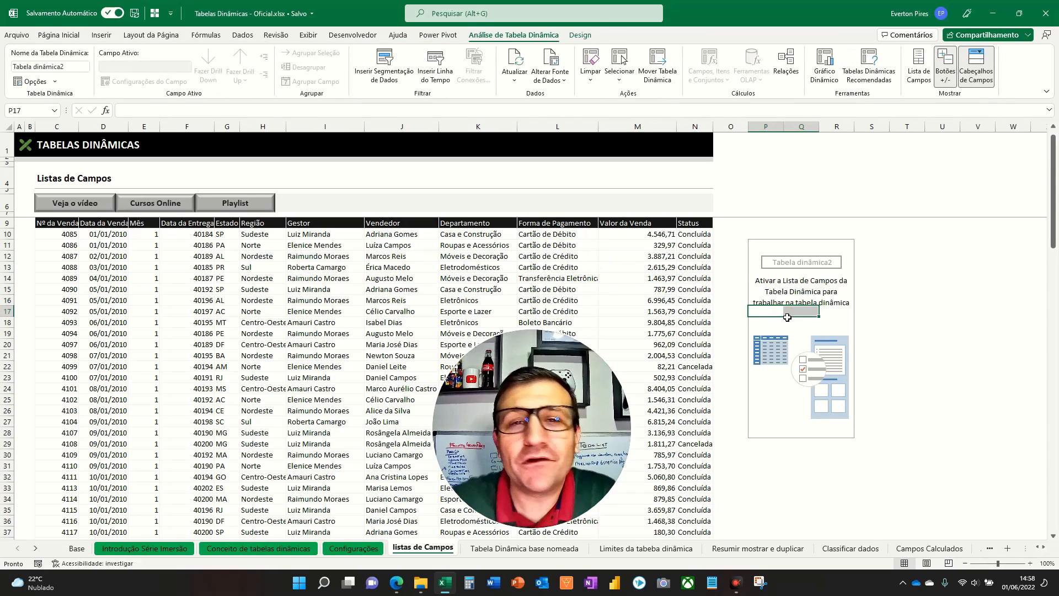
- Show the pivot table's field list again and alternate the selection between the sales data and the pivot table to check its display
click(674, 281)
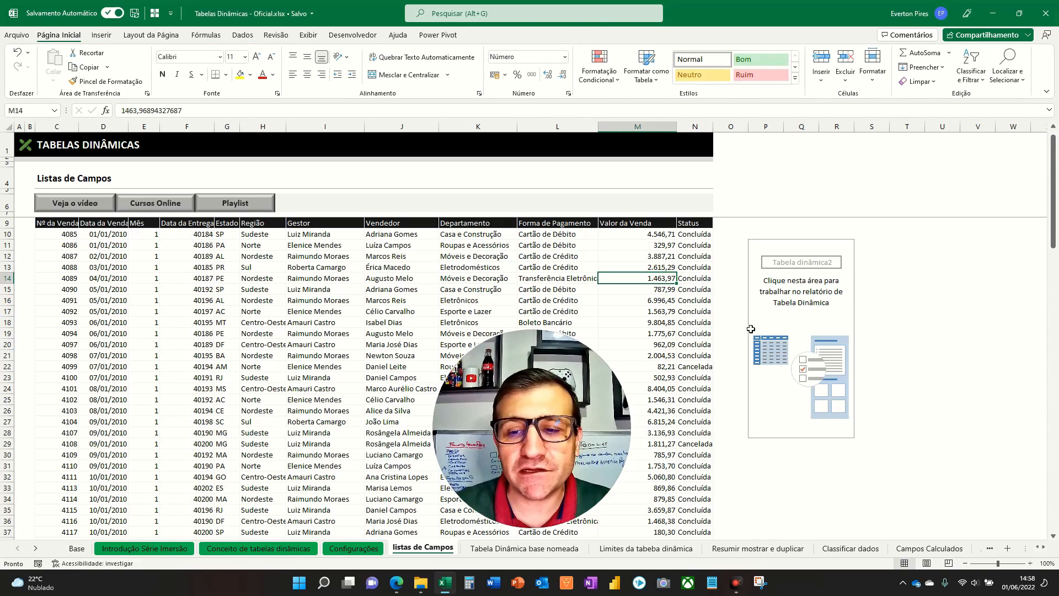
right_click(796, 312)
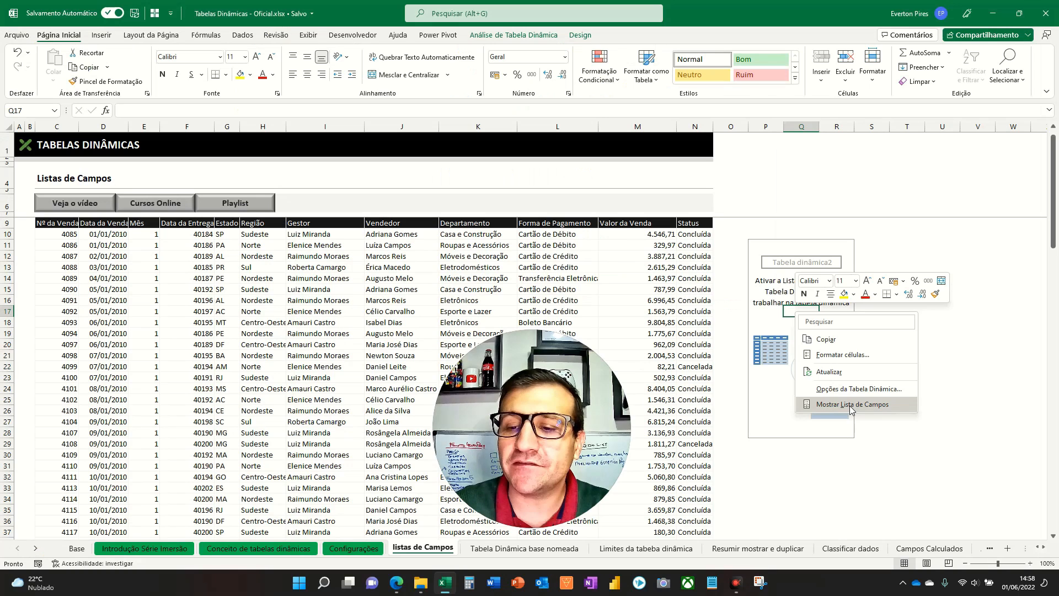
click(849, 406)
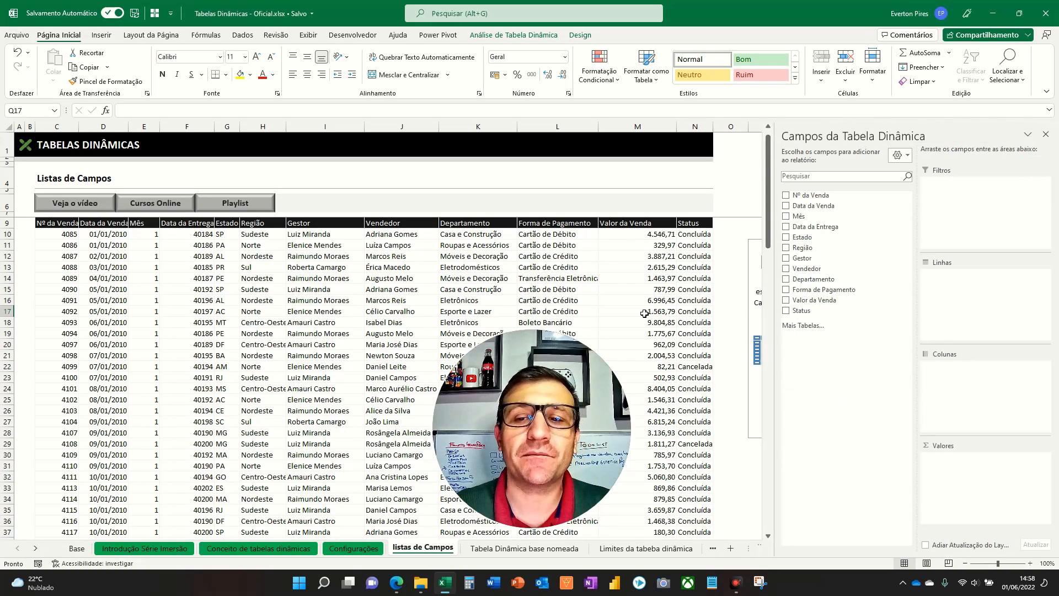
click(349, 256)
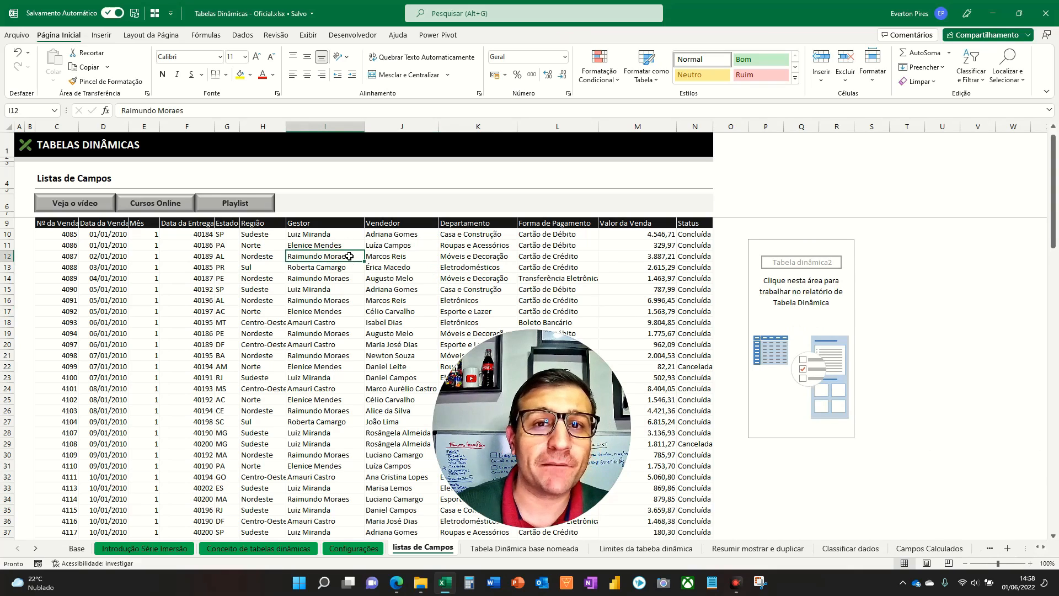
click(806, 325)
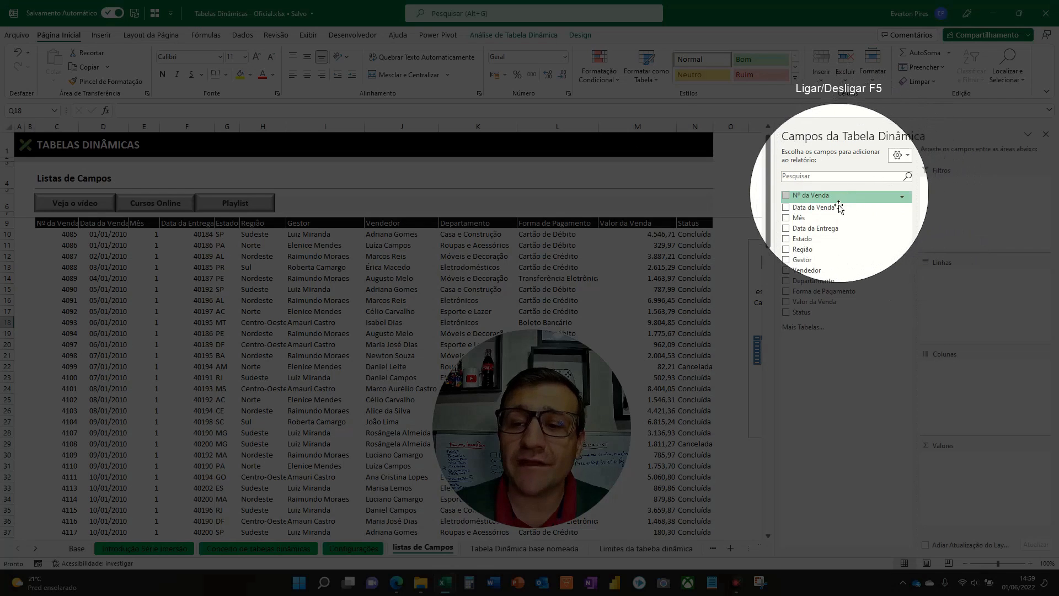
- Compare the fields in the field list with the sales data's column headers, from Status back to Gestor
key(F5)
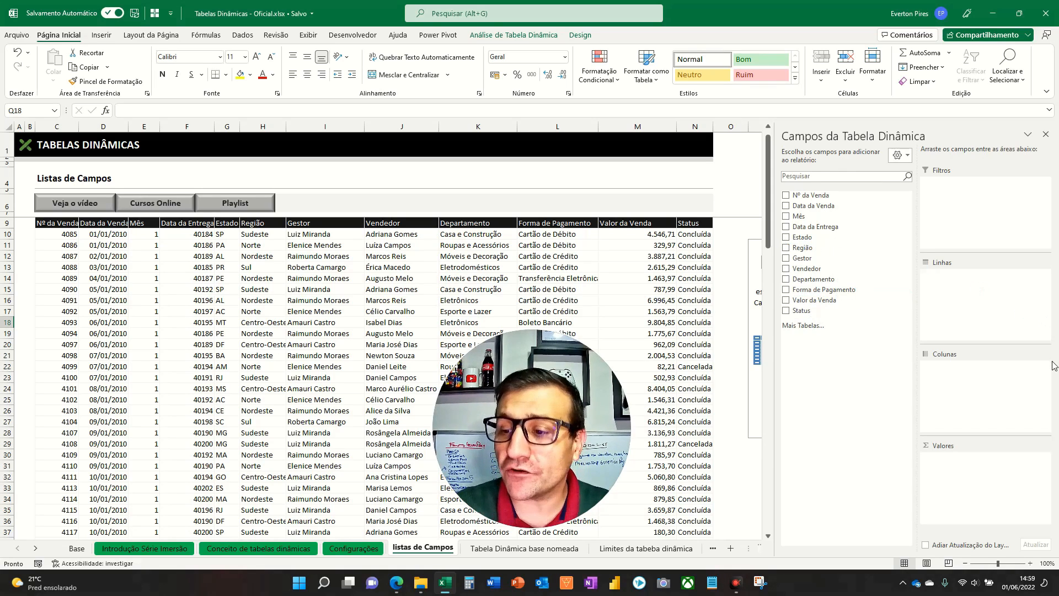
drag(793, 305, 683, 235)
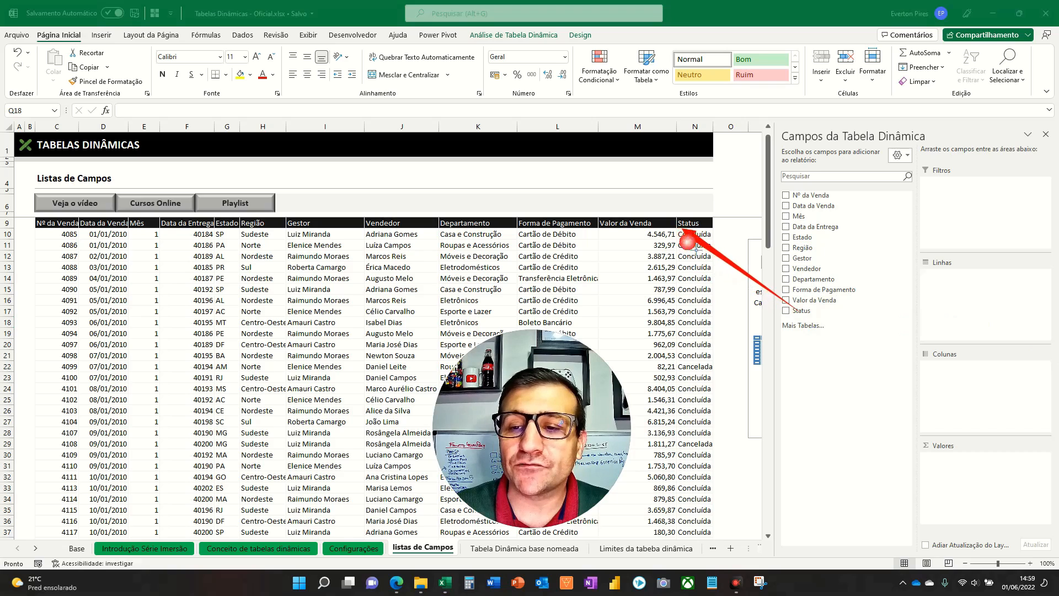
mouse_move(788, 292)
mouse_down()
mouse_move(751, 296)
mouse_move(629, 236)
mouse_up()
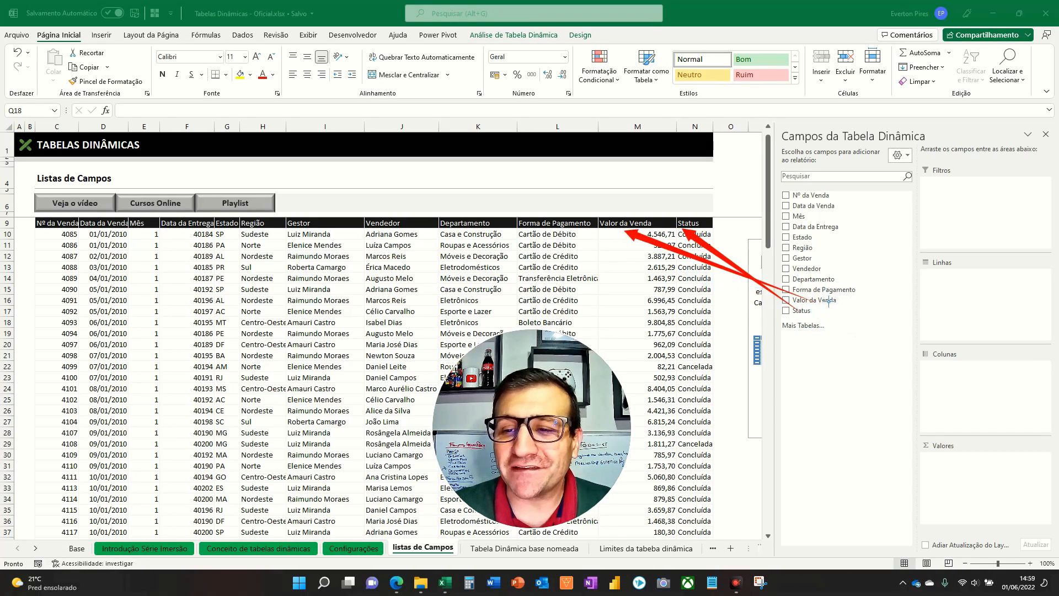
drag(789, 289, 543, 225)
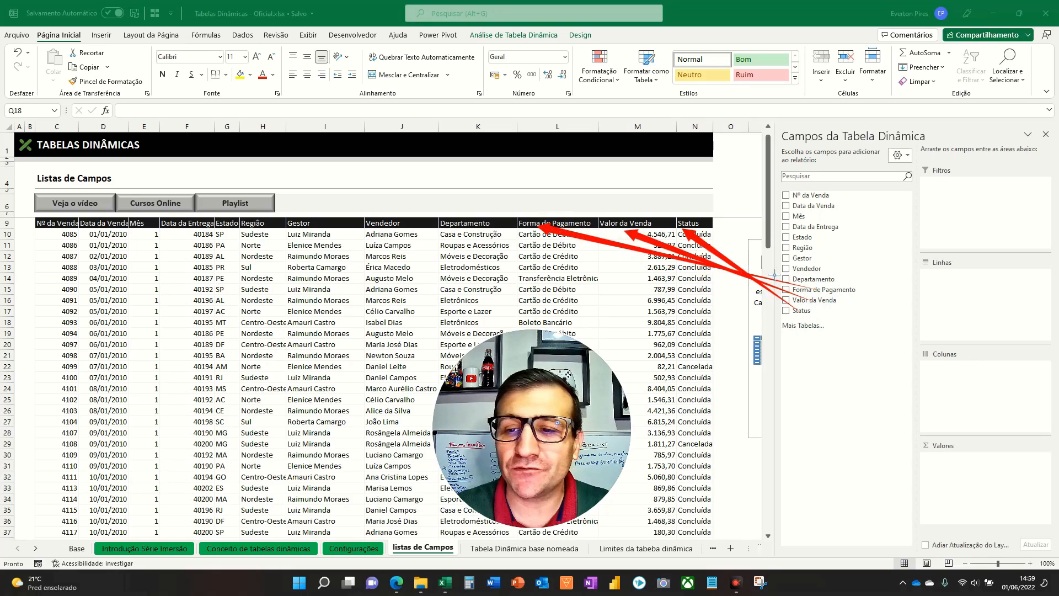
drag(795, 280, 489, 237)
drag(802, 272, 414, 220)
drag(808, 259, 331, 234)
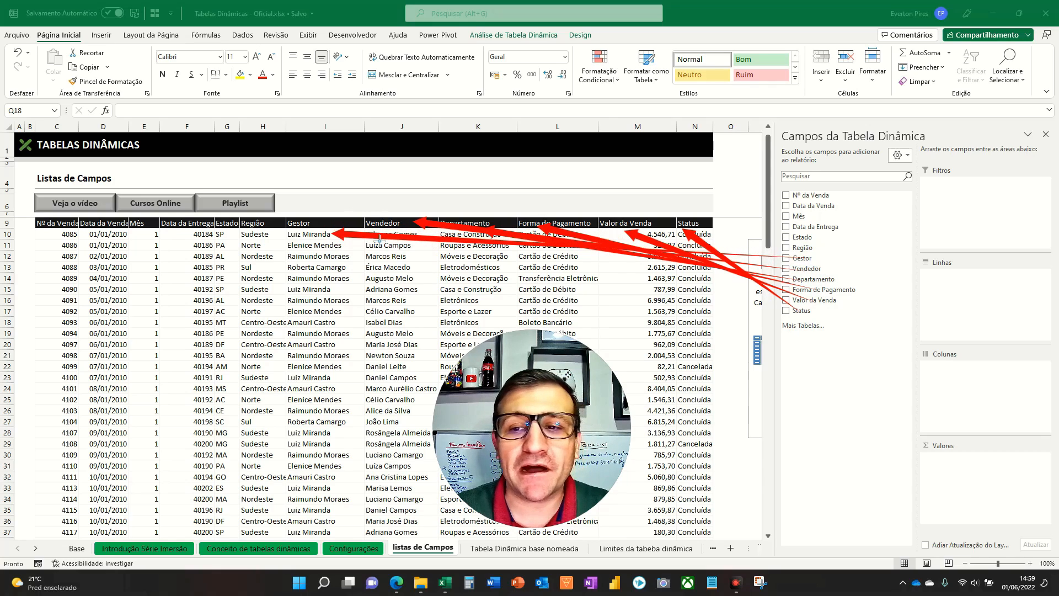
key(Escape)
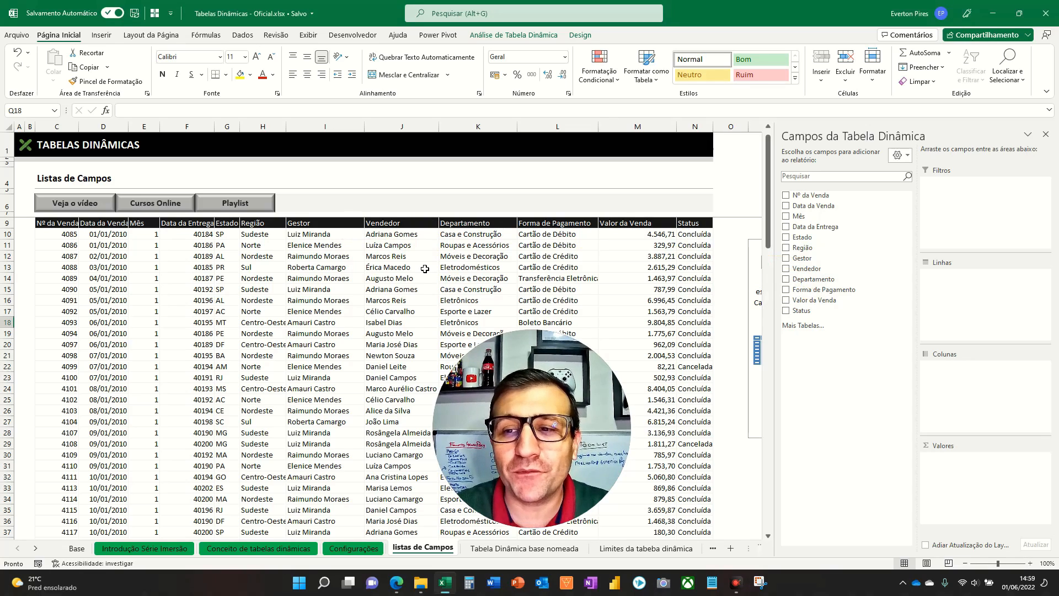
- Change the field list layout to Seções Campos e Áreas Empilhadas
click(903, 155)
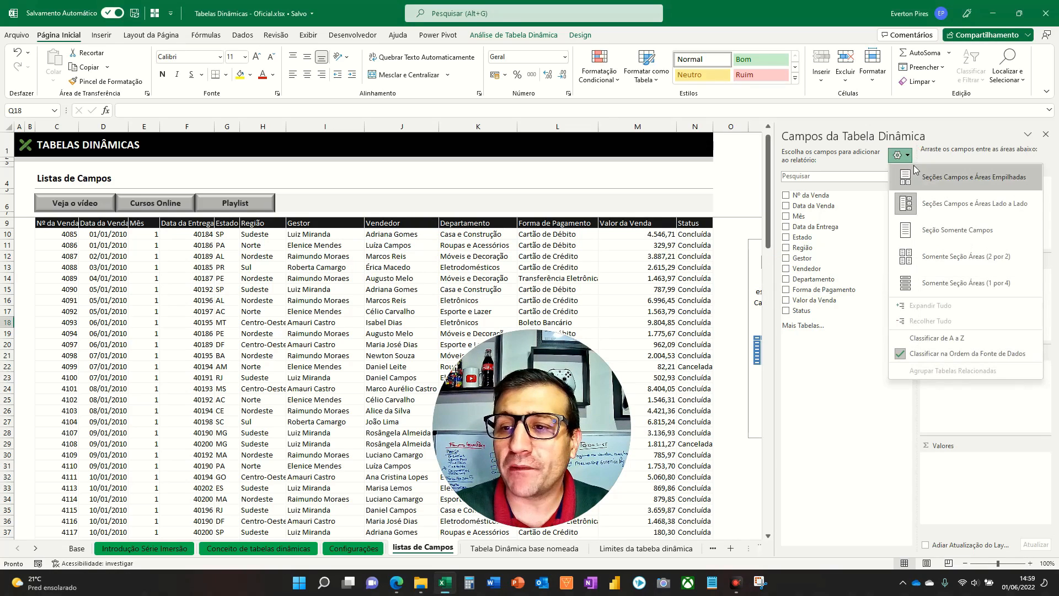
click(916, 177)
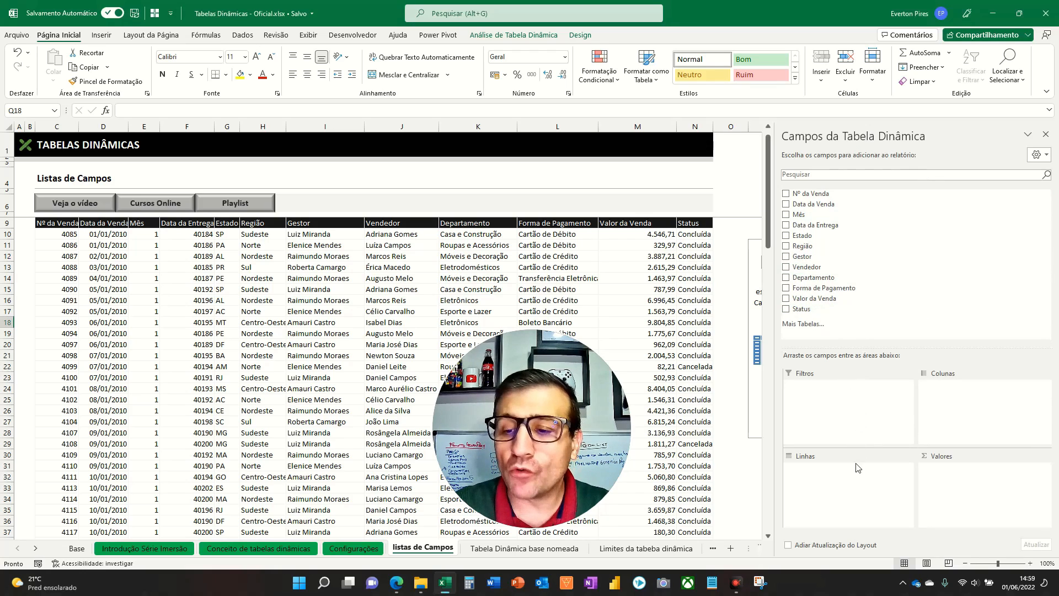
key(F5)
key(F5)
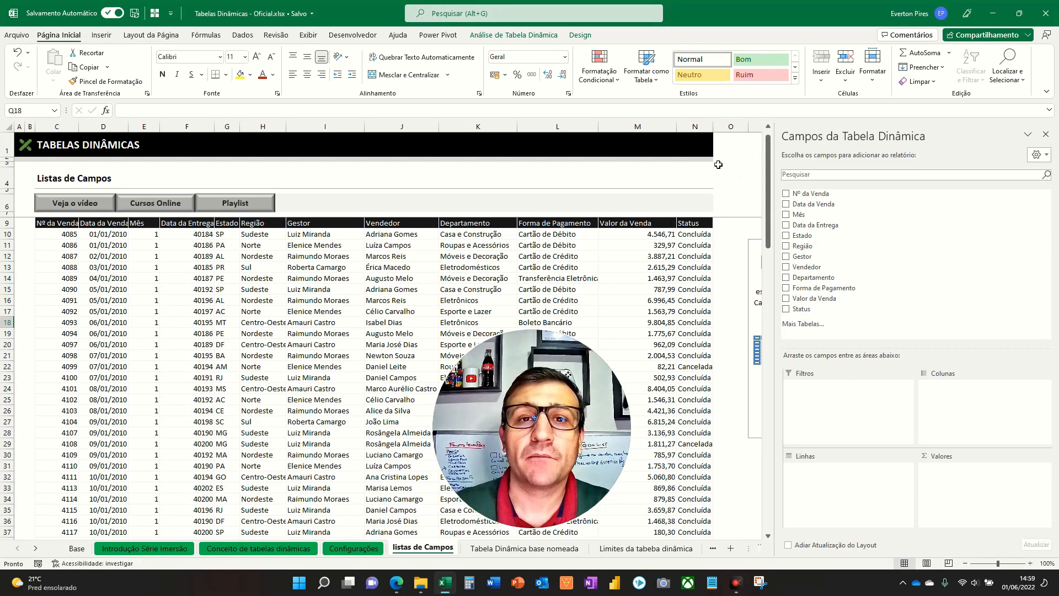
- Try the Seções Campos e Áreas Lado a Lado layout in the field list, followed by Seção Somente Campos
key(F5)
click(1038, 155)
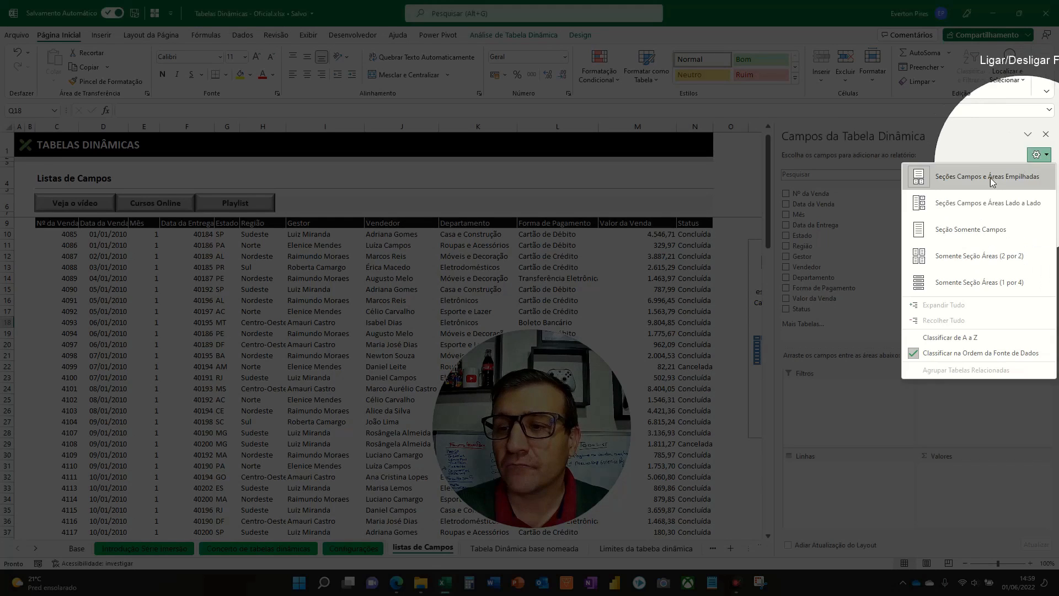
key(F5)
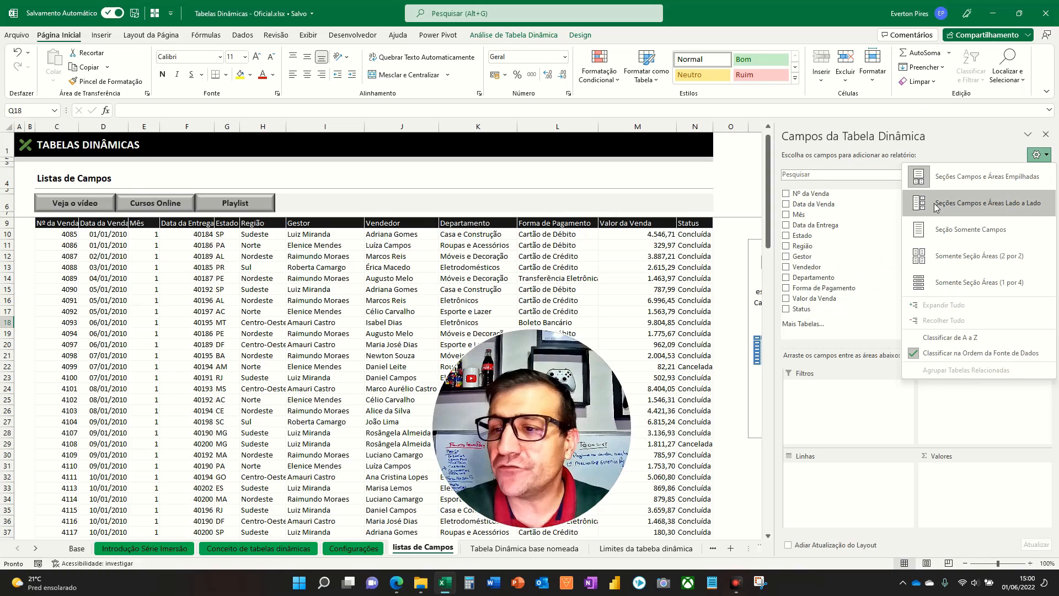
click(937, 205)
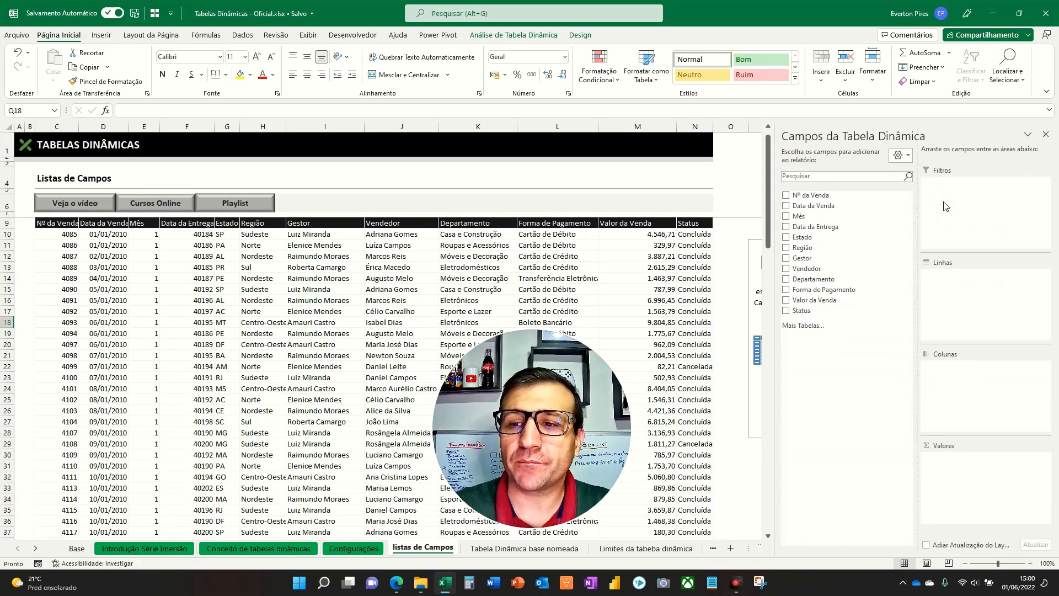
click(902, 156)
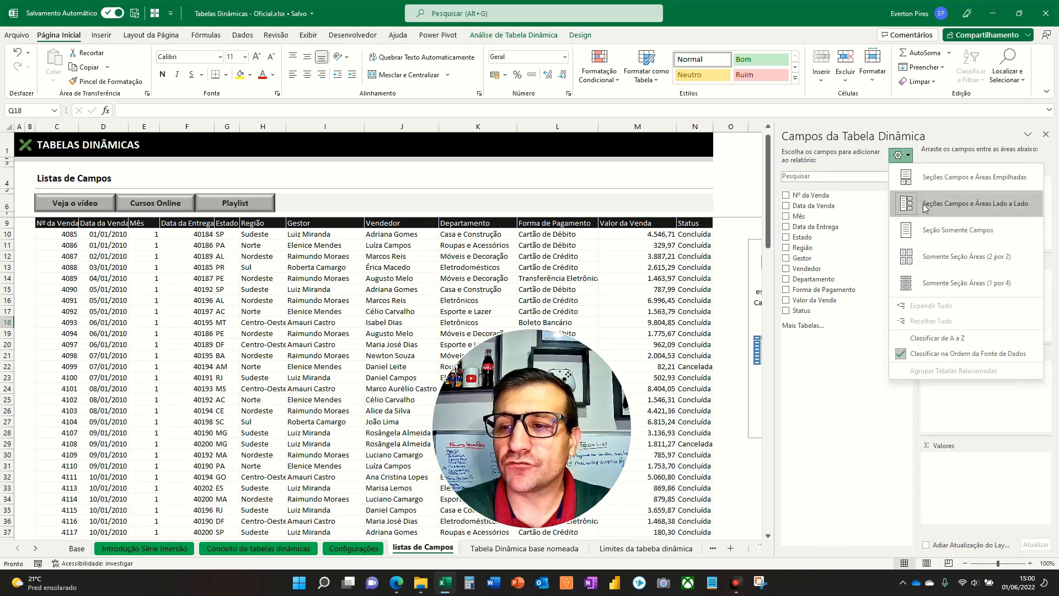
click(926, 235)
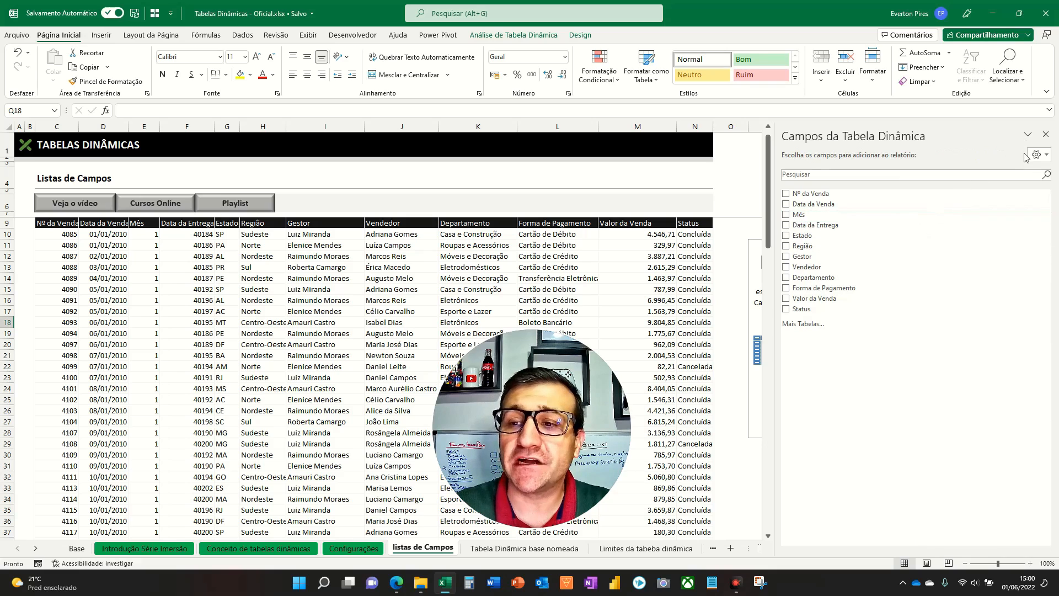
- Try the areas-only layouts of the field list, Somente Seção Áreas (2 por 2) and Somente Seção Áreas (1 por 4)
click(1046, 156)
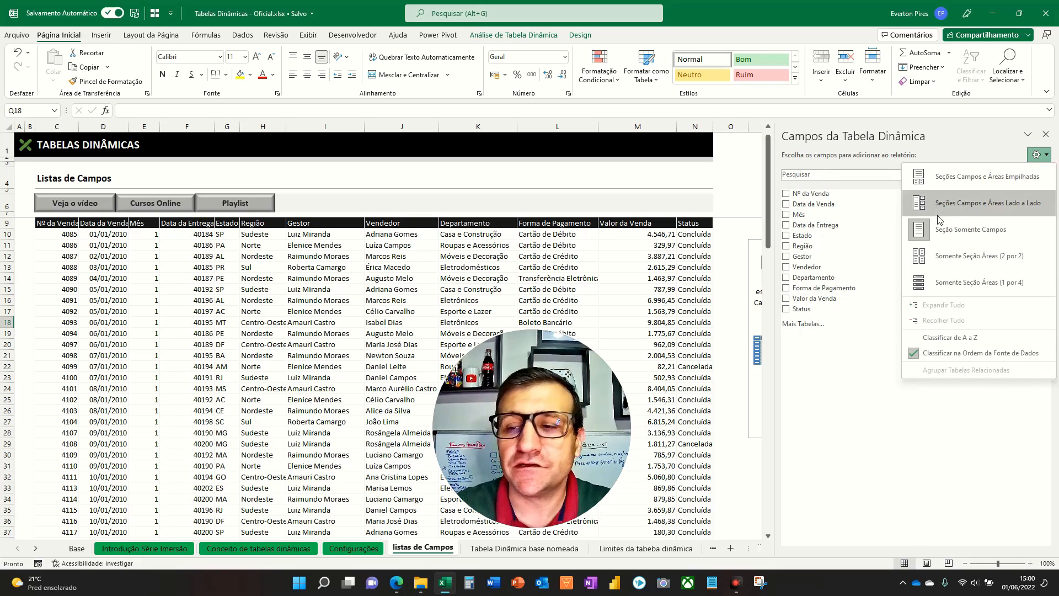
click(951, 262)
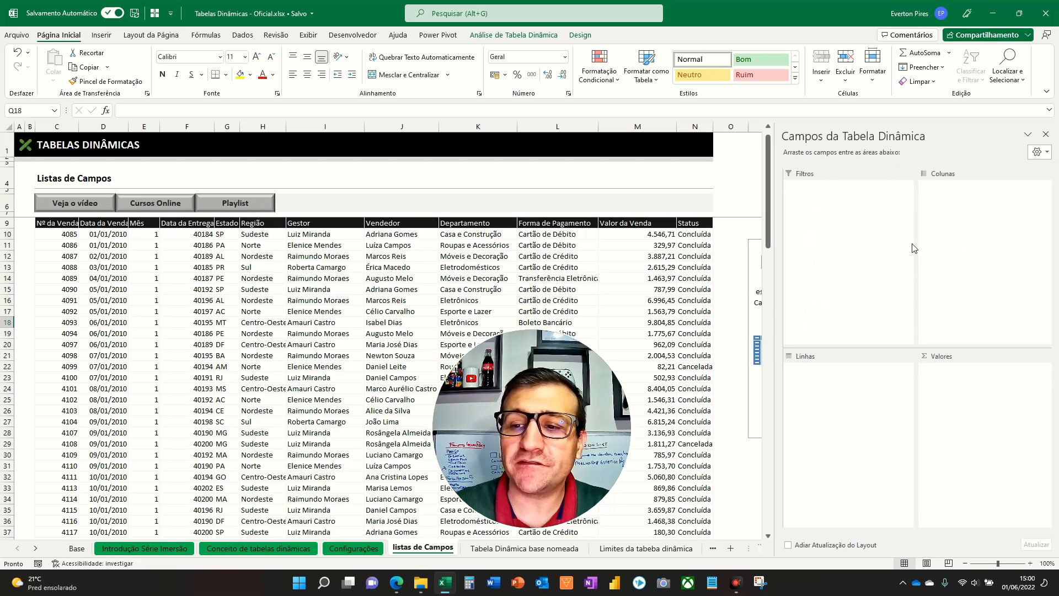
click(1046, 156)
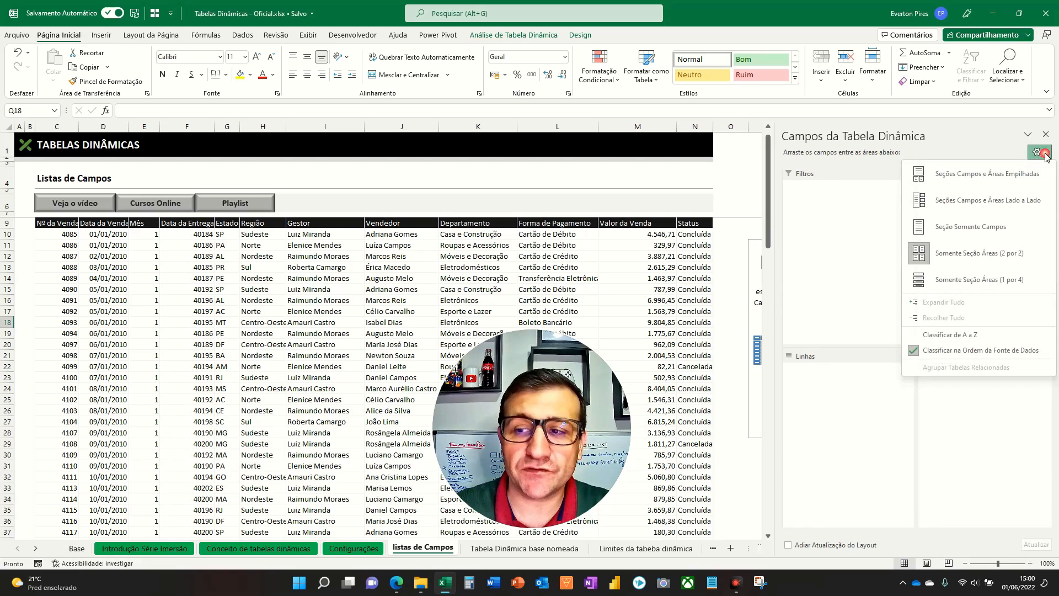
click(948, 280)
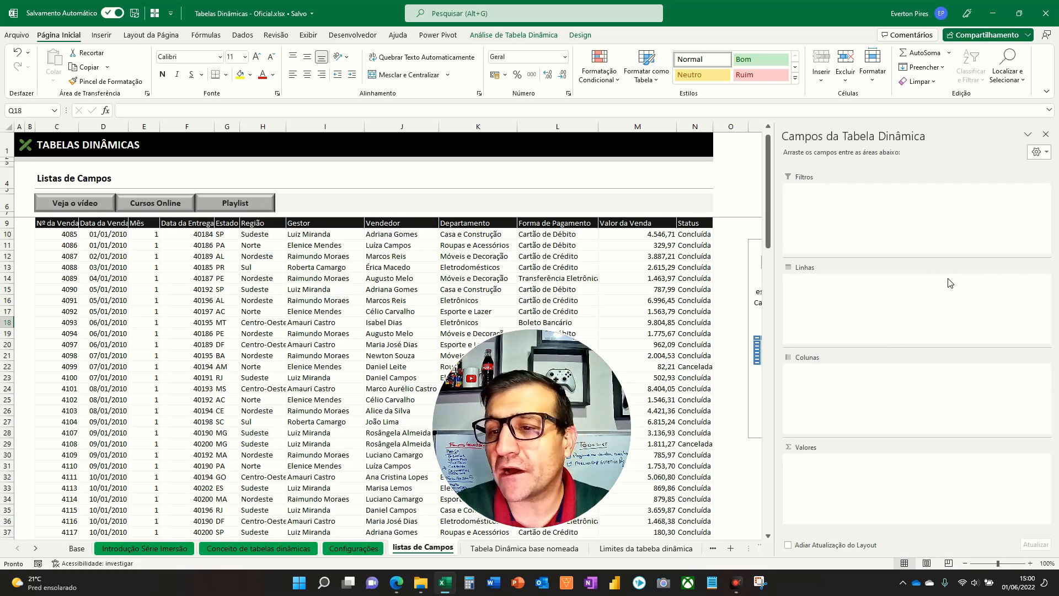
- Alternate the field list between the stacked and side-by-side layouts, finishing with Seções Campos e Áreas Empilhadas
click(1048, 157)
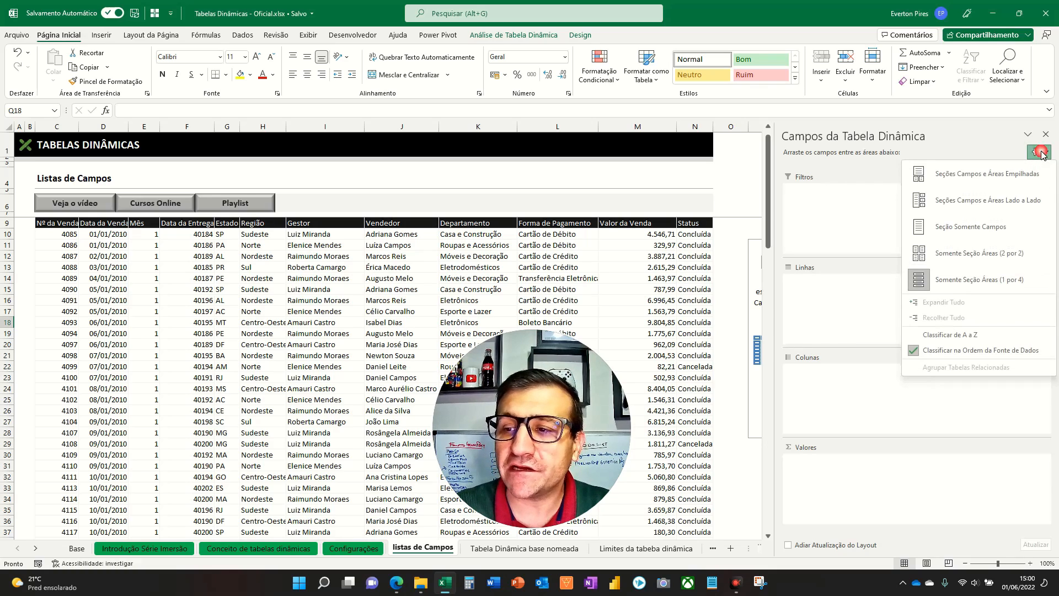
click(1040, 155)
click(1040, 155)
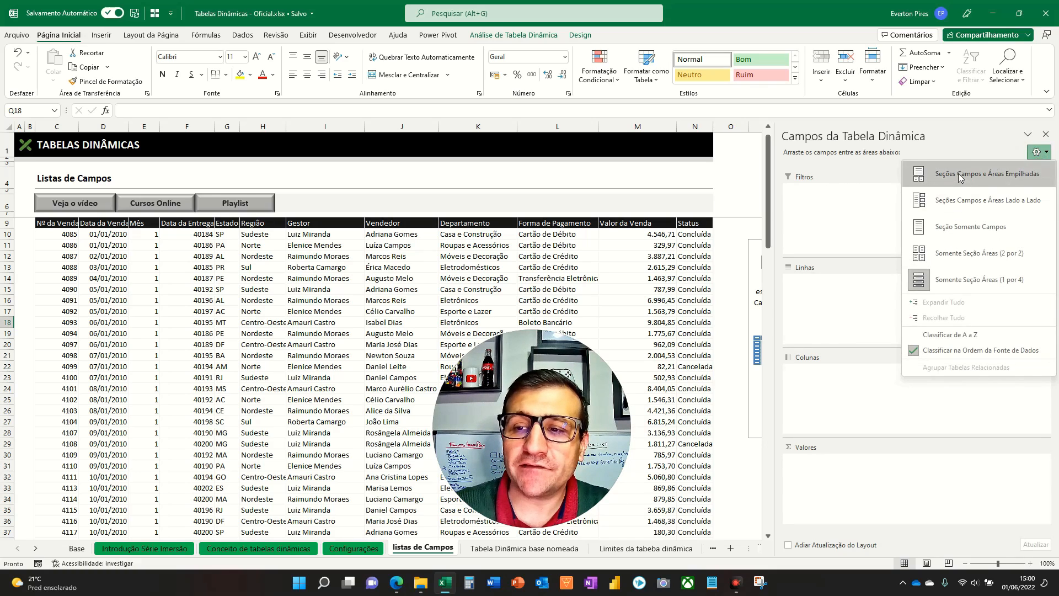
click(965, 175)
click(1039, 157)
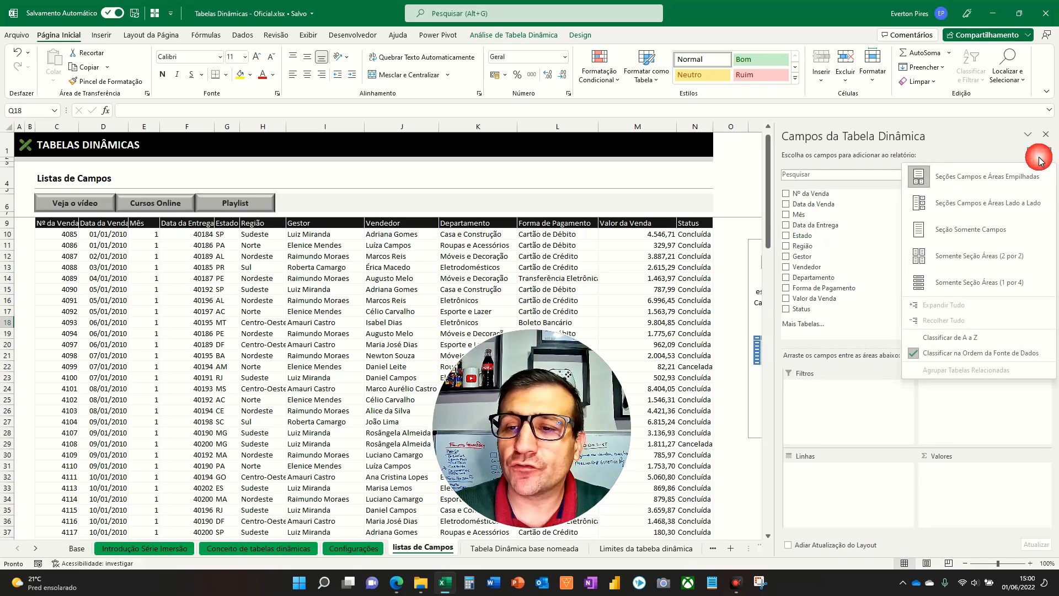
click(971, 203)
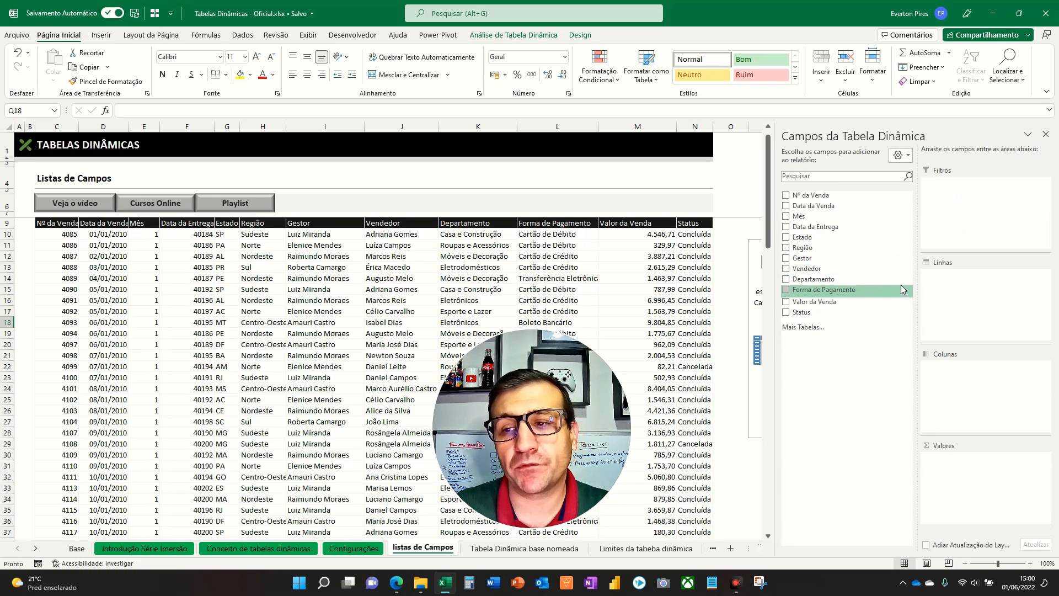
click(897, 159)
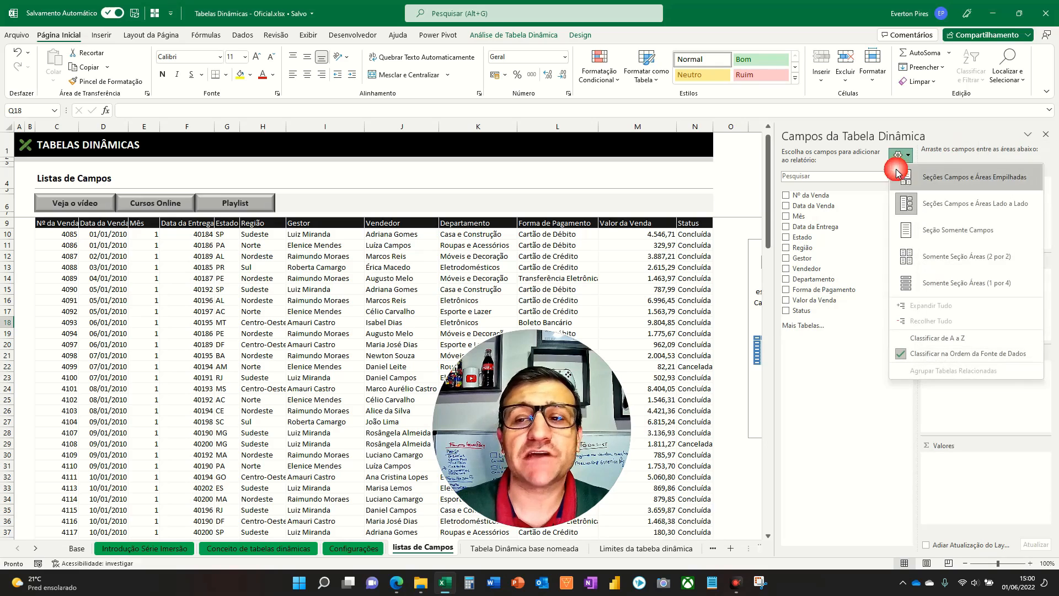
click(932, 177)
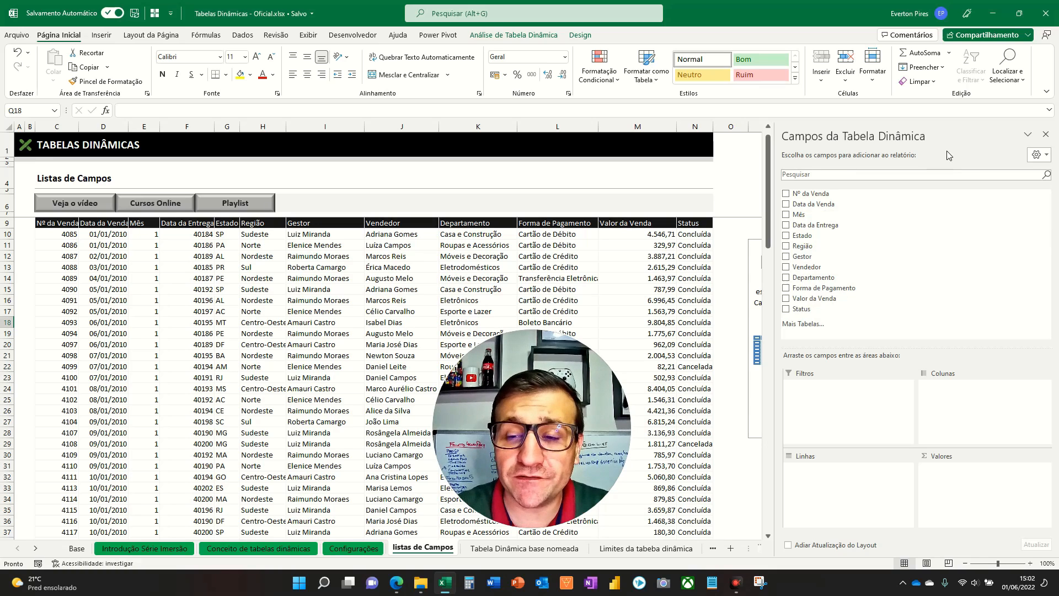
- Try different sizes for the field list pane and its fields section, finishing with a narrower pane and most of the fields showing
key(F5)
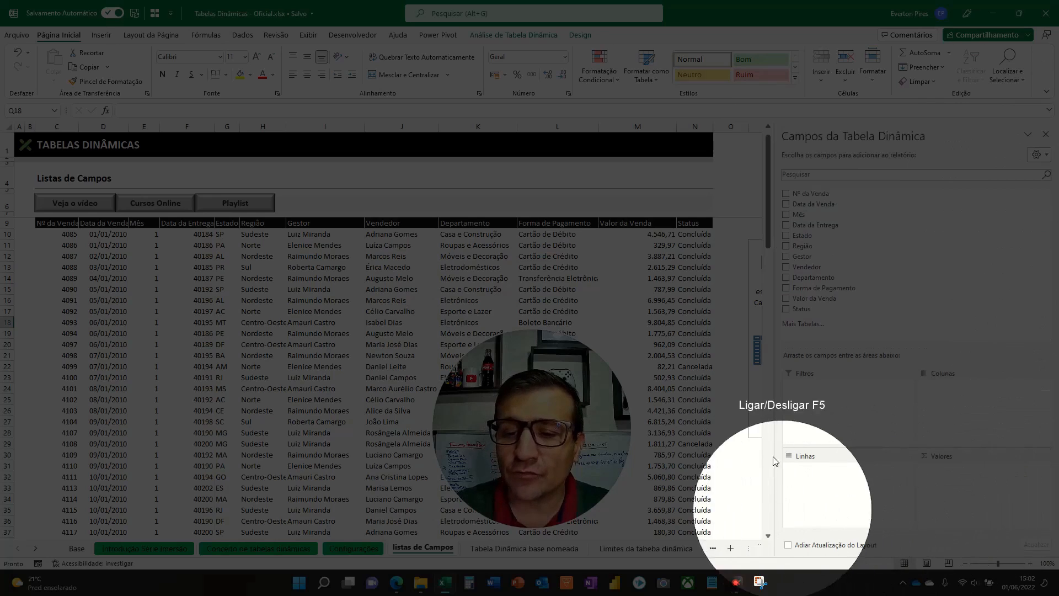
key(F5)
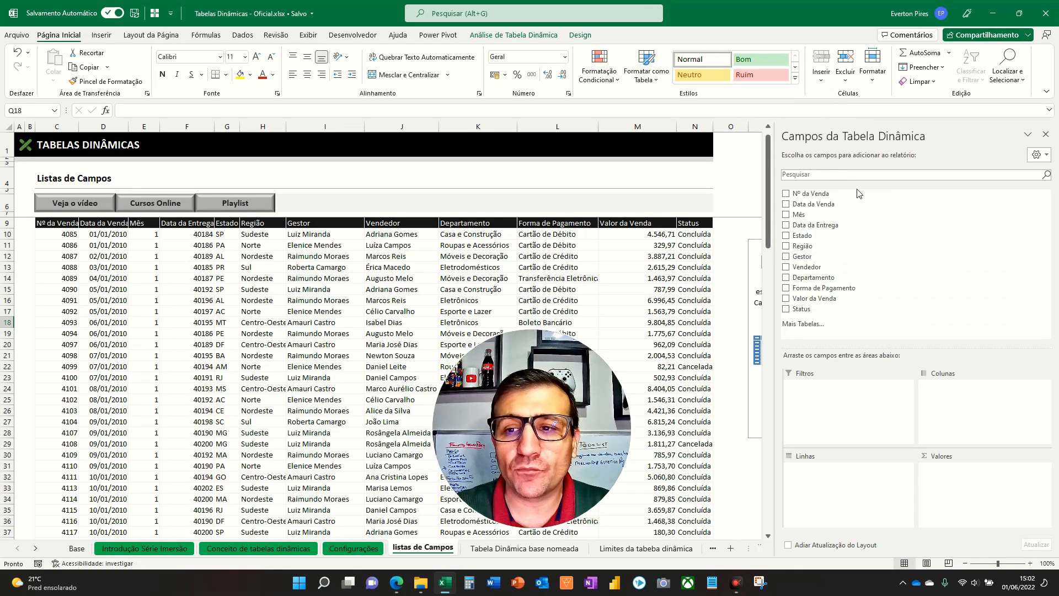
drag(904, 354, 937, 244)
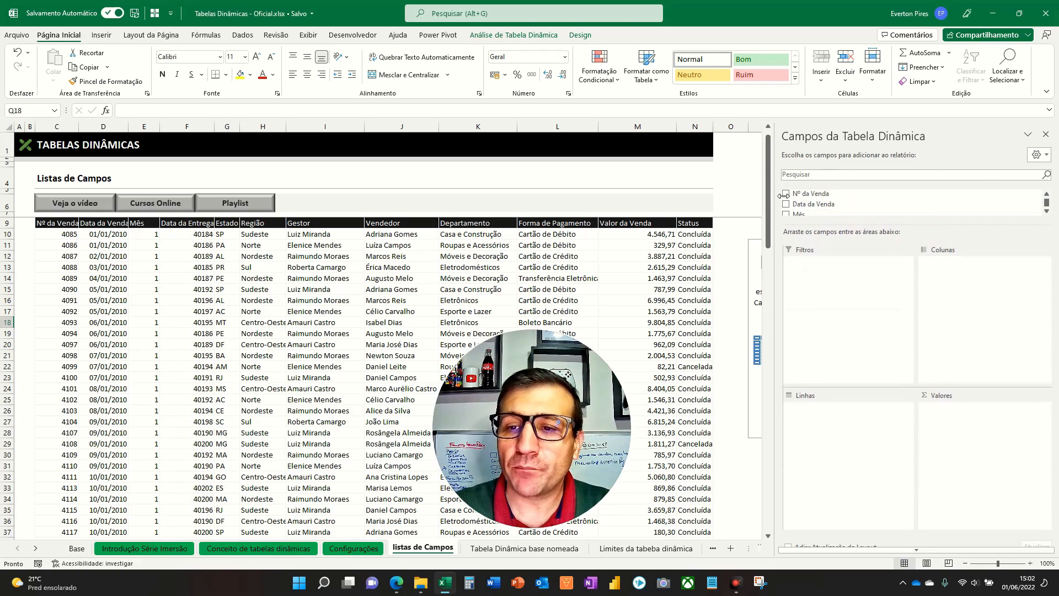
drag(782, 196, 339, 177)
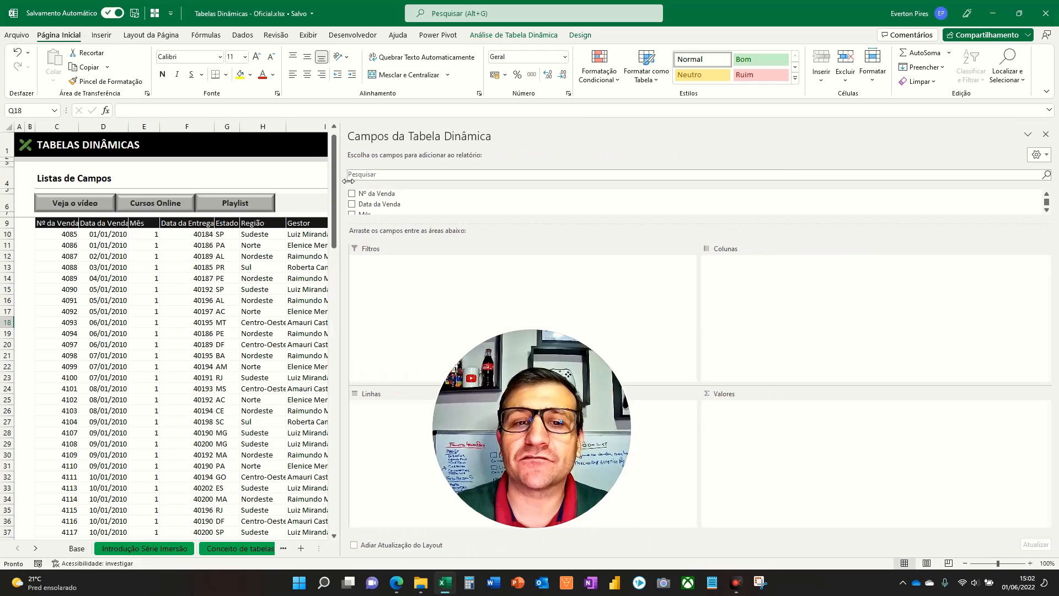
drag(340, 183, 859, 204)
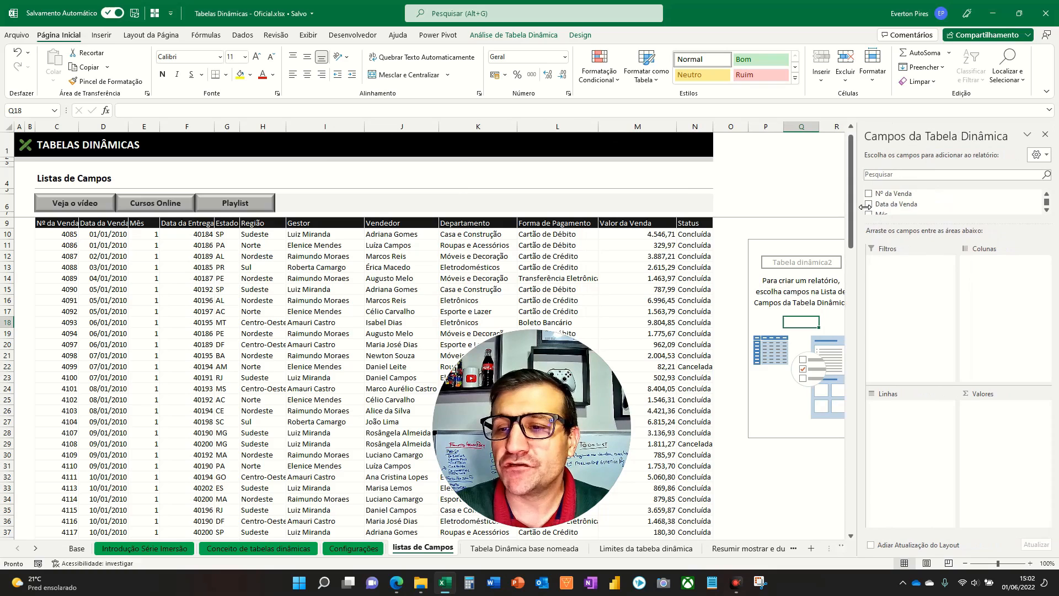
drag(928, 230, 939, 317)
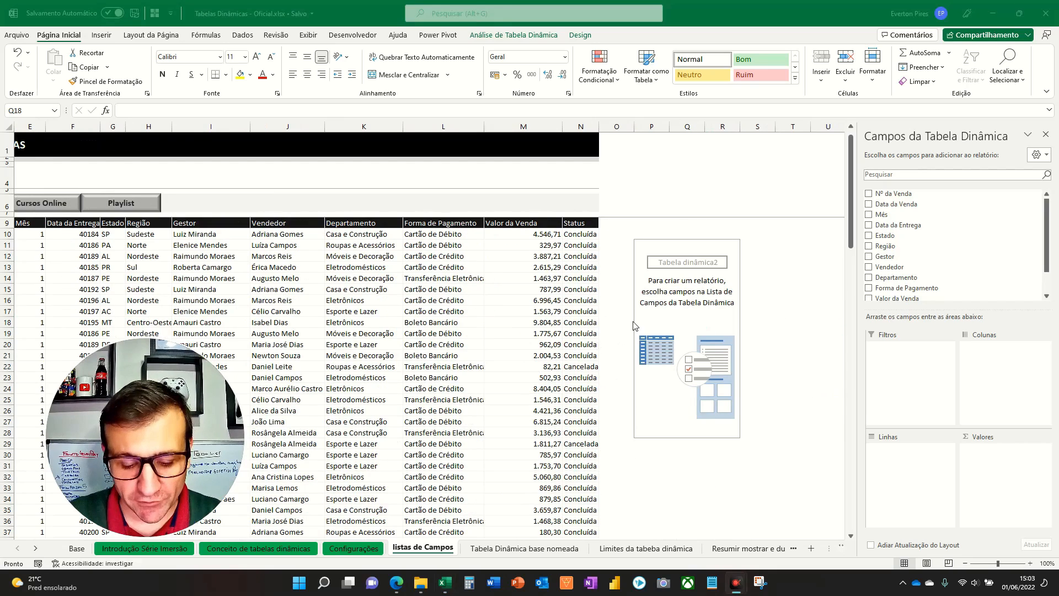
- Examine the pivot table's field list and its four areas: Filtros, Colunas, Linhas and Valores
key(F5)
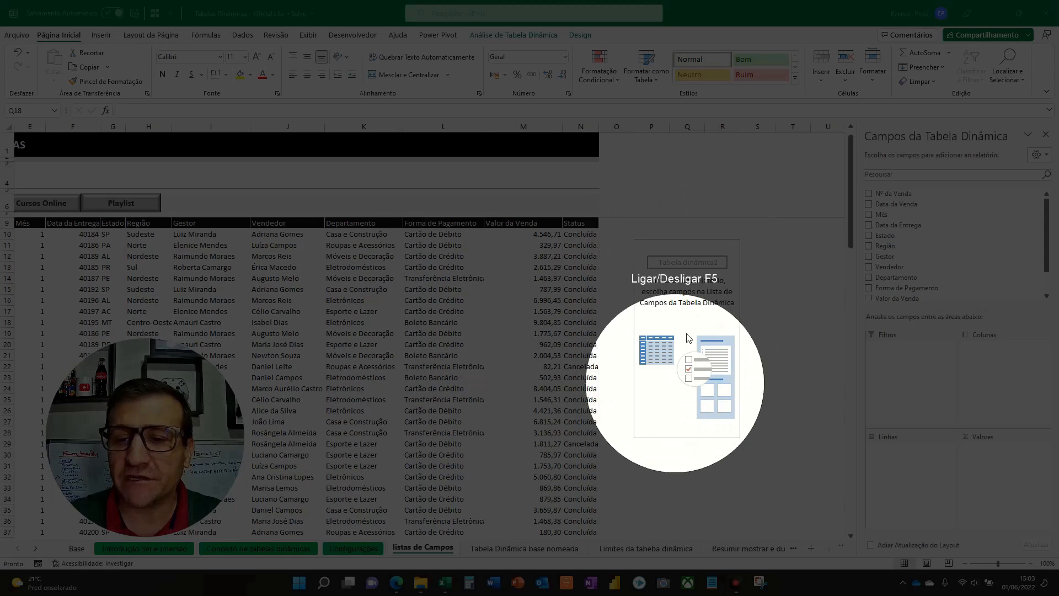
key(F5)
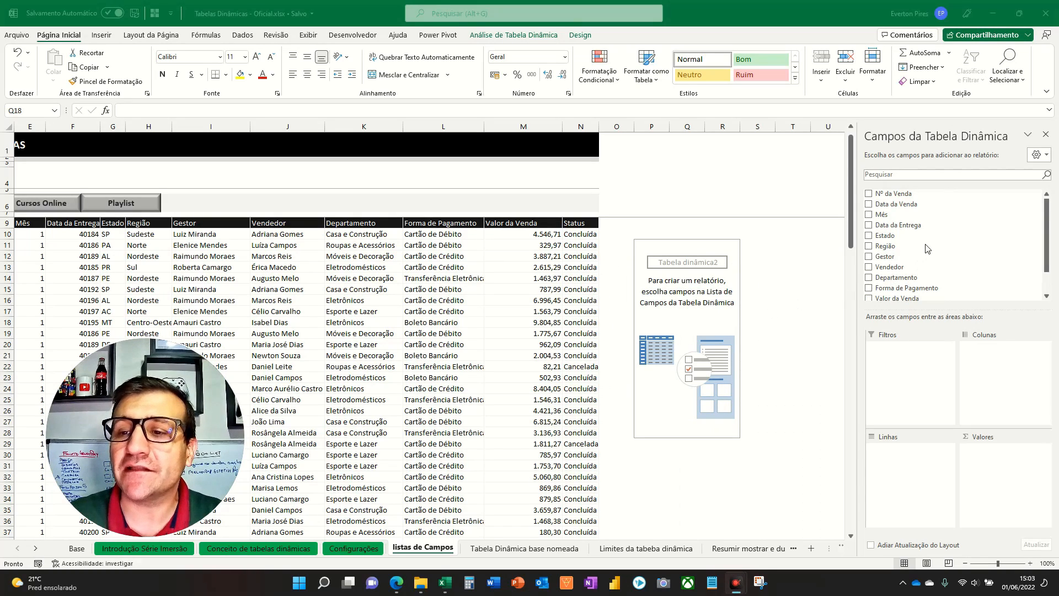
scroll(931, 247, down, 1)
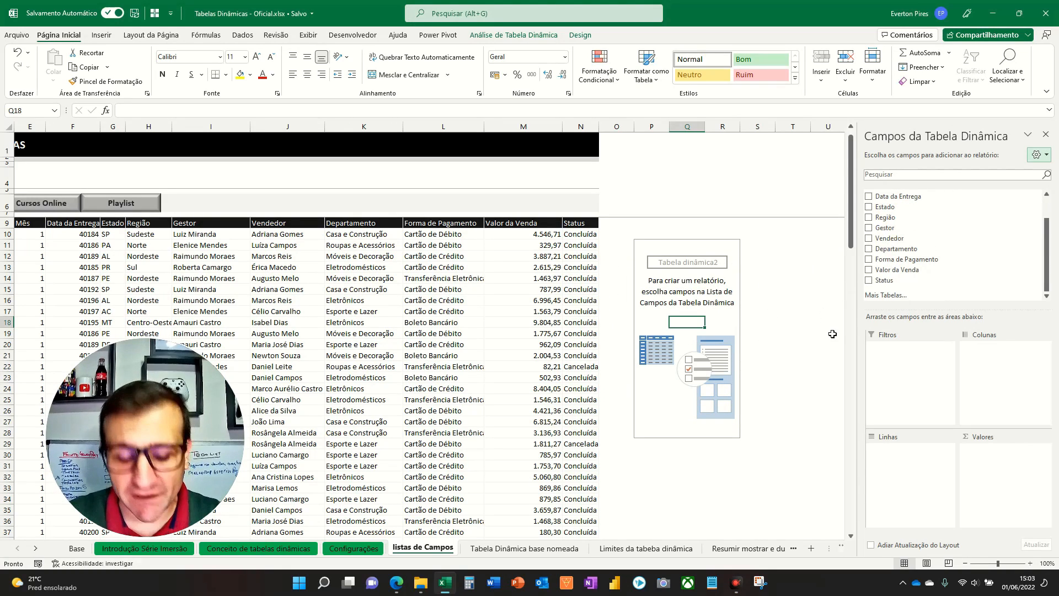
mouse_move(870, 332)
mouse_down()
mouse_move(904, 390)
mouse_move(972, 440)
mouse_up()
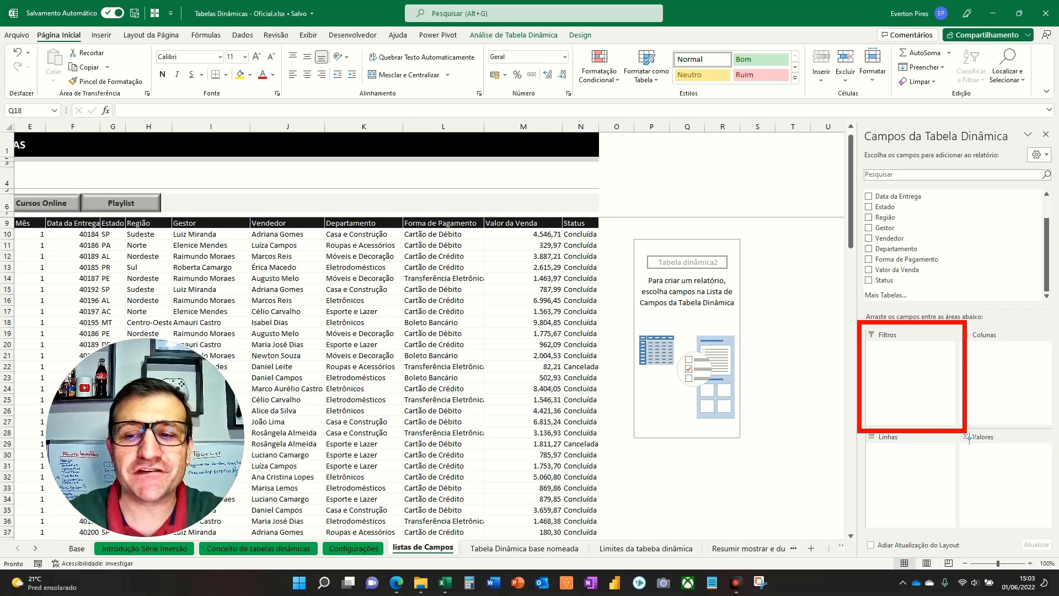
key(Escape)
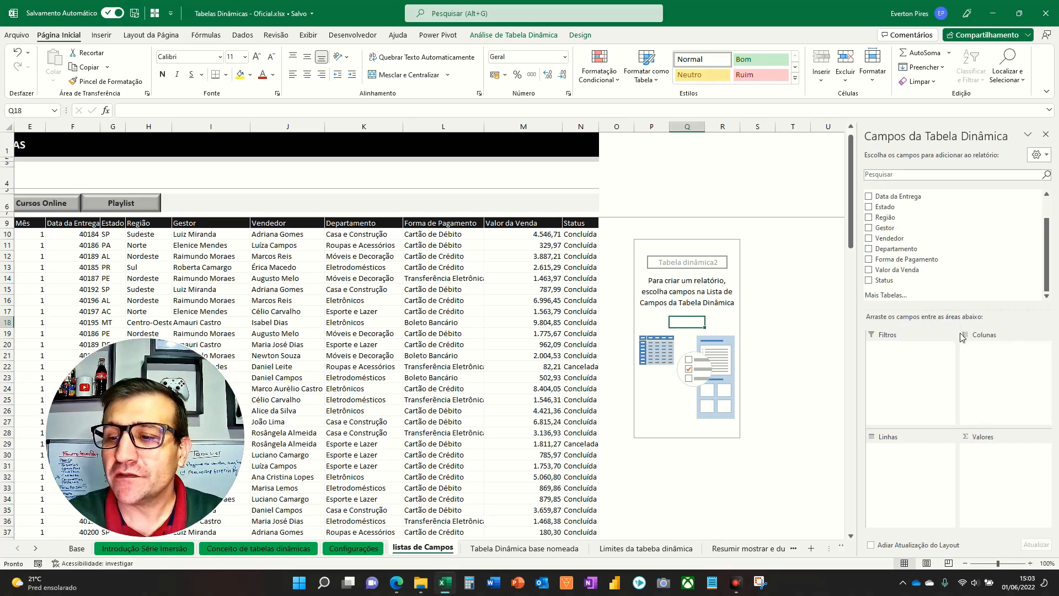
key(ctrl+2)
mouse_move(960, 426)
mouse_down()
mouse_move(1006, 501)
mouse_move(1051, 532)
mouse_up()
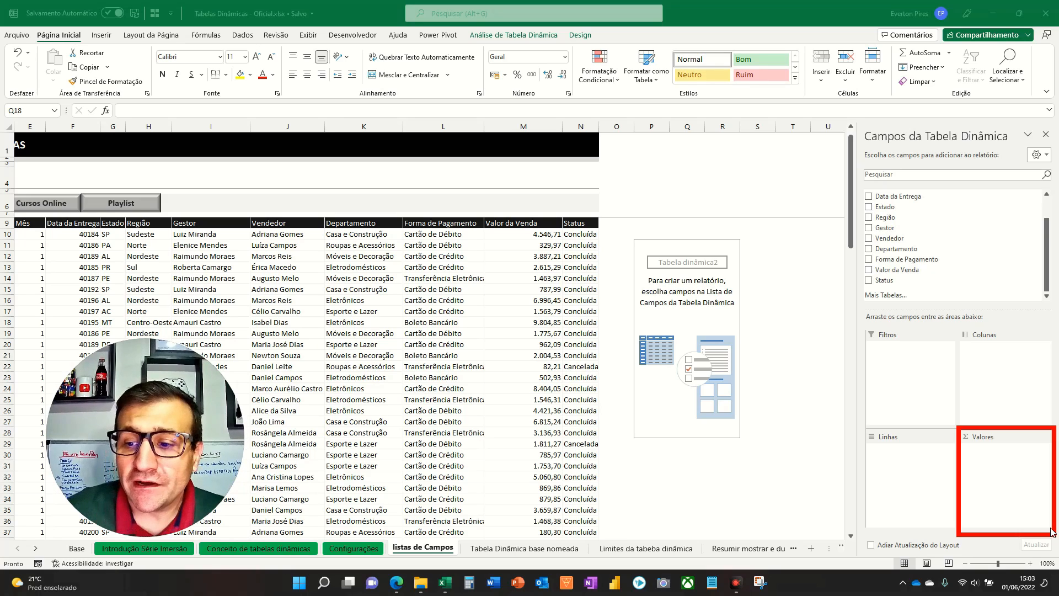
key(F5)
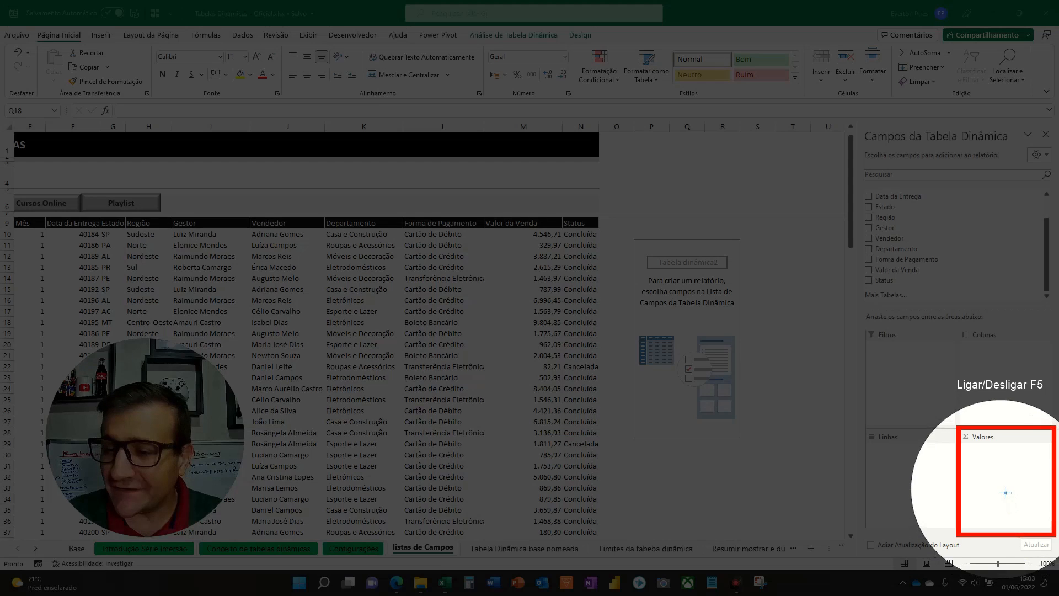
key(F5)
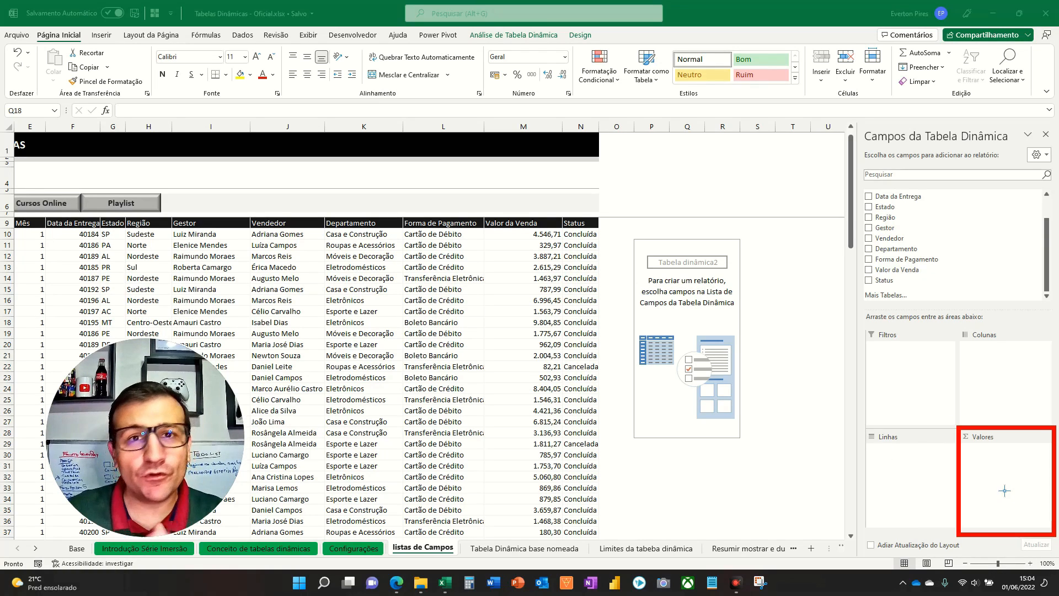
key(Escape)
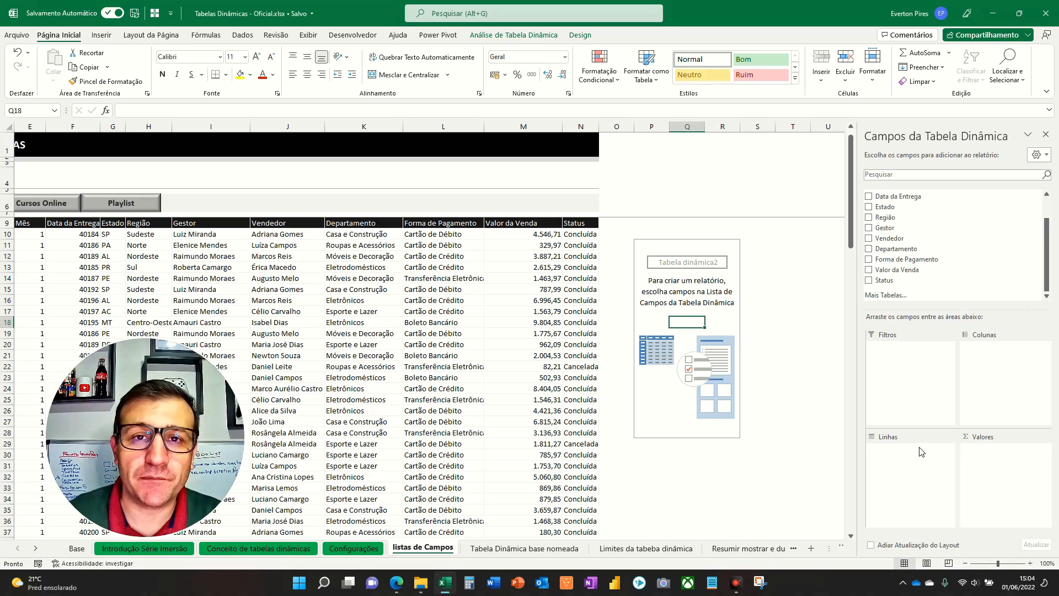
key(F5)
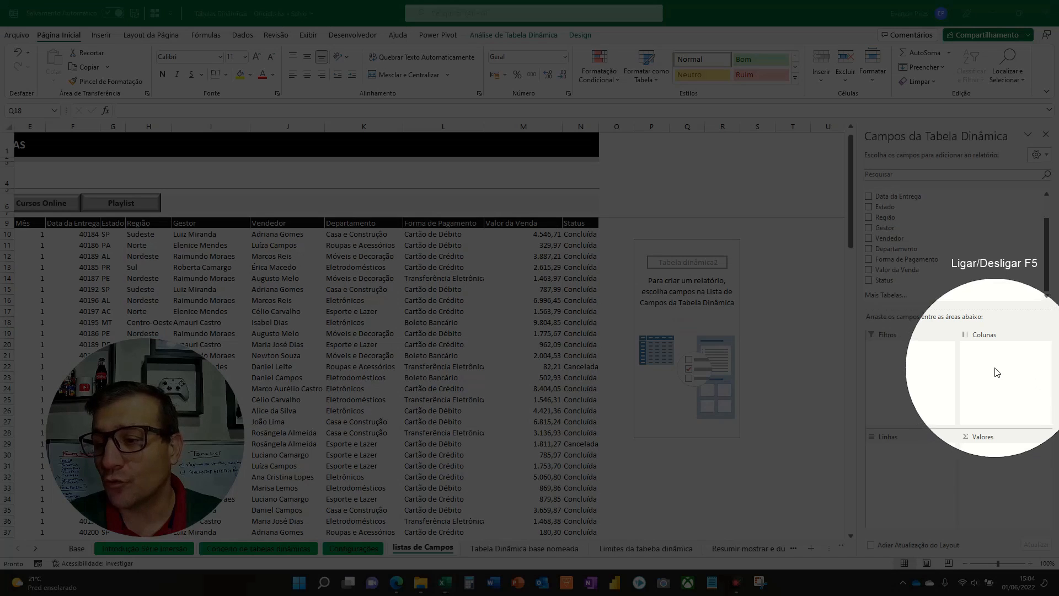
key(F5)
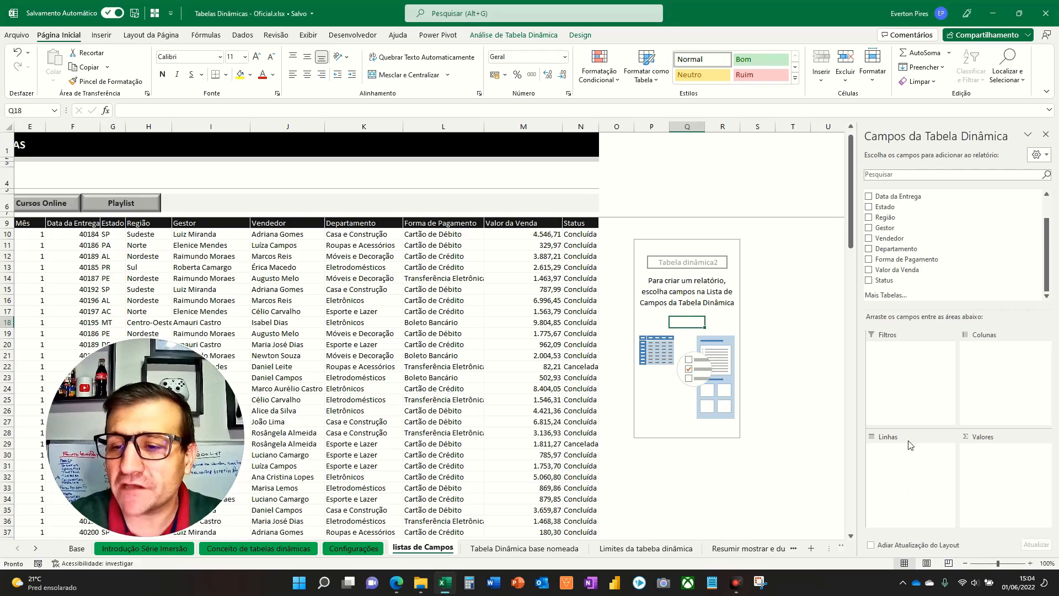
- Add the Vendedor field to Linhas, try it in Colunas, and return it to Linhas
click(869, 240)
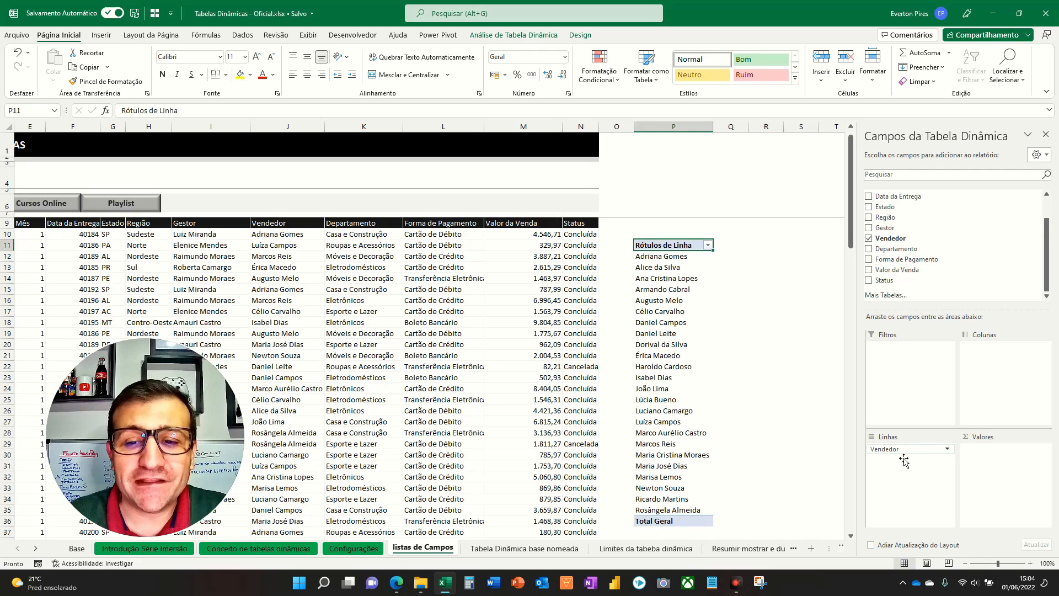
drag(904, 449, 1002, 366)
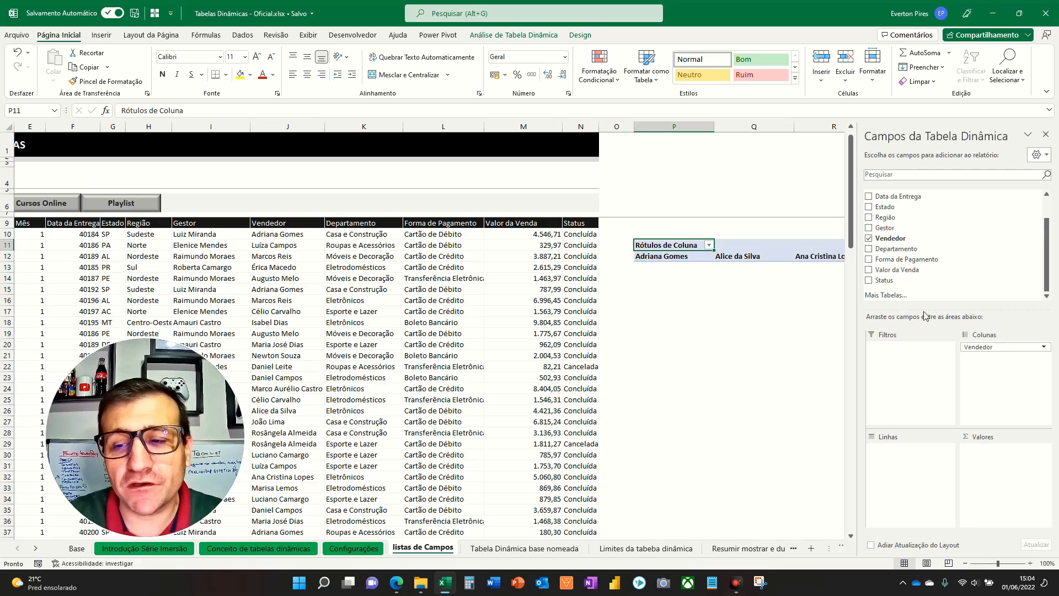
drag(985, 352, 942, 466)
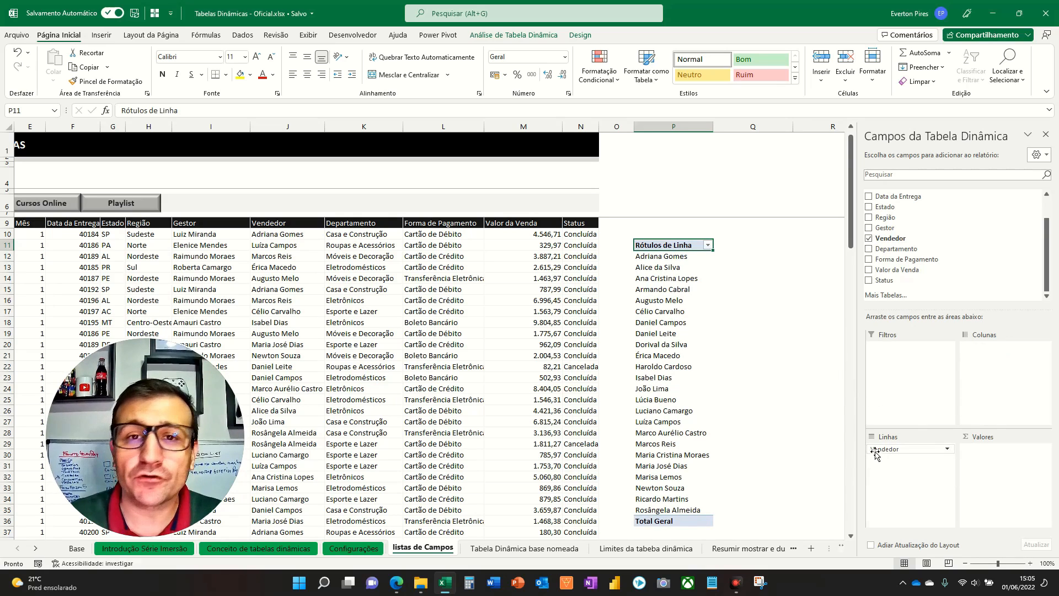
- Add the Valor da Venda field to Valores to sum the sales for each seller
drag(869, 274, 950, 397)
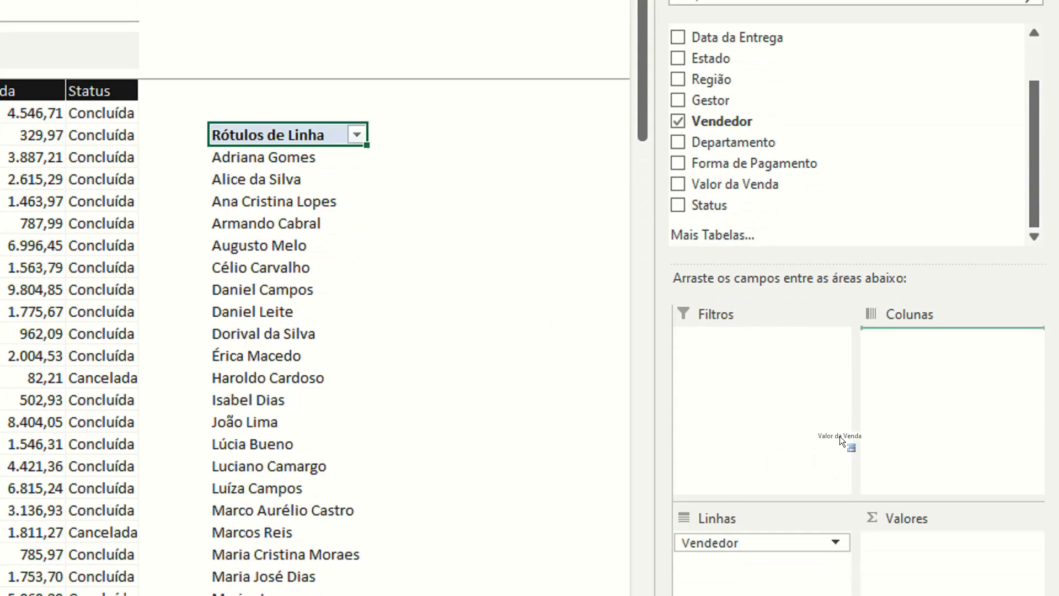
drag(839, 436, 915, 546)
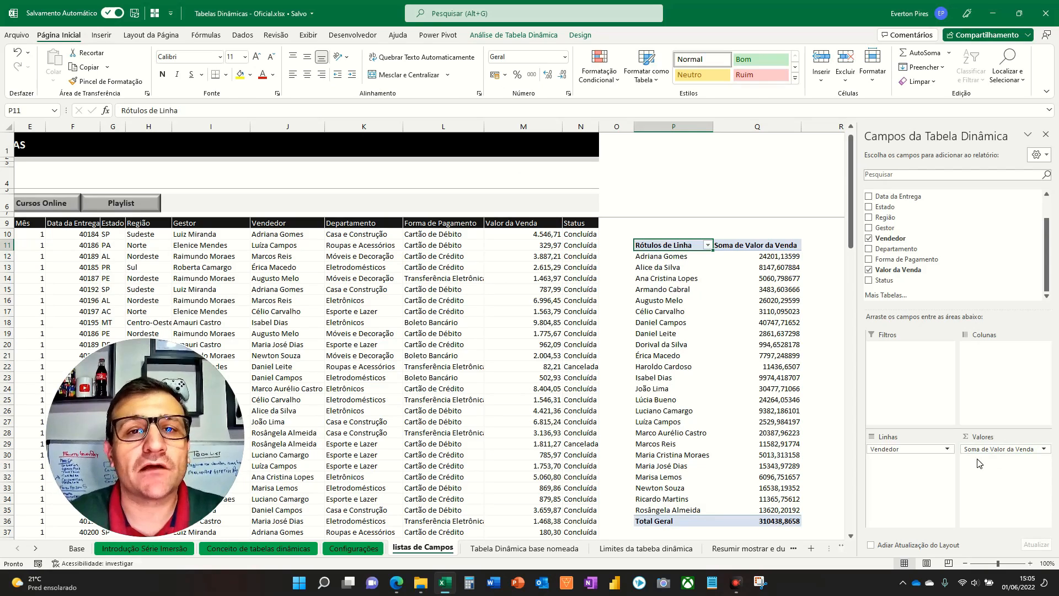
key(F5)
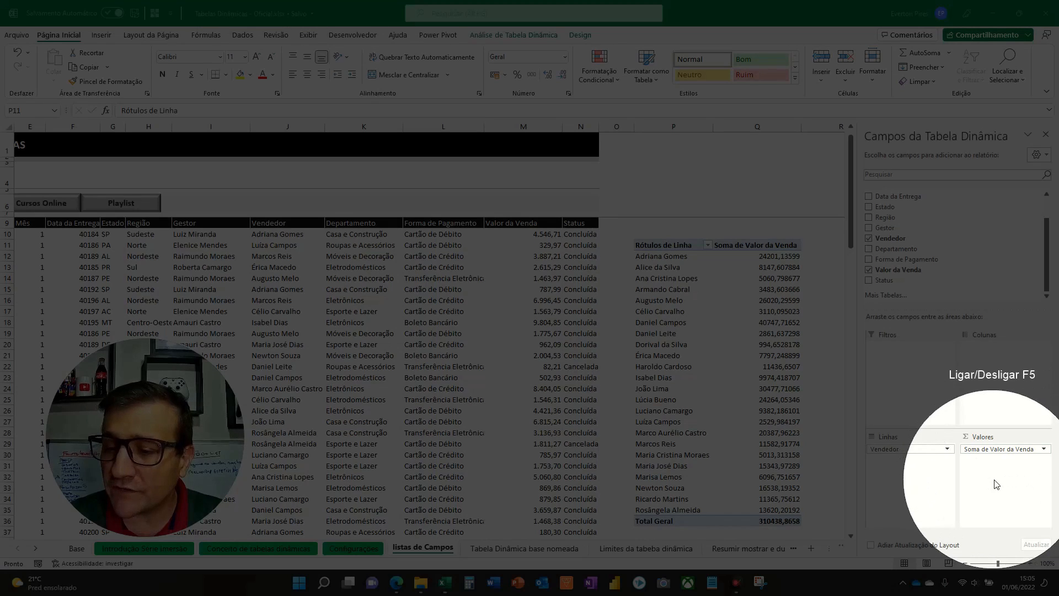
key(F5)
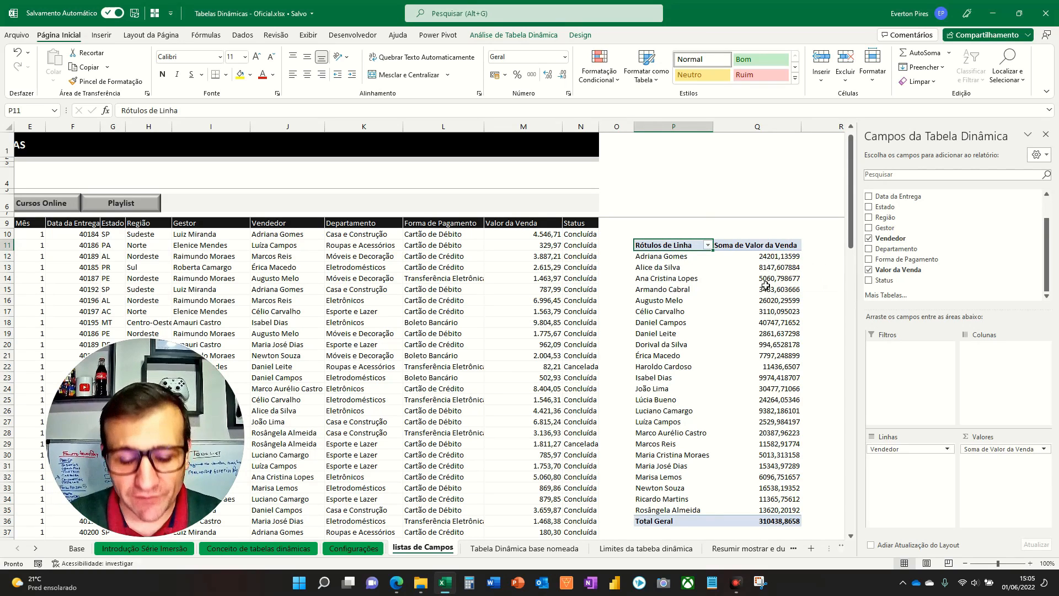
key(F5)
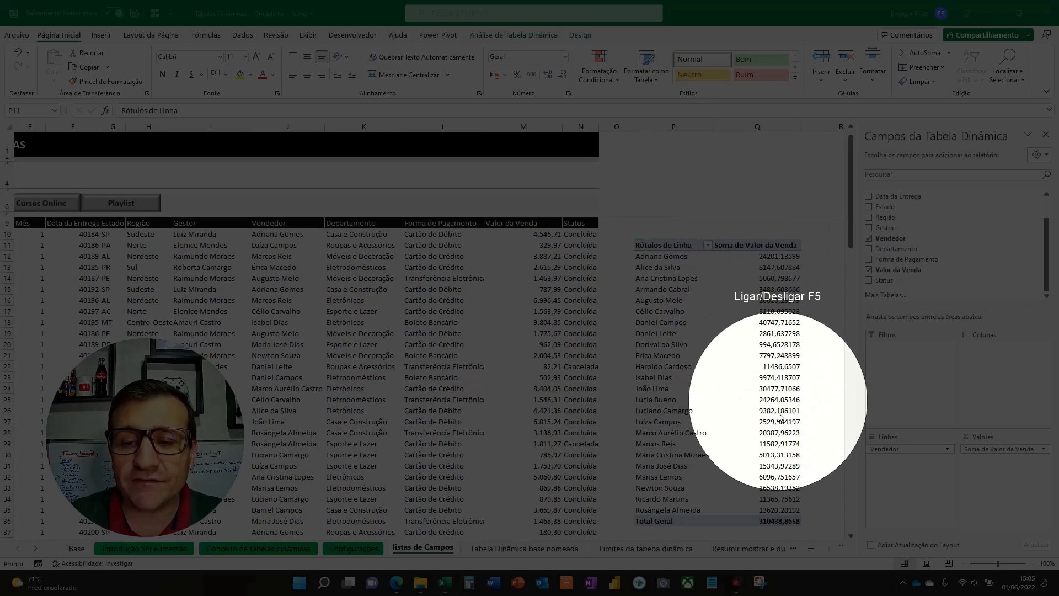
key(F5)
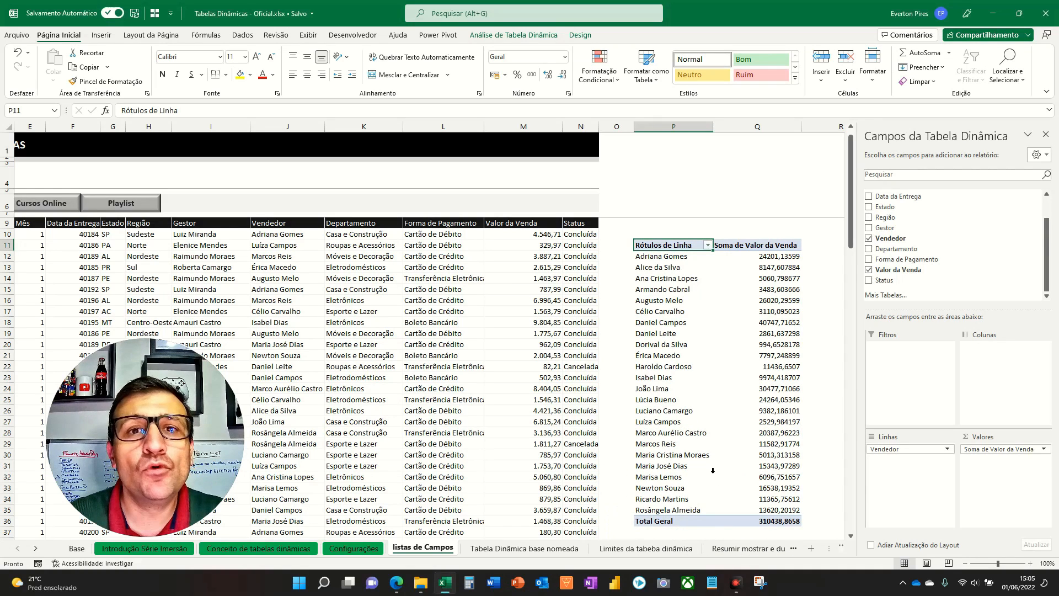
- Format all the pivot table's sales sums, including Total Geral, as numbers with a thousands separator and two decimals
drag(786, 261, 806, 525)
click(772, 277)
drag(766, 257, 790, 504)
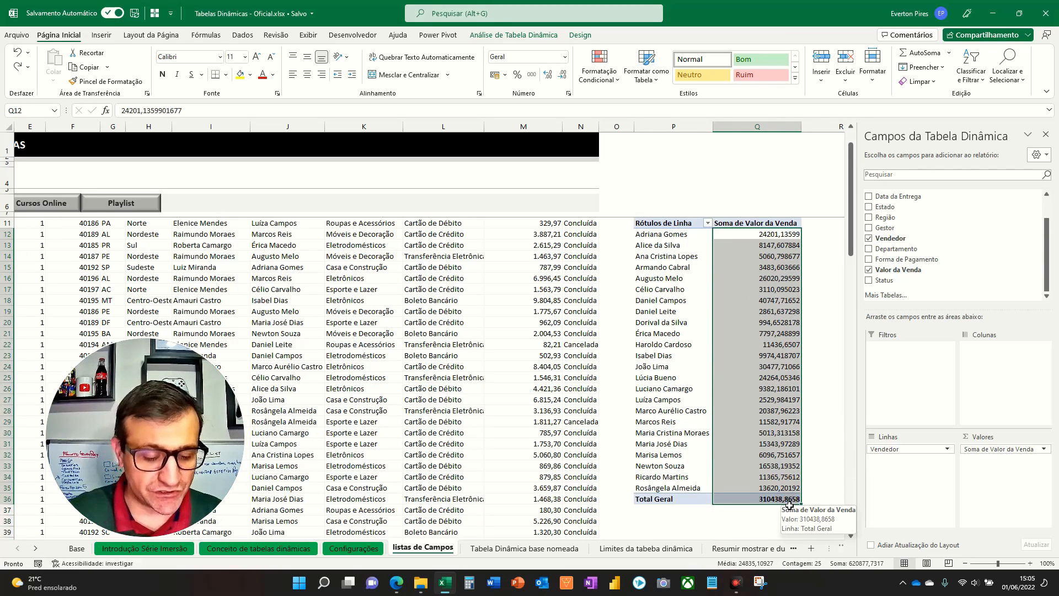
key(ctrl+shift+1)
scroll(766, 304, up, 1)
scroll(772, 307, down, 1)
scroll(778, 310, up, 1)
click(748, 334)
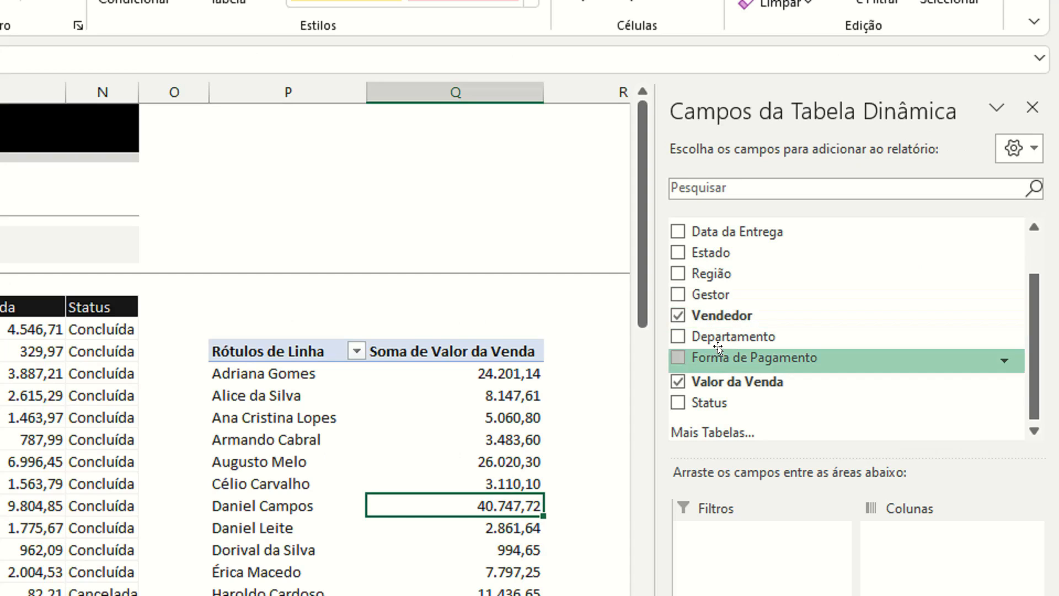
- Add the Estado field to Filtros as a report filter for the pivot table
drag(707, 252, 722, 538)
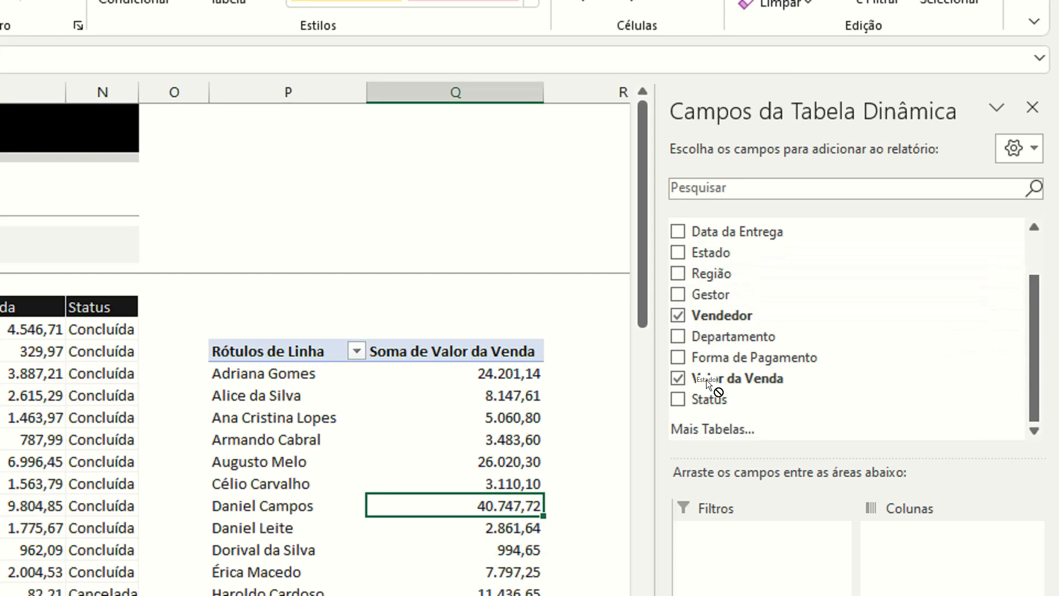
drag(722, 444, 724, 434)
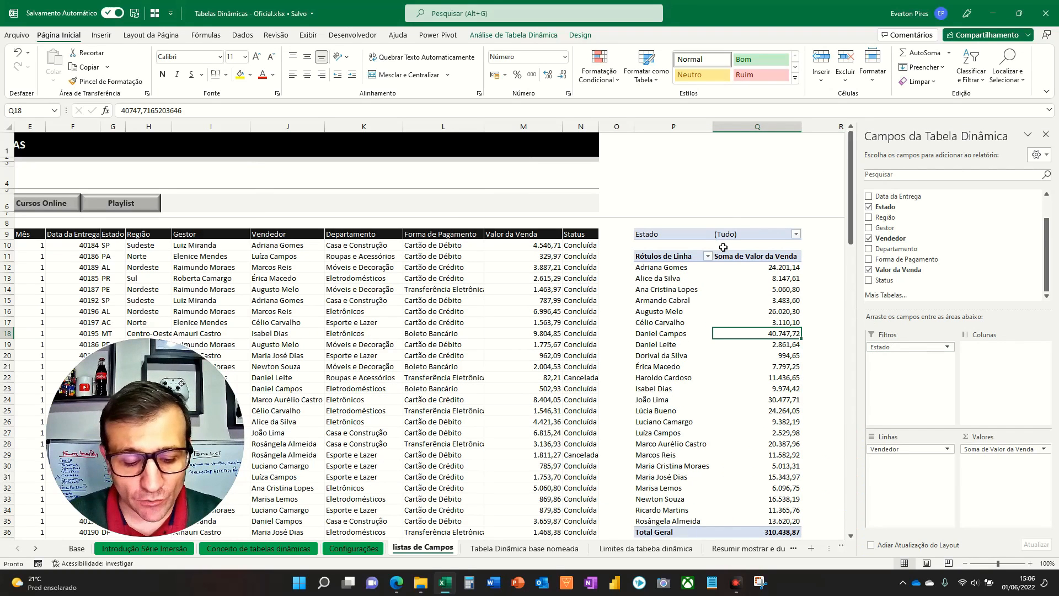
key(ctrl+2)
mouse_move(627, 215)
mouse_down()
mouse_move(642, 240)
mouse_move(796, 267)
mouse_move(815, 255)
mouse_up()
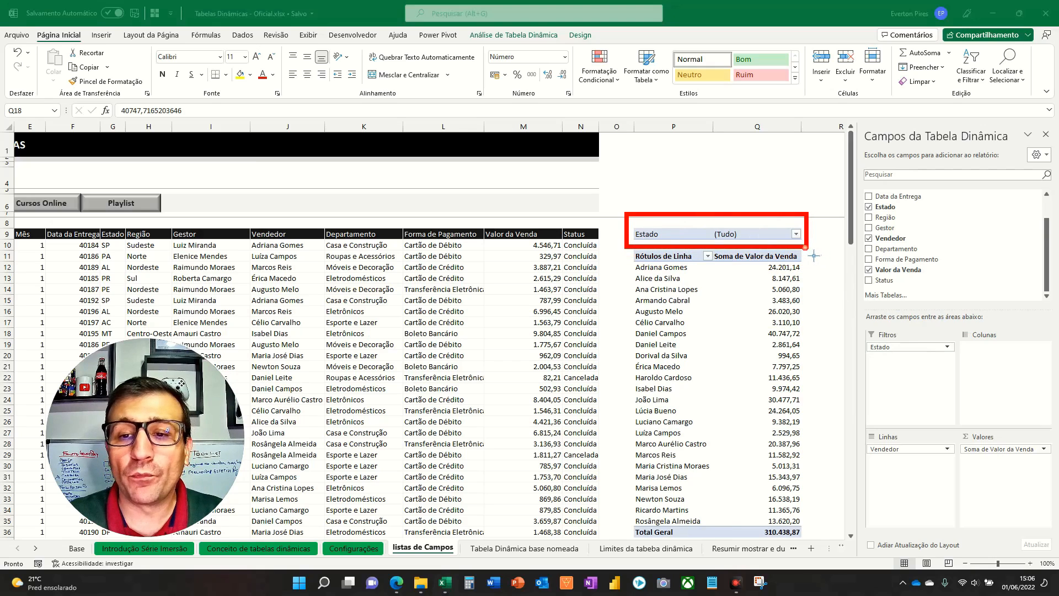
mouse_move(617, 203)
mouse_down()
mouse_move(657, 345)
mouse_move(777, 515)
mouse_move(821, 543)
mouse_up()
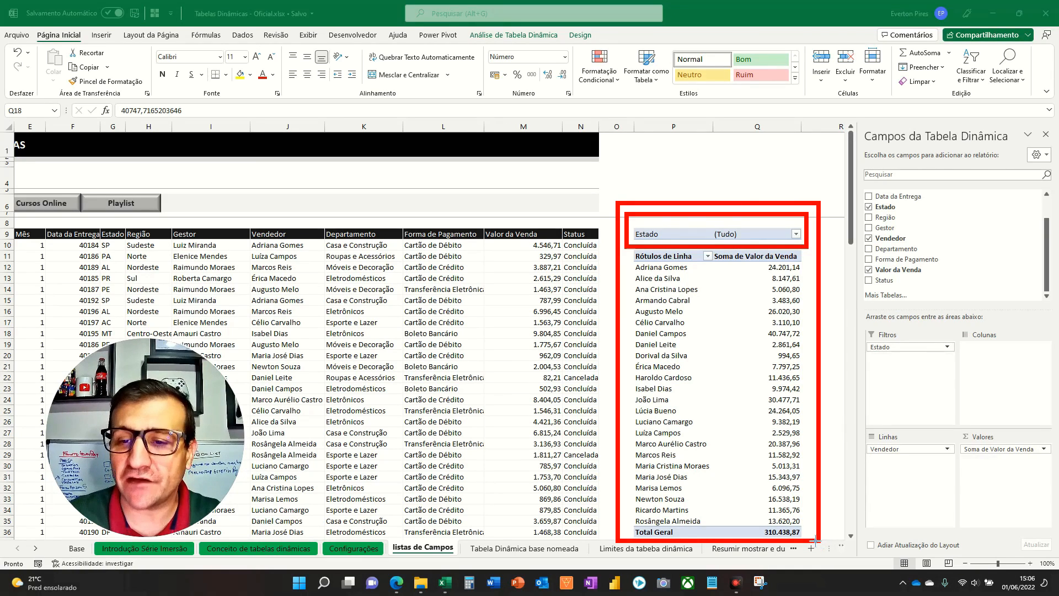
key(Escape)
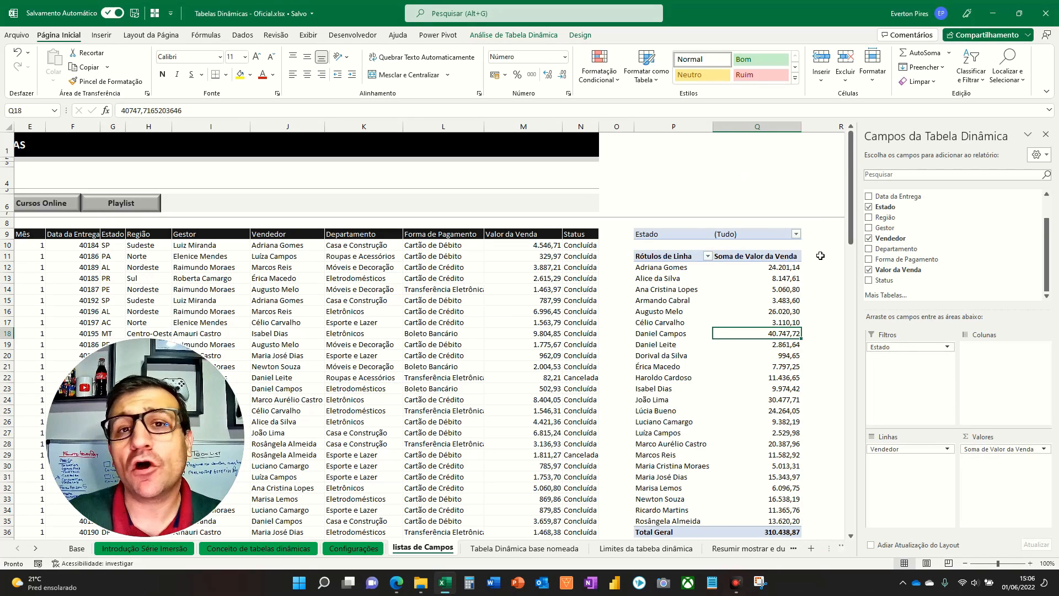
- Try the Estado report filter with DF and with BA, finishing with (Tudo)
click(796, 234)
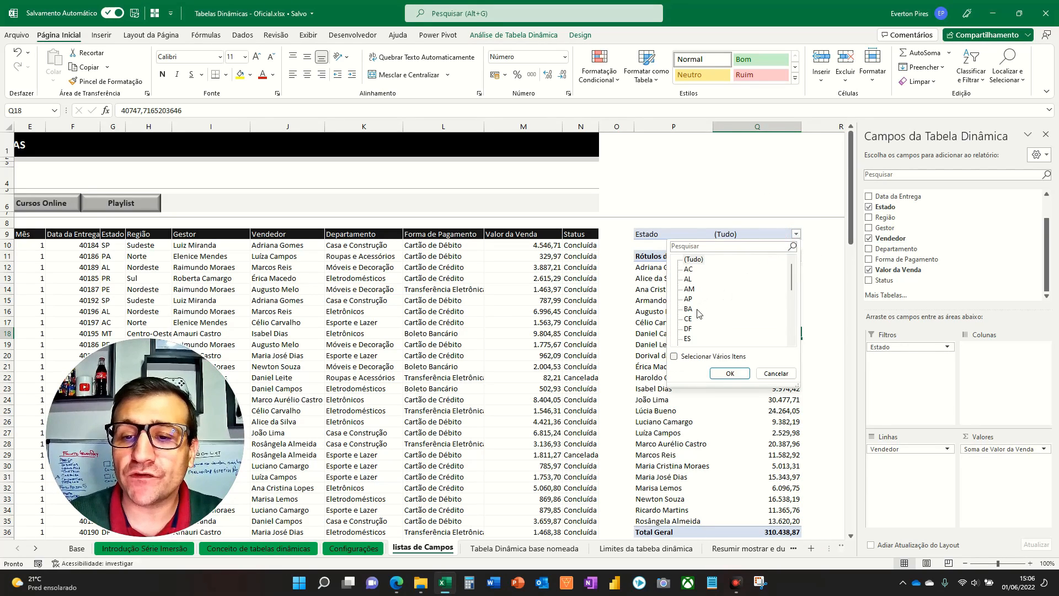
click(737, 374)
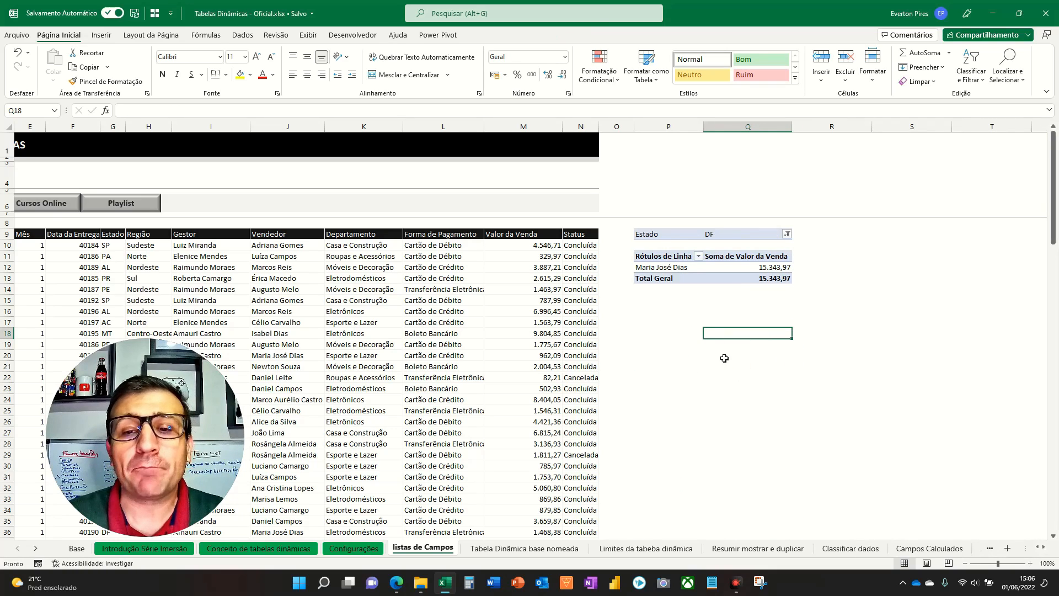
click(787, 234)
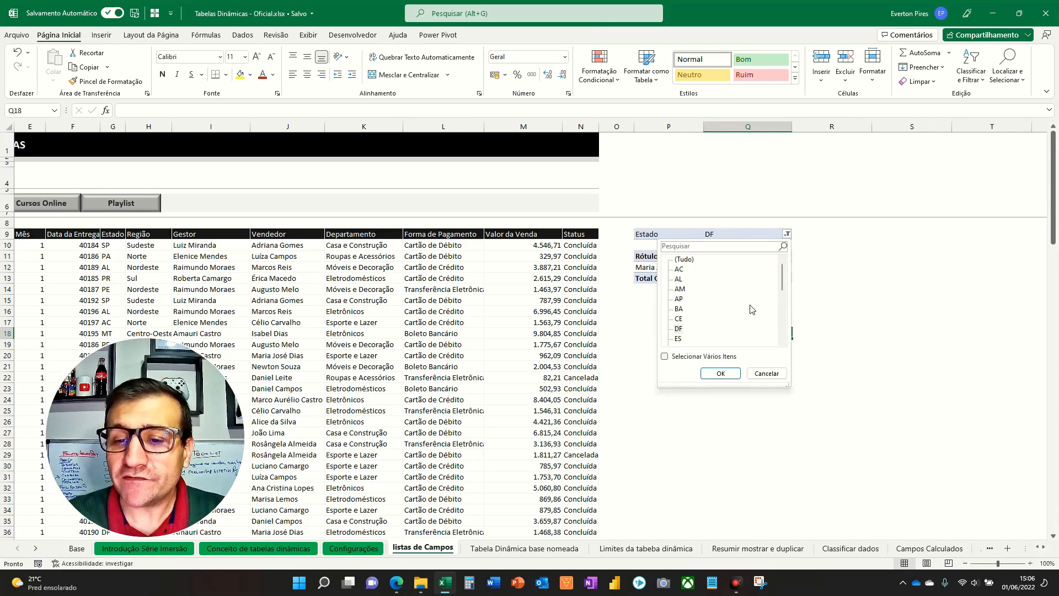
click(679, 308)
click(720, 373)
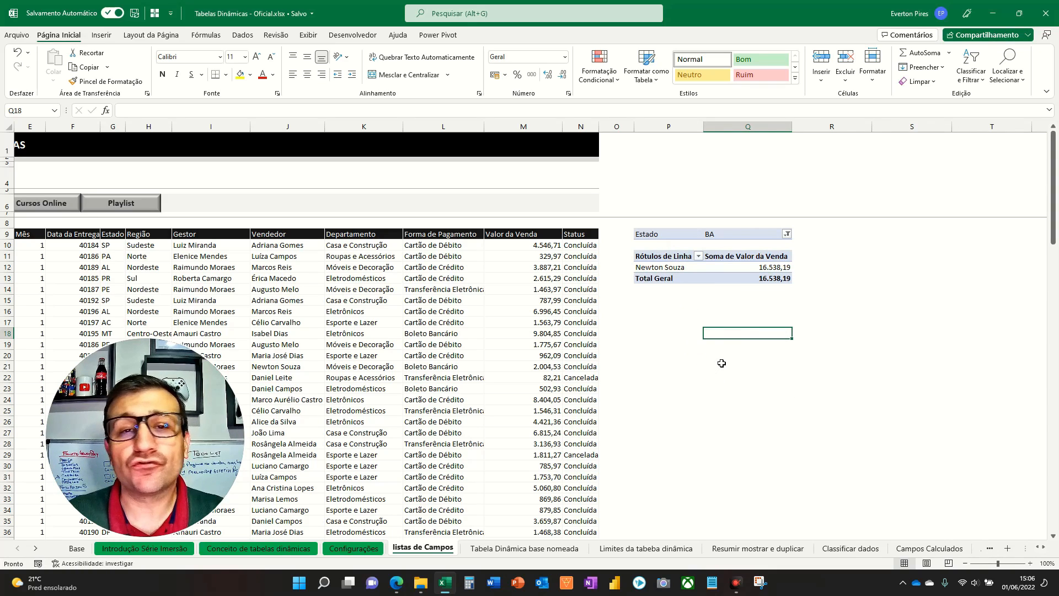
click(787, 233)
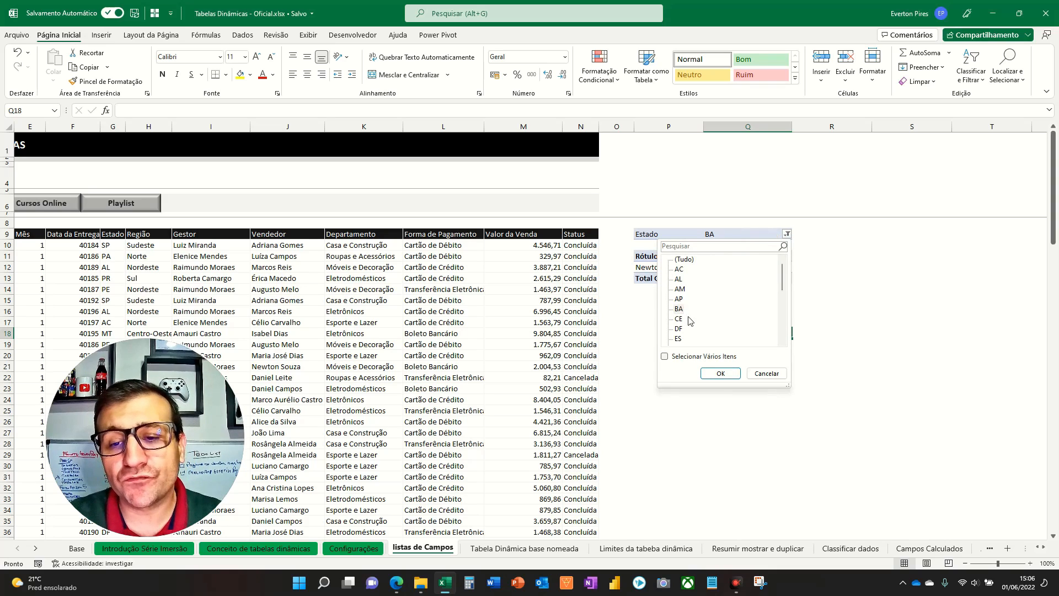
click(683, 259)
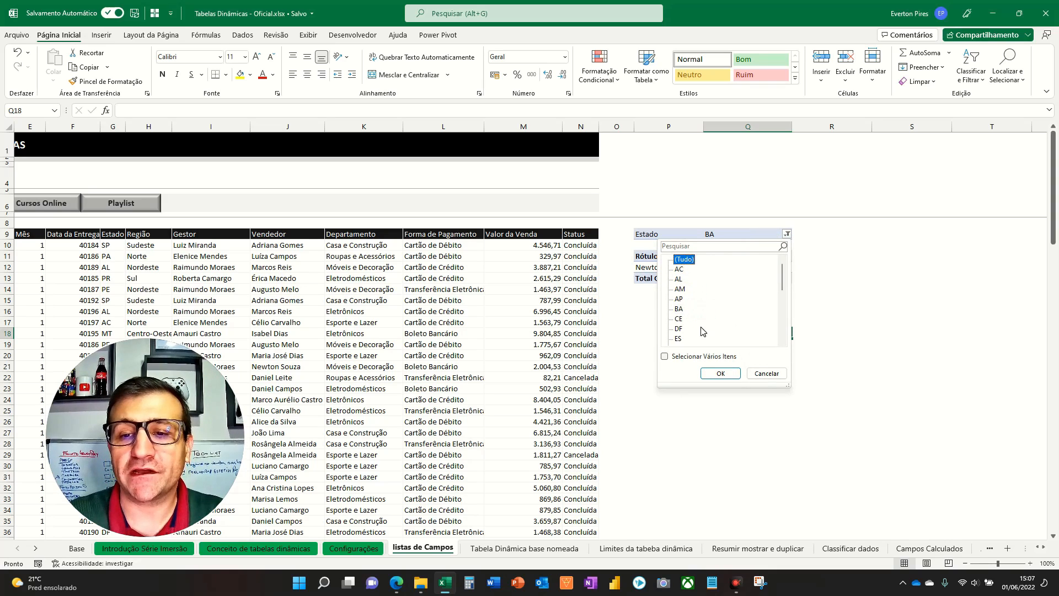
click(720, 374)
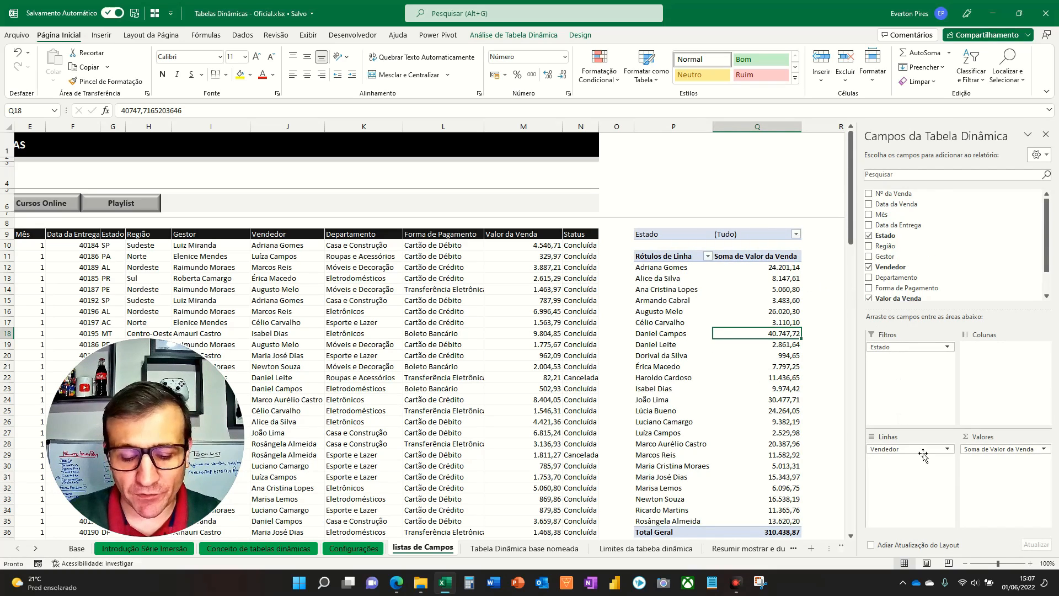
key(ctrl+2)
mouse_move(855, 423)
mouse_down()
mouse_move(969, 515)
mouse_move(962, 537)
mouse_up()
mouse_move(965, 335)
mouse_down()
mouse_move(1056, 447)
mouse_move(1052, 437)
mouse_up()
key(Escape)
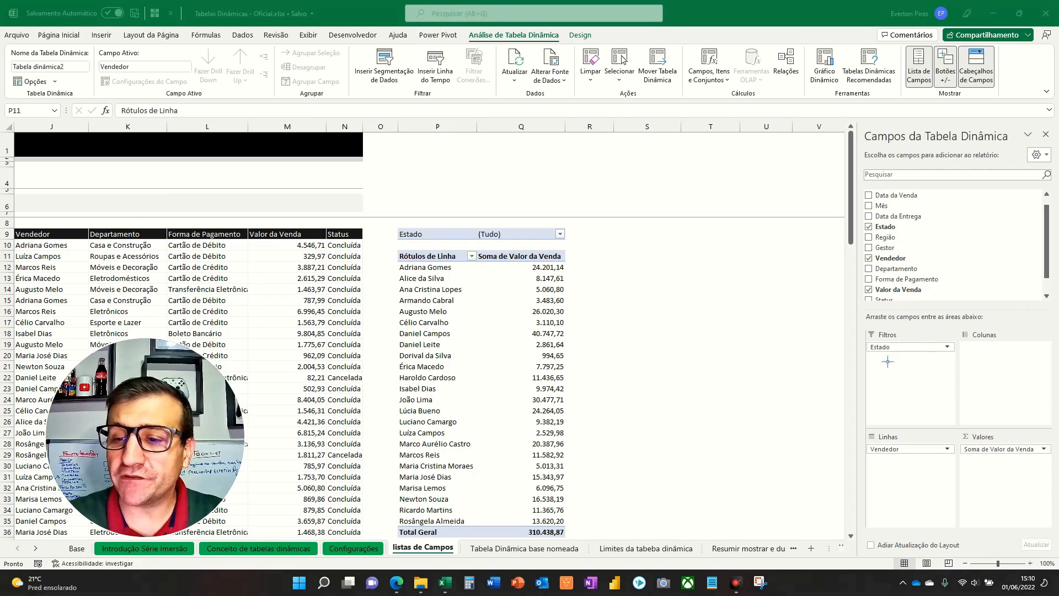
mouse_move(864, 326)
mouse_down()
mouse_move(999, 486)
mouse_move(1056, 532)
mouse_up()
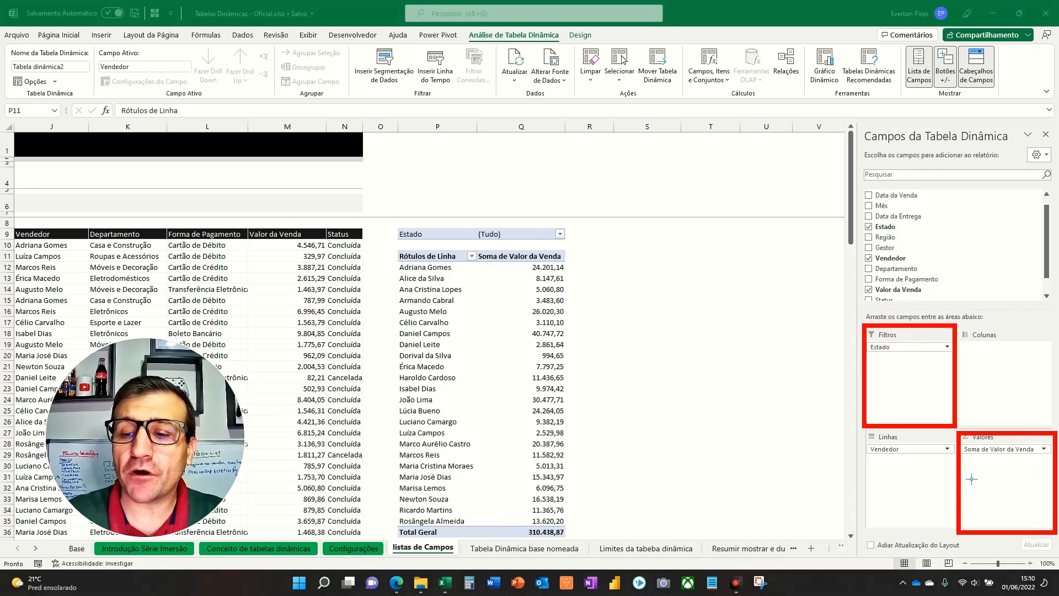
key(Escape)
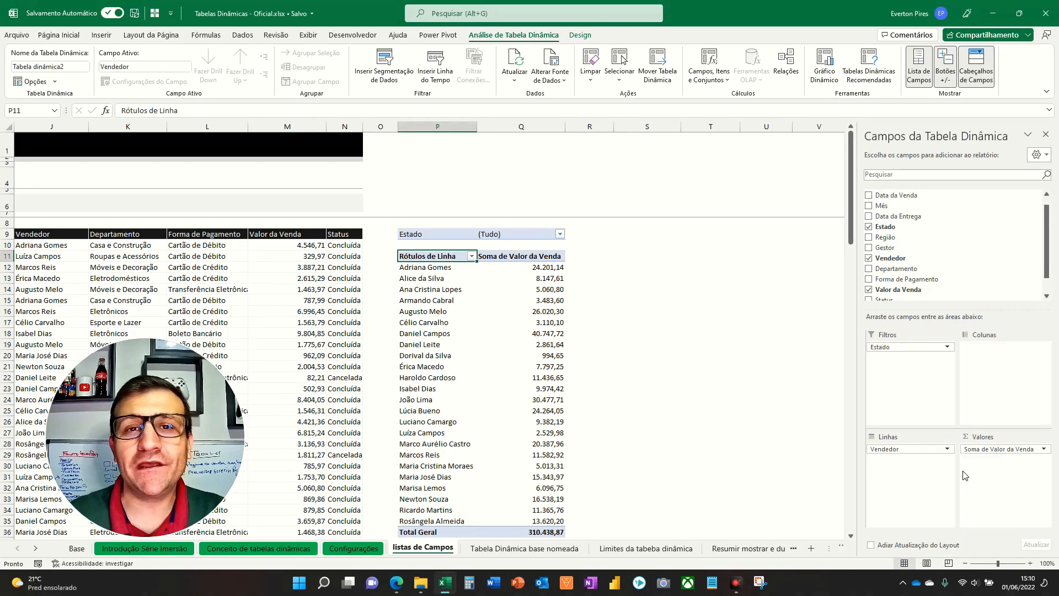
key(ctrl+2)
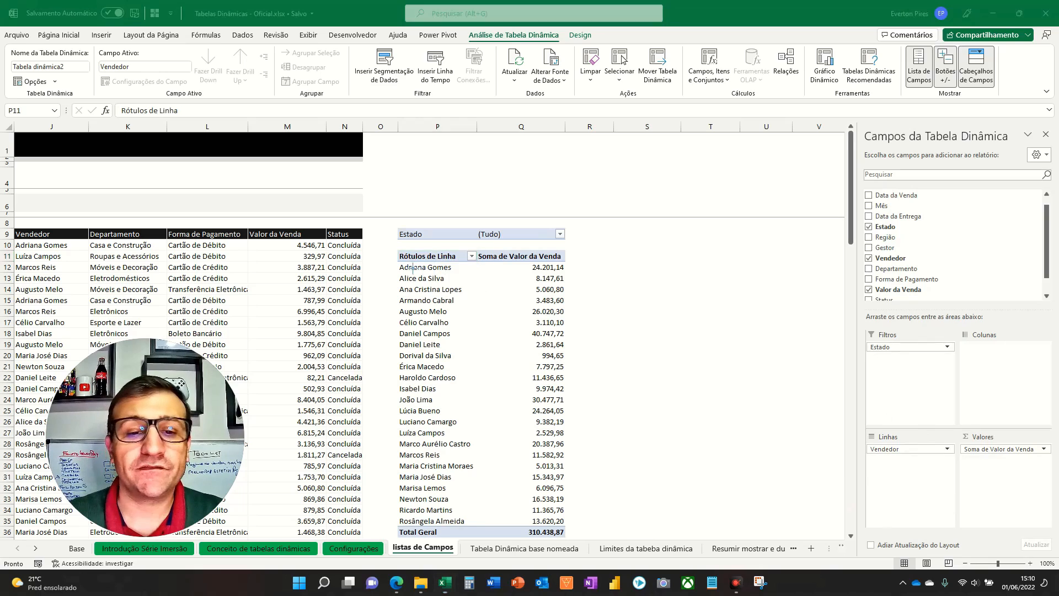
mouse_move(392, 241)
mouse_down()
mouse_move(470, 430)
mouse_move(496, 451)
mouse_up()
key(Escape)
- Try the Vendedor field in Colunas and return it to Linhas
drag(894, 457, 1009, 377)
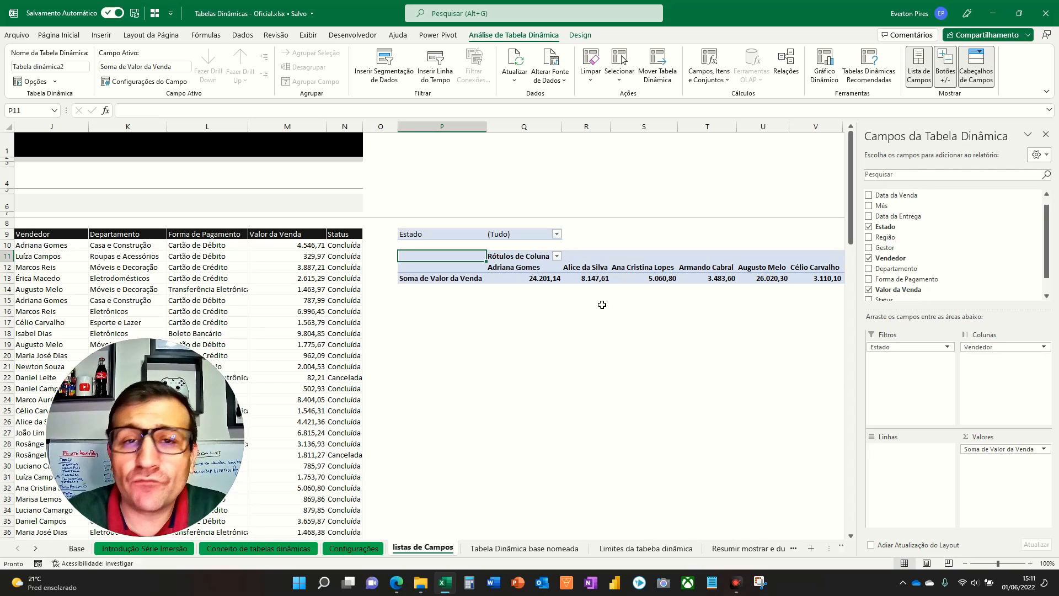
drag(1009, 352, 928, 468)
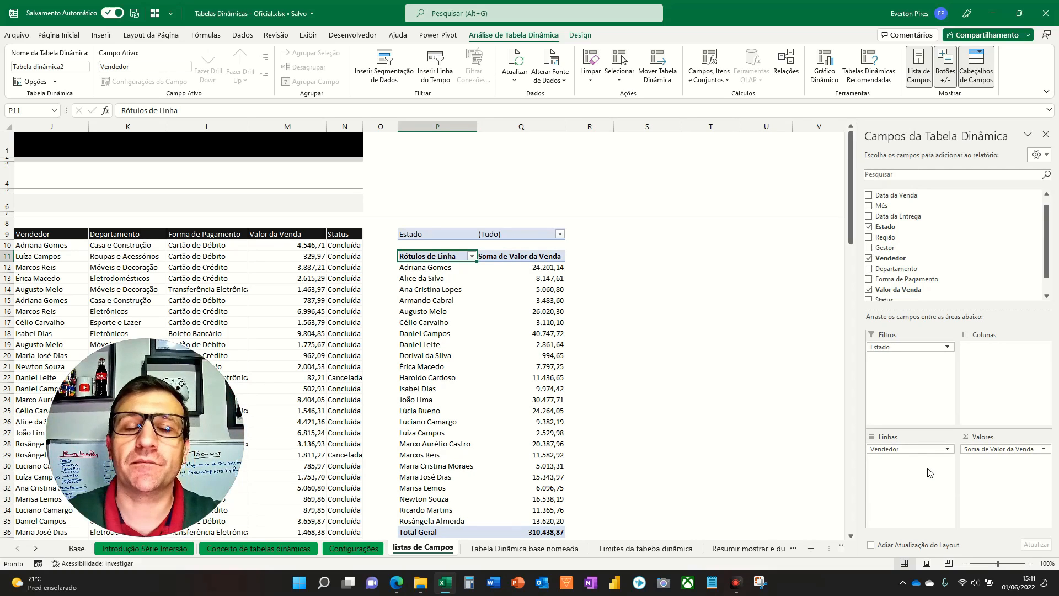
key(F5)
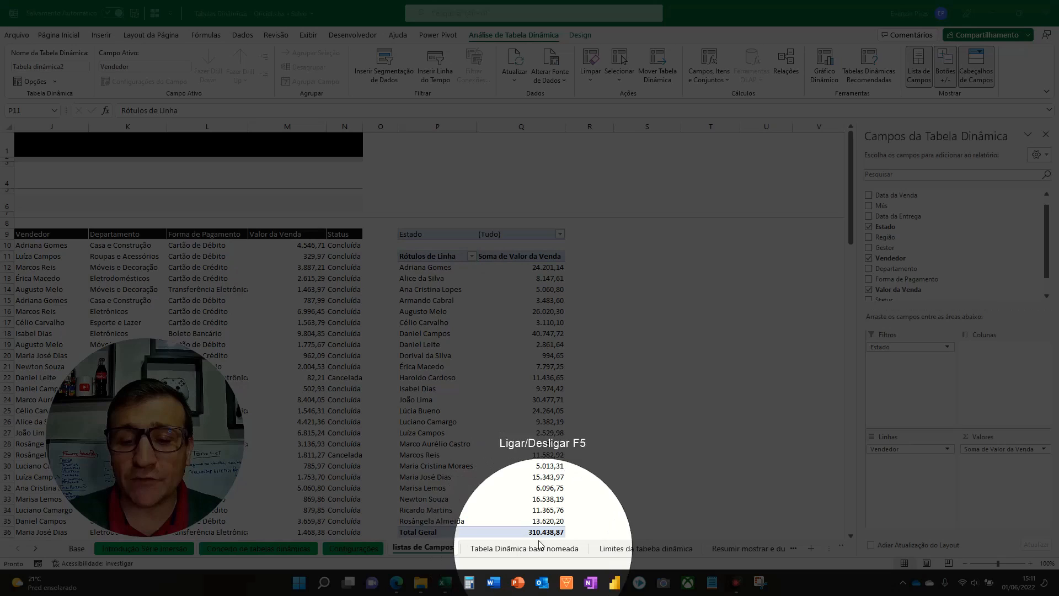
key(F5)
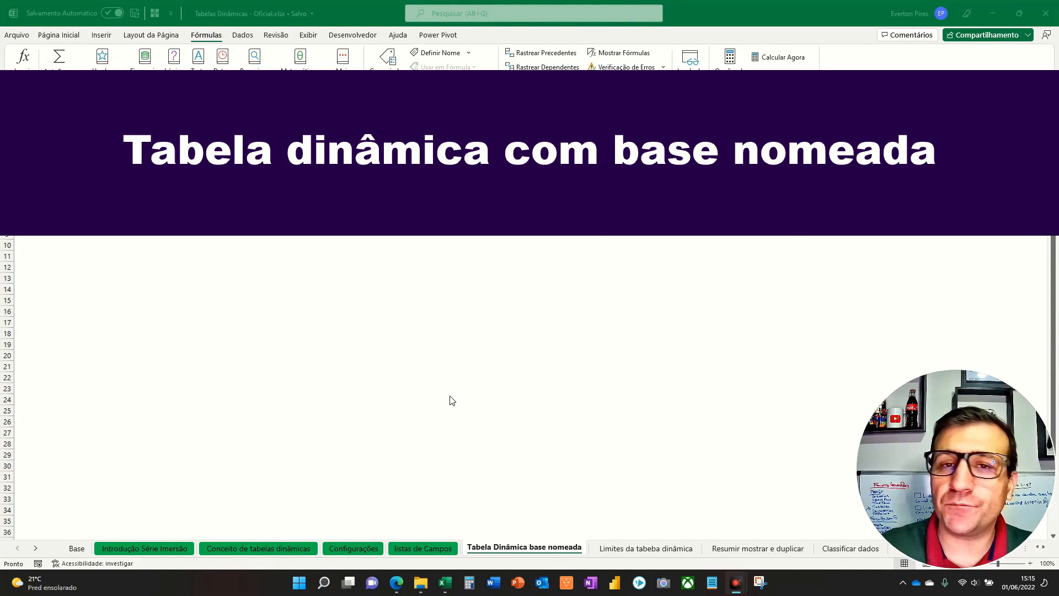
key(F5)
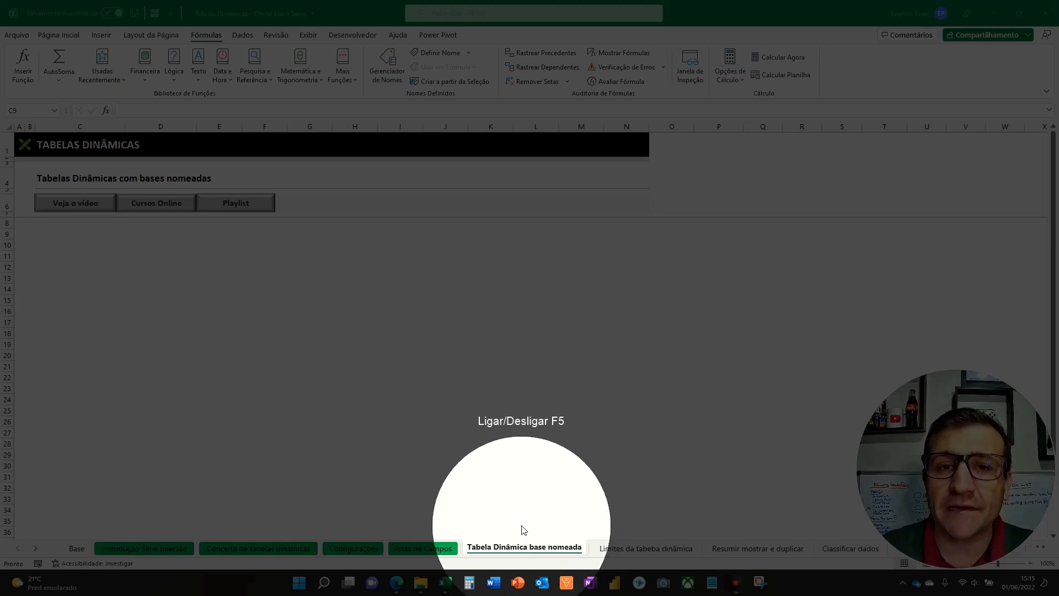
key(F5)
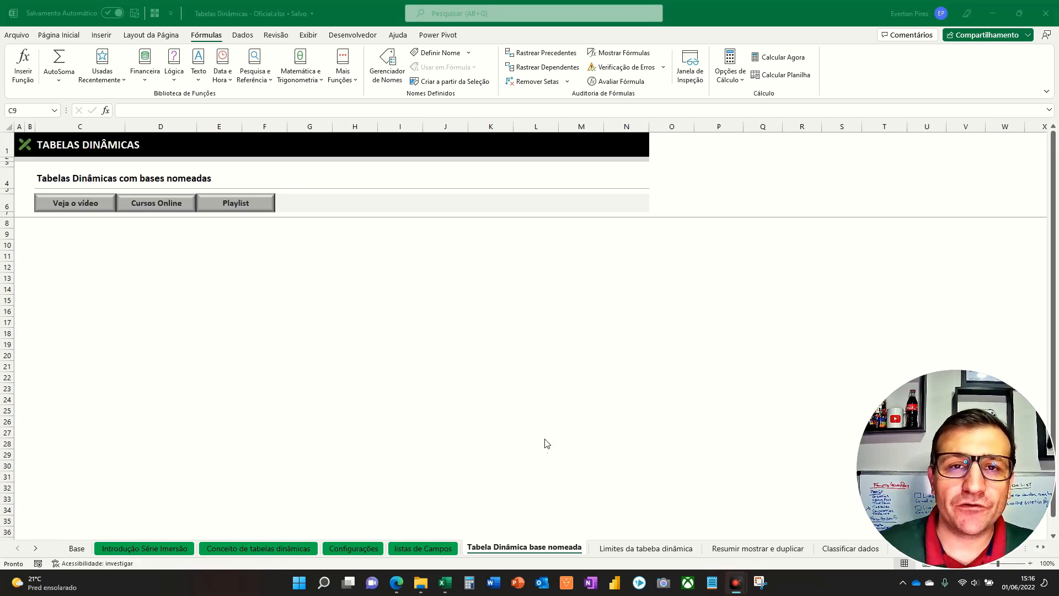
key(F5)
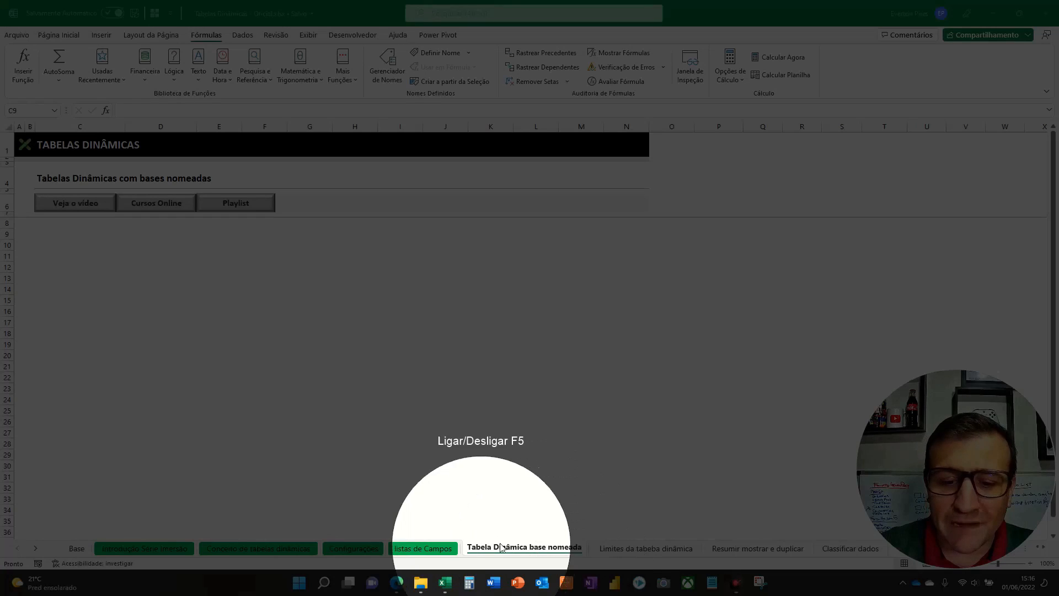
key(F5)
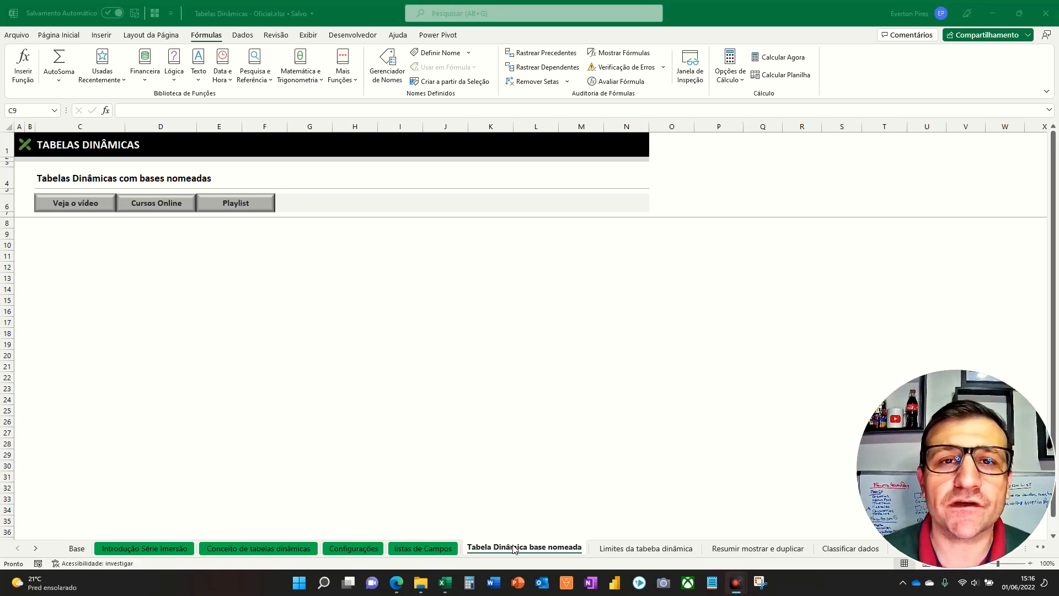
click(63, 248)
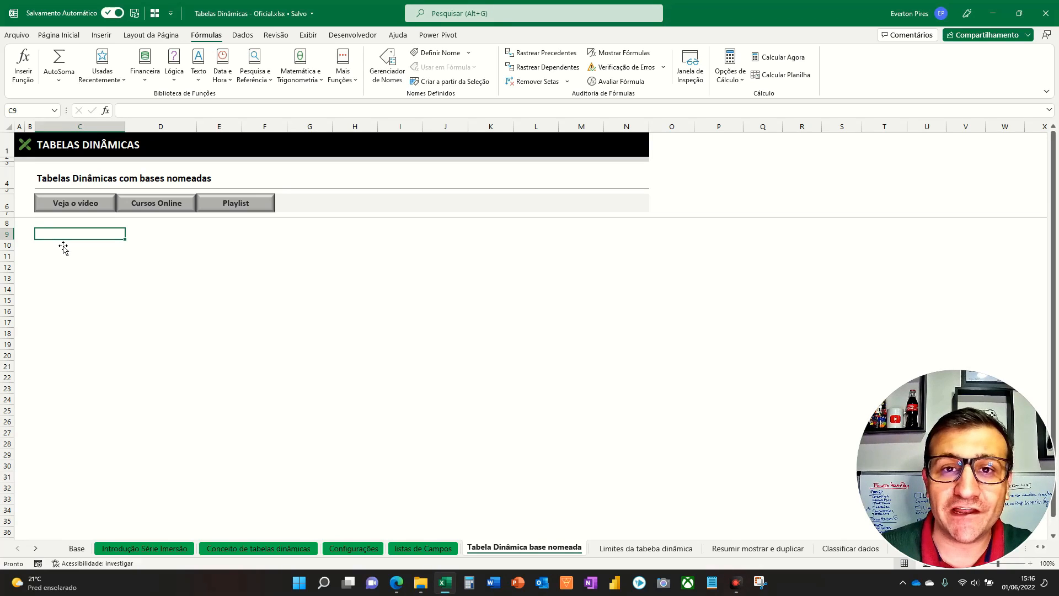
click(102, 35)
click(29, 79)
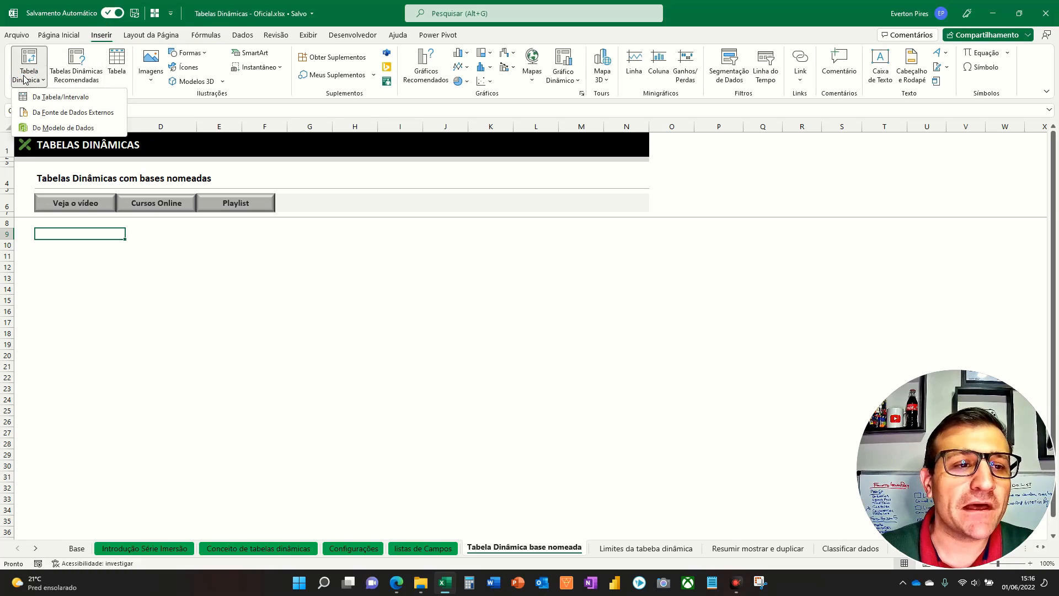
click(52, 98)
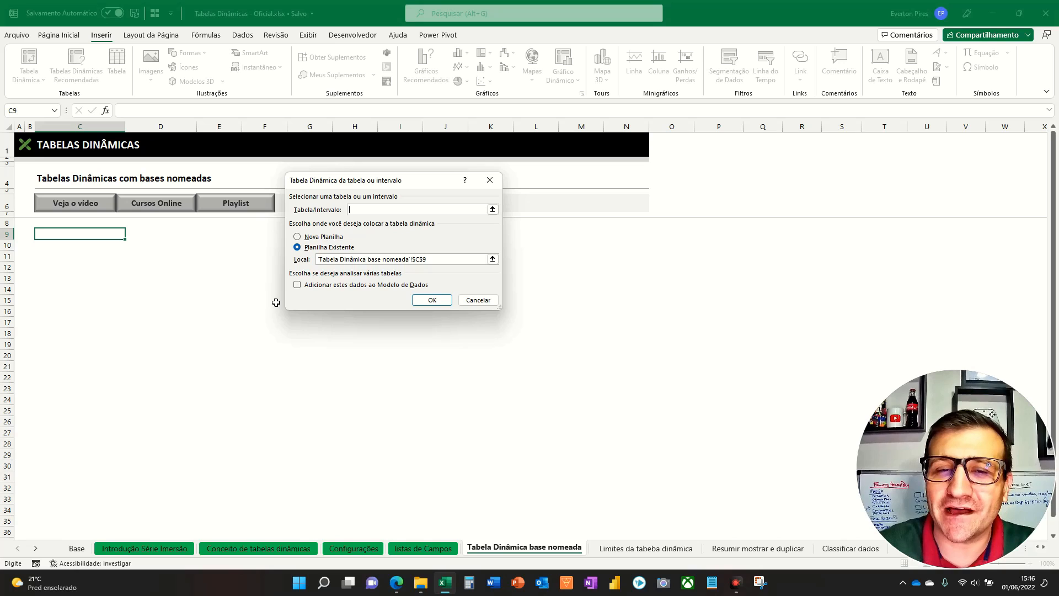
key(Escape)
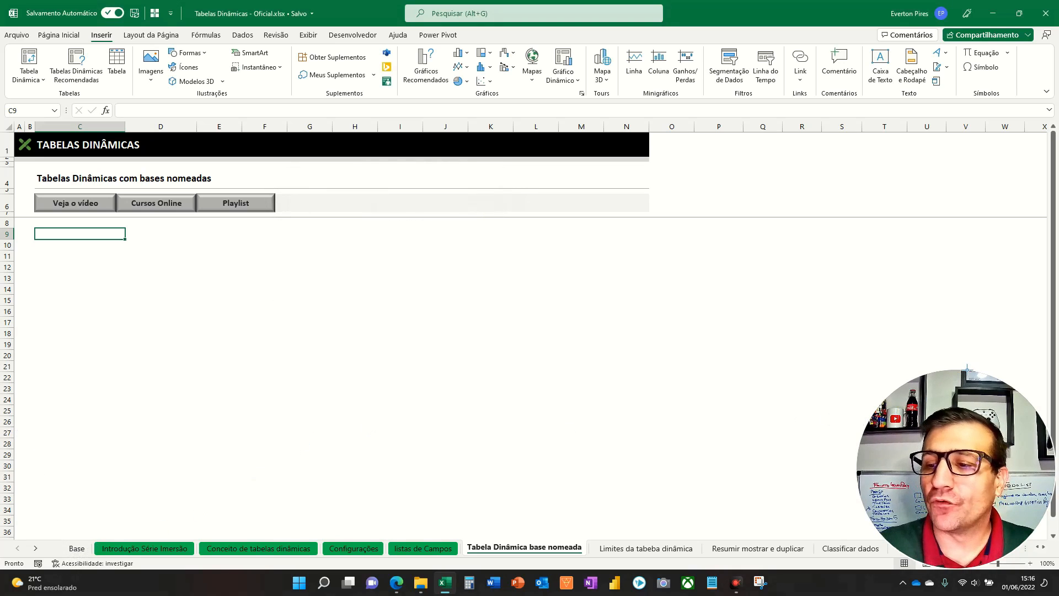
click(1044, 364)
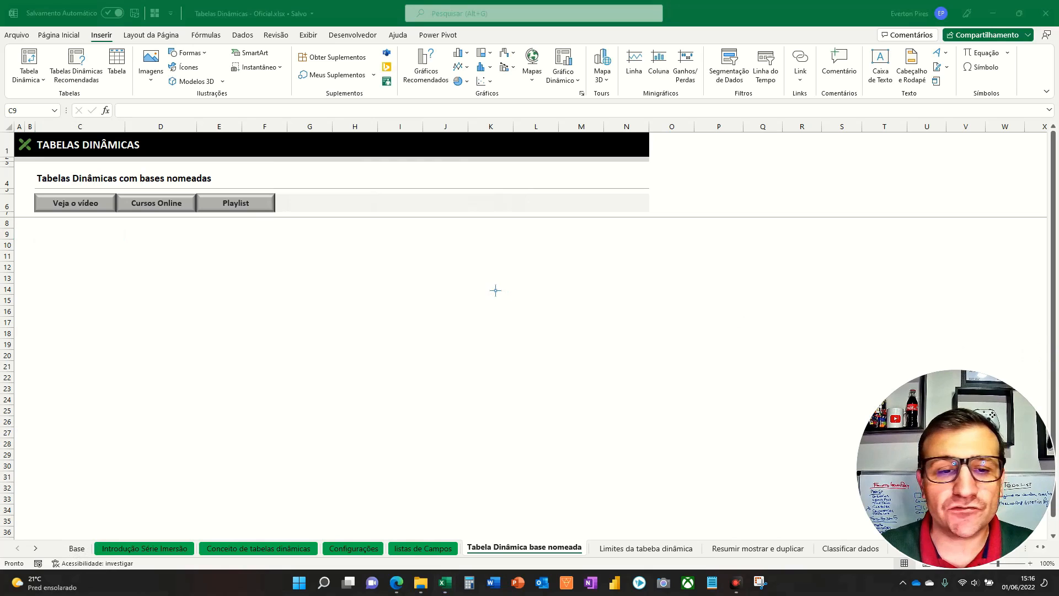
drag(251, 269, 82, 536)
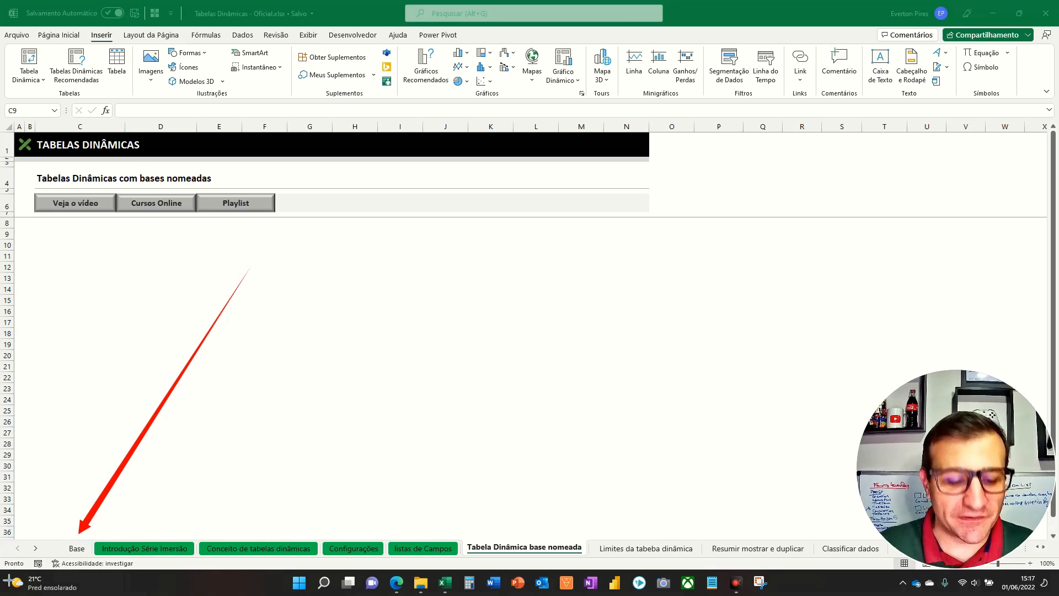
key(F5)
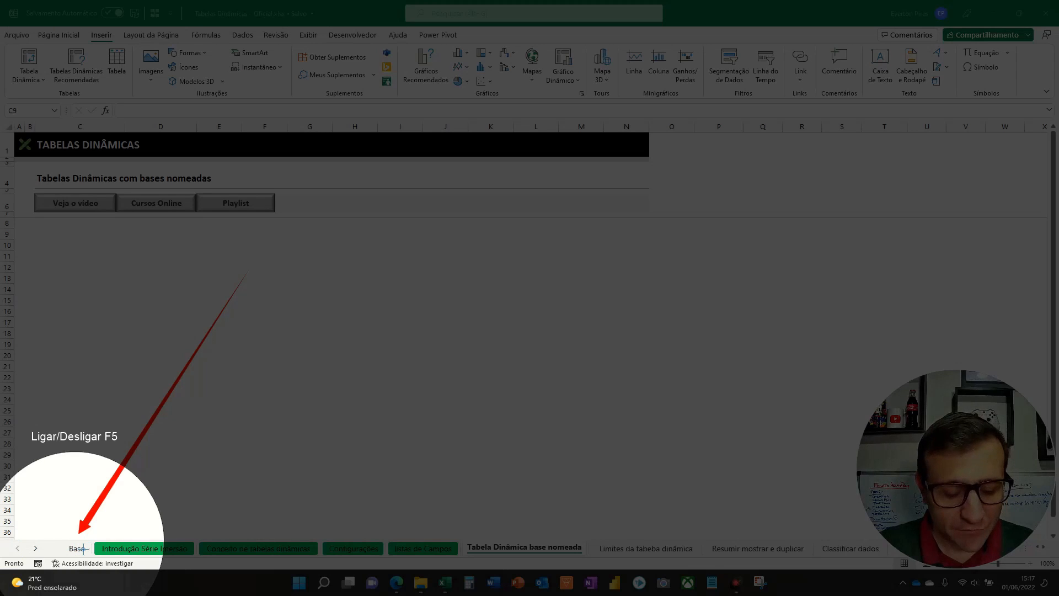
key(F5)
- Select the entire sales data range C8:M5351 on the Base sheet, including the header row
click(76, 547)
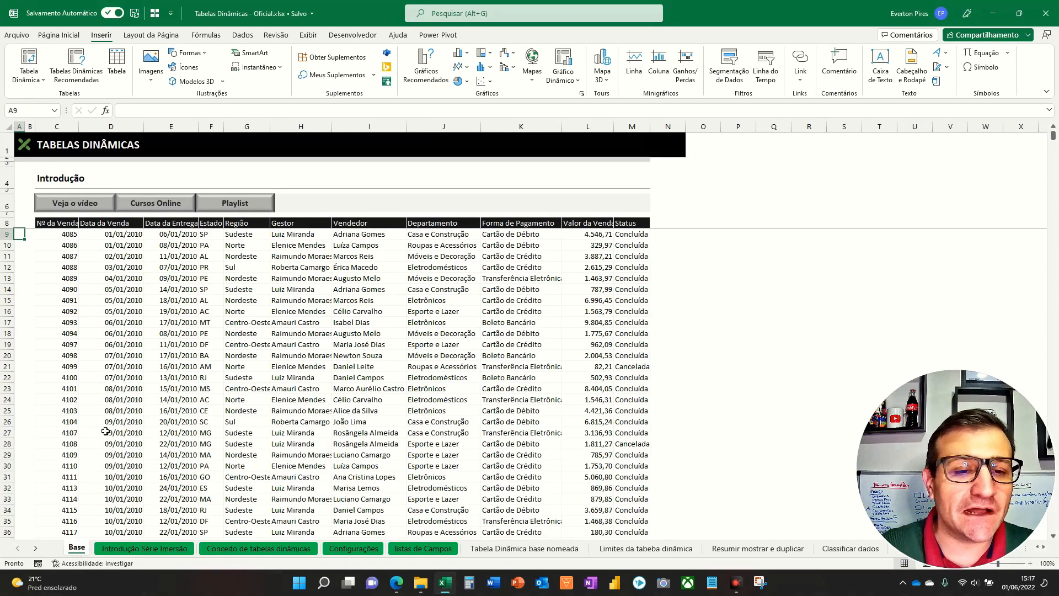
click(156, 335)
drag(54, 222, 628, 301)
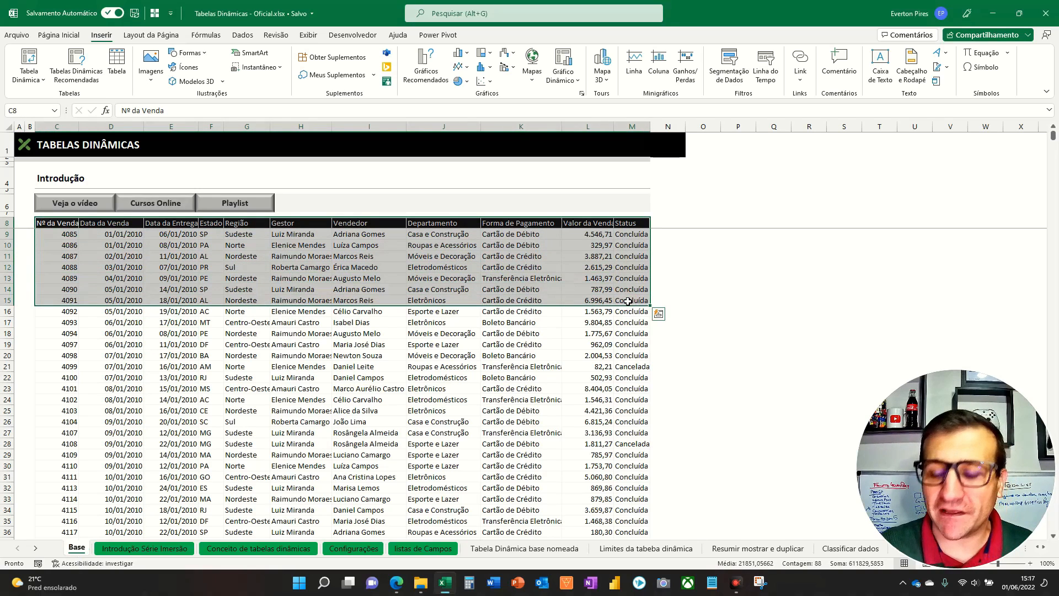
key(ctrl+shift+Down)
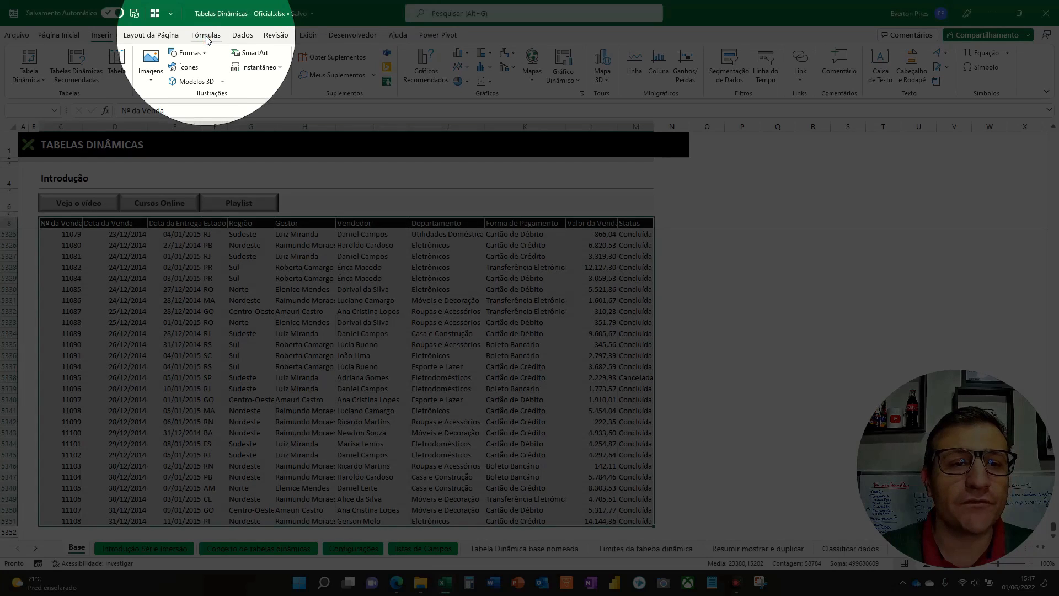
click(206, 36)
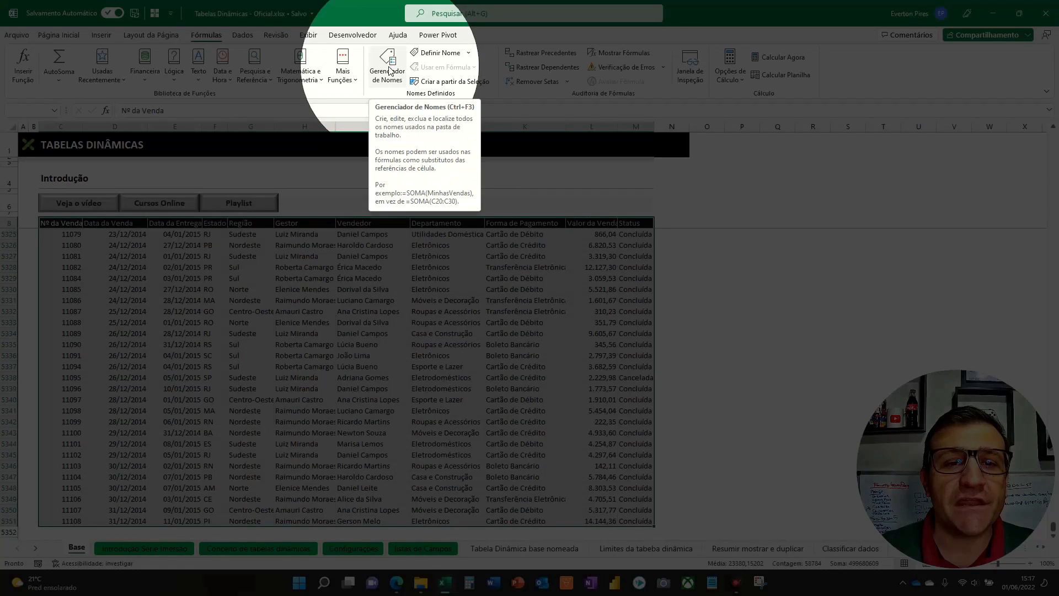
click(388, 69)
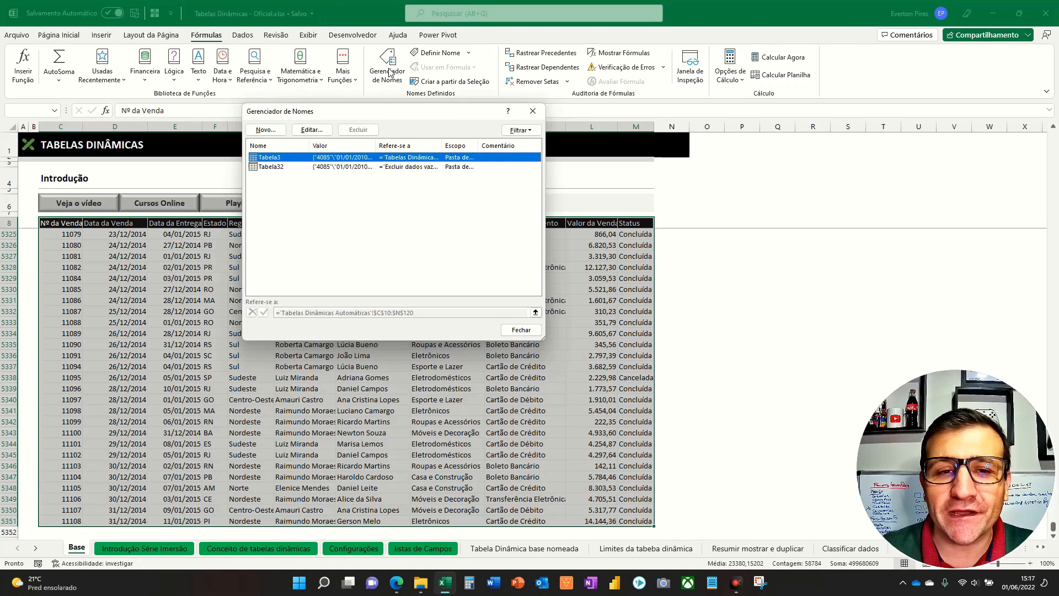
click(533, 114)
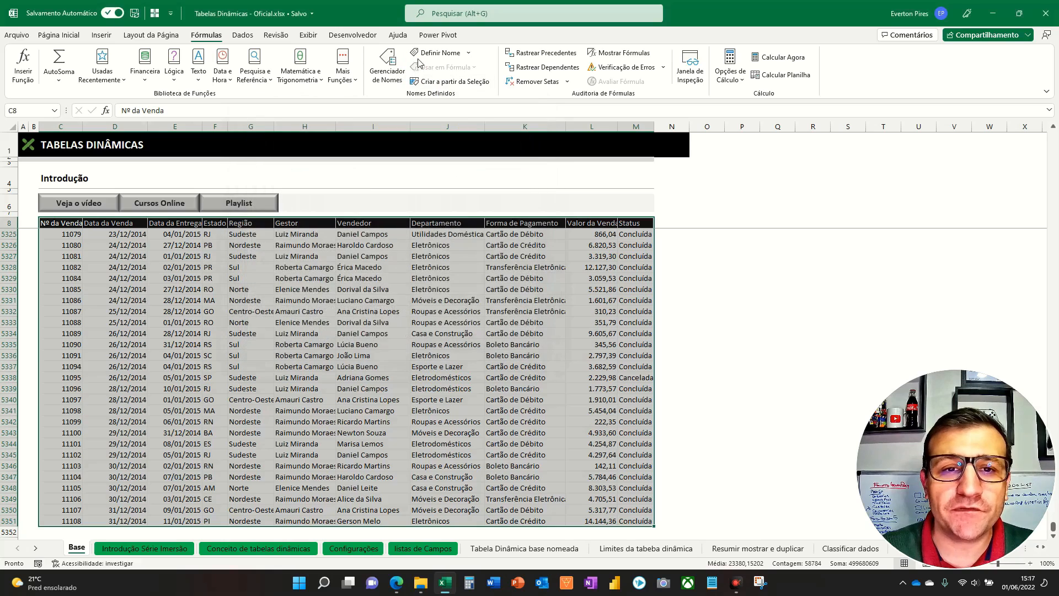
click(459, 55)
click(458, 66)
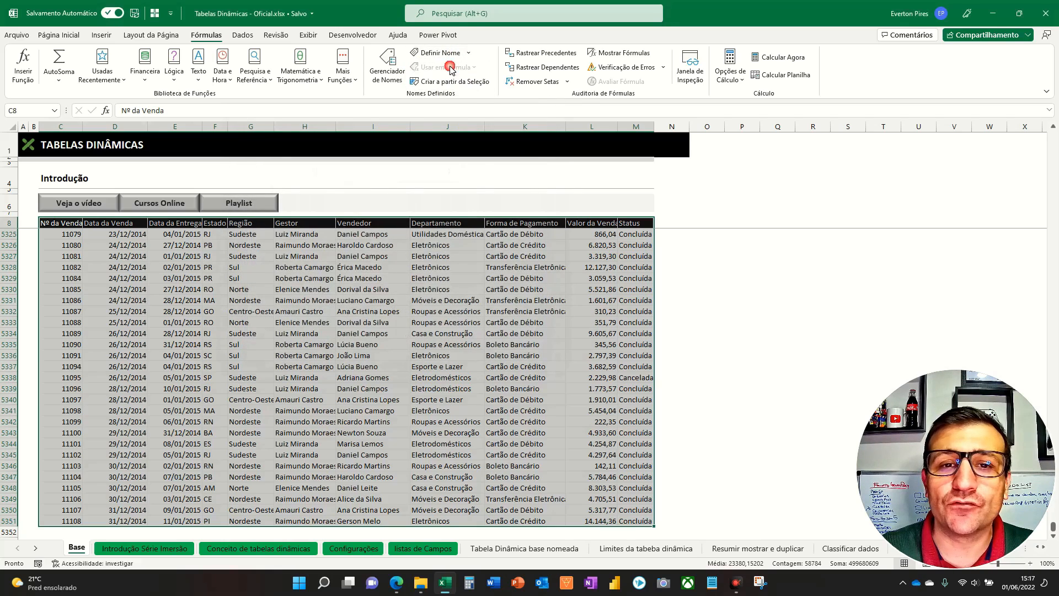
key(Escape)
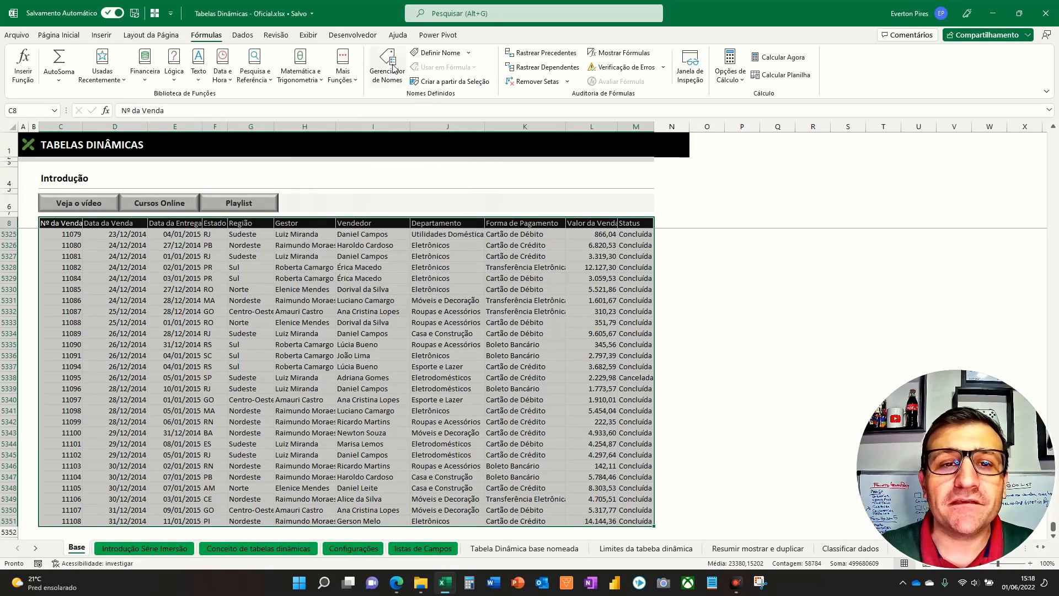
- Define the workbook-level name Base_vendas for the selected sales range =Base!$C$8:$M$5351
click(387, 66)
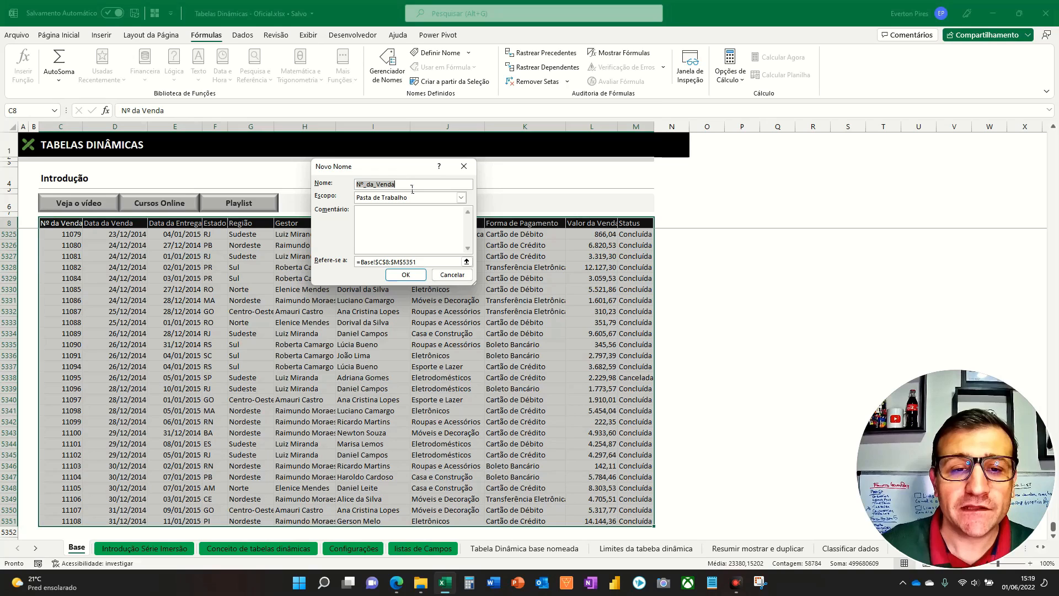
text(Base)
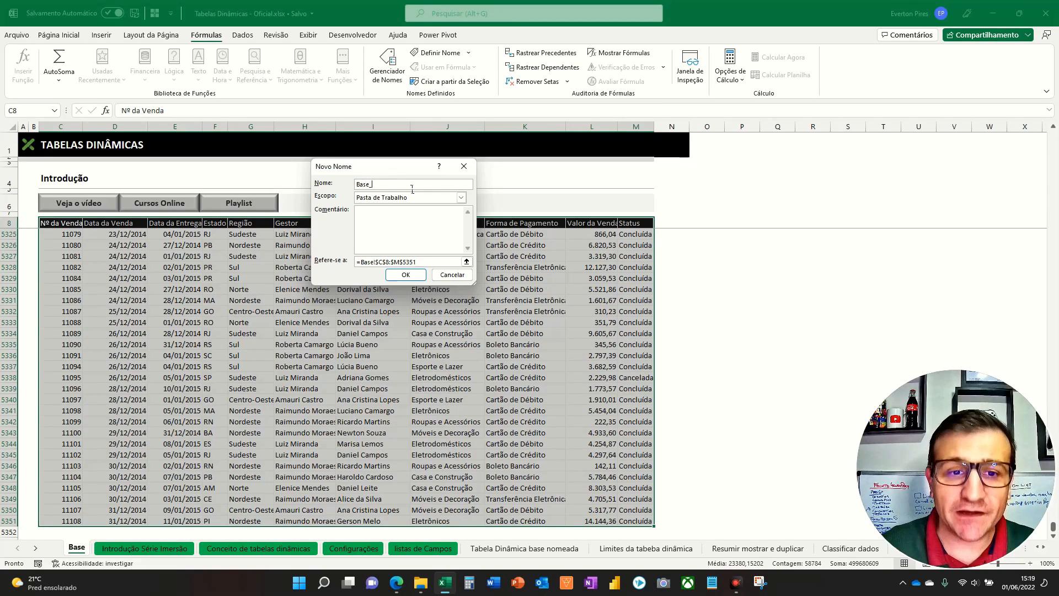
text(_vendas)
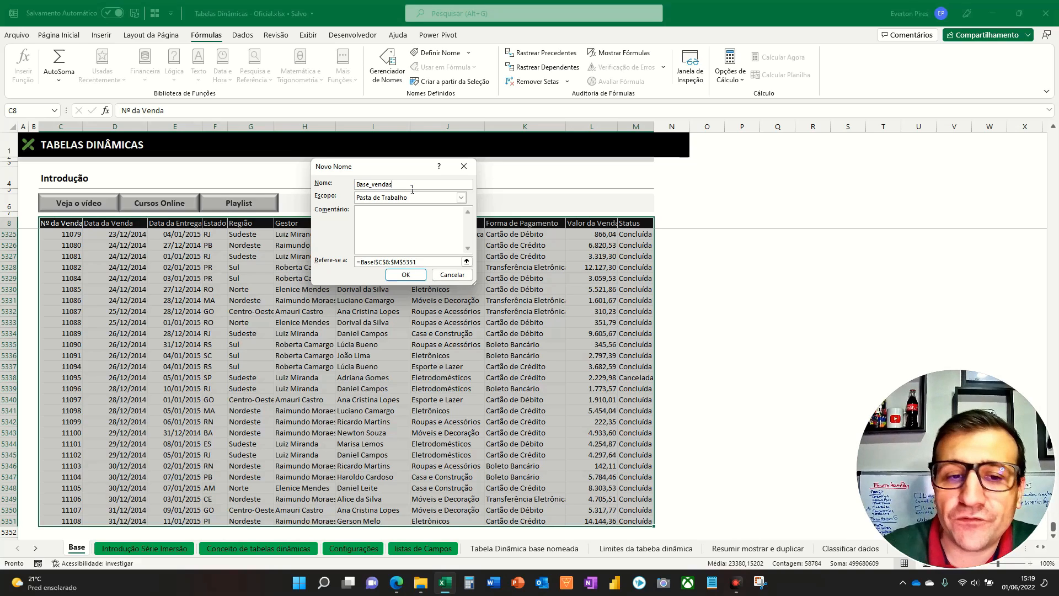
click(467, 262)
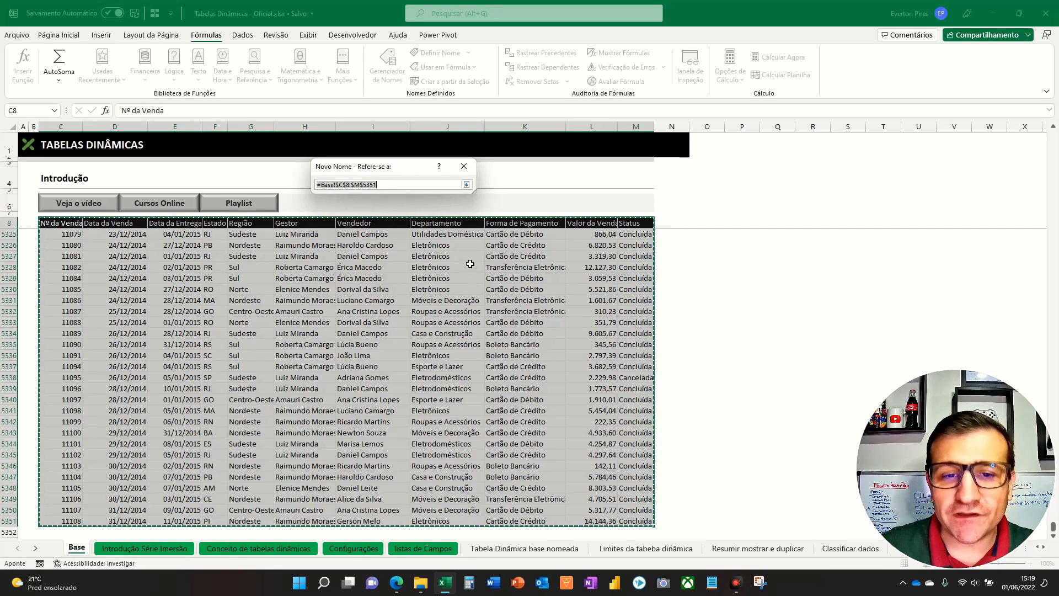
click(466, 185)
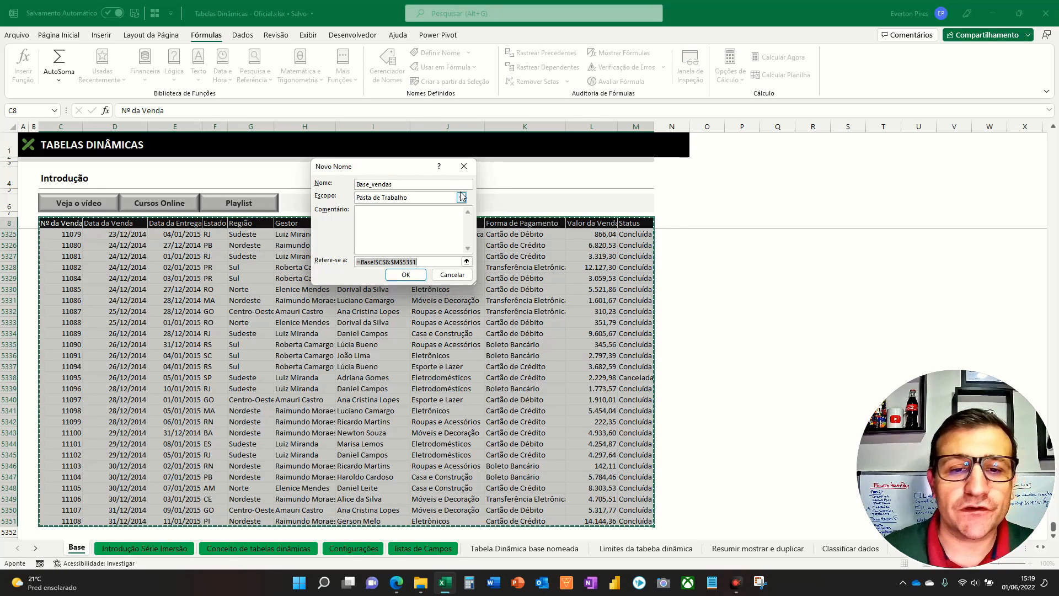
click(406, 274)
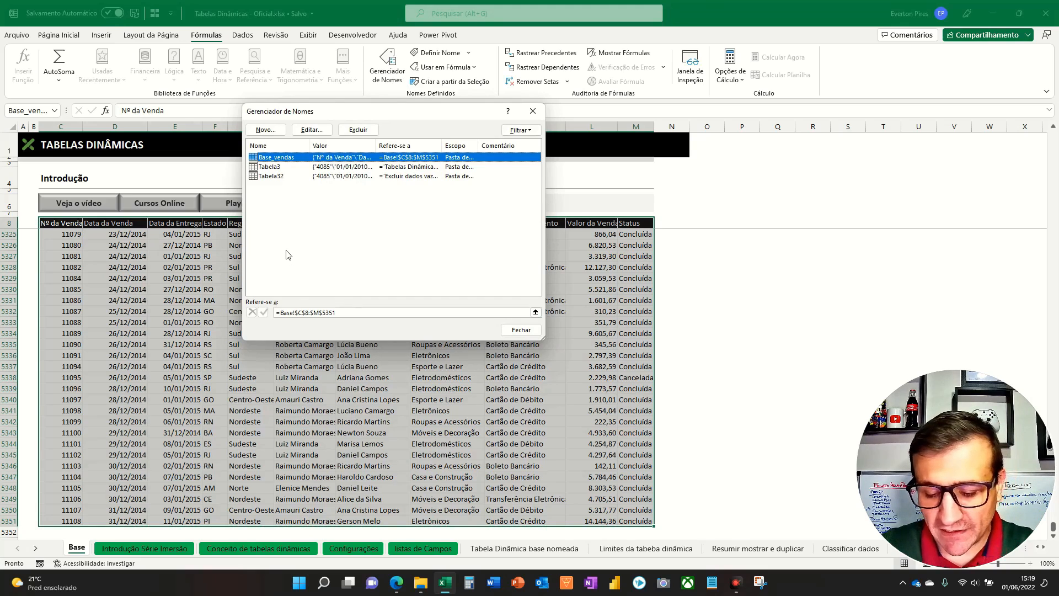
key(Escape)
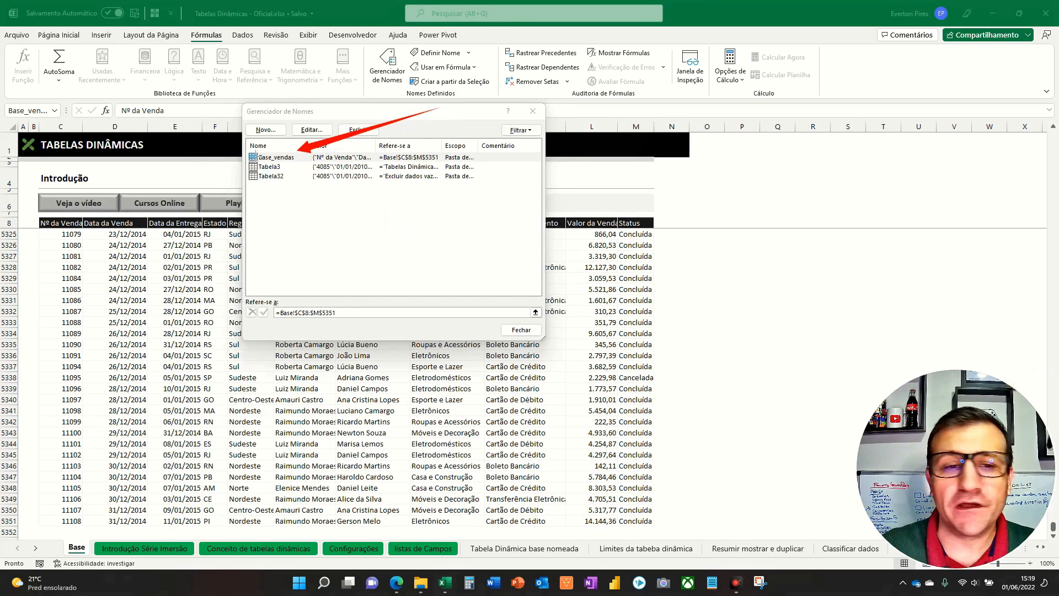
drag(254, 156, 519, 178)
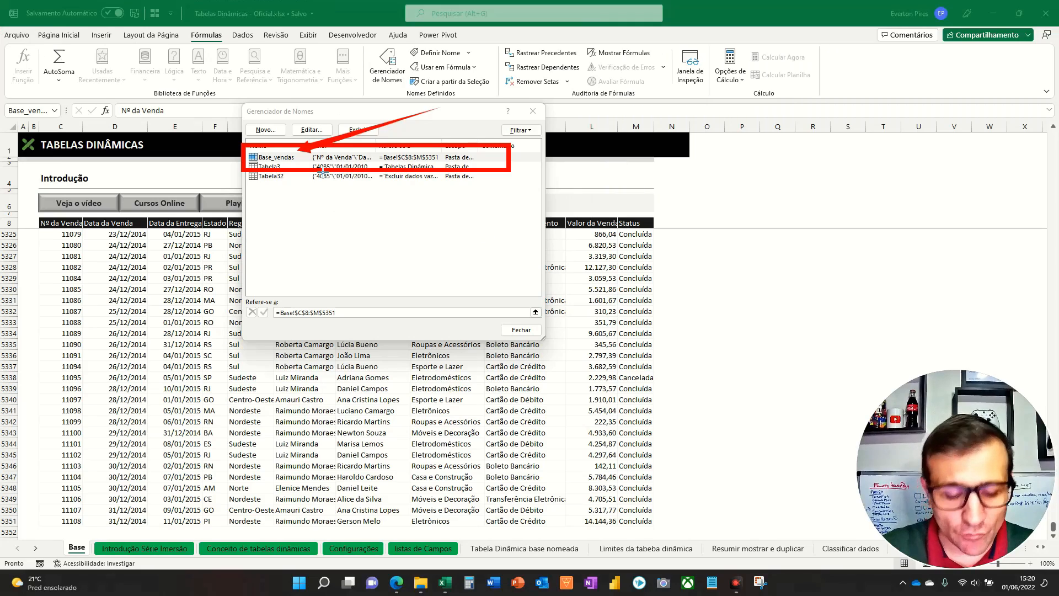
key(Escape)
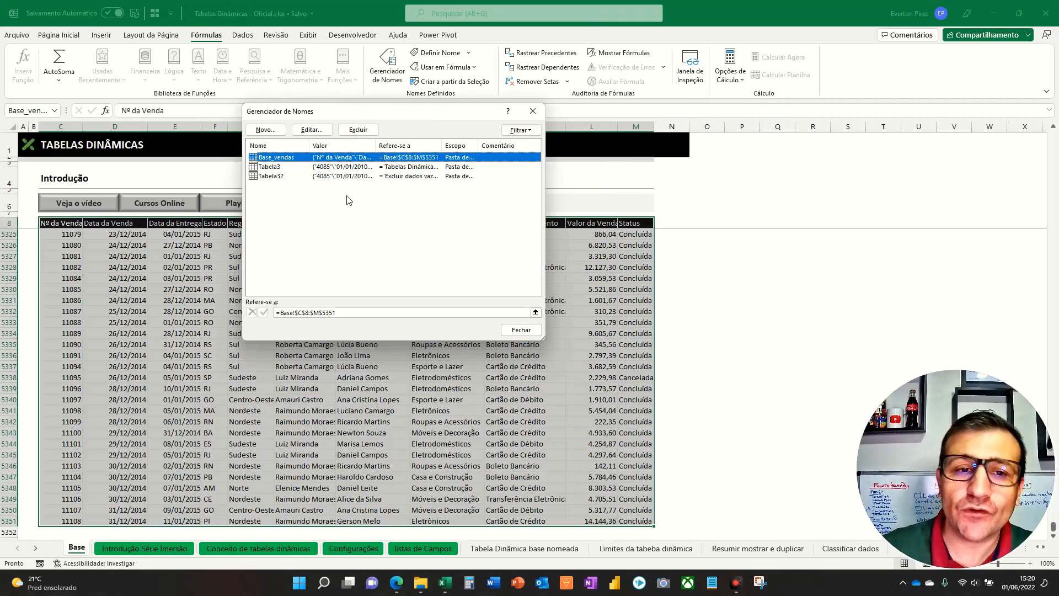
- Close the Name Manager and open the Tabela Dinâmica base nomeada sheet
click(529, 113)
key(F5)
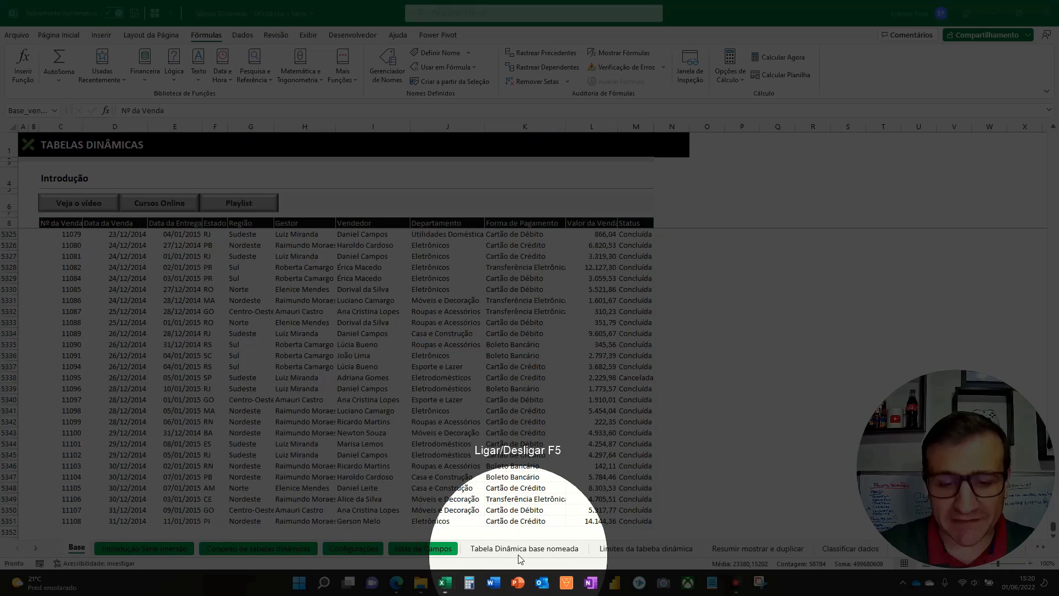
key(F5)
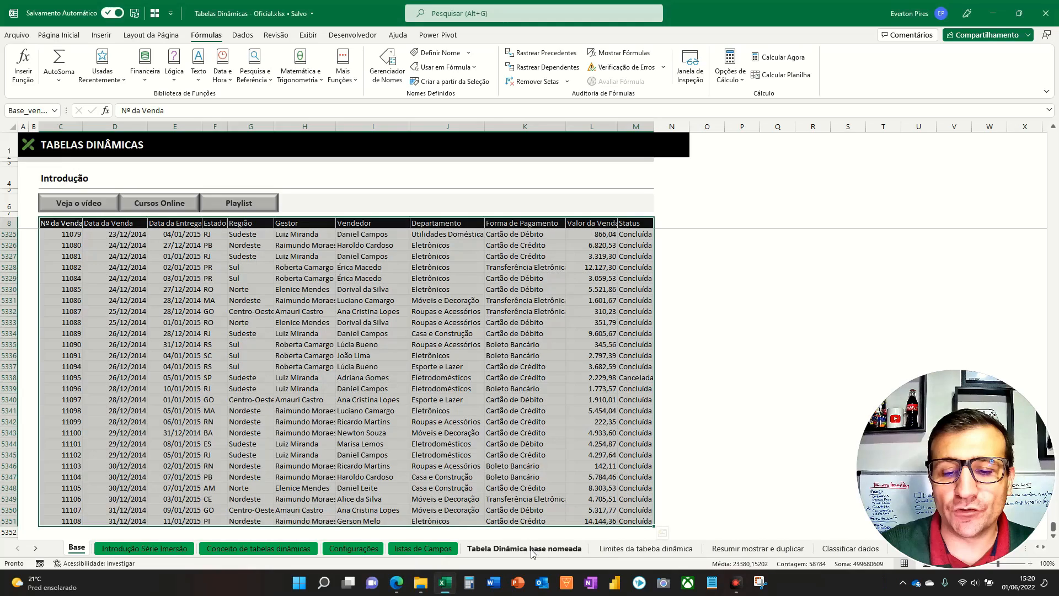
click(531, 549)
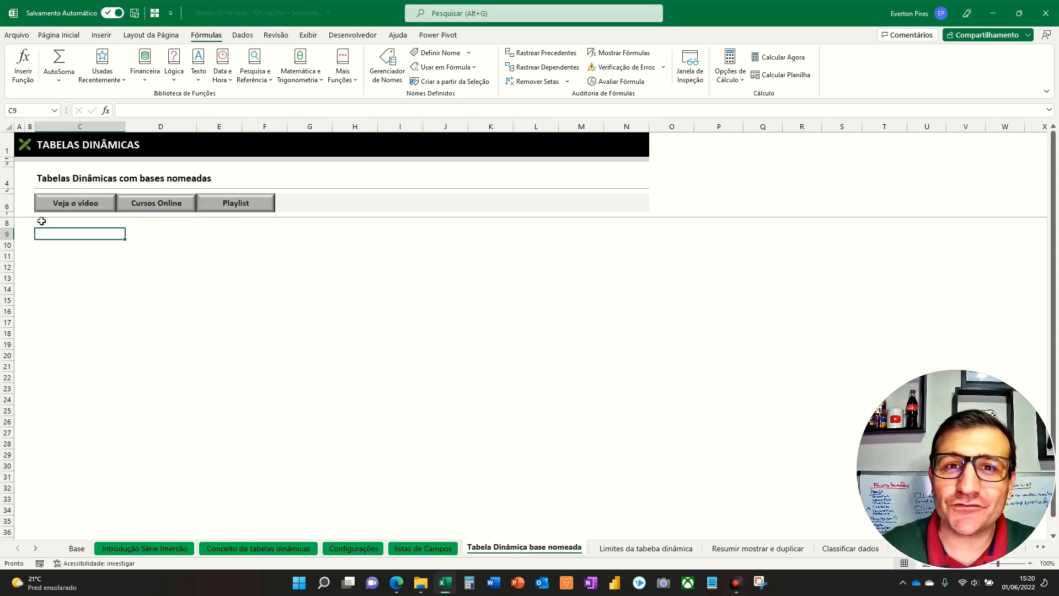
- Start a pivot table at cell C9 of the existing sheet, with =base_vendas as its source range
click(33, 61)
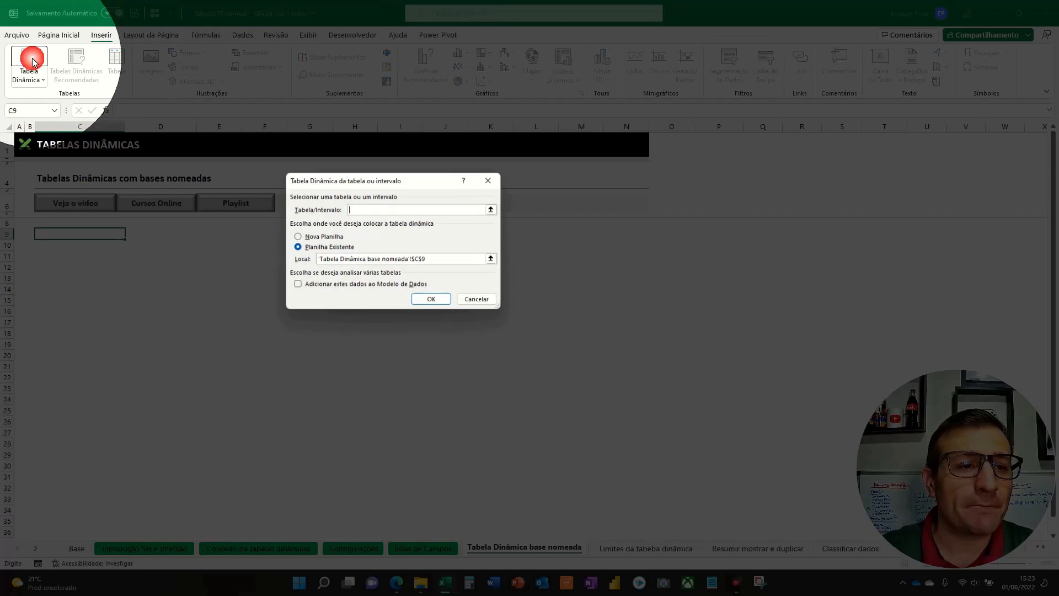
key(F5)
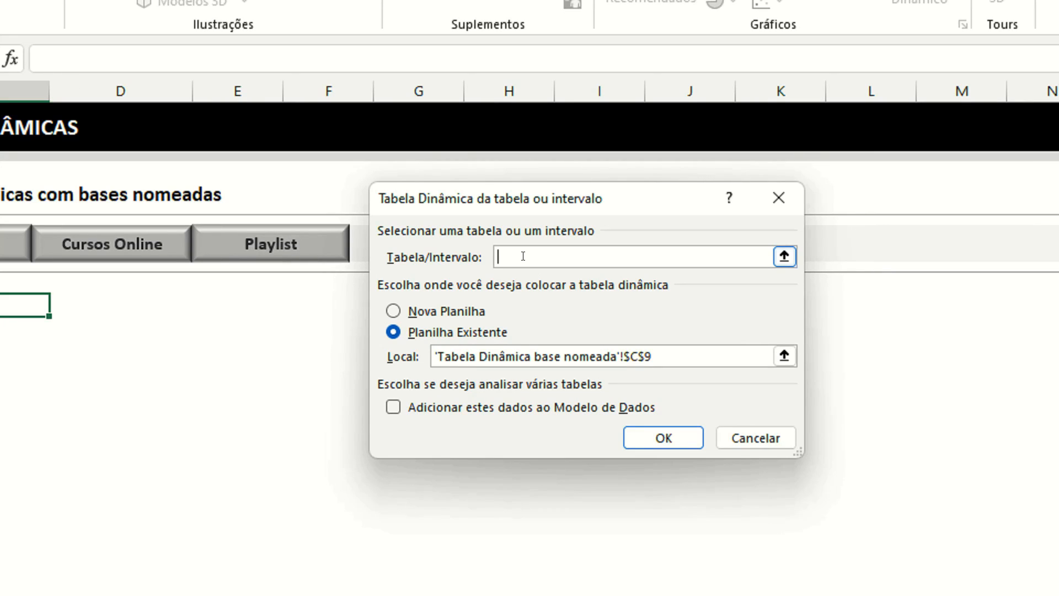
text(=base_vendas)
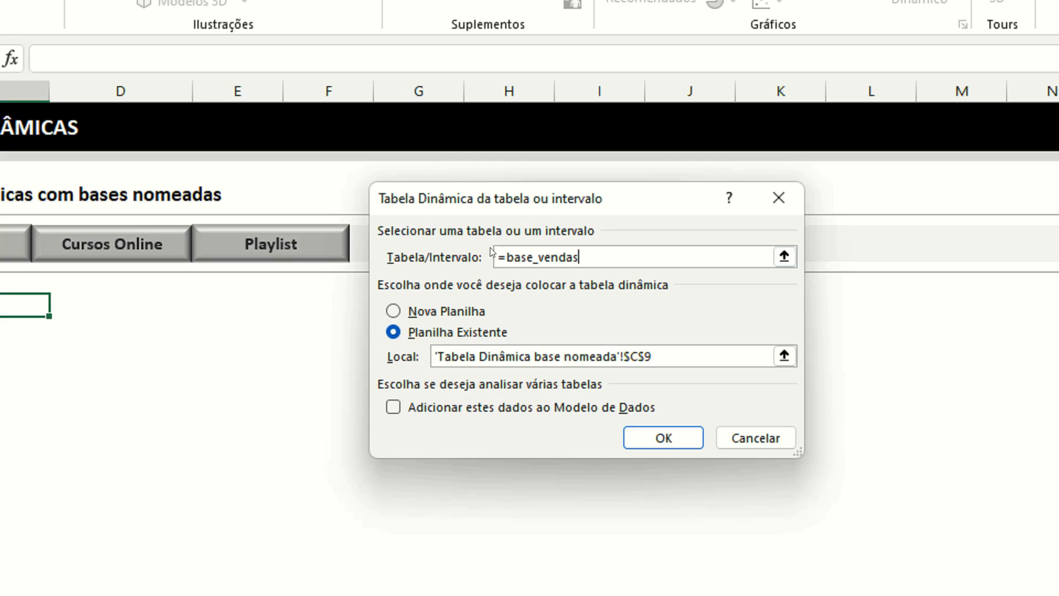
key(ctrl+2)
mouse_move(367, 283)
mouse_down()
mouse_move(462, 322)
mouse_move(511, 317)
mouse_up()
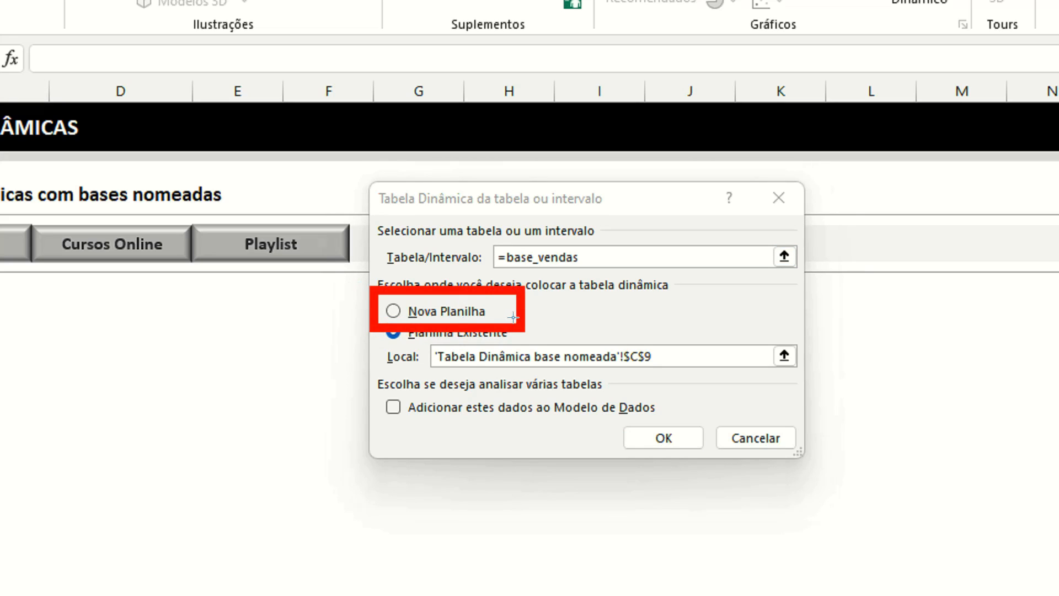
key(Escape)
key(ctrl+2)
drag(366, 311, 551, 362)
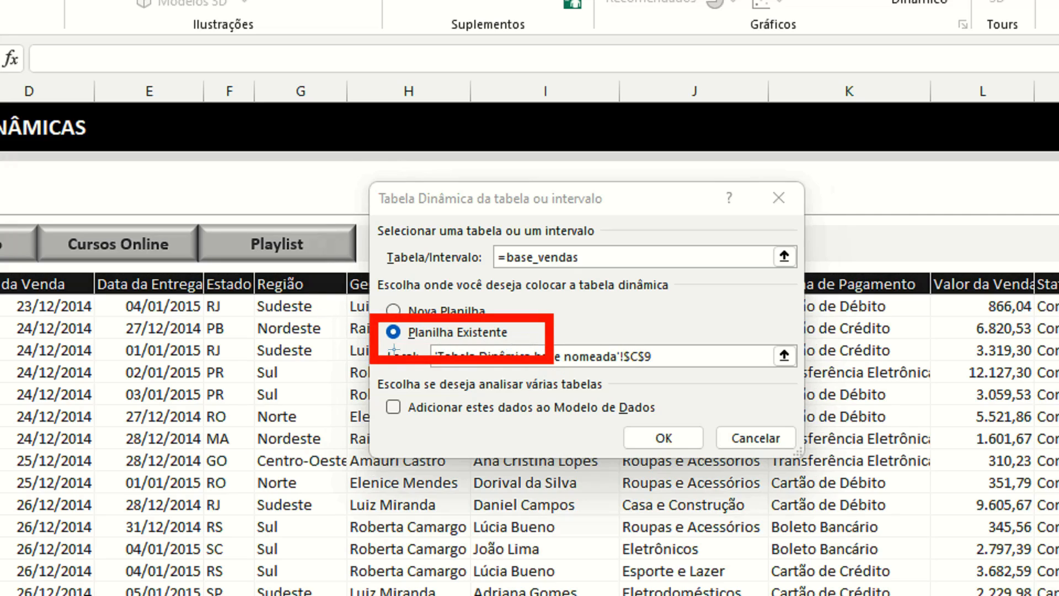
key(Escape)
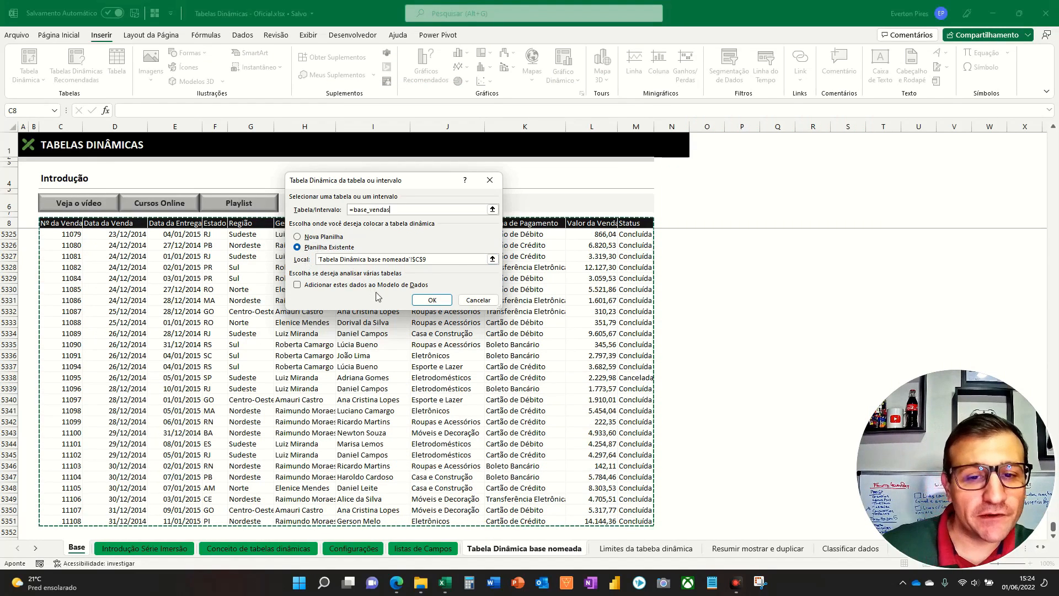
- Return to the Tabela Dinâmica base nomeada sheet and replace the pivot table's source range with =base_vendas
click(508, 548)
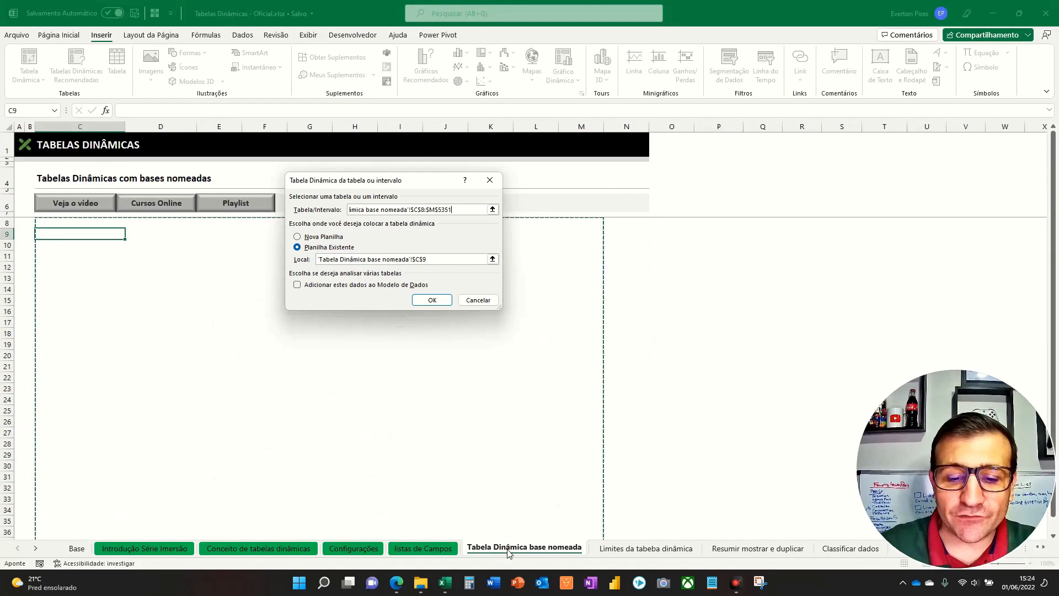
drag(486, 209, 338, 212)
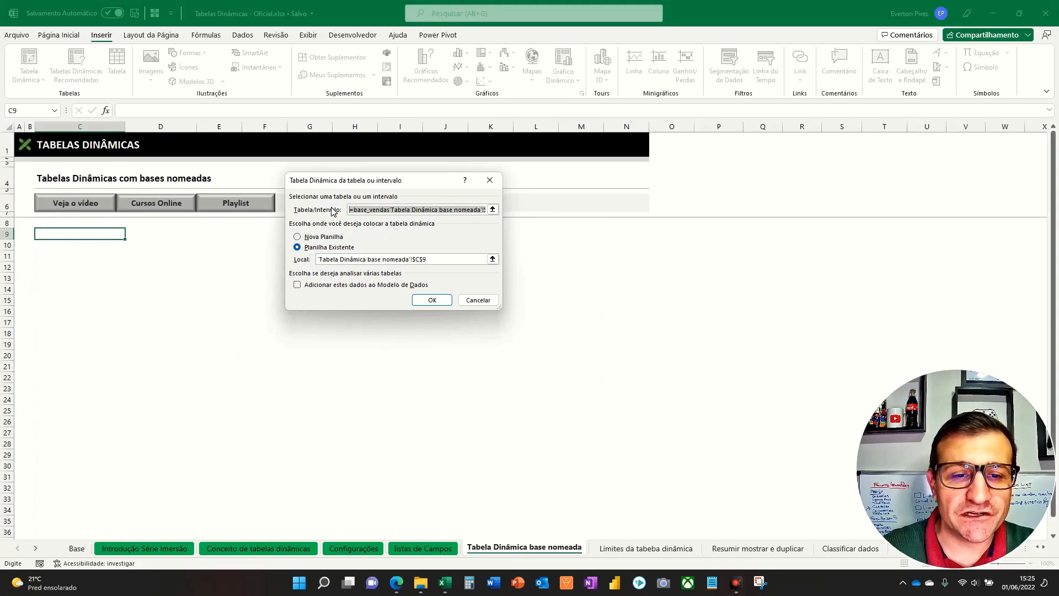
key(BackSpace)
text(=base_vendas)
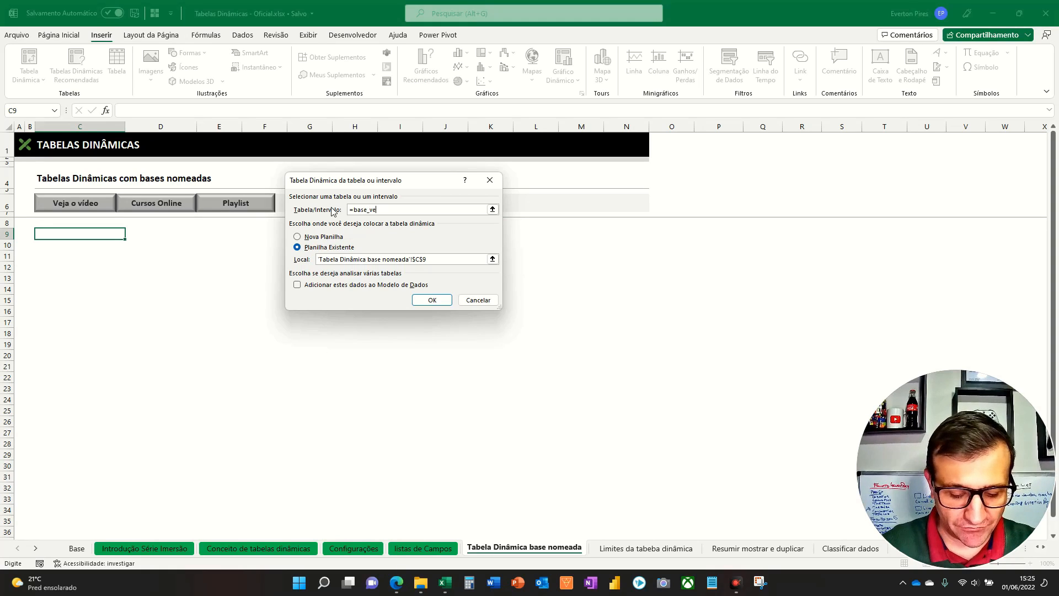
- Pick cell C9 on the Tabela Dinâmica base nomeada sheet as the location and create the pivot table
click(492, 259)
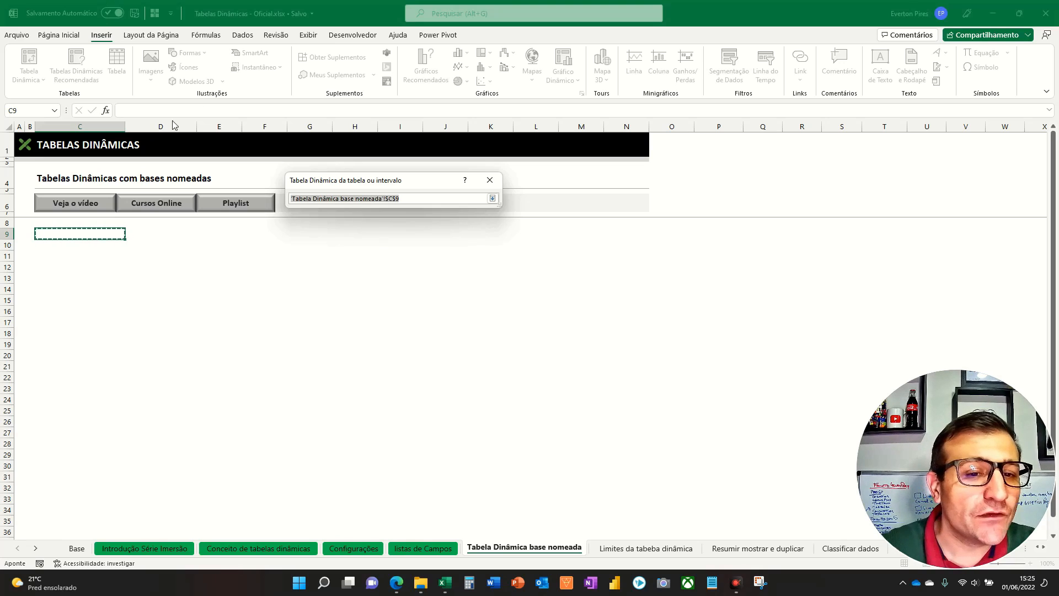
click(87, 234)
click(104, 276)
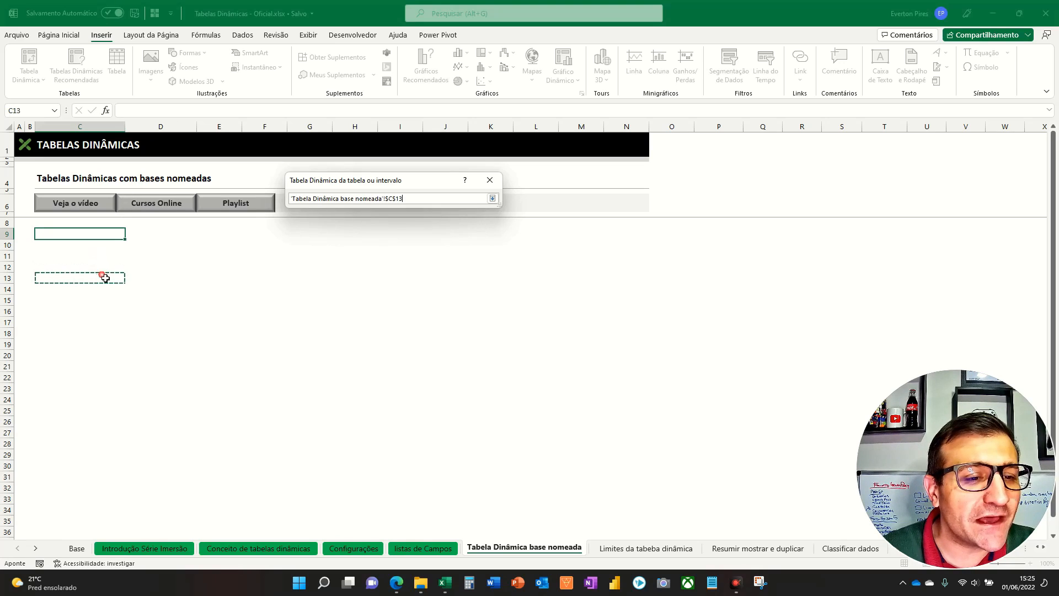
click(349, 367)
click(548, 311)
click(108, 290)
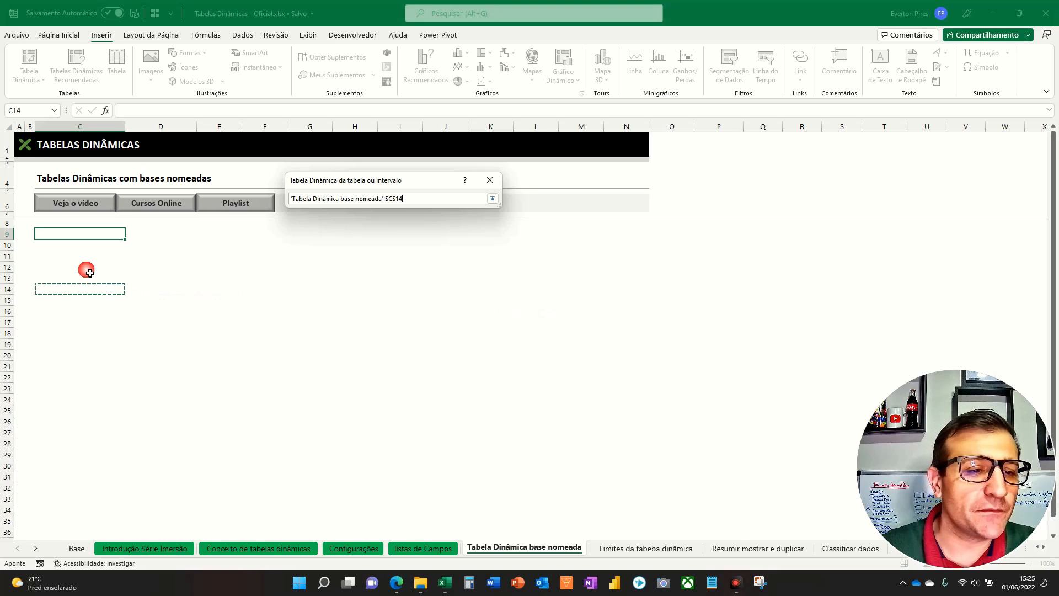
click(80, 234)
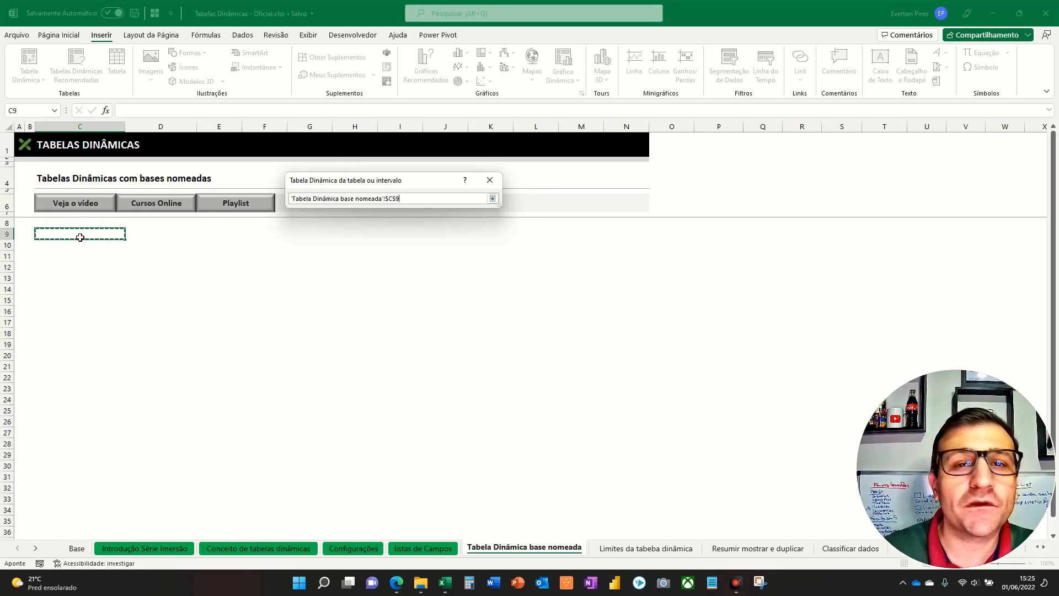
key(Return)
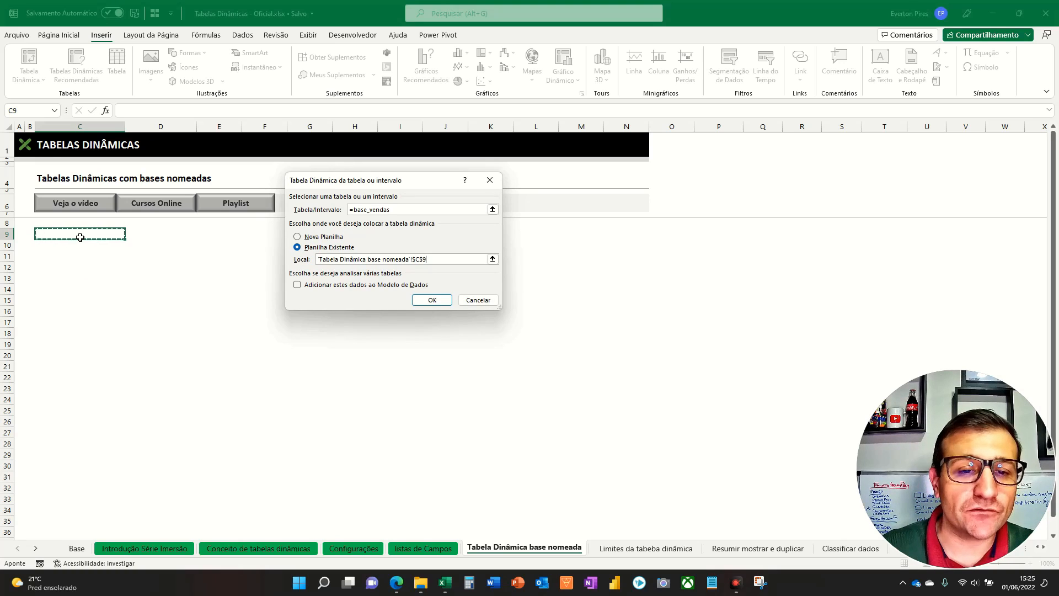
key(F5)
click(432, 300)
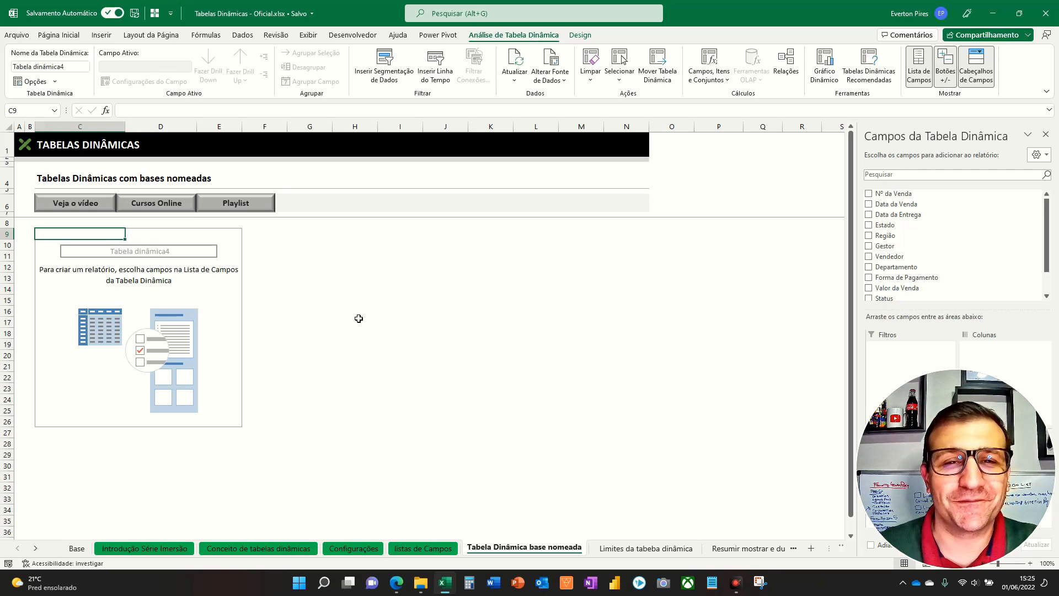
key(F5)
key(F5)
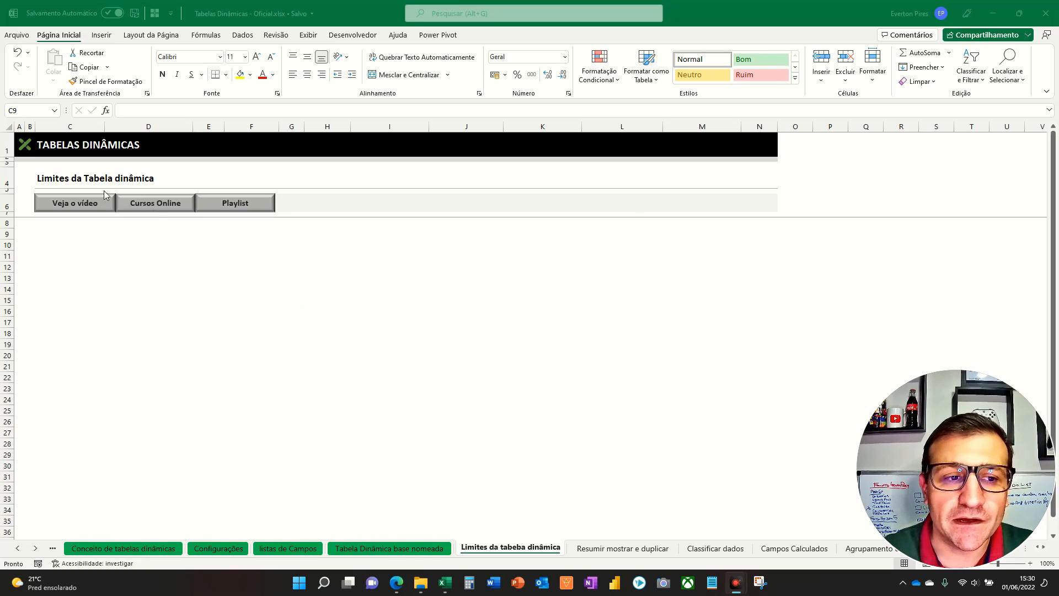
- Create a pivot table at cell C11 of the Limites da tabeba dinâmica sheet, using =base_vendas as the source
click(60, 245)
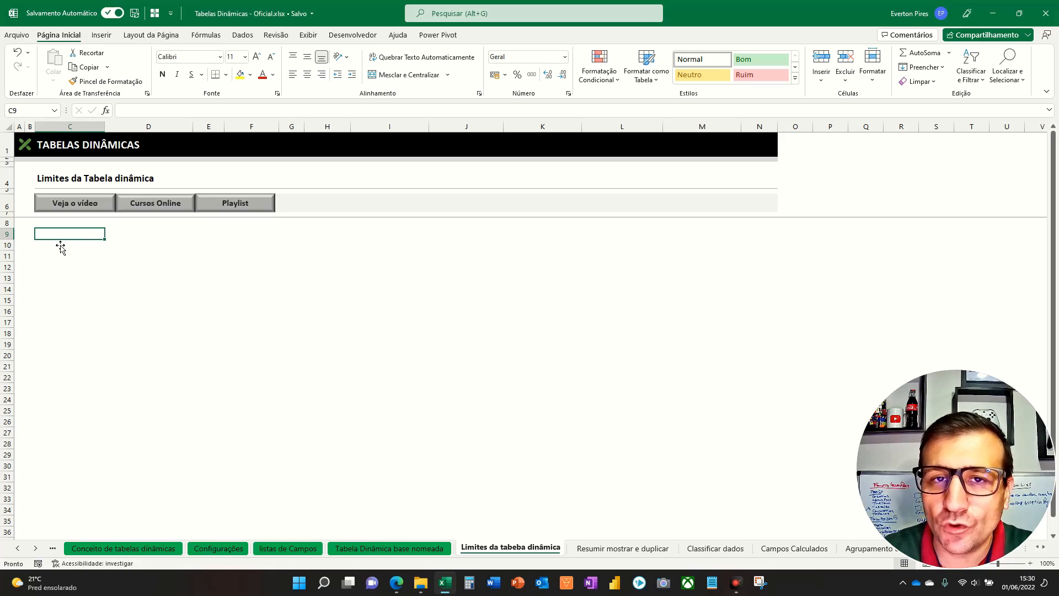
click(55, 256)
click(99, 35)
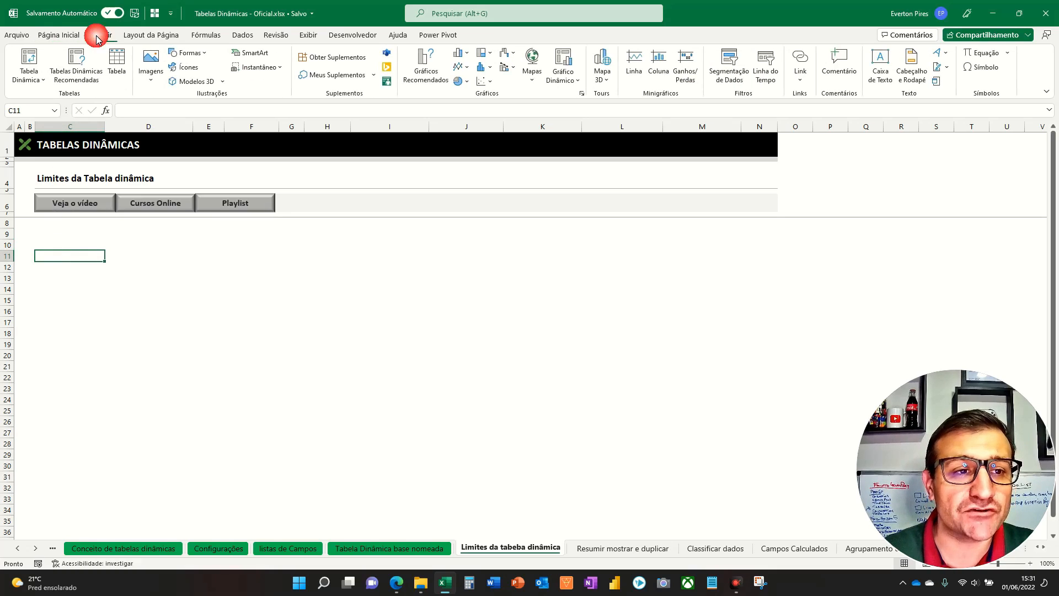
click(28, 57)
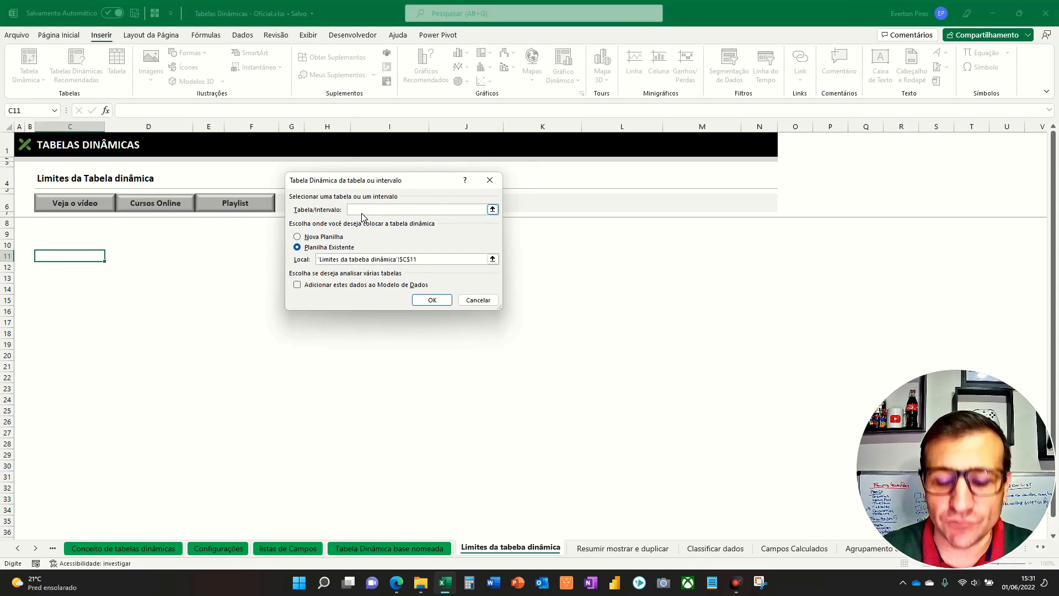
text(=base_)
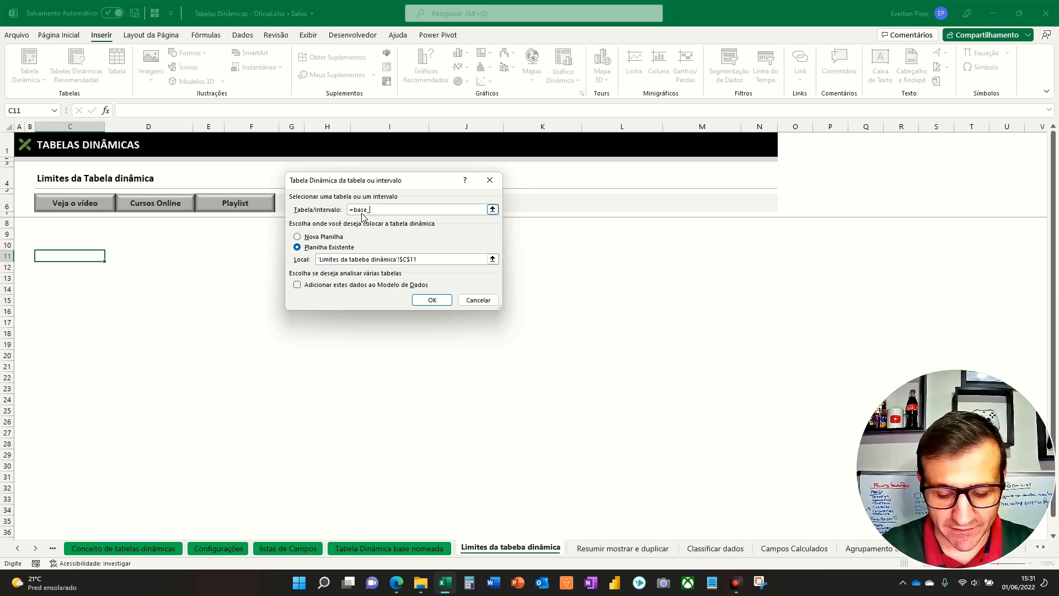
text(vendas)
key(Return)
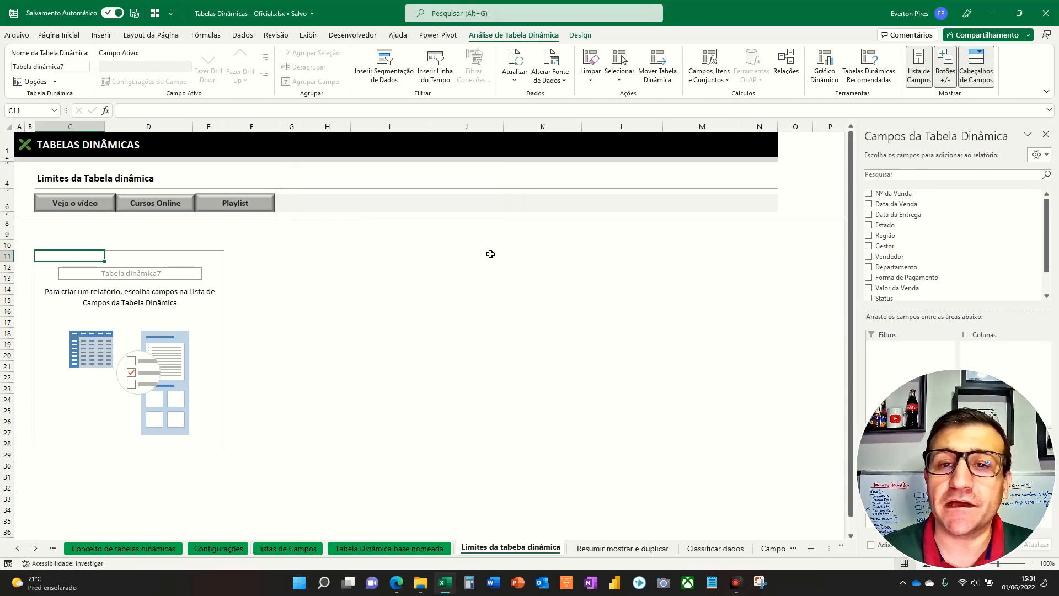
- Add Vendedor as the row field and Valor da Venda as the summed value of the new pivot table
click(869, 257)
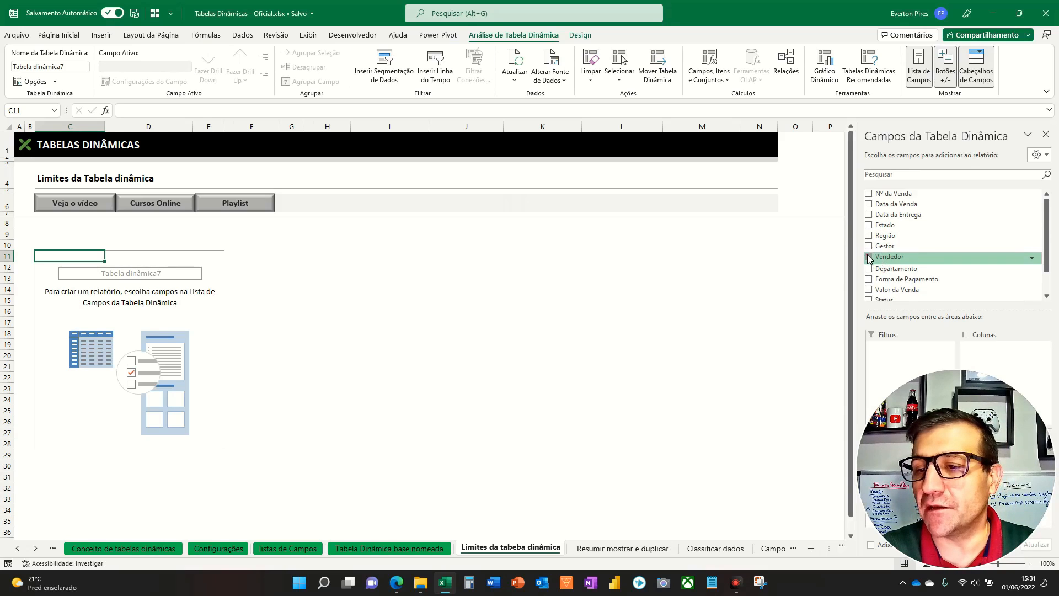
scroll(871, 265, down, 1)
click(868, 263)
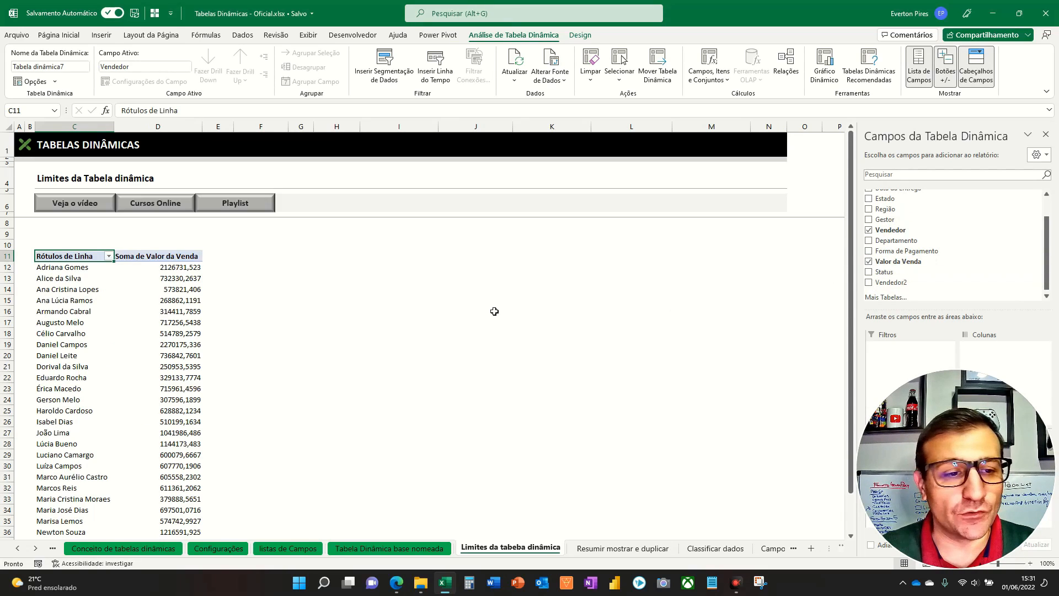
scroll(246, 371, down, 4)
scroll(249, 373, up, 4)
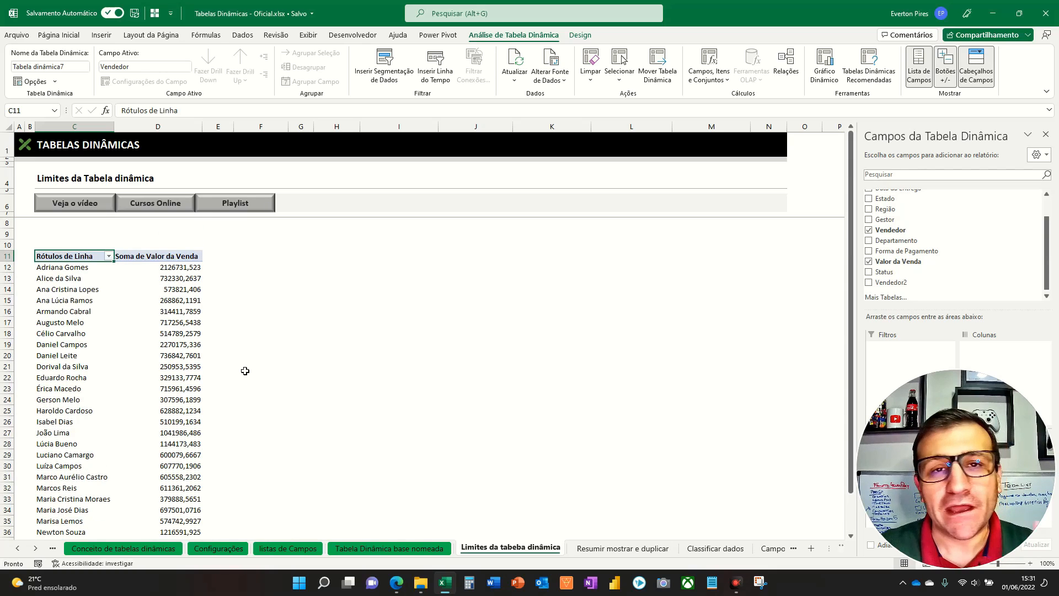
- Add the Estado field to the pivot table's Filtros area
drag(884, 199, 895, 357)
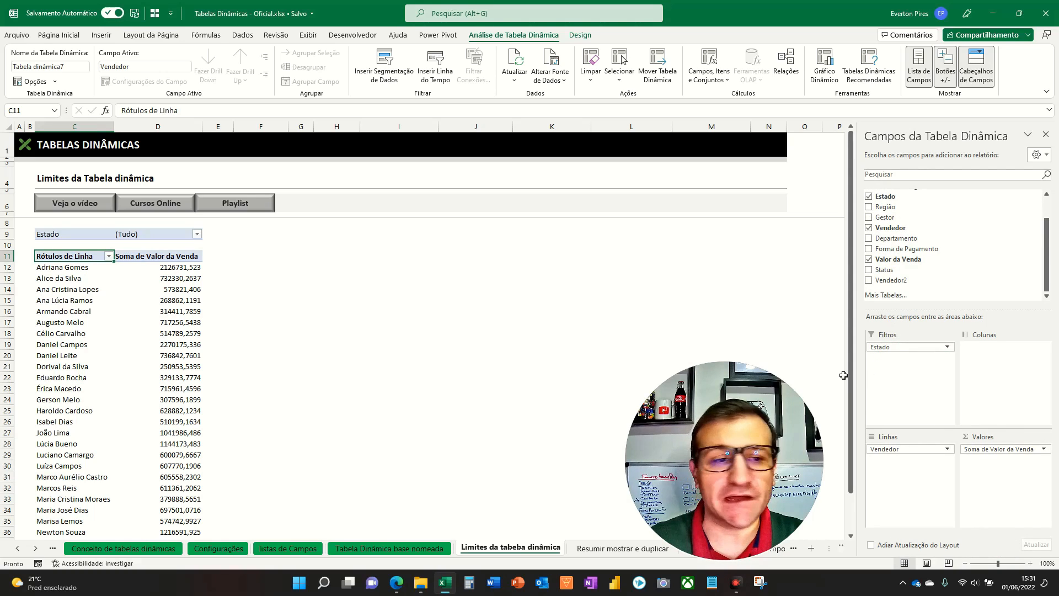
key(F5)
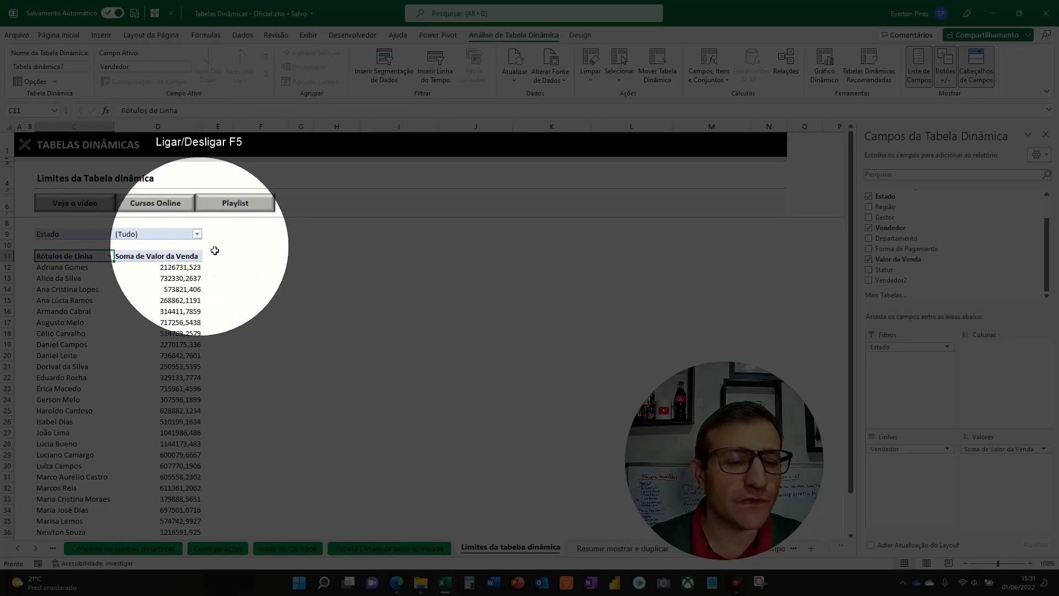
key(F5)
- Enable multiple item selection in the Estado report filter and filter by AC, AL, AM and AP
click(197, 235)
click(91, 269)
click(78, 358)
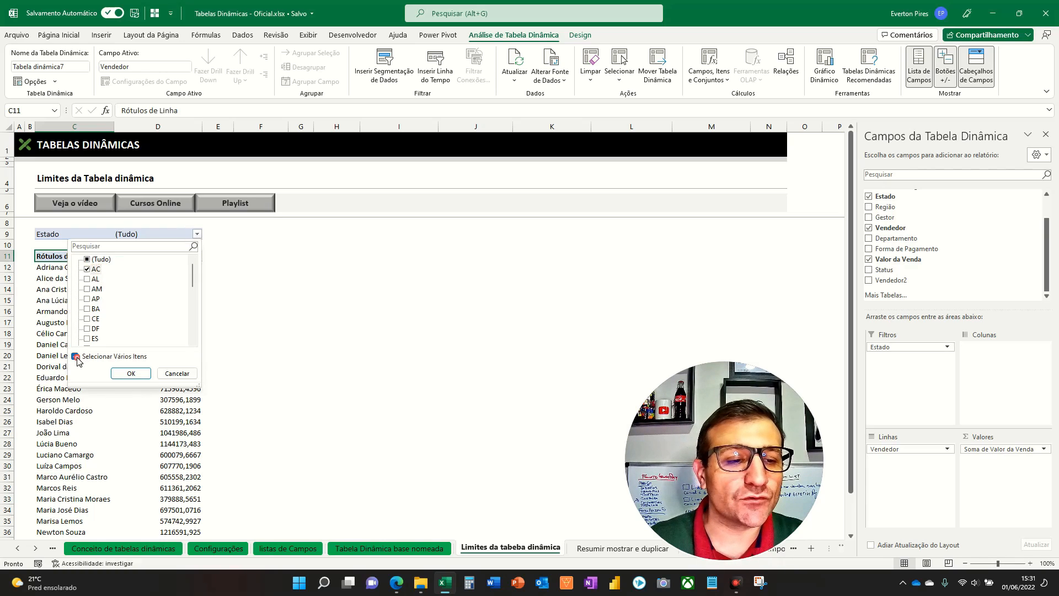
click(89, 270)
click(88, 270)
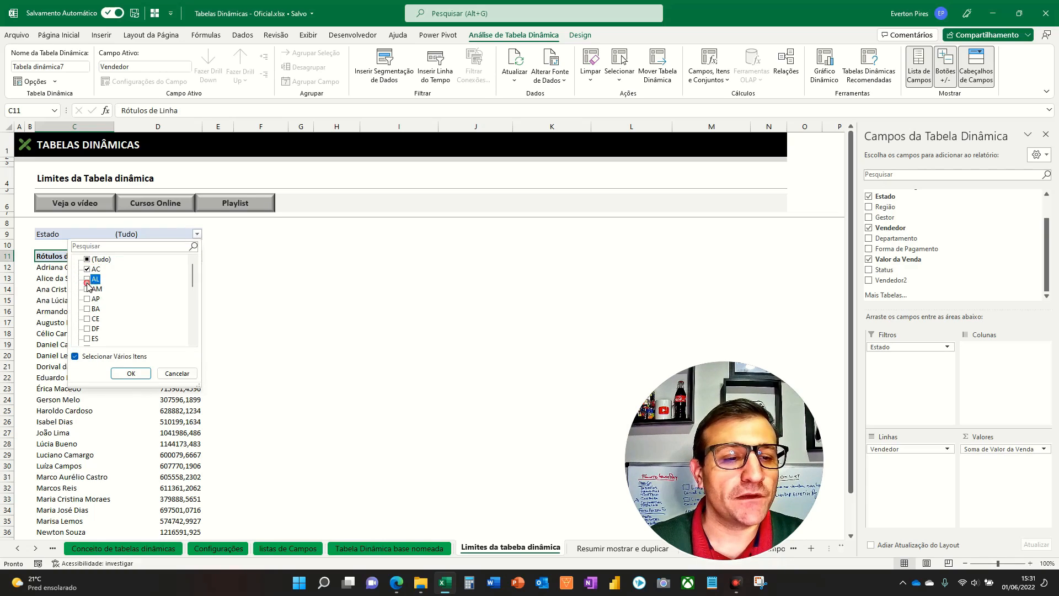
click(87, 279)
click(87, 289)
click(87, 299)
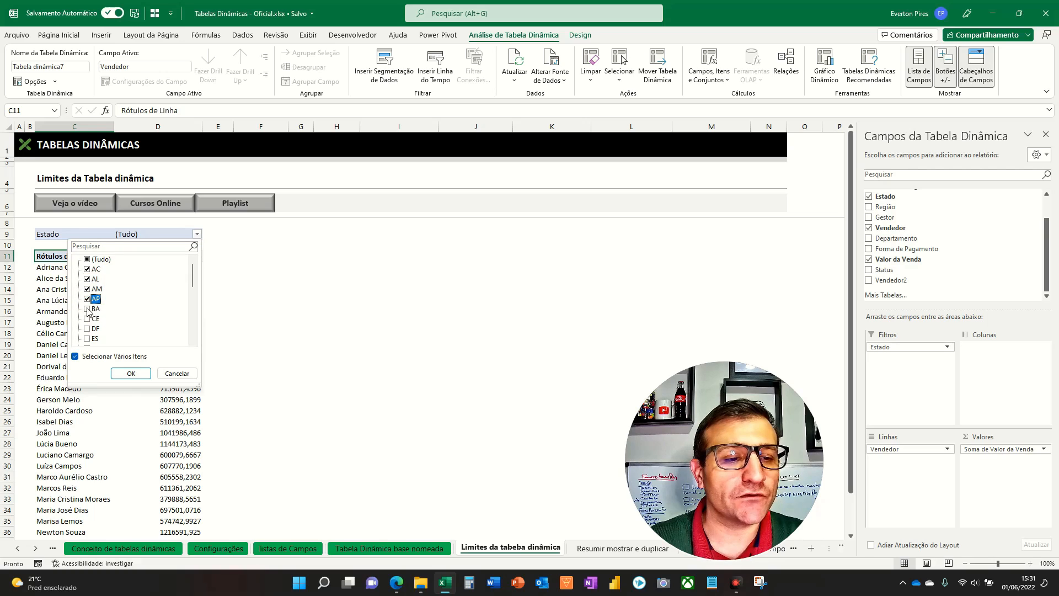
click(130, 373)
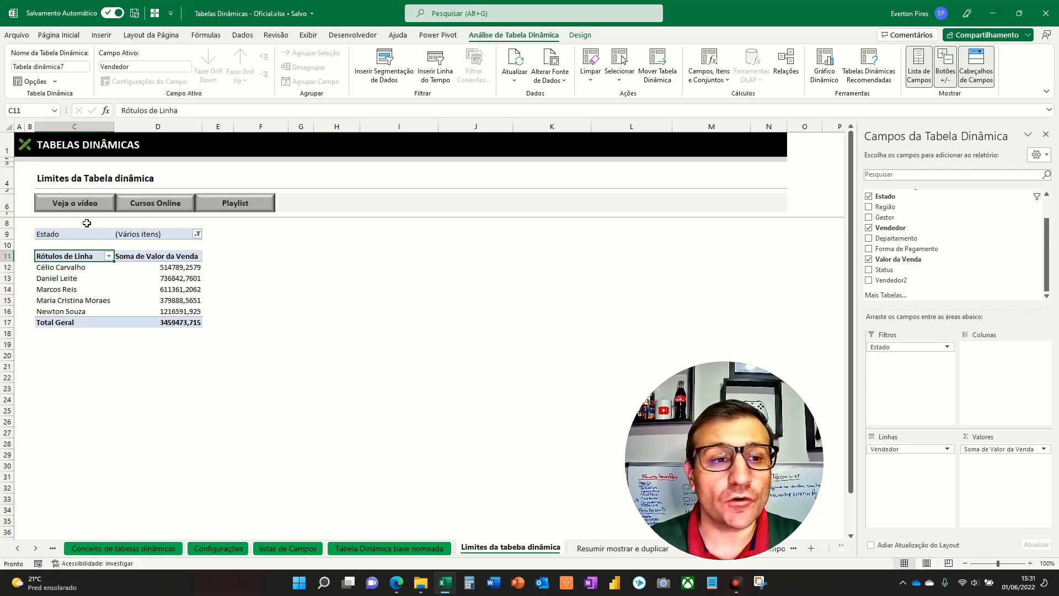
key(F5)
key(F5)
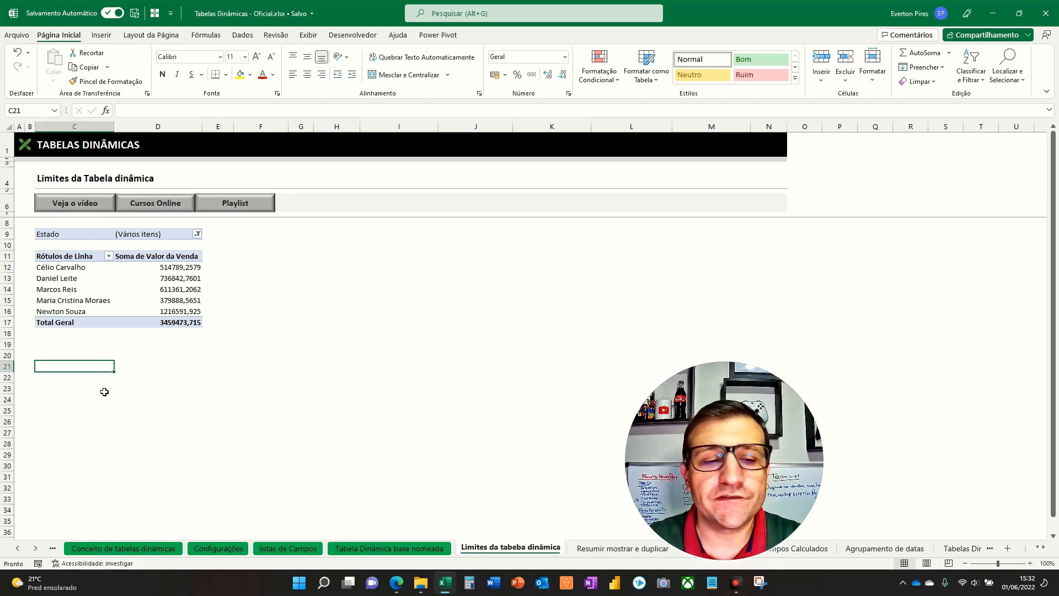
key(F5)
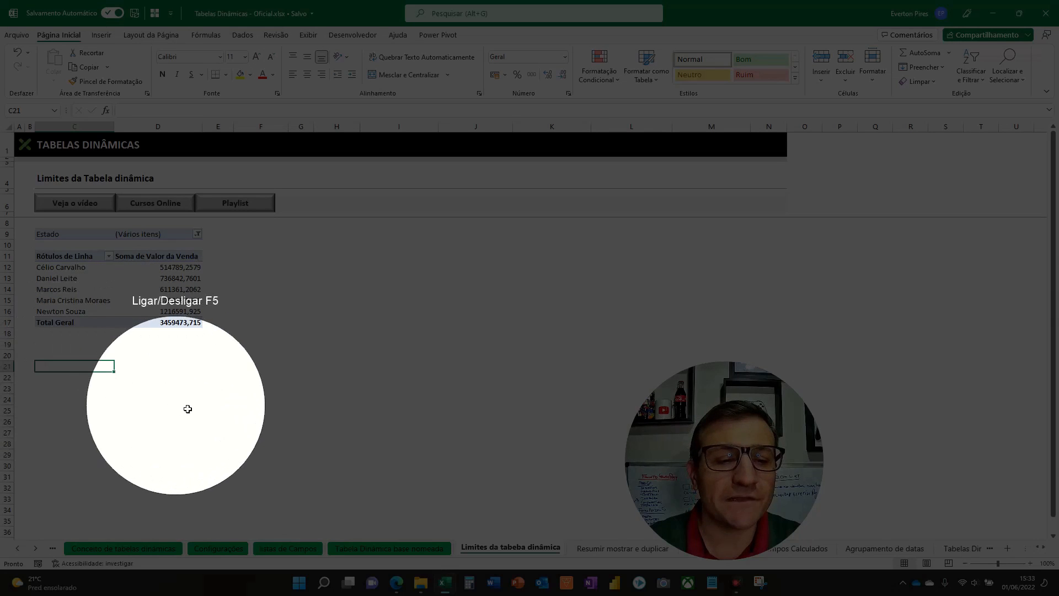
key(F5)
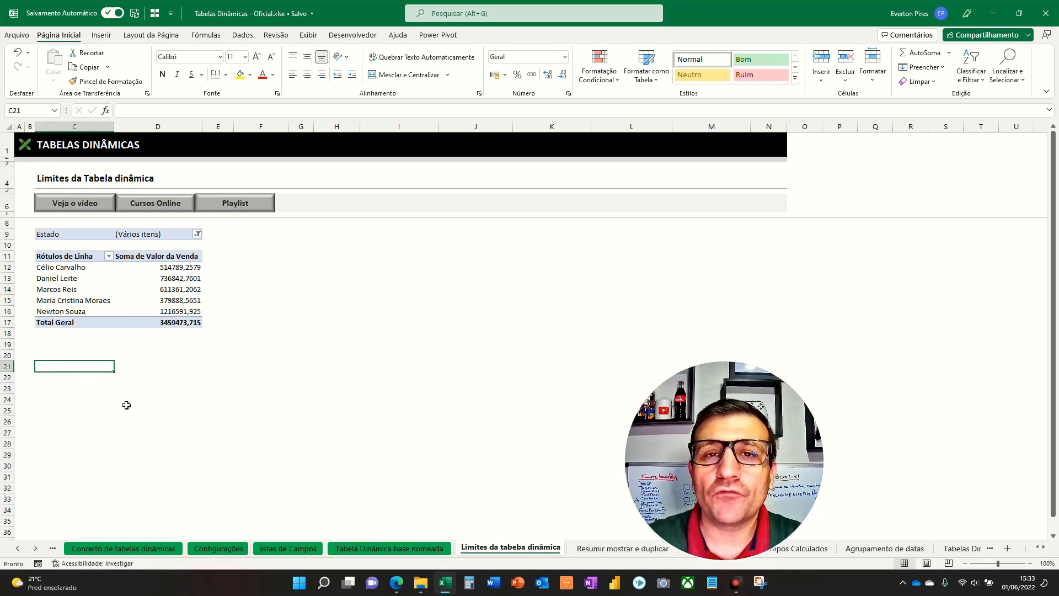
- Duplicate the filtered Vendedor pivot table, including its Estado filter, below the original at cell C20
drag(75, 236, 175, 328)
key(ctrl+c)
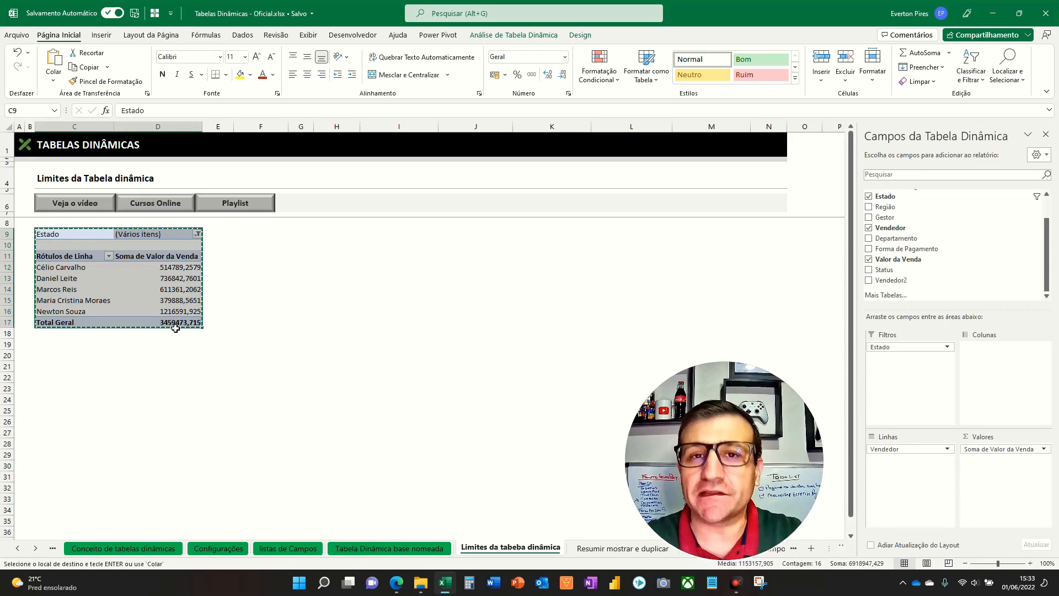
click(41, 357)
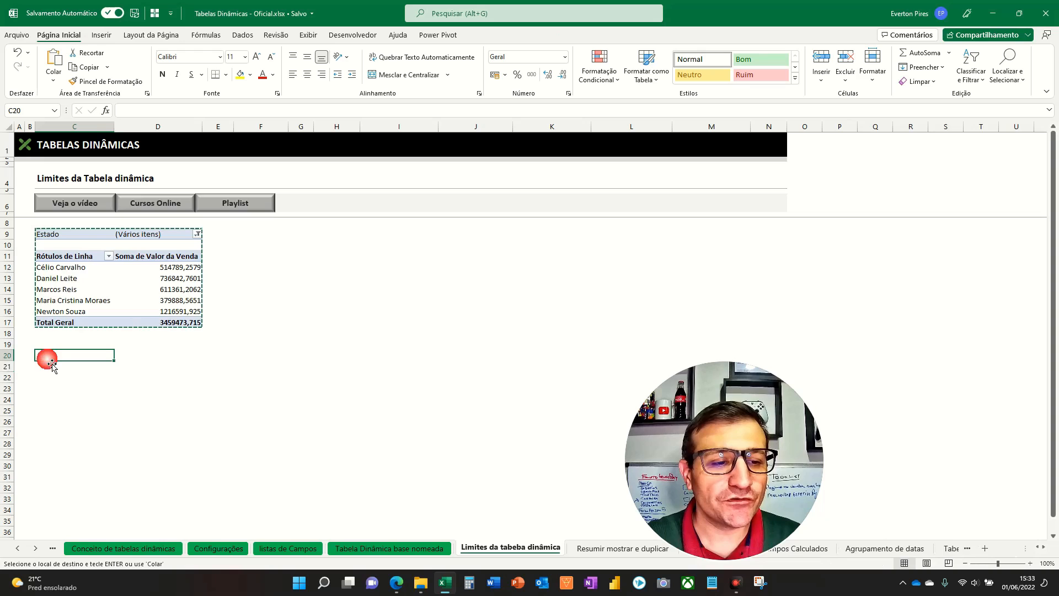
key(ctrl+v)
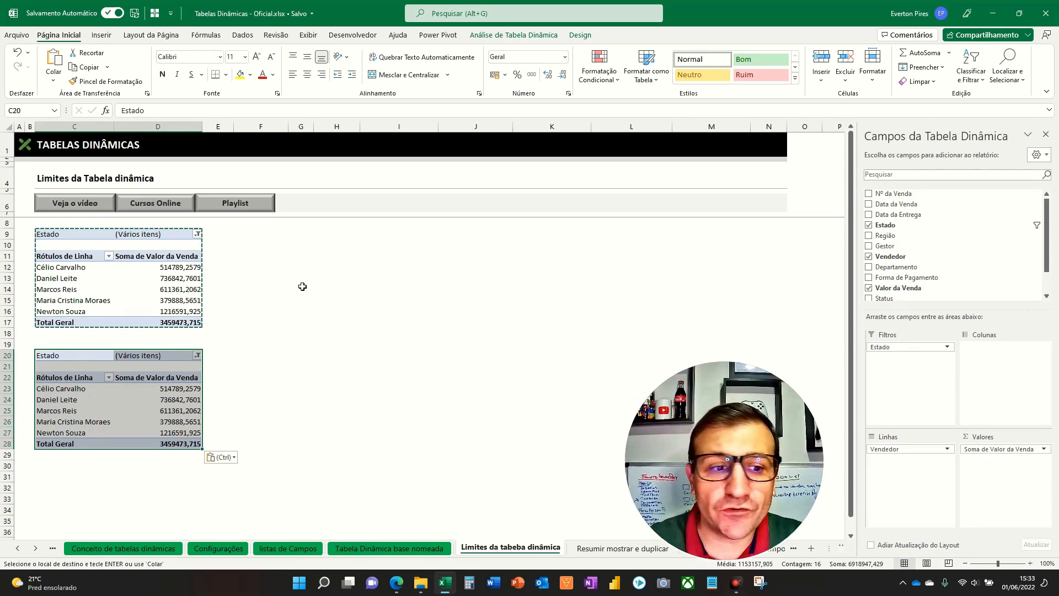
click(305, 333)
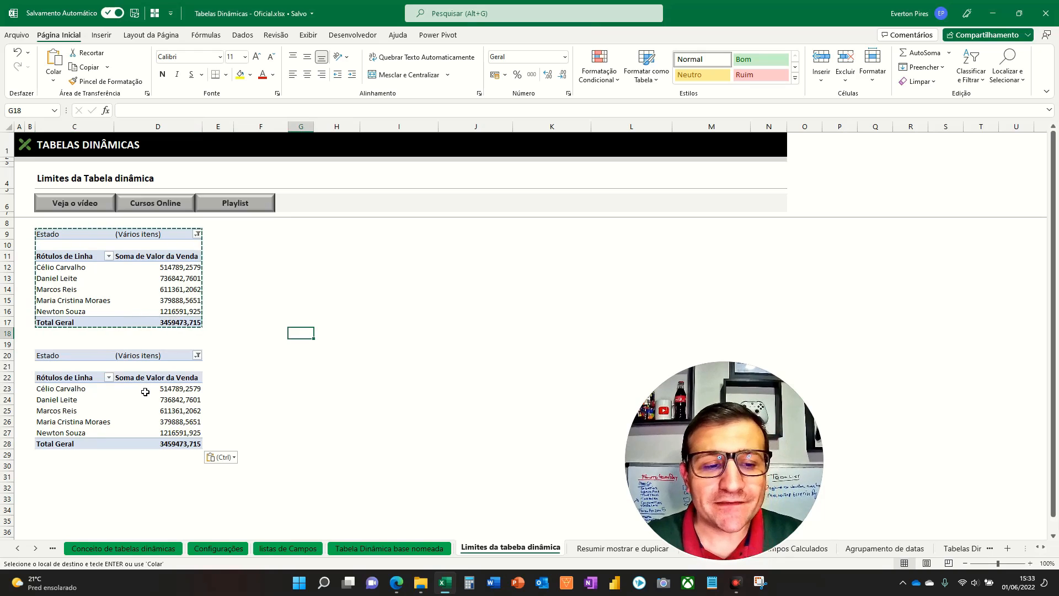
click(145, 391)
key(Escape)
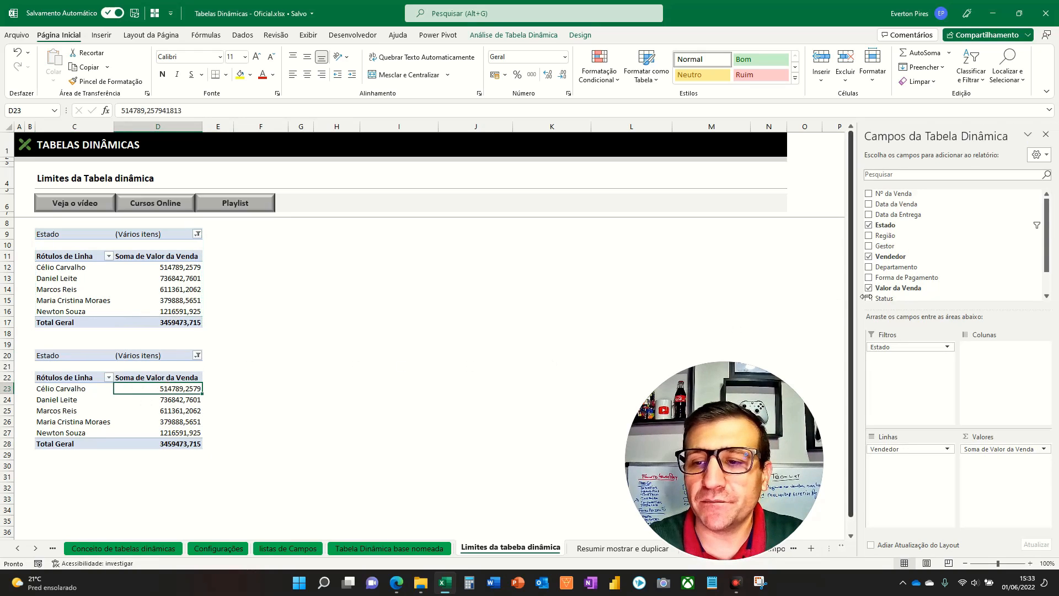
- Replace Vendedor with Departamento as the row field of the lower pivot table and remove its Estado filter field
click(868, 257)
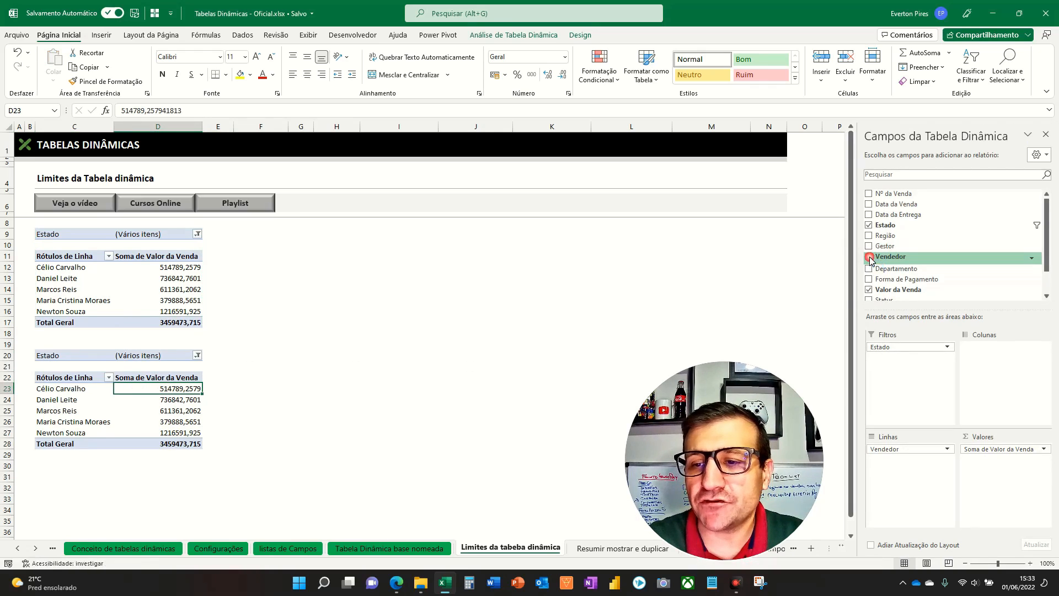
click(869, 225)
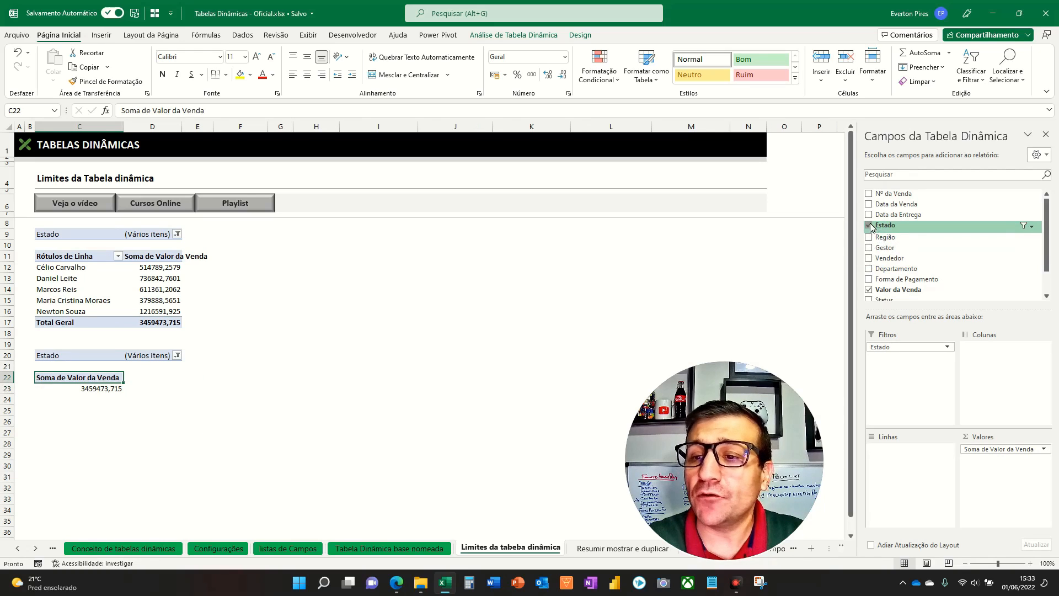
click(869, 268)
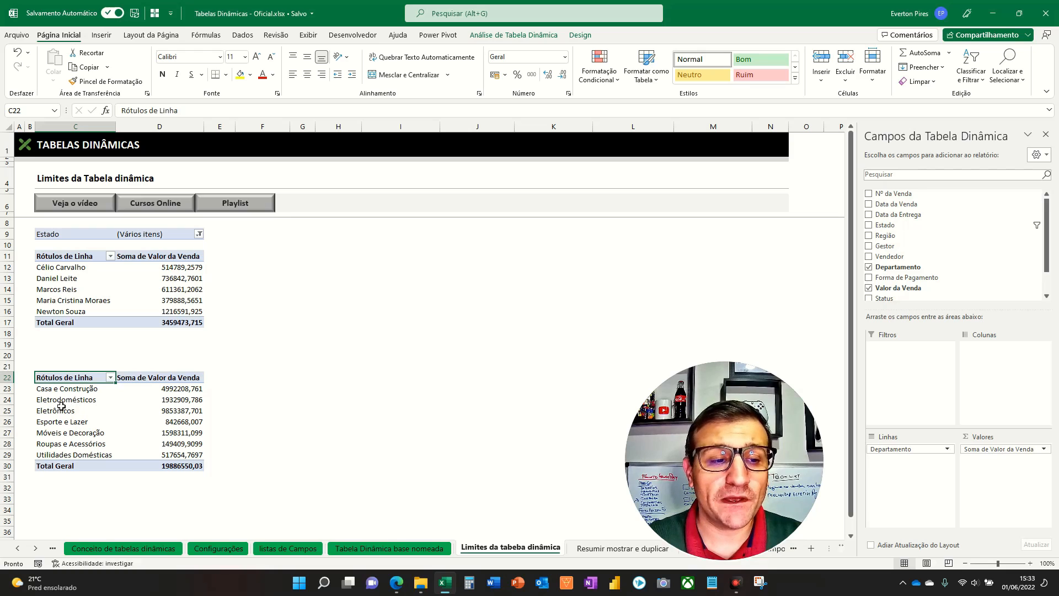
key(F5)
key(F5)
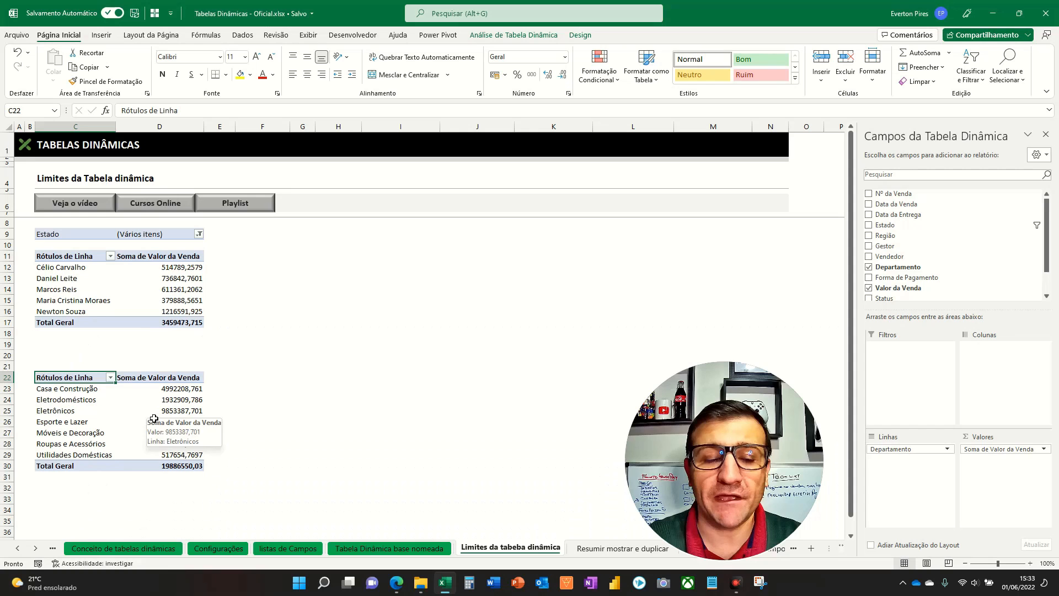
key(F5)
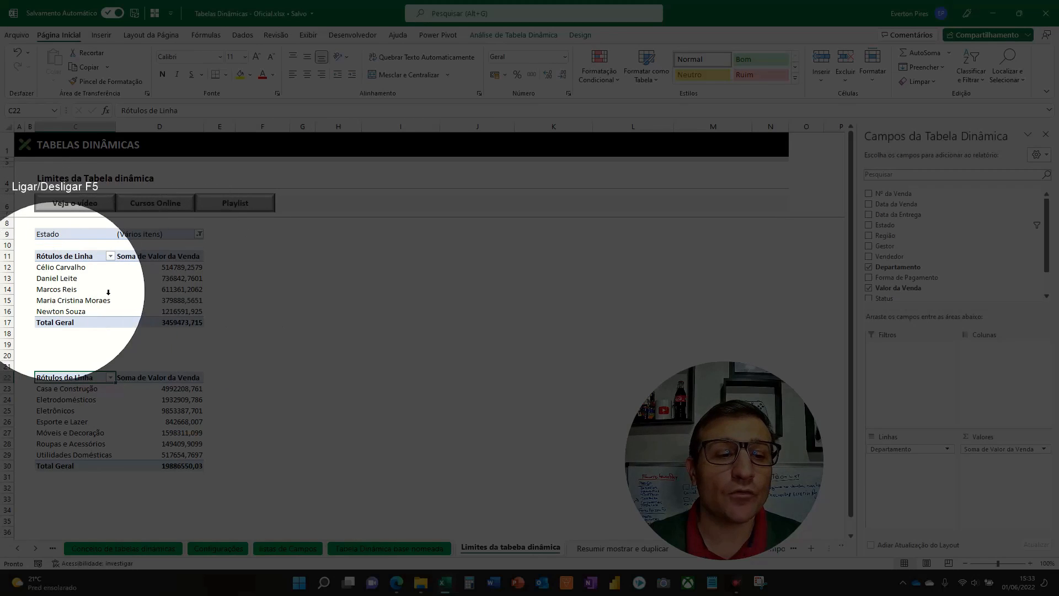
key(F5)
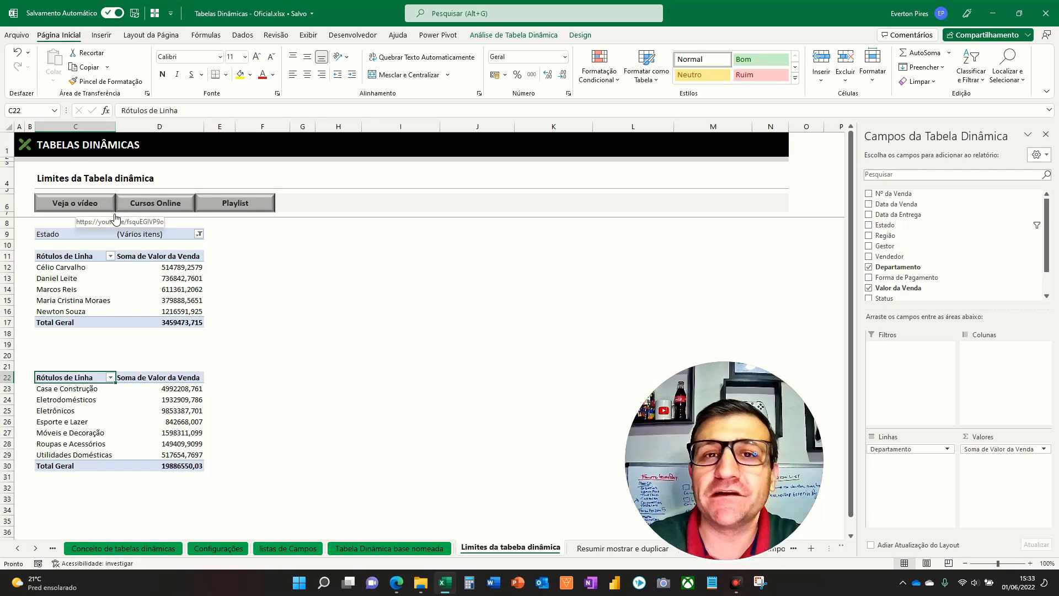
- Try to reset the Estado filter of the upper pivot table to (Tudo) with the Departamento pivot table directly below it
click(199, 234)
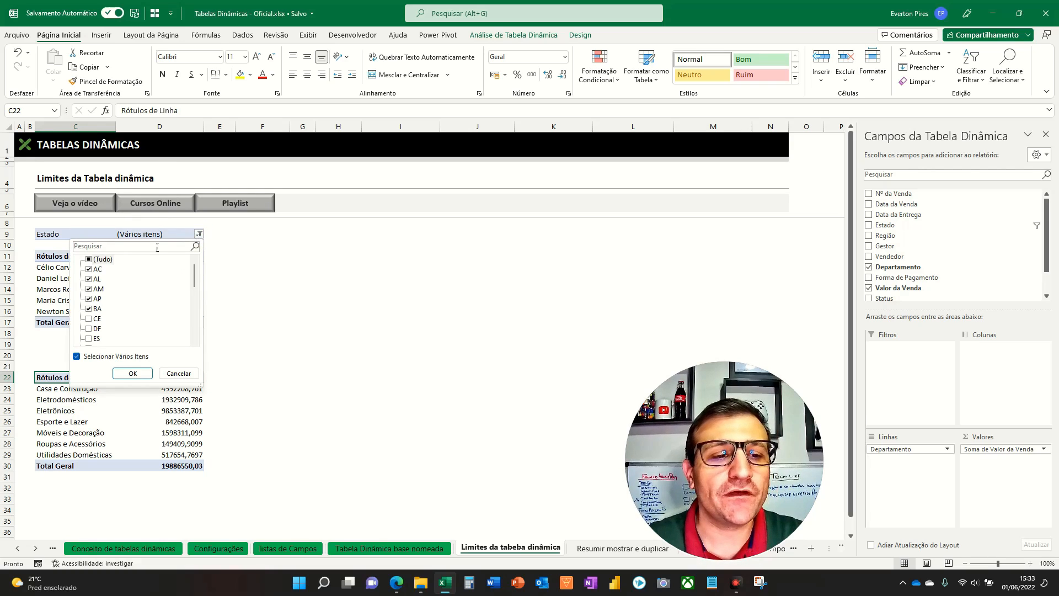
click(91, 260)
click(137, 373)
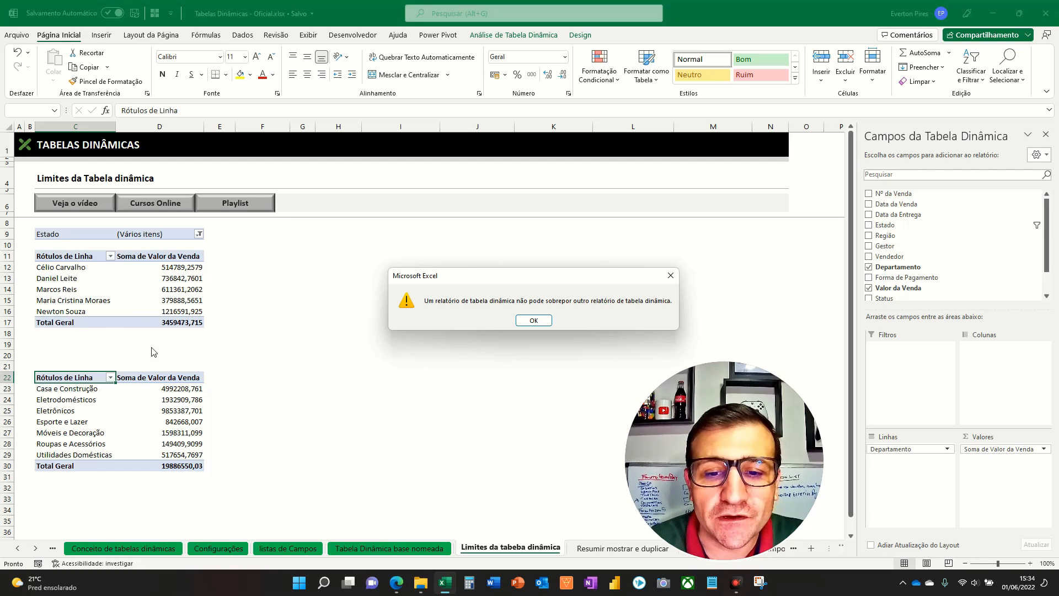
click(533, 322)
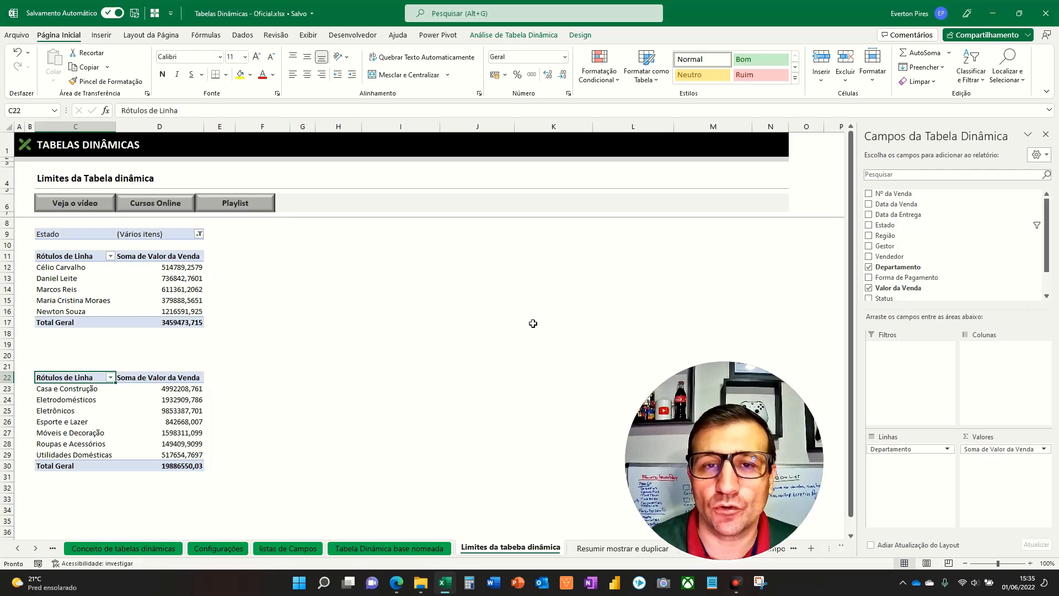
- Move the Departamento pivot table from below the Vendedor pivot table to cell H9 beside it
drag(83, 379, 181, 467)
key(ctrl+c)
click(282, 233)
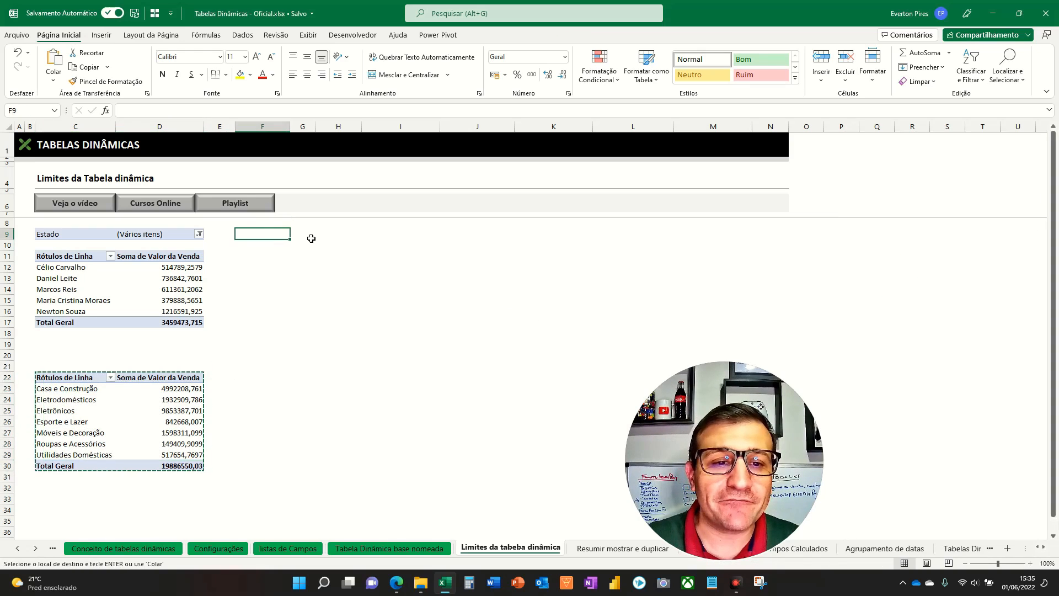
click(330, 236)
key(ctrl+v)
click(283, 382)
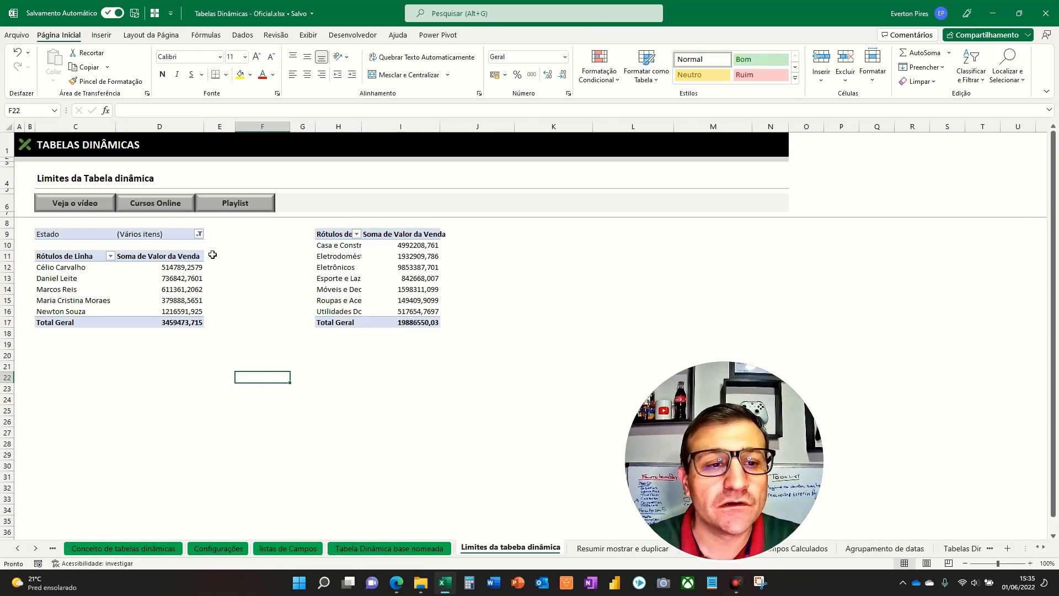
- Set the Estado report filter of the Vendedor pivot table to (Tudo)
click(198, 233)
click(88, 259)
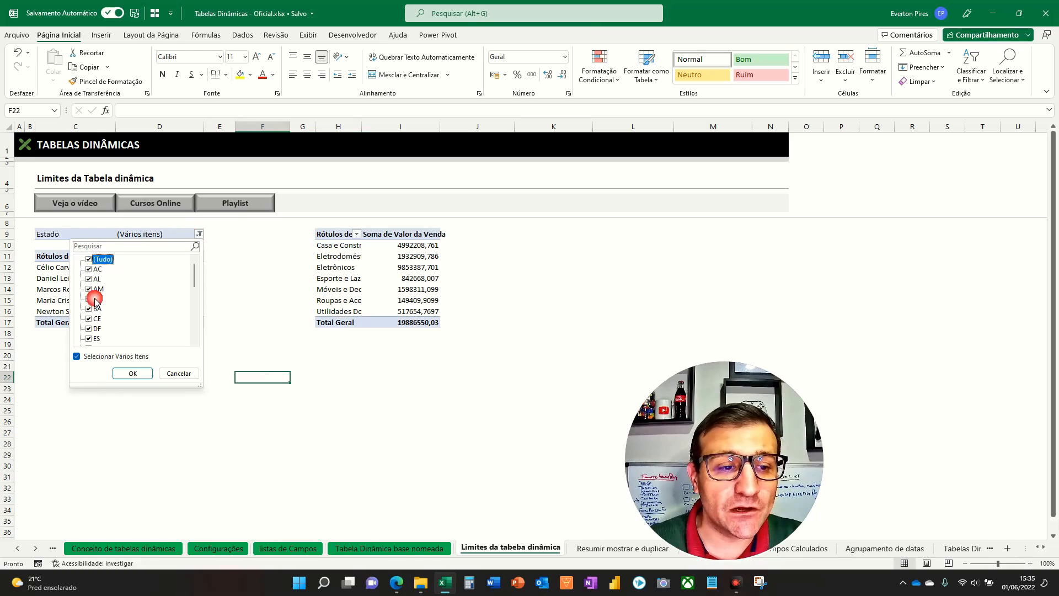
click(132, 373)
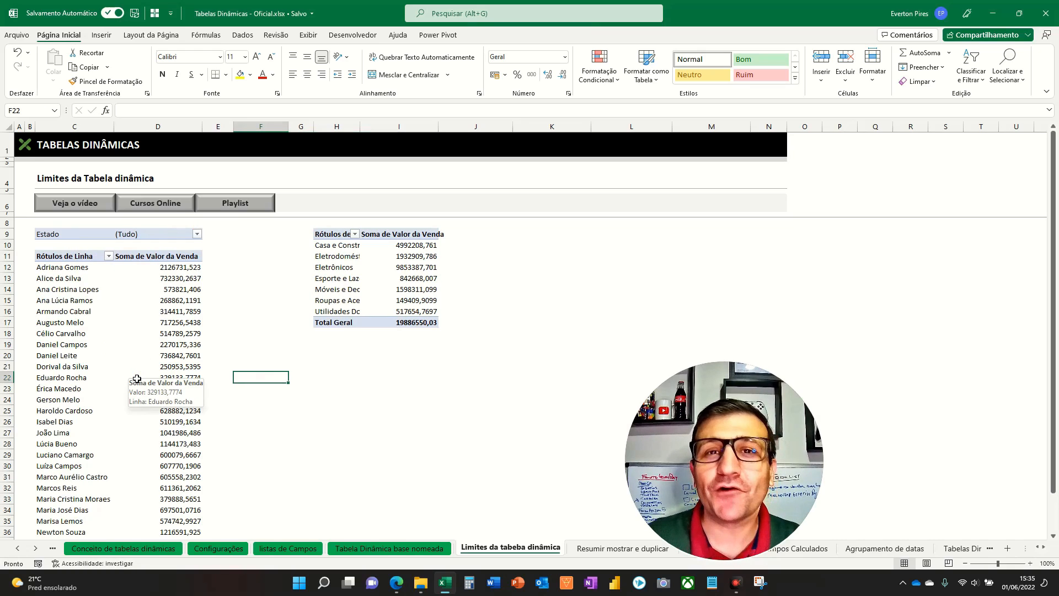
click(131, 311)
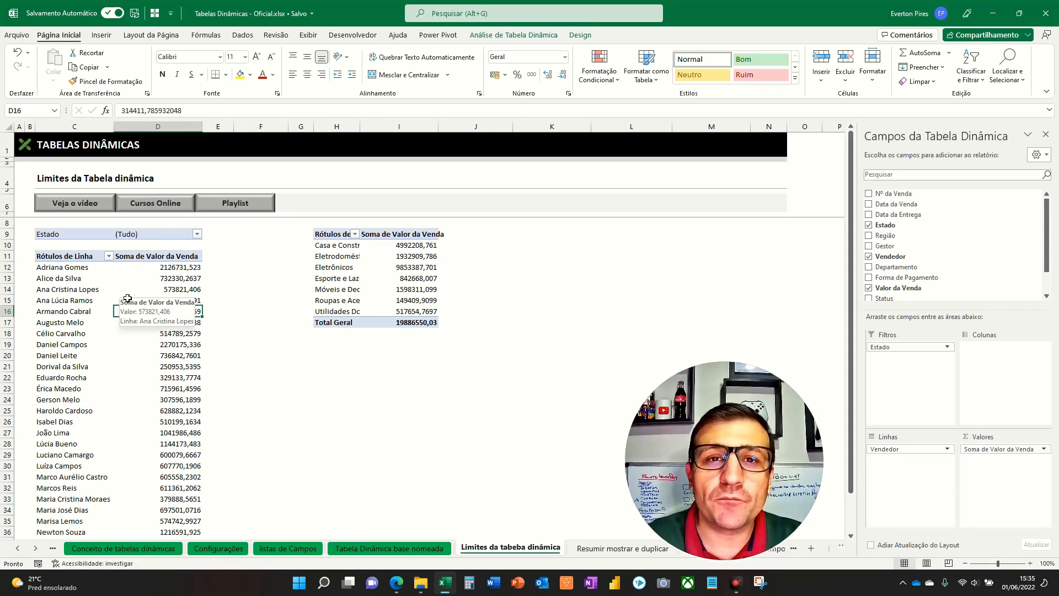
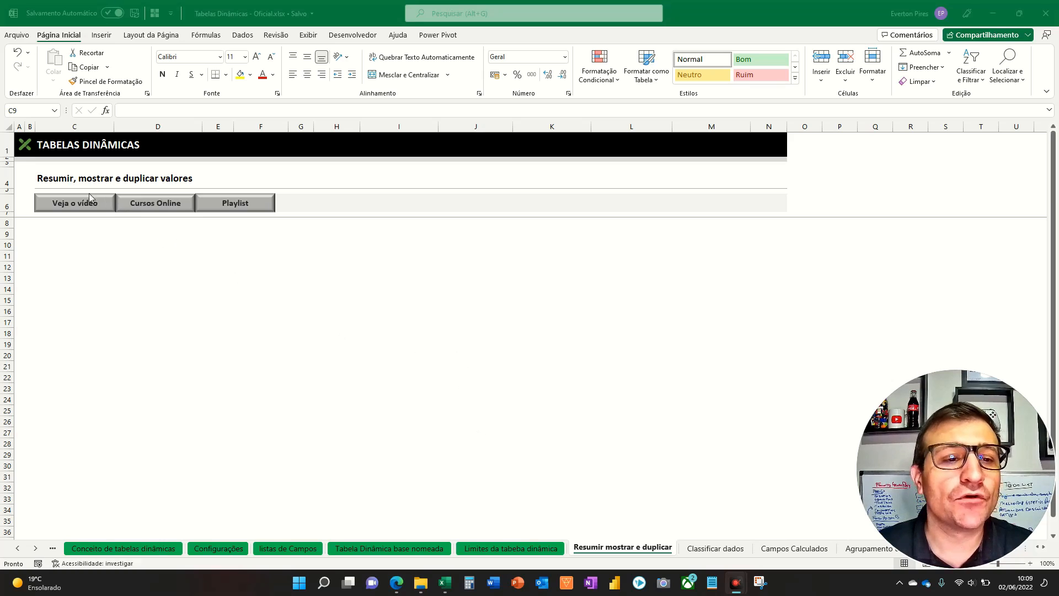
key(F5)
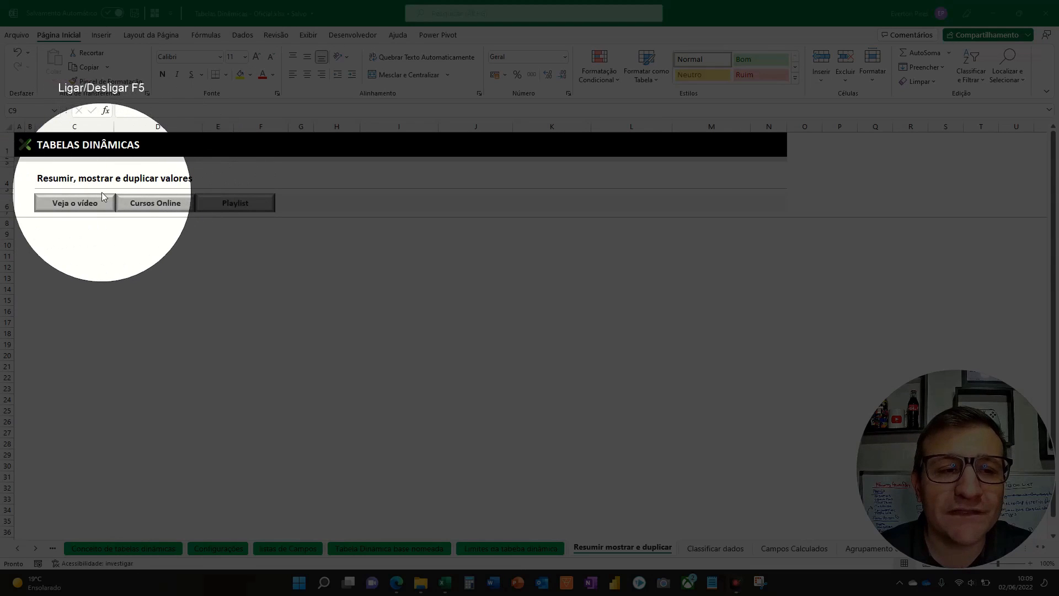
key(F5)
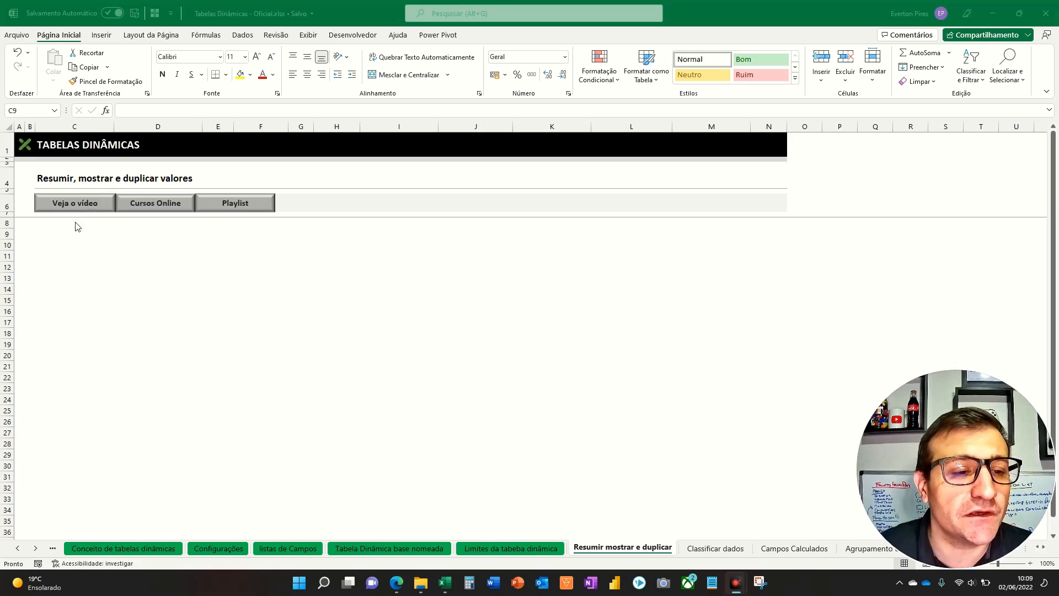
- Create a pivot table at cell C9 of the Resumir mostrar e duplicar sheet, using =base_vendas as the source
click(63, 236)
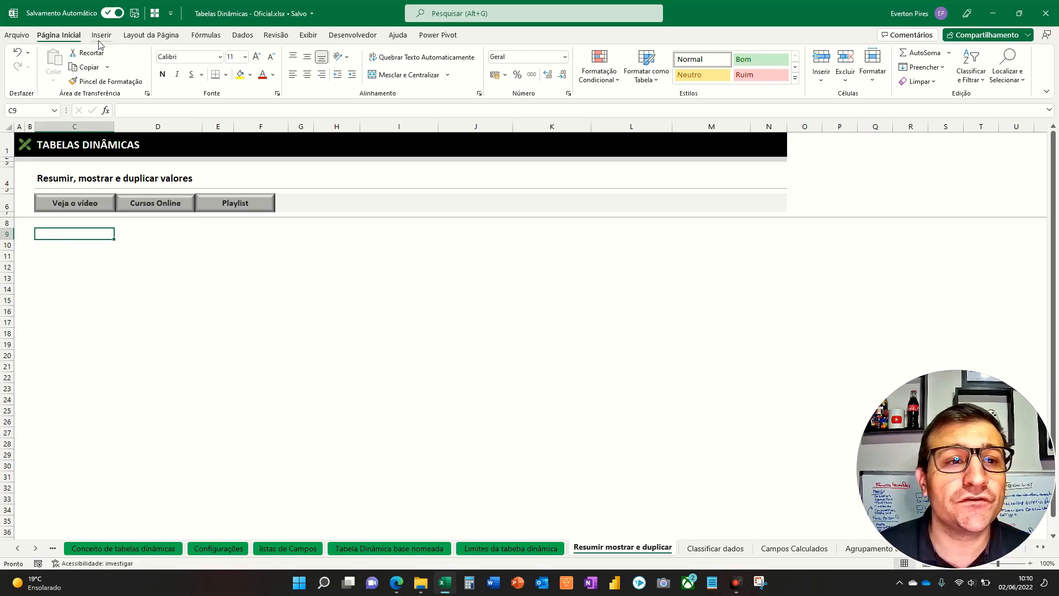
click(101, 36)
click(31, 59)
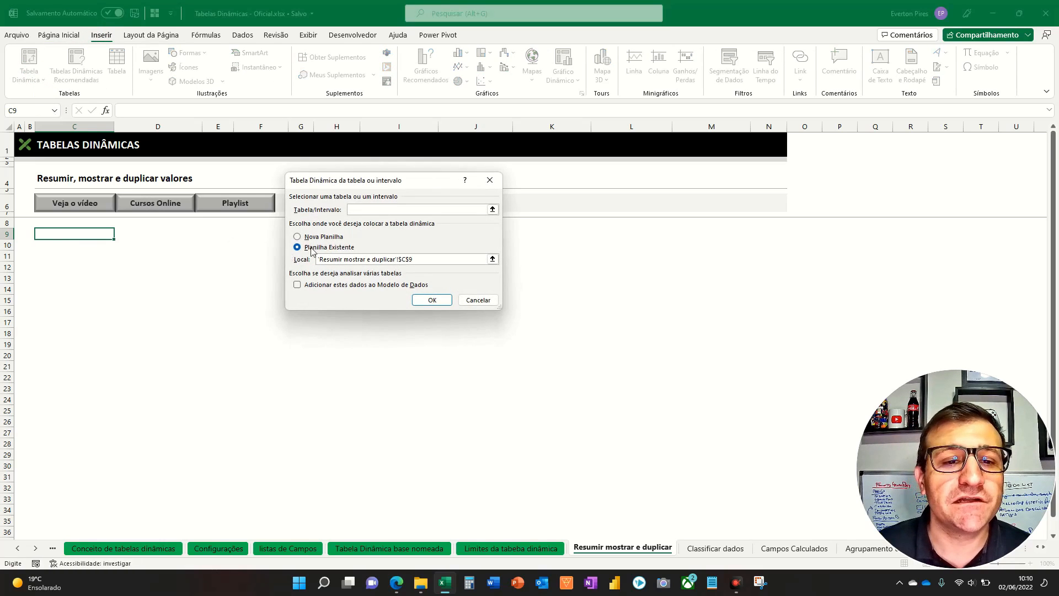
text(=base_vendas)
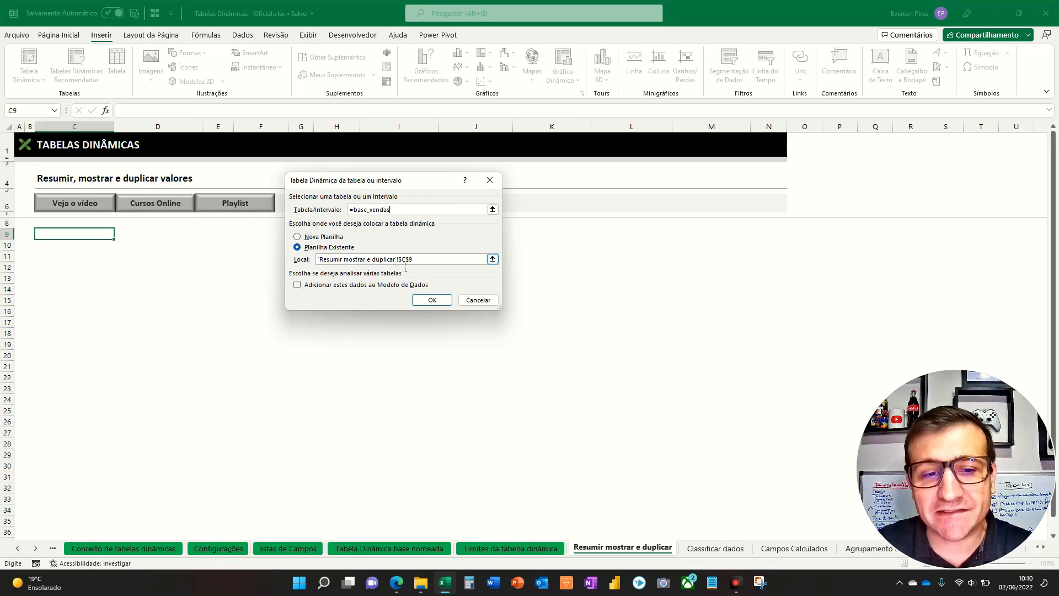
click(432, 300)
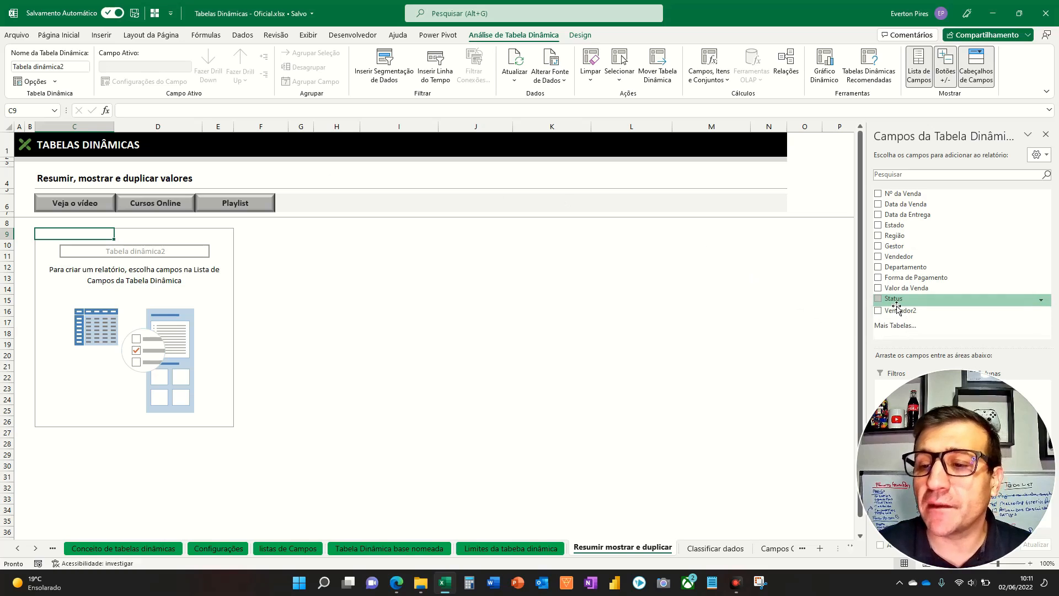
key(ctrl+2)
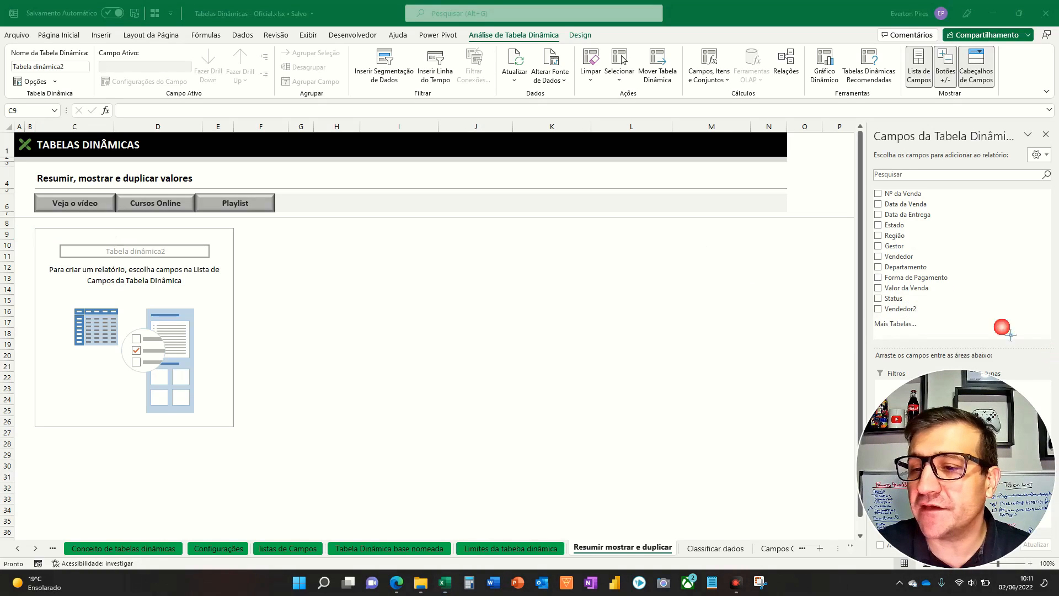
mouse_move(752, 241)
mouse_down()
mouse_move(853, 303)
mouse_move(884, 279)
mouse_move(876, 257)
mouse_up()
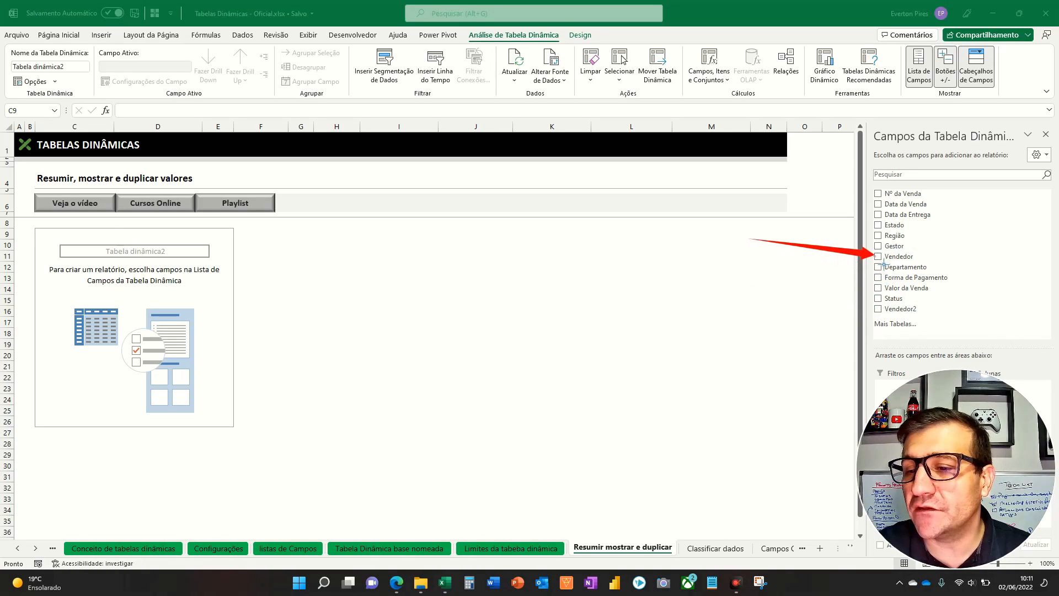
key(Escape)
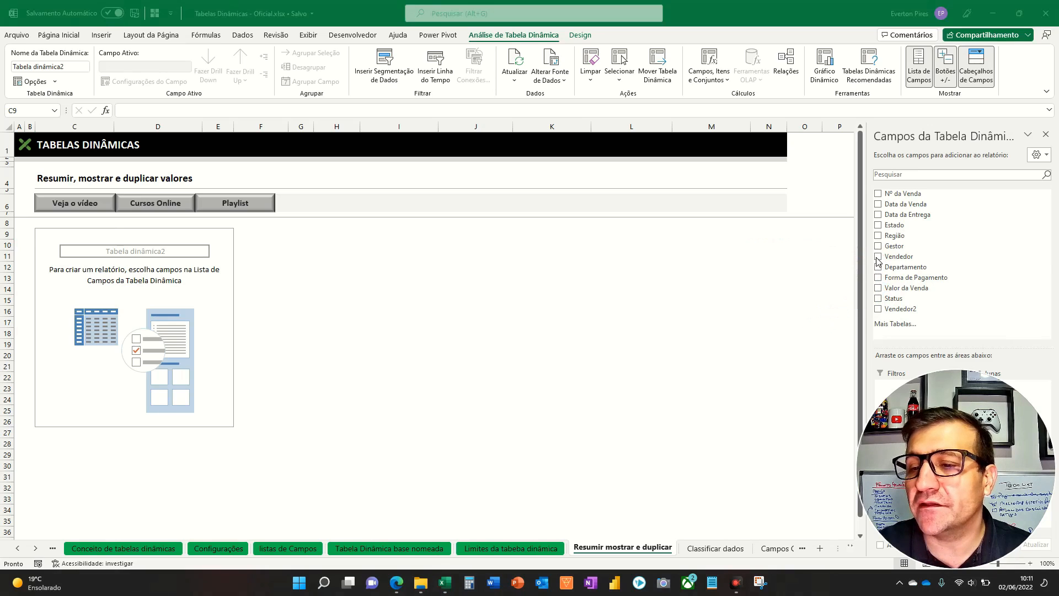
- Add Vendedor as the row field and Valor da Venda as the summed value of the pivot table at C9
click(878, 257)
click(877, 289)
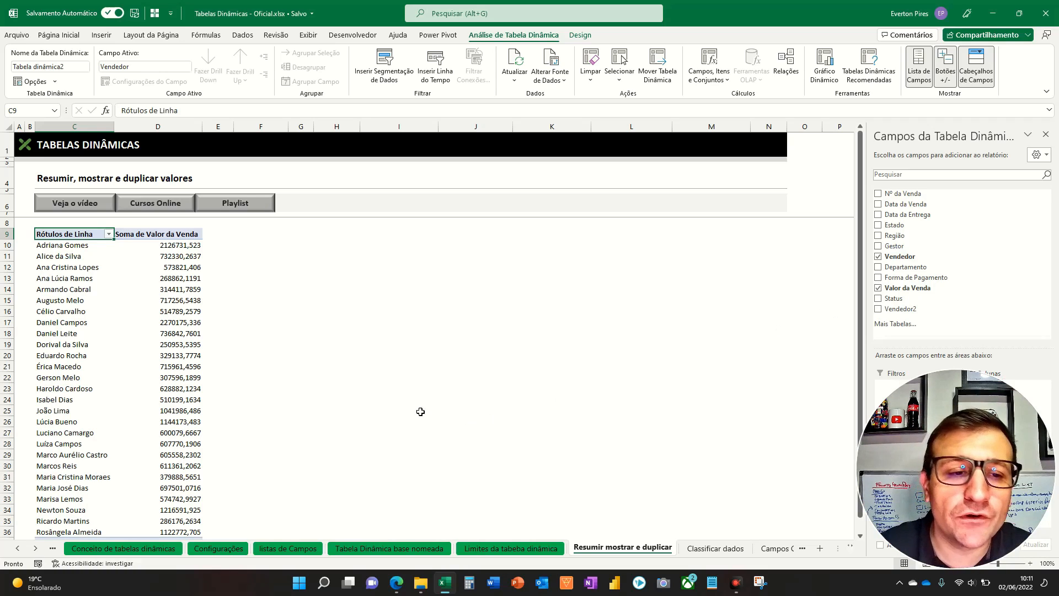
- Format the whole Soma de Valor da Venda column, including the total, with thousands separators and two decimal places
click(175, 236)
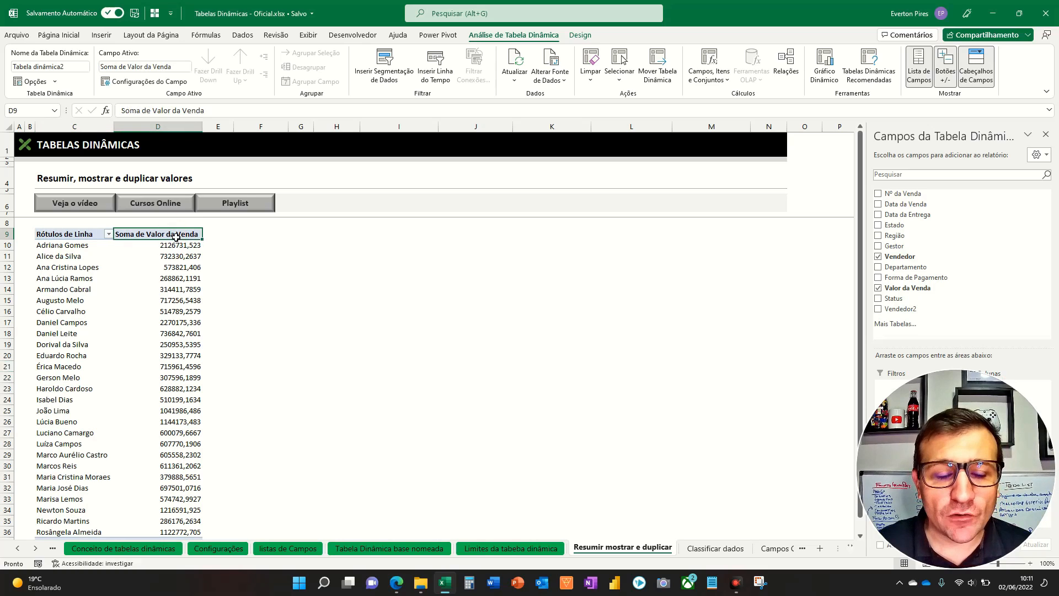
key(ctrl+shift+Down)
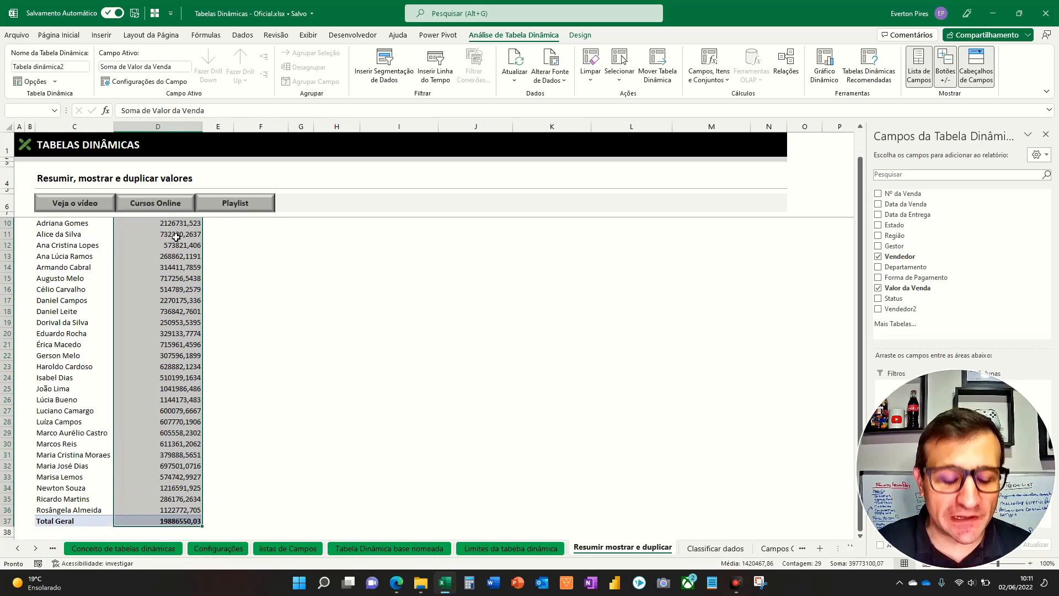
key(ctrl+shift+1)
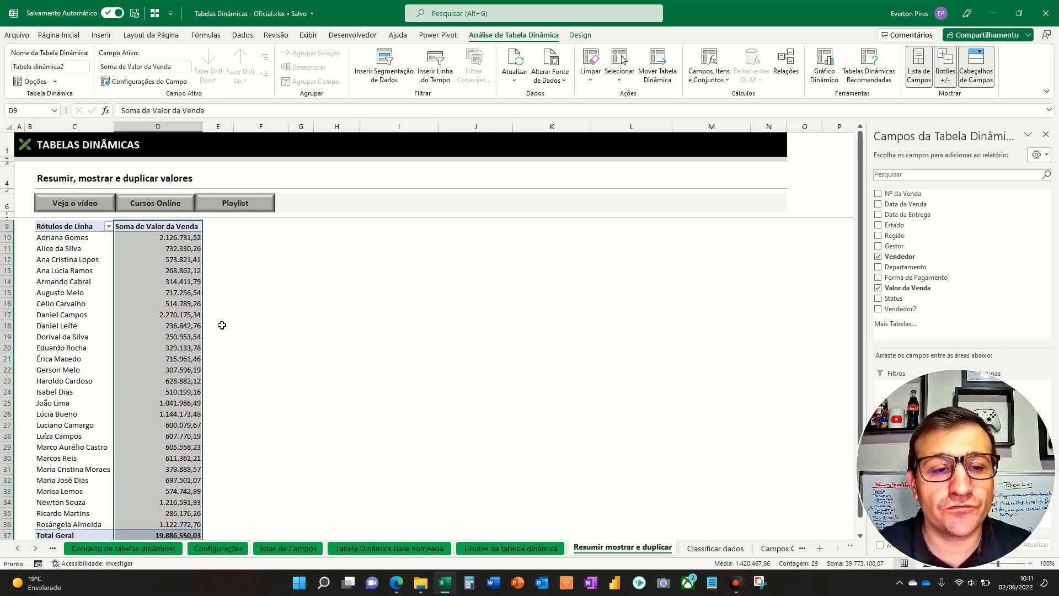
scroll(219, 326, up, 1)
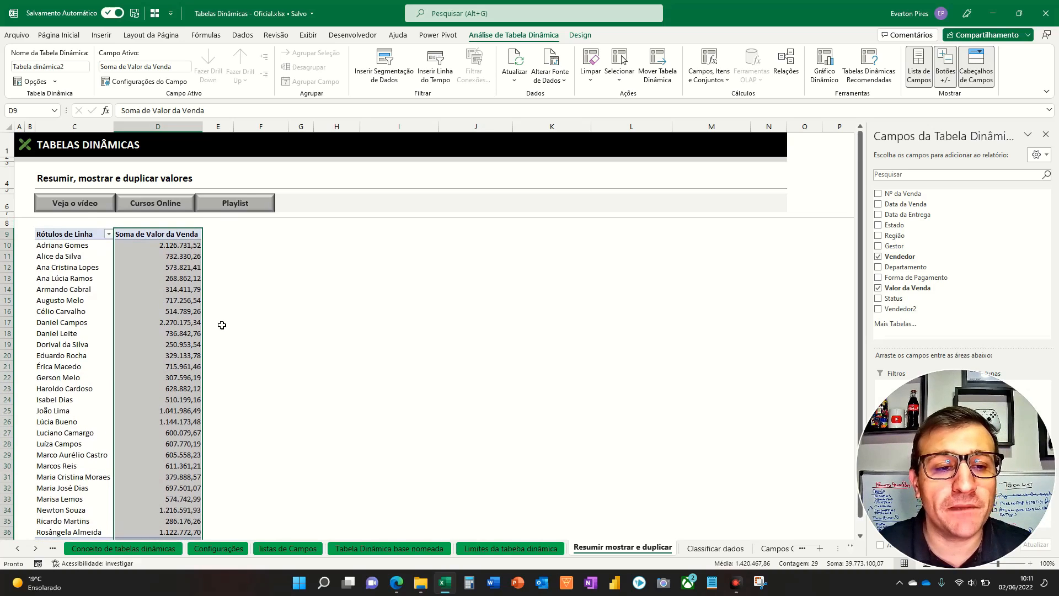
- Summarize the Valor da Venda field of the pivot table by Contagem
click(159, 278)
right_click(160, 271)
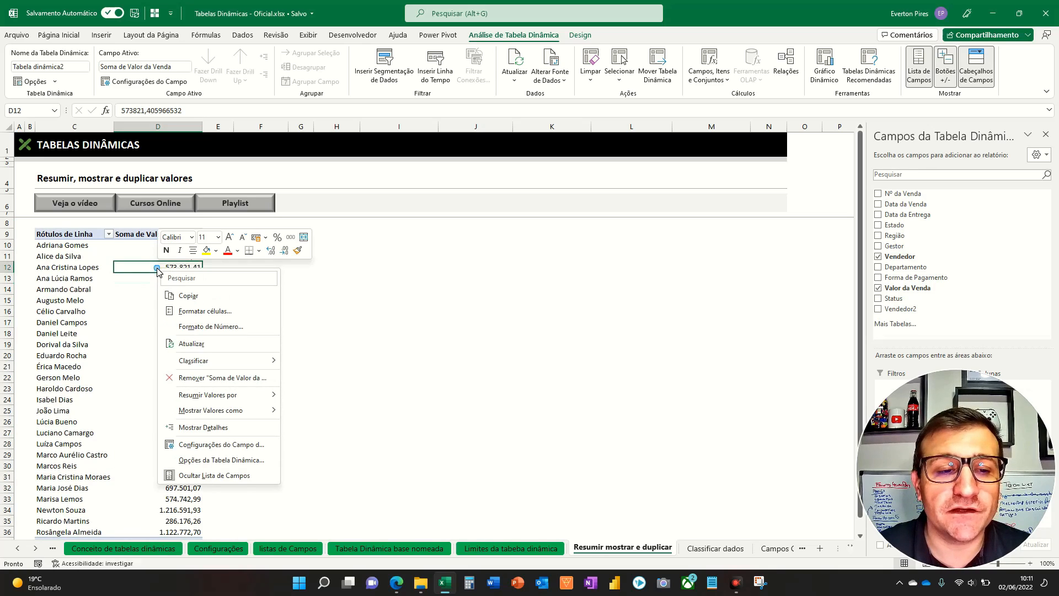
mouse_move(203, 398)
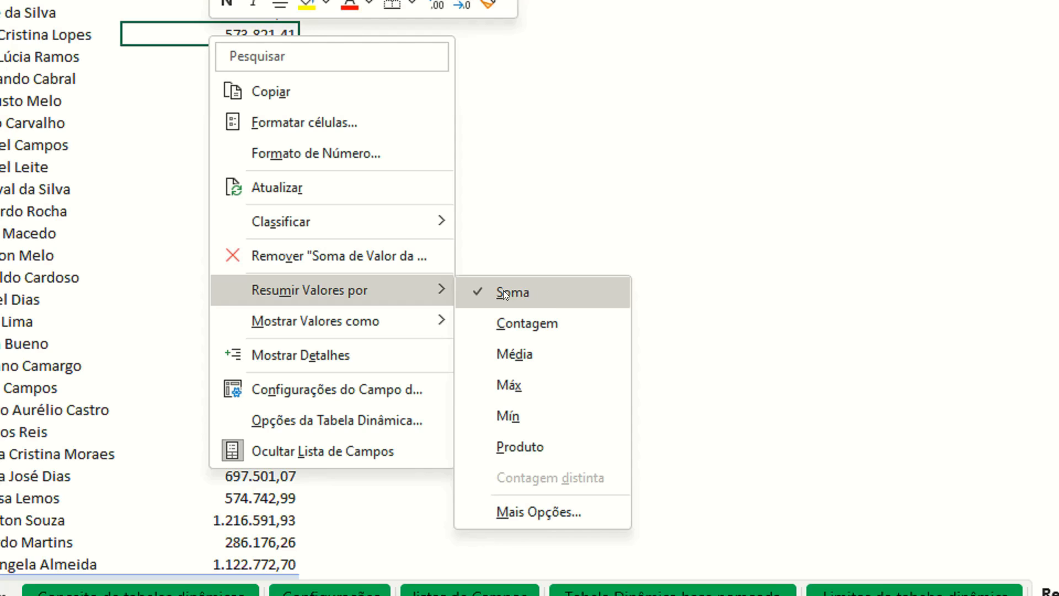
click(526, 322)
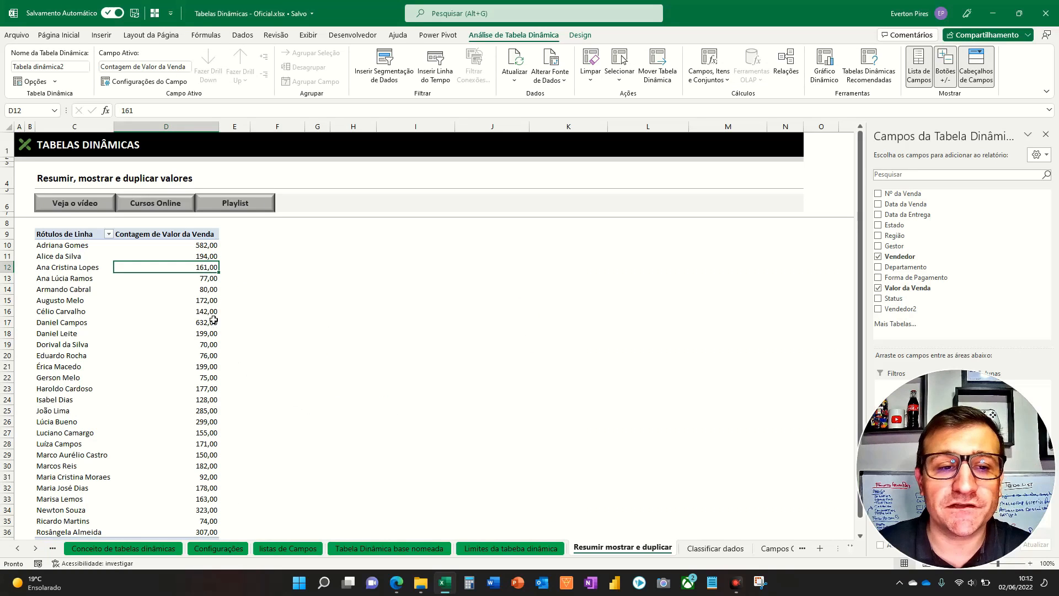
click(208, 246)
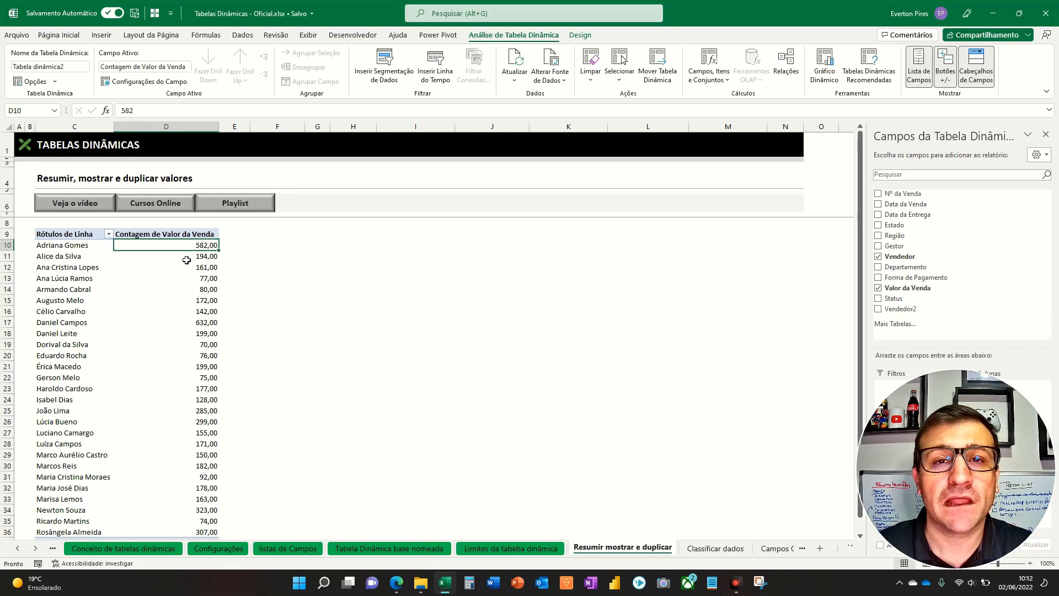
key(F5)
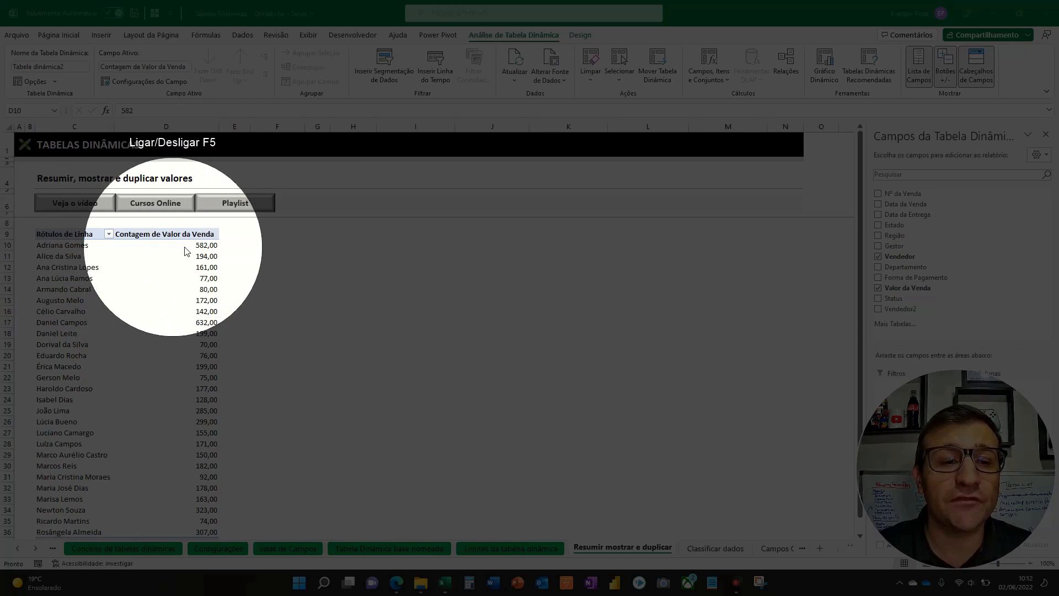
key(F5)
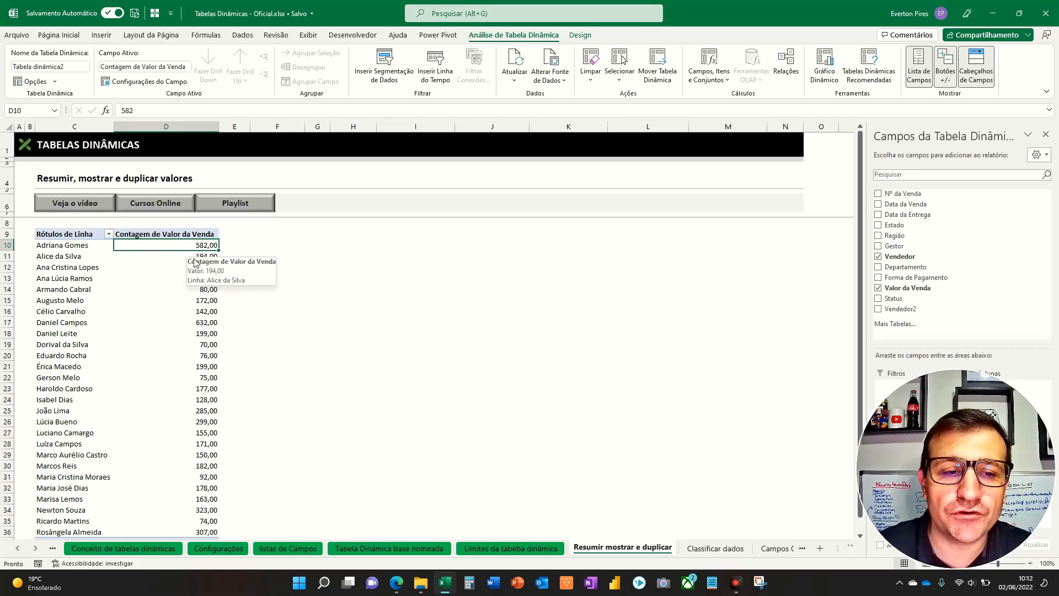
- Switch the Valor da Venda summary calculation back to Soma
right_click(195, 257)
mouse_move(306, 381)
click(346, 382)
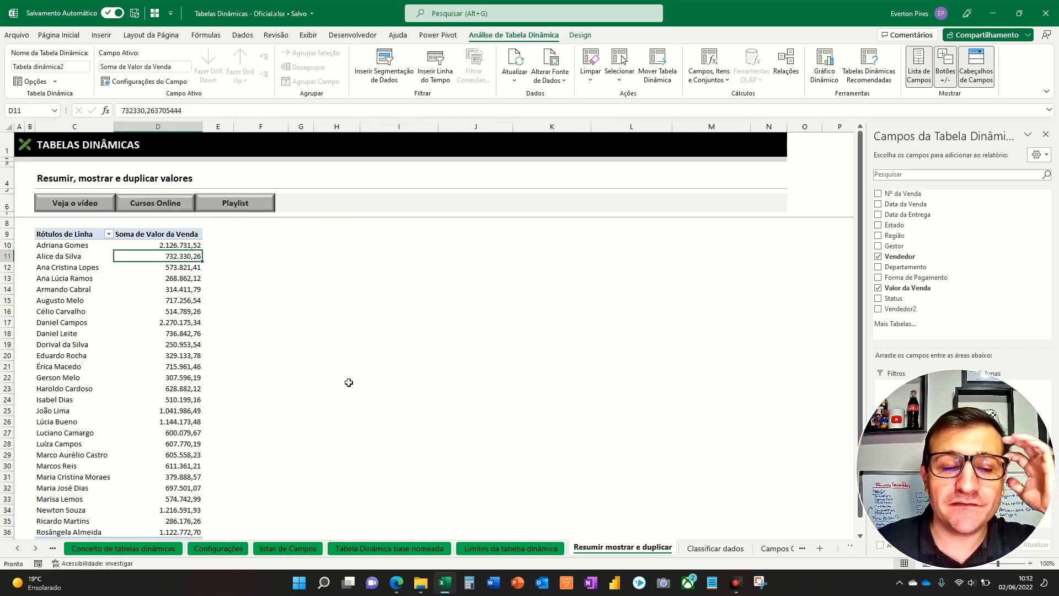
- Review the available summary functions in the value field settings of Soma de Valor da Venda, leaving them without changes
drag(977, 425, 763, 374)
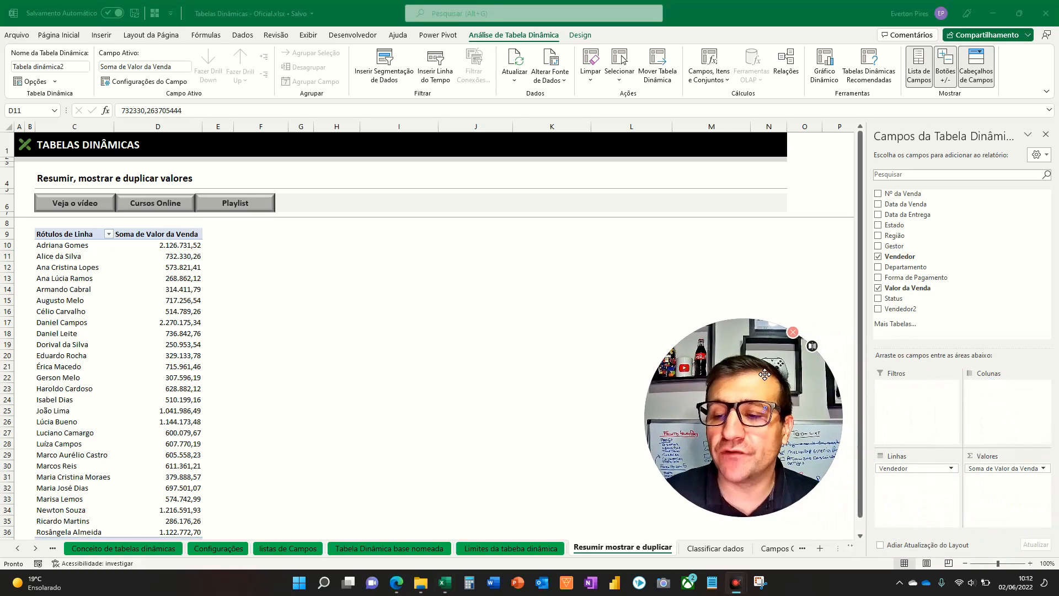
key(F5)
key(F5)
click(1005, 469)
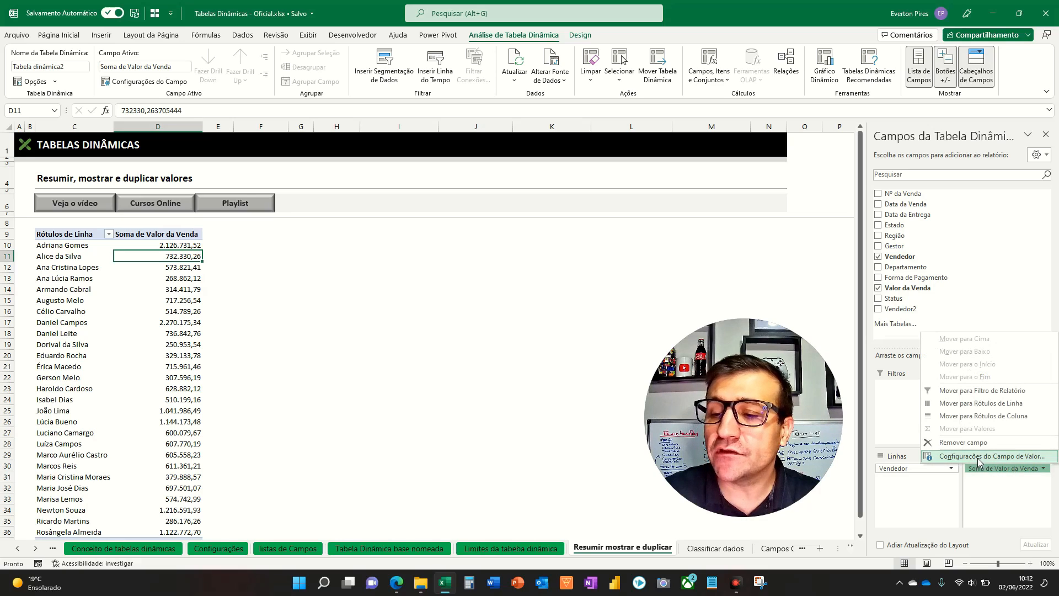
click(977, 457)
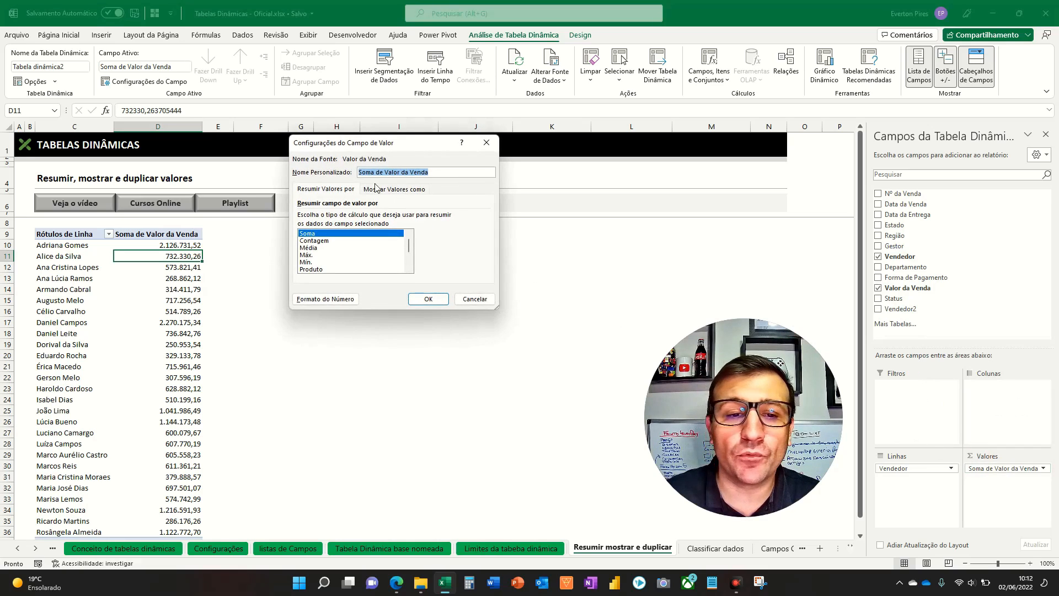
key(F5)
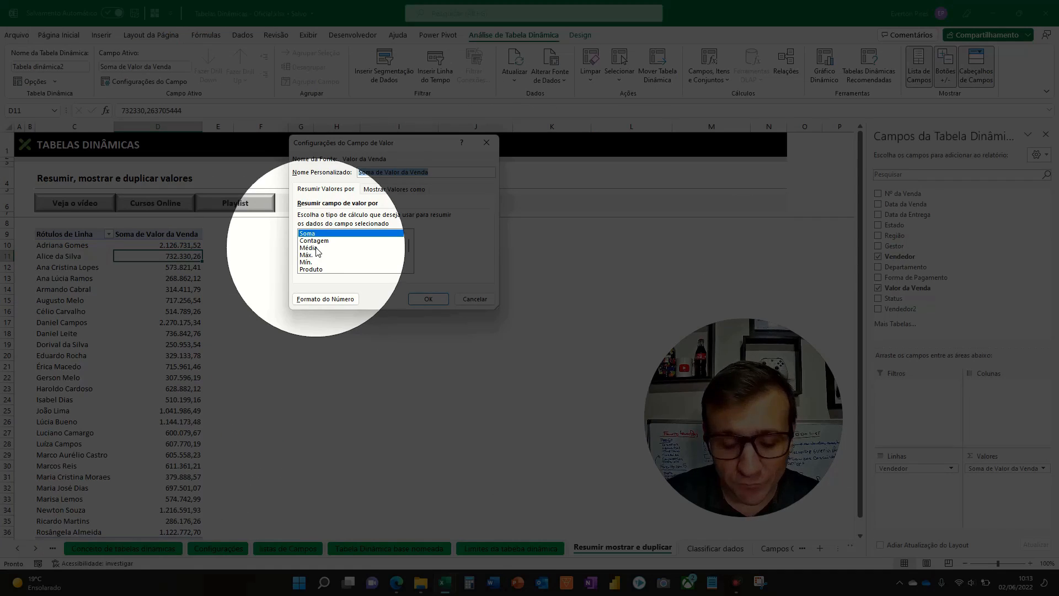
key(F5)
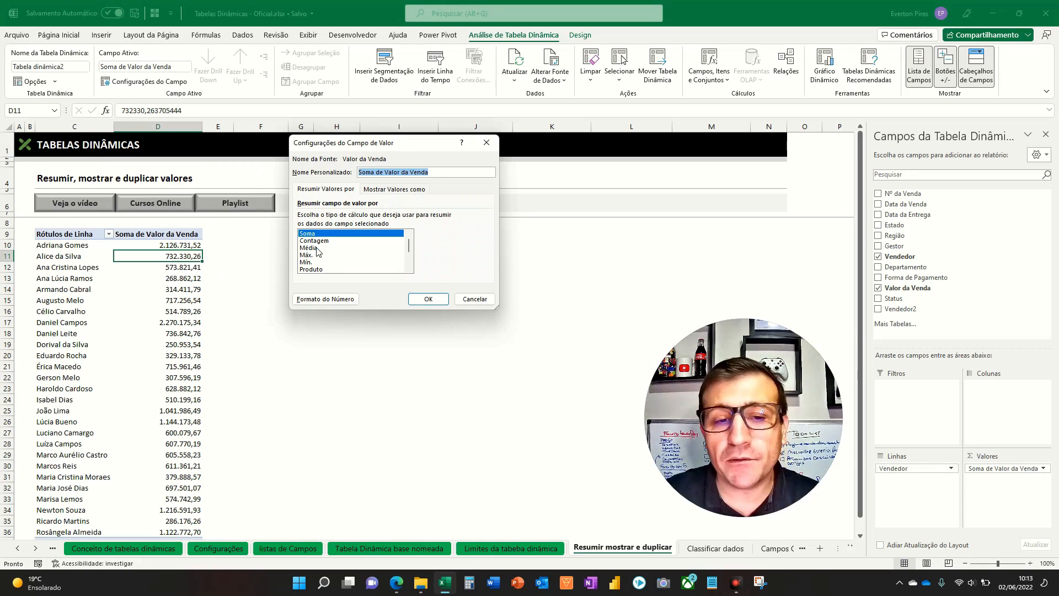
click(475, 299)
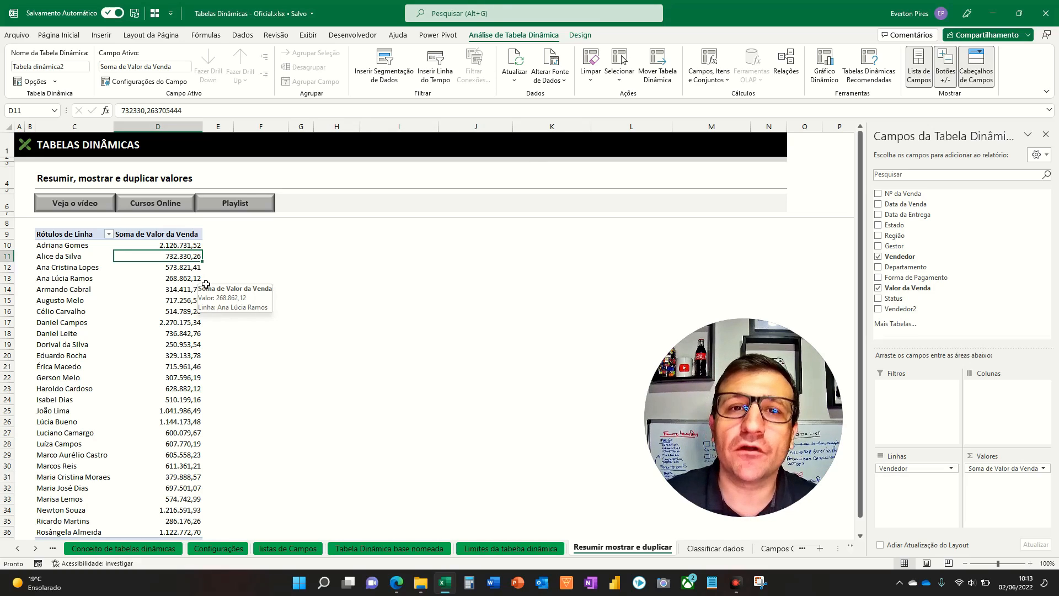
- Examine the Mostrar Valores como calculation options offered for the Soma de Valor da Venda column
right_click(187, 257)
right_click(155, 295)
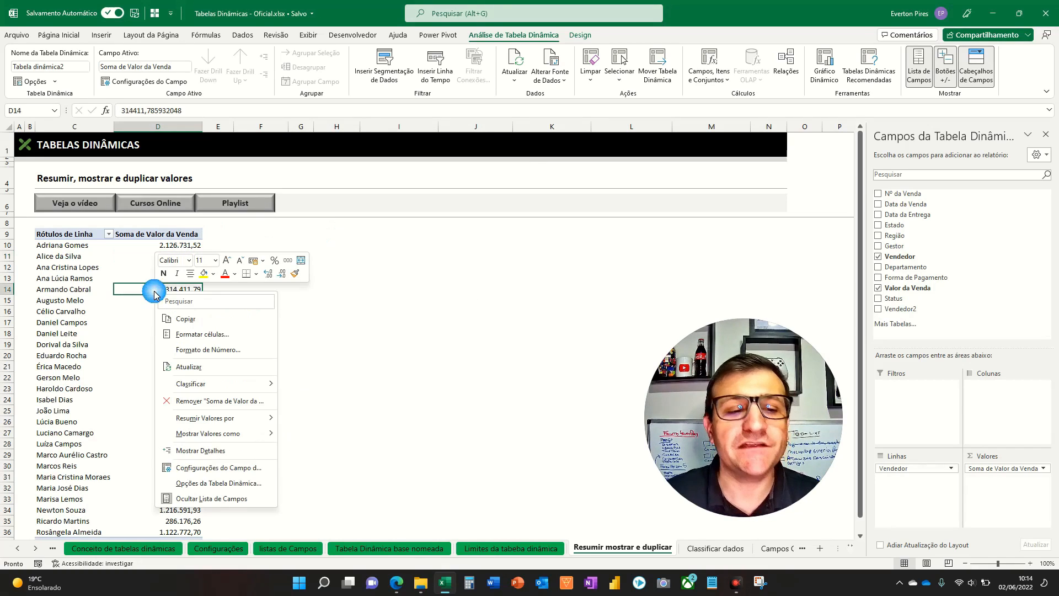
key(F5)
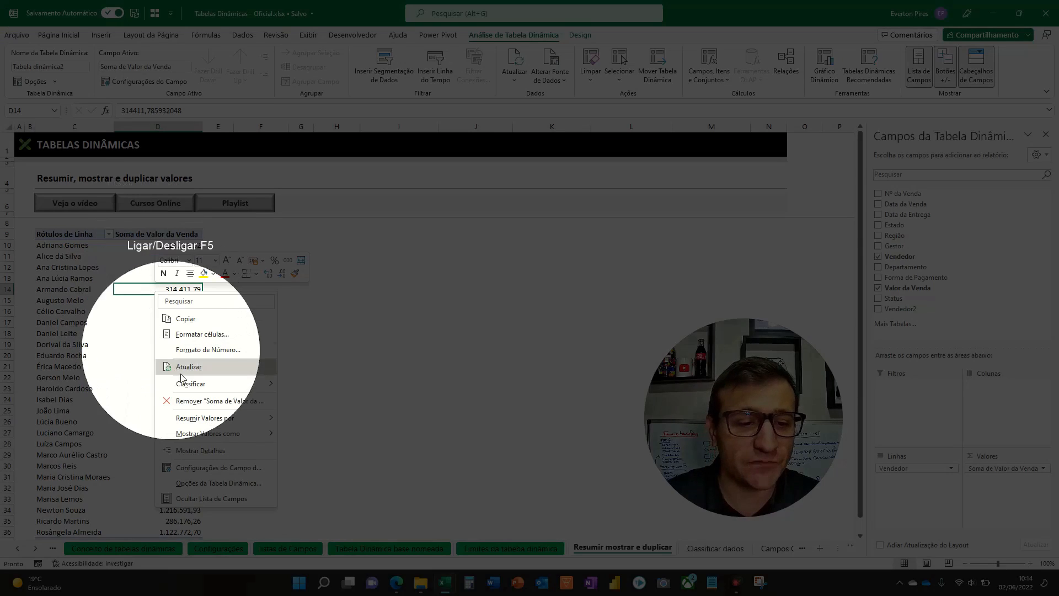
mouse_move(194, 434)
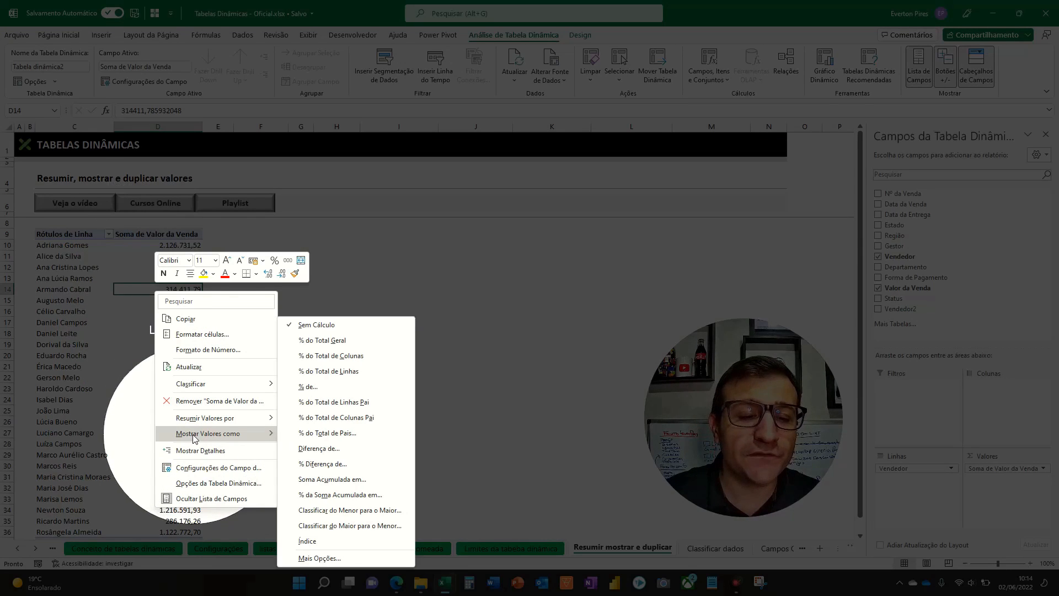
key(F5)
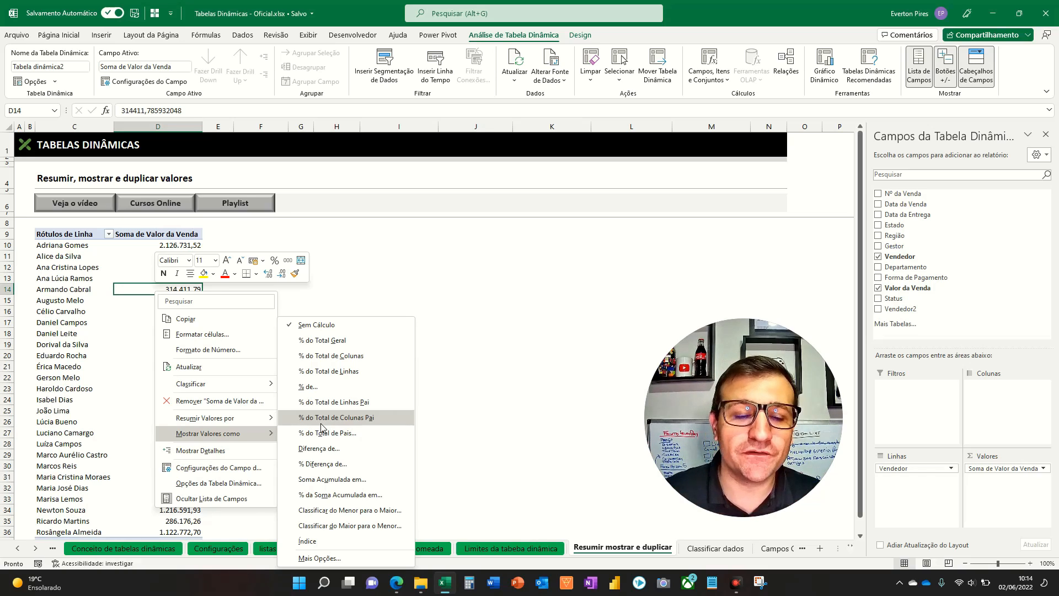
click(447, 335)
key(F5)
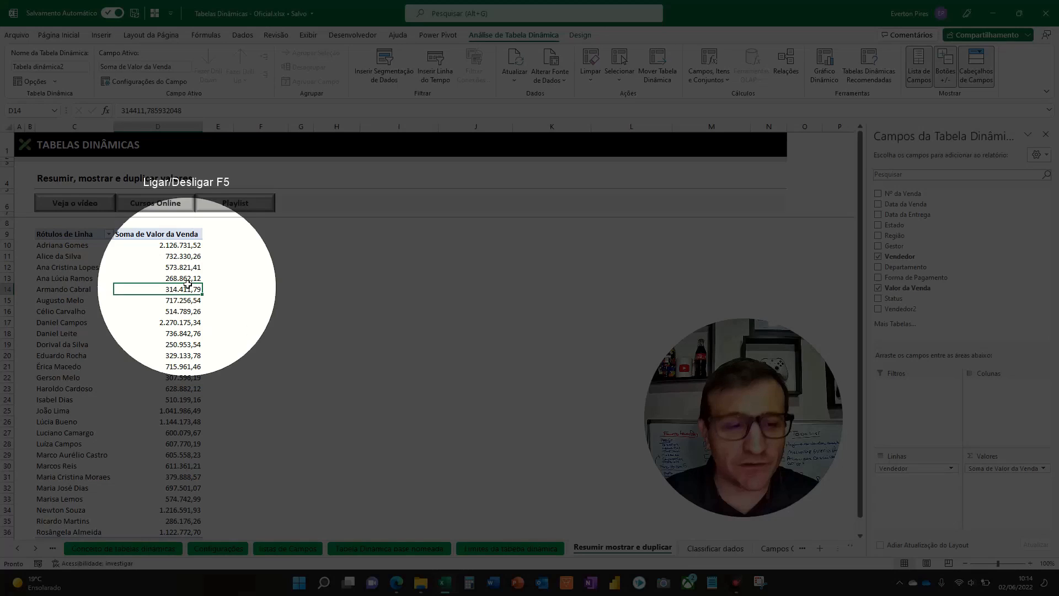
key(F5)
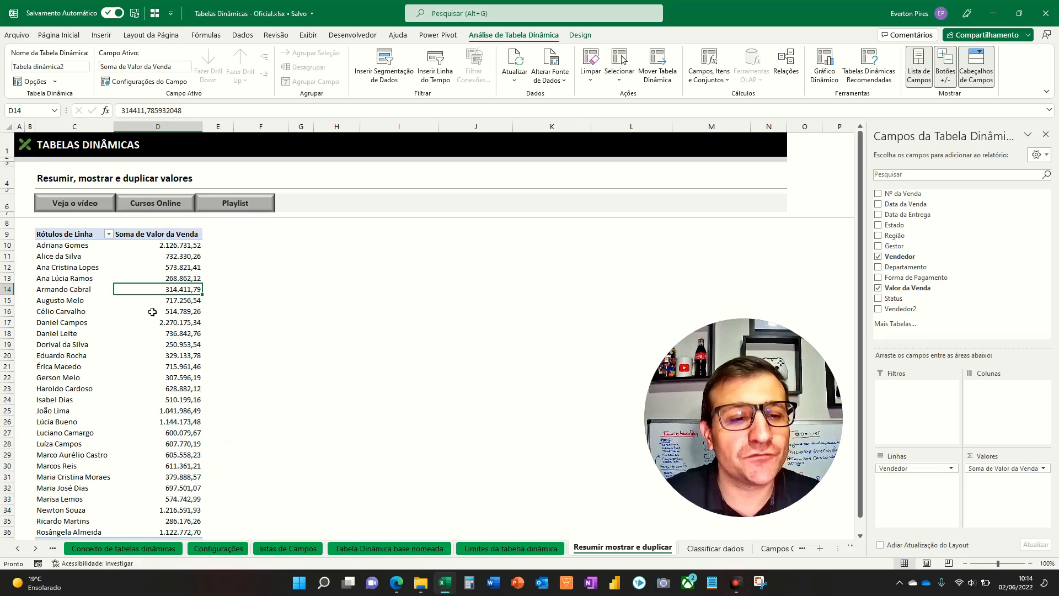
- Show the Soma de Valor da Venda values as % do Total Geral
right_click(173, 314)
mouse_move(206, 461)
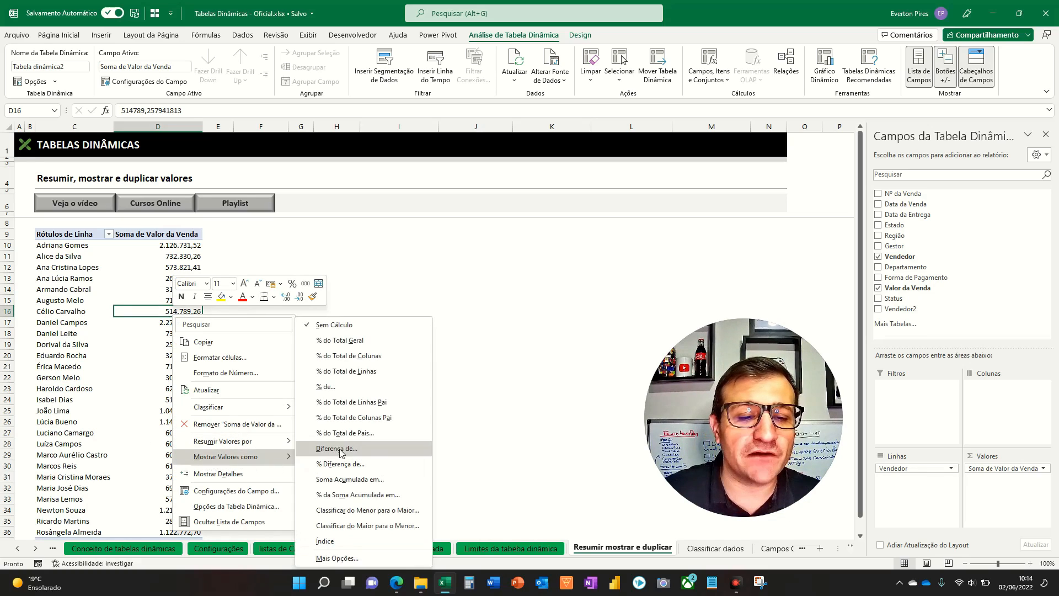
click(337, 342)
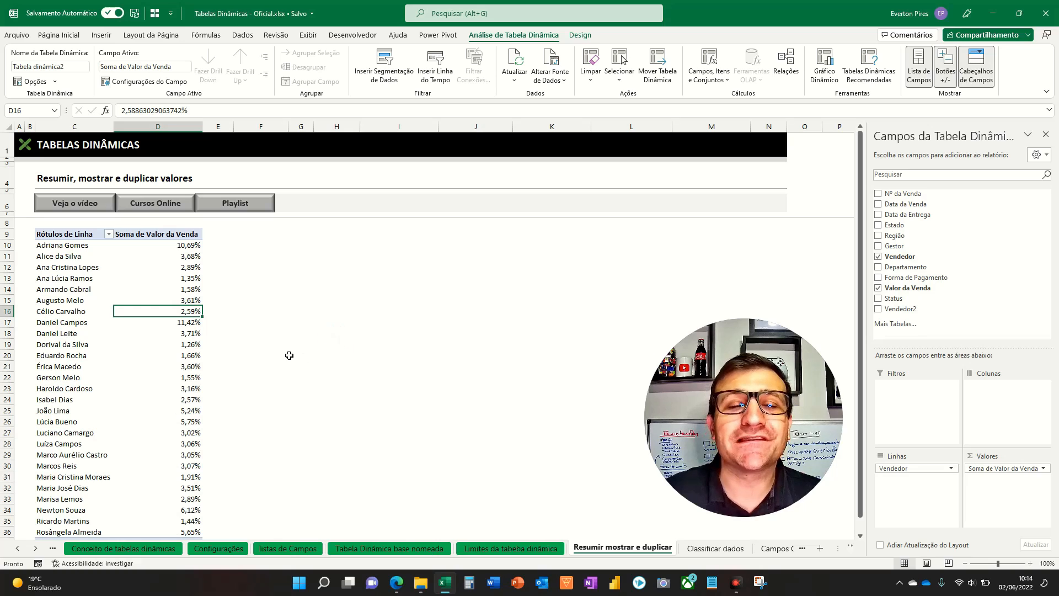
key(F5)
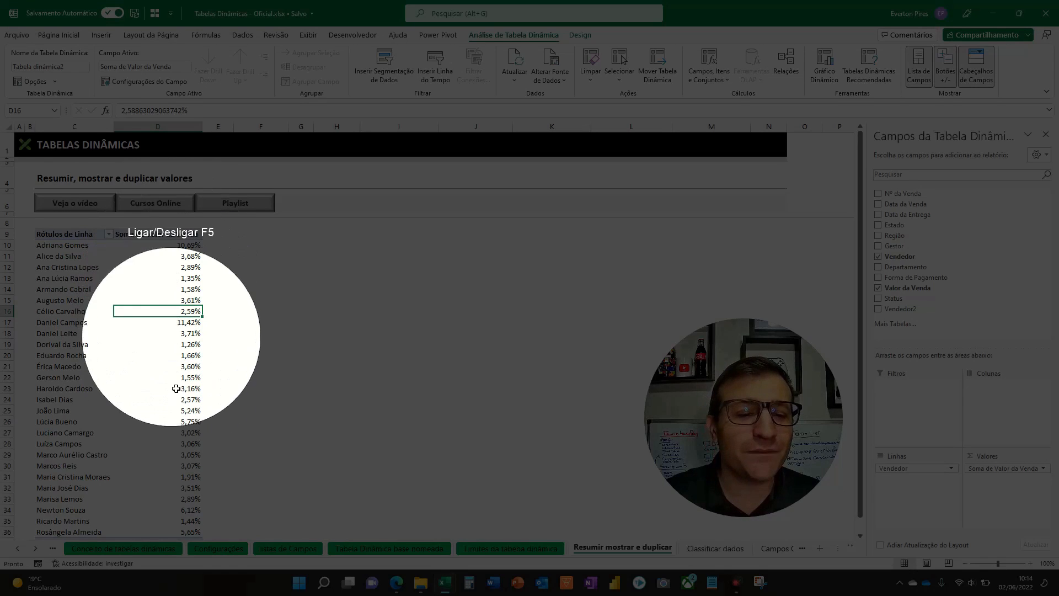
key(F5)
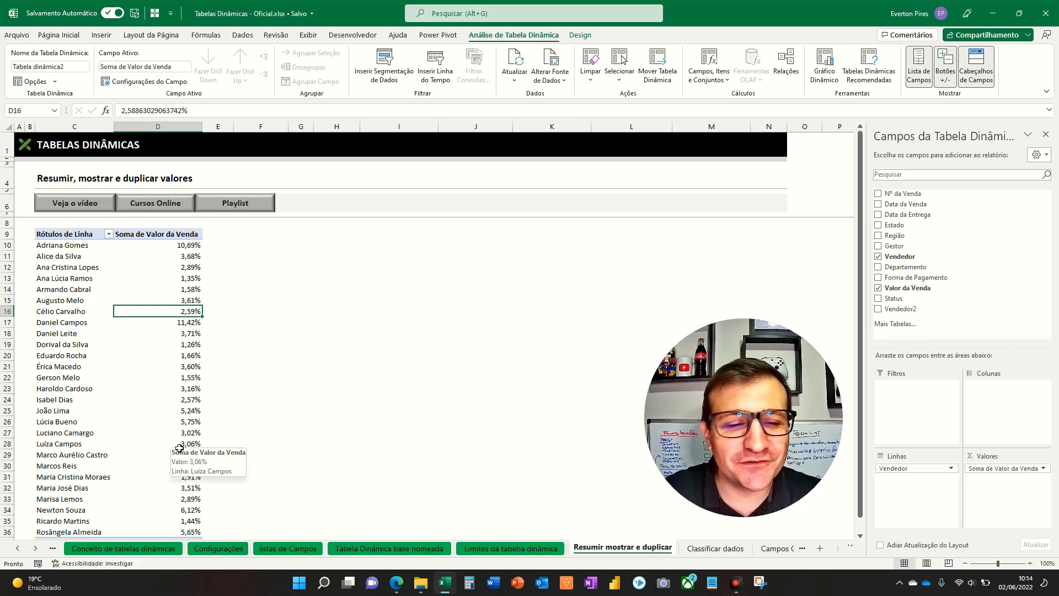
- Check which Mostrar Valores como calculation is applied to the percentage values and review the alternatives
right_click(171, 313)
mouse_move(223, 455)
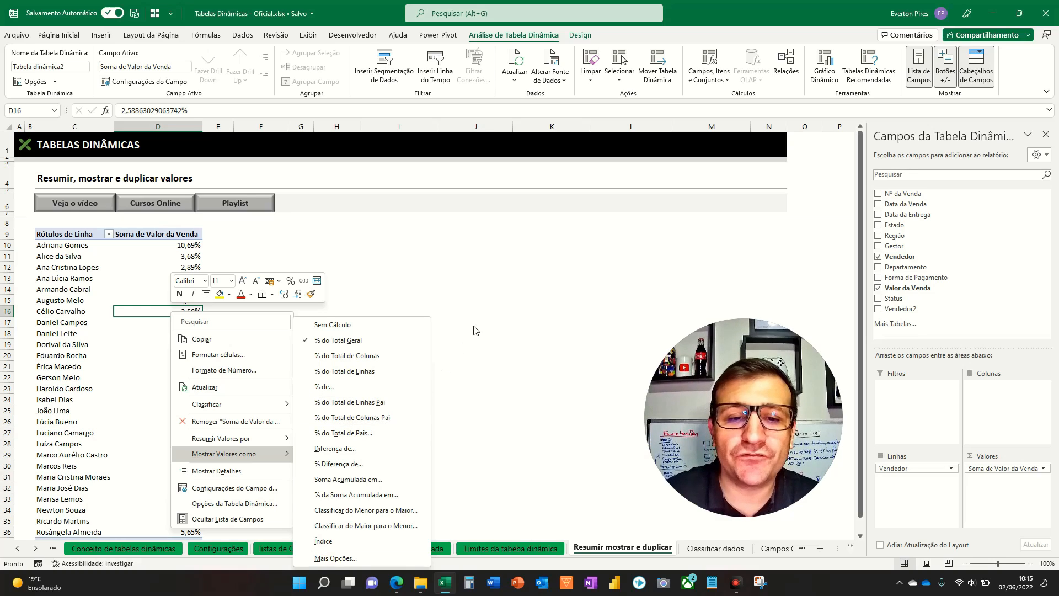
click(484, 304)
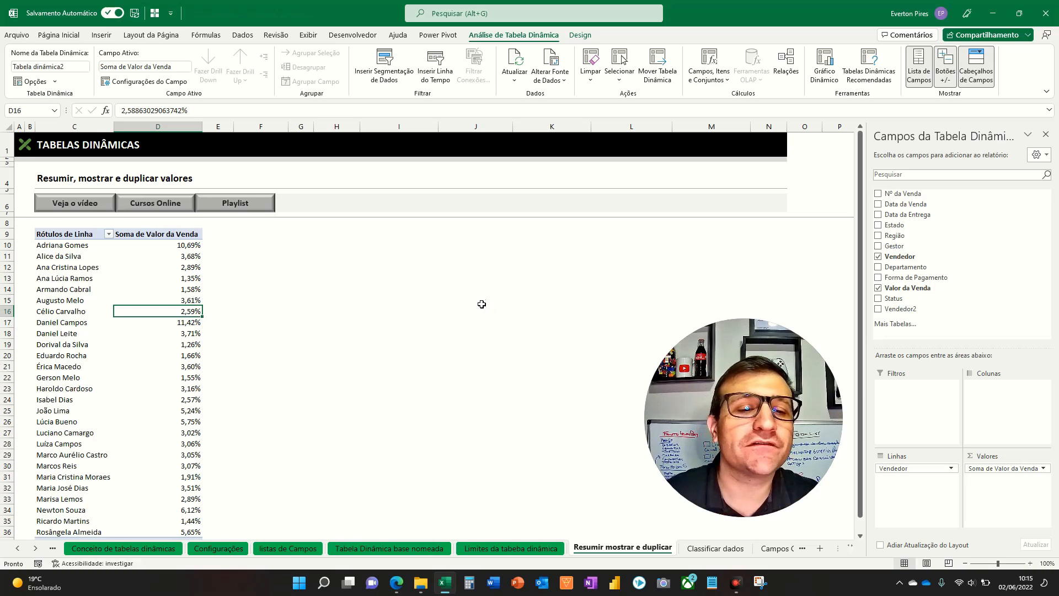
- Open the available commands for the pivot table value in cell D14
click(176, 293)
right_click(176, 293)
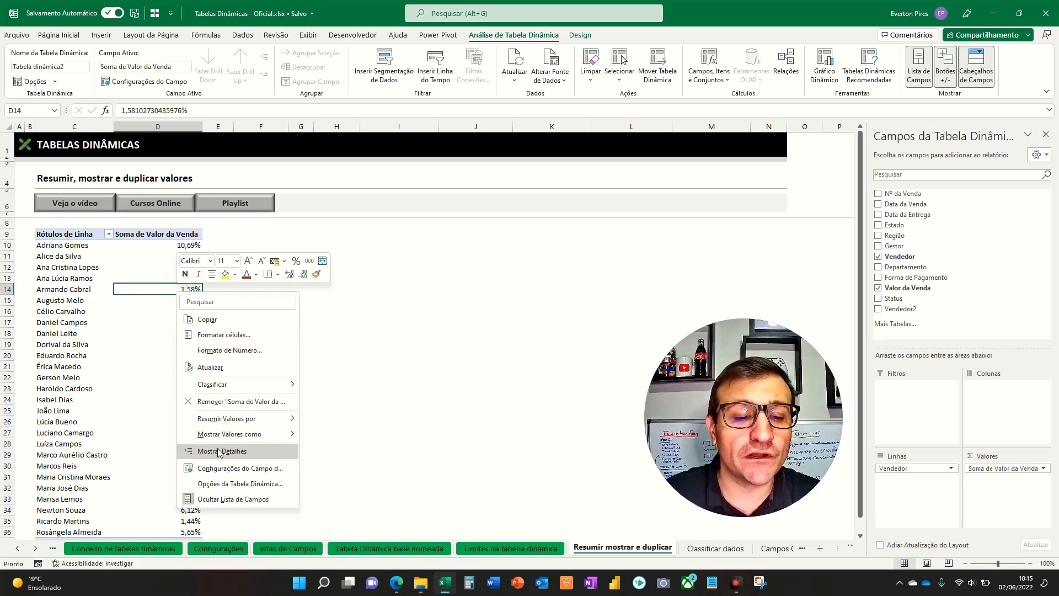
- Set the Valor da Venda values in the pivot table to display with Sem Cálculo
mouse_move(281, 436)
click(338, 325)
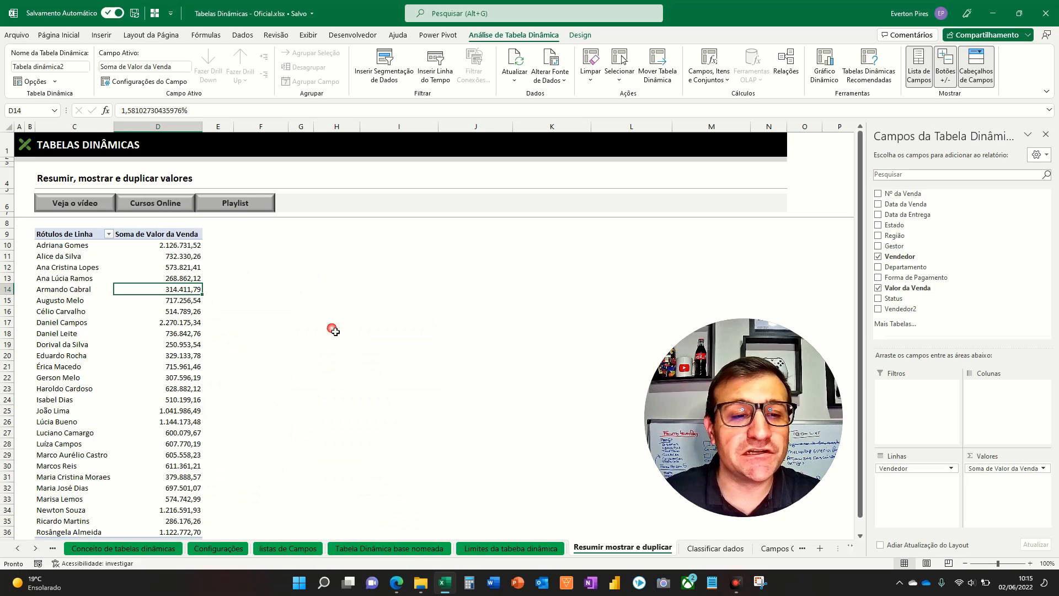
key(F5)
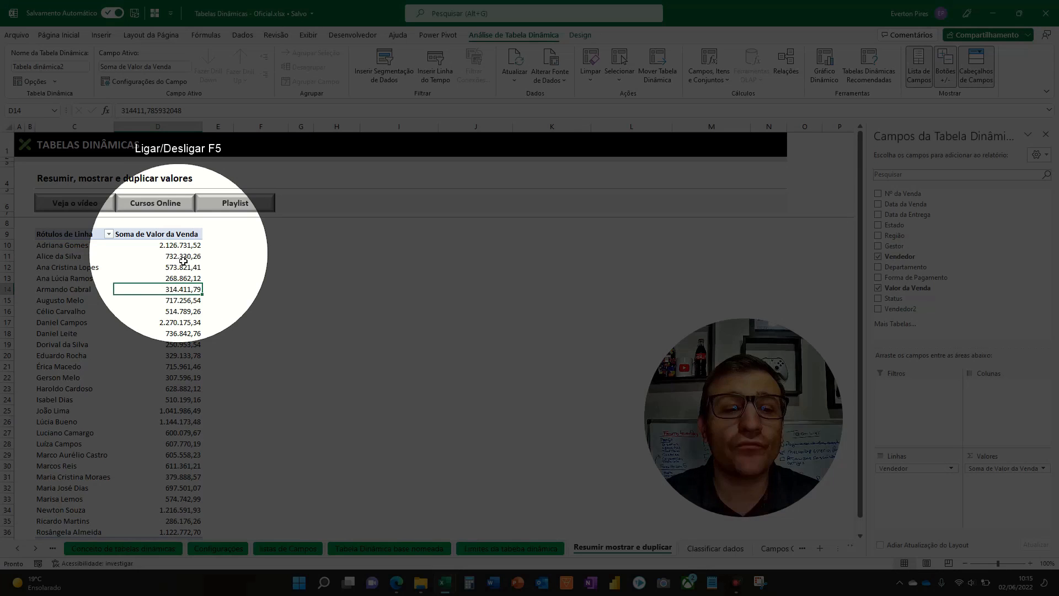
key(F5)
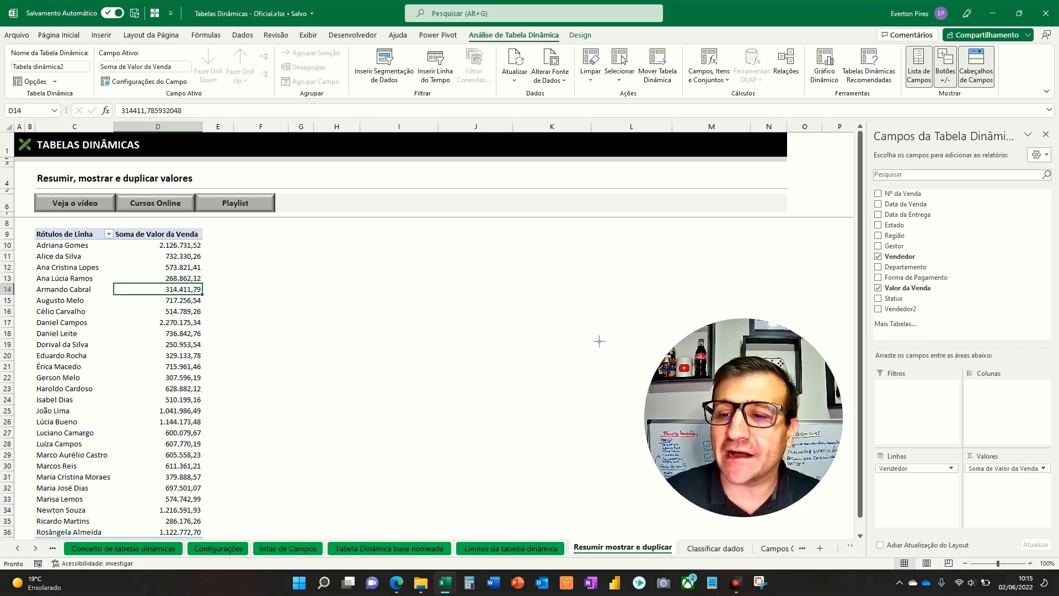
click(1053, 367)
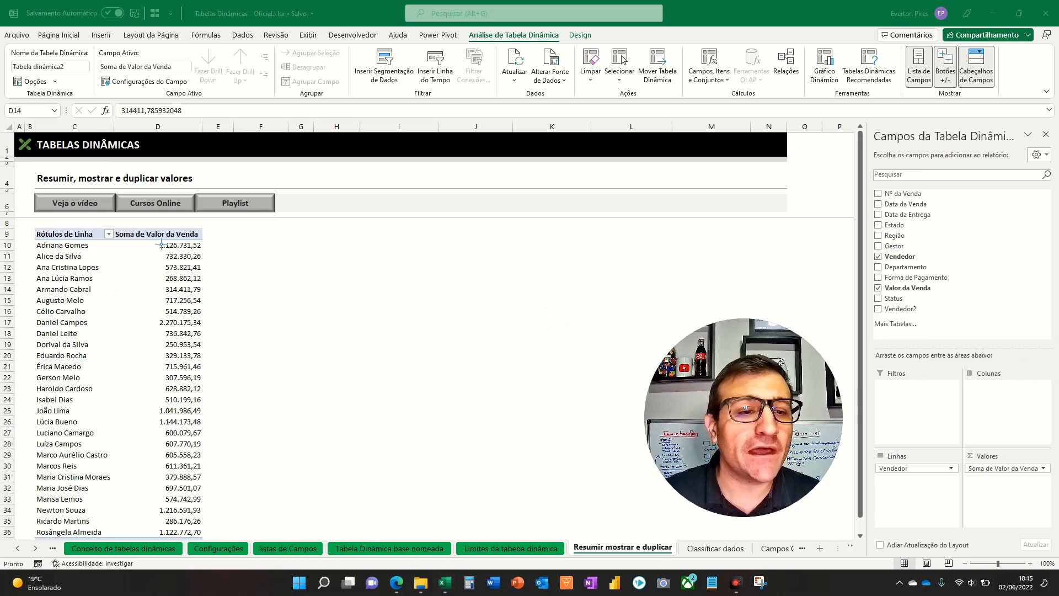
mouse_move(124, 228)
mouse_down()
mouse_move(242, 435)
mouse_move(207, 461)
mouse_up()
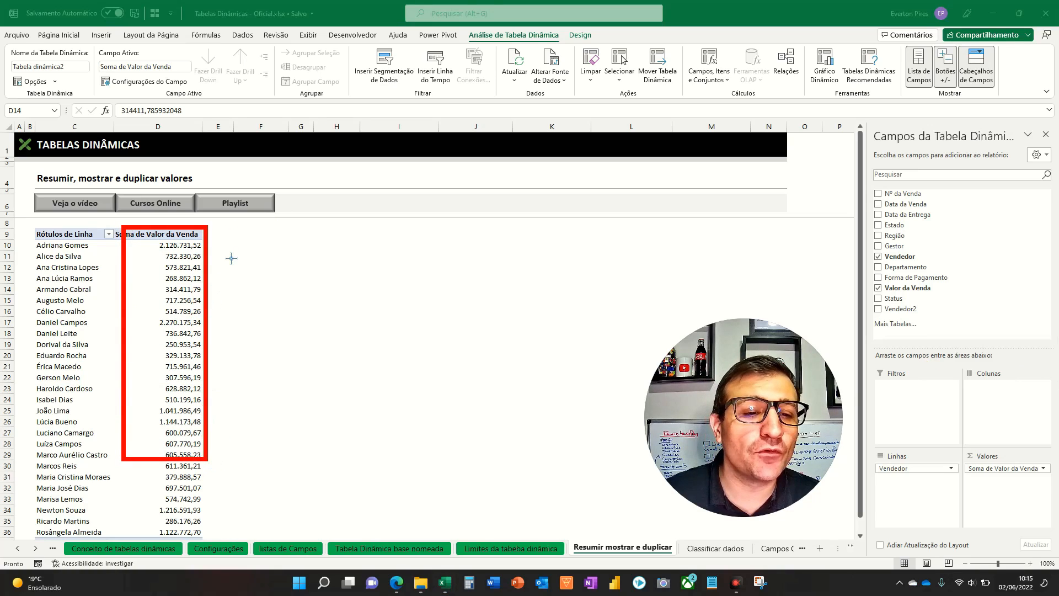
mouse_move(213, 228)
mouse_down()
mouse_move(256, 398)
mouse_move(292, 475)
mouse_up()
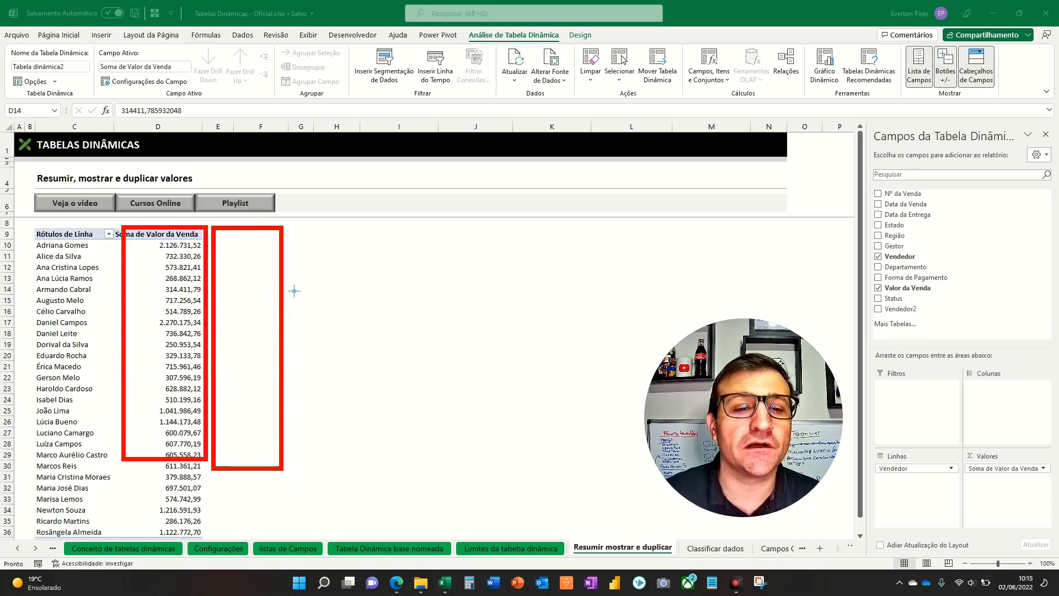
mouse_move(298, 236)
mouse_down()
mouse_move(355, 450)
mouse_move(370, 469)
mouse_up()
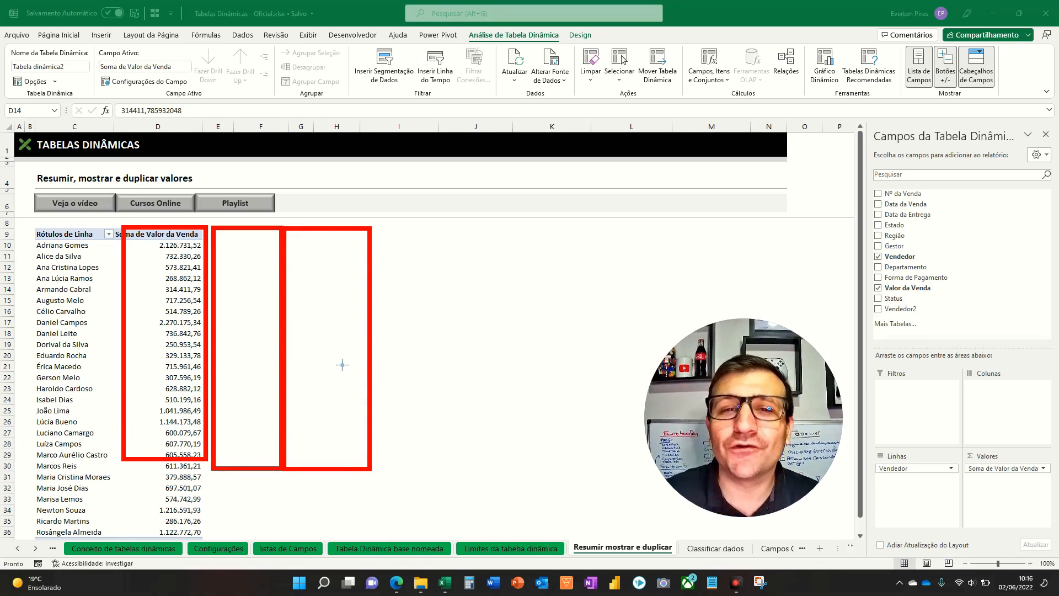
key(Escape)
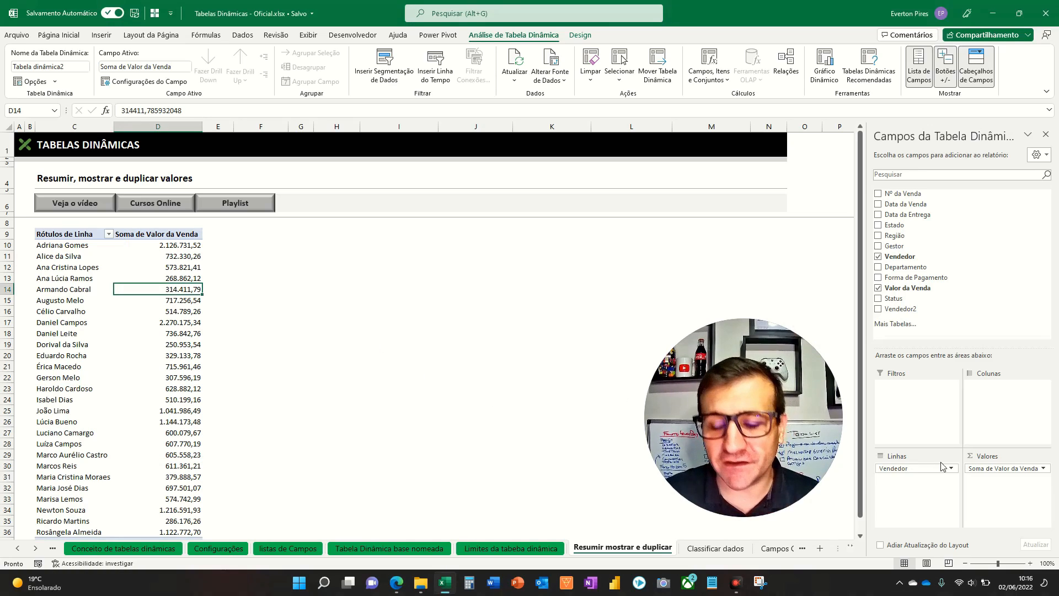
key(F5)
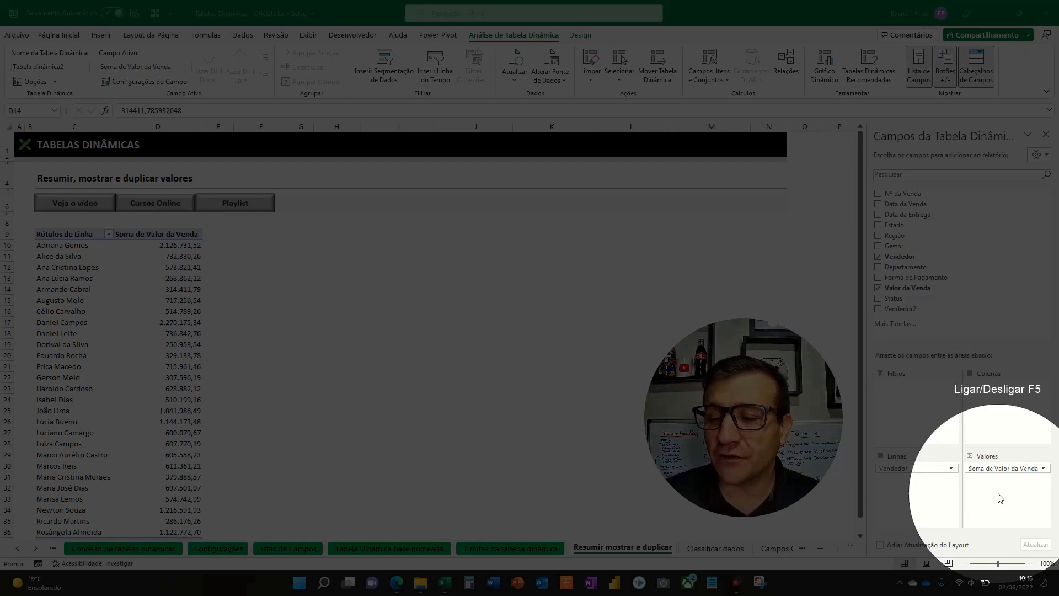
key(F5)
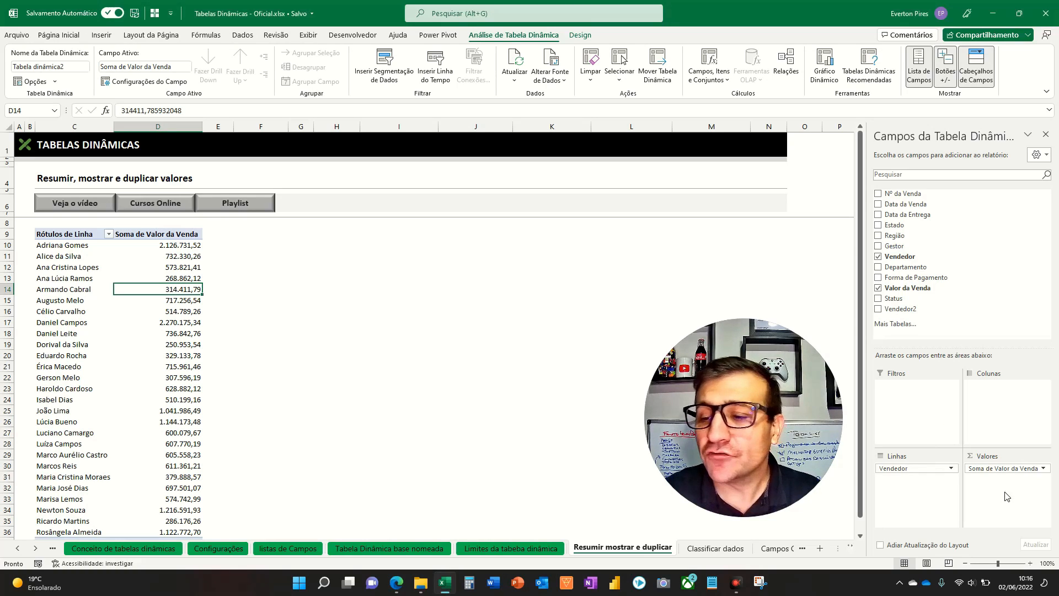
- Add the Valor da Venda field to the pivot table's values area two more times
click(1015, 470)
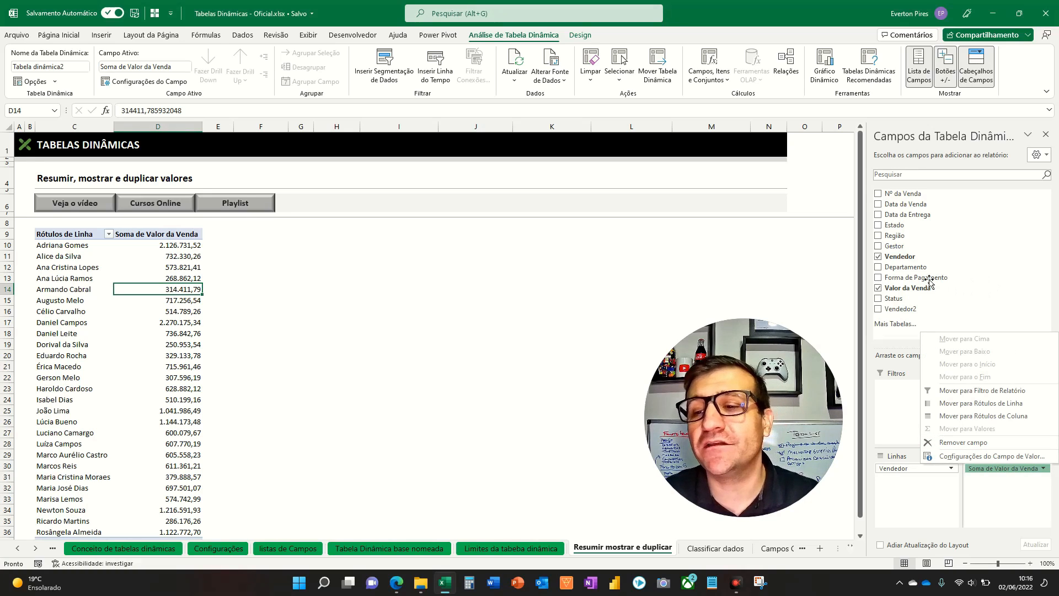
click(900, 291)
drag(915, 296, 1007, 492)
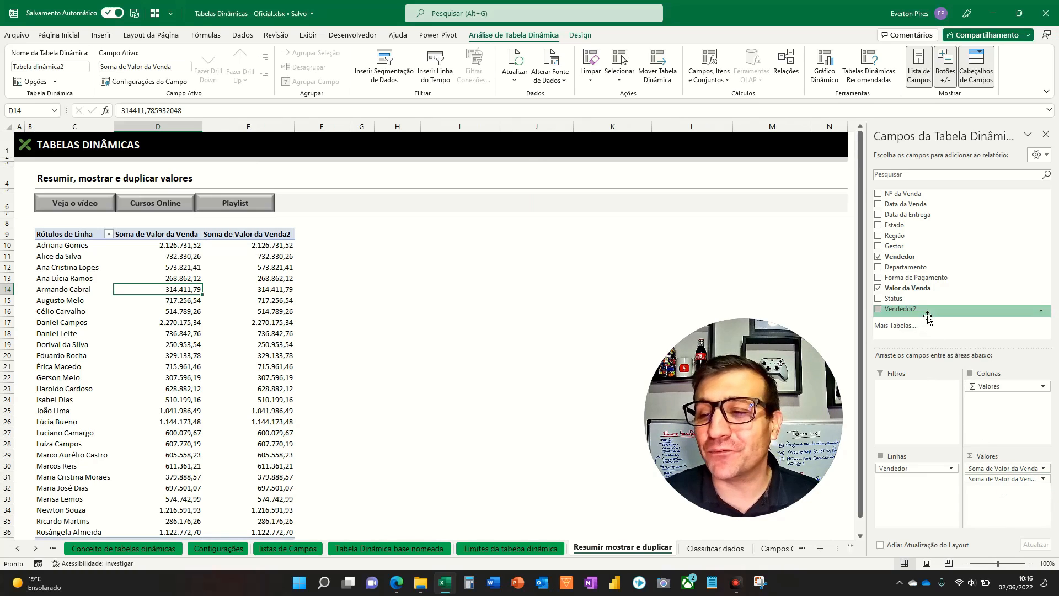
drag(910, 290, 1012, 497)
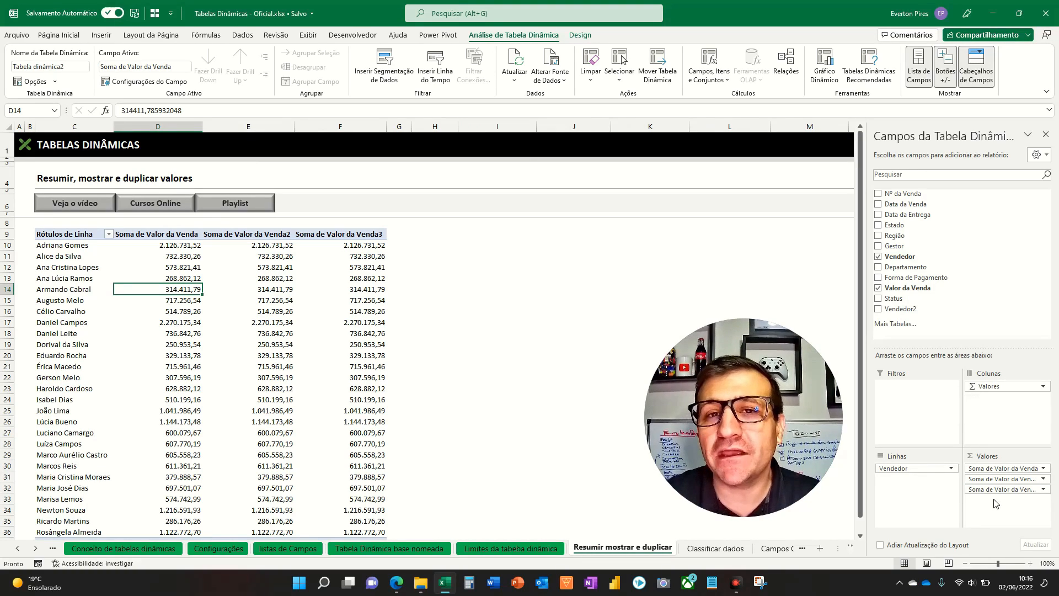
key(F5)
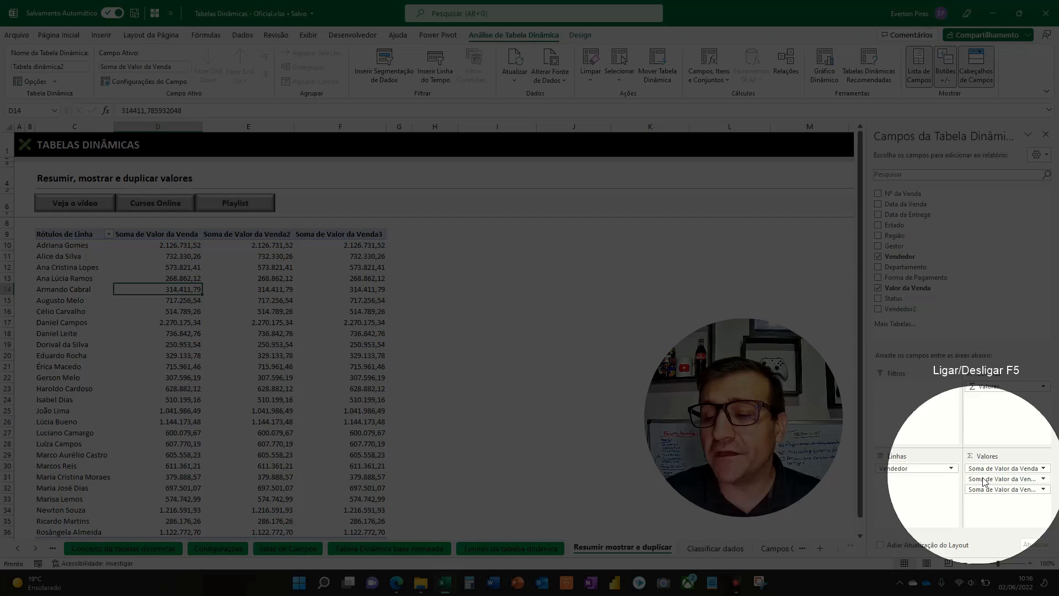
key(F5)
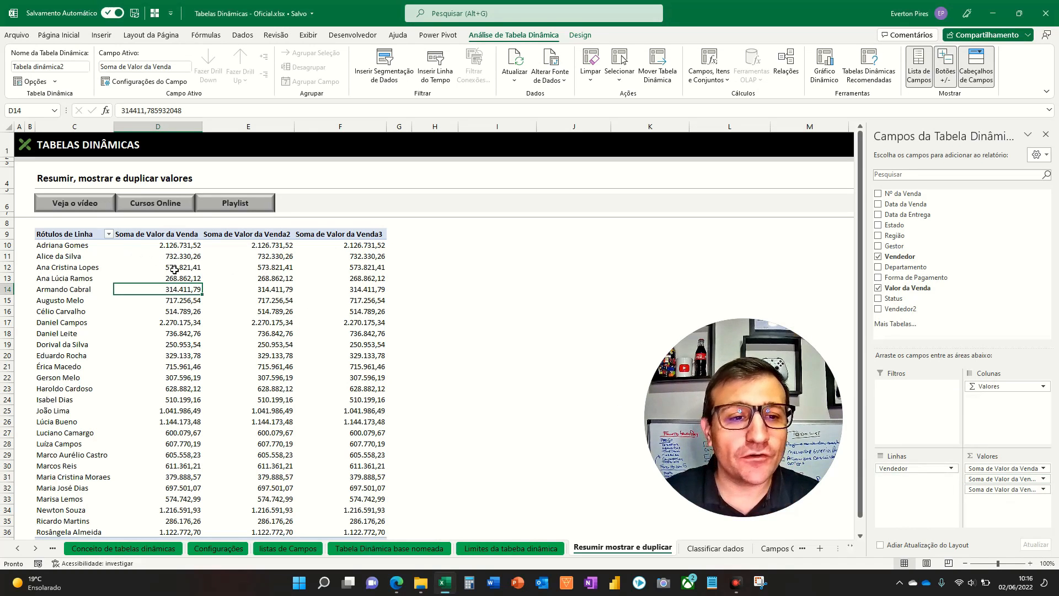
key(F5)
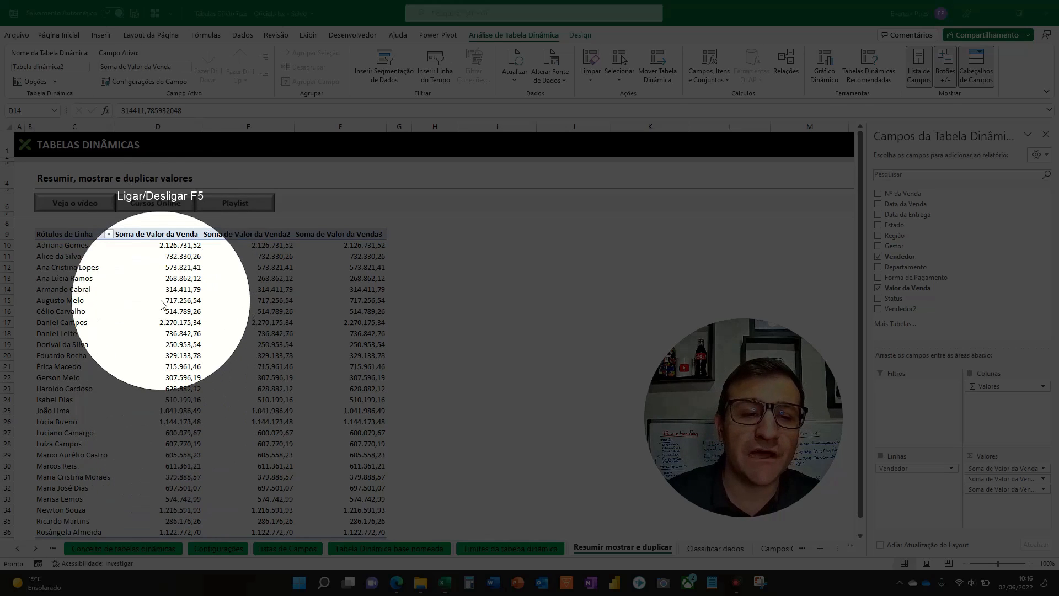
key(F5)
- Summarize the second Valor da Venda column by Contagem
click(241, 247)
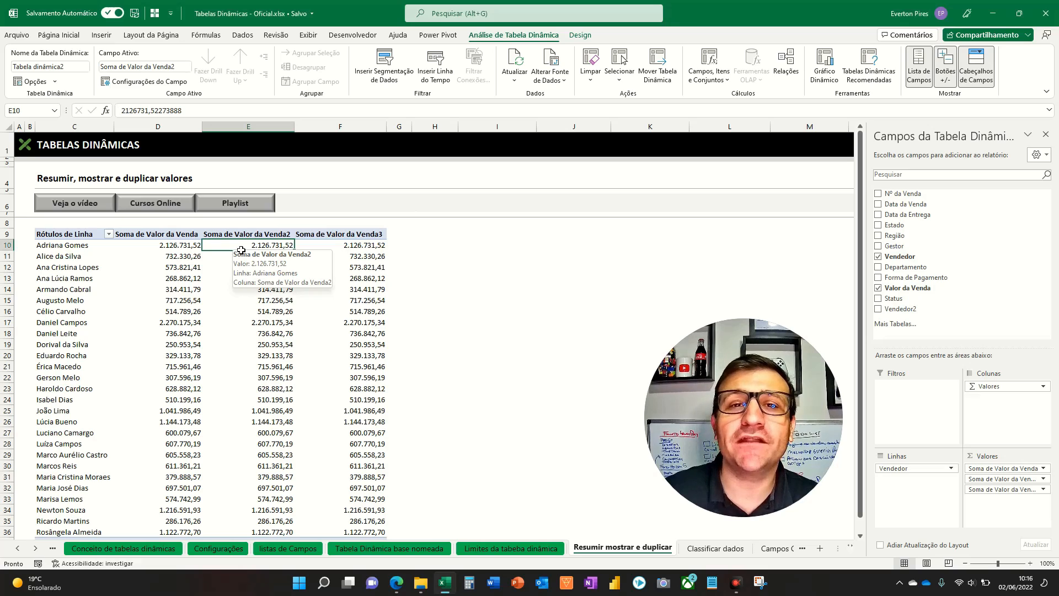
right_click(241, 250)
mouse_move(331, 373)
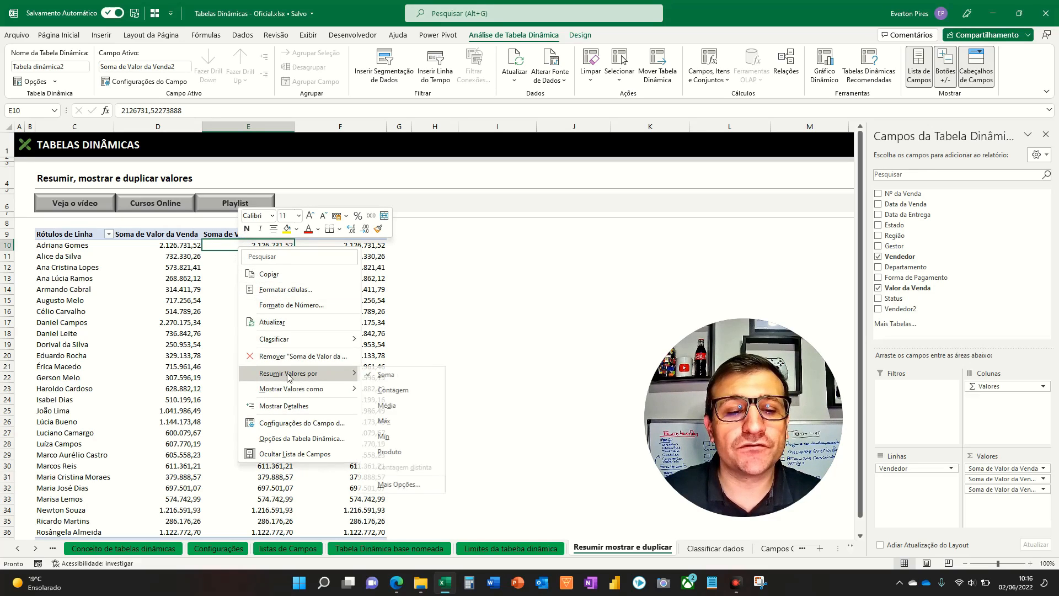
click(406, 393)
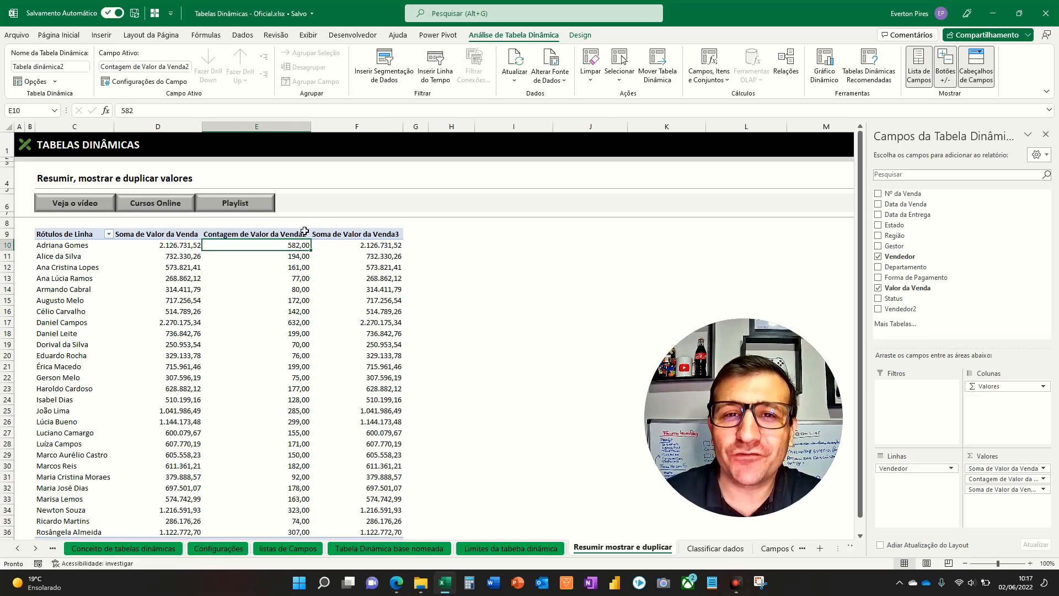
key(ctrl+2)
drag(207, 158, 173, 239)
drag(286, 143, 296, 242)
key(Escape)
- Show the values of the third Valor da Venda column as % do Total Geral
click(369, 256)
key(F5)
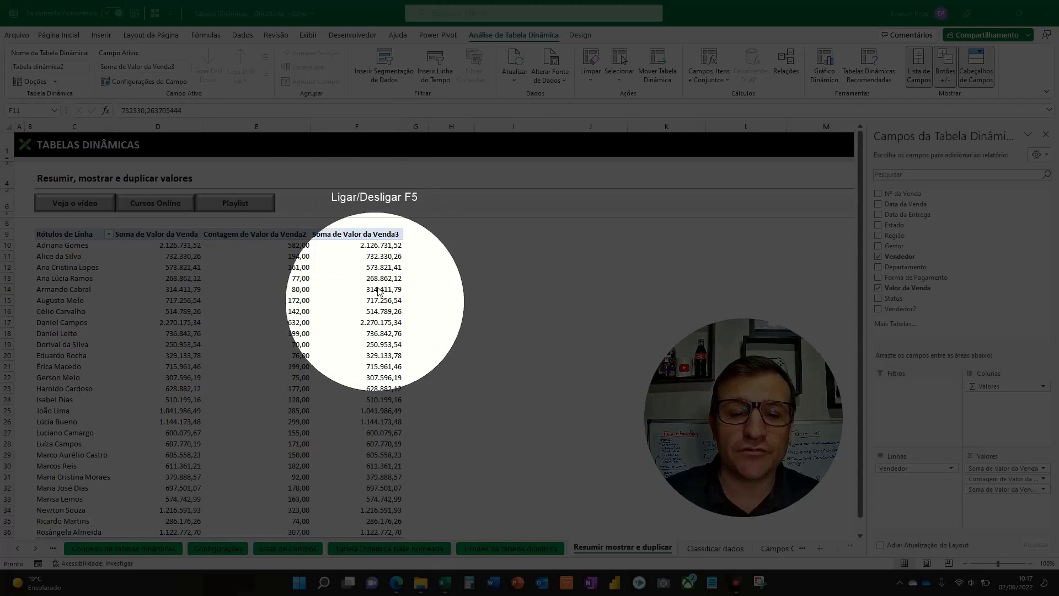
key(F5)
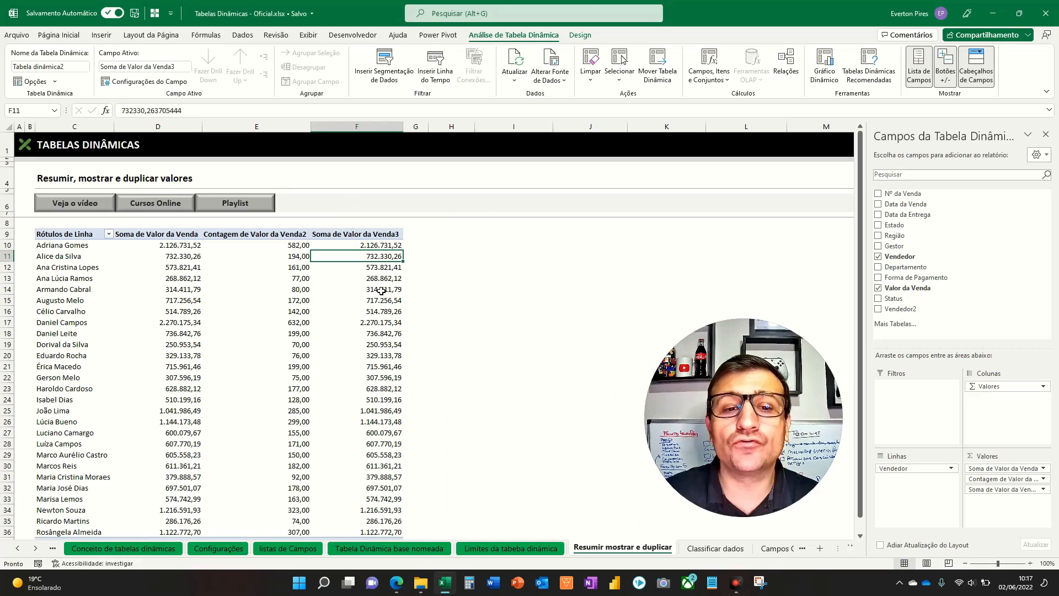
right_click(374, 258)
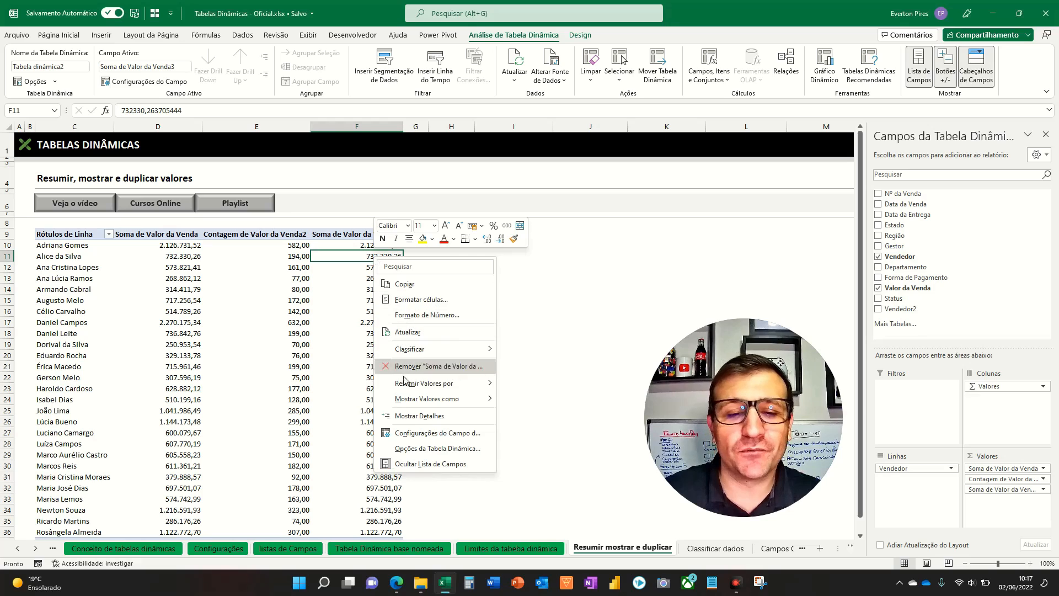
mouse_move(422, 401)
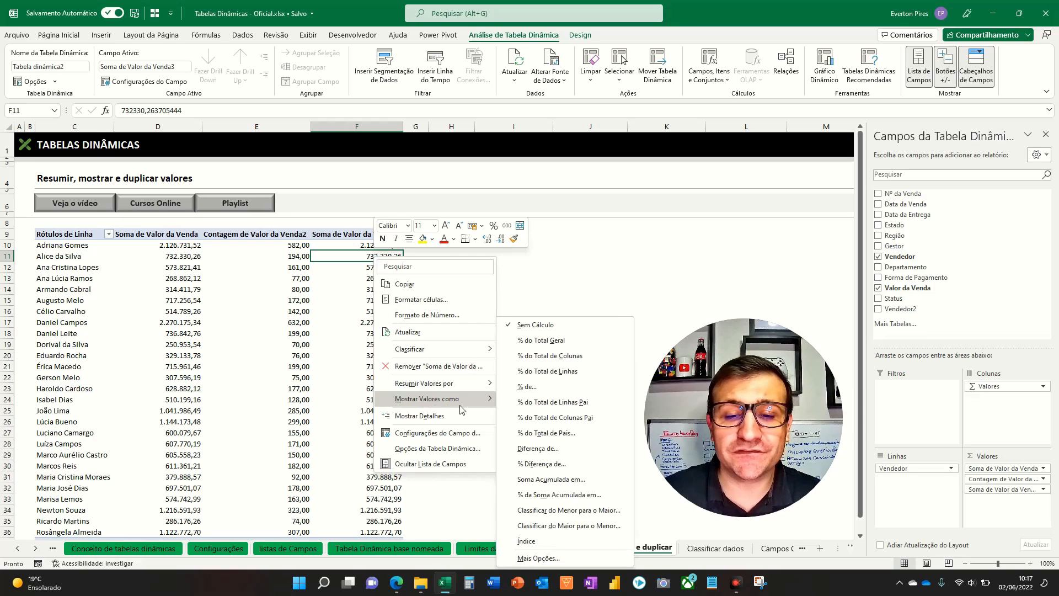
click(544, 341)
- Refresh the pivot table's data
click(250, 279)
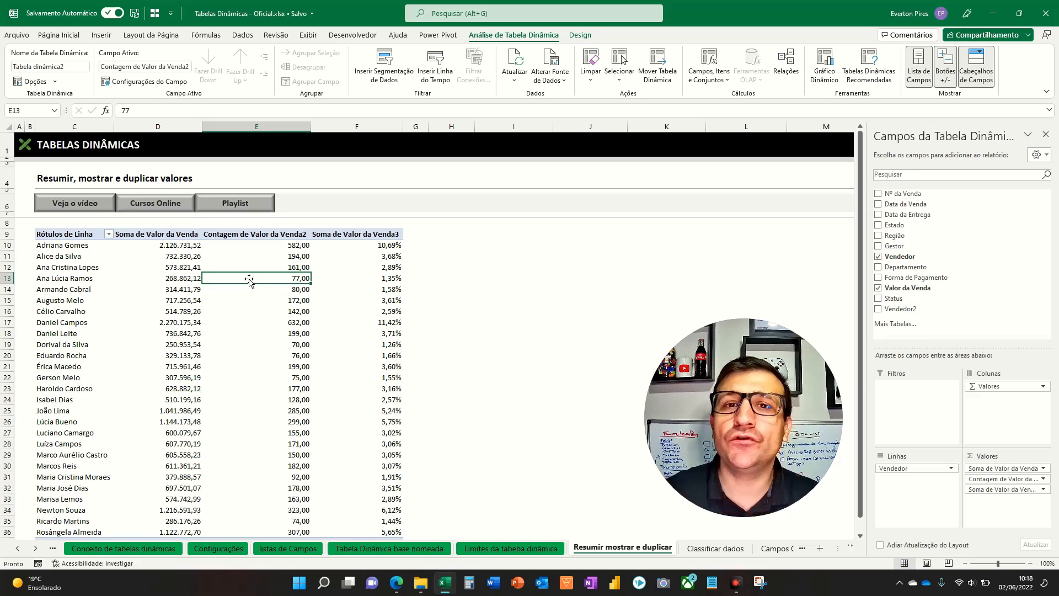
key(Left)
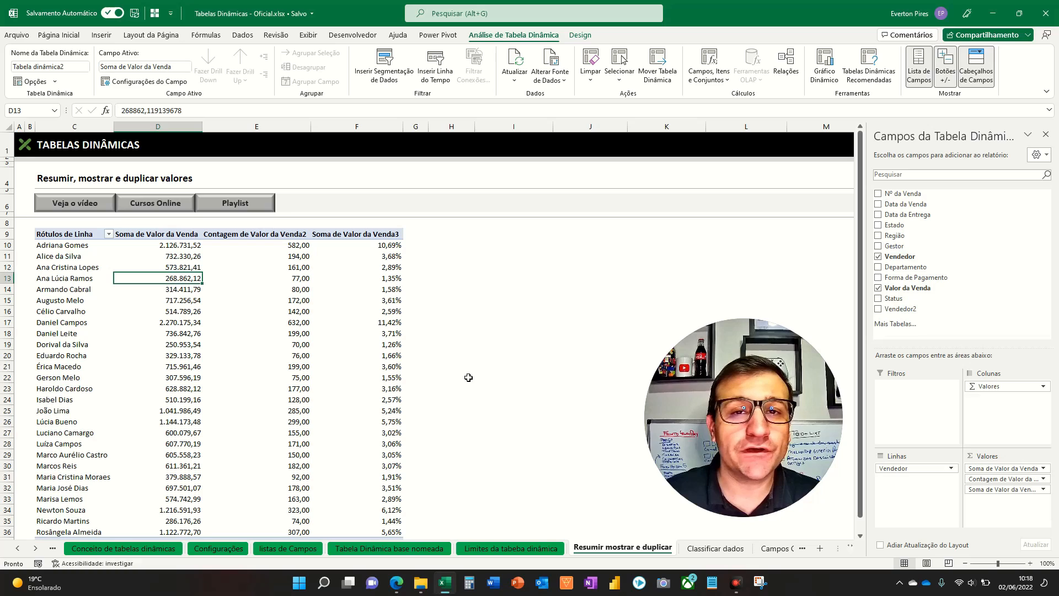
right_click(183, 296)
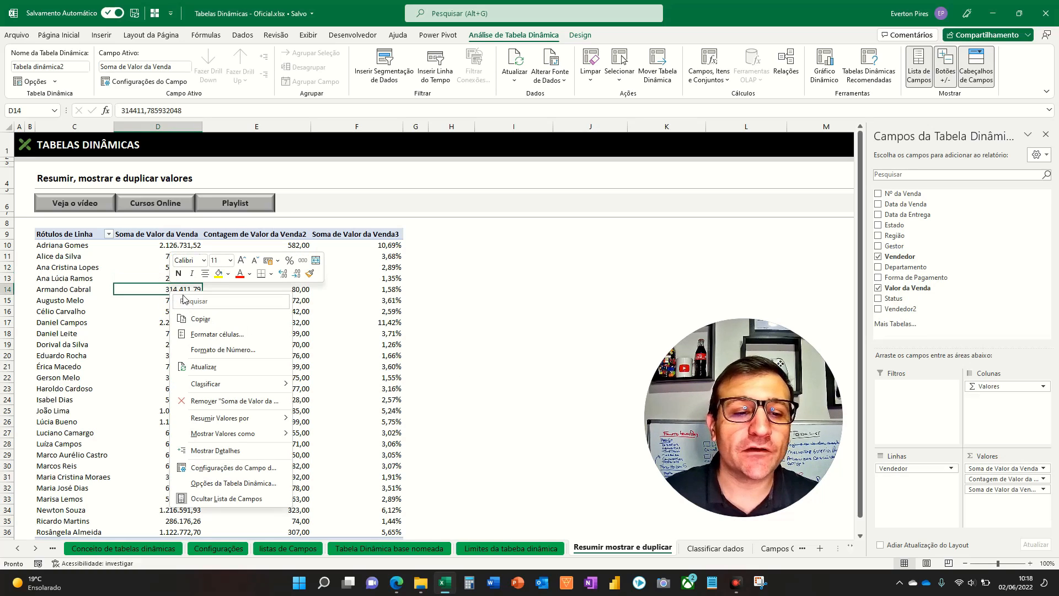
click(207, 366)
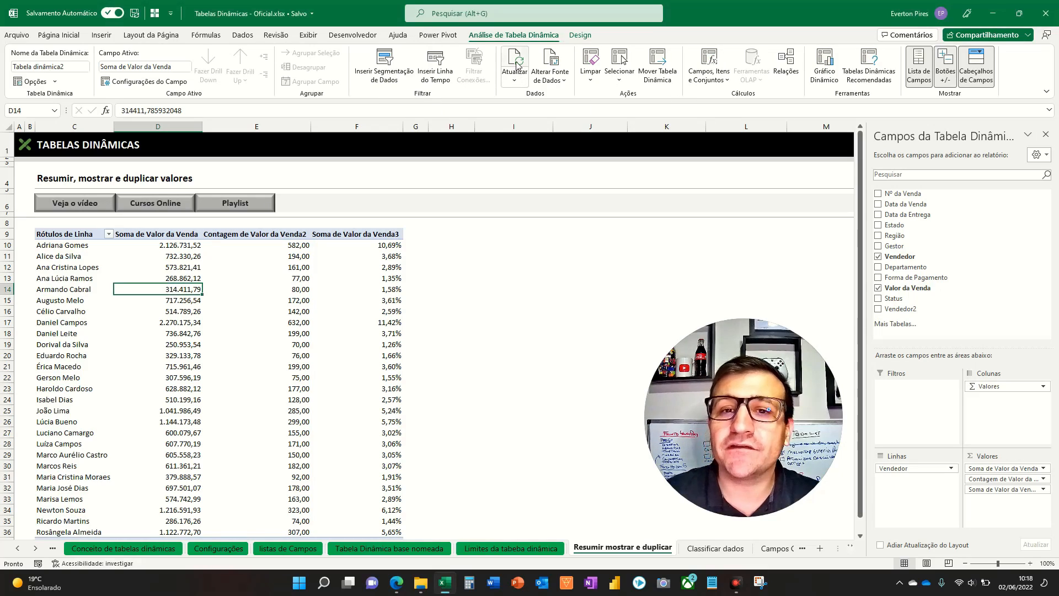
click(519, 71)
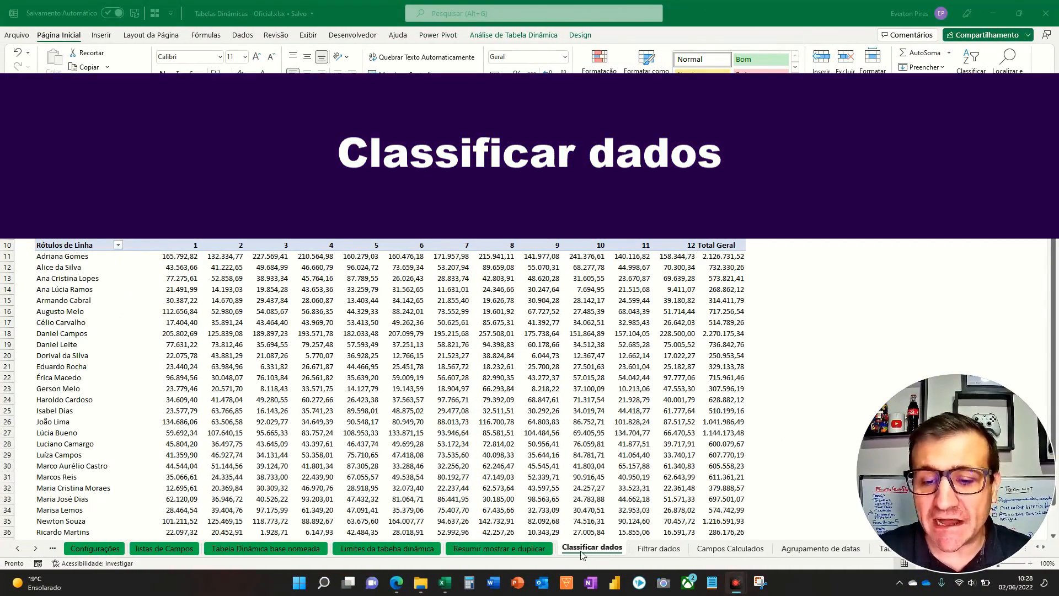
key(F5)
key(F5)
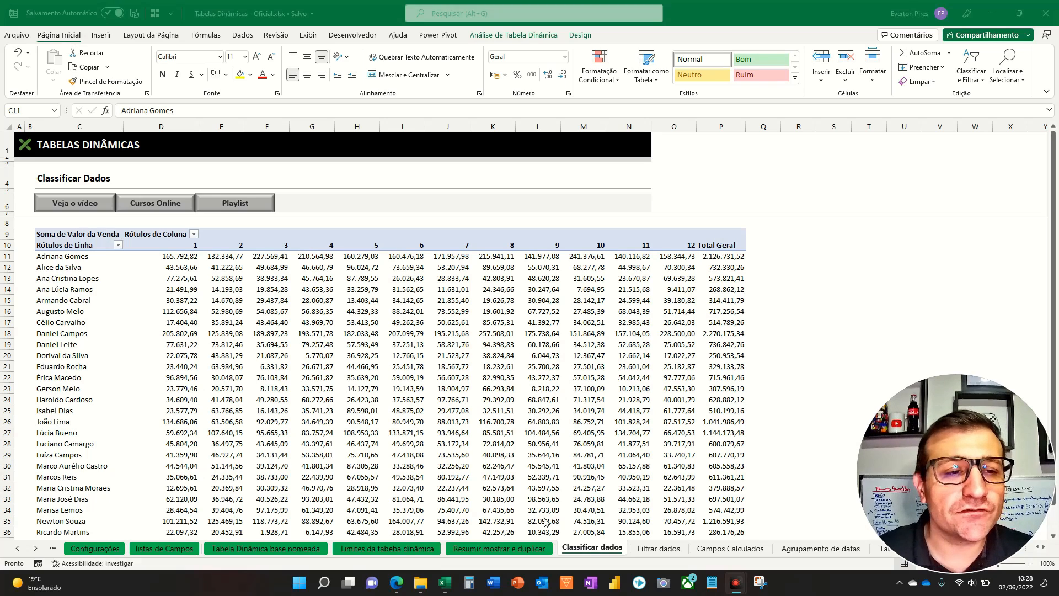
click(108, 300)
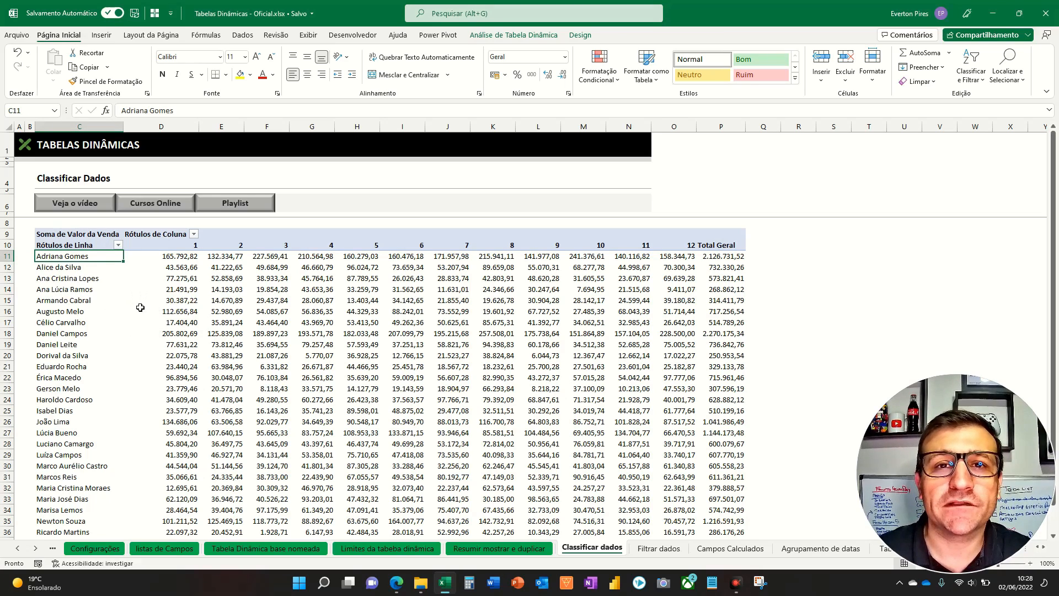
key(F5)
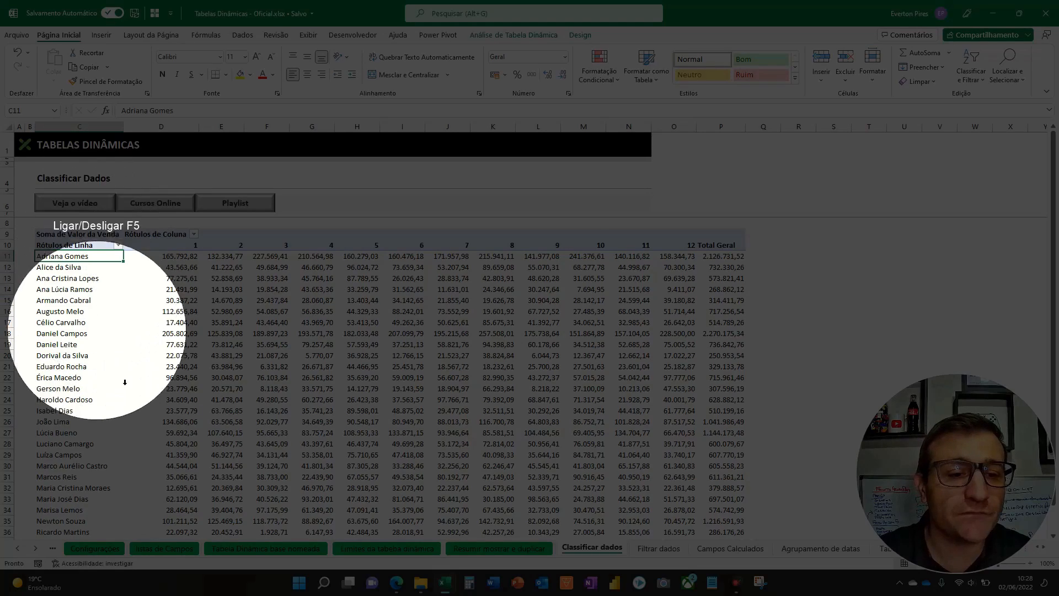
key(F5)
- Show the field list for the pivot table on the Classificar dados sheet
click(269, 323)
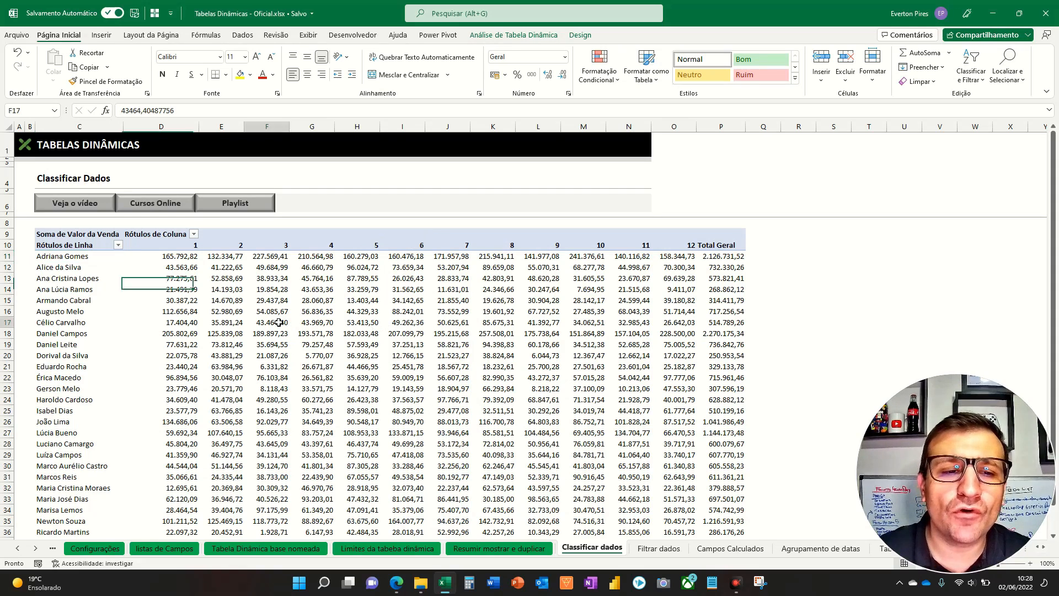
right_click(271, 325)
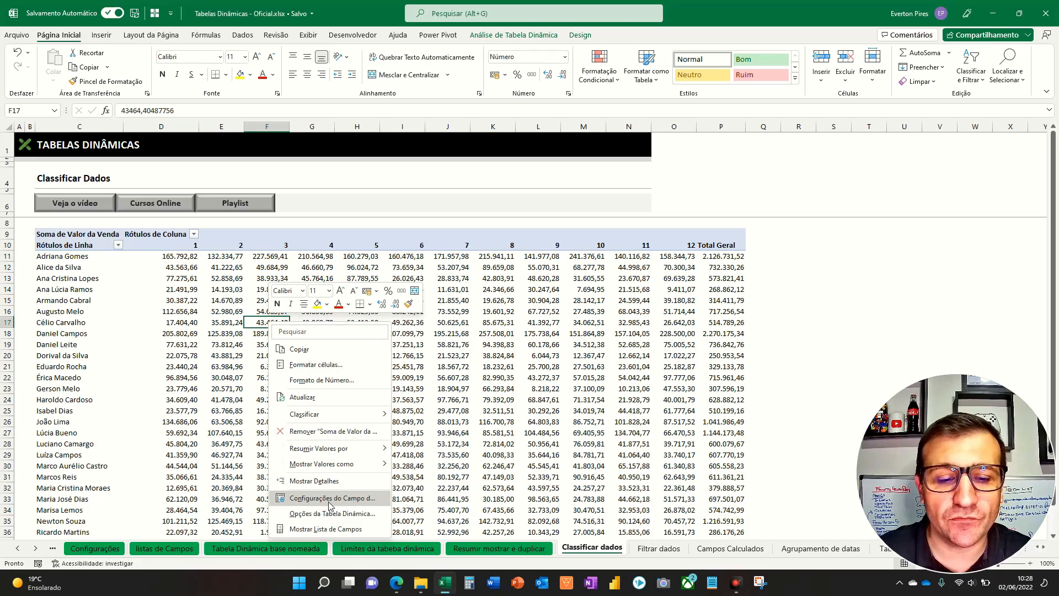
click(325, 532)
drag(984, 461, 764, 428)
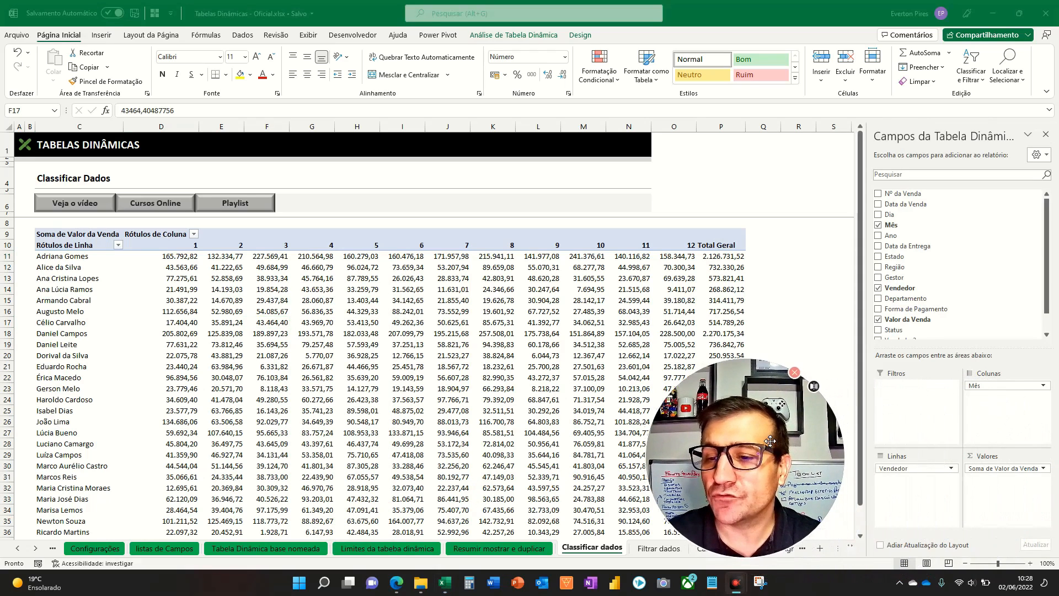
- Remove the Mês, Vendedor and Valor da Venda fields from the pivot table on the Classificar dados sheet
click(879, 225)
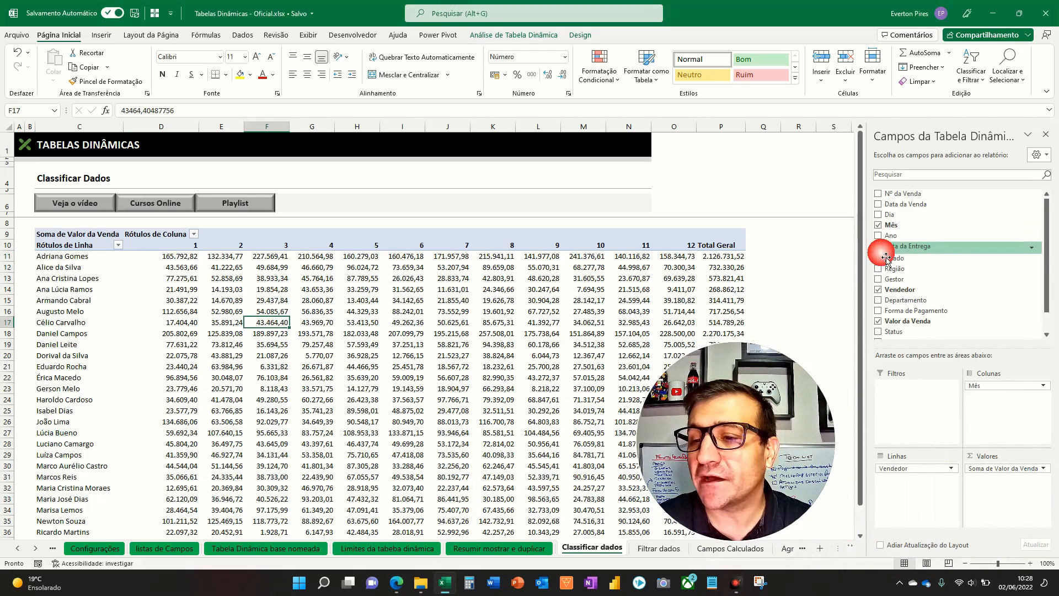
click(878, 288)
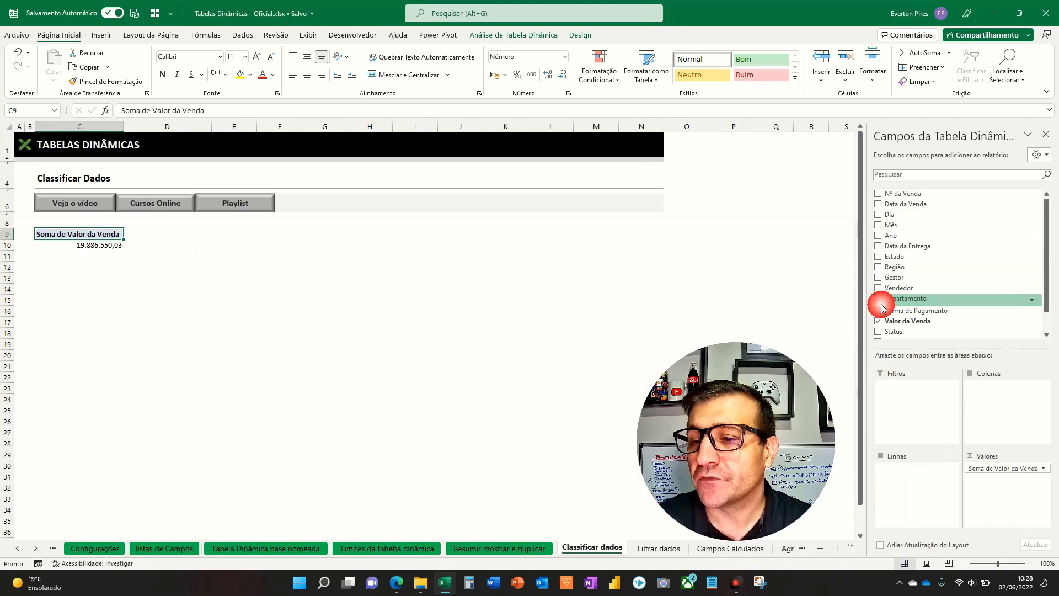
click(878, 320)
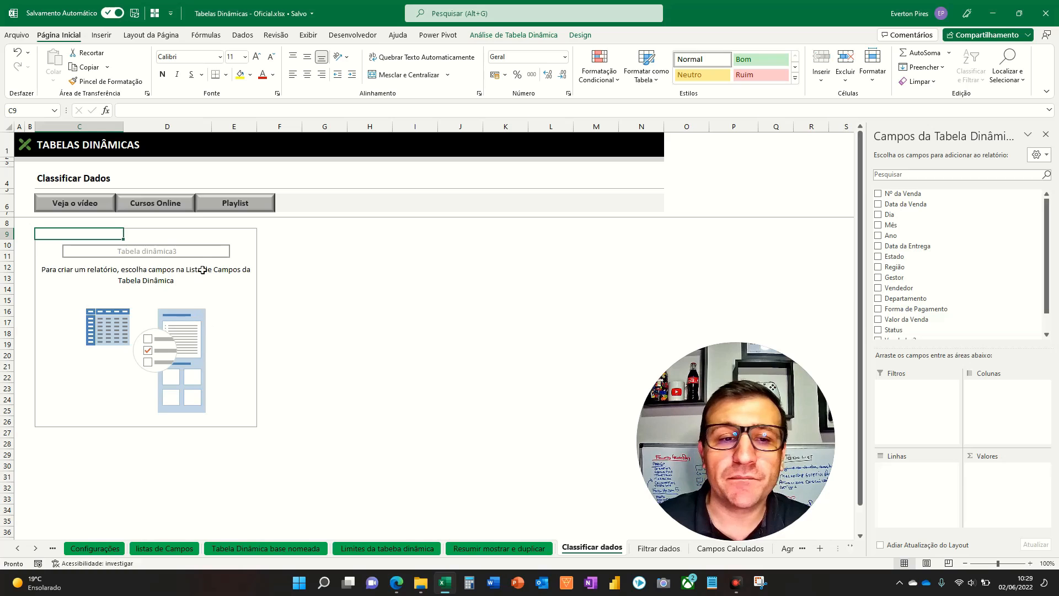
- Examine the date, month and year columns of the source data on the Base sheet and return to the Classificar dados sheet
click(18, 549)
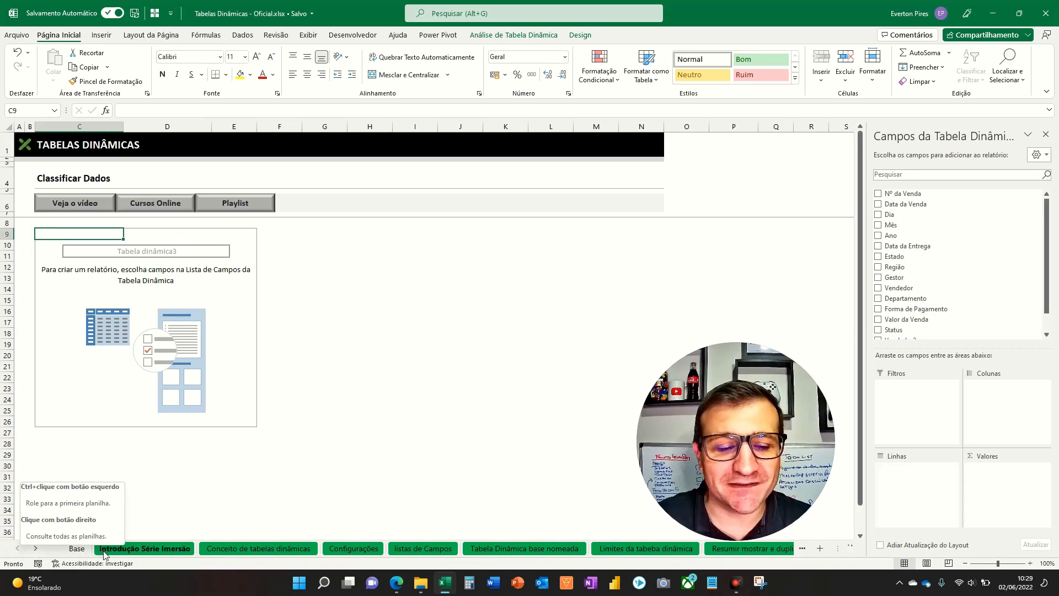
click(77, 548)
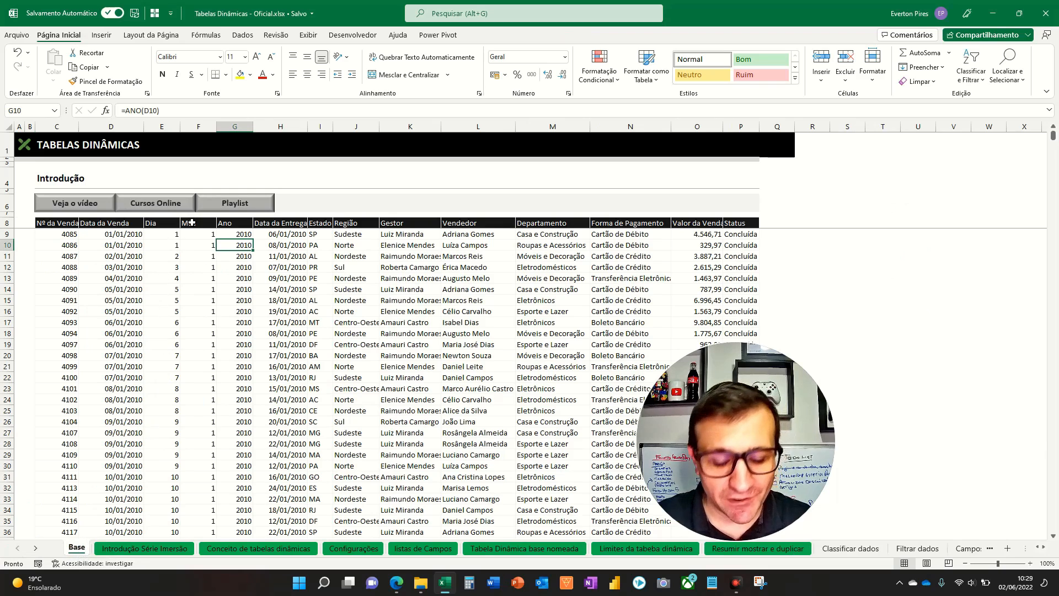
key(F5)
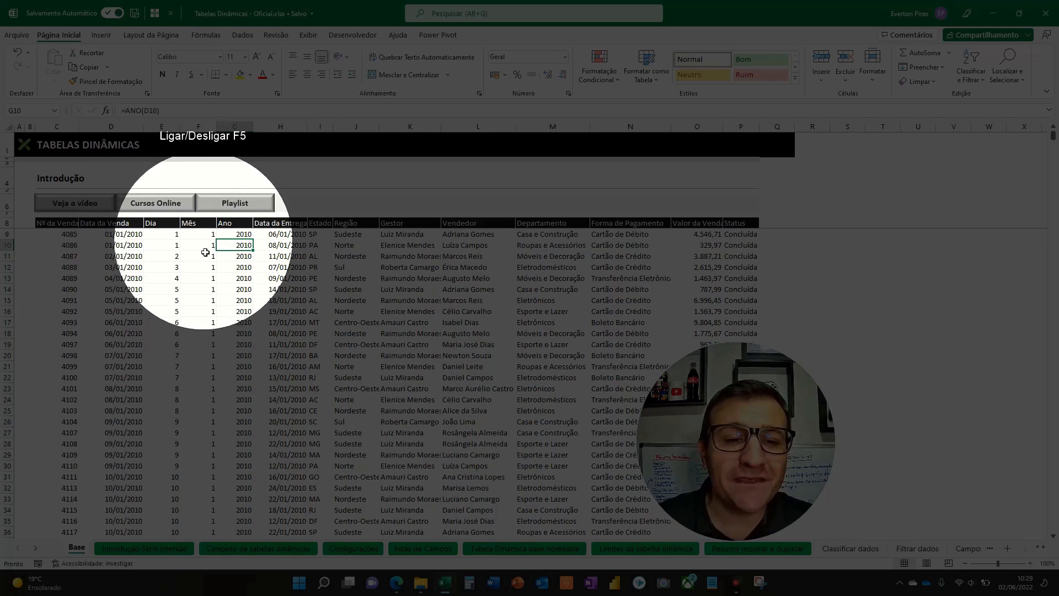
key(F5)
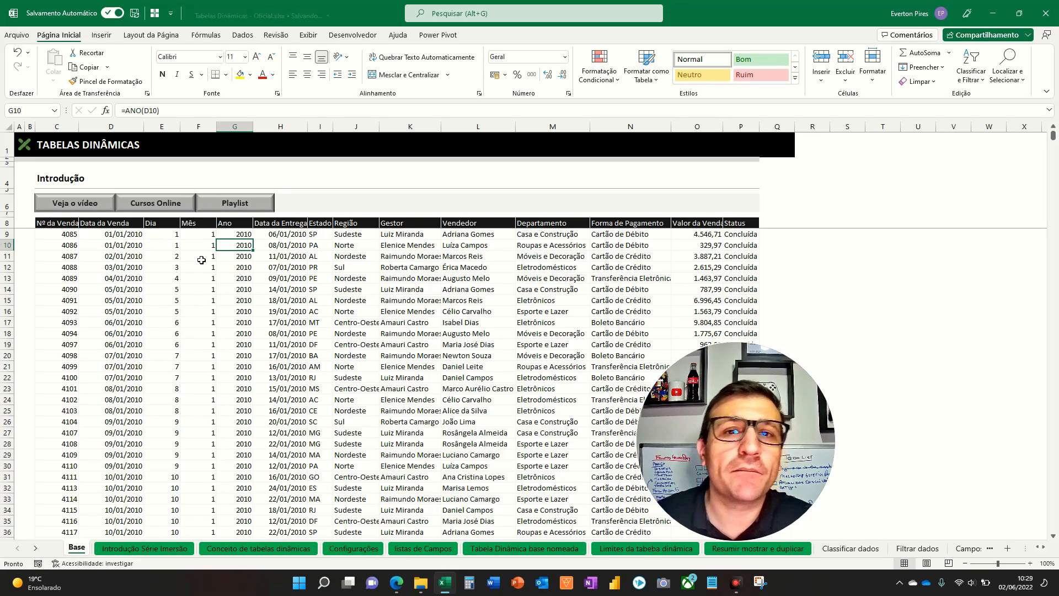
key(F5)
key(F5)
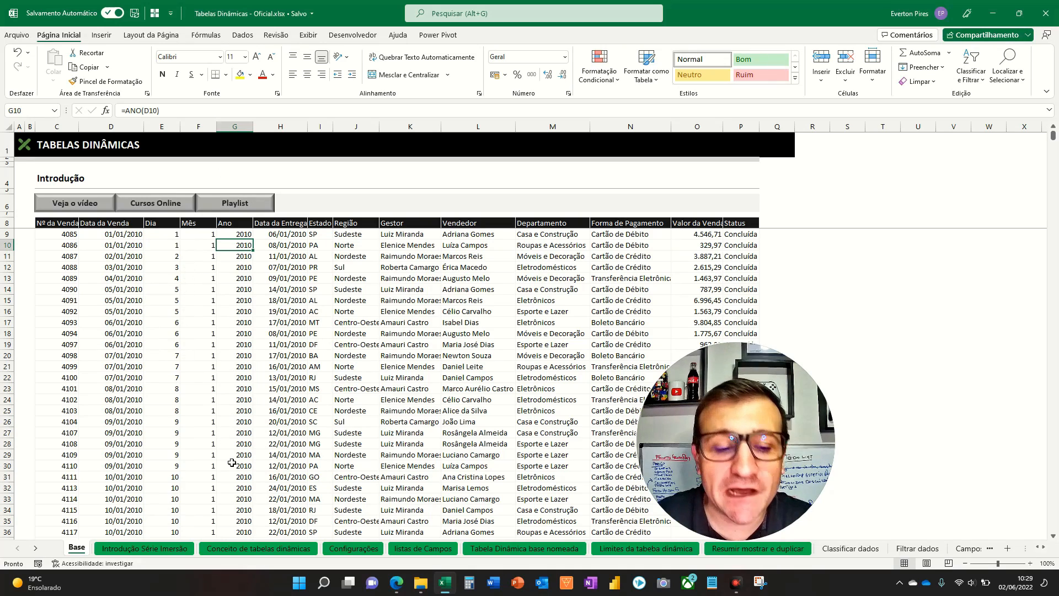
click(850, 548)
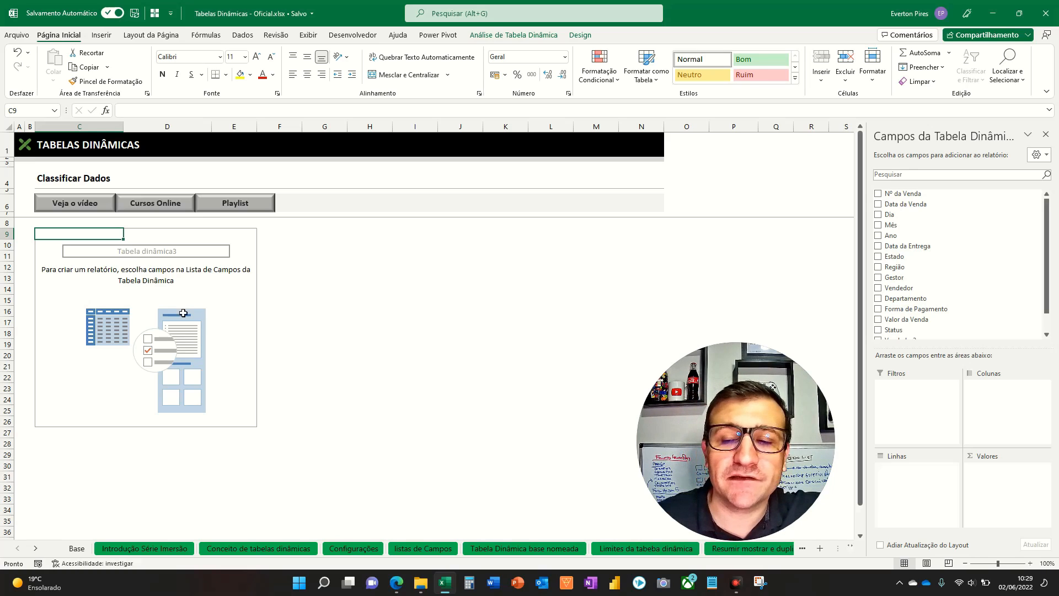
- Add Vendedor to the rows and Valor da Venda to the values of the empty pivot table
key(F5)
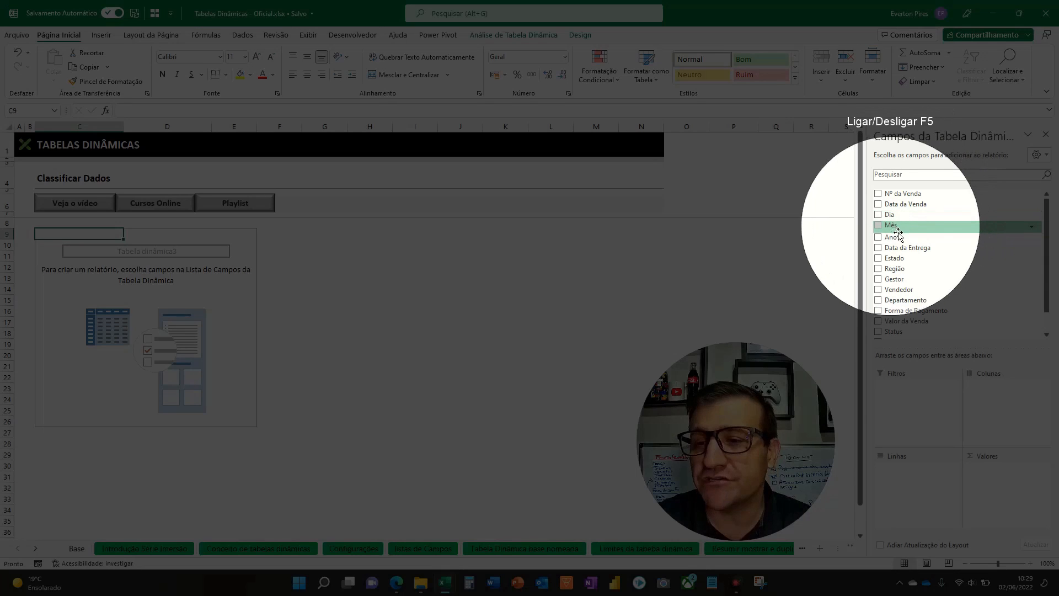
key(F5)
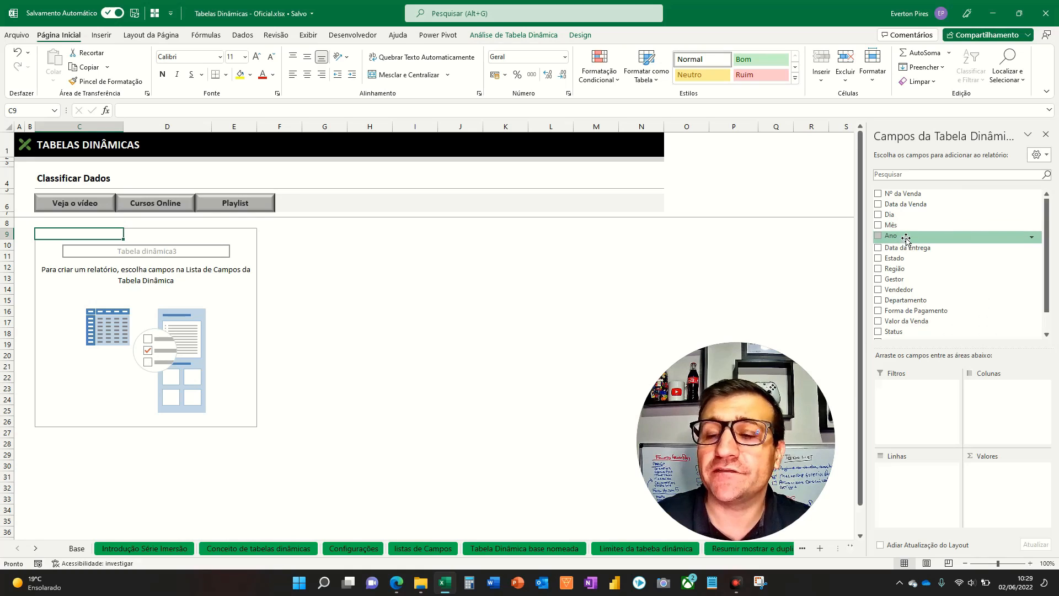
click(877, 288)
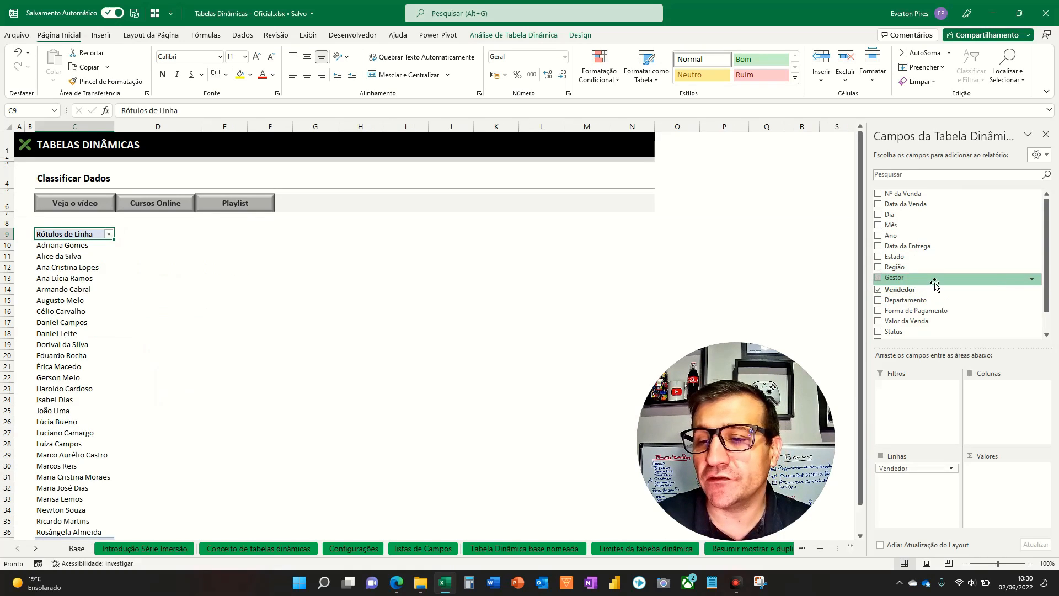
click(877, 319)
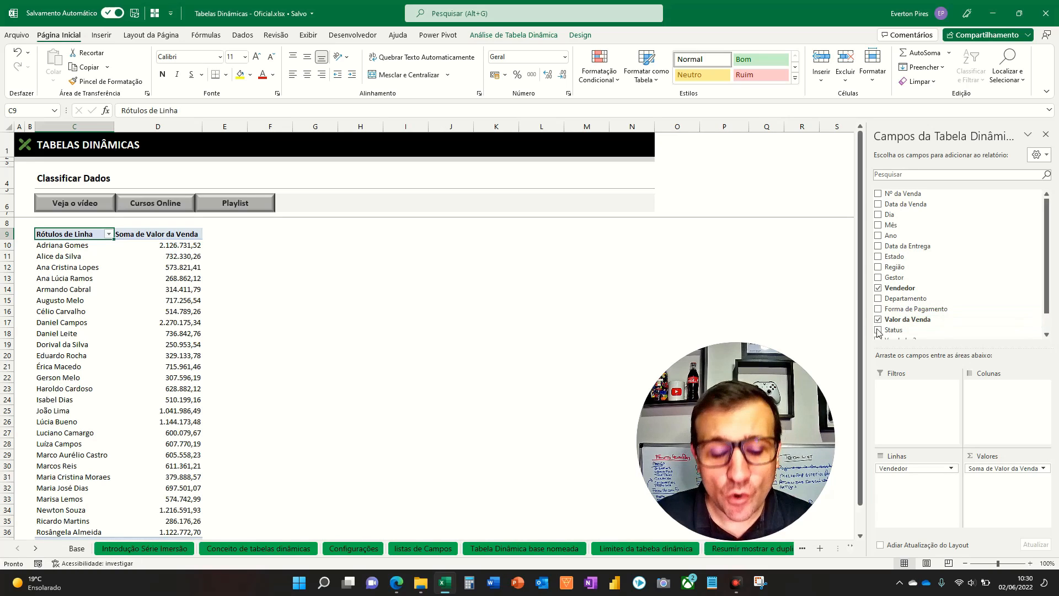
key(ctrl+2)
mouse_move(873, 282)
mouse_down()
mouse_move(355, 189)
mouse_move(83, 273)
mouse_move(80, 285)
mouse_up()
drag(845, 289, 892, 485)
mouse_move(909, 328)
mouse_down()
mouse_move(985, 478)
mouse_move(990, 504)
mouse_move(982, 499)
mouse_up()
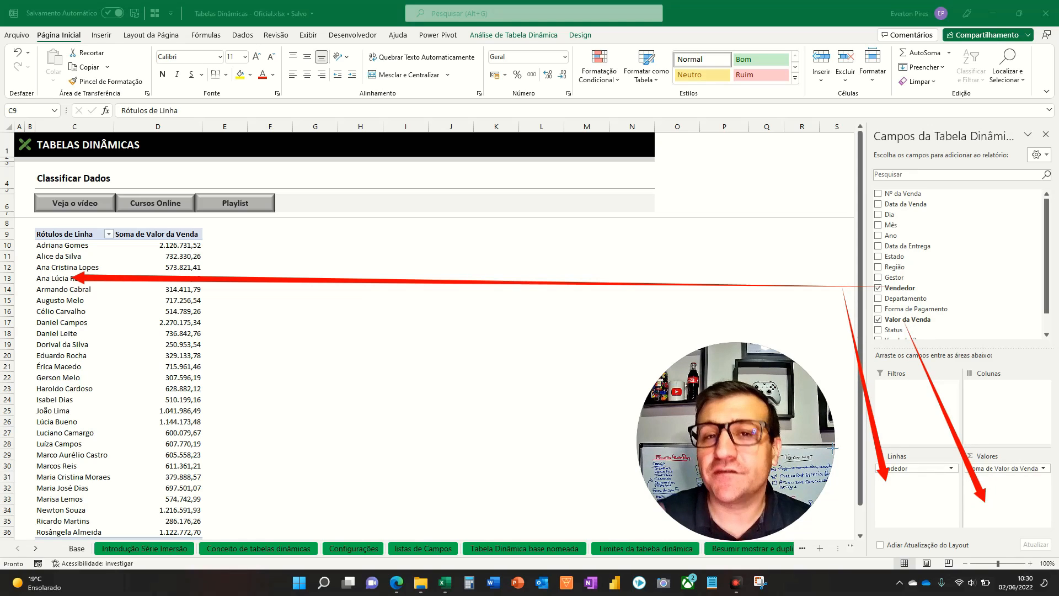
key(Escape)
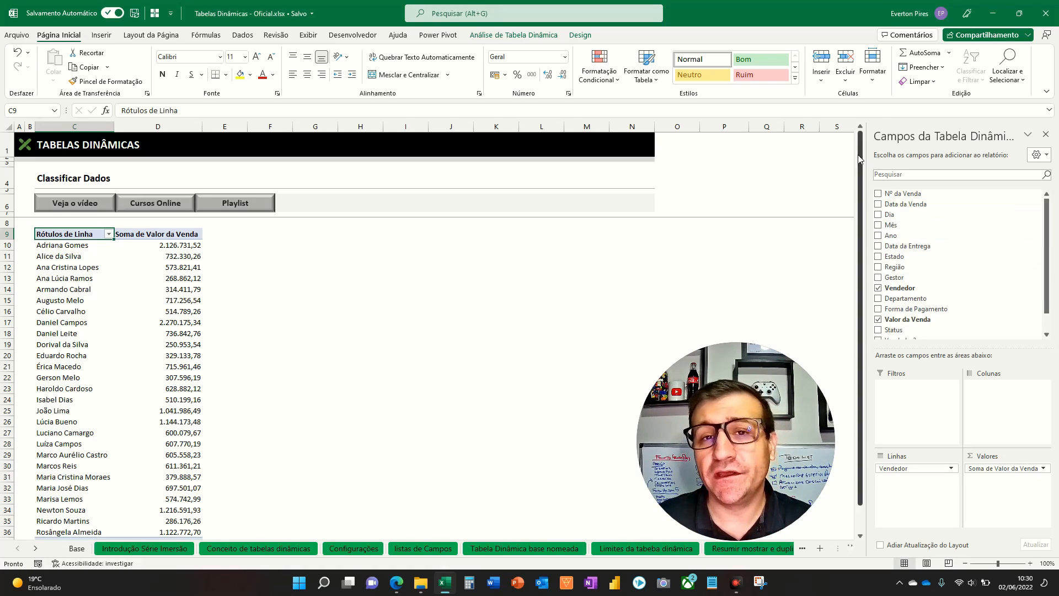
- Place the Mês field in the Colunas area of the pivot table
key(F5)
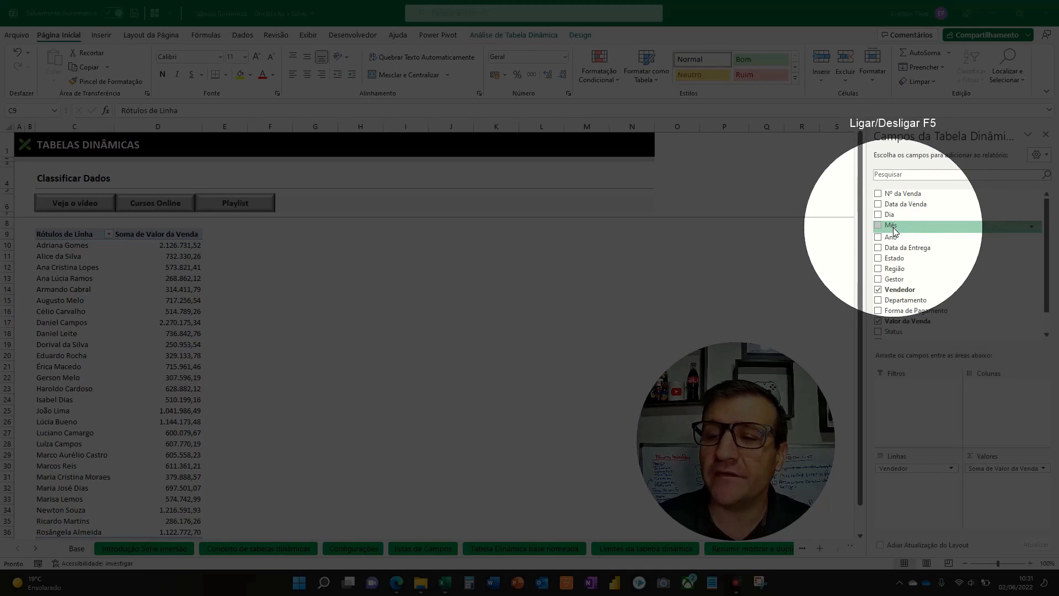
key(F5)
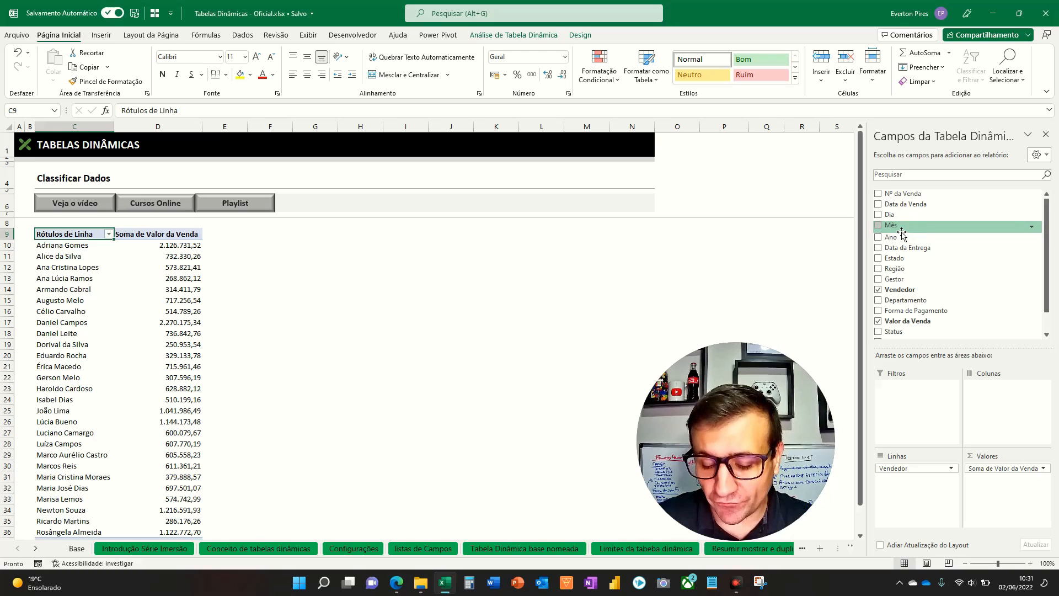
drag(901, 231, 1001, 405)
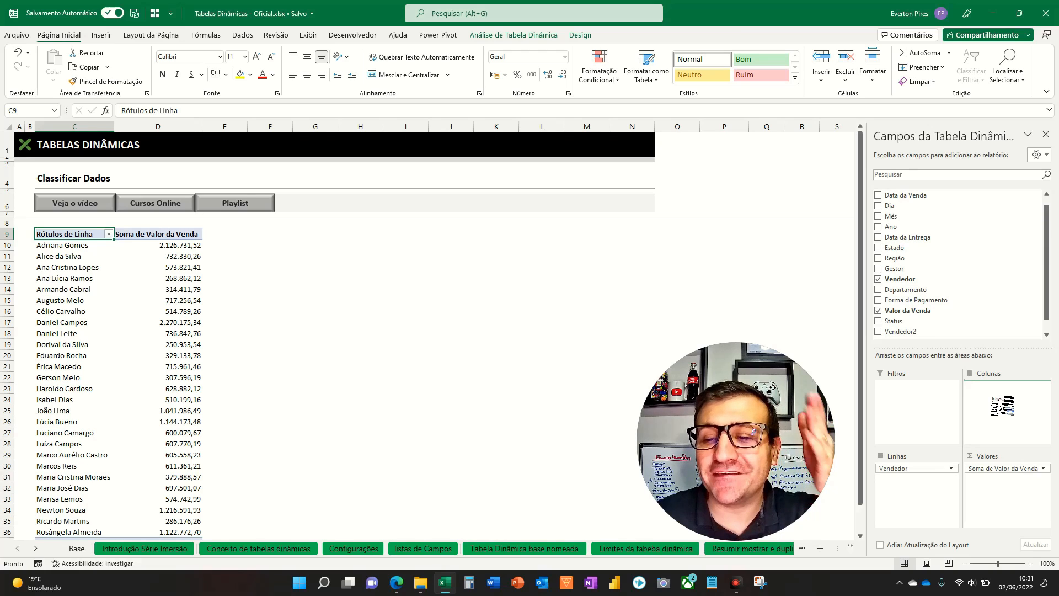
drag(1002, 405, 1002, 406)
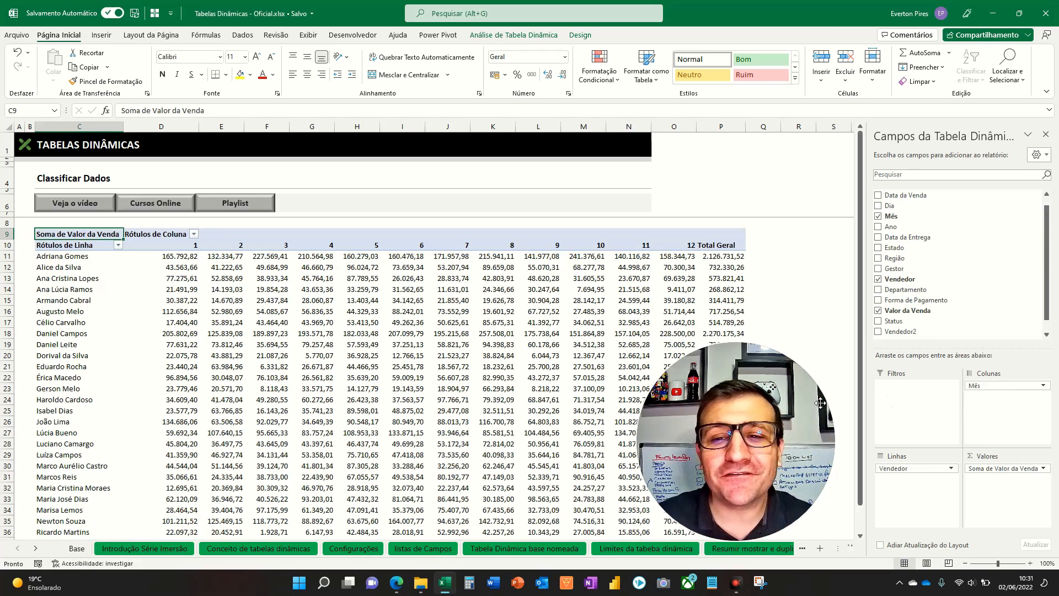
click(271, 332)
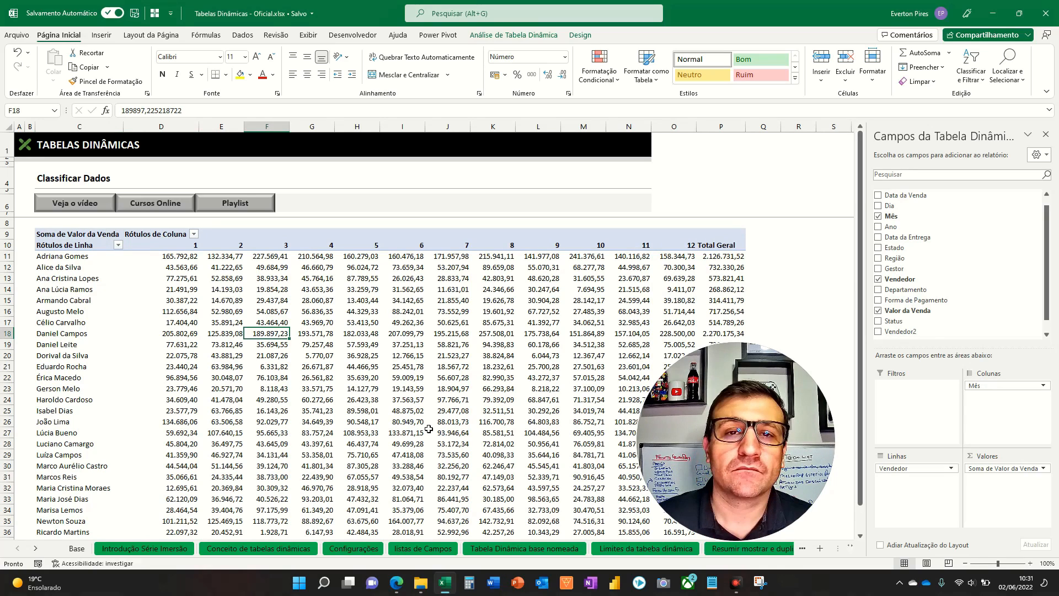
key(ctrl+alt+d)
mouse_move(804, 166)
mouse_down()
mouse_move(780, 215)
mouse_move(728, 257)
mouse_up()
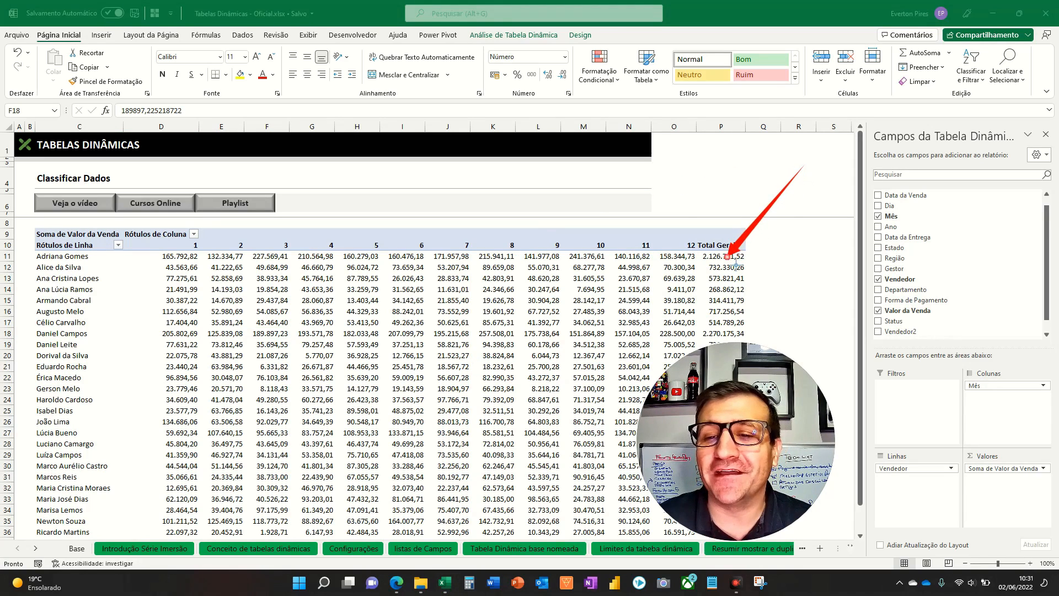
drag(667, 197, 674, 247)
drag(602, 188, 619, 237)
drag(558, 211, 574, 236)
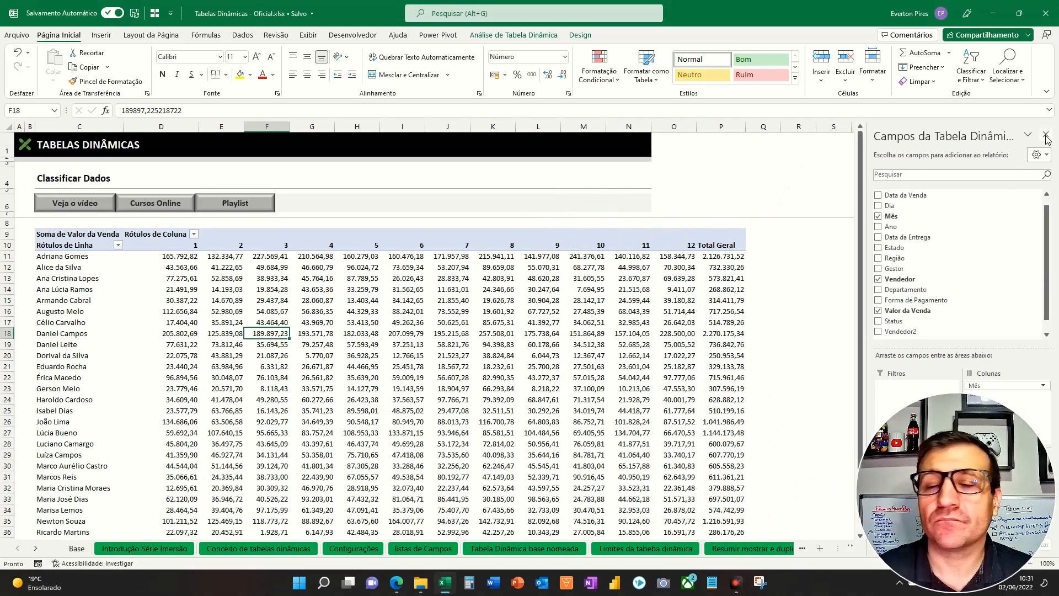
- Hide the pivot table's field list and select one of the seller names in the row labels
click(1045, 135)
click(353, 334)
click(75, 291)
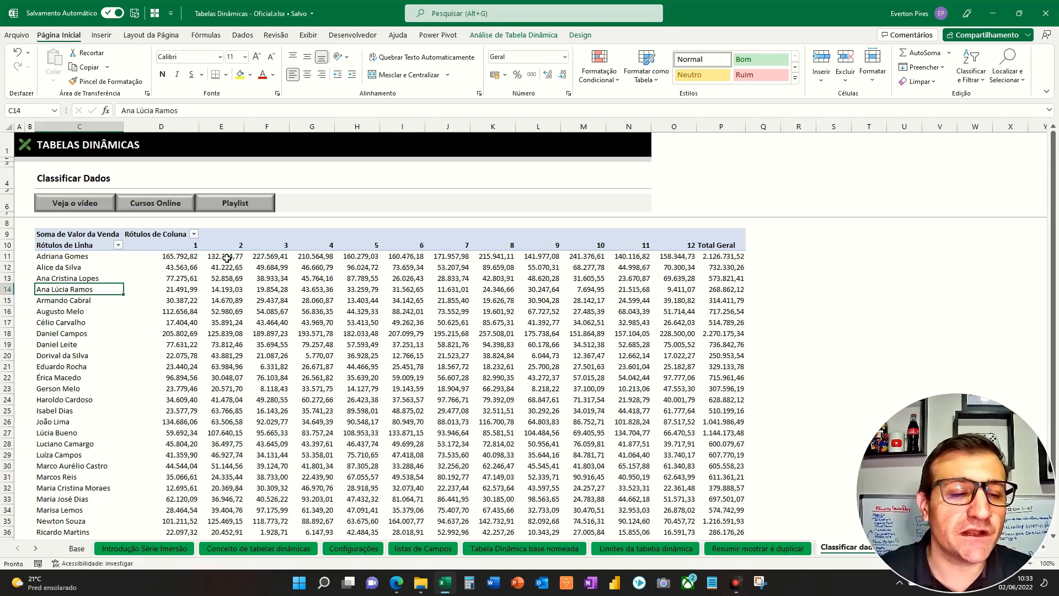
click(82, 302)
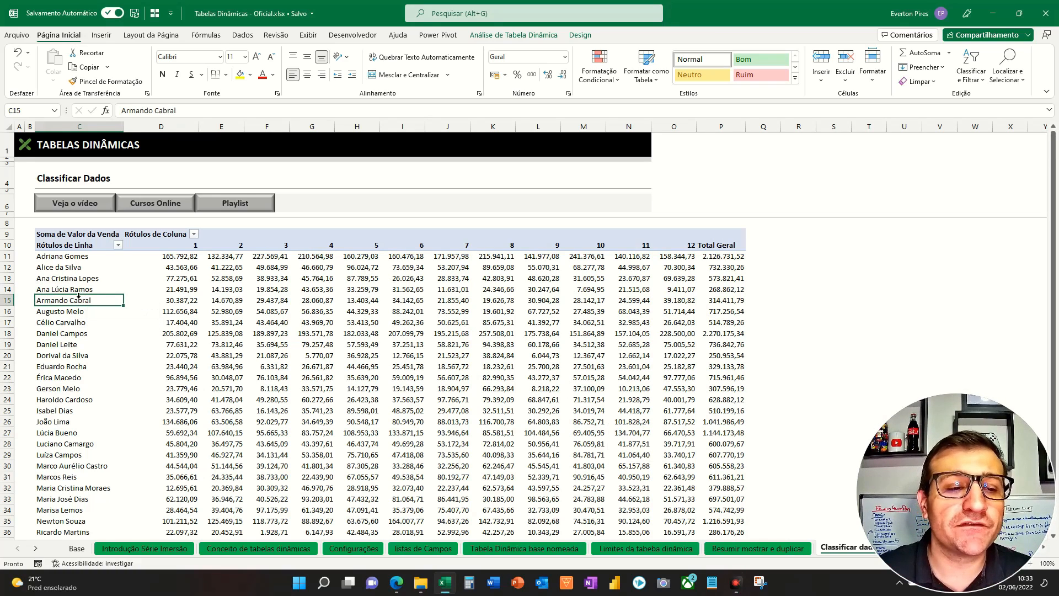
key(F5)
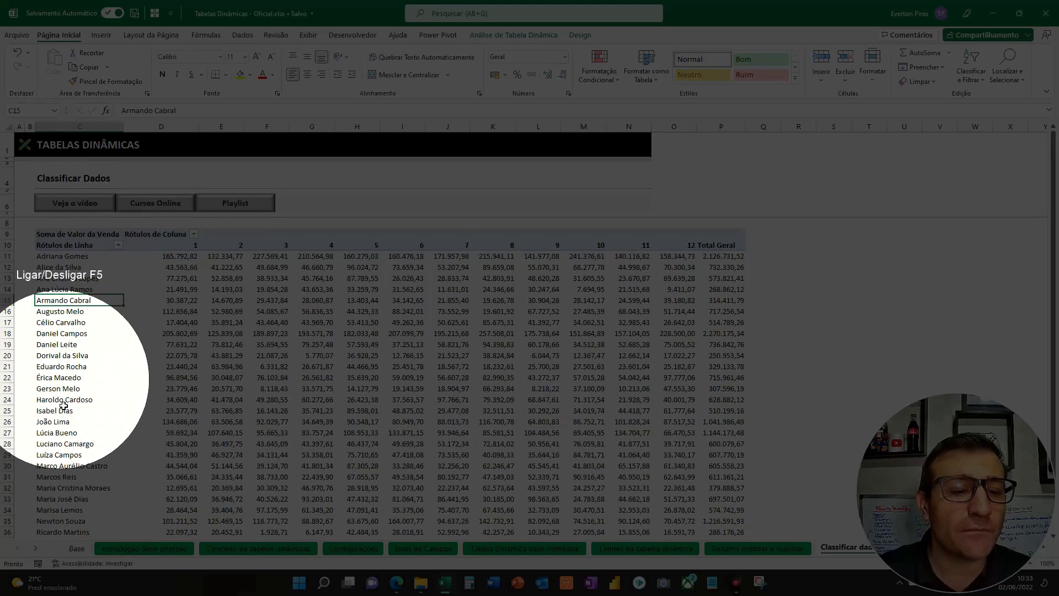
key(F5)
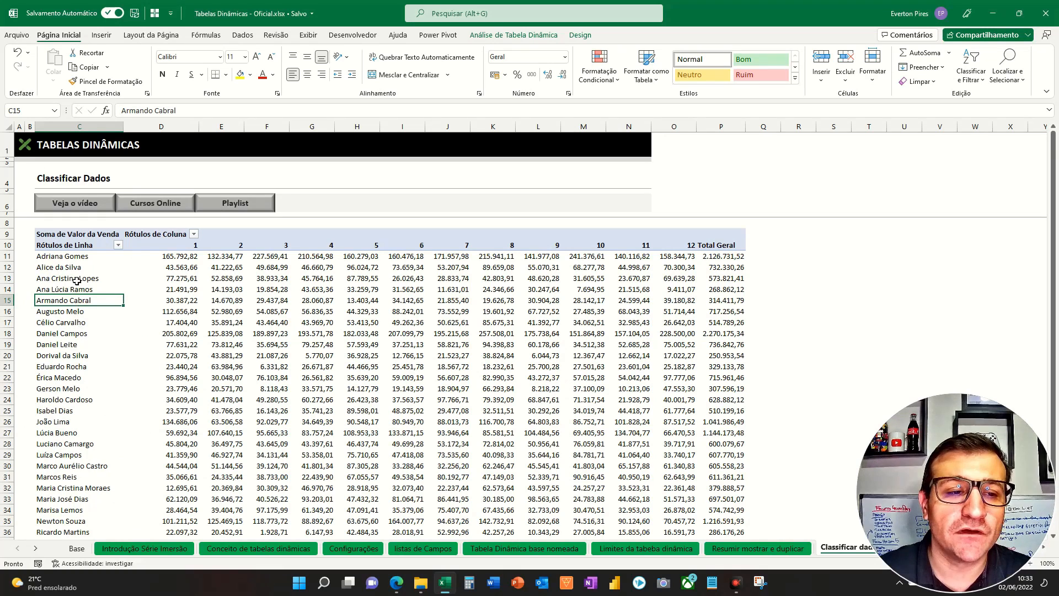
- Sort the Vendedor row labels of the pivot table from A to Z
right_click(77, 279)
mouse_move(140, 354)
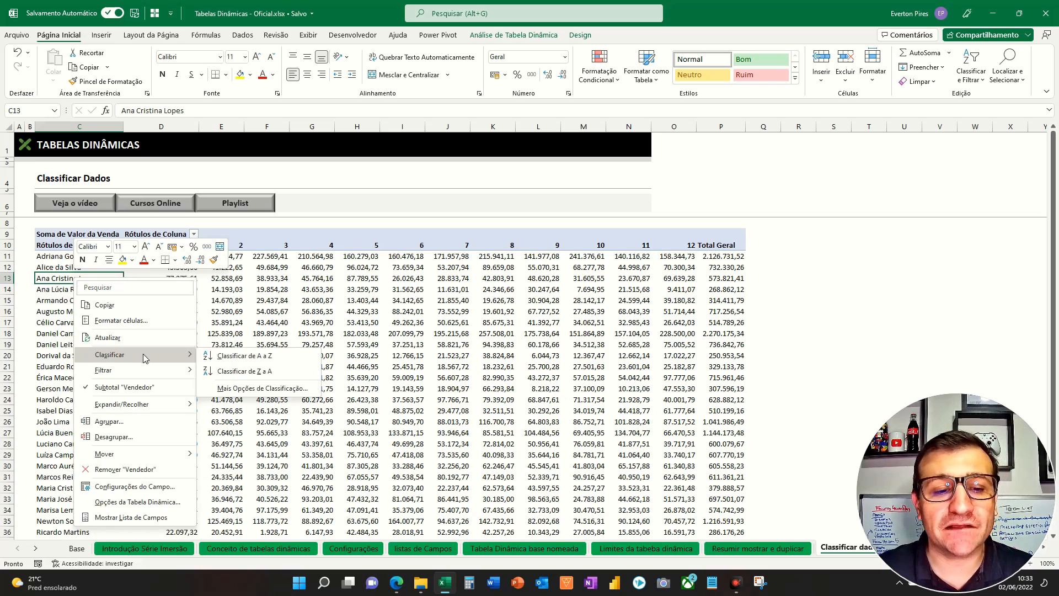
click(252, 359)
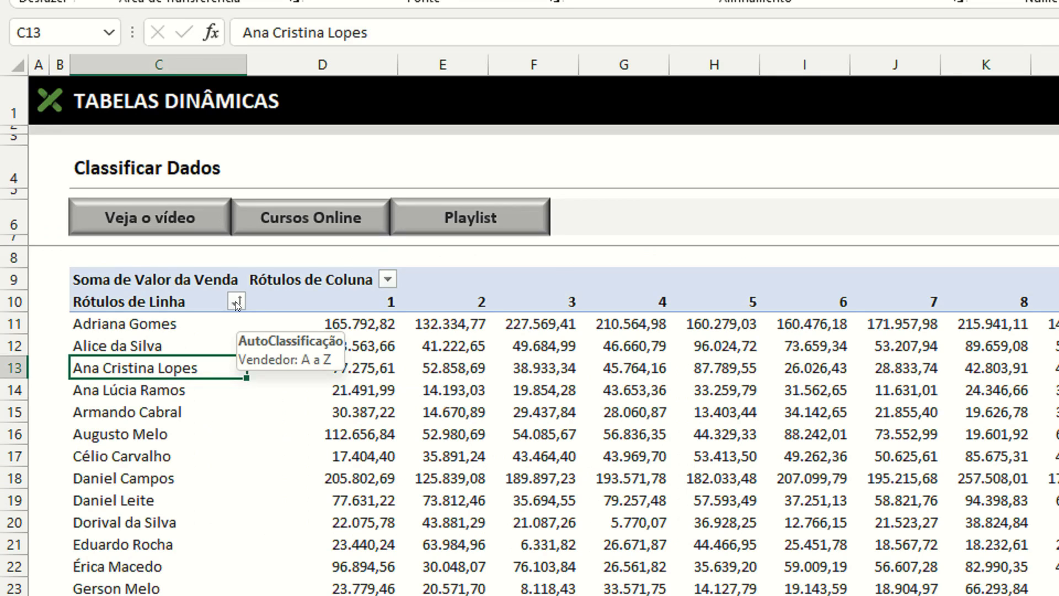
click(235, 301)
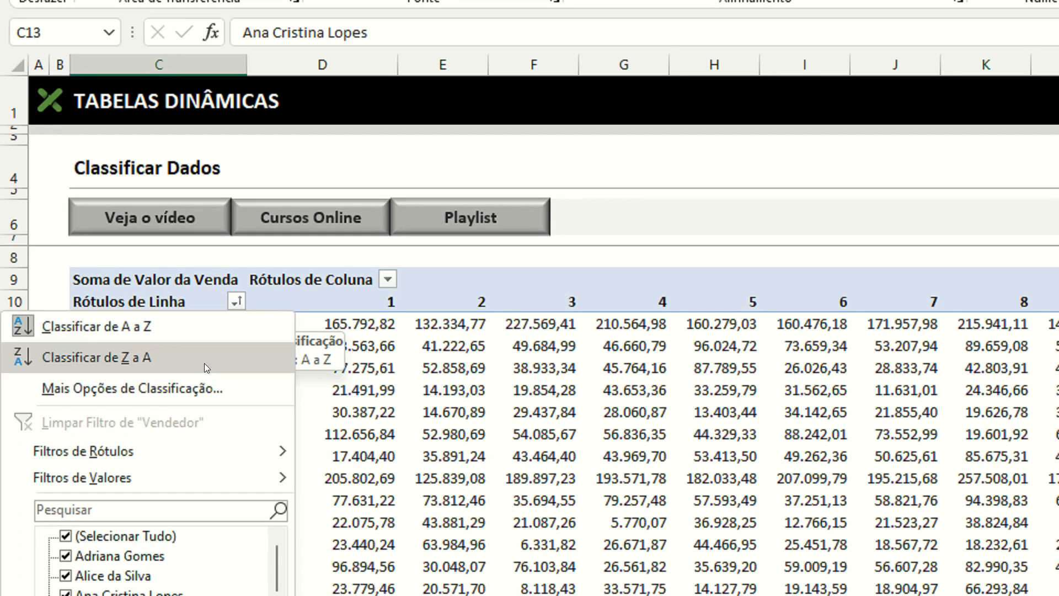
click(102, 325)
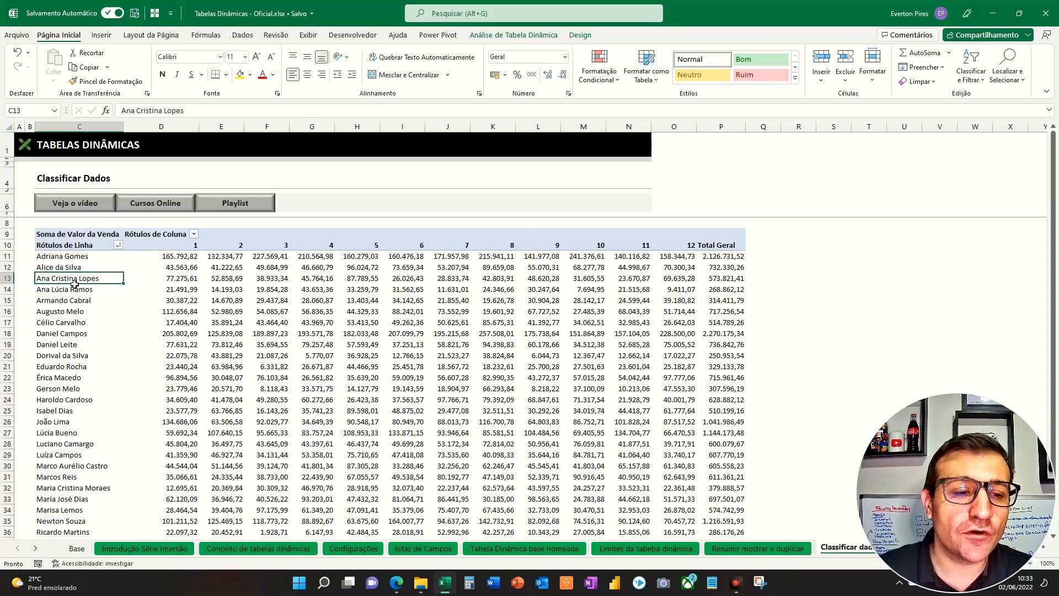
- Sort the Vendedor row labels of the pivot table from Z to A
right_click(74, 283)
mouse_move(112, 359)
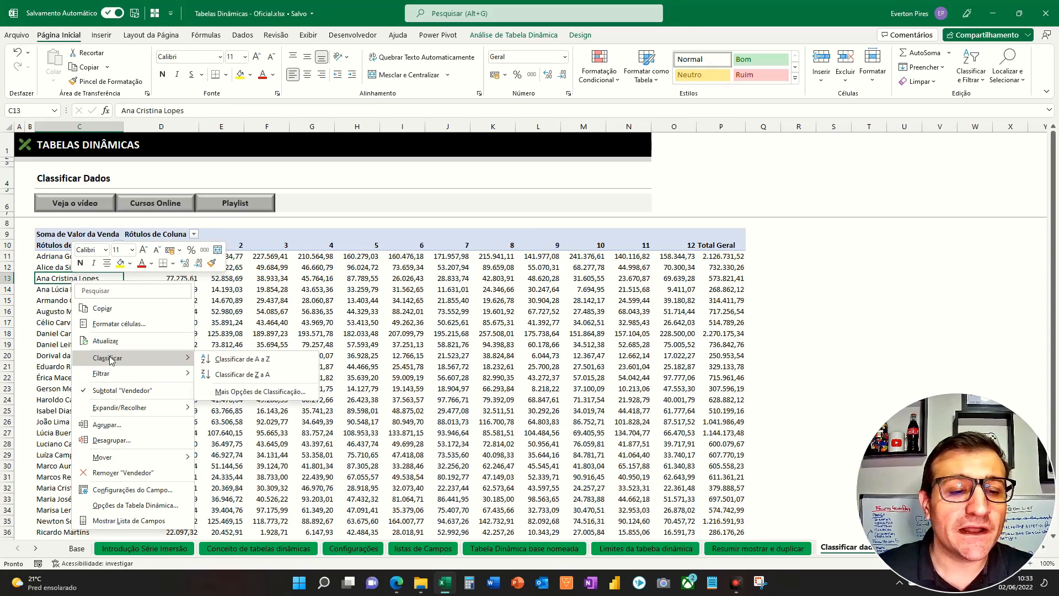
click(234, 375)
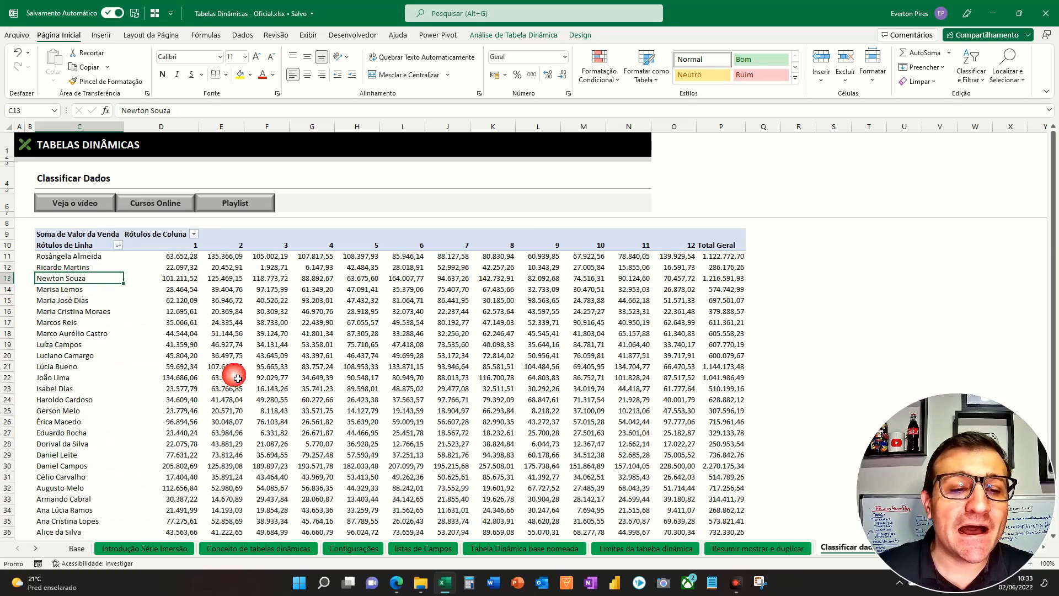
- Examine the additional sort options for the Vendedor field, including the ascending sort keys and the automatic sorting settings, without applying changes
right_click(85, 284)
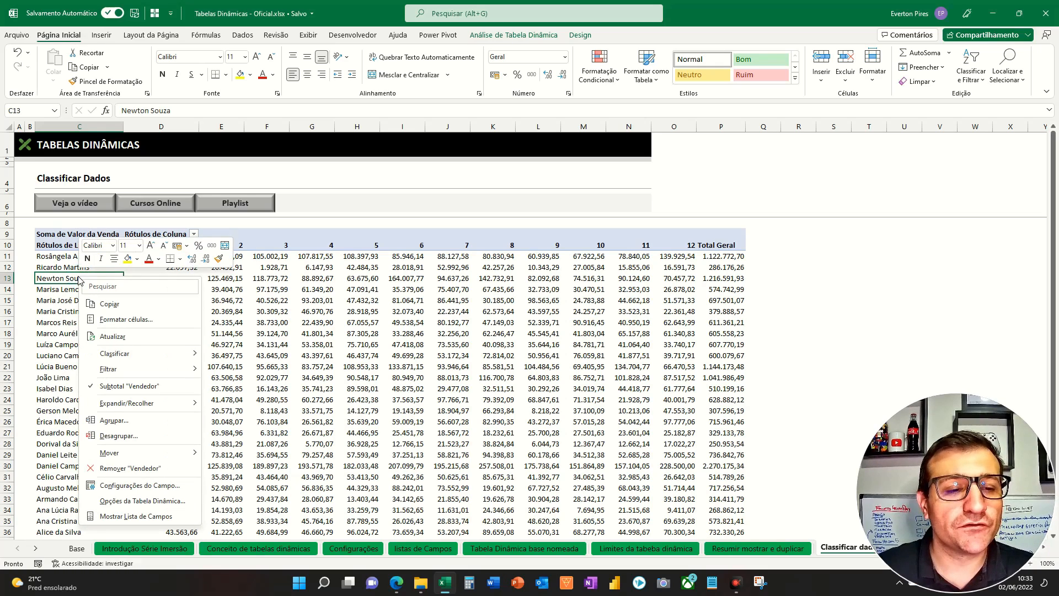
mouse_move(127, 353)
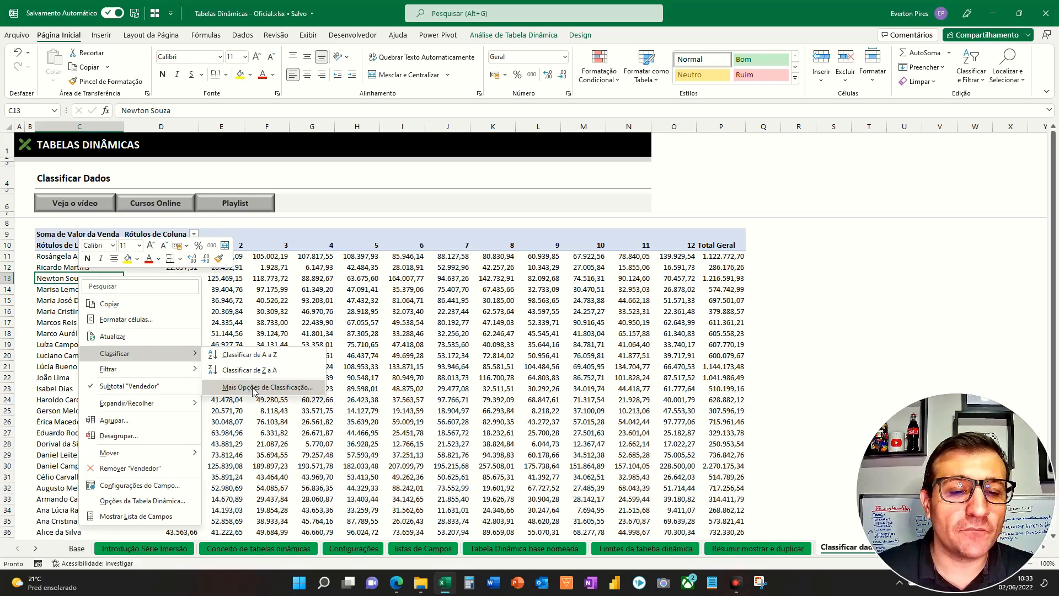
click(254, 387)
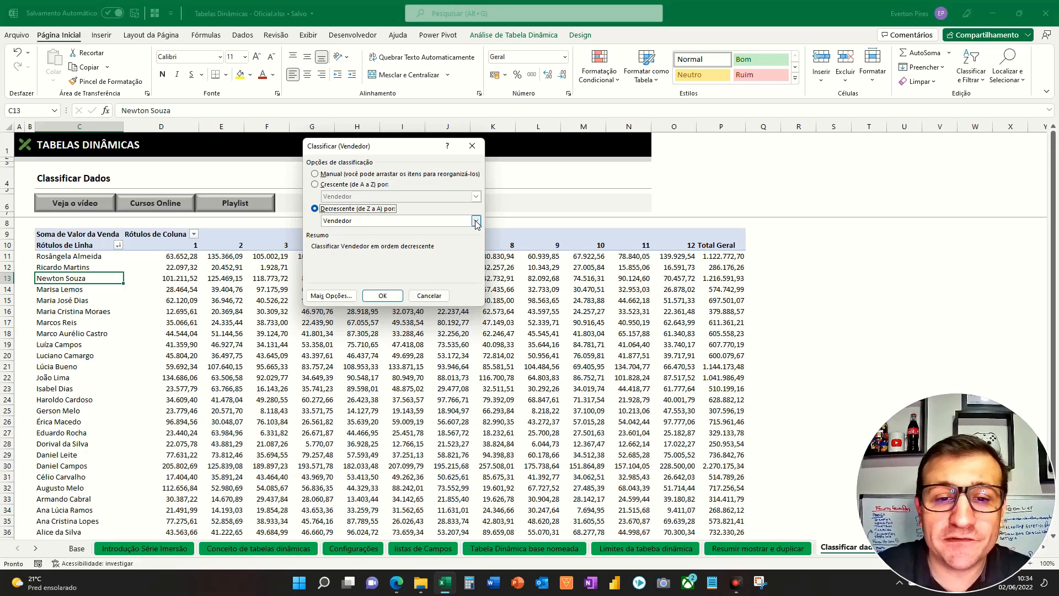
click(429, 295)
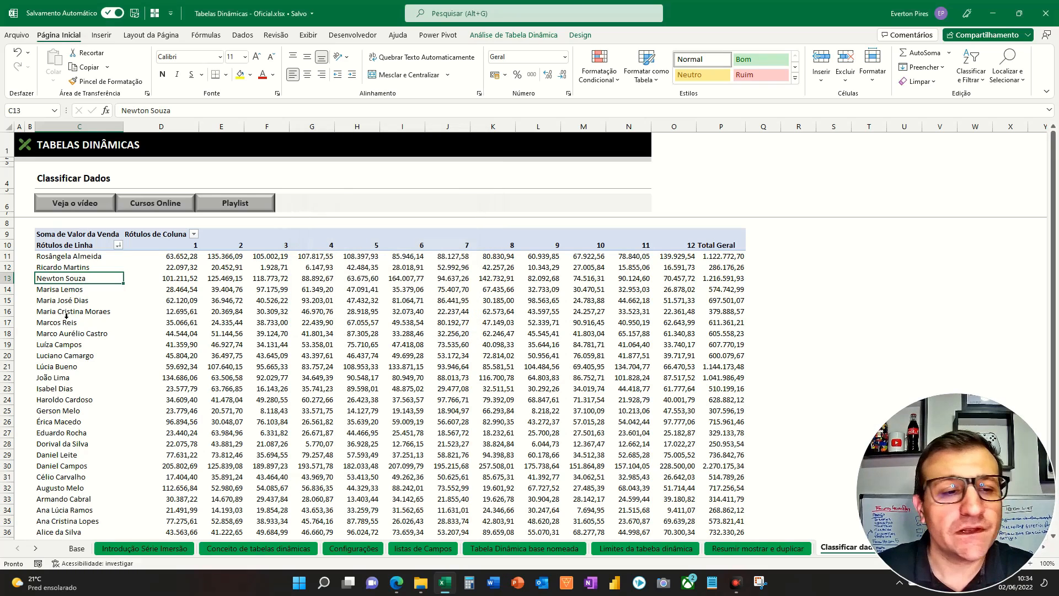
right_click(74, 284)
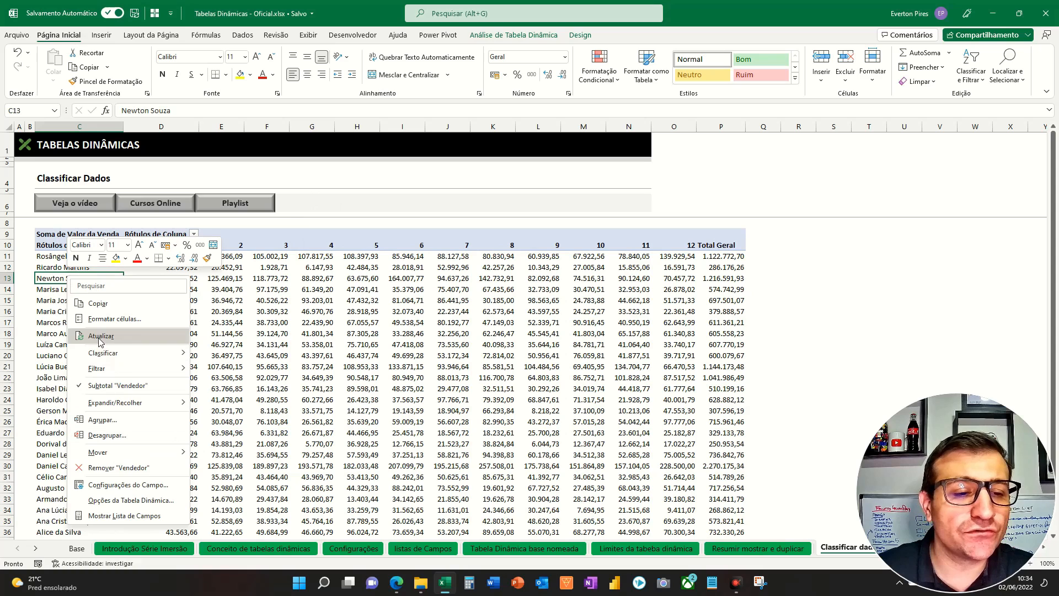
mouse_move(105, 353)
click(241, 391)
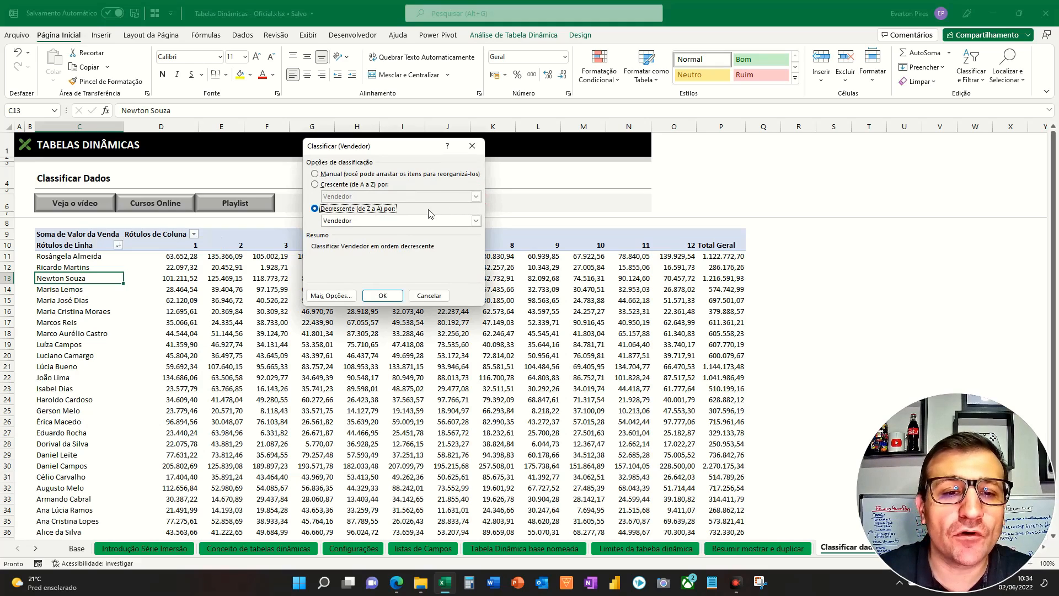
click(314, 185)
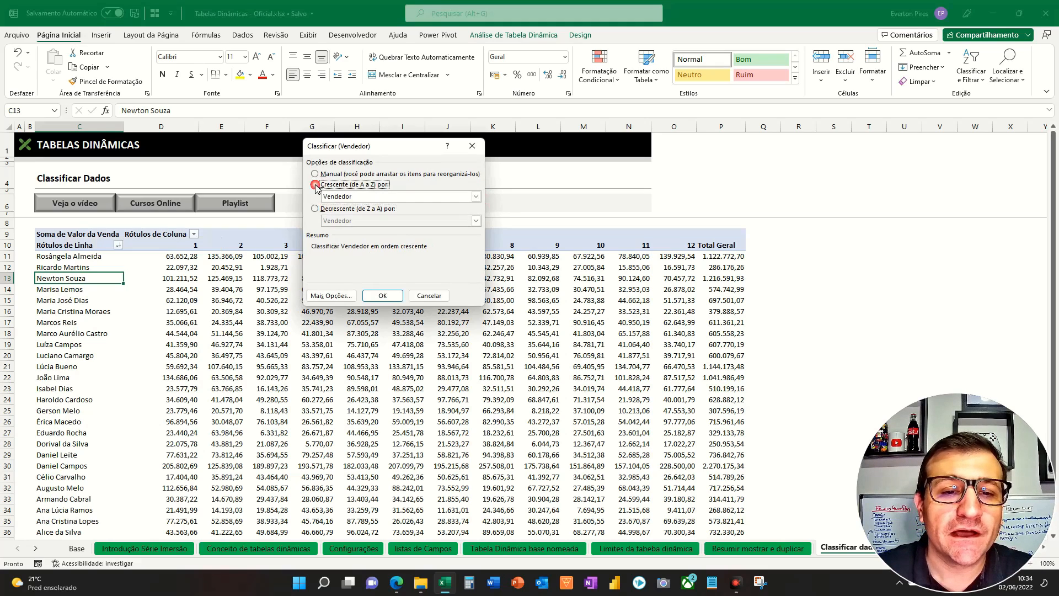
click(476, 197)
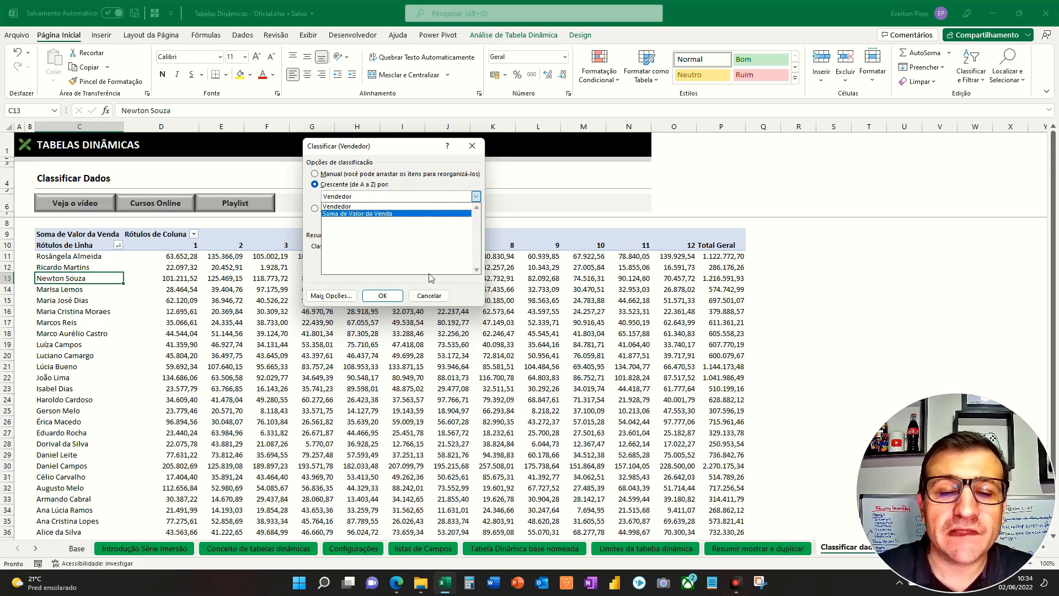
click(331, 296)
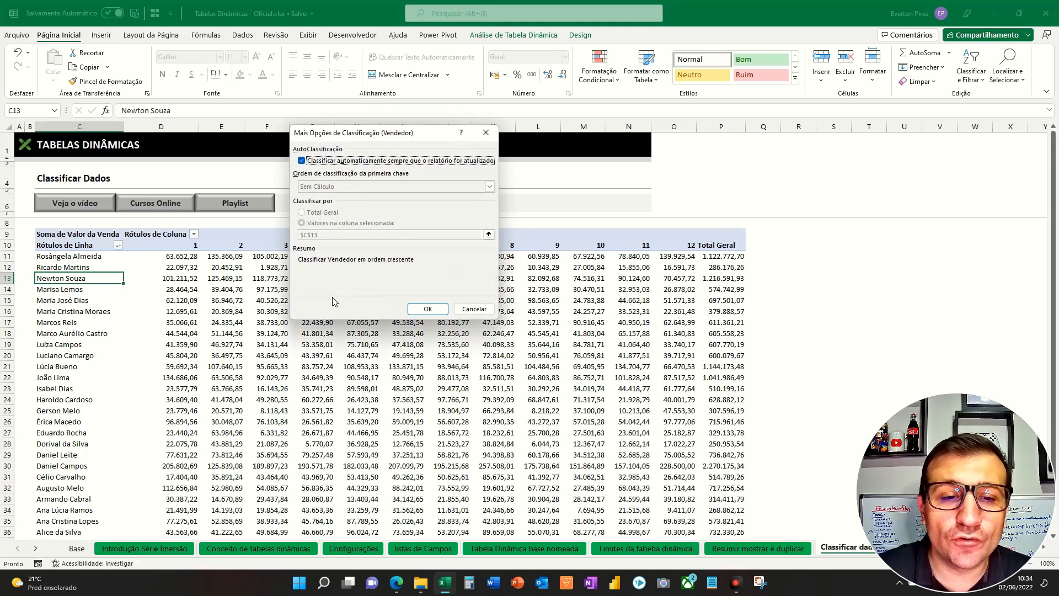
click(478, 308)
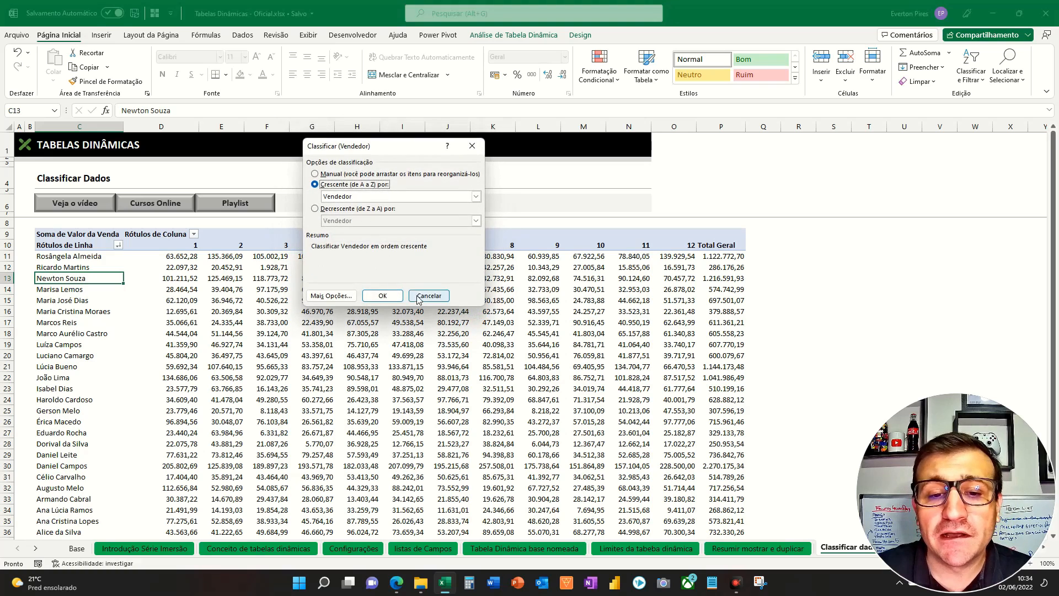
click(417, 296)
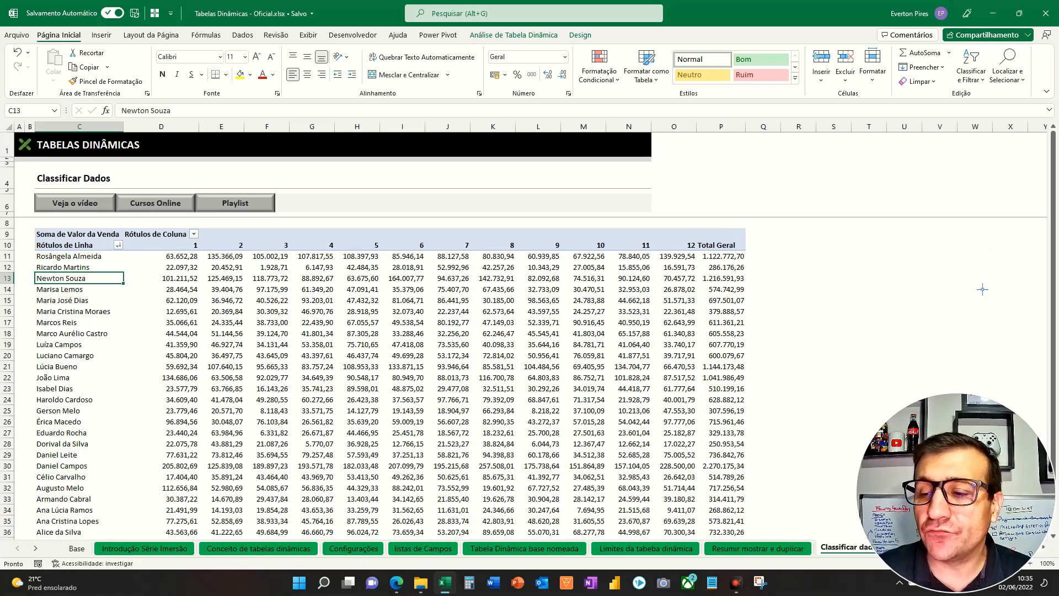
click(1050, 374)
mouse_move(159, 221)
mouse_down()
mouse_move(661, 288)
mouse_move(742, 281)
mouse_up()
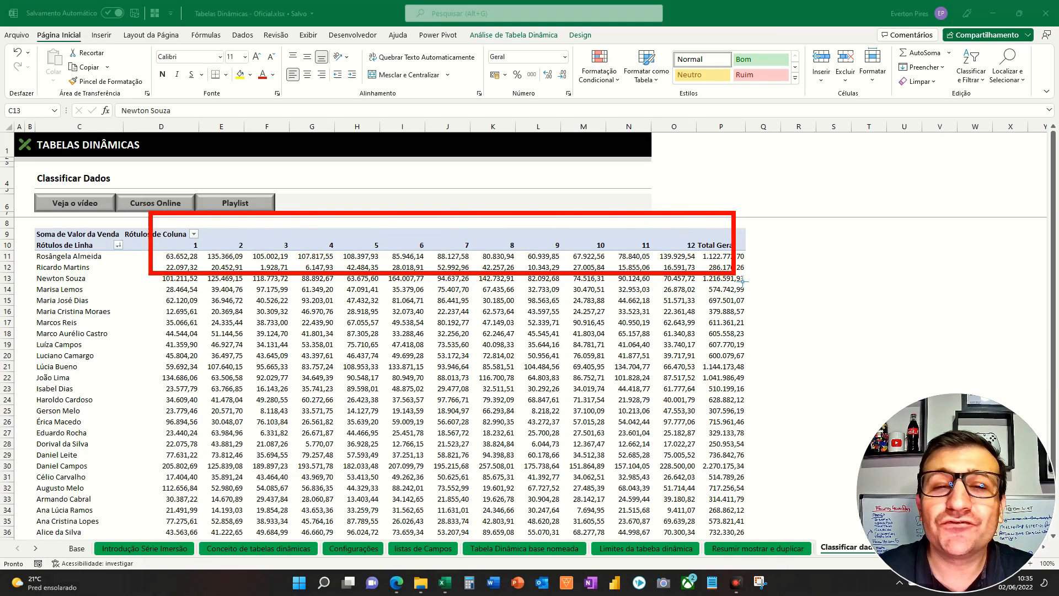
drag(264, 149, 292, 229)
drag(363, 147, 412, 232)
mouse_move(458, 132)
mouse_down()
mouse_move(474, 172)
mouse_move(531, 233)
mouse_up()
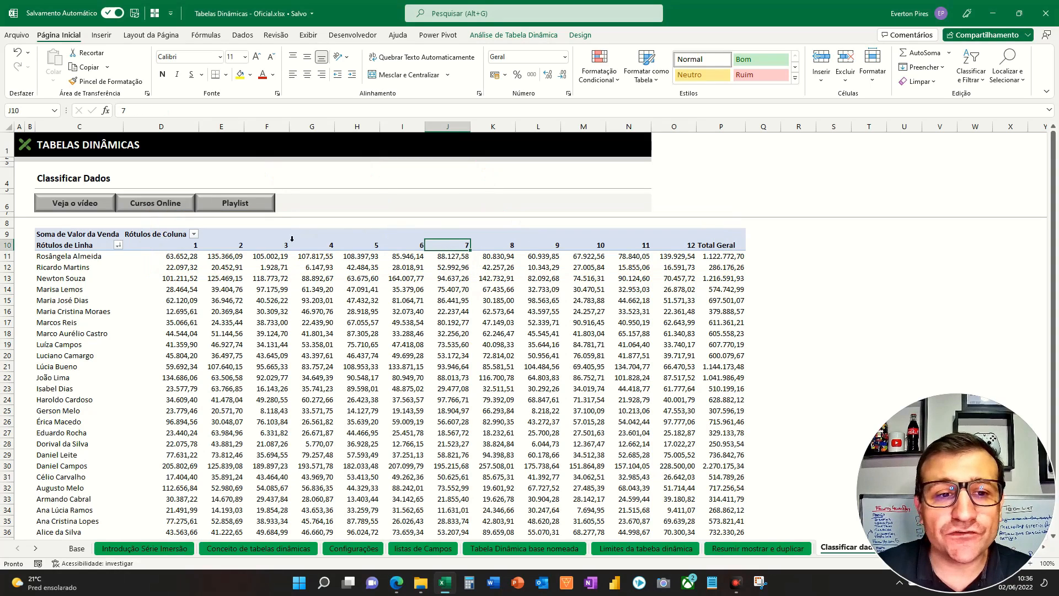
key(F5)
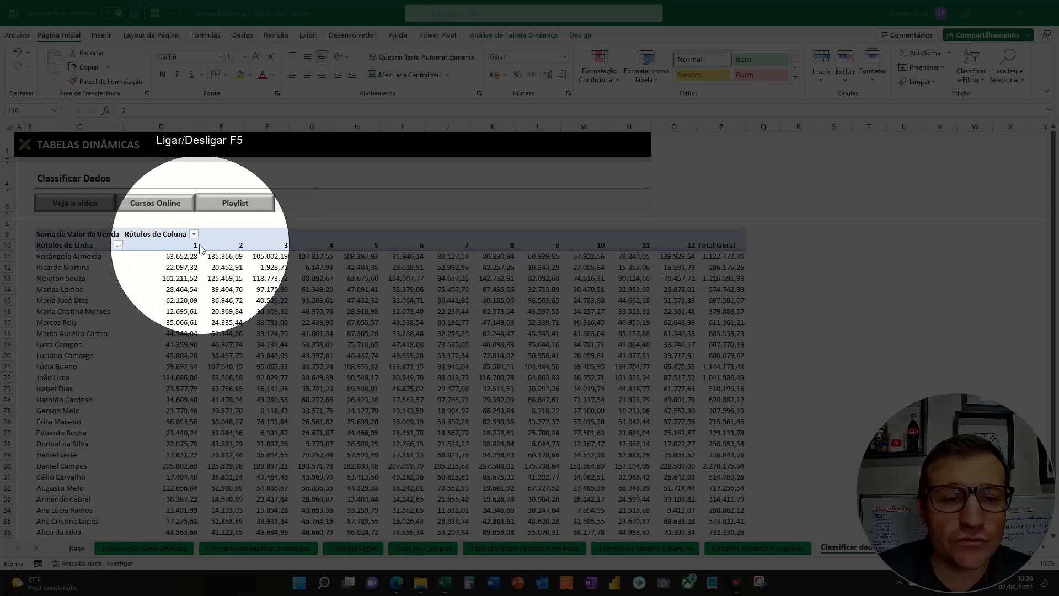
key(F5)
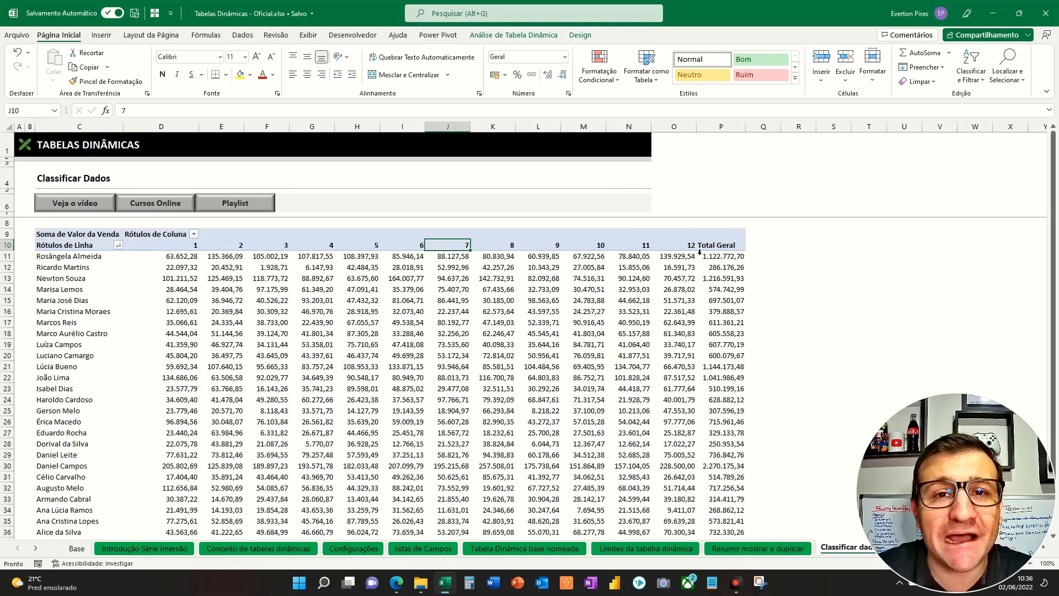
- Sort the Mês column labels of the pivot table from smallest to largest
right_click(403, 249)
mouse_move(465, 326)
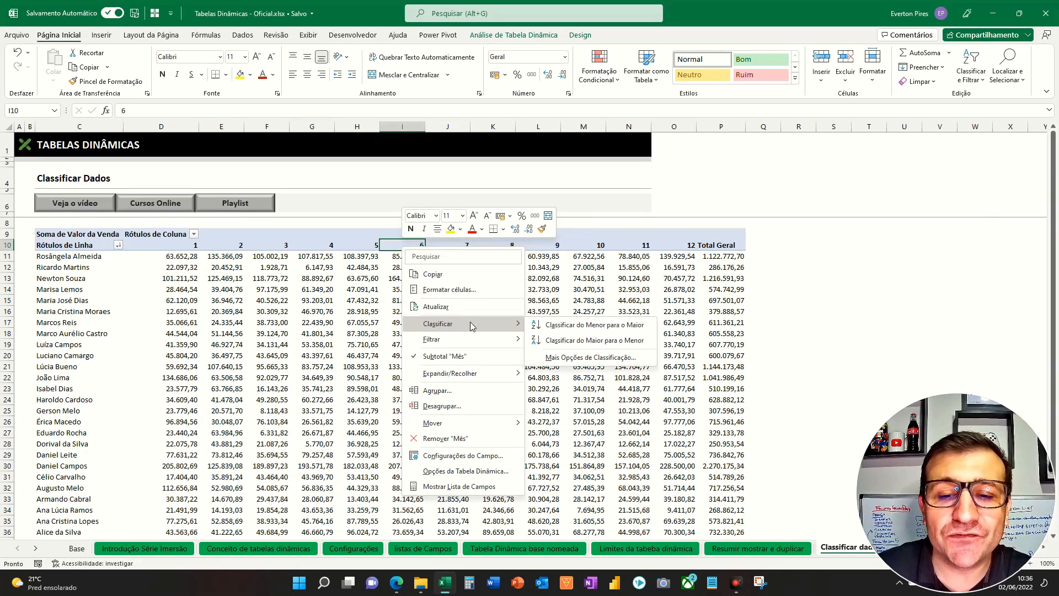
click(569, 325)
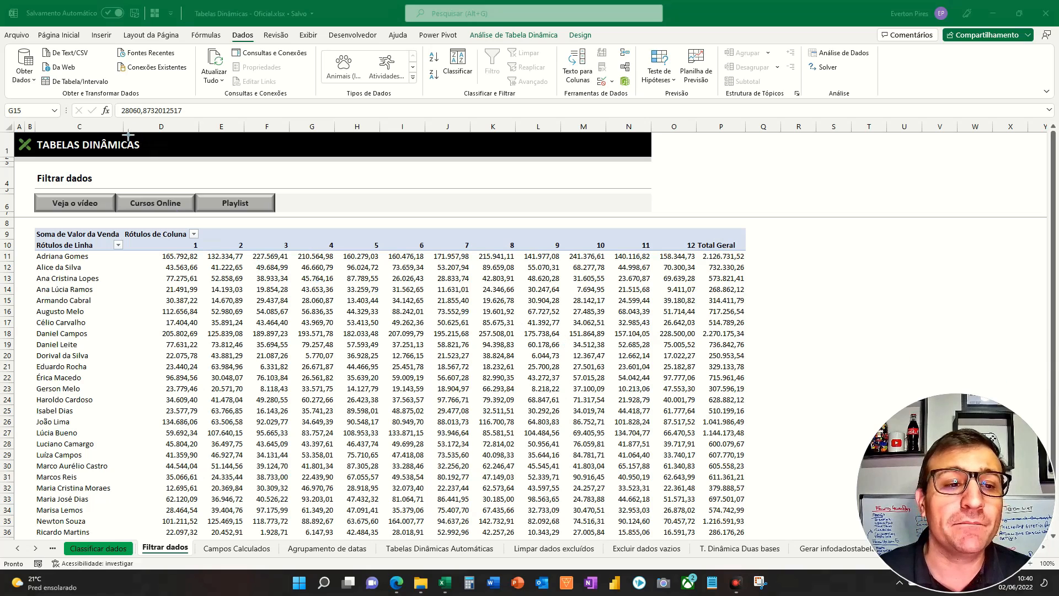
mouse_move(27, 223)
mouse_down()
mouse_move(270, 243)
mouse_move(778, 246)
mouse_move(770, 239)
mouse_up()
mouse_move(17, 241)
mouse_down()
mouse_move(89, 259)
mouse_move(129, 255)
mouse_up()
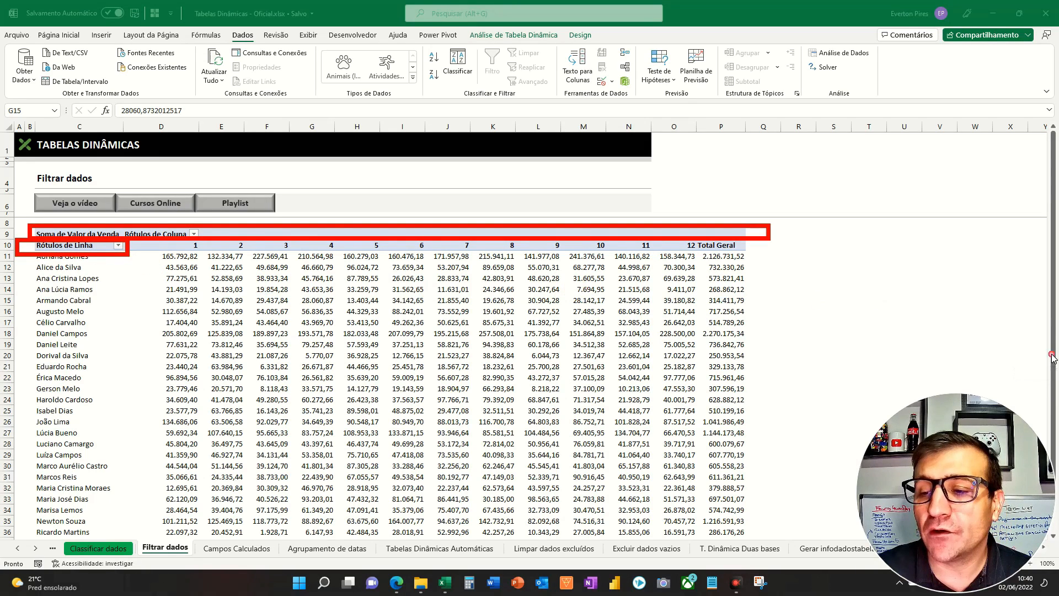
mouse_move(204, 255)
mouse_down()
mouse_move(718, 259)
mouse_move(731, 269)
mouse_up()
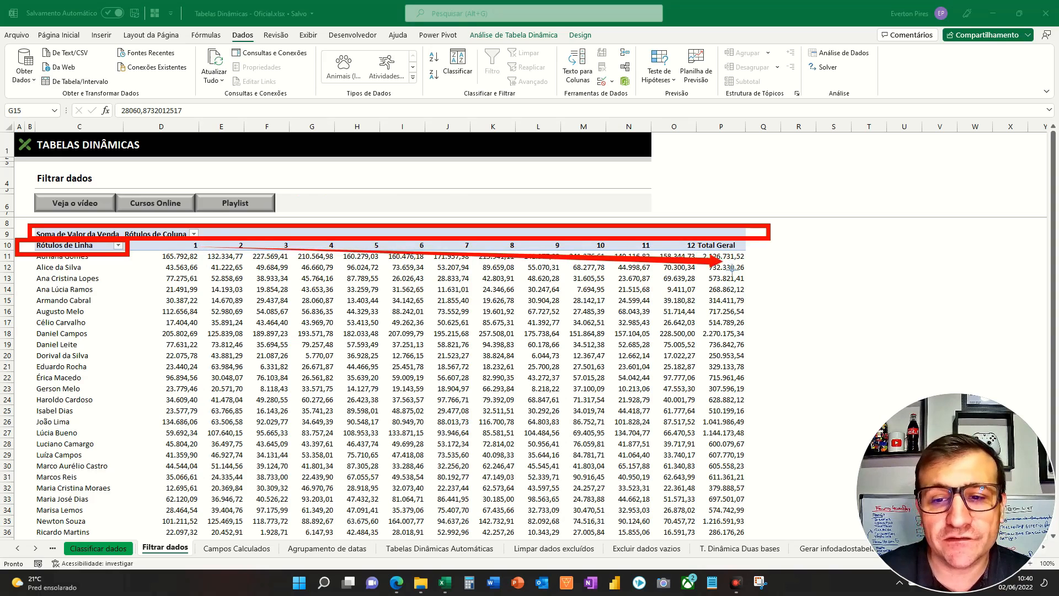
drag(108, 270, 103, 531)
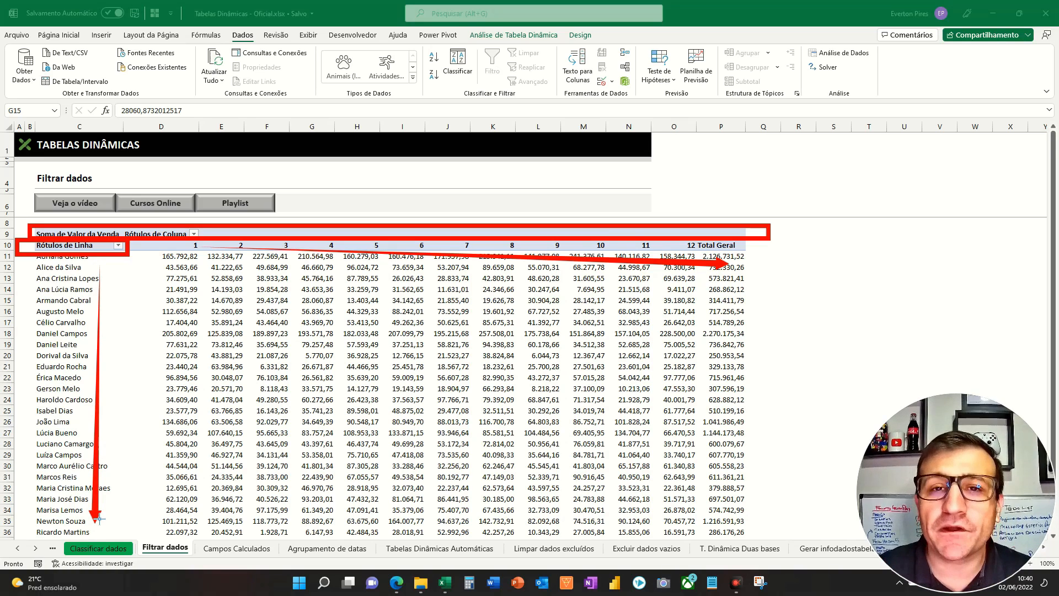
key(Escape)
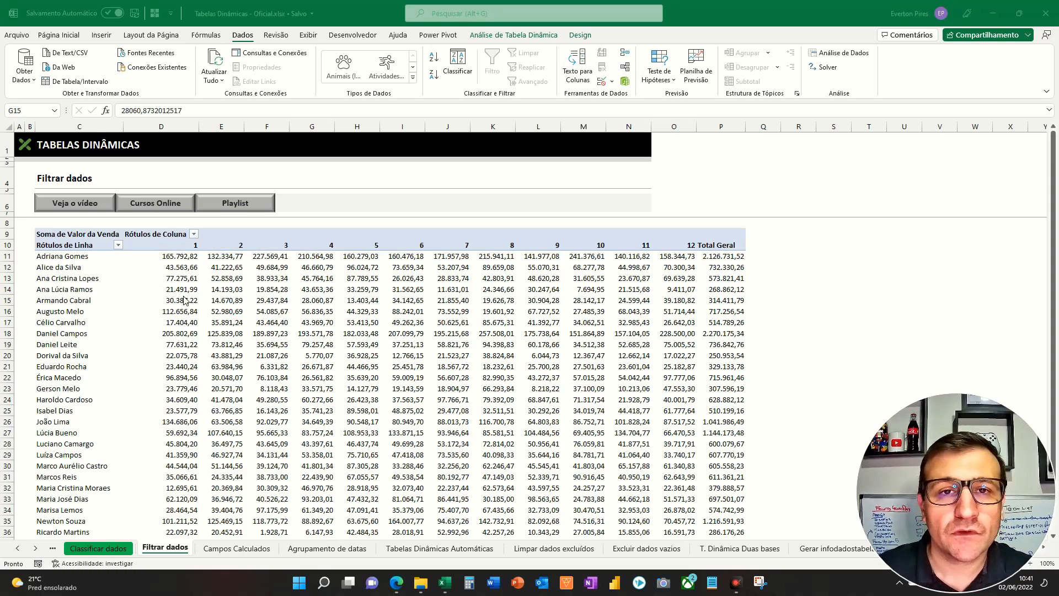
key(F5)
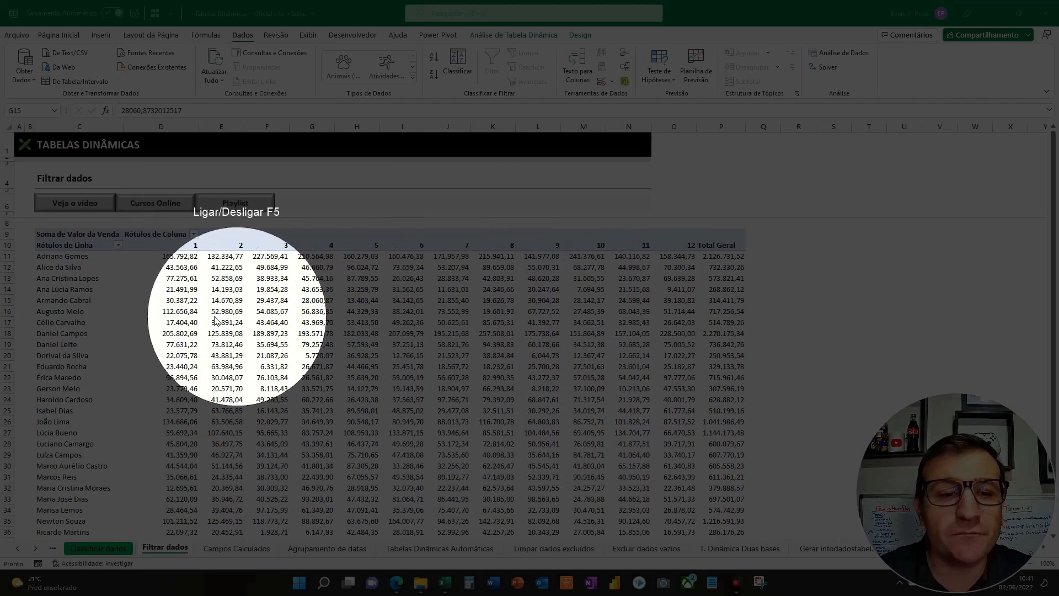
key(F5)
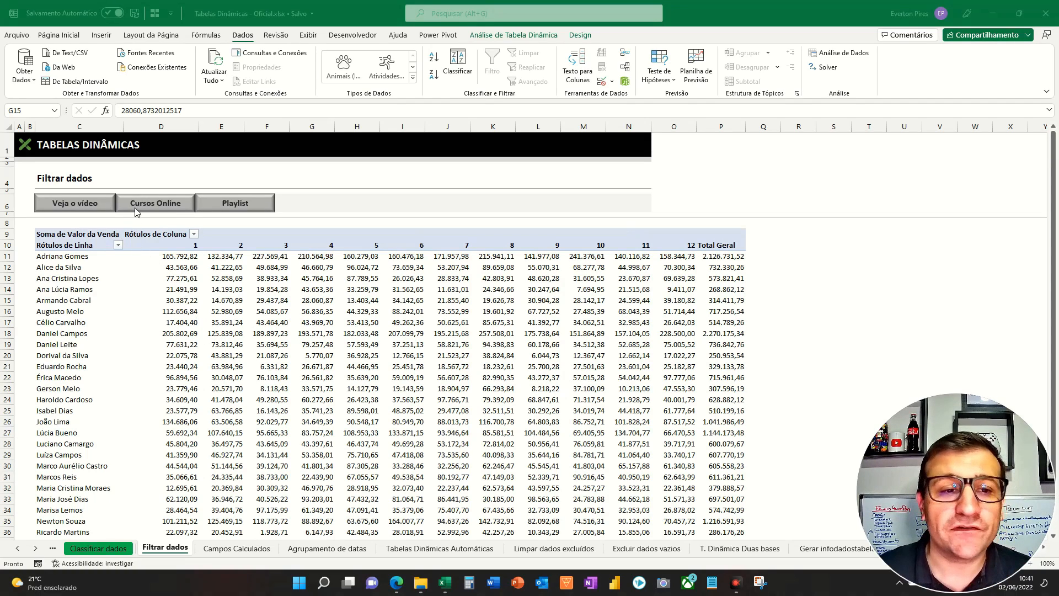
mouse_move(143, 222)
mouse_down()
mouse_move(692, 289)
mouse_move(779, 261)
mouse_up()
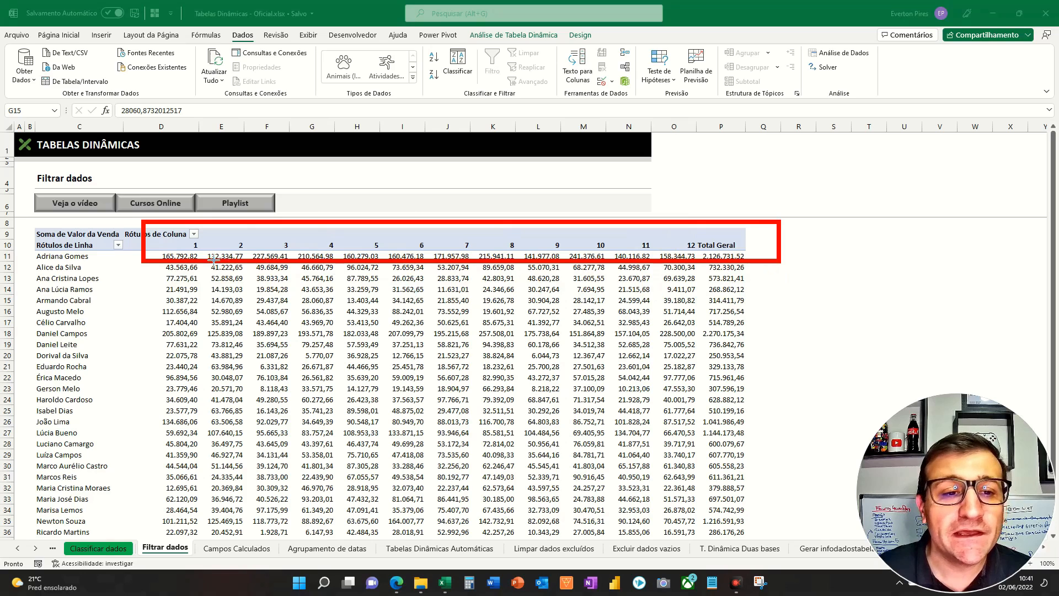
drag(118, 216, 219, 245)
key(Escape)
- Apply a label filter to the pivot table's Mês column labels that shows only months greater than 6
click(193, 234)
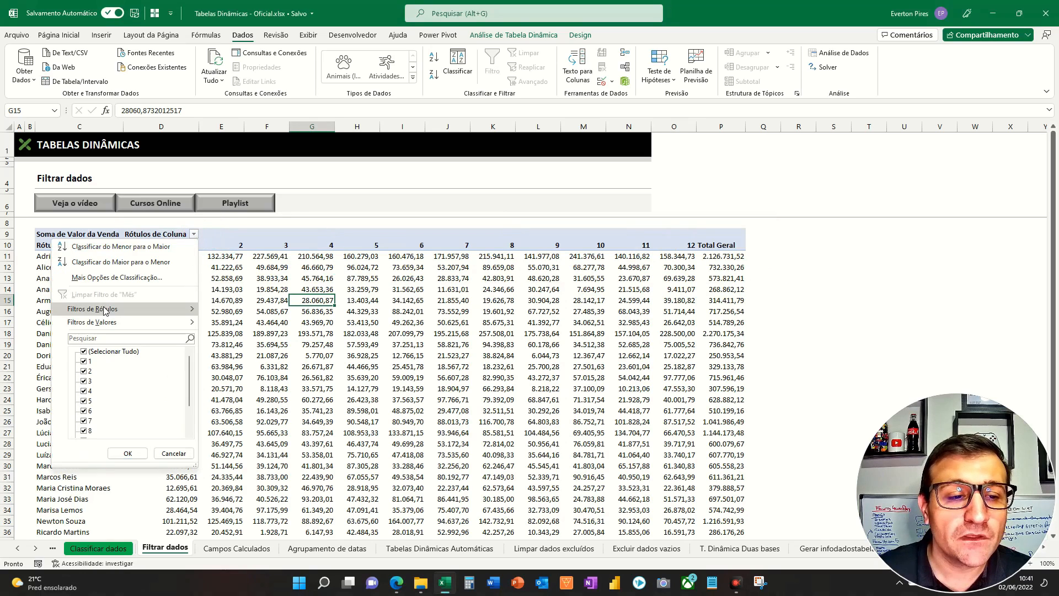
mouse_move(104, 311)
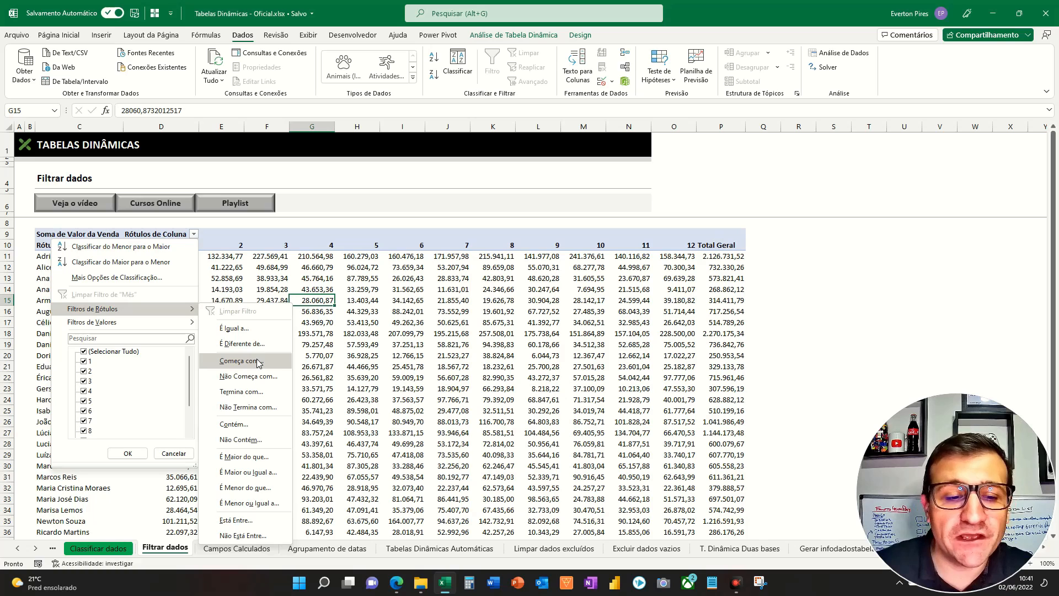
click(249, 458)
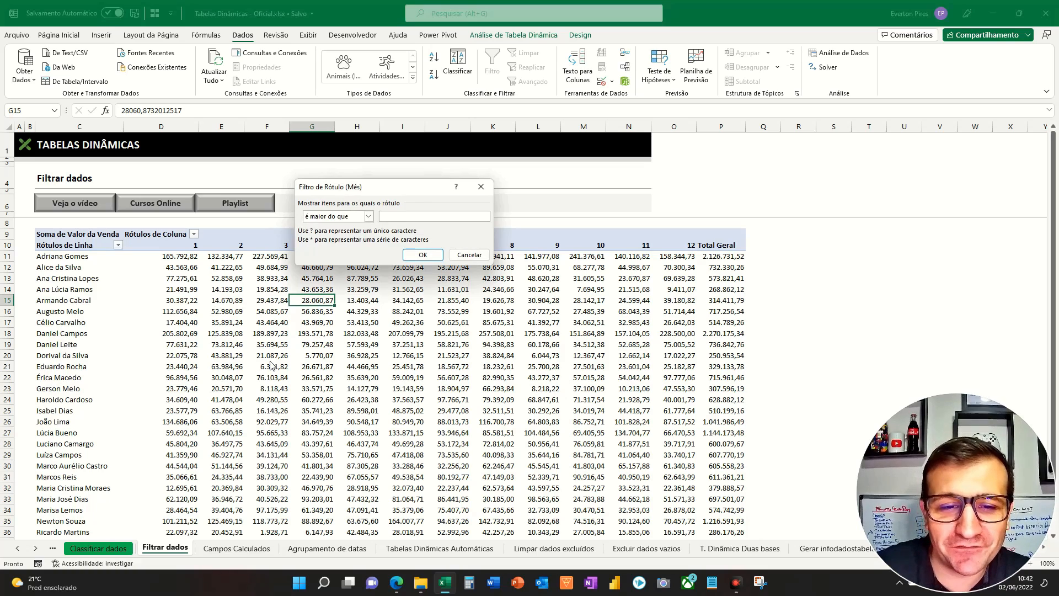
text(6)
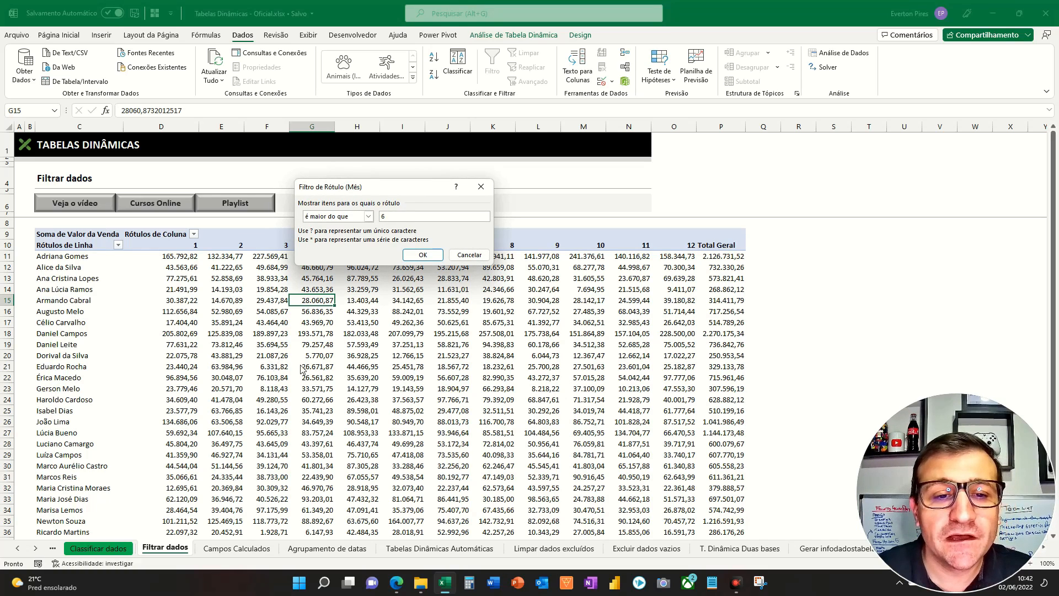
click(420, 256)
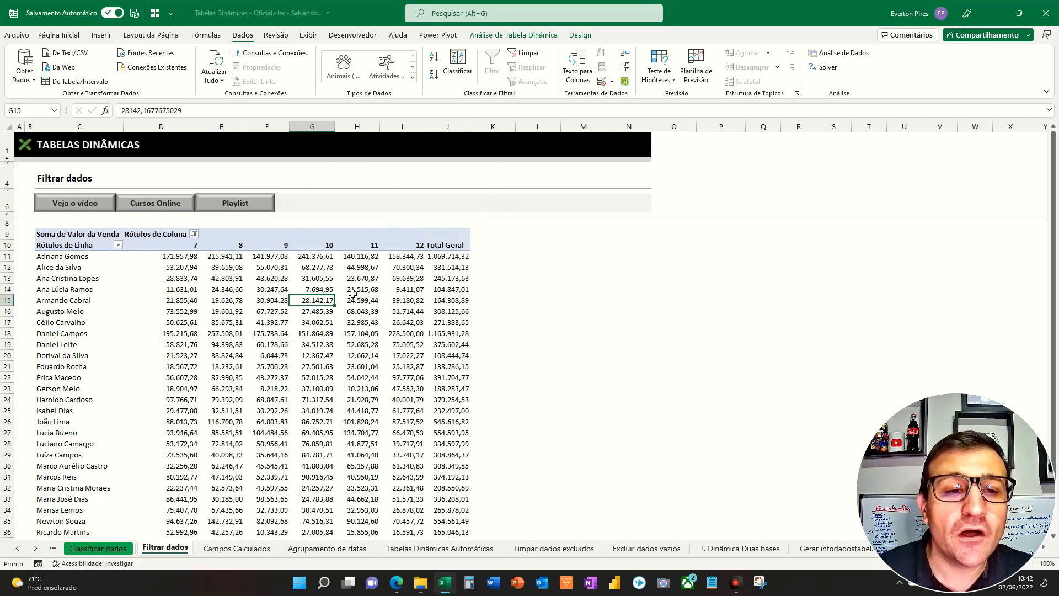
drag(146, 216, 520, 294)
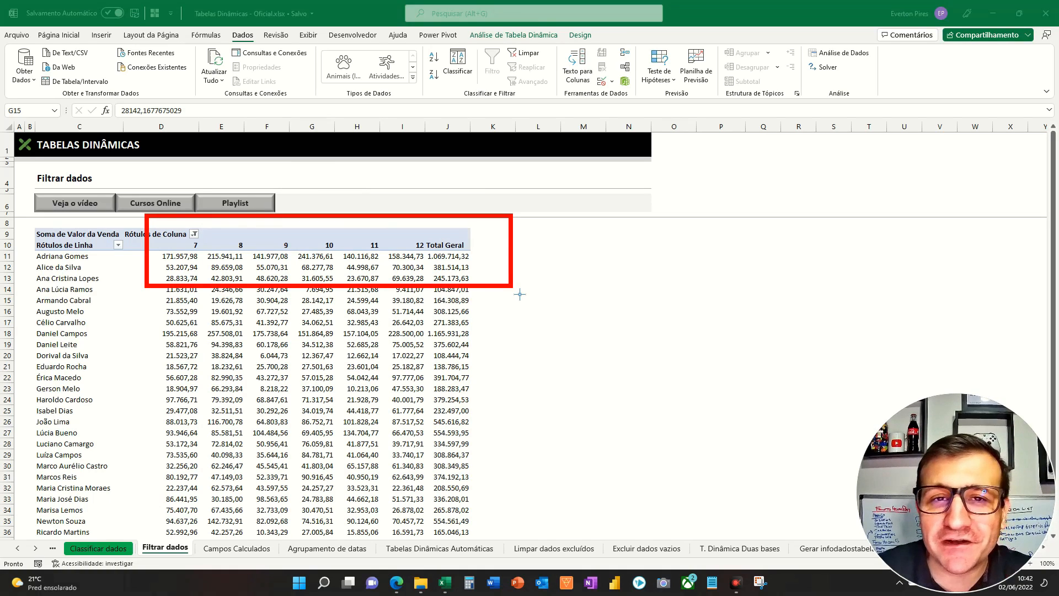
- Set the Mês label filter of the pivot table to show only months greater than 5
click(196, 236)
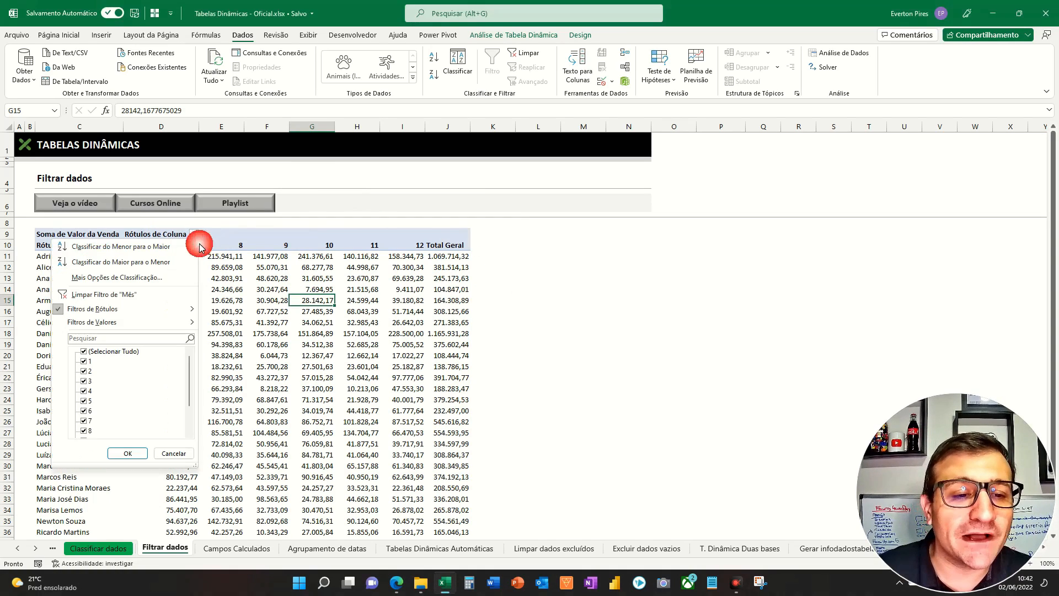
mouse_move(145, 310)
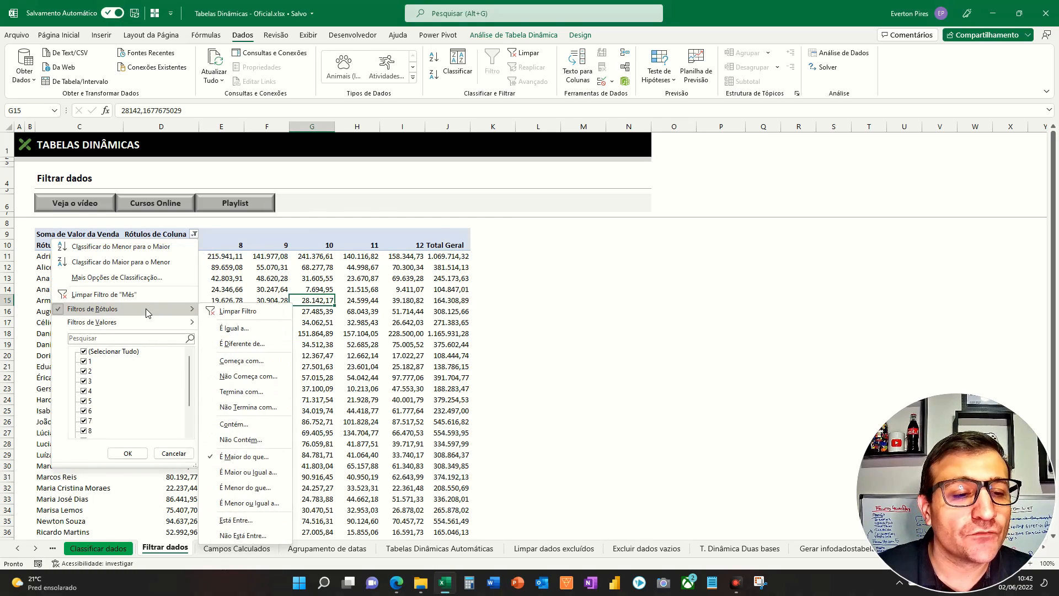
click(248, 456)
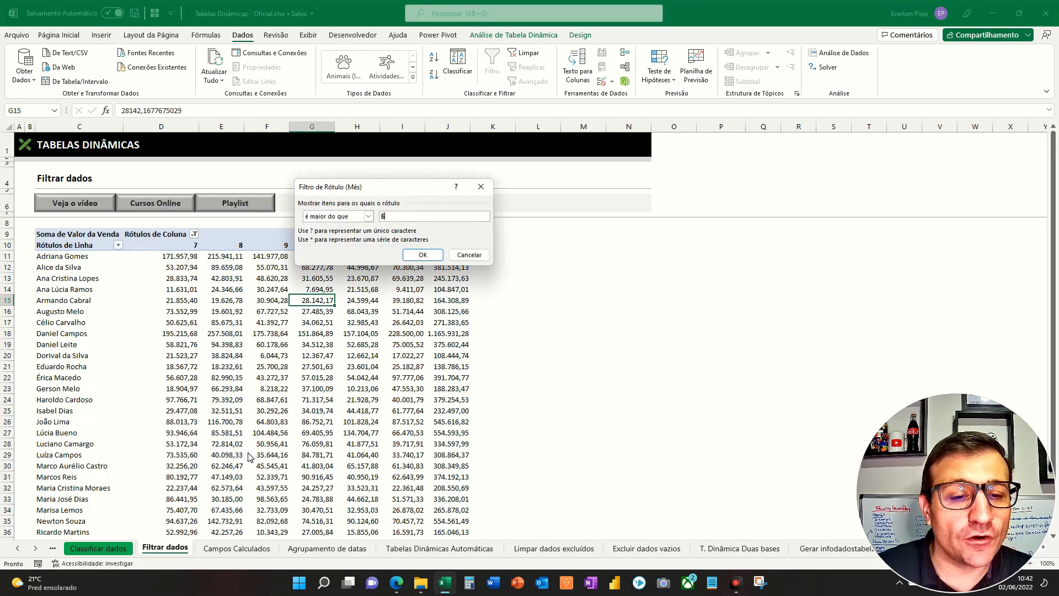
click(386, 216)
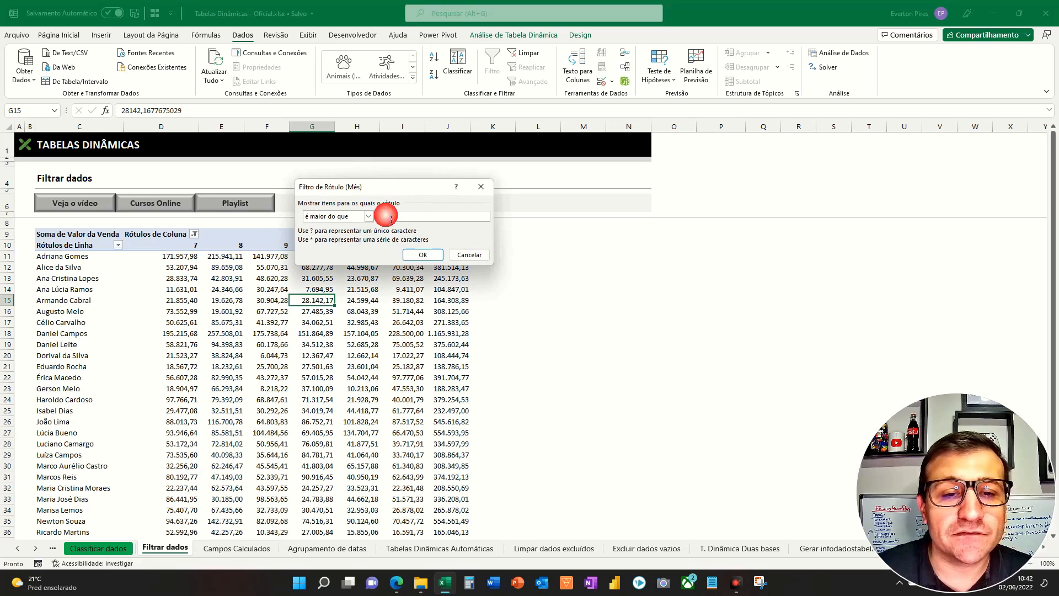
text(5)
click(422, 254)
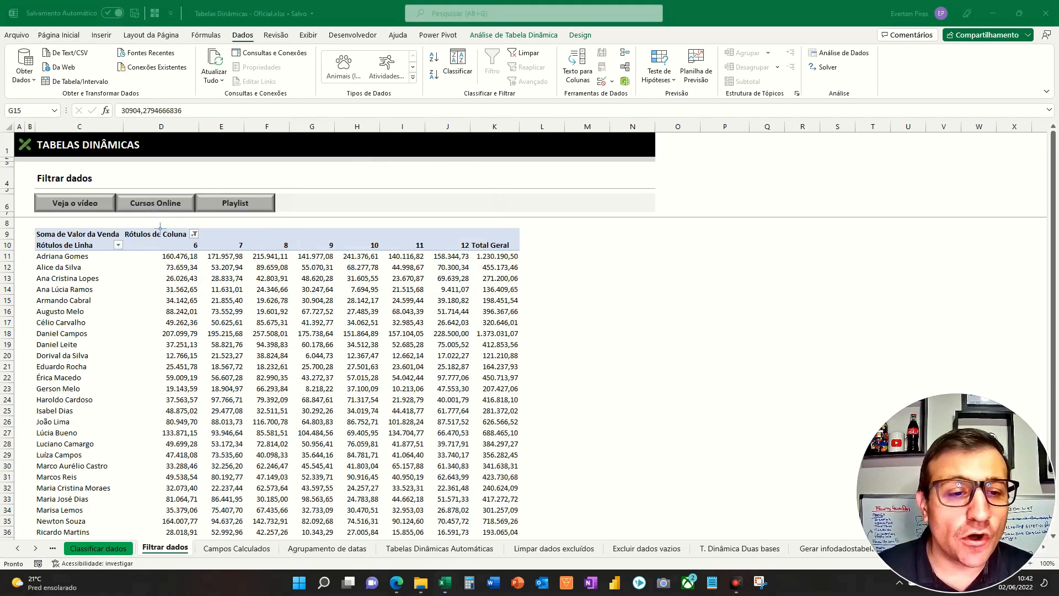
mouse_move(150, 220)
mouse_down()
mouse_move(576, 281)
mouse_move(552, 282)
mouse_up()
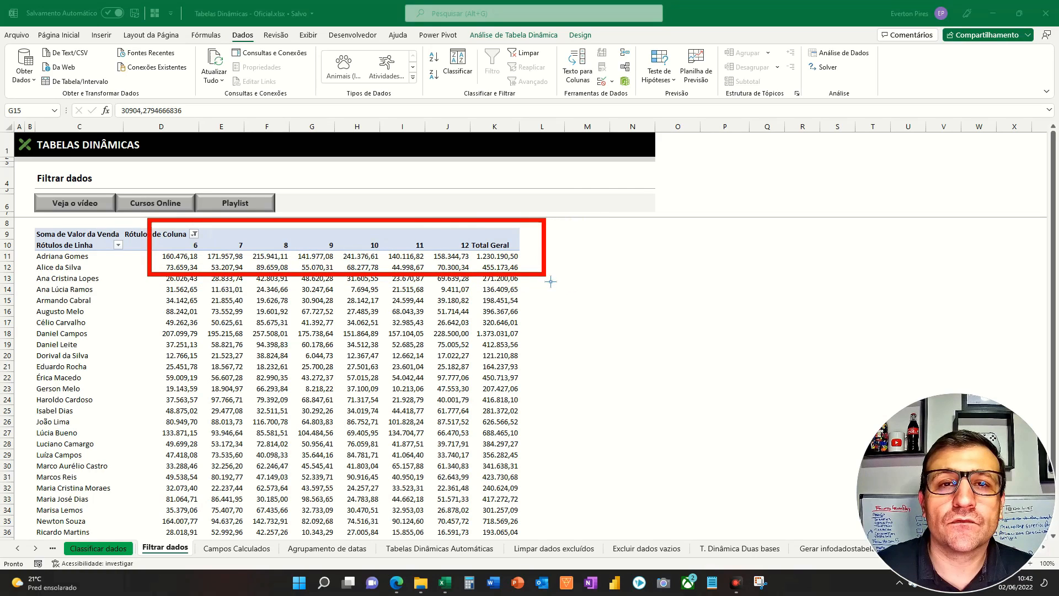
key(Escape)
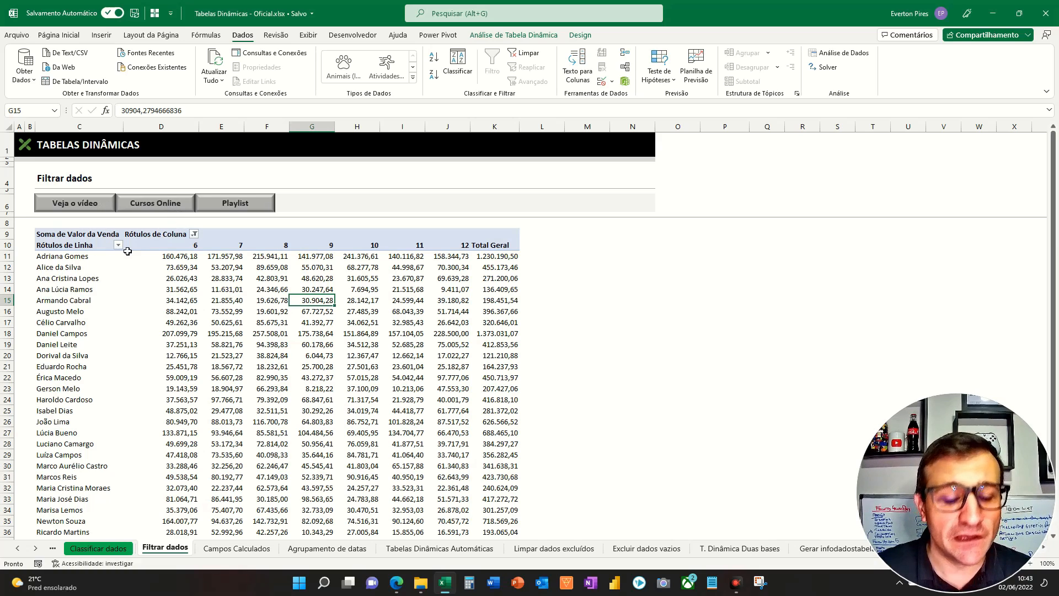
key(F5)
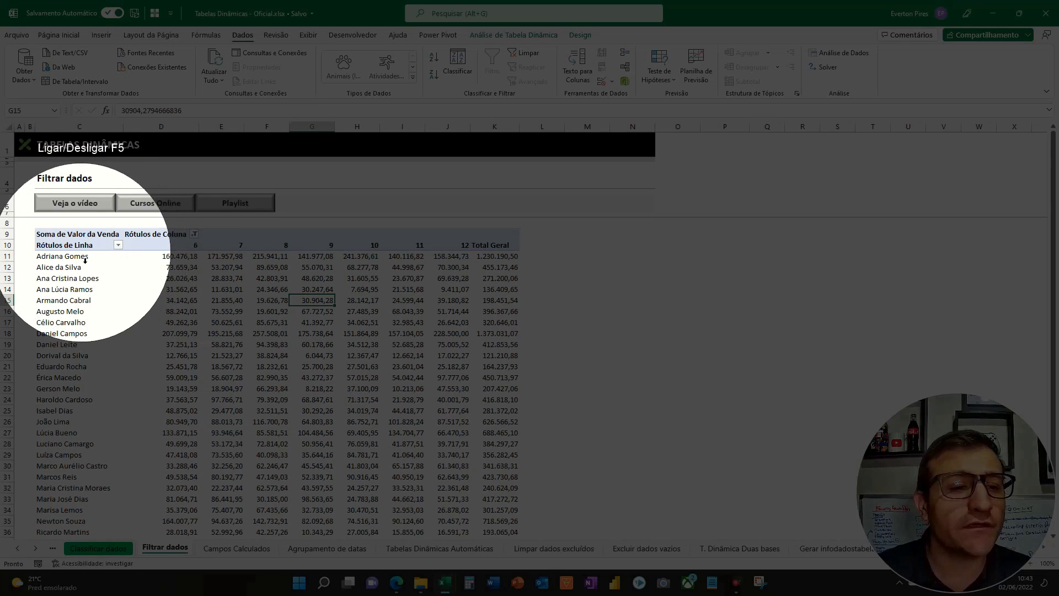
- Apply a value filter to the Vendedor row labels that shows the first 10 items (Primeiros) by Soma de Valor da Venda
click(118, 245)
key(F5)
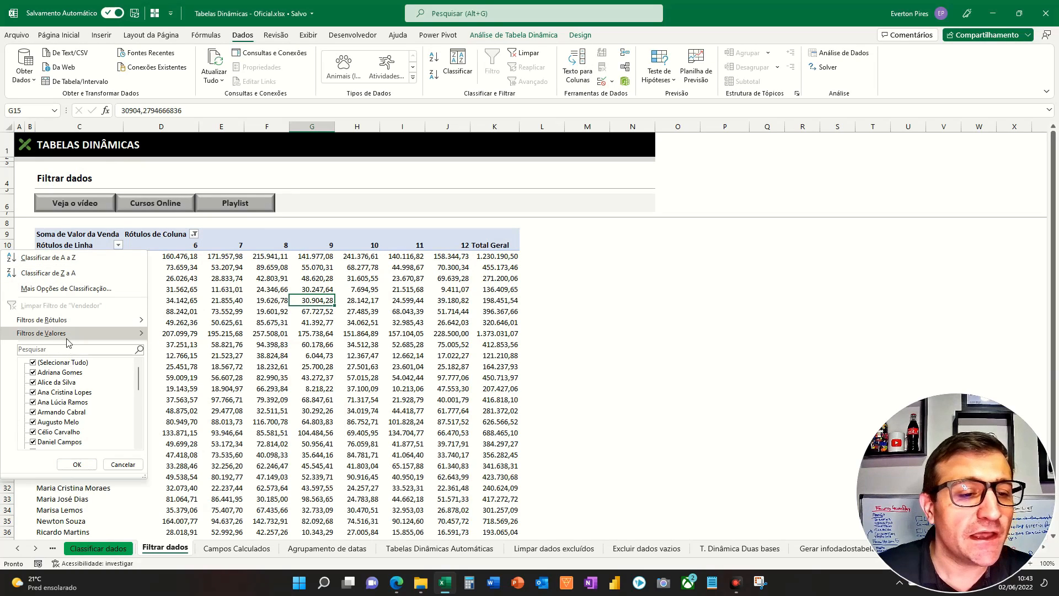
mouse_move(99, 326)
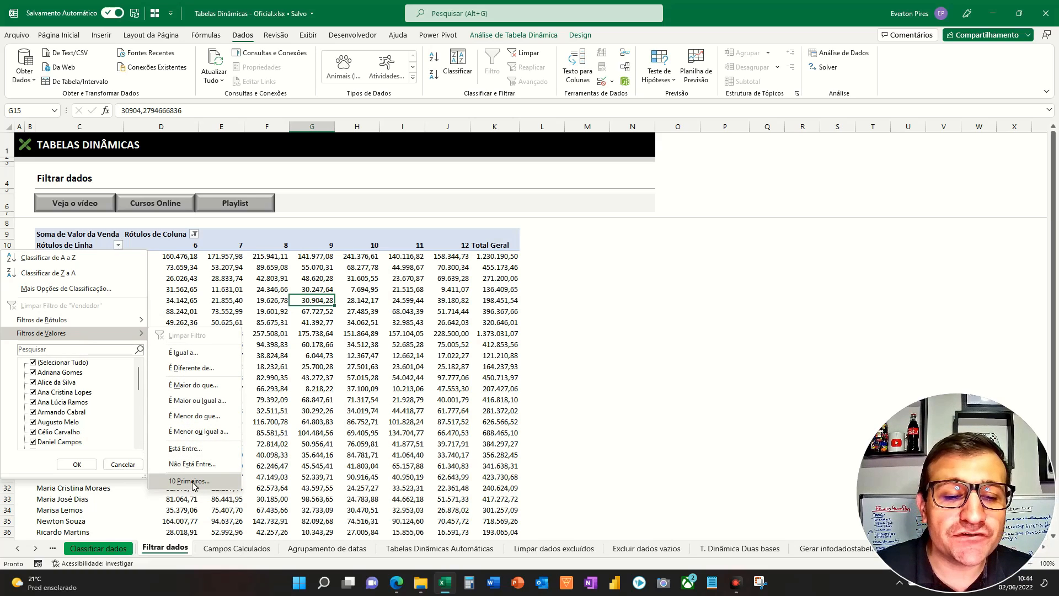
key(F5)
key(F5)
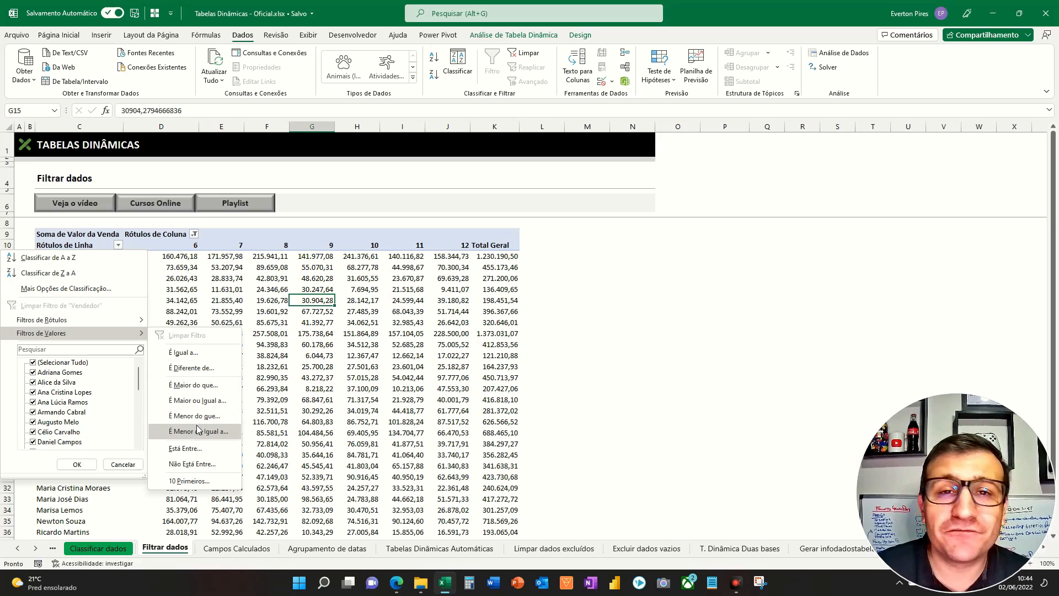
click(190, 481)
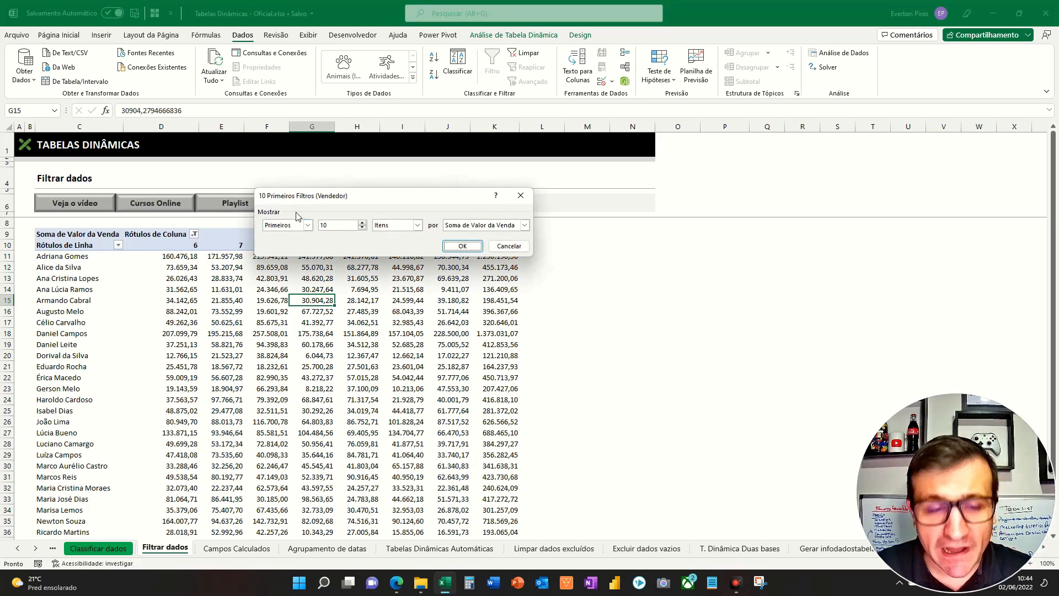
key(F5)
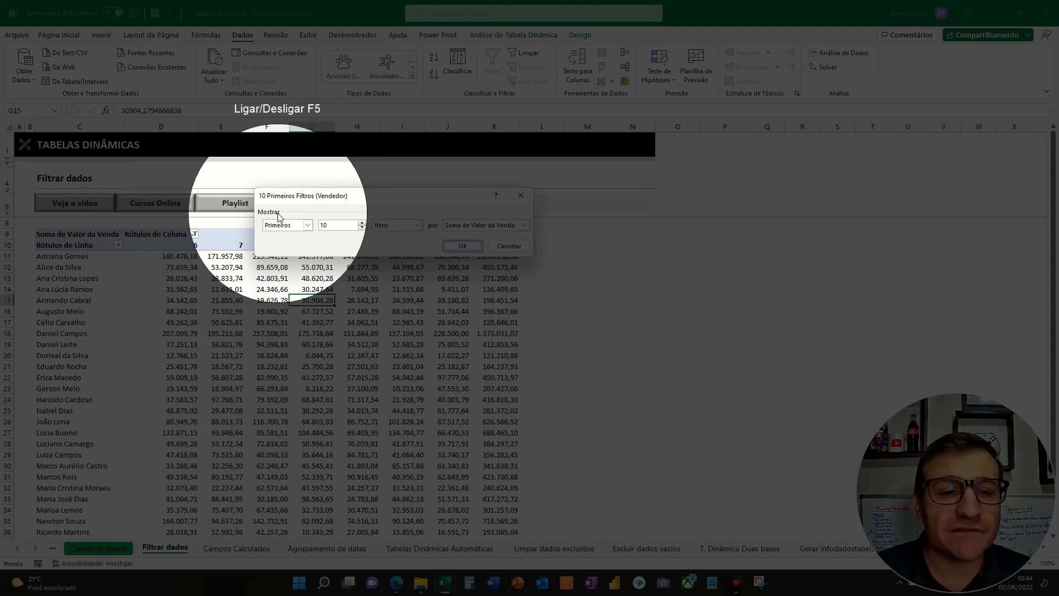
click(307, 226)
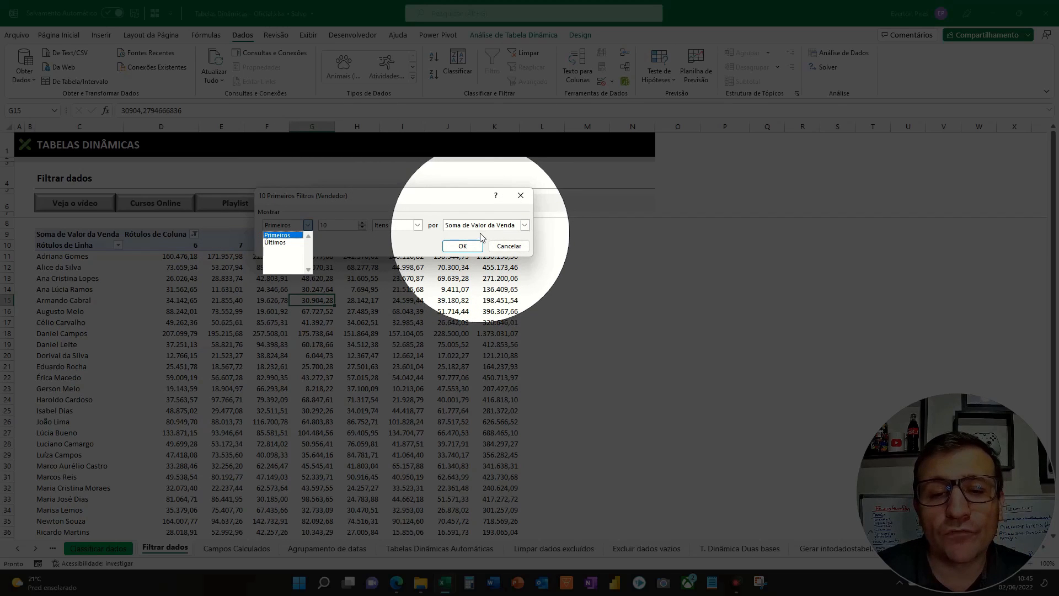
key(F5)
click(471, 248)
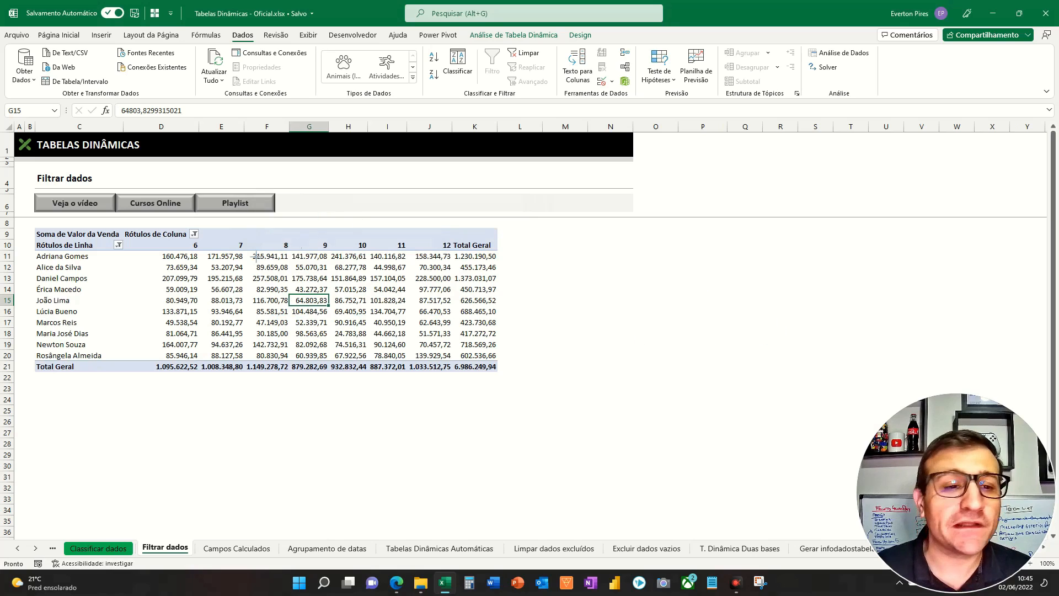
mouse_move(157, 232)
mouse_down()
mouse_move(297, 268)
mouse_move(528, 268)
mouse_up()
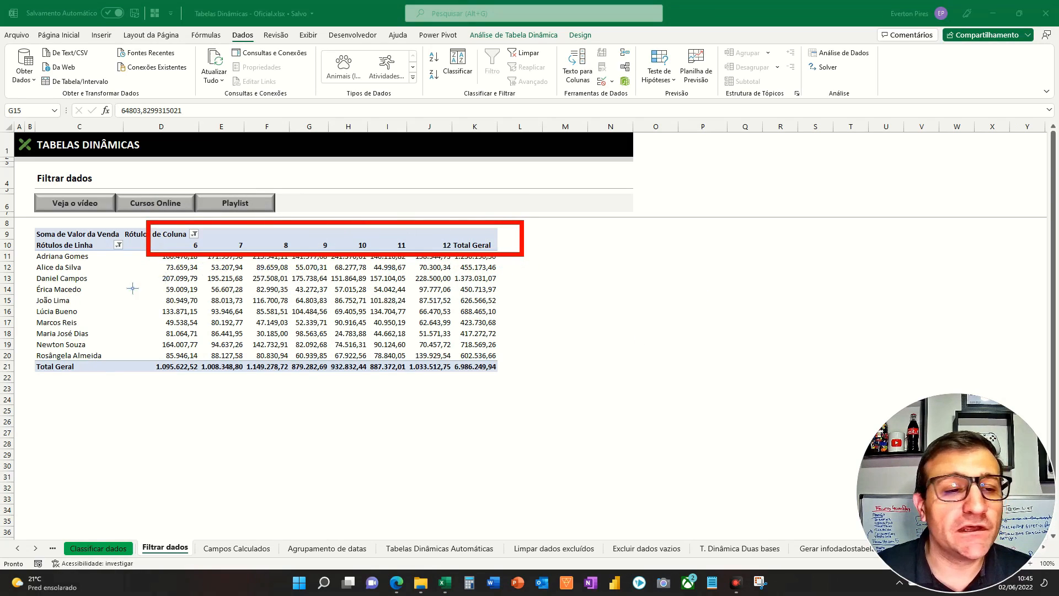
drag(189, 331, 221, 394)
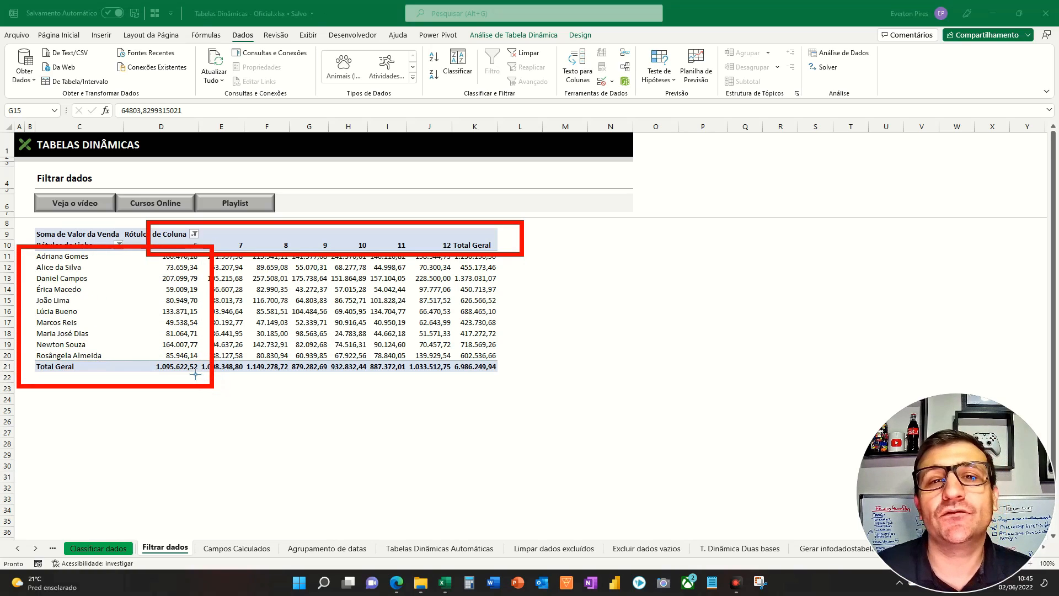
key(Escape)
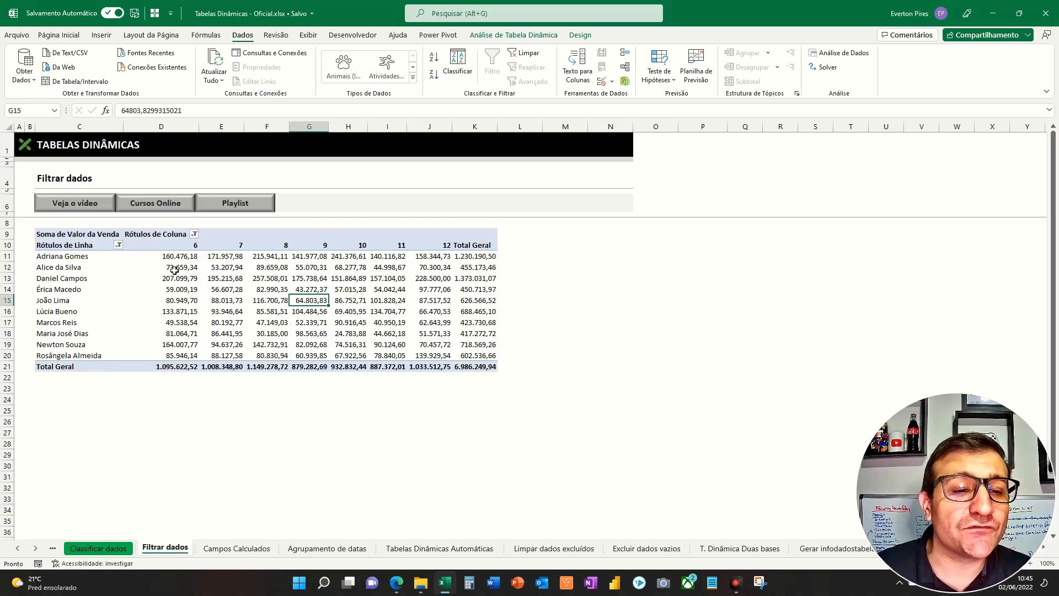
- Sort the filtered sellers by their month 6 sales values, from largest to smallest
click(176, 269)
right_click(175, 268)
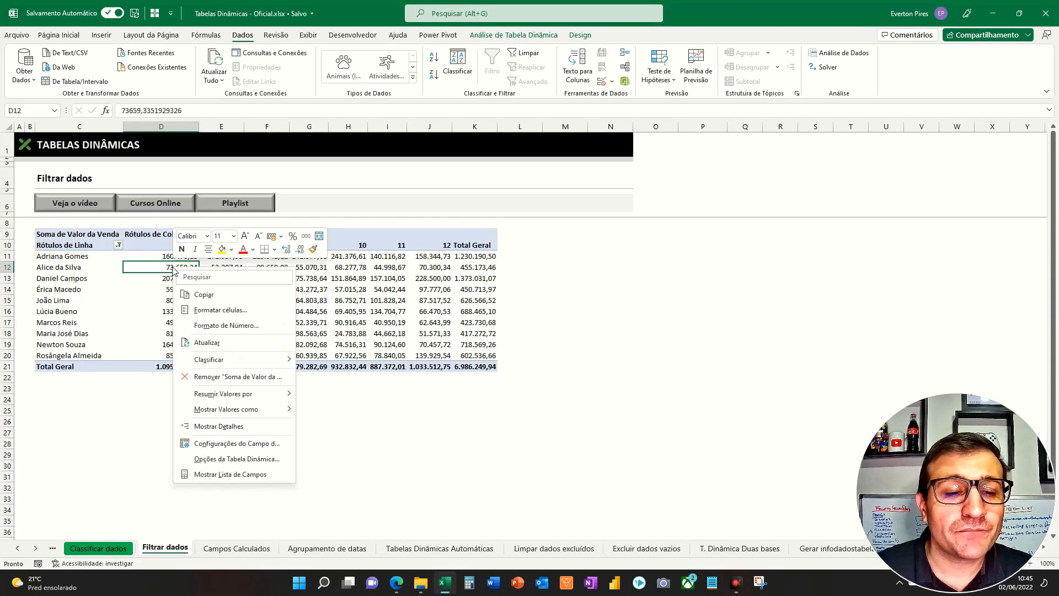
mouse_move(254, 359)
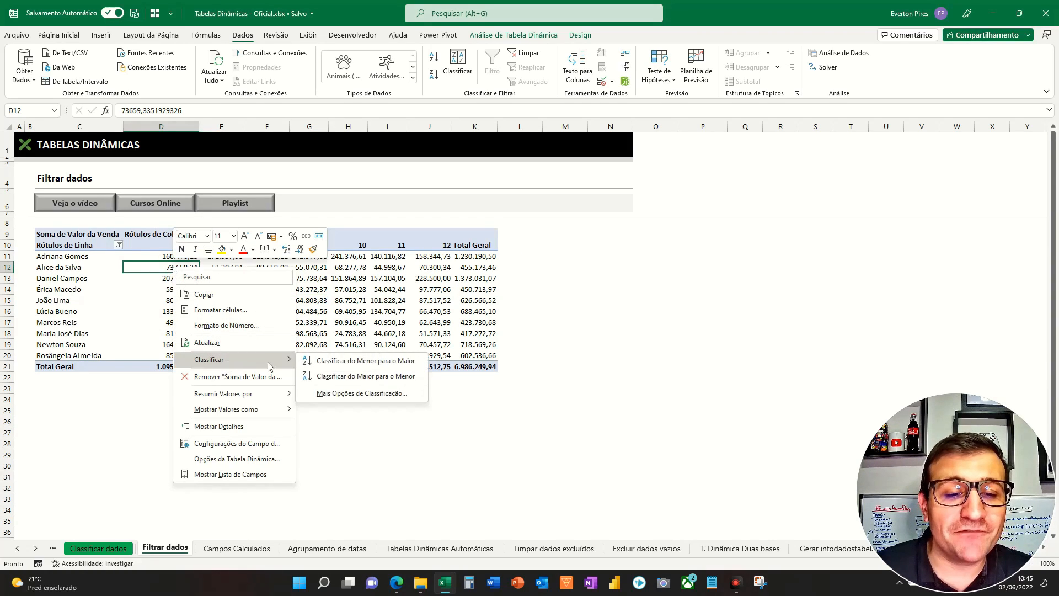
click(345, 376)
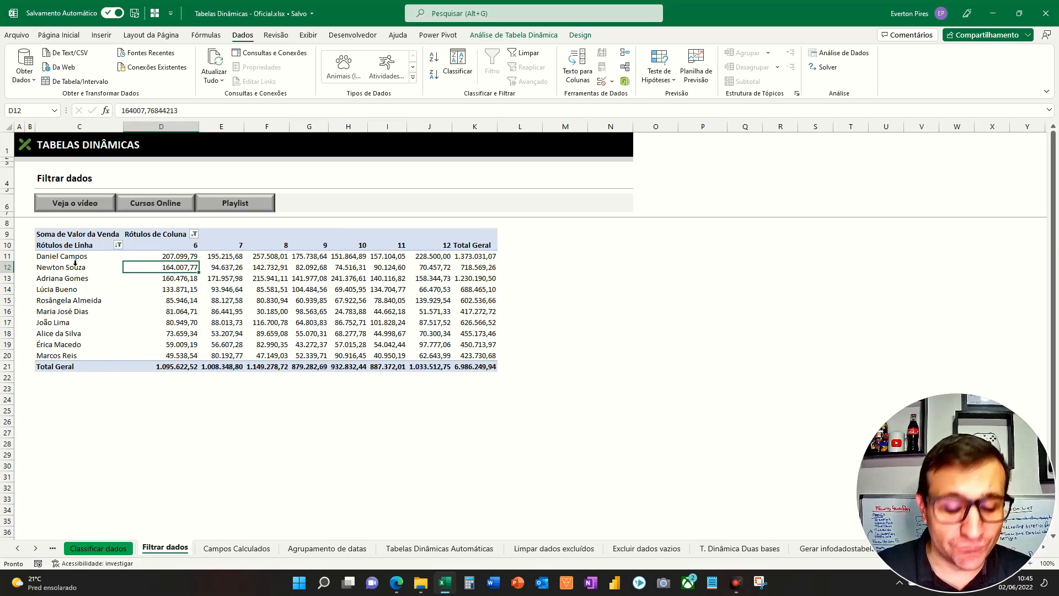
key(F5)
key(F5)
key(F5)
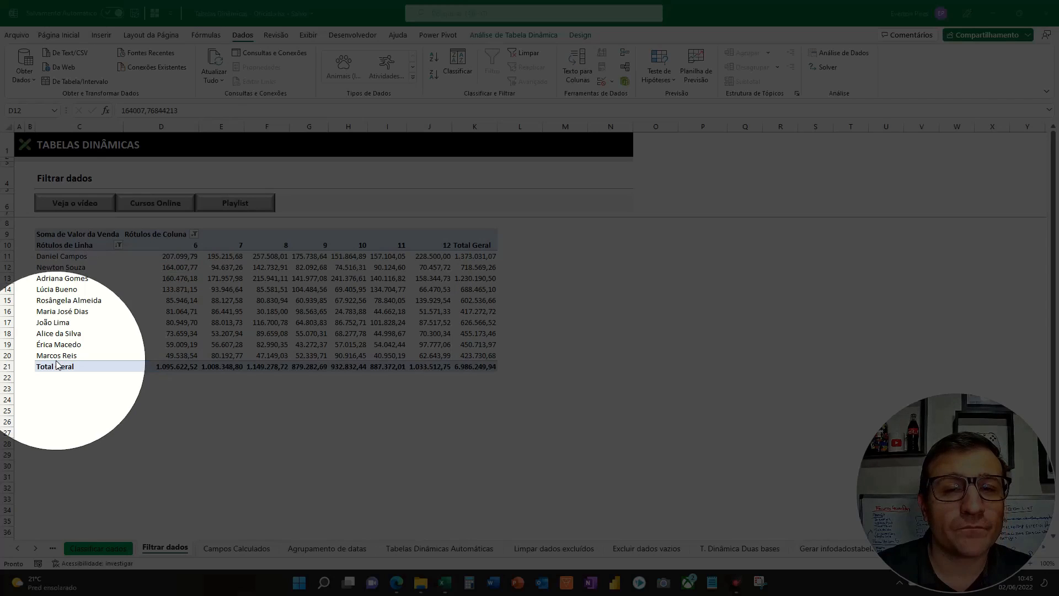
key(F5)
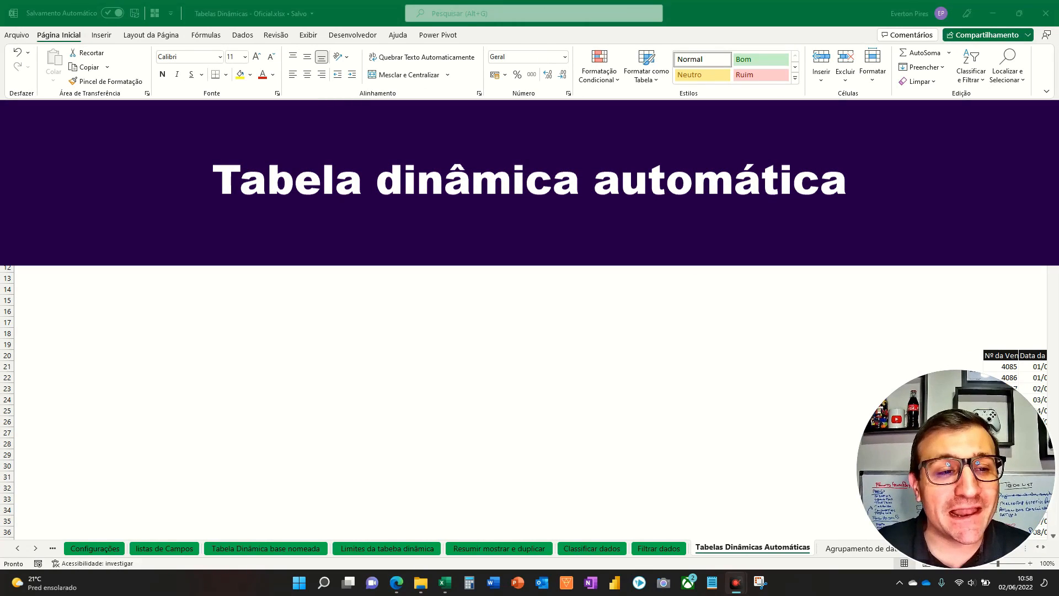
key(F5)
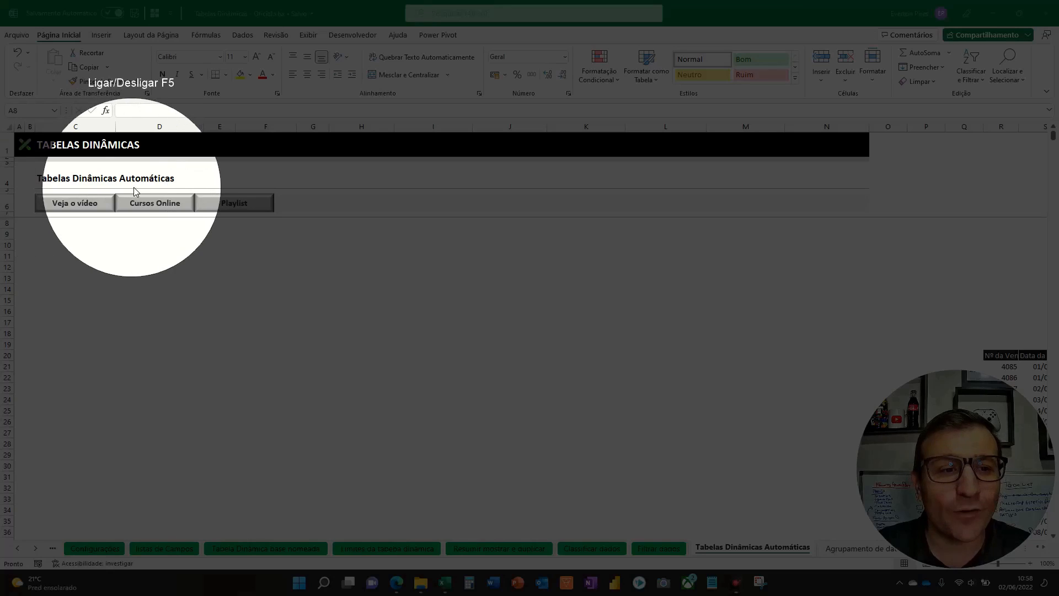
key(F5)
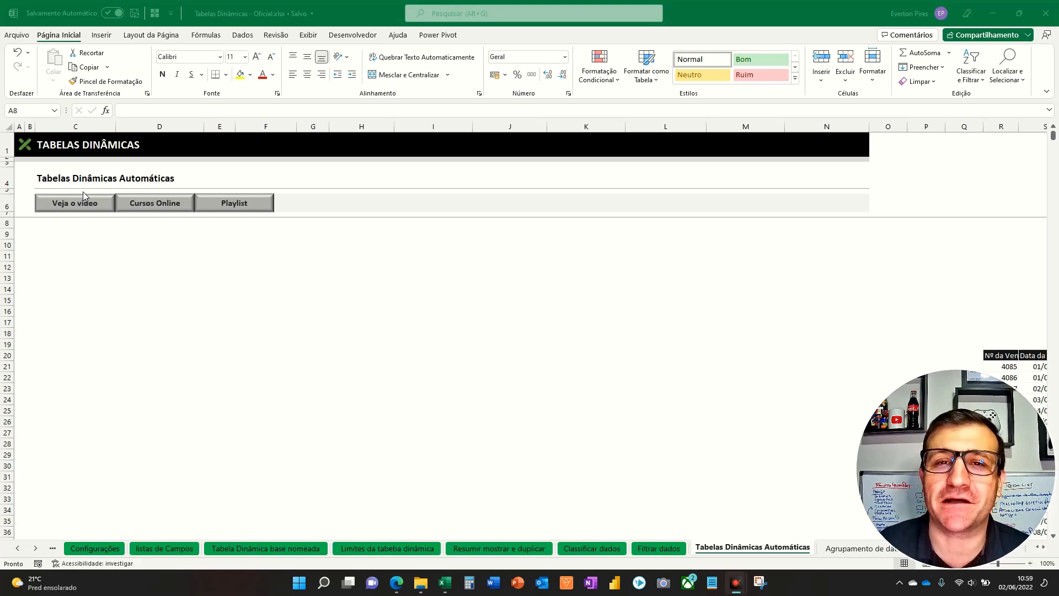
drag(999, 461, 999, 95)
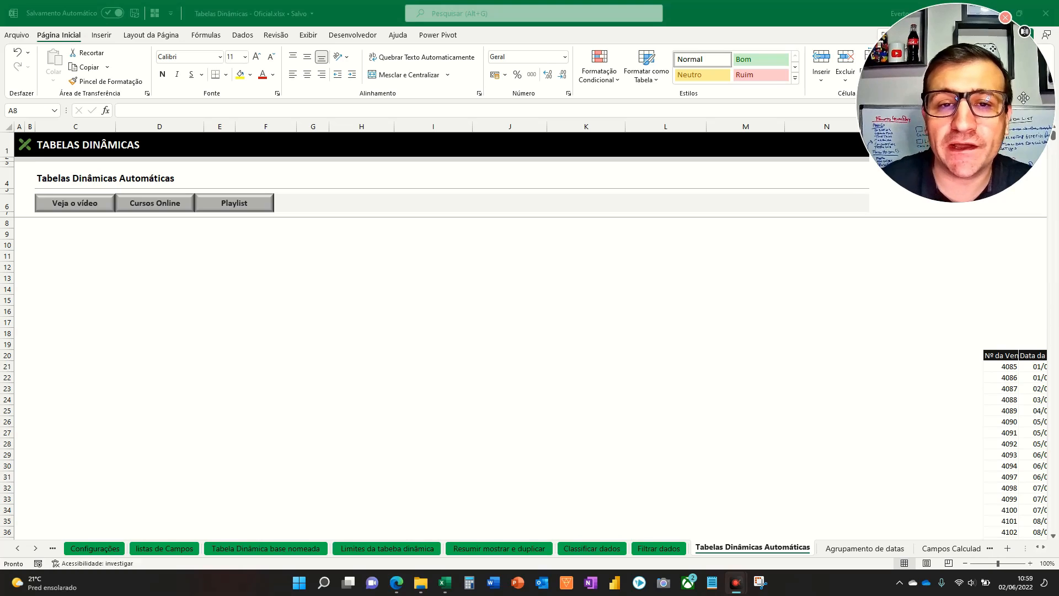
- Examine the sales data table starting at row 20, across all its columns and down the Data da Venda column to its last record
click(744, 365)
key(Right)
key(Right)
key(Right)
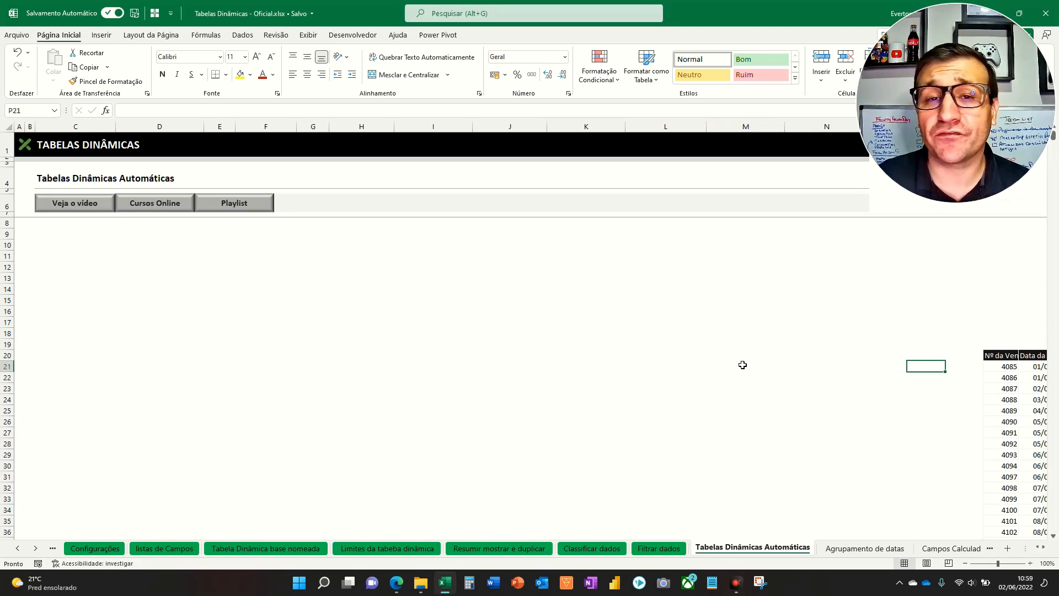
key(Right)
key(Right)
key(Right)
key(Right)
key(Right)
key(Right)
key(Right)
key(Right)
key(Right)
key(Right)
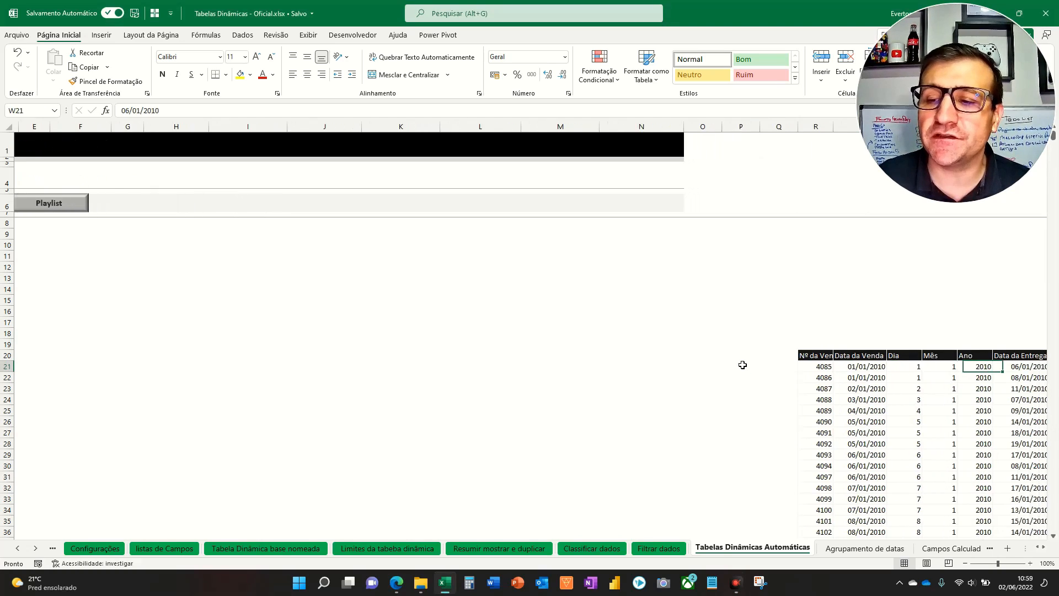
key(Right)
key(Right)
key(Right)
key(Right)
key(Right)
key(Right)
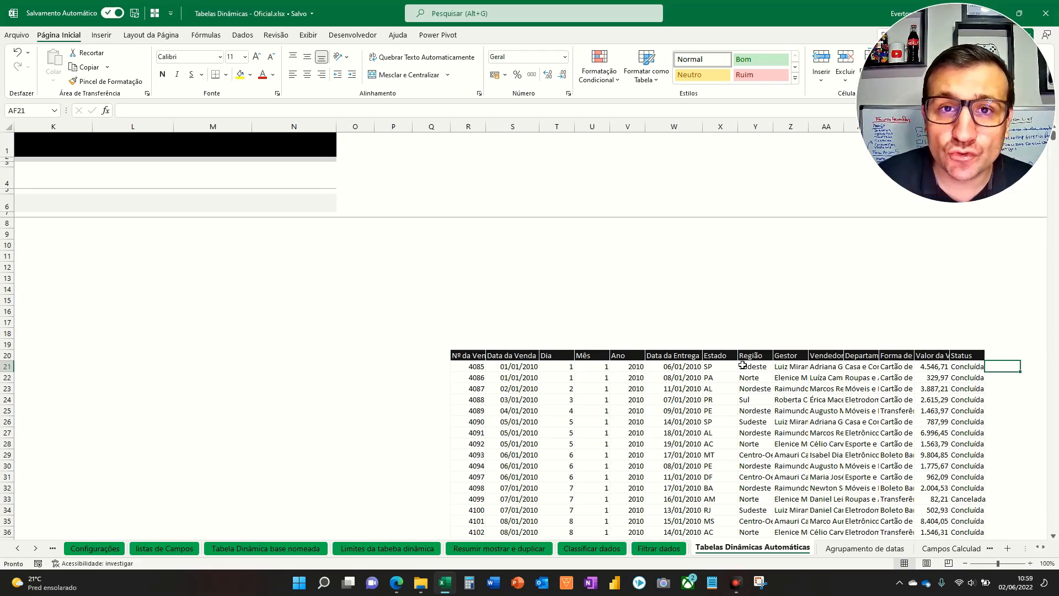
click(507, 399)
key(ctrl+shift+Down)
key(shift+Up)
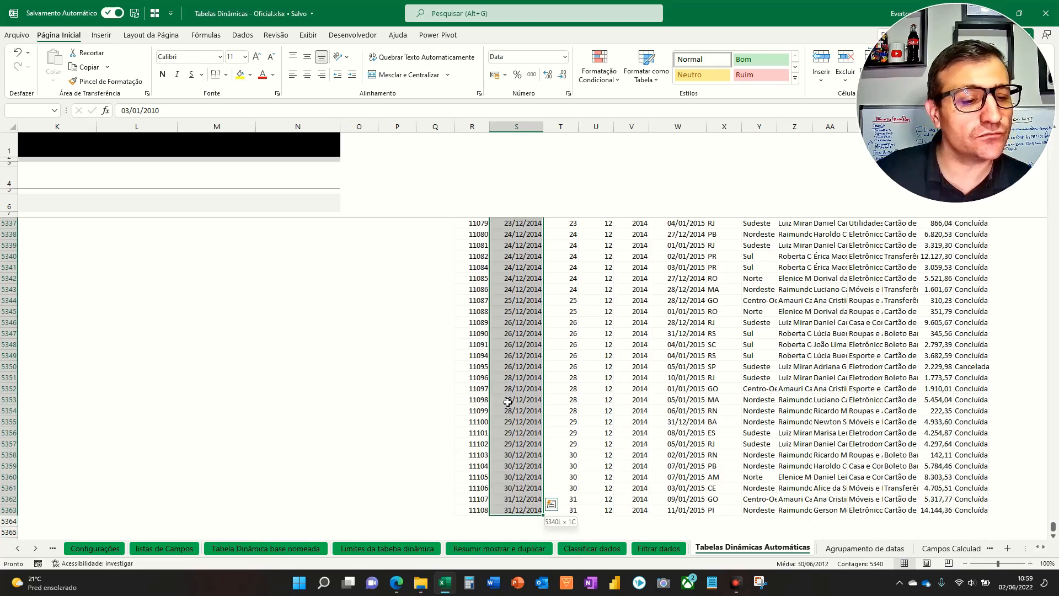
key(ctrl+Home)
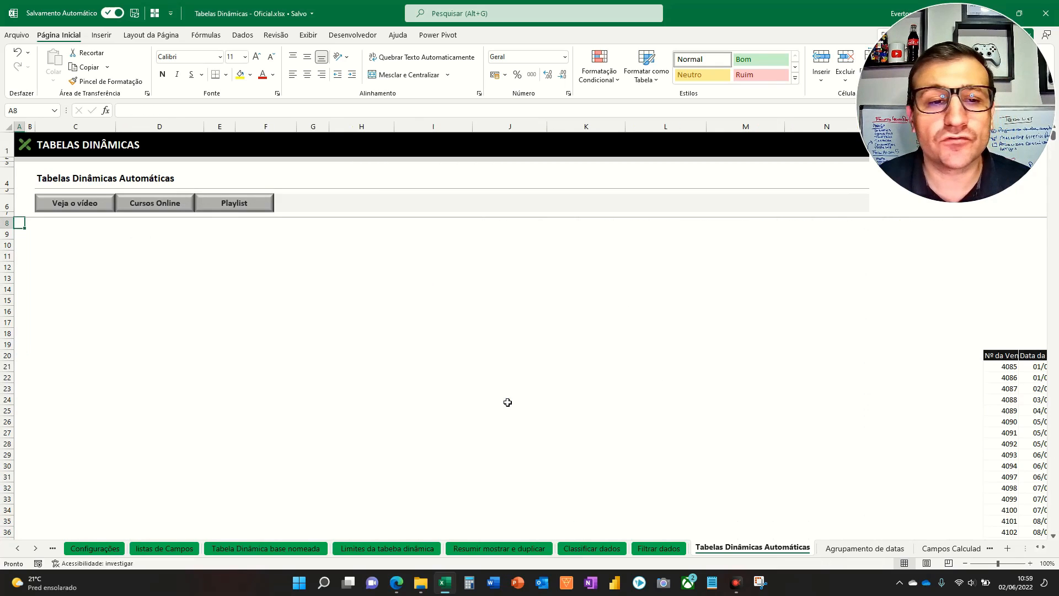
- Copy the header and first 15 records of the sales table, across all 14 columns, and paste them starting at cell C20
key(Right)
key(Right)
key(Down)
key(Down)
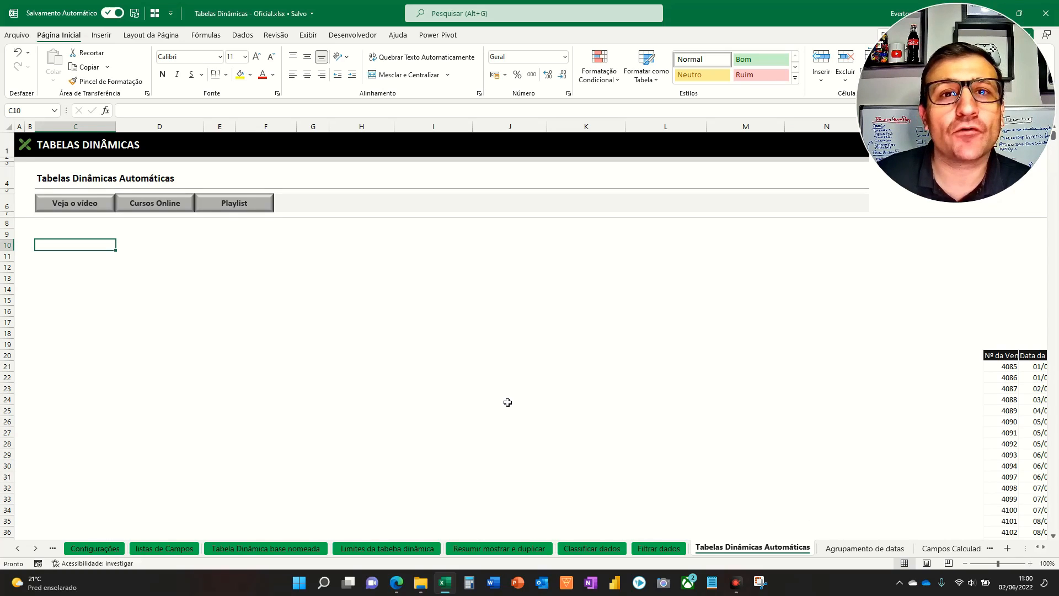
key(Right)
key(Right)
key(Right)
key(Right)
key(Right)
key(Right)
key(Right)
key(Right)
key(Right)
key(Right)
key(Right)
key(Right)
key(Right)
key(Right)
key(Right)
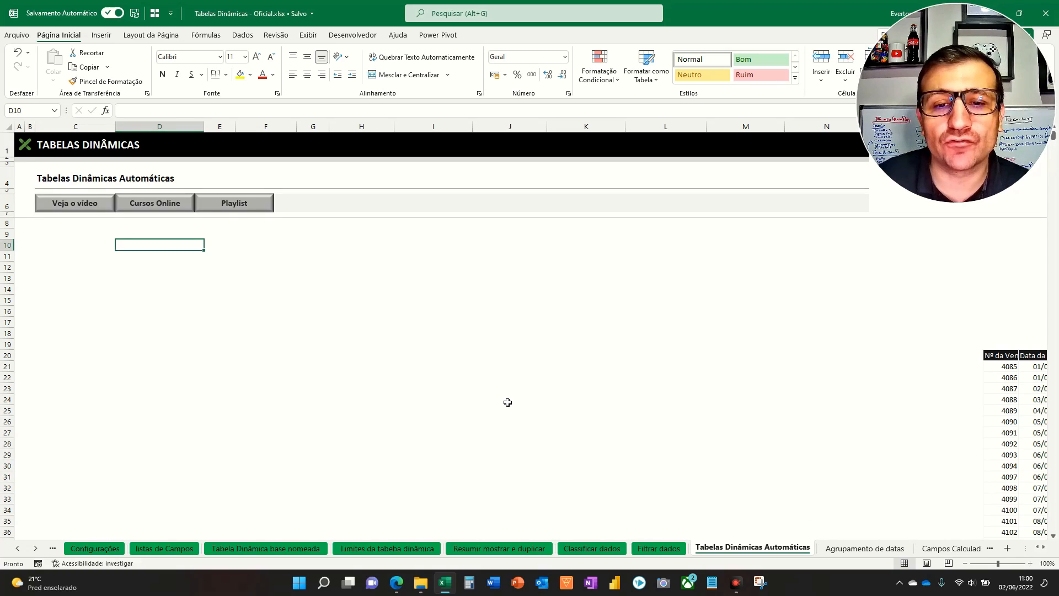
key(Down)
key(Down)
key(Down)
key(Down)
key(Down)
key(Down)
key(Down)
key(Down)
key(Down)
key(Down)
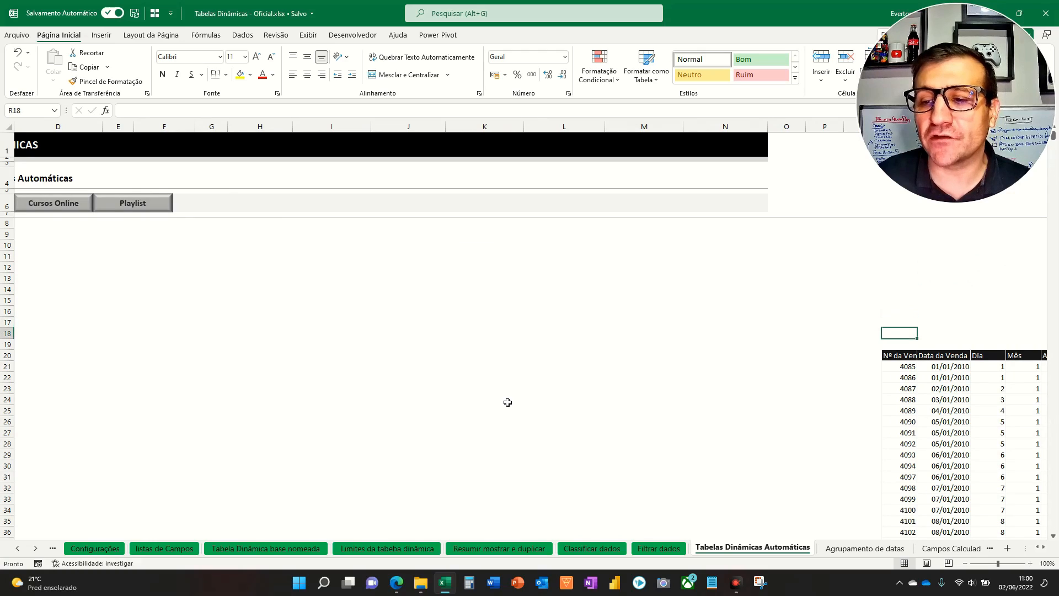
key(shift+Right)
key(ctrl+shift+Right)
key(shift+Right)
key(shift+Down)
key(shift+Down)
key(shift+Down)
key(shift+Down)
key(shift+Down)
key(shift+Down)
key(shift+Down)
key(shift+Down)
key(shift+Down)
key(shift+Down)
key(shift+Down)
key(shift+Down)
key(shift+Down)
key(shift+Down)
key(shift+Down)
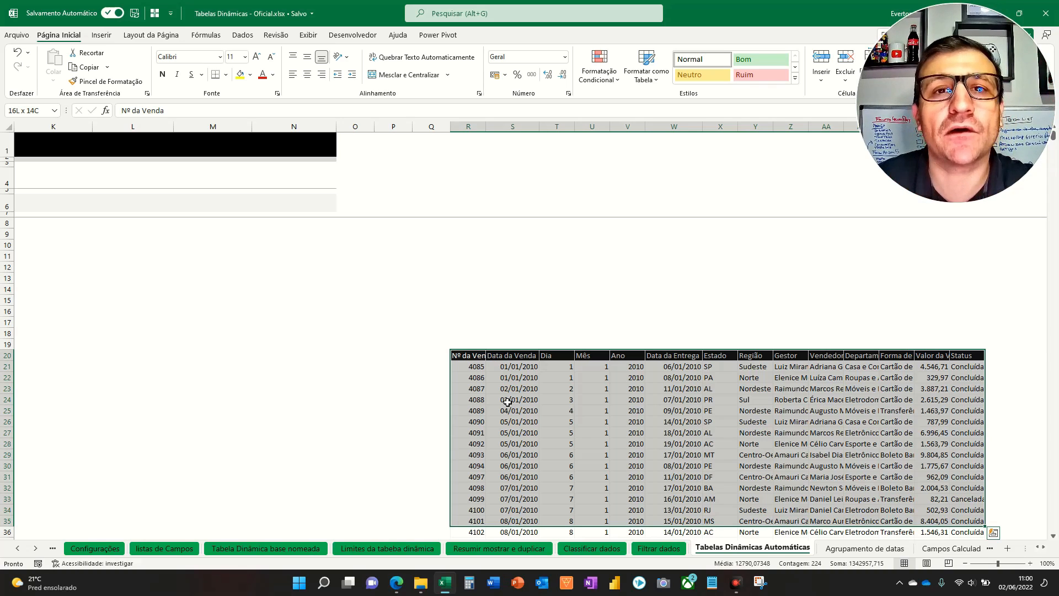
key(ctrl+c)
key(ctrl+Left)
key(Left)
key(Left)
key(Left)
key(Left)
key(Return)
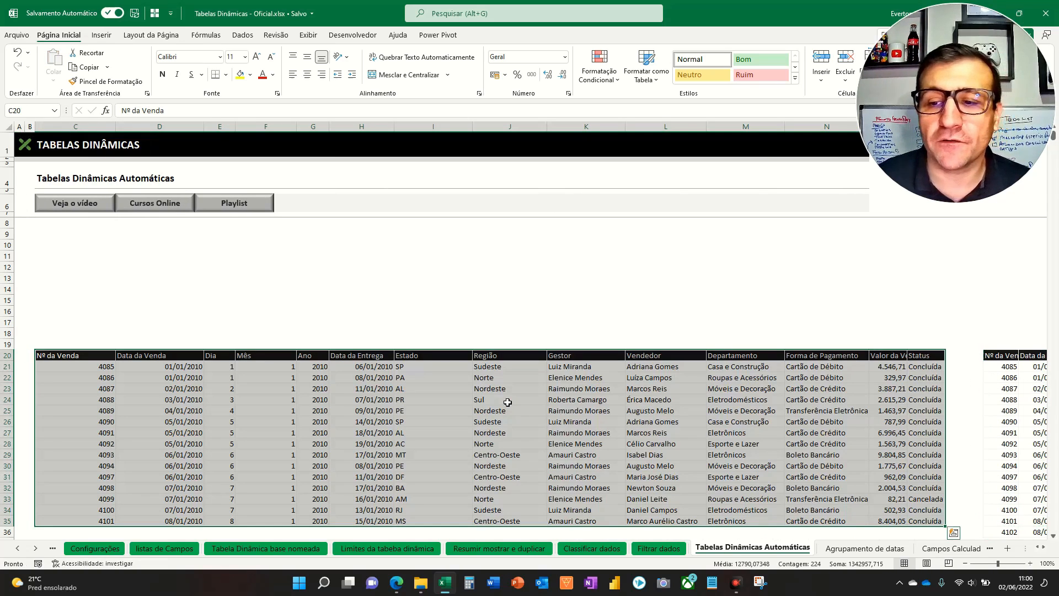
- Insert two blank rows at row 17, above the copied sales sample
scroll(507, 384, down, 1)
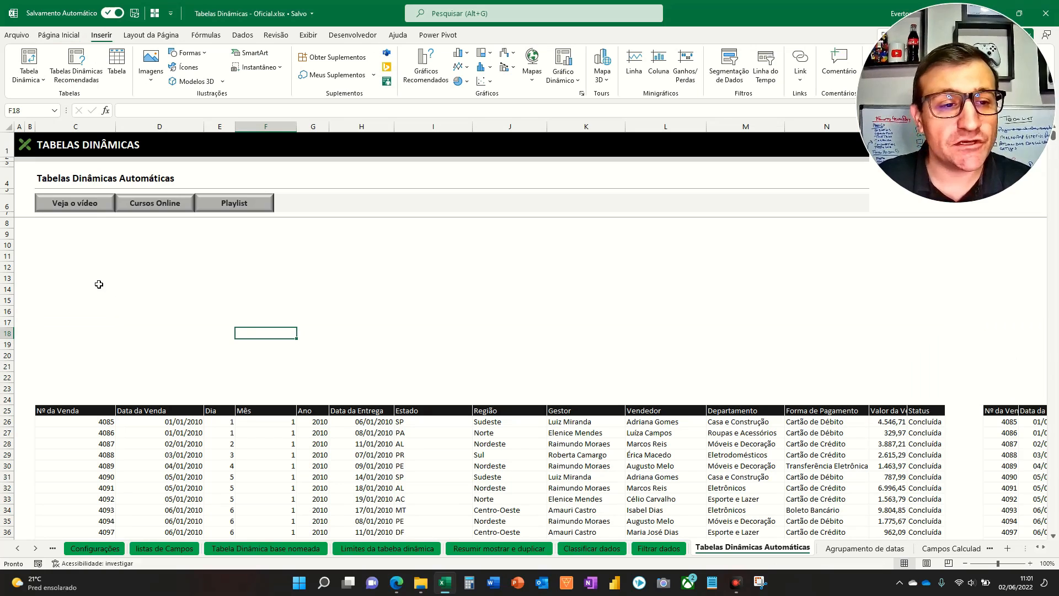
key(F5)
key(F5)
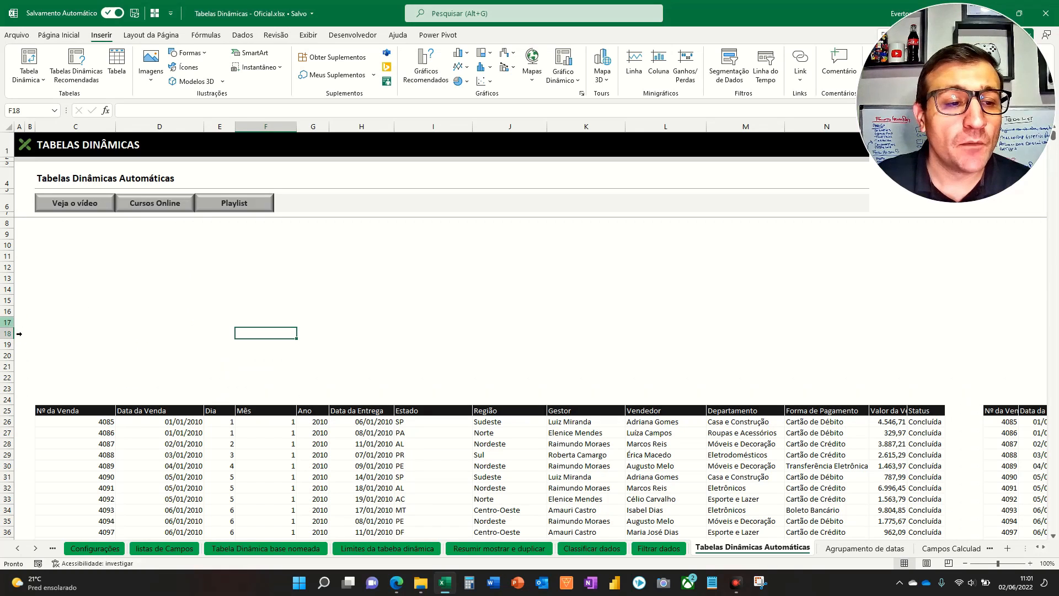
click(17, 324)
key(ctrl+plus)
key(ctrl+plus)
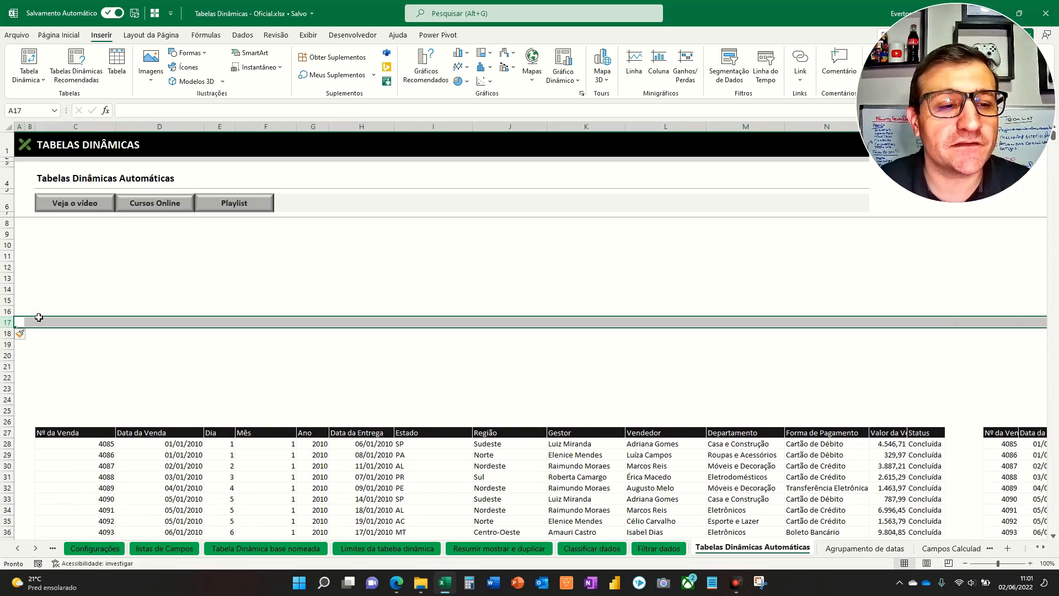
- Create a pivot table from the sales sample in C27:P42, placed on the existing worksheet at cell C9
drag(98, 434, 919, 460)
key(shift+Down)
key(shift+Down)
key(shift+Down)
key(shift+Down)
key(shift+Down)
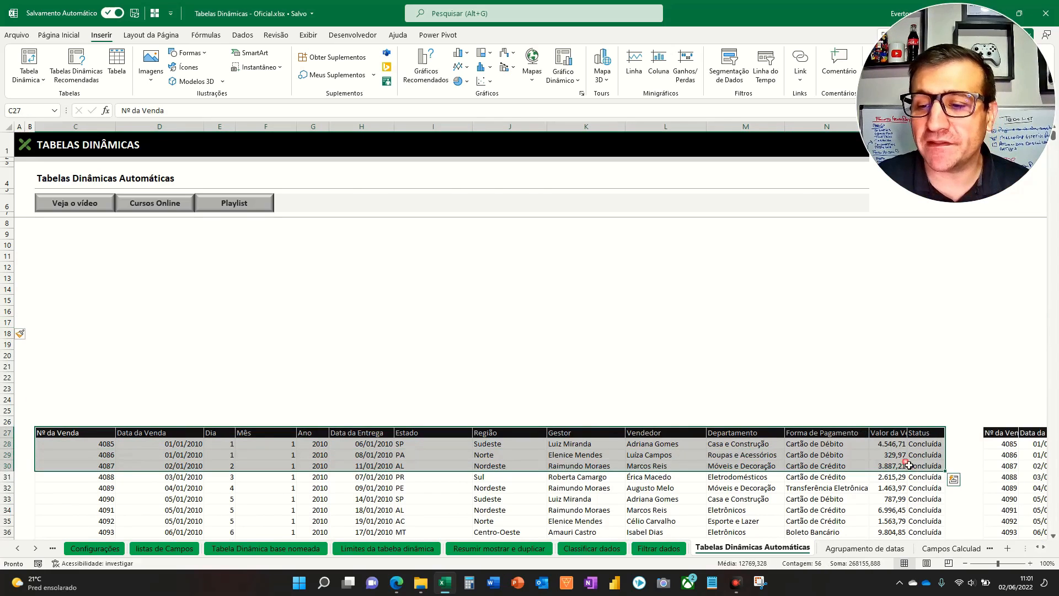
key(shift+Down)
key(shift+Down)
key(shift+Down)
key(shift+Down)
key(shift+Down)
key(shift+Down)
key(shift+Down)
key(shift+Down)
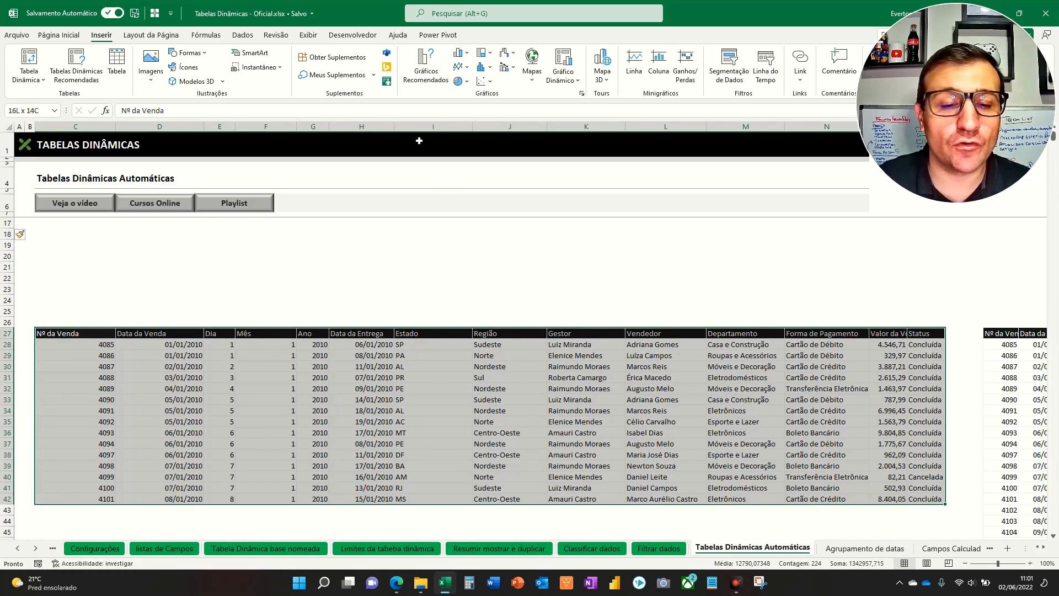
click(31, 64)
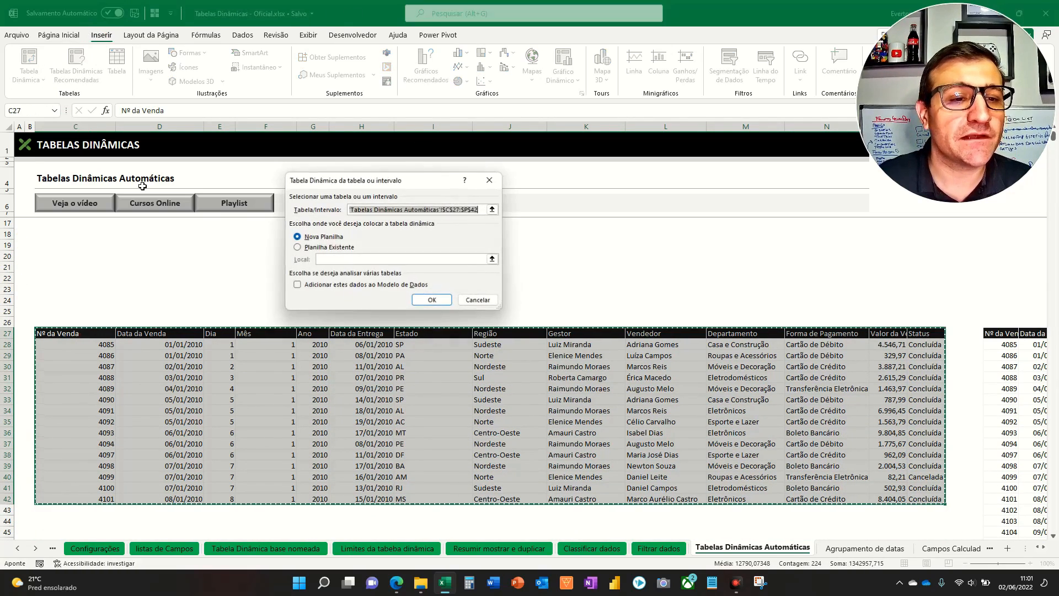
click(298, 247)
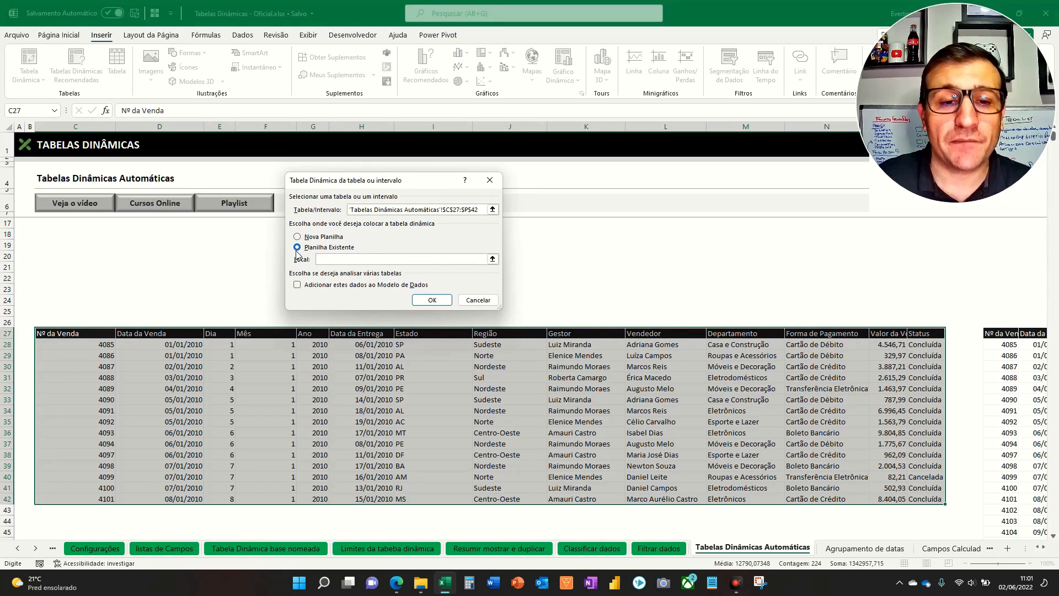
click(493, 260)
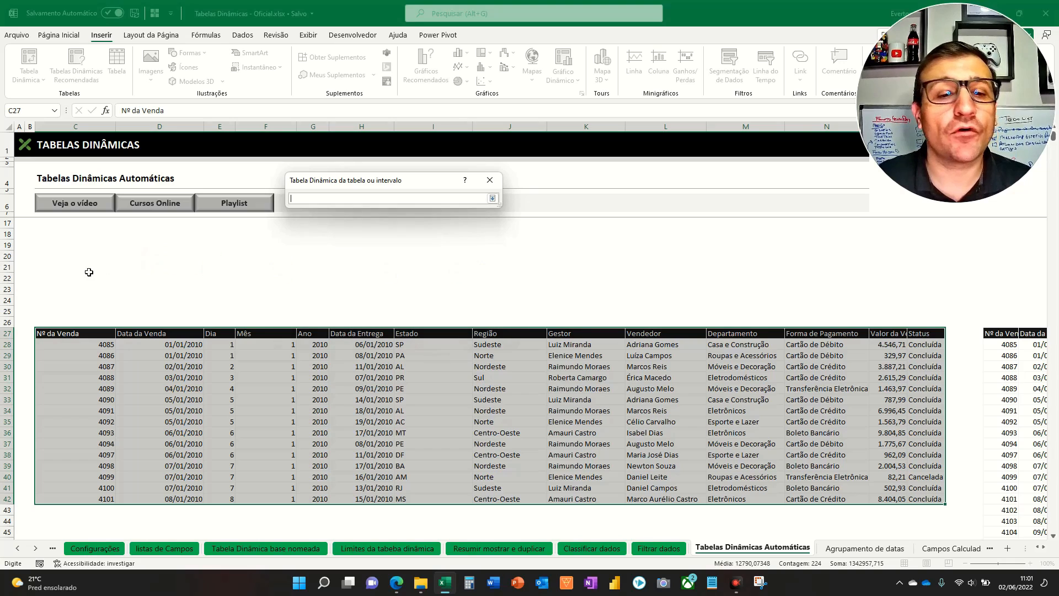
scroll(86, 269, up, 3)
scroll(84, 266, down, 1)
scroll(64, 245, up, 1)
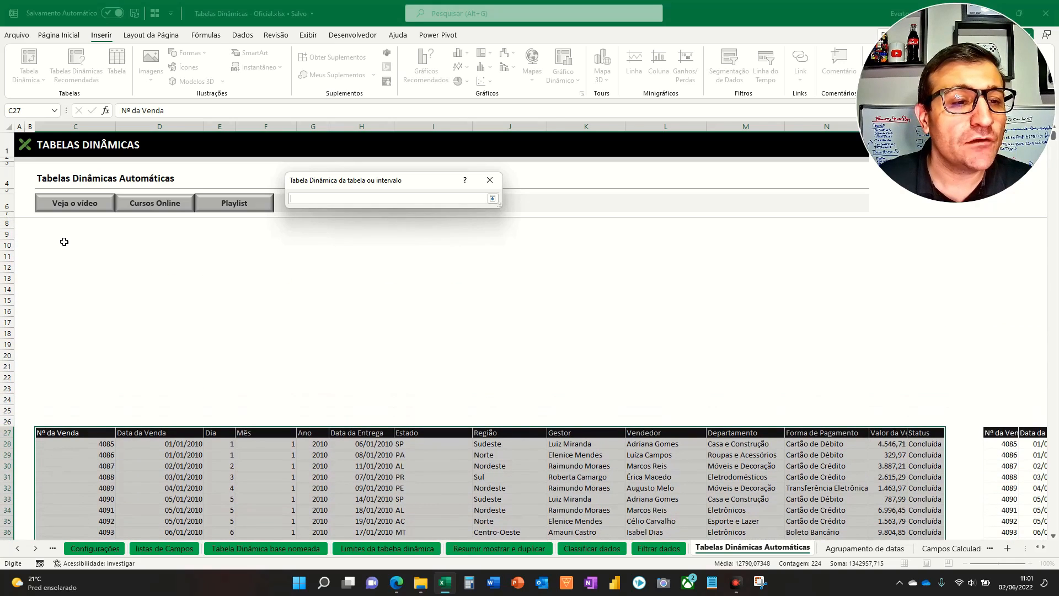
click(61, 236)
key(Return)
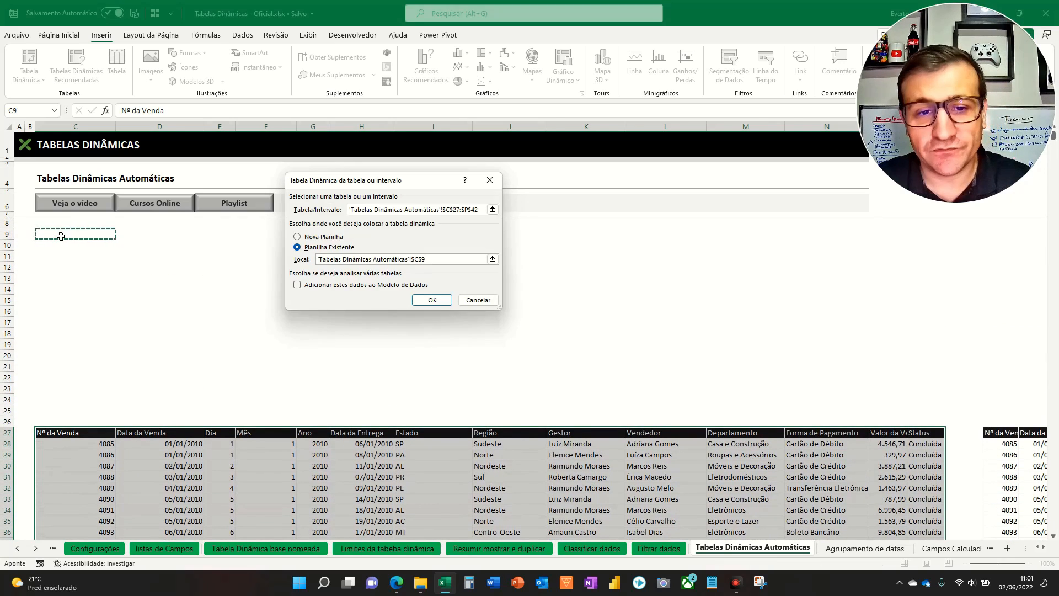
key(Return)
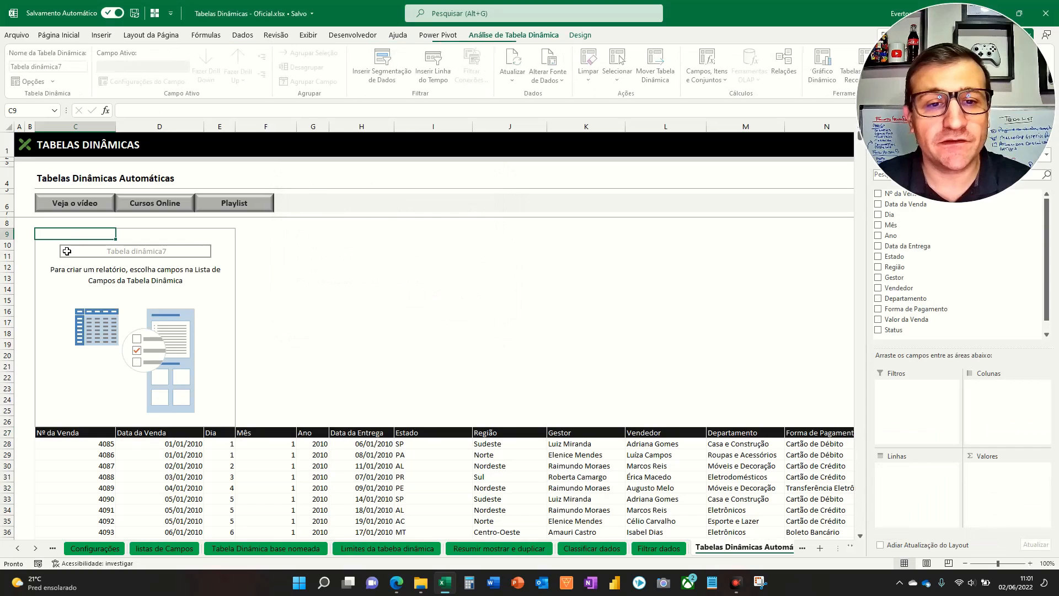
- Insert two blank rows at row 27, between the pivot table area and the sales sample
click(20, 432)
key(ctrl+plus)
key(ctrl+plus)
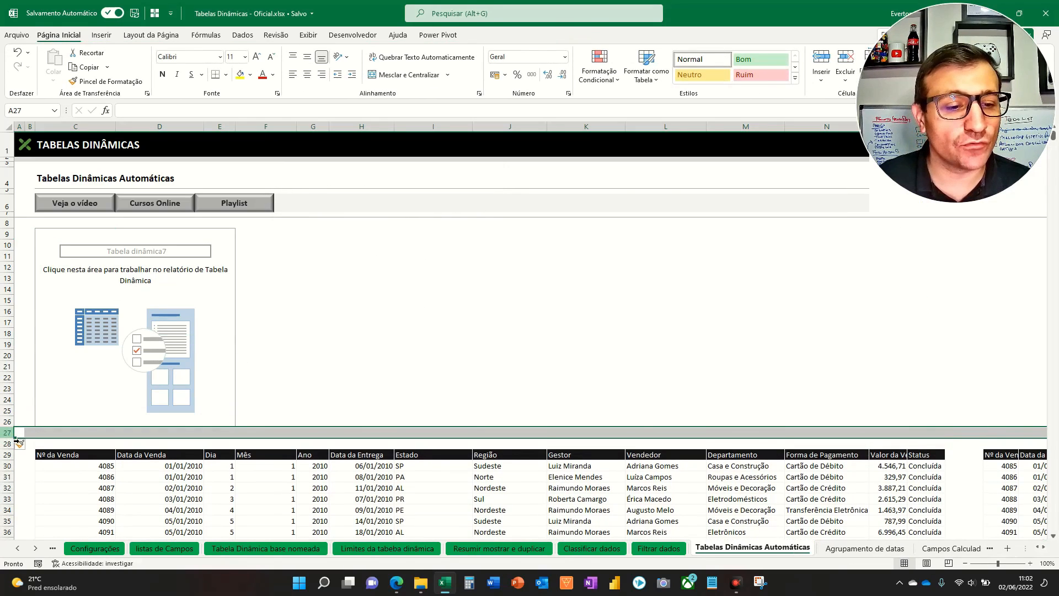
click(362, 322)
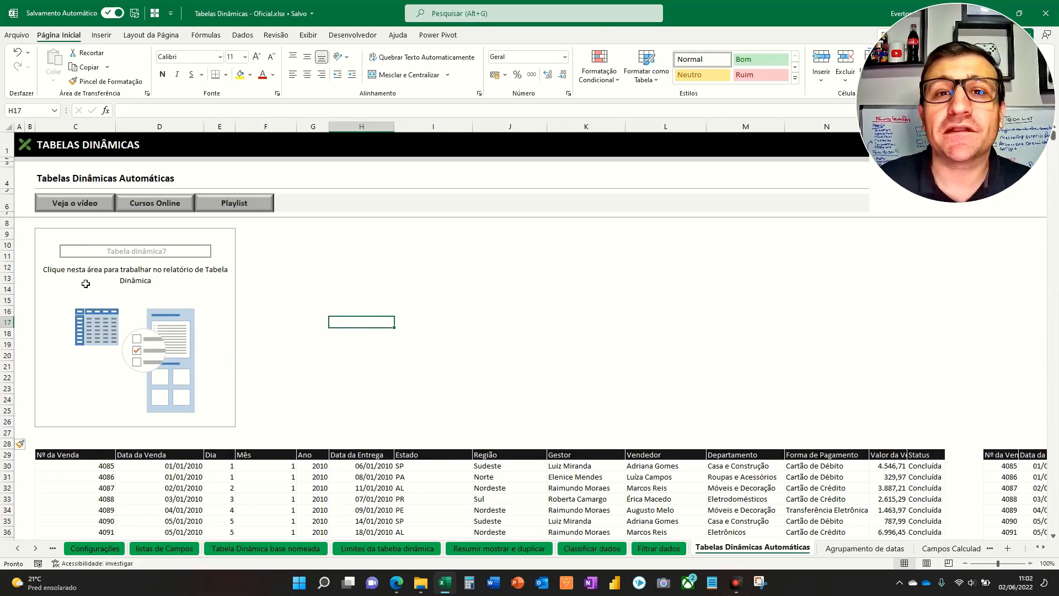
- Summarize Valor da Venda by Departamento in the pivot table, and format the values with thousands separators and two decimals
click(141, 296)
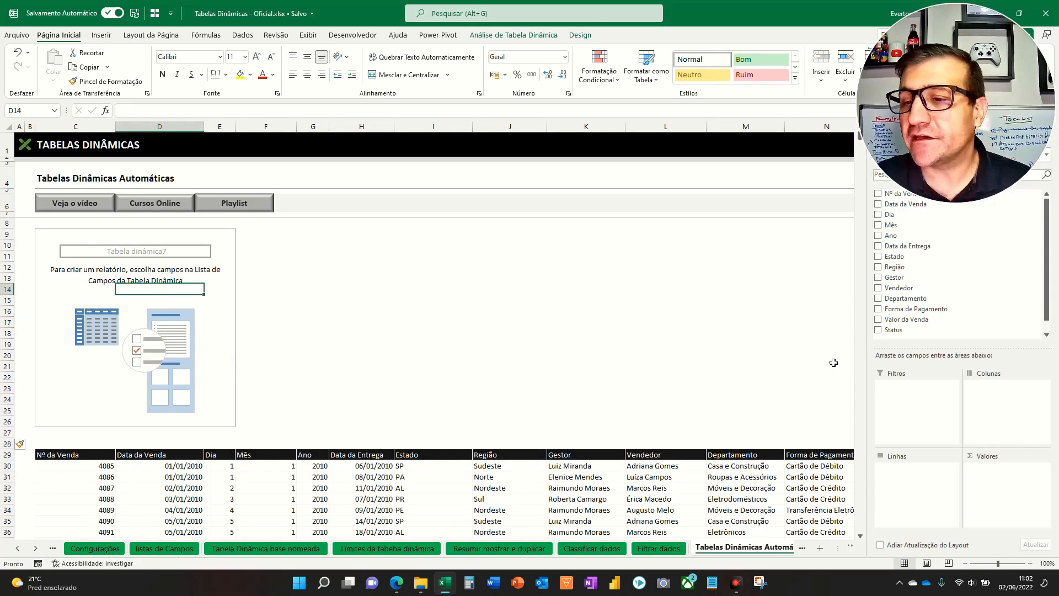
click(878, 298)
click(878, 320)
drag(154, 233, 153, 319)
key(ctrl+shift+1)
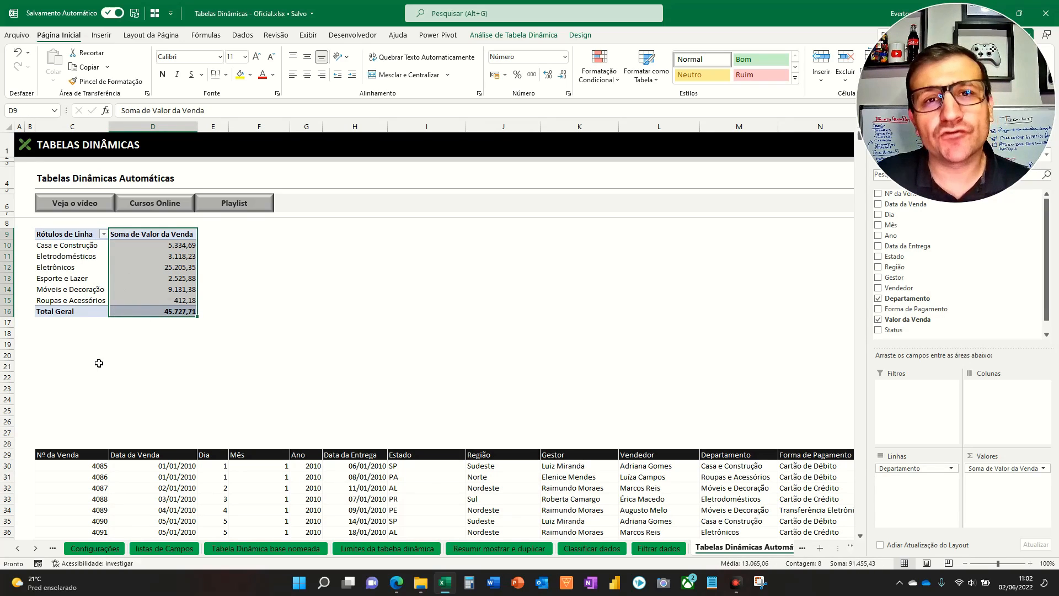
- Delete the surplus blank rows below the pivot table, leaving only row 17 empty above the sales sample
drag(12, 347, 20, 444)
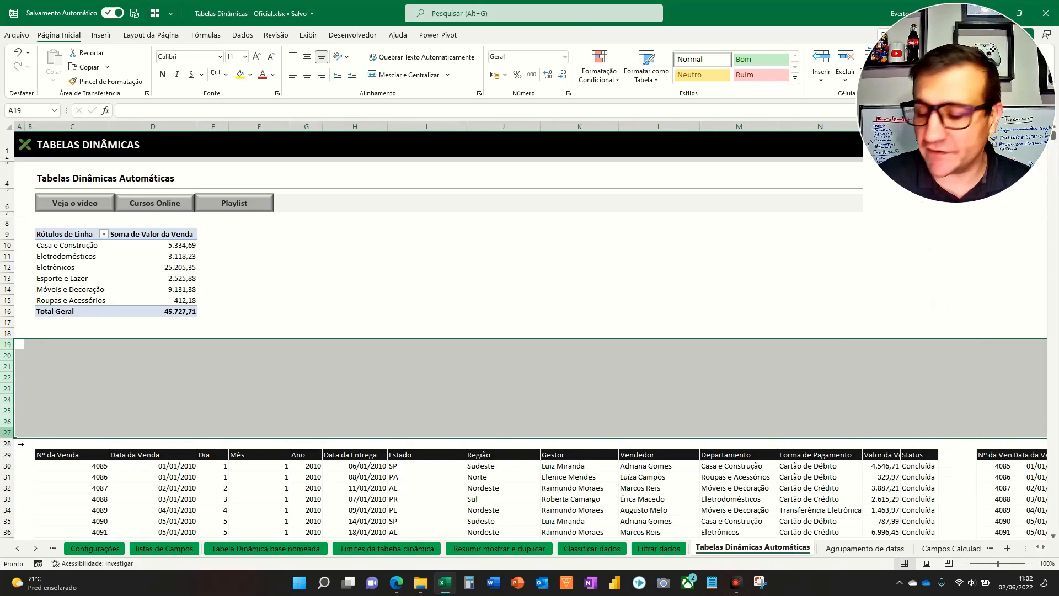
key(ctrl+minus)
click(9, 333)
key(ctrl+minus)
click(270, 380)
click(8, 323)
key(ctrl+minus)
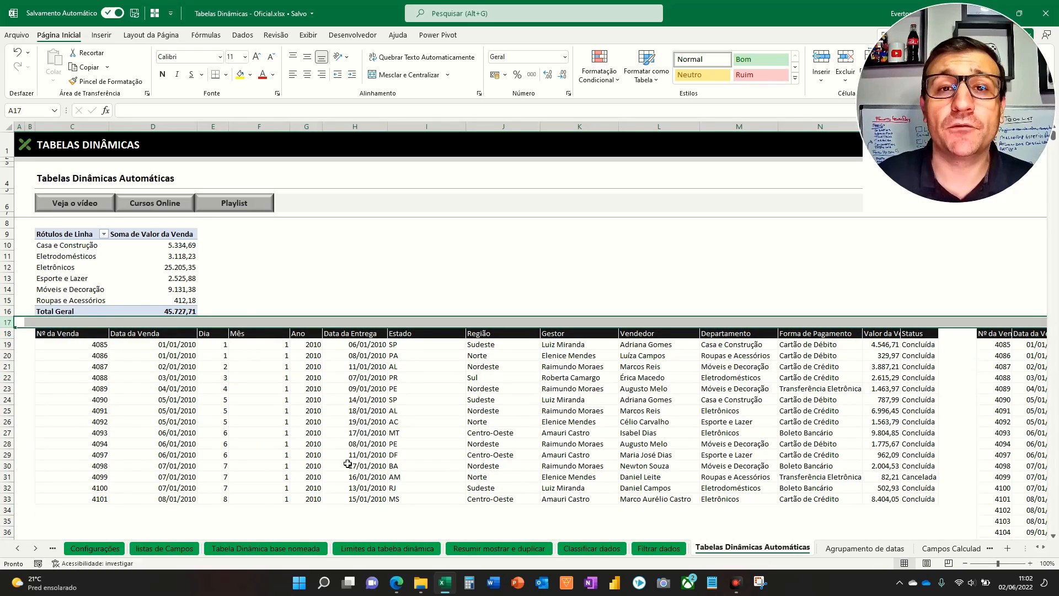
- Copy the full table's remaining records, R34 to row 150 across all 14 columns, and paste them below the sample starting at C34
click(369, 388)
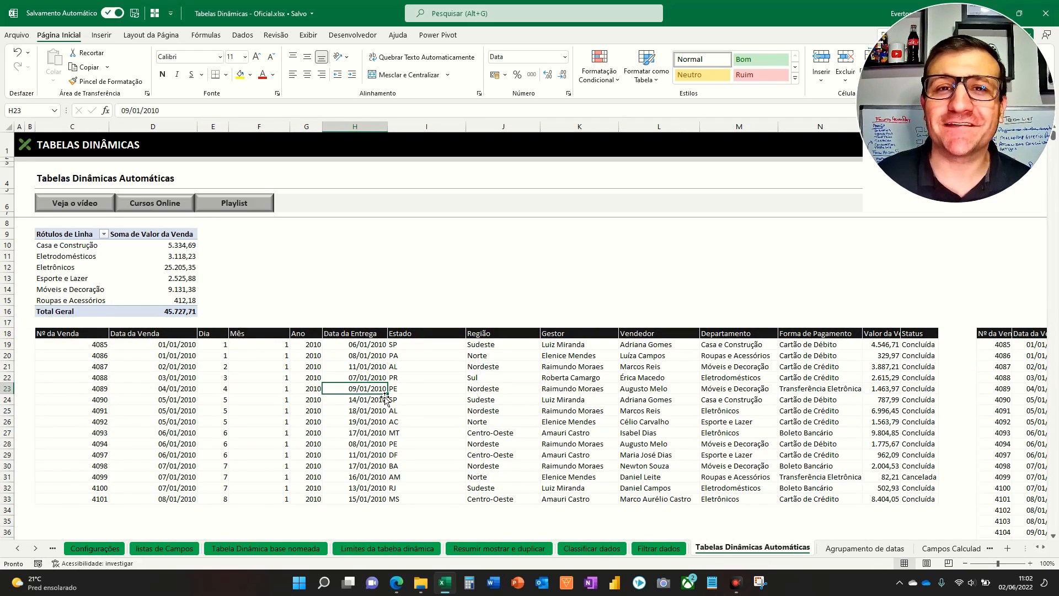
key(Right)
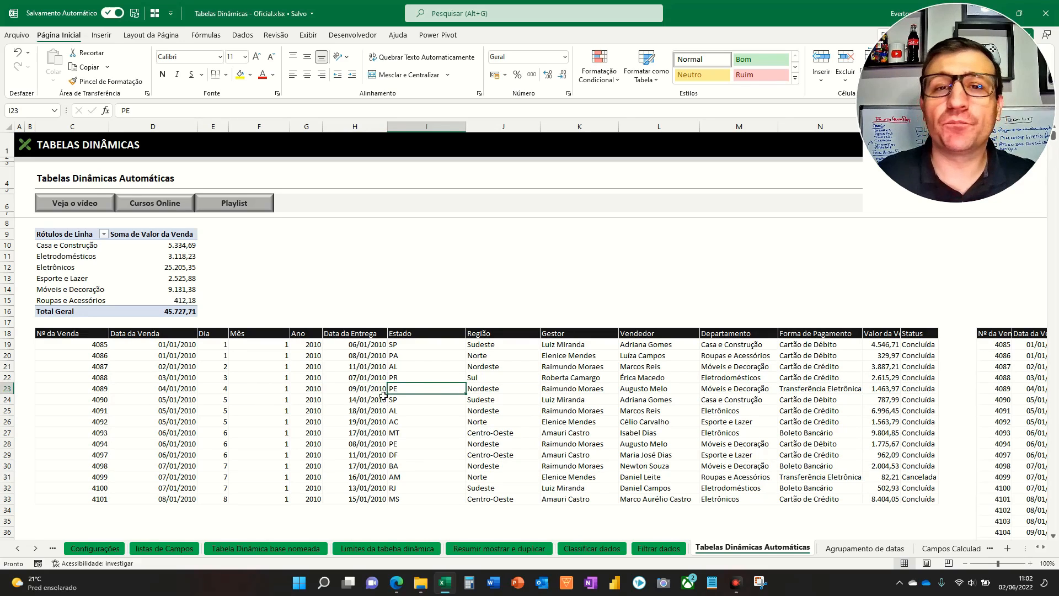
key(Right)
key(Right)
key(Right)
key(Right)
key(Right)
key(Right)
key(Right)
key(Right)
key(Right)
key(Right)
key(Down)
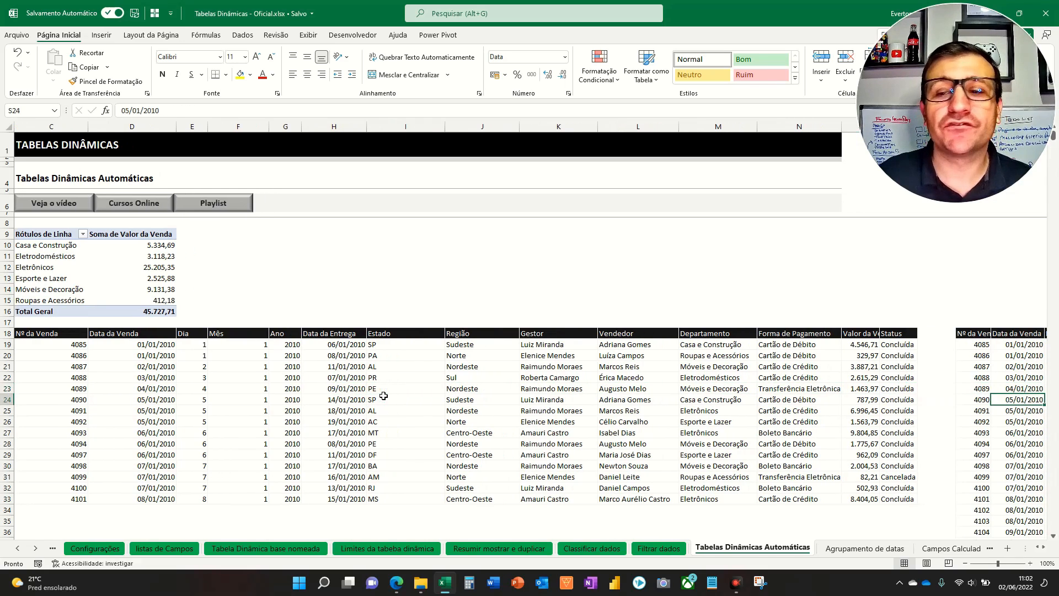
key(Left)
key(Down)
key(Down)
key(Down)
key(Down)
key(Down)
key(Down)
key(Down)
key(Down)
key(Down)
key(Down)
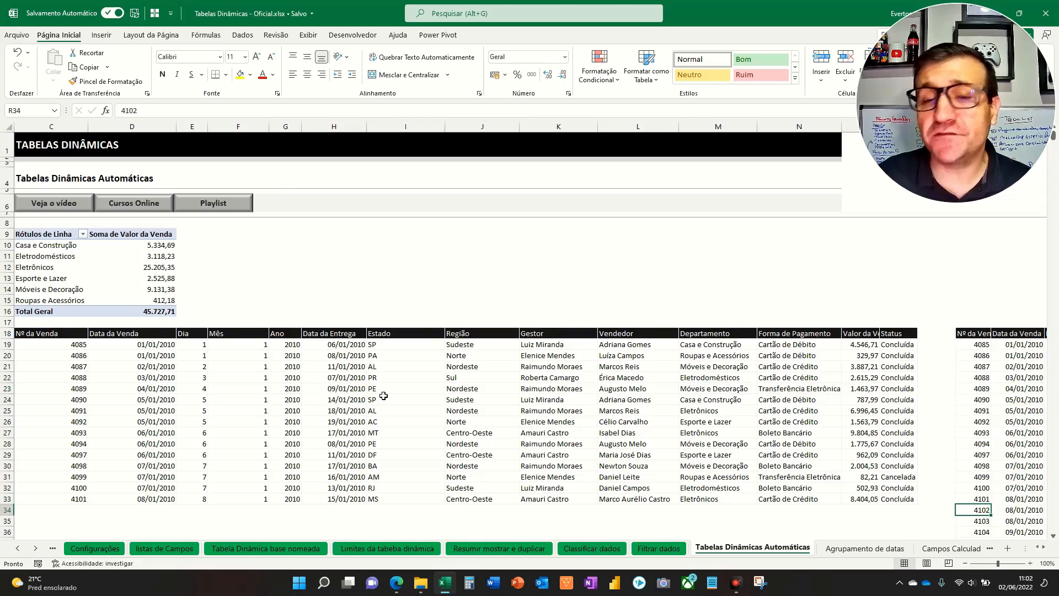
key(shift+Right)
key(shift+Right)
key(shift+Right)
key(shift+Right)
key(shift+Right)
key(shift+Right)
key(shift+Right)
key(shift+Right)
key(shift+Right)
key(shift+Right)
key(shift+Right)
key(shift+Right)
key(shift+Right)
key(shift+Right)
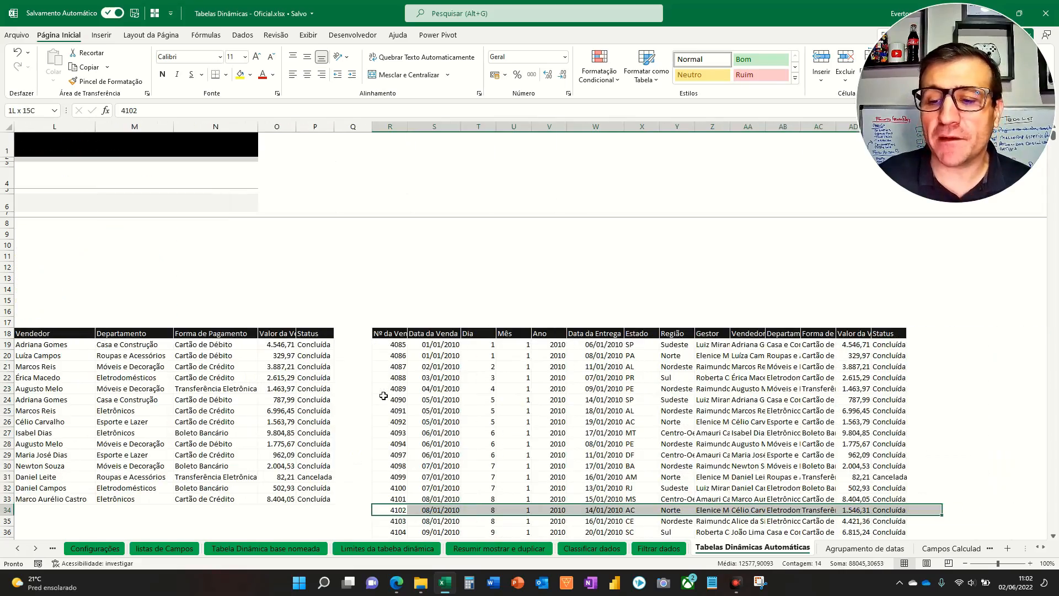
key(shift+Down)
key(shift+Down)
key(shift+Down)
key(shift+Down)
key(shift+Down)
key(shift+Down)
key(shift+Down)
key(shift+Down)
key(shift+Down)
key(shift+Down)
key(shift+Down)
key(shift+Down)
key(shift+Down)
key(shift+Down)
key(shift+Down)
key(shift+Down)
key(shift+Down)
key(shift+Down)
key(shift+Down)
key(shift+Down)
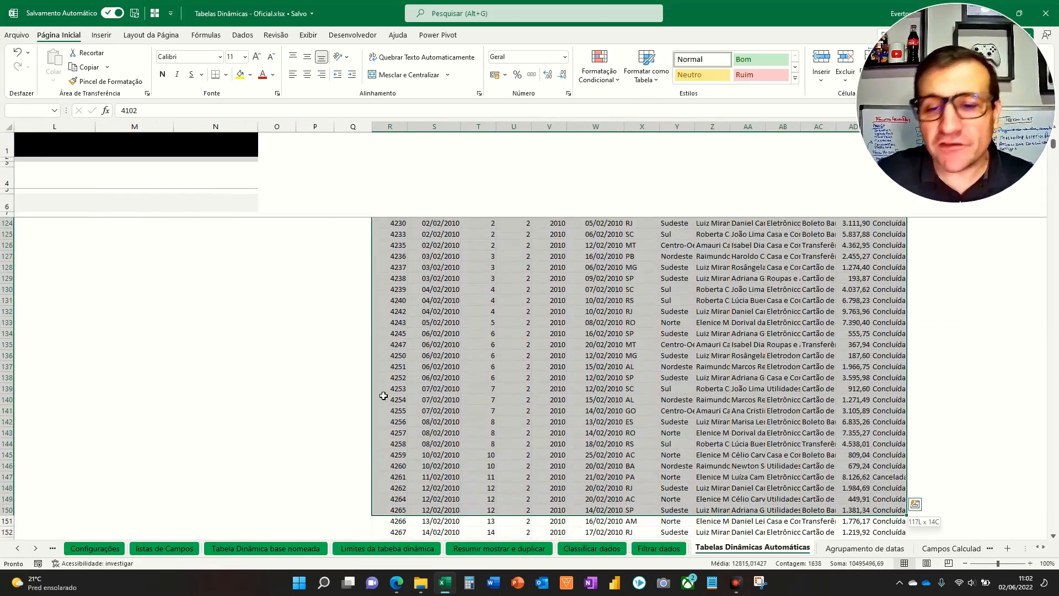
key(ctrl+c)
key(Home)
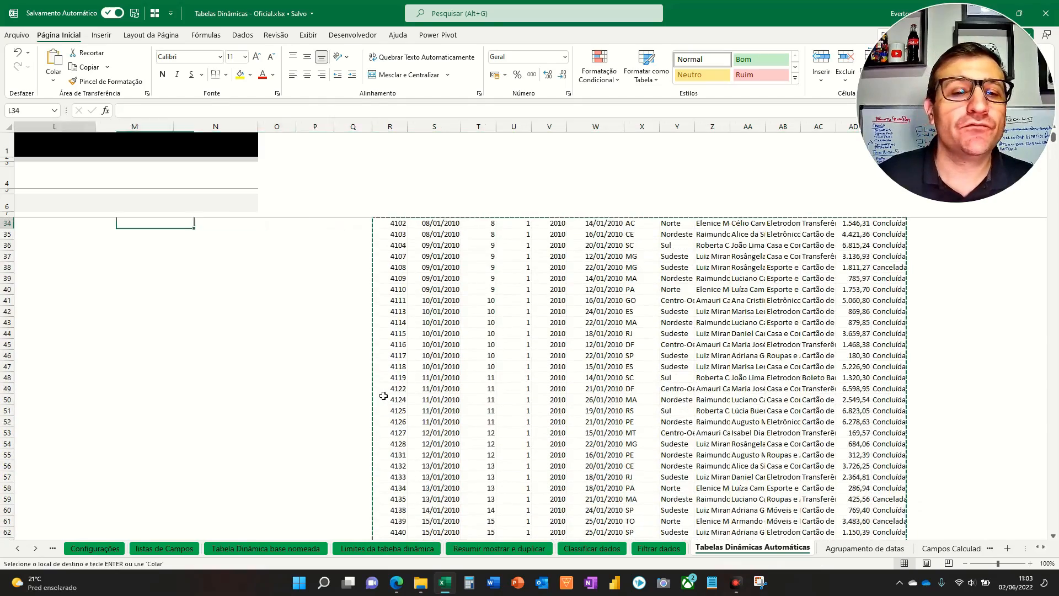
key(Up)
key(Up)
key(Up)
key(Right)
key(Right)
key(Down)
key(Right)
key(Down)
key(Down)
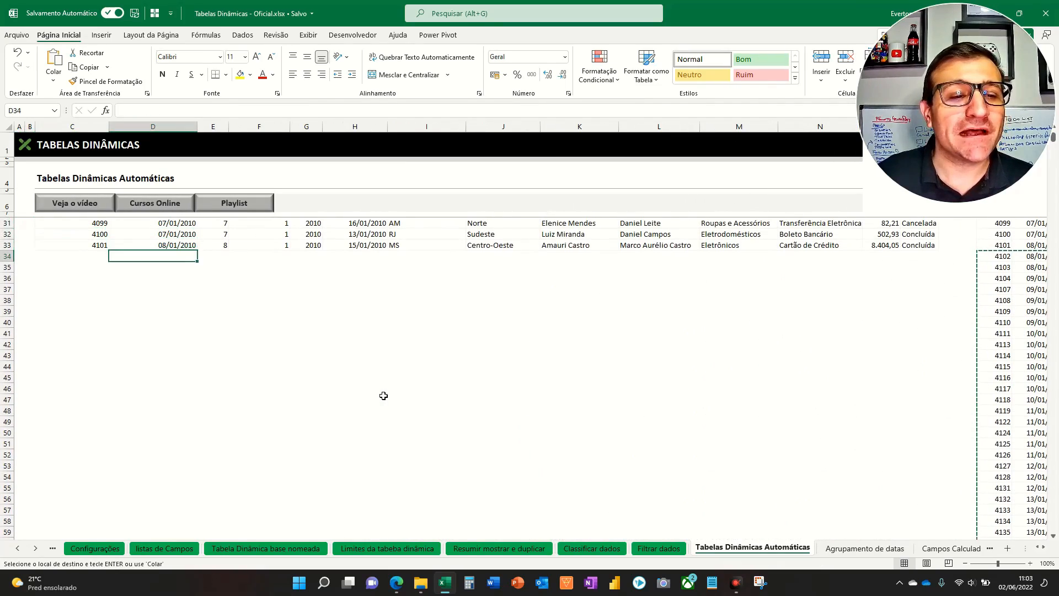
key(Left)
key(Return)
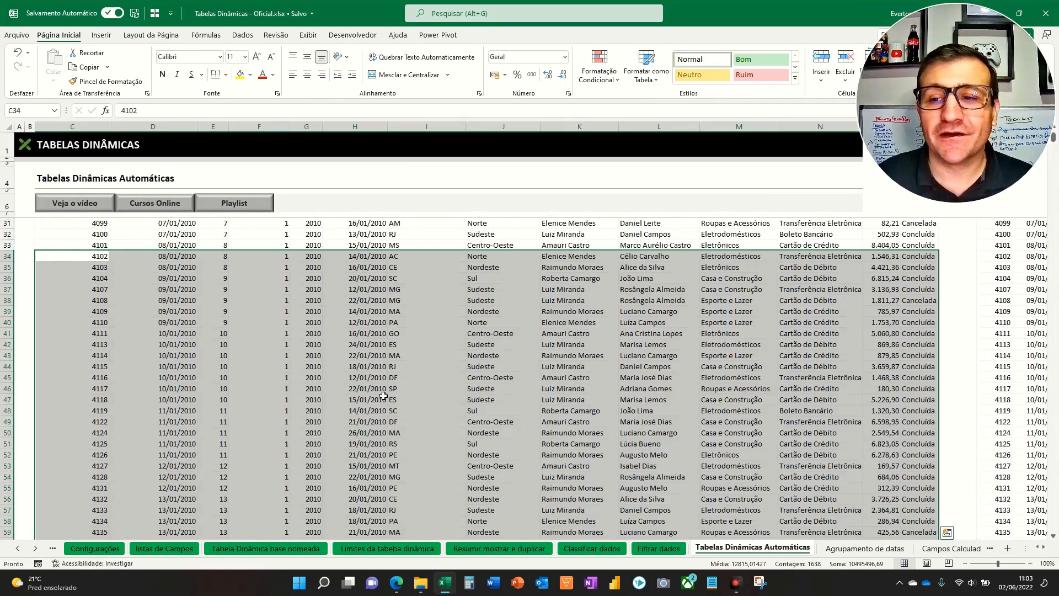
- Refresh the department pivot table and check its total against the newly added records
scroll(552, 420, up, 1)
click(431, 358)
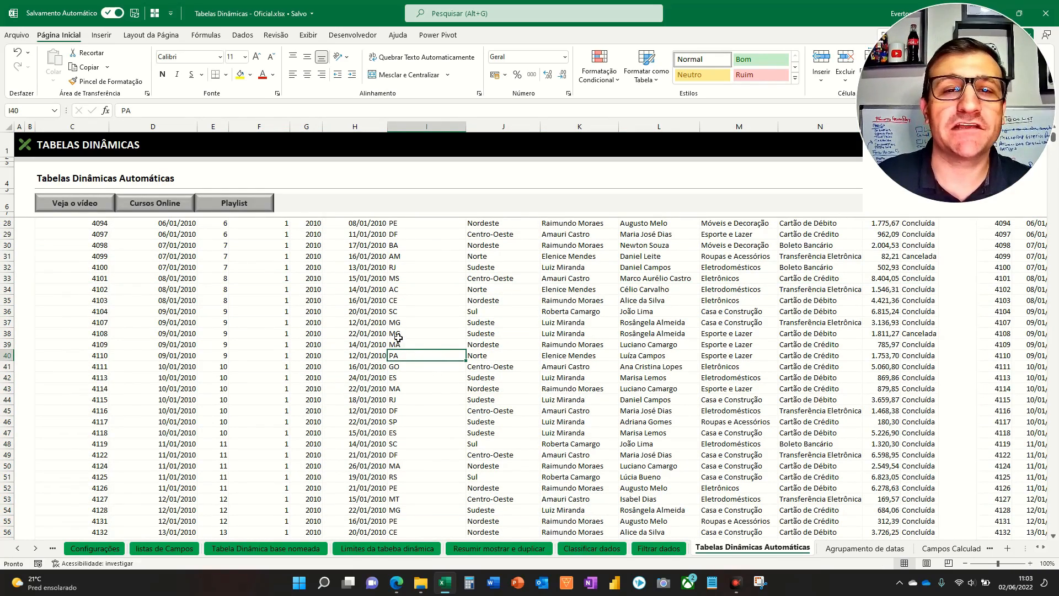
scroll(398, 338, up, 7)
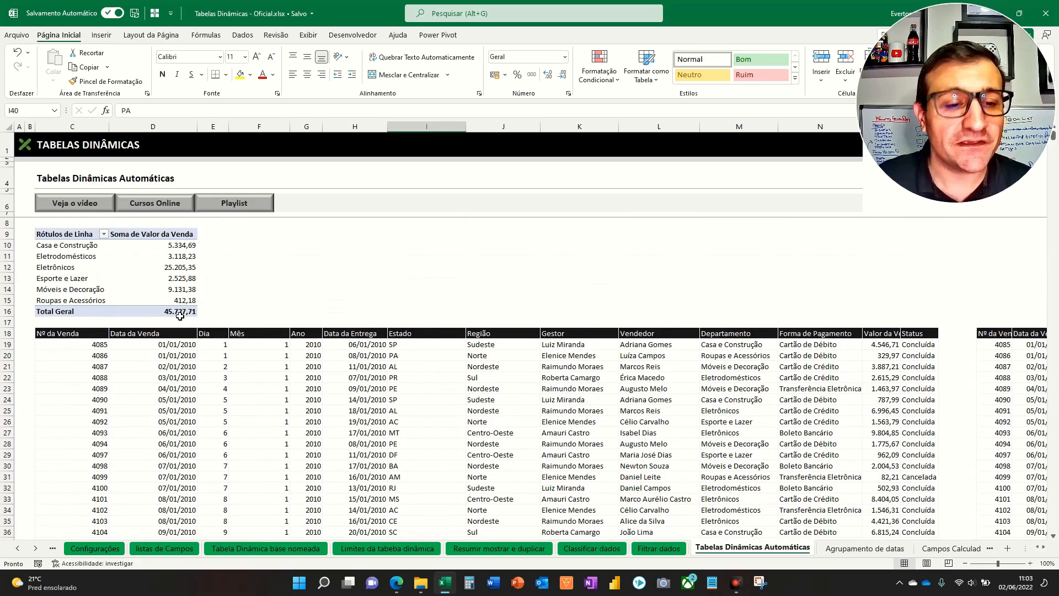
key(F5)
key(F5)
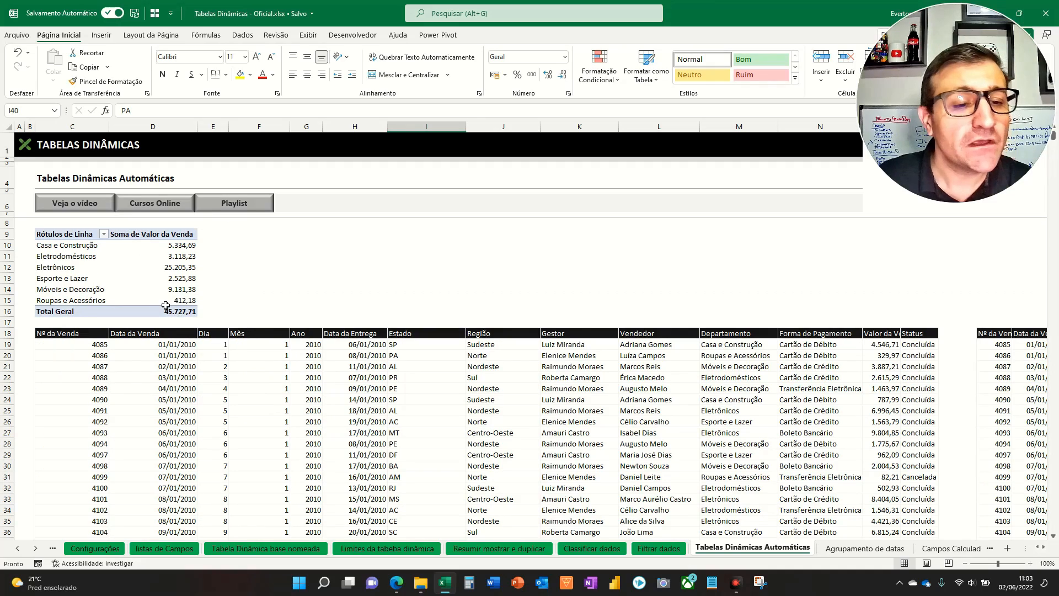
right_click(121, 270)
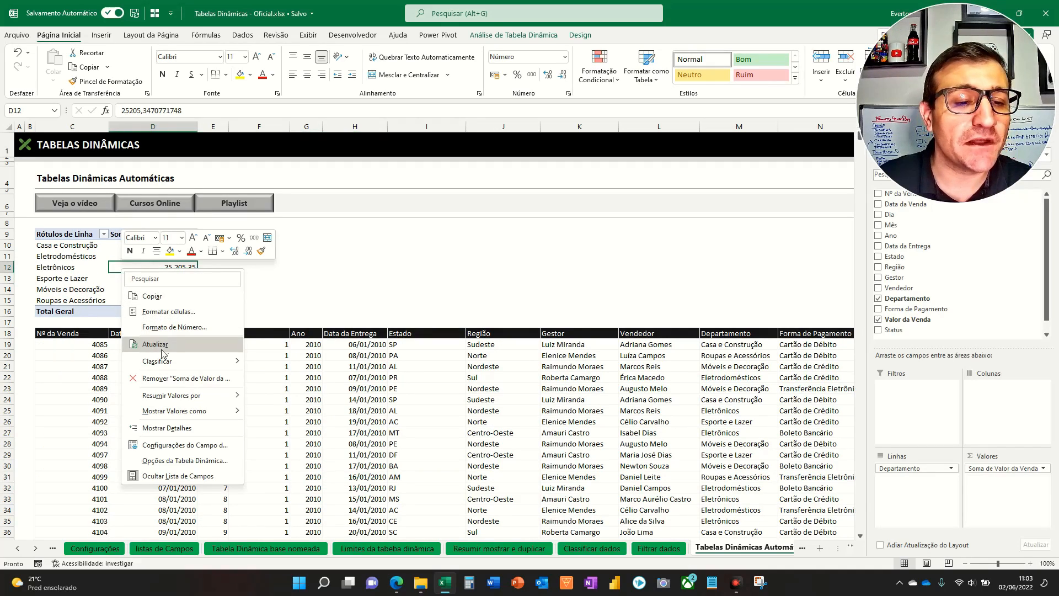
click(155, 344)
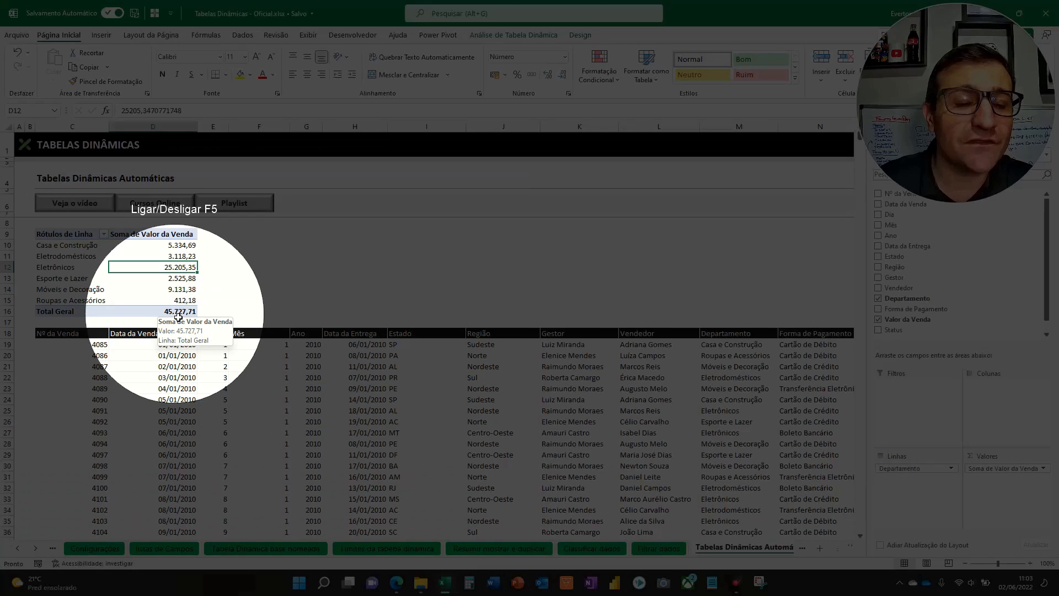
key(F5)
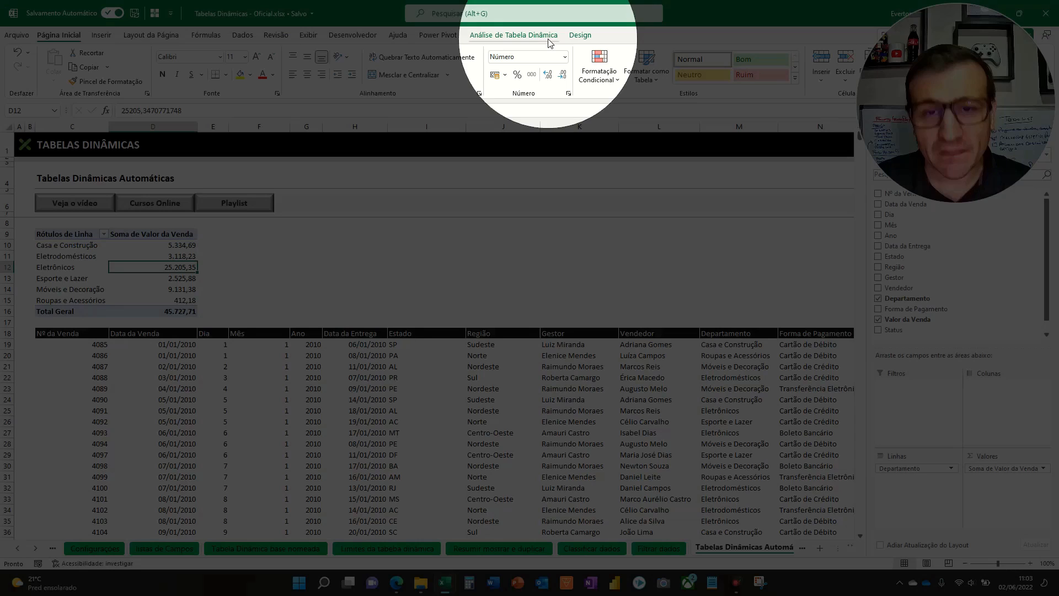
- Change the department pivot table's source range to C18:P150 on the same sheet, and check its grand total
click(508, 35)
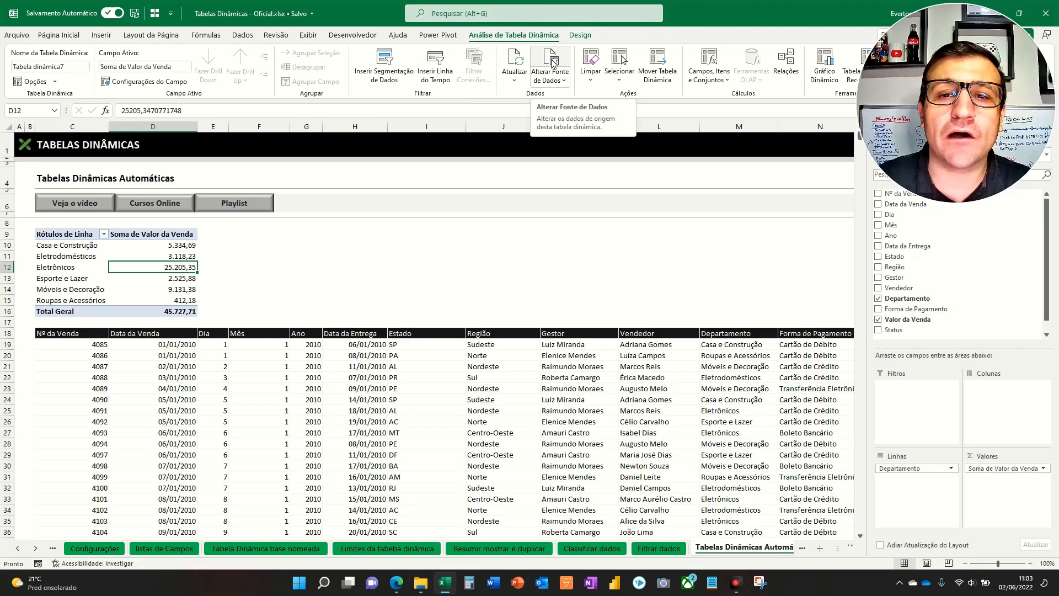
click(552, 61)
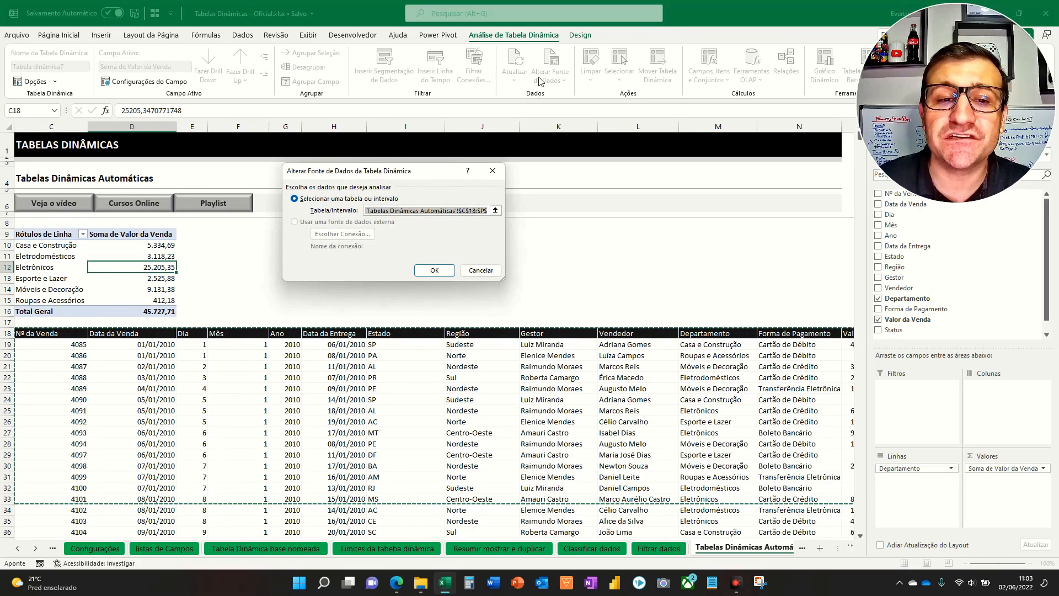
scroll(497, 381, down, 3)
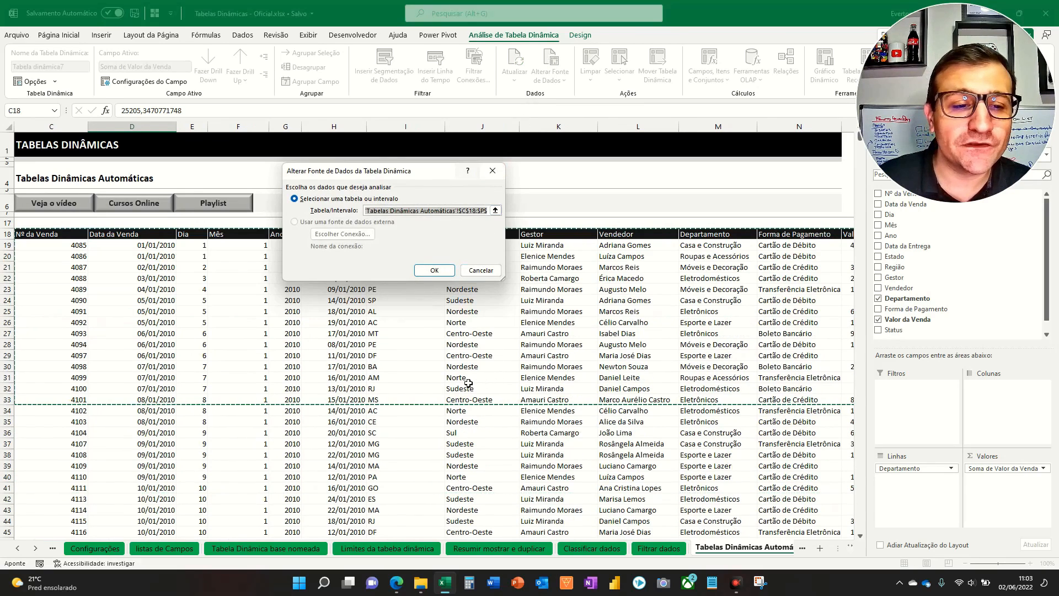
scroll(178, 351, up, 1)
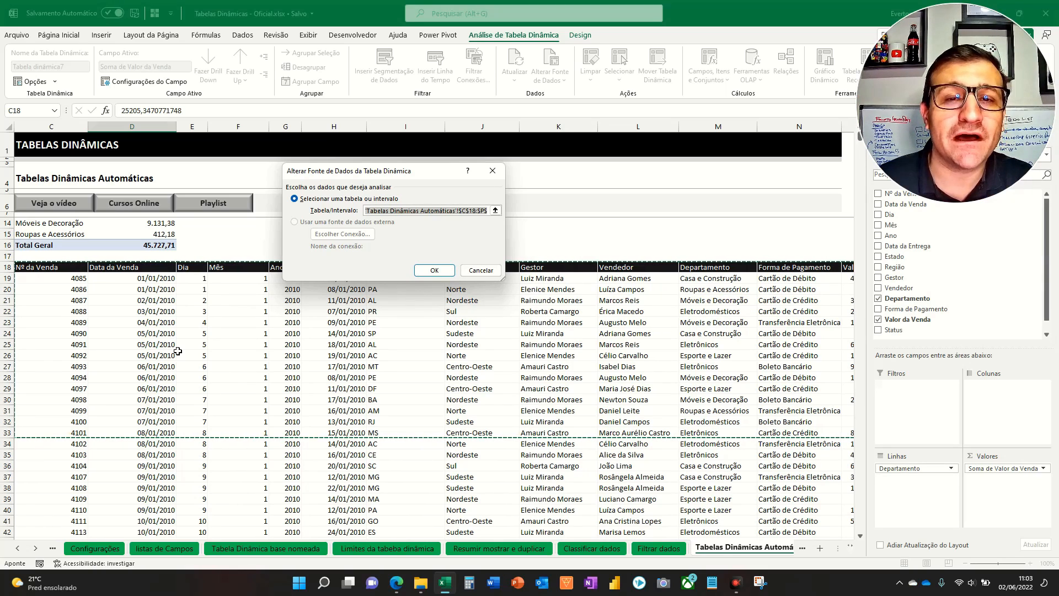
click(494, 210)
drag(32, 269, 684, 356)
key(ctrl+shift+Right)
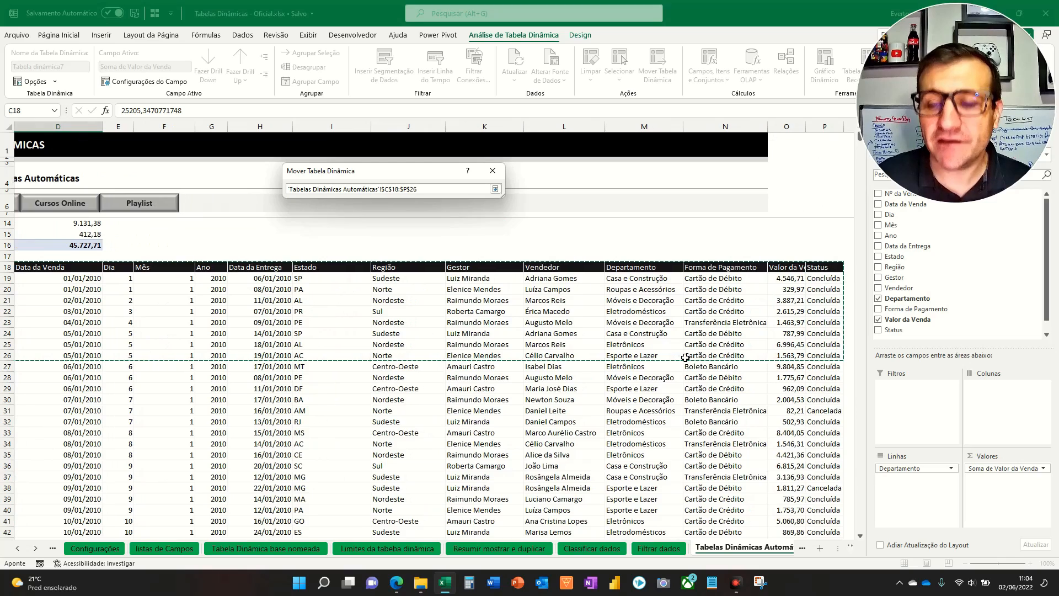
key(ctrl+shift+Down)
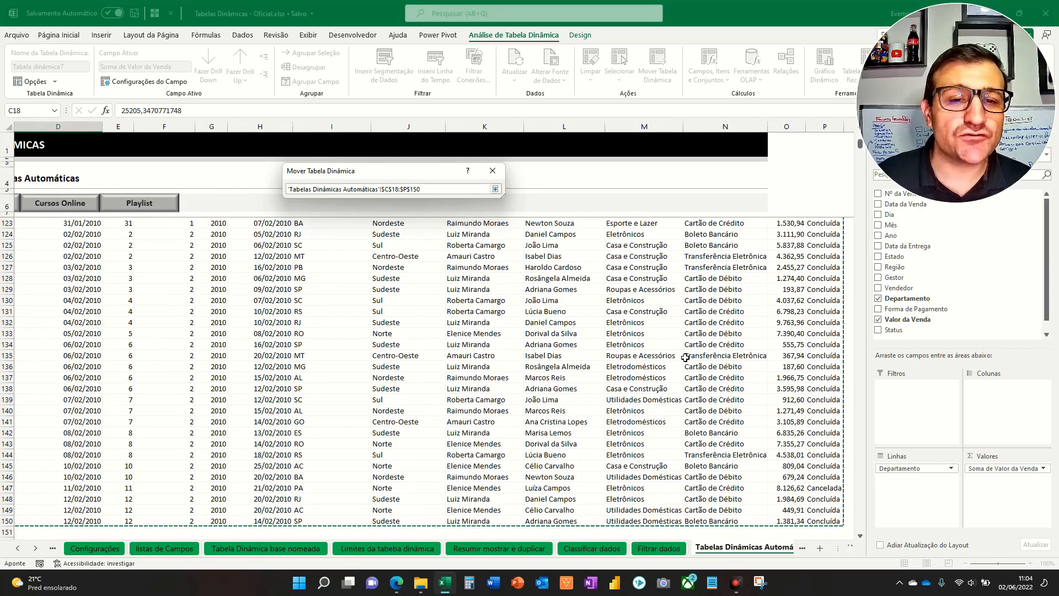
key(Return)
key(Return)
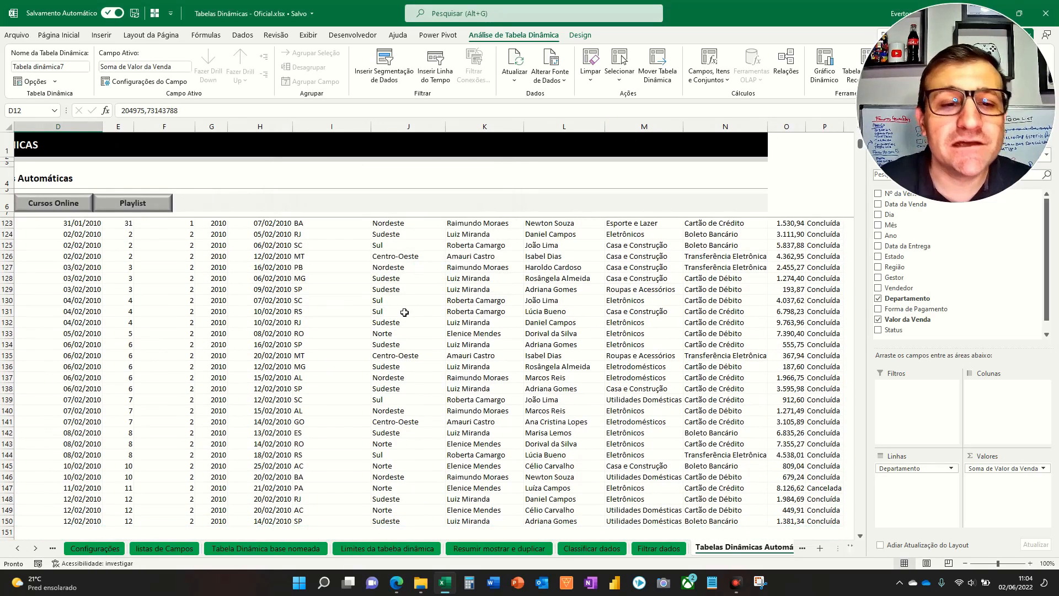
key(ctrl+Home)
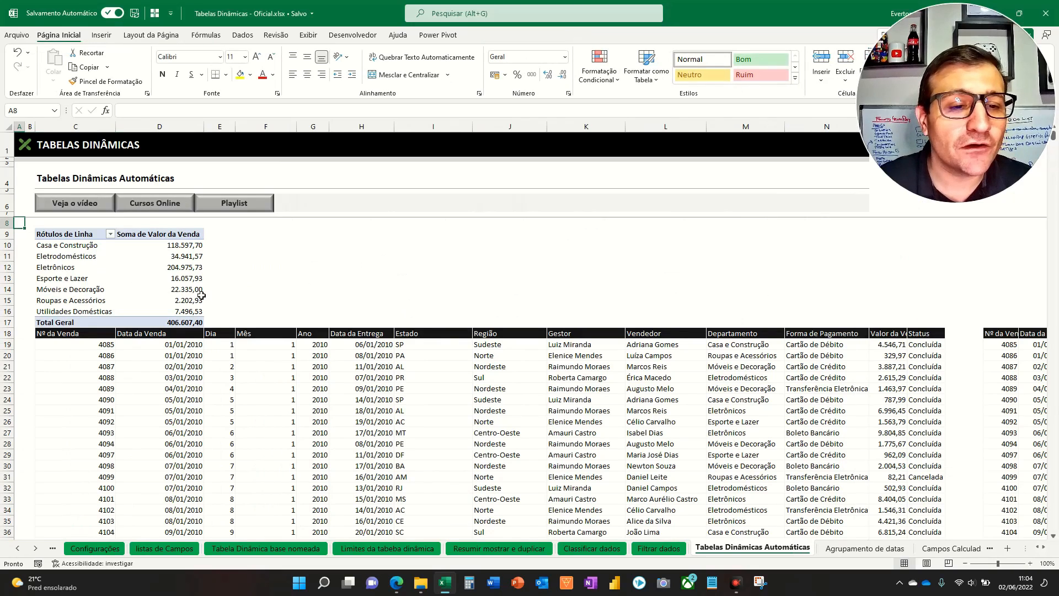
mouse_move(411, 252)
mouse_down()
mouse_move(244, 300)
mouse_move(206, 323)
mouse_up()
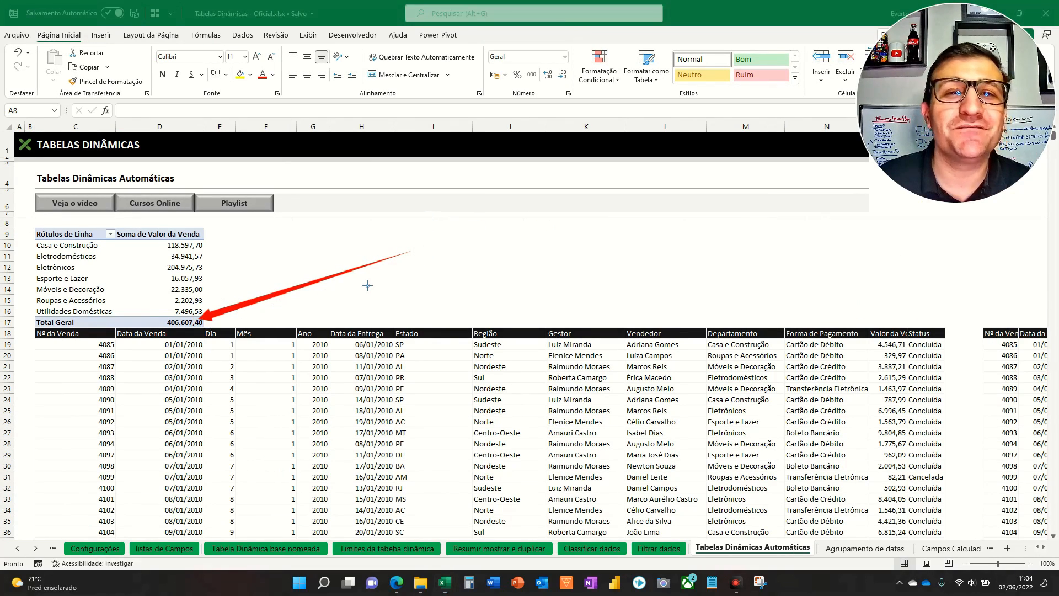
key(Escape)
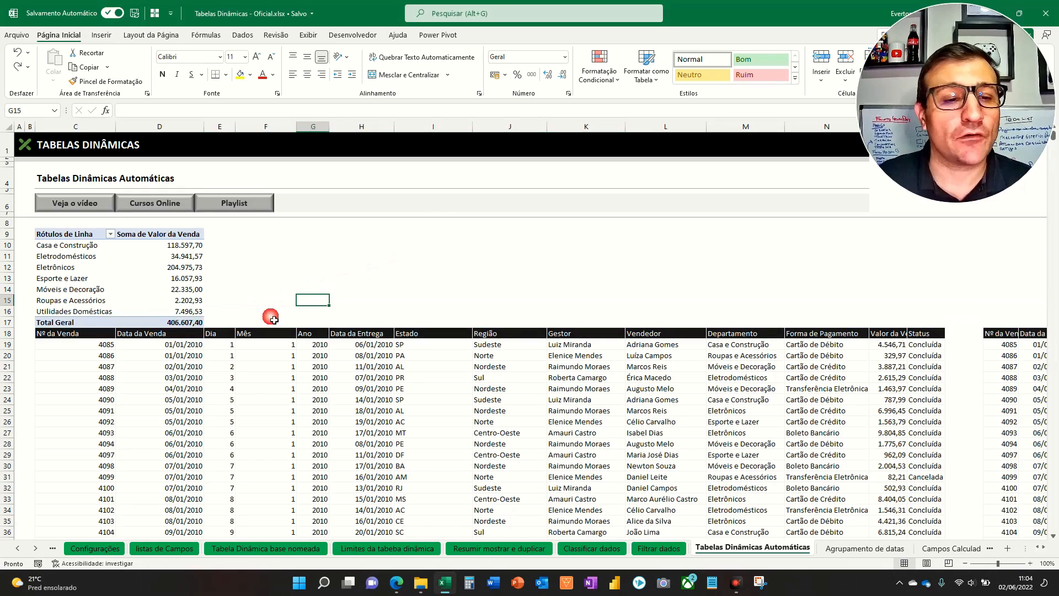
- Insert four blank rows at row 18, between the pivot table and the sales data header
click(10, 335)
key(ctrl+plus)
key(ctrl+plus)
key(ctrl+plus)
key(ctrl+plus)
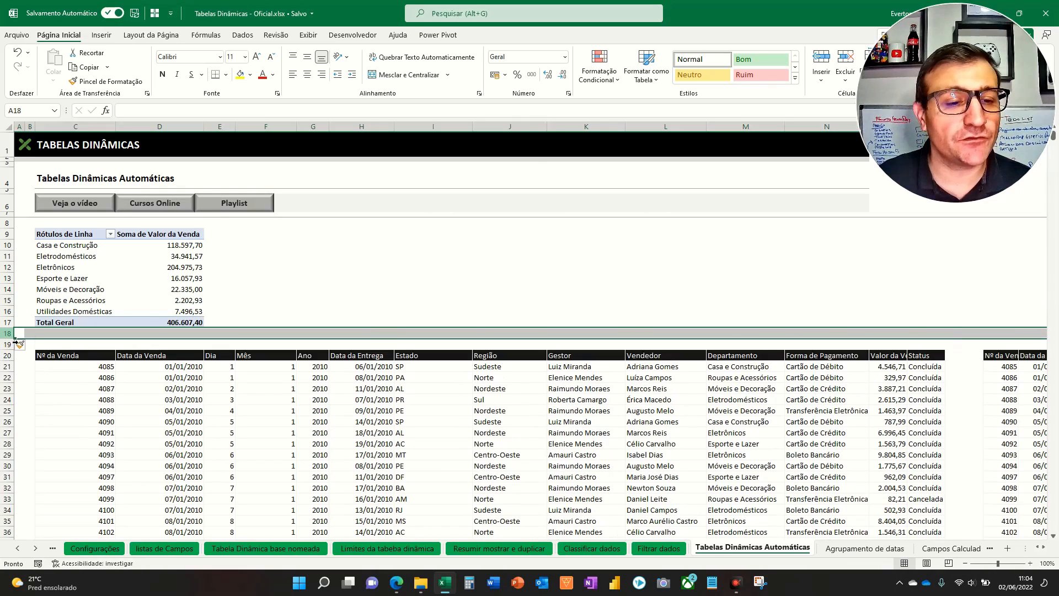
click(348, 289)
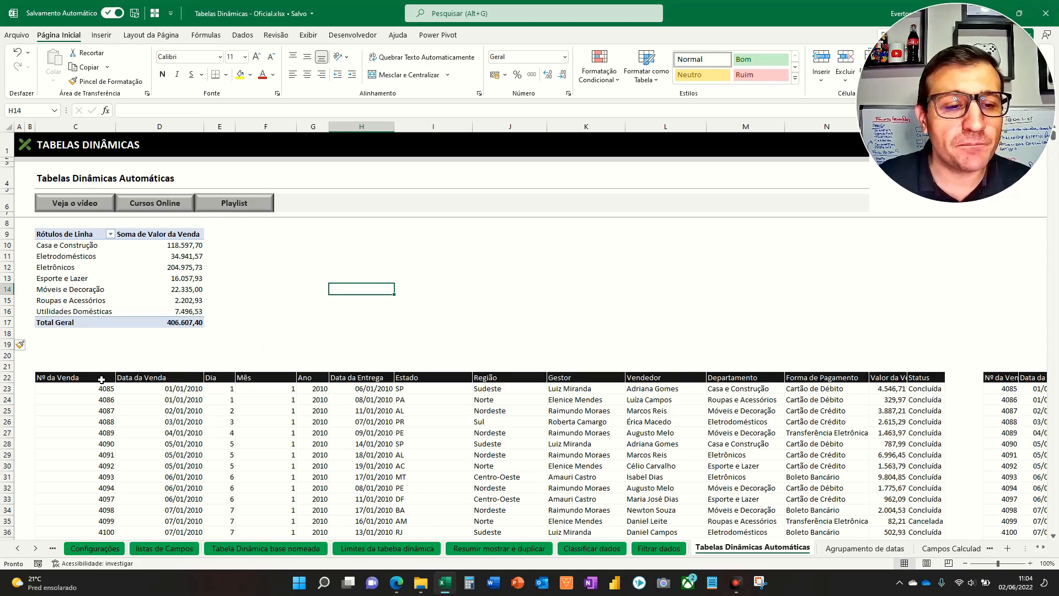
- Format the sales data C22:P154 as a table with headers, using a medium grey banded style
drag(101, 379, 936, 422)
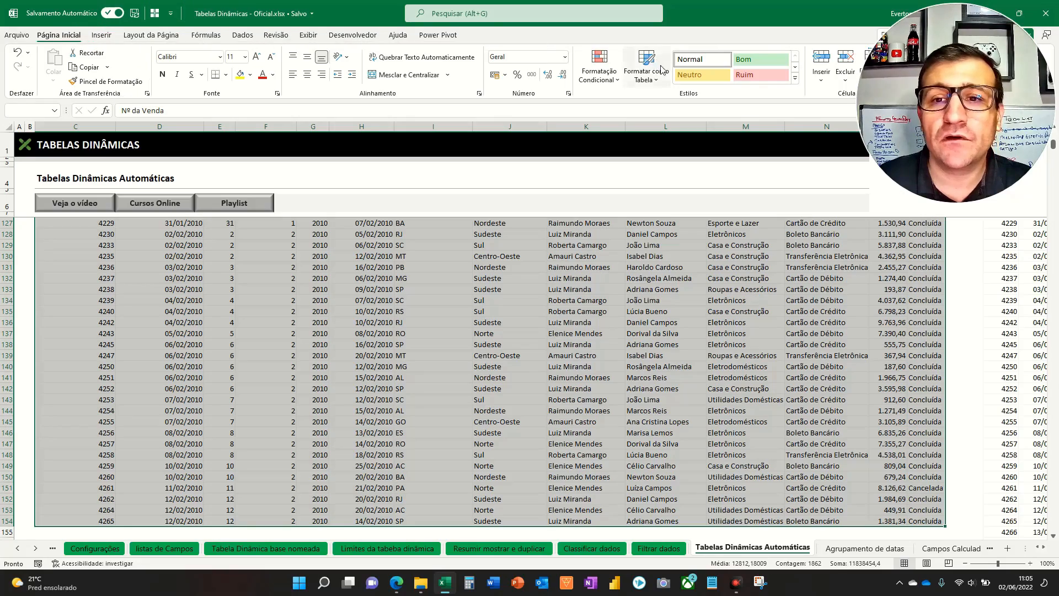
click(646, 66)
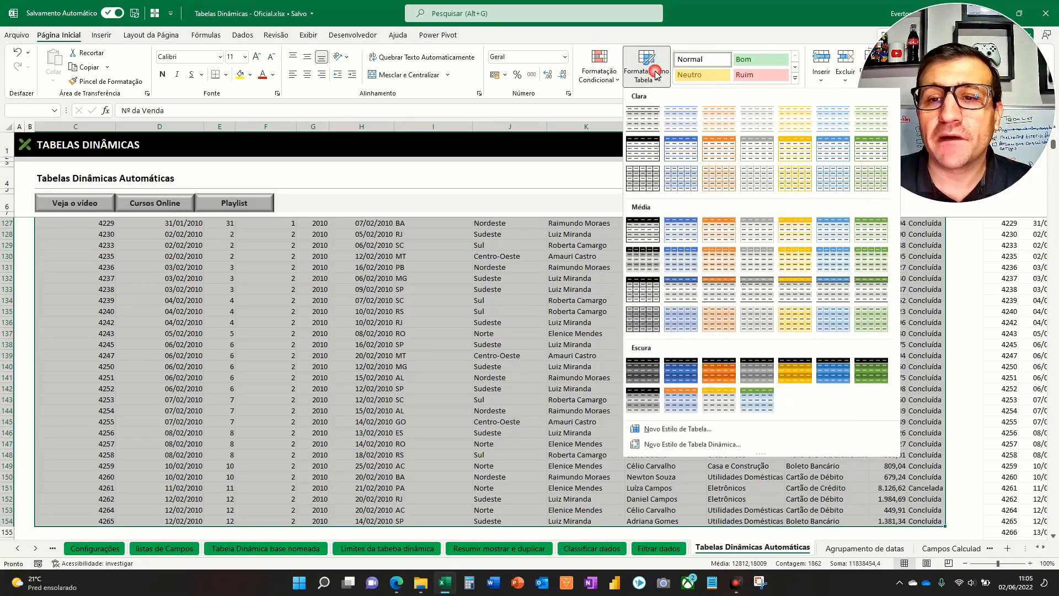
click(756, 264)
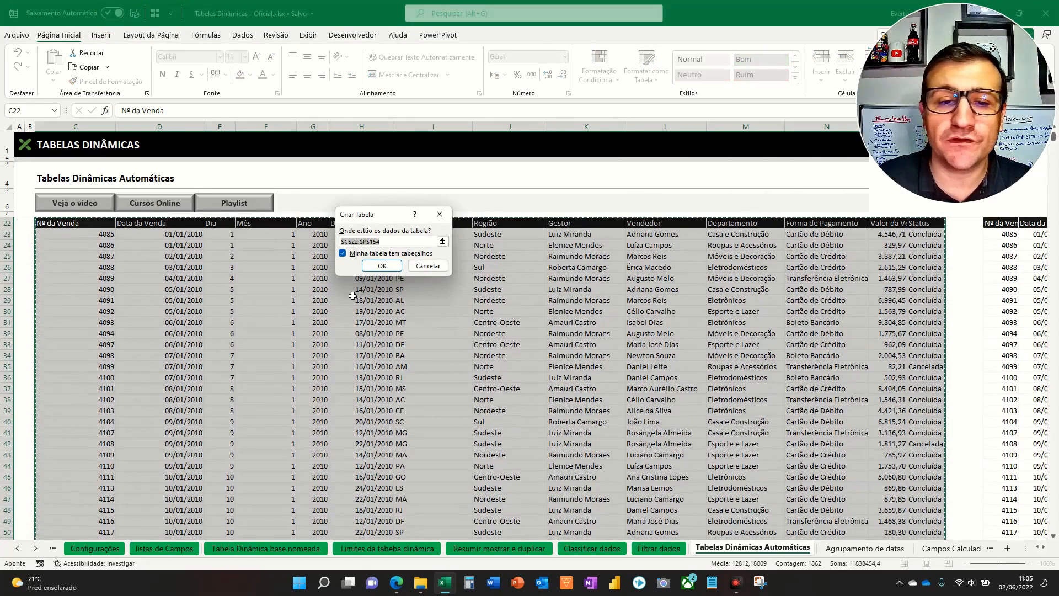
click(382, 269)
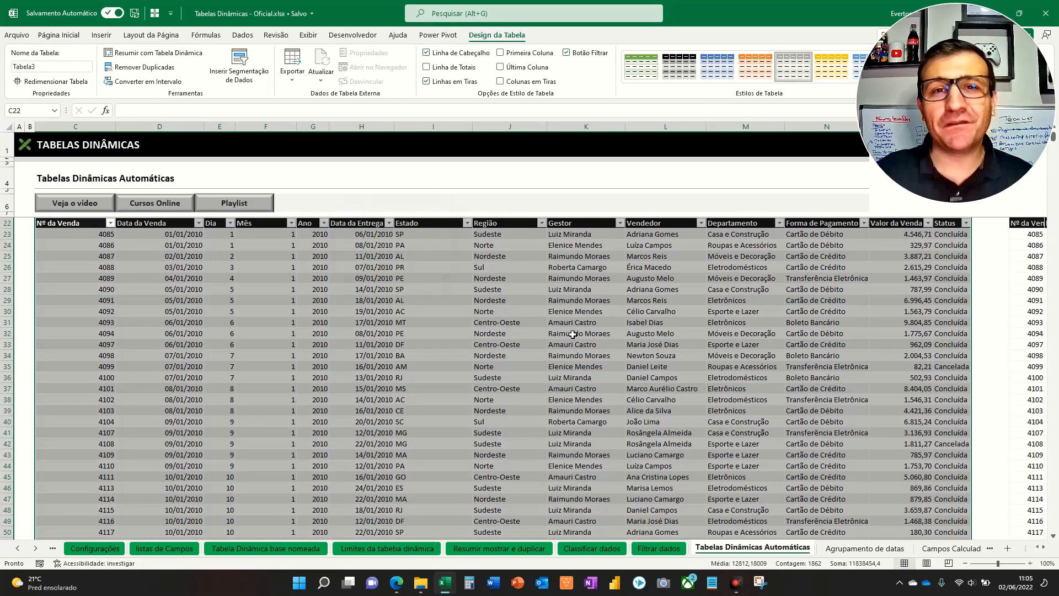
click(601, 344)
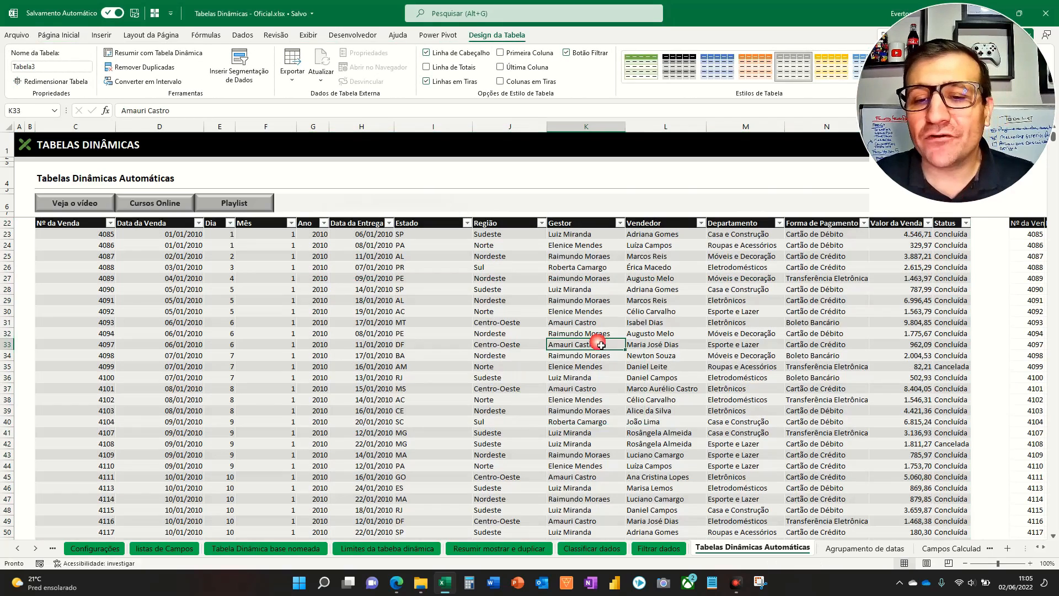
- Examine the end of the formatted sales table, including the resize marker at the corner of its last row
scroll(610, 313, down, 10)
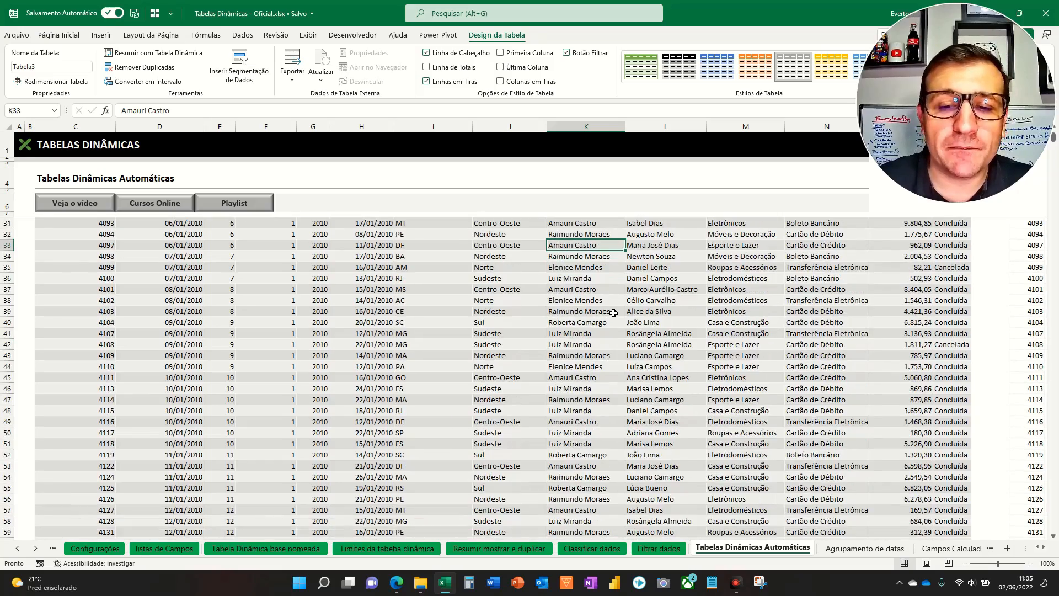
scroll(611, 313, down, 12)
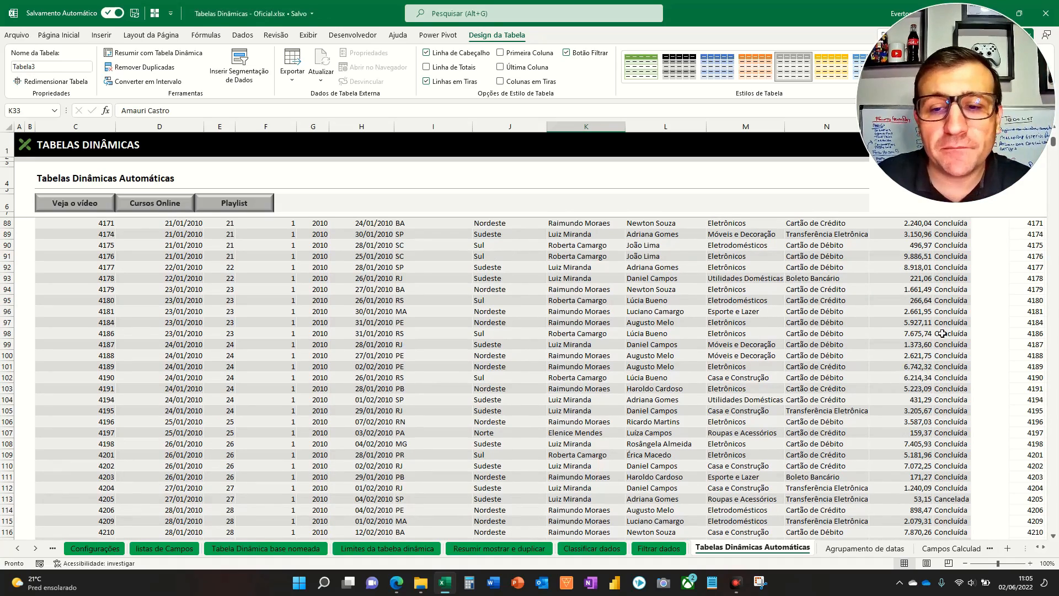
scroll(882, 351, down, 7)
scroll(881, 352, down, 4)
click(880, 369)
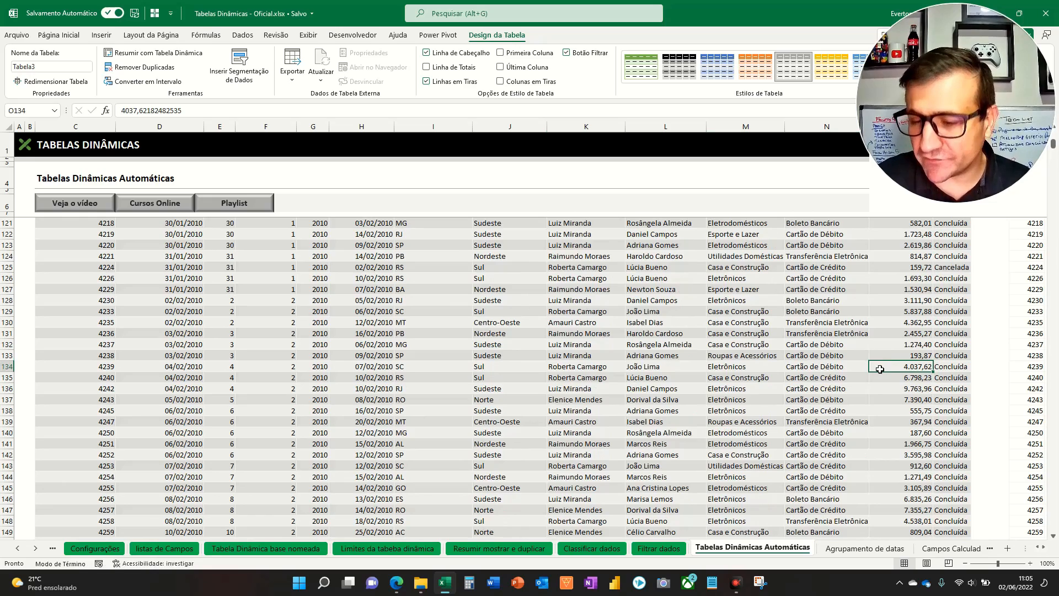
key(ctrl+Down)
key(Down)
key(Down)
scroll(880, 369, down, 2)
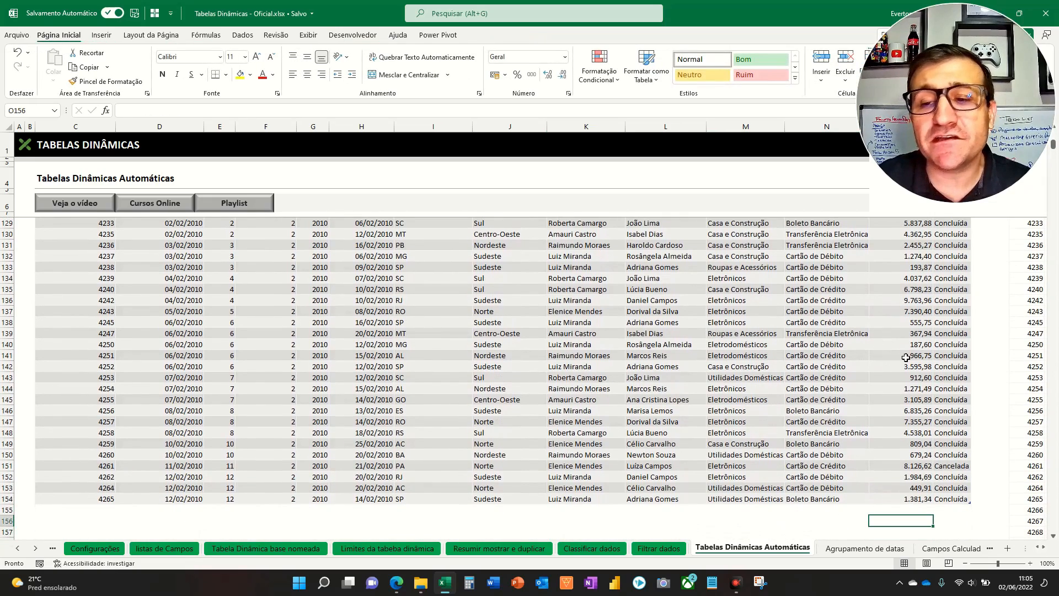
scroll(906, 358, down, 2)
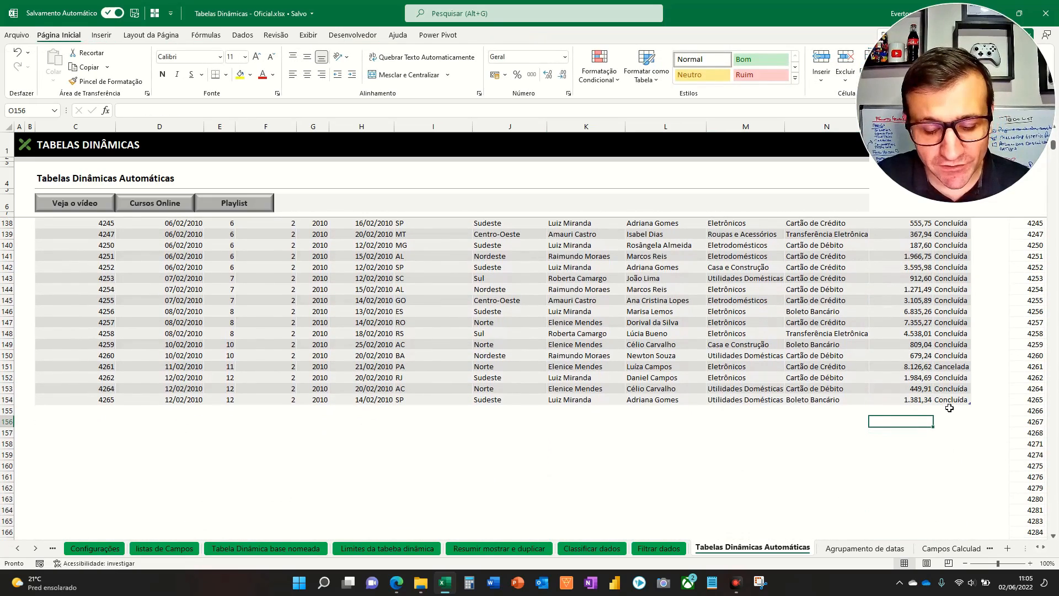
key(F5)
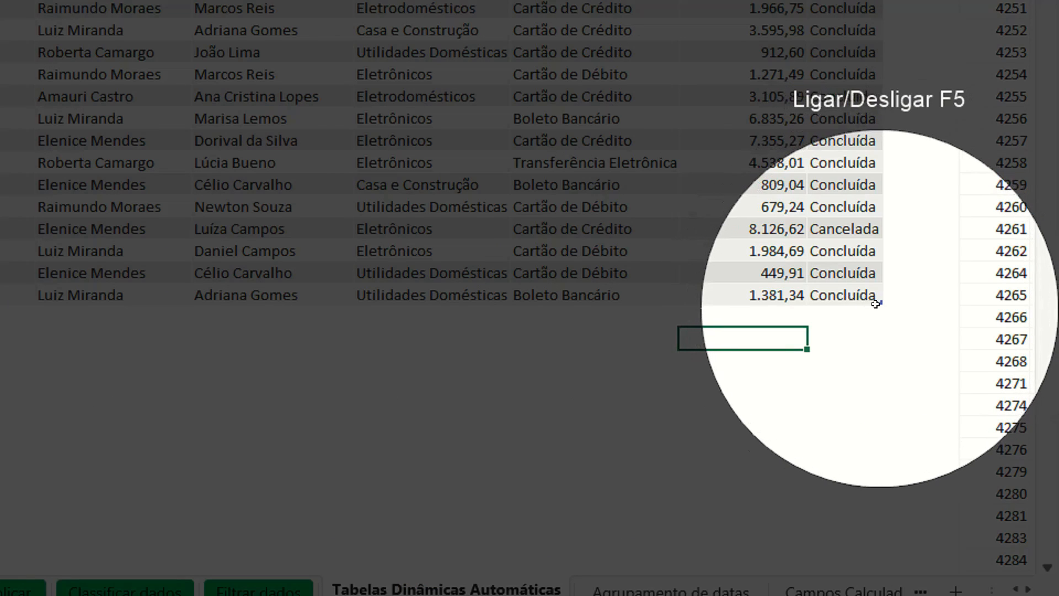
drag(893, 402, 877, 319)
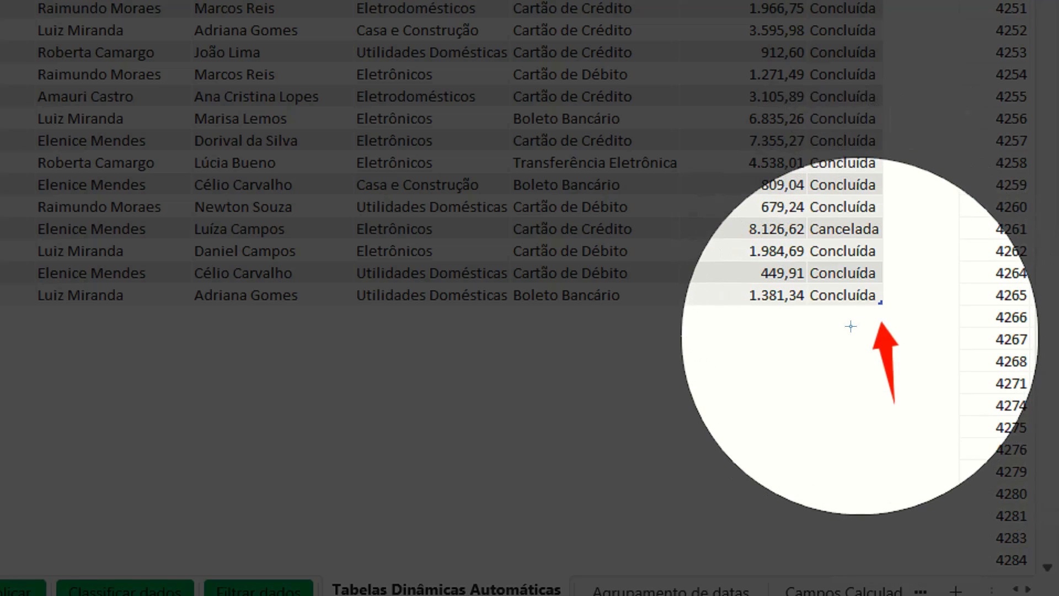
key(Escape)
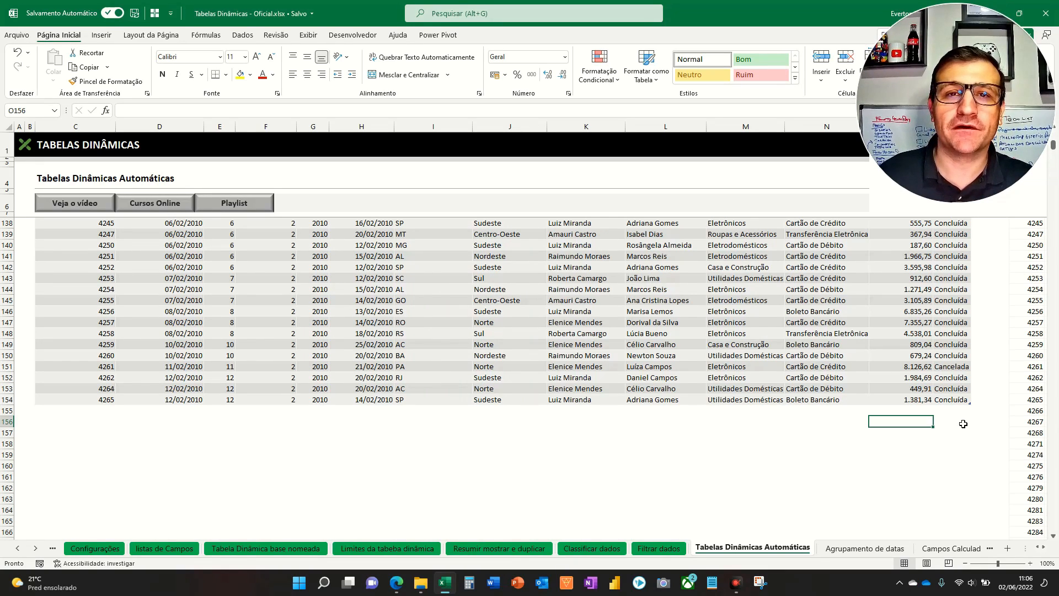
click(963, 423)
key(Up)
key(Right)
key(Right)
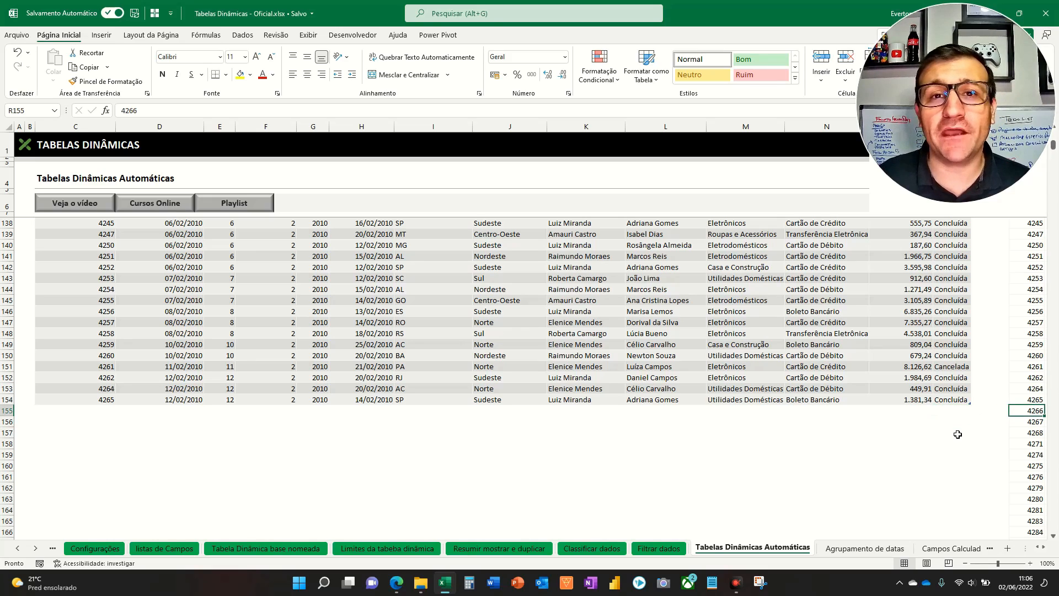
key(ctrl+shift+Right)
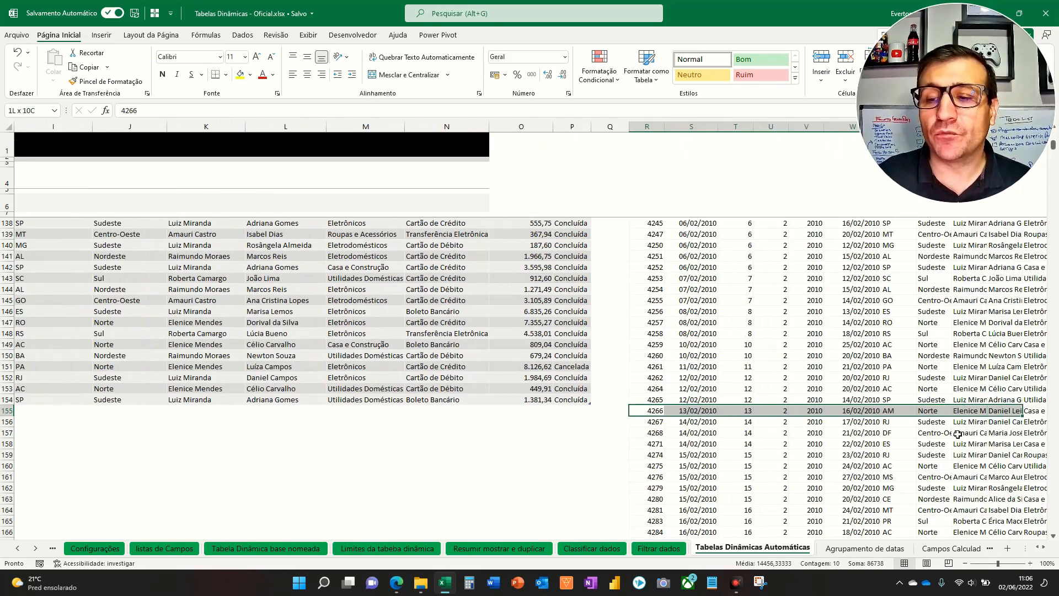
key(ctrl+Home)
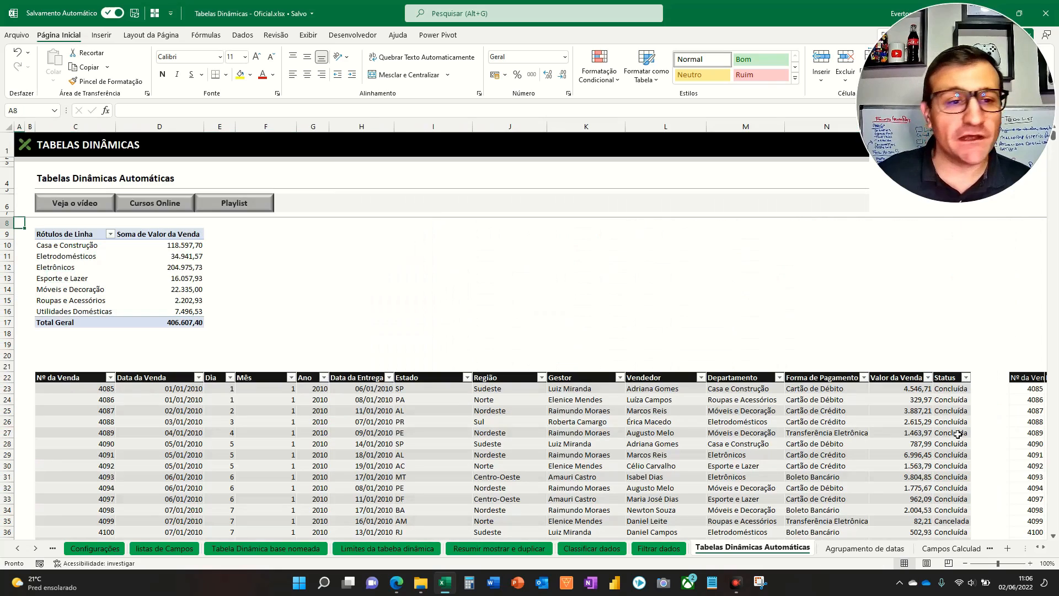
key(Right)
key(Down)
key(Down)
key(Down)
key(Down)
key(Down)
key(Down)
key(Down)
key(Down)
key(Down)
key(Down)
key(Down)
key(Down)
key(Down)
key(Down)
key(Down)
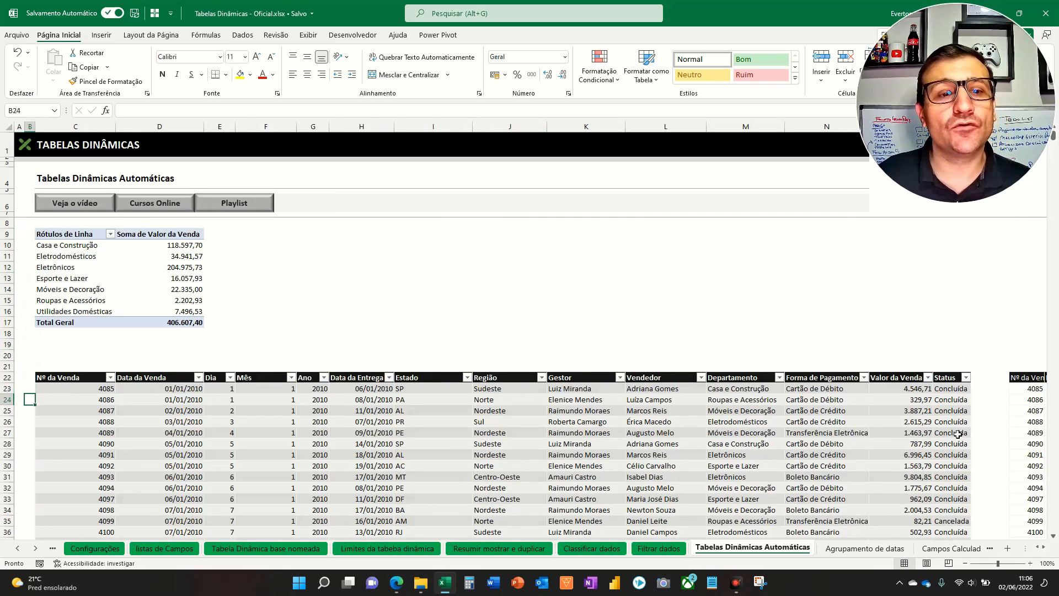
key(Up)
key(Up)
key(Up)
key(Up)
key(Up)
key(Right)
key(Down)
key(Down)
key(Down)
key(Down)
key(Down)
key(Down)
key(Down)
key(Down)
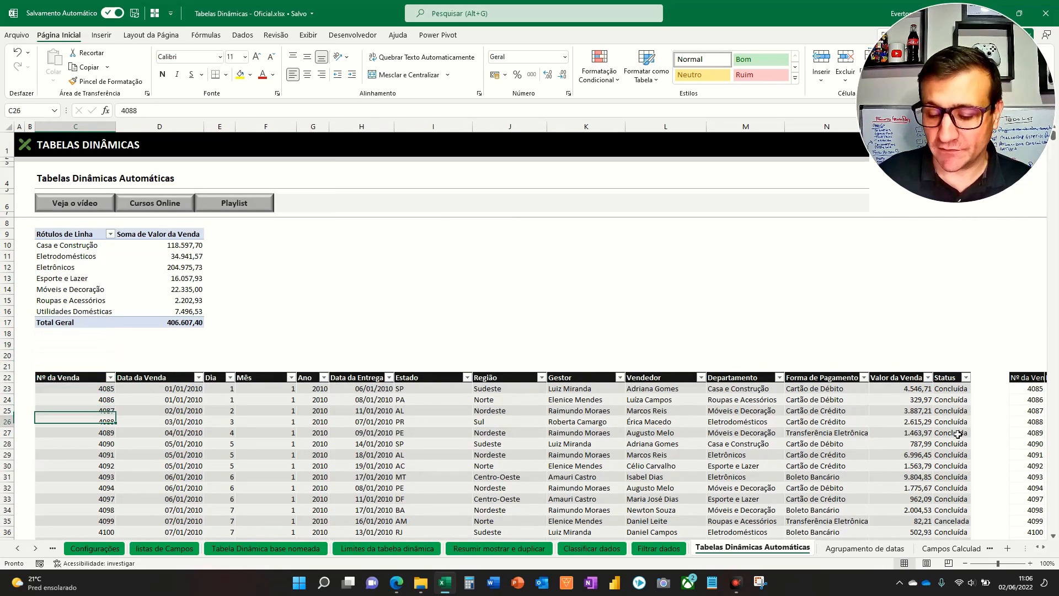
- Copy the full table's records in rows 155 to 244 across all 14 columns, starting at R155
key(ctrl+Down)
key(Down)
key(Up)
key(Right)
key(Right)
key(Right)
key(Right)
key(Right)
key(Right)
key(Right)
key(Right)
key(Right)
key(Right)
key(Right)
key(Right)
key(Right)
key(Right)
key(Right)
key(Right)
key(Right)
key(Right)
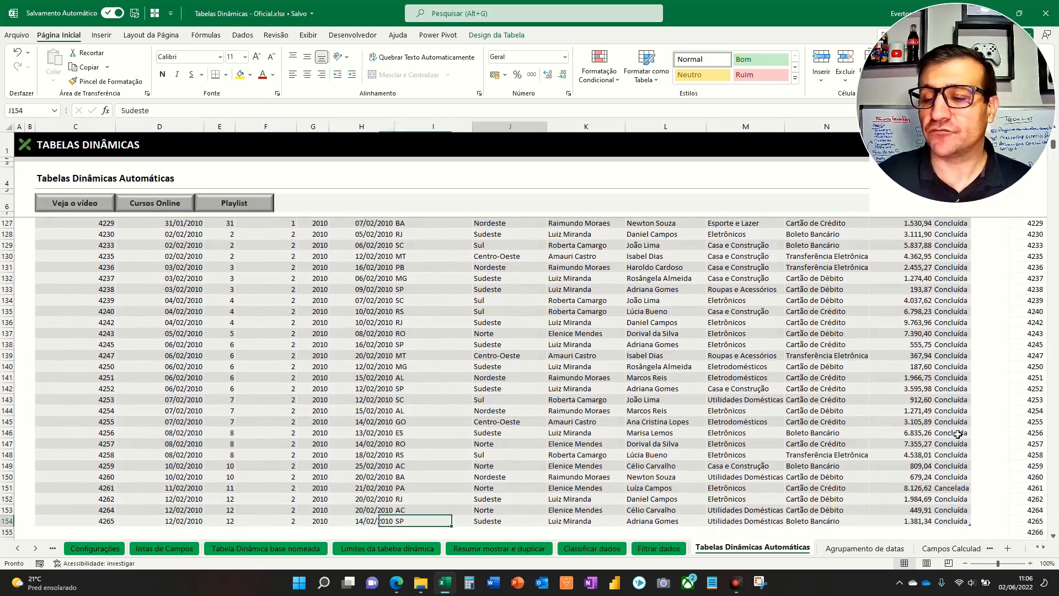
key(End)
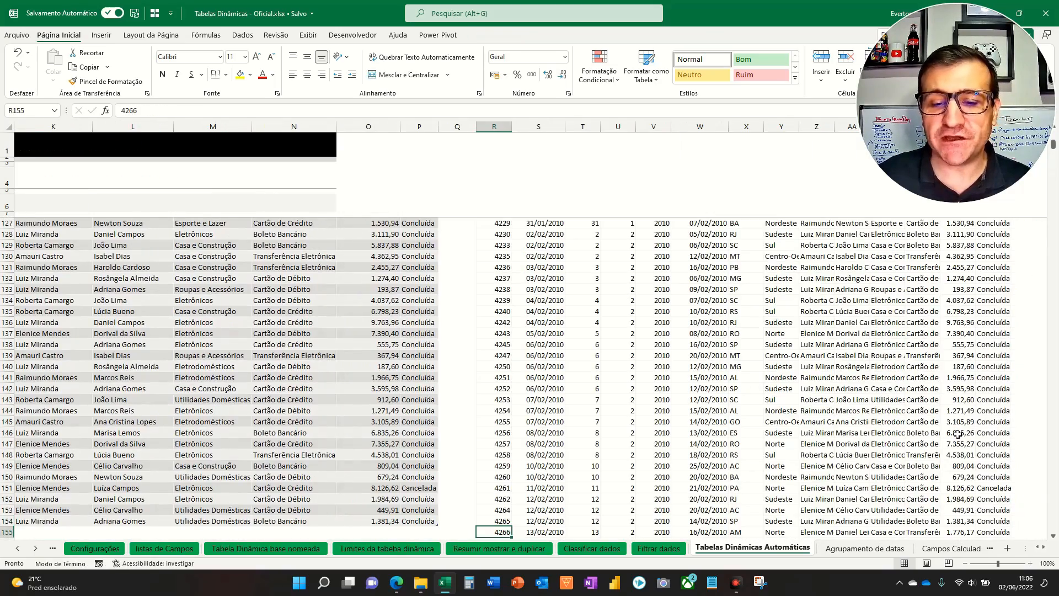
key(shift+Right)
key(shift+Down)
key(shift+Down)
key(shift+Down)
key(shift+Page_Down)
key(shift+Page_Down)
key(shift+Page_Down)
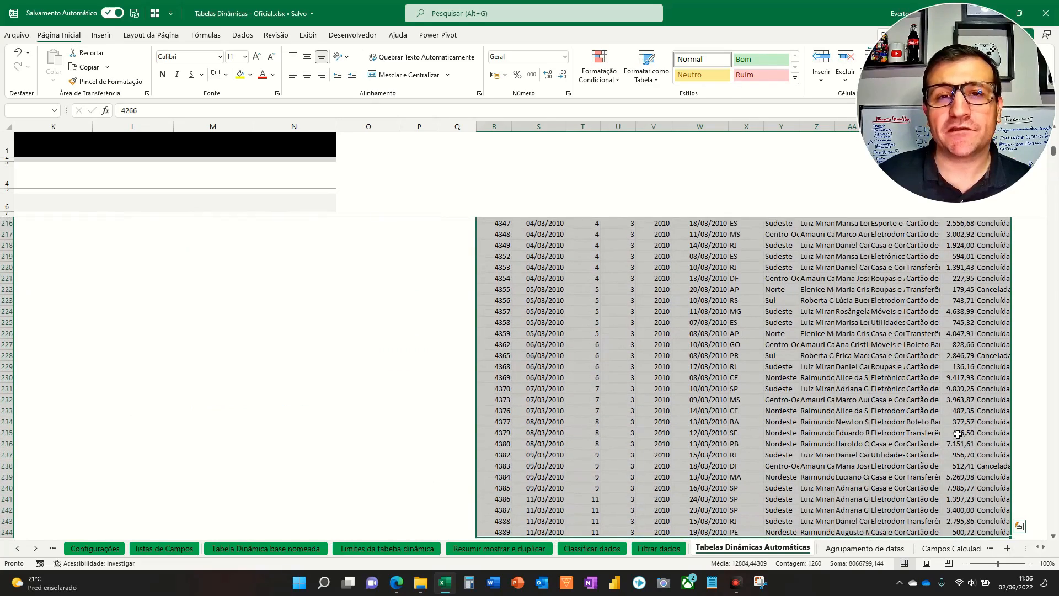
key(ctrl+c)
- Paste the copied records as values into the sales table's first empty row, starting at C155
key(Left)
key(Left)
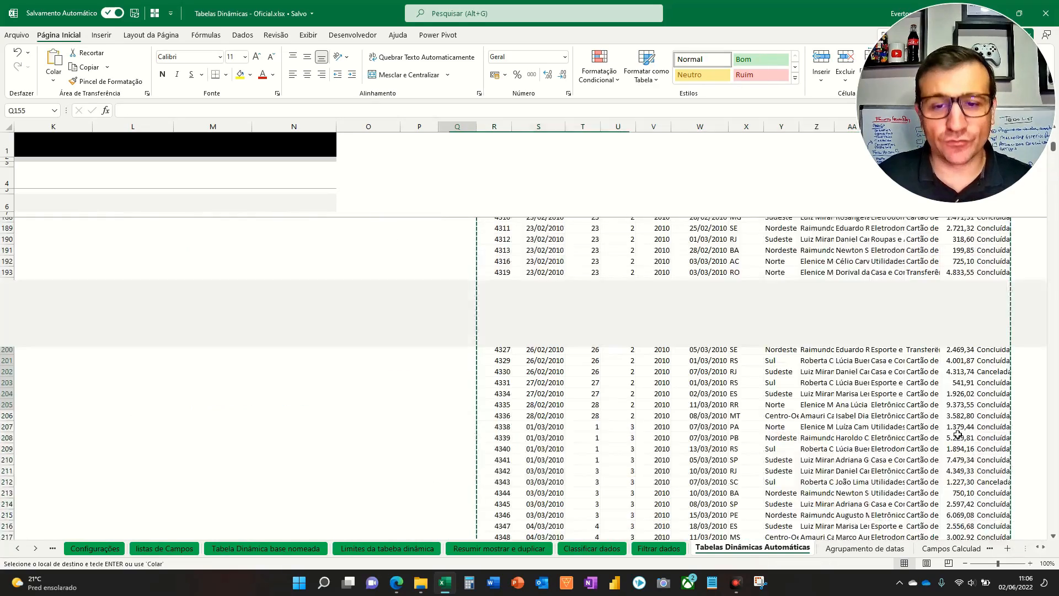
key(ctrl+Left)
key(Up)
key(Up)
key(Right)
key(Right)
key(Down)
key(Down)
scroll(631, 338, up, 2)
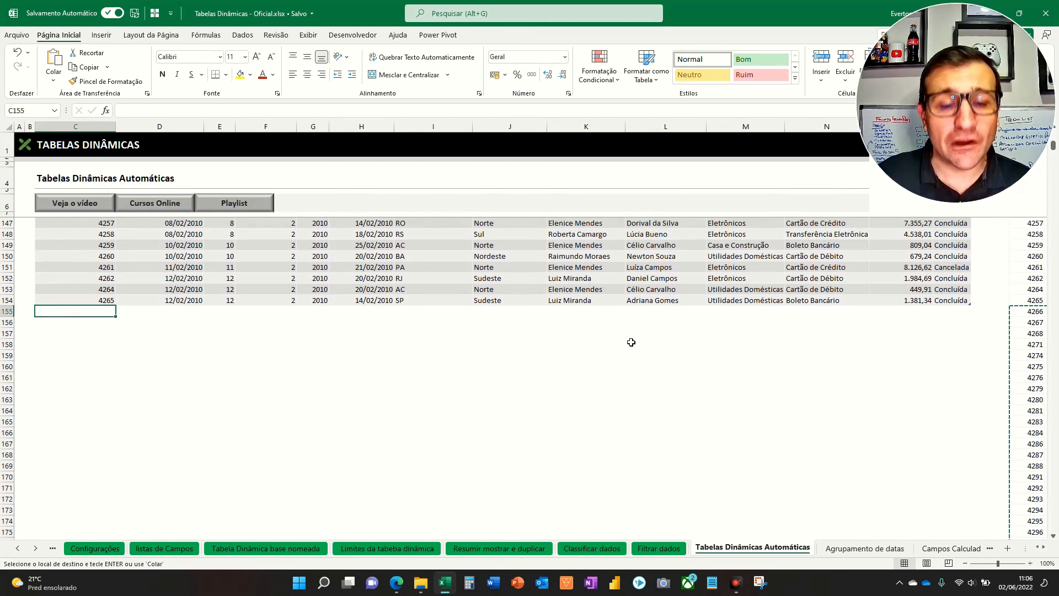
key(ctrl+alt+v)
key(Down)
key(Down)
key(Return)
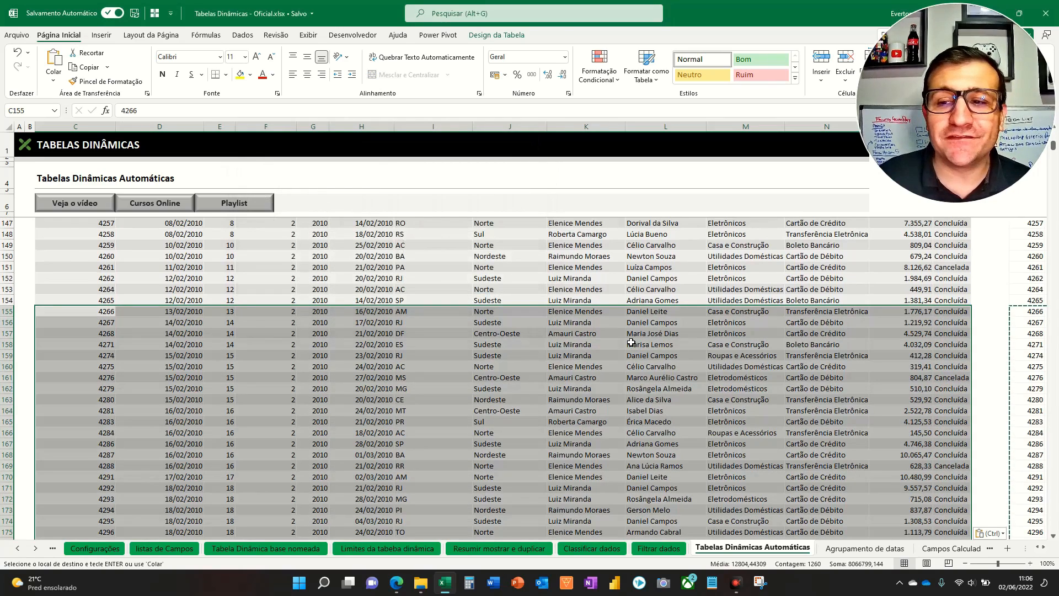
- Examine the end of the sales table around row 244 and its banded formatting
click(454, 336)
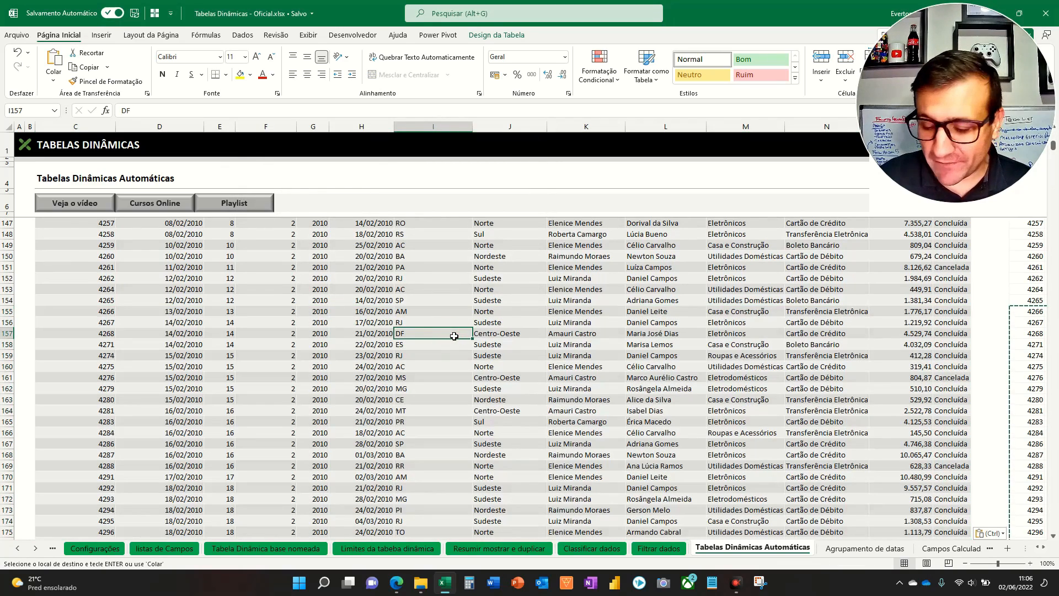
key(ctrl+Down)
key(Down)
key(Down)
key(Down)
key(Up)
key(Up)
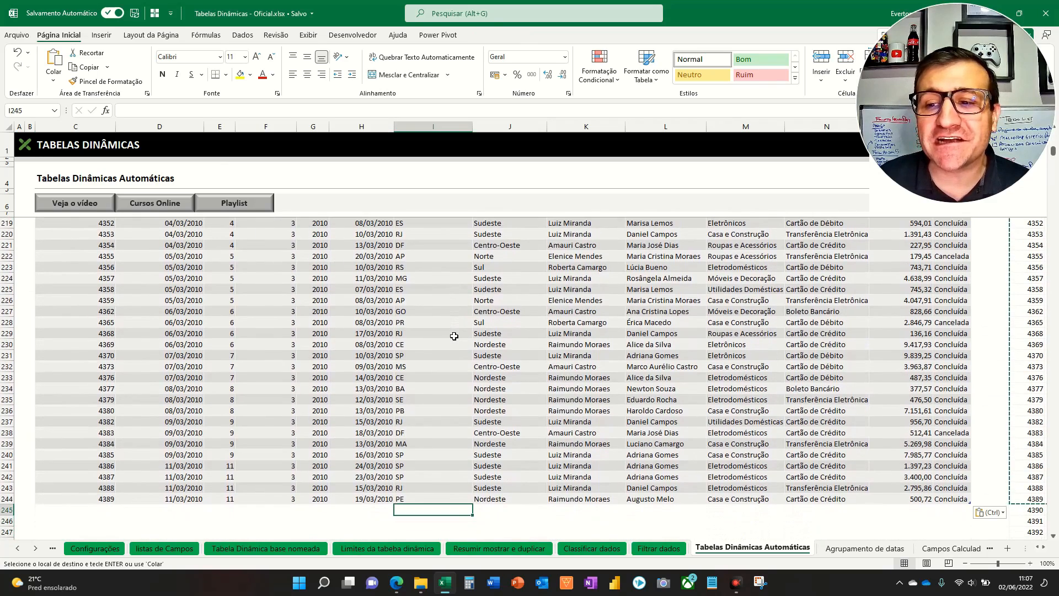
- Refresh the department pivot table at the start of the sheet to include the added sales records
key(ctrl+Home)
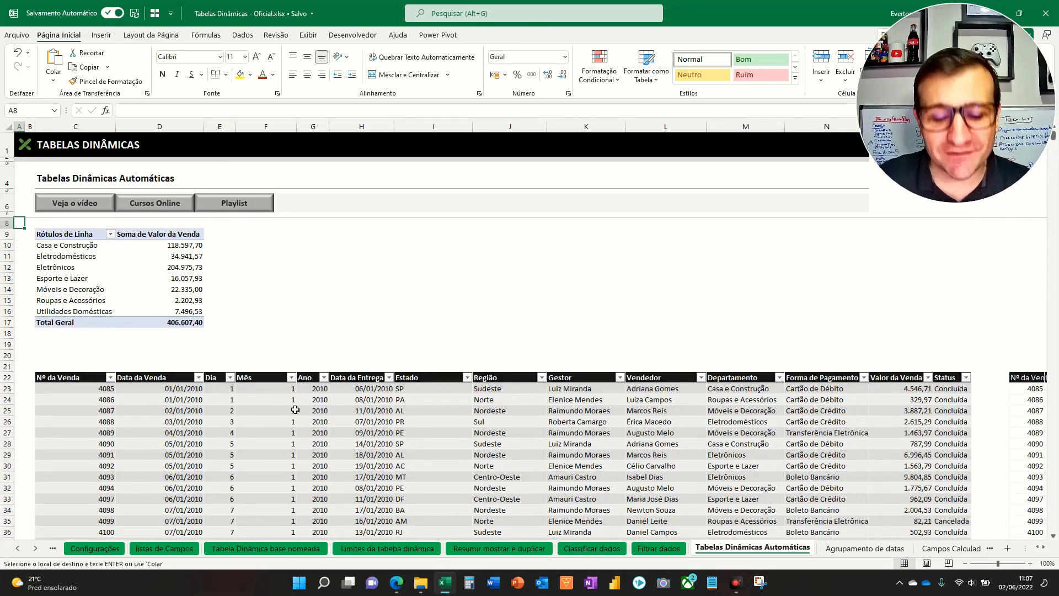
click(159, 278)
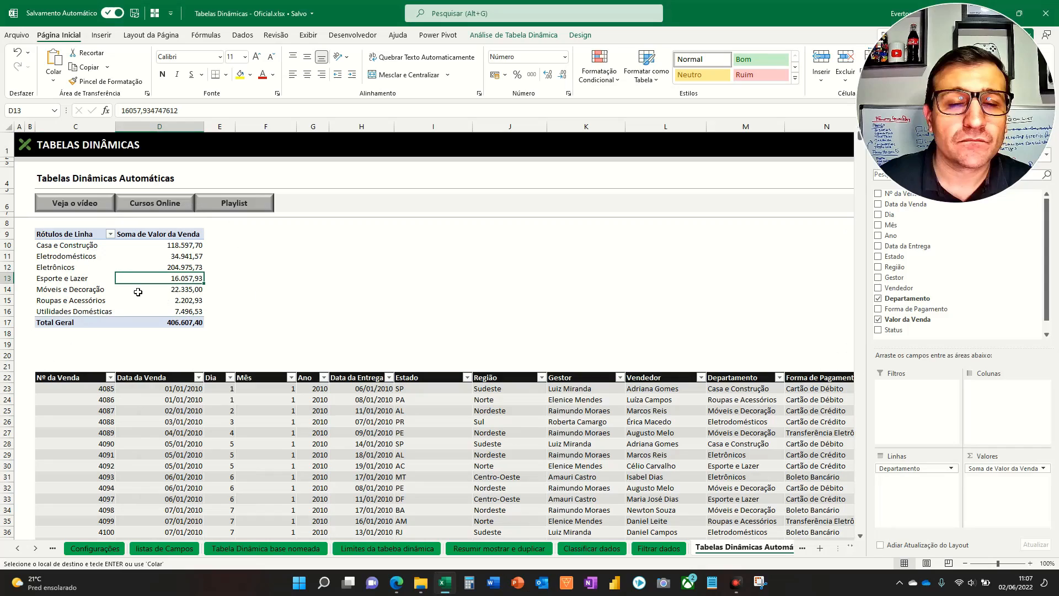
right_click(78, 272)
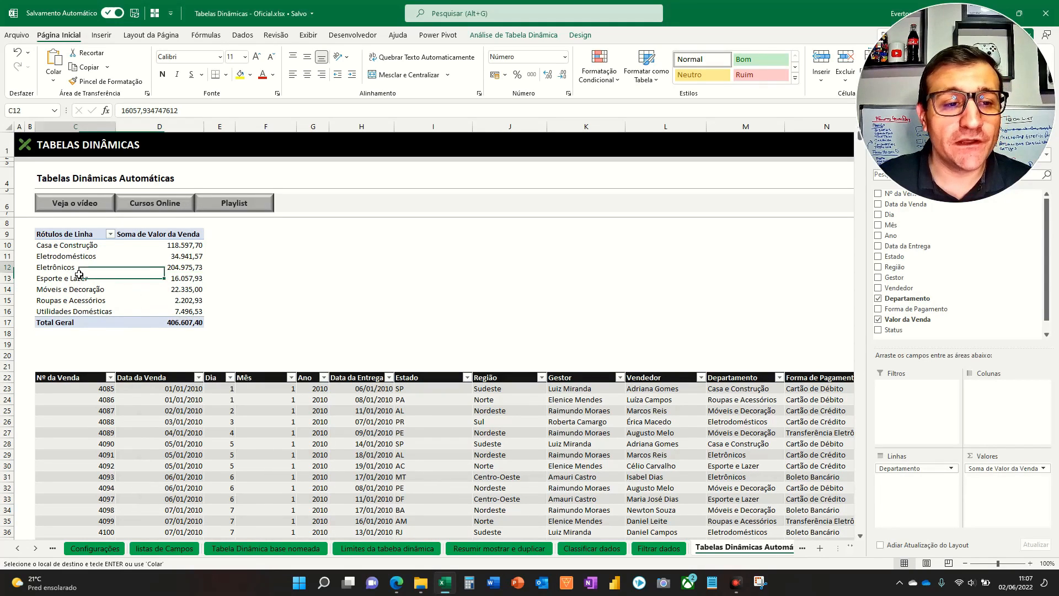
click(109, 331)
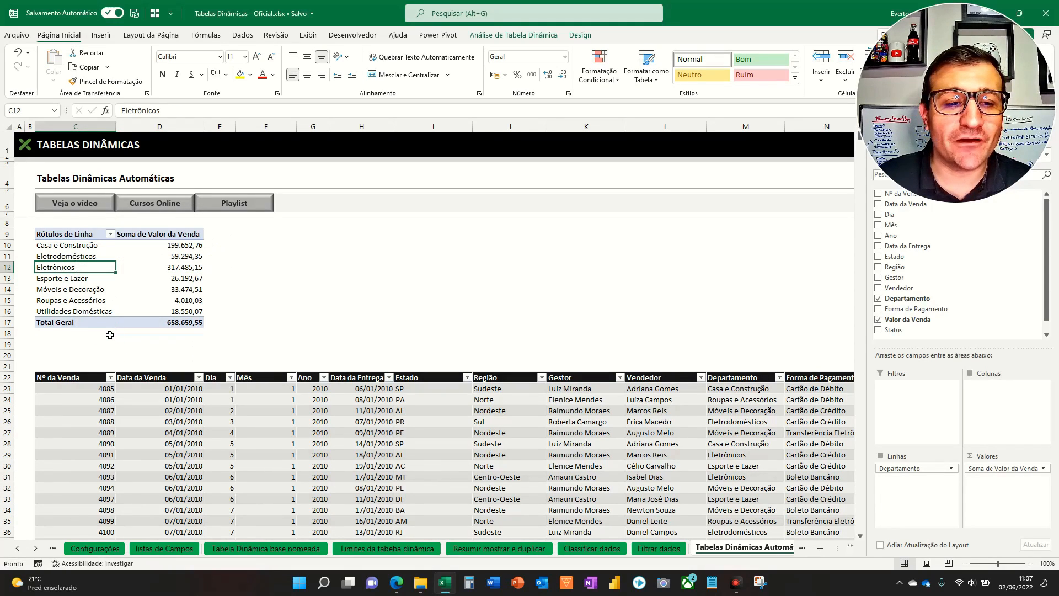
key(F5)
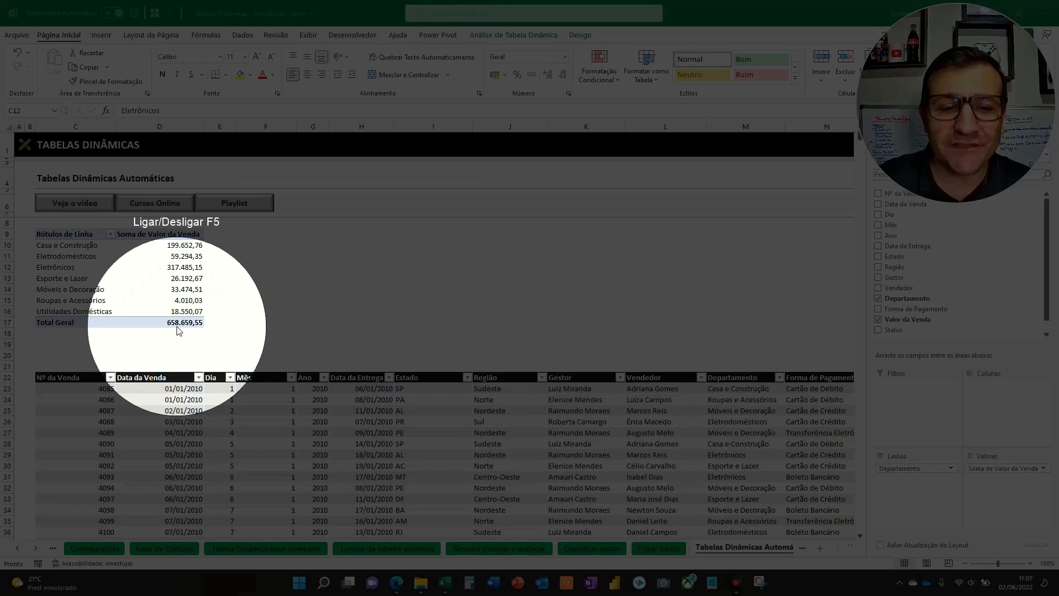
key(F5)
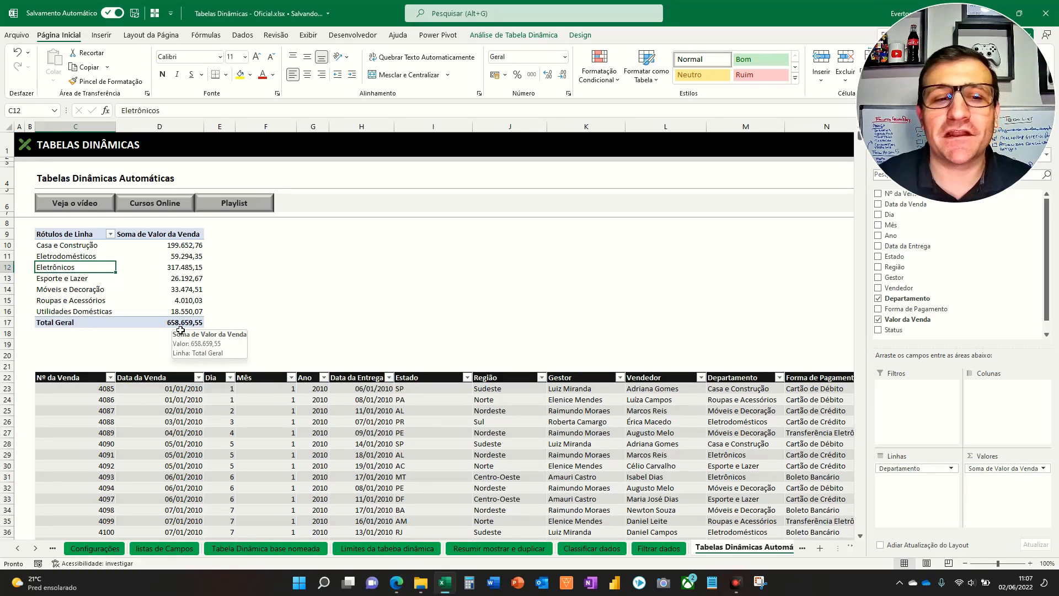
- Copy a long block of further records from the full table, starting at R245 and spanning all 14 columns
key(Right)
key(Right)
key(Right)
key(Right)
key(Right)
key(Right)
key(Right)
key(Right)
key(Right)
key(Right)
key(Right)
key(Right)
key(Right)
key(Right)
key(Right)
key(Down)
key(Down)
key(Down)
key(Down)
key(Down)
key(Down)
key(Down)
key(Down)
key(Down)
key(Down)
key(Down)
key(Down)
key(Down)
key(Down)
key(Down)
key(Down)
key(Down)
key(Down)
key(Down)
key(Down)
key(Down)
key(Down)
key(Down)
key(Down)
key(Left)
key(Left)
key(ctrl+Down)
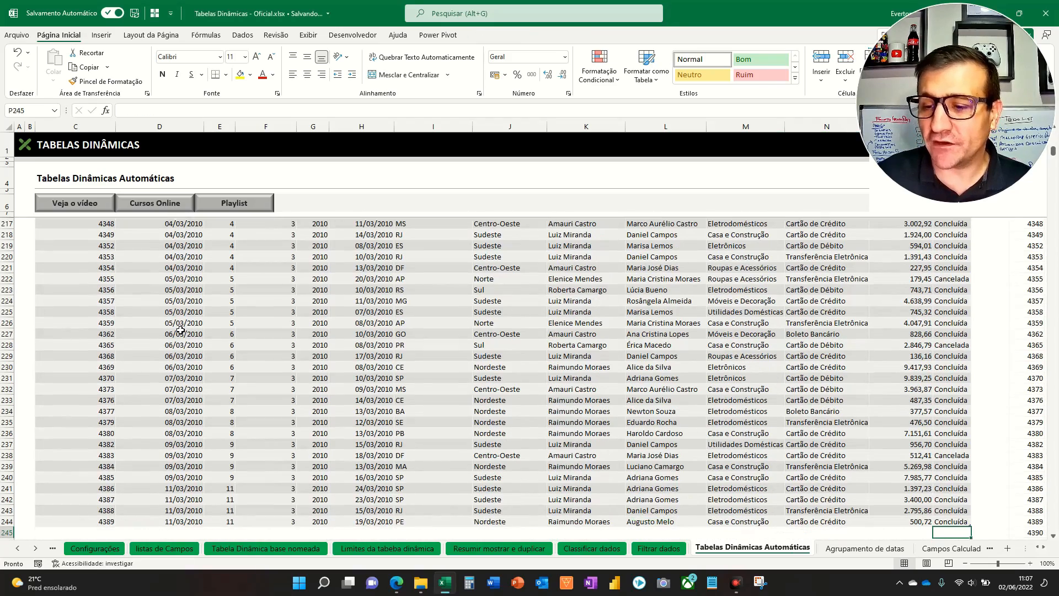
key(Right)
key(Right)
key(shift+Down)
key(shift+Down)
key(ctrl+shift+Right)
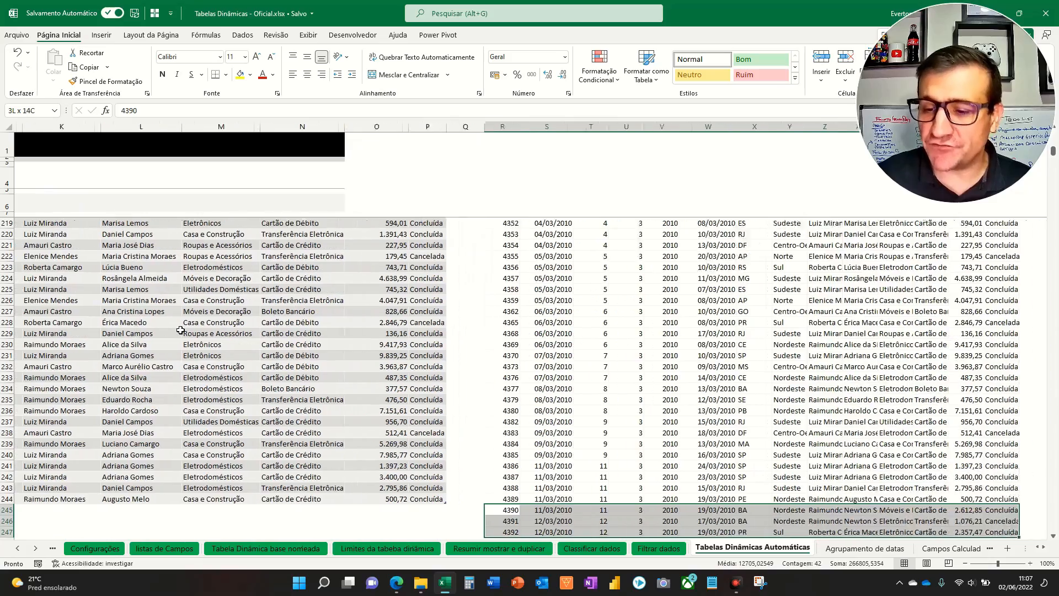
key(shift+Page_Down)
key(shift+Page_Down)
key(shift+Page_Down)
key(shift+Page_Down)
key(shift+Page_Down)
key(shift+Page_Down)
key(shift+Page_Down)
key(shift+Page_Down)
key(shift+Page_Down)
key(shift+Page_Down)
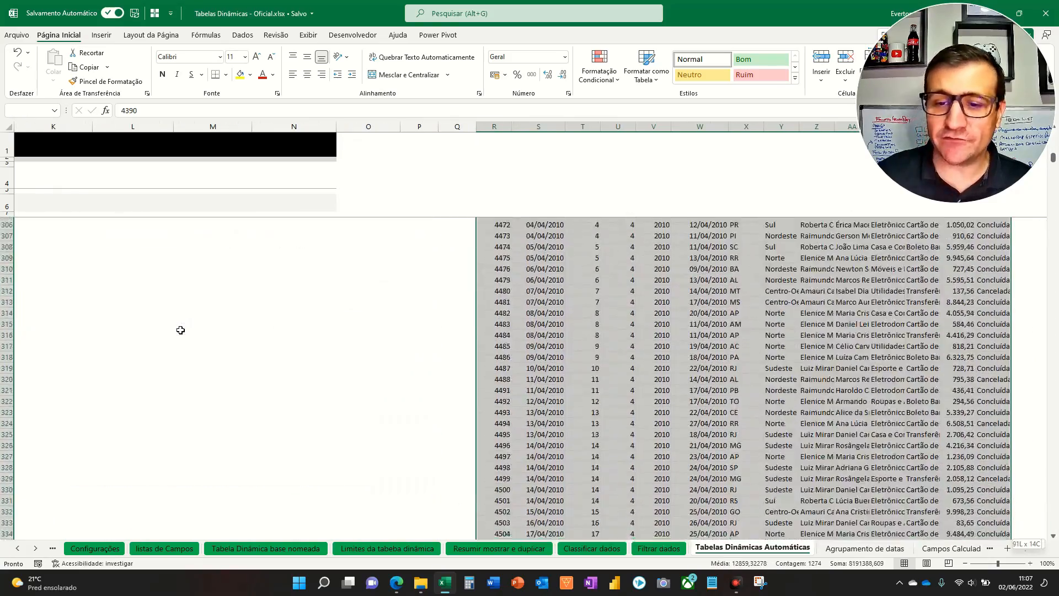
key(shift+Page_Down)
key(shift+Page_Down)
key(shift+Page_Down)
key(shift+Page_Down)
key(shift+Page_Down)
key(shift+Page_Down)
key(shift+Page_Down)
key(shift+Page_Down)
key(shift+Page_Down)
key(shift+Page_Down)
key(shift+Page_Down)
key(shift+Page_Down)
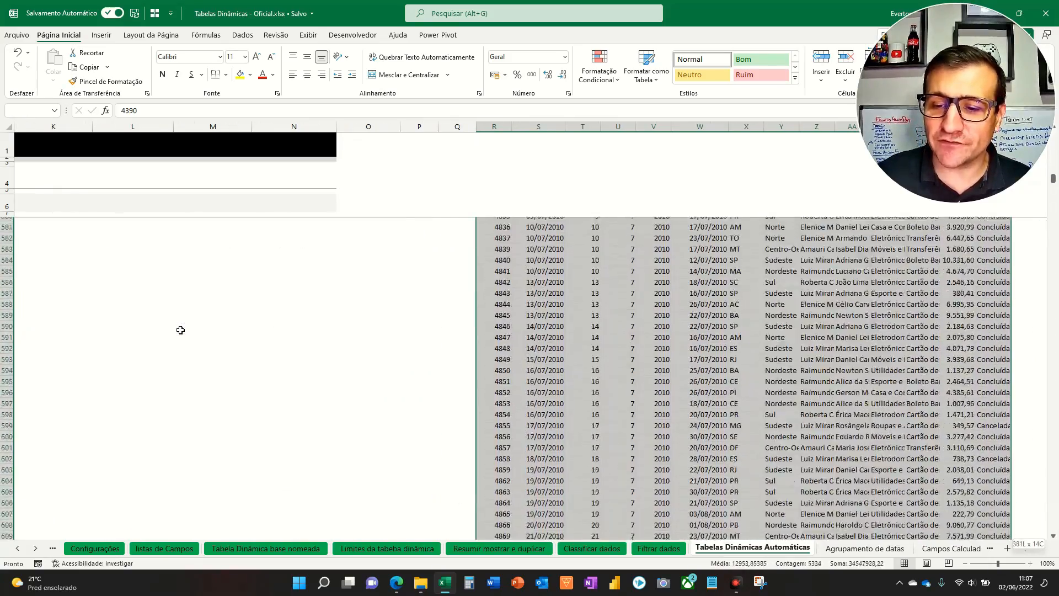
key(shift+Page_Down)
key(shift+Page_Down)
key(shift+Page_Down)
key(ctrl+q)
key(Escape)
key(ctrl+c)
- Paste the copied records as values directly below the sales table's last row, starting at C245
key(ctrl+Home)
key(Down)
key(Down)
key(Down)
key(Down)
key(Down)
key(Down)
key(Down)
key(Down)
key(Down)
key(Down)
key(Down)
key(Down)
key(Down)
key(Down)
key(Down)
key(Down)
key(Down)
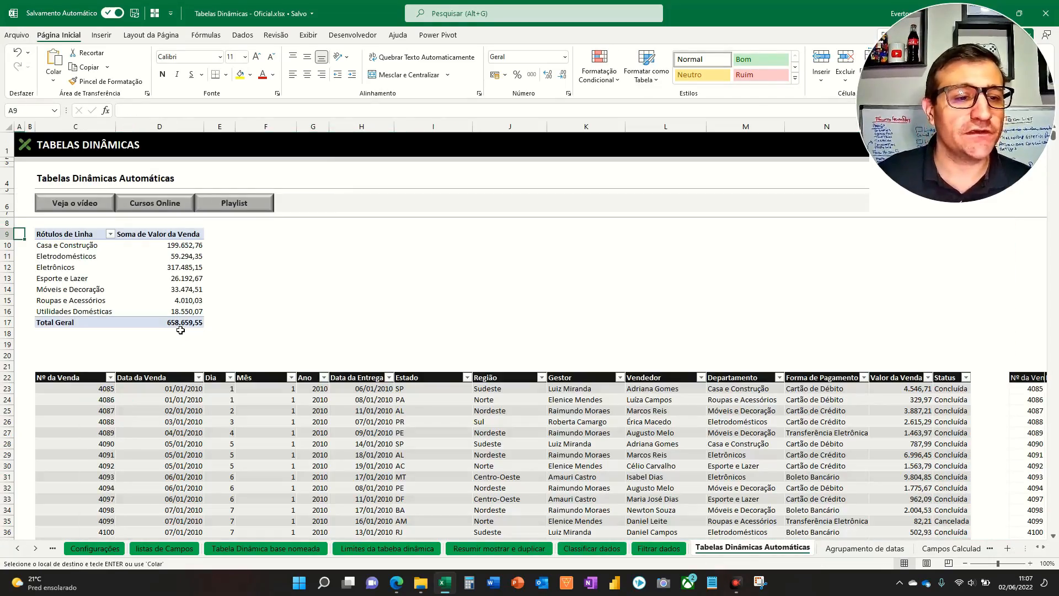
key(Right)
key(Right)
key(ctrl+Down)
key(Down)
key(Down)
key(Up)
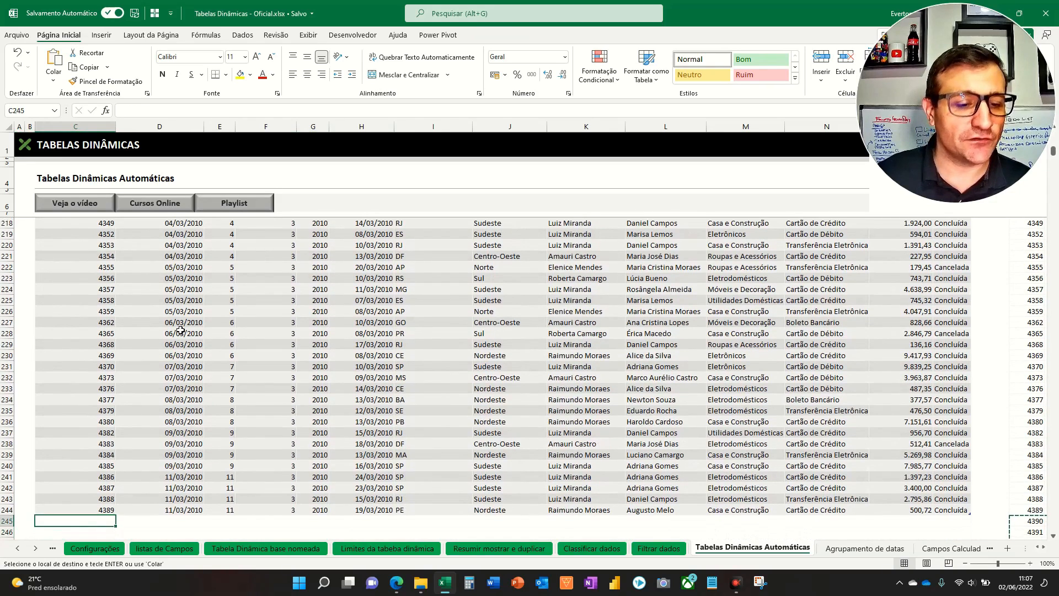
key(ctrl+alt+v)
key(v)
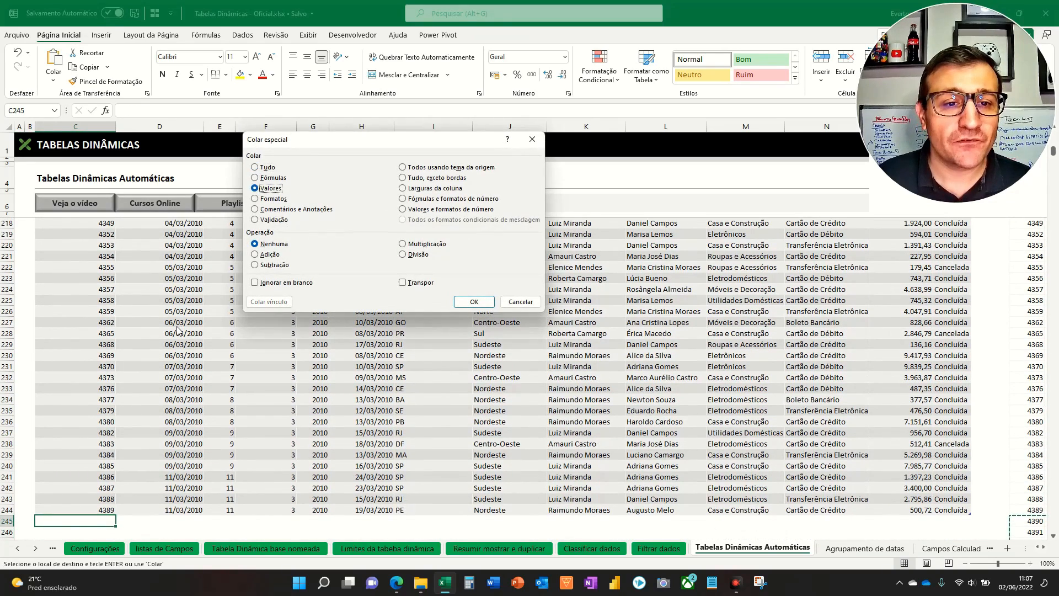
key(Return)
key(Up)
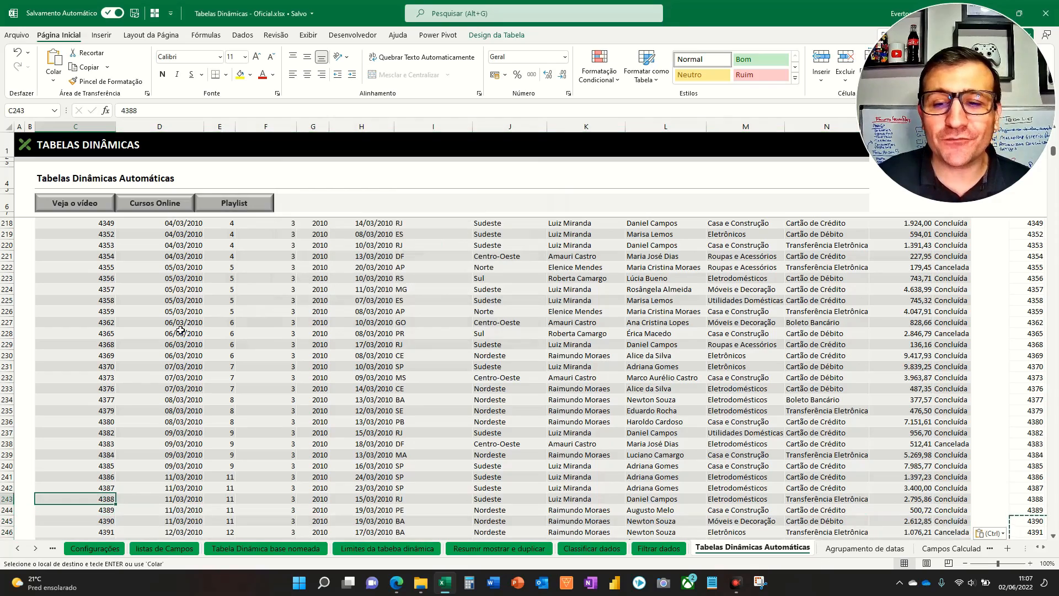
scroll(409, 366, down, 4)
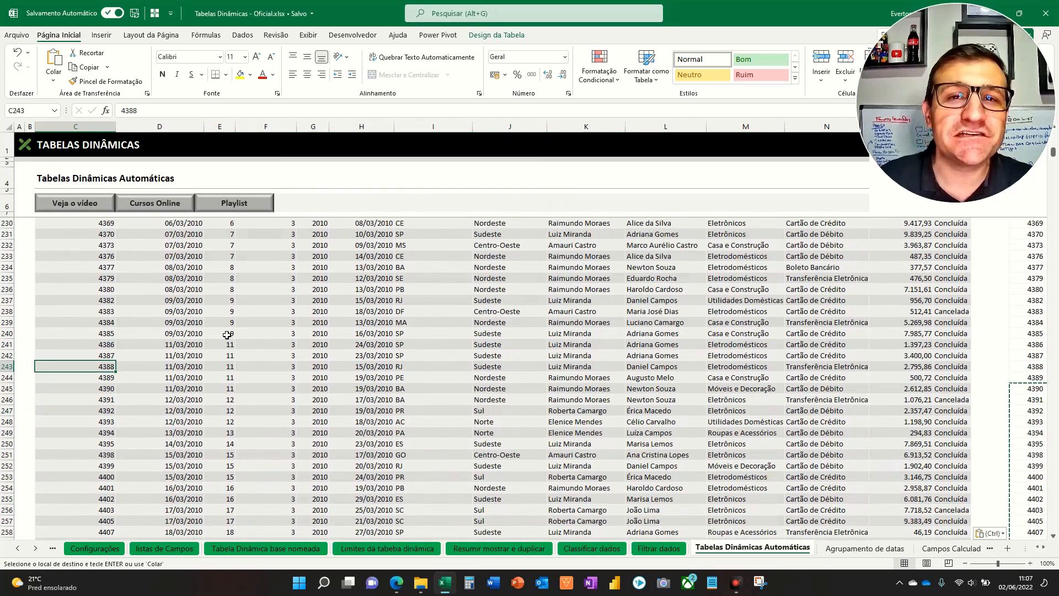
- Refresh the department pivot table again to include the second batch of pasted records
key(ctrl+Home)
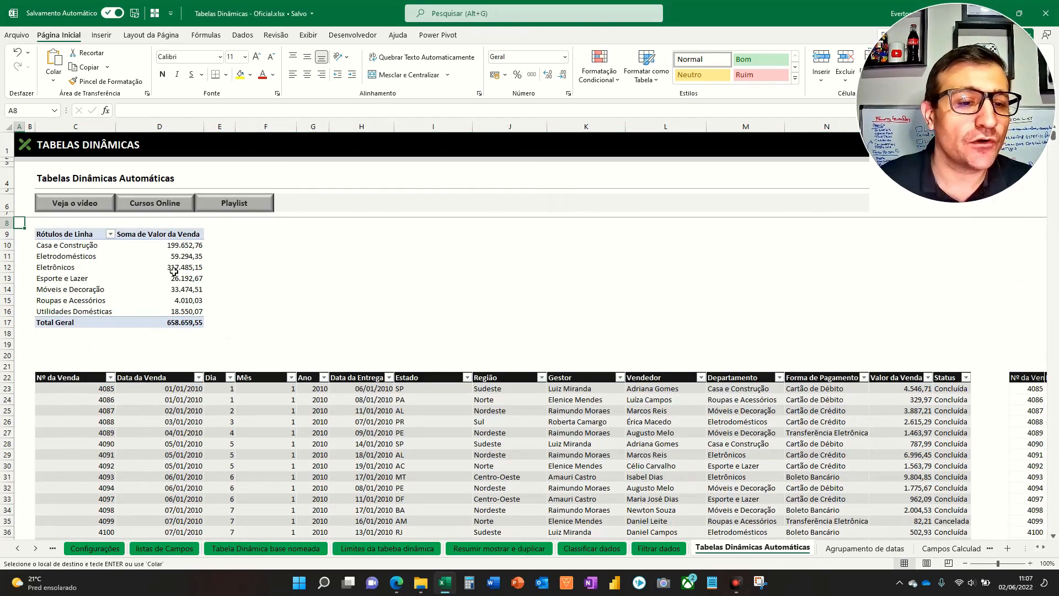
click(110, 281)
right_click(109, 283)
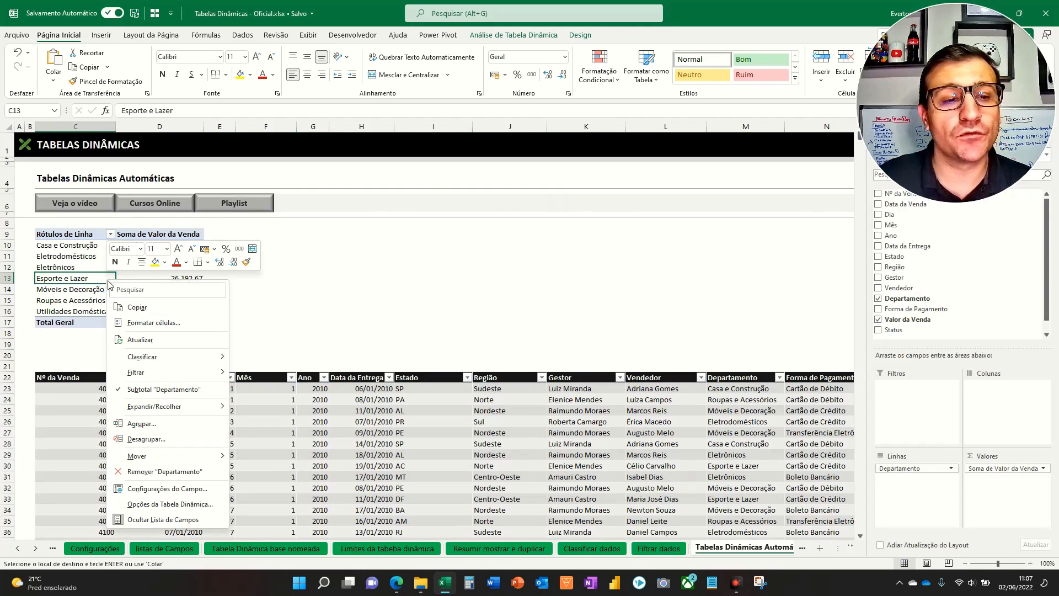
click(145, 343)
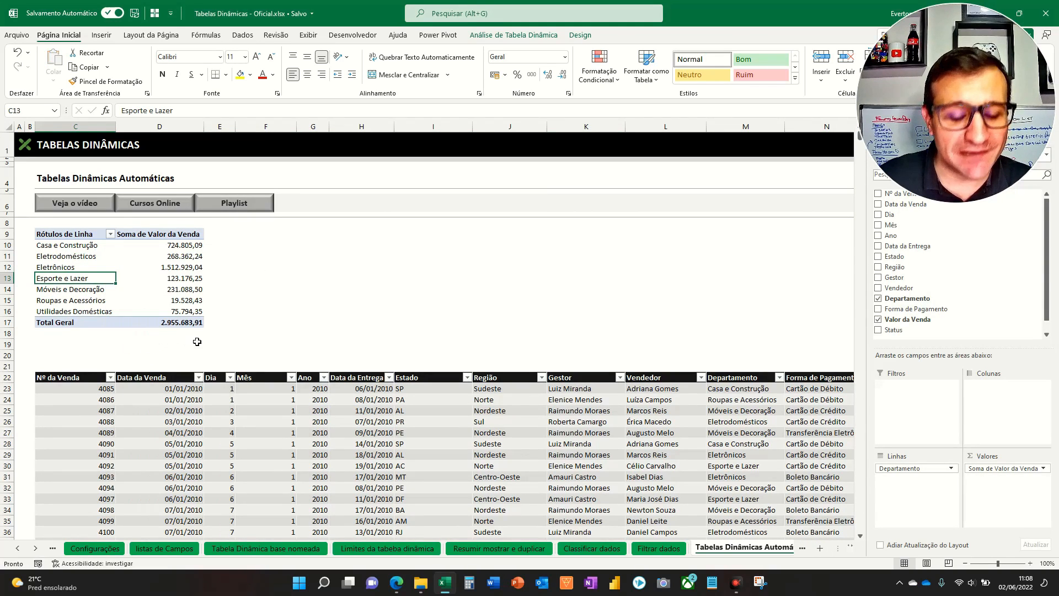
key(F5)
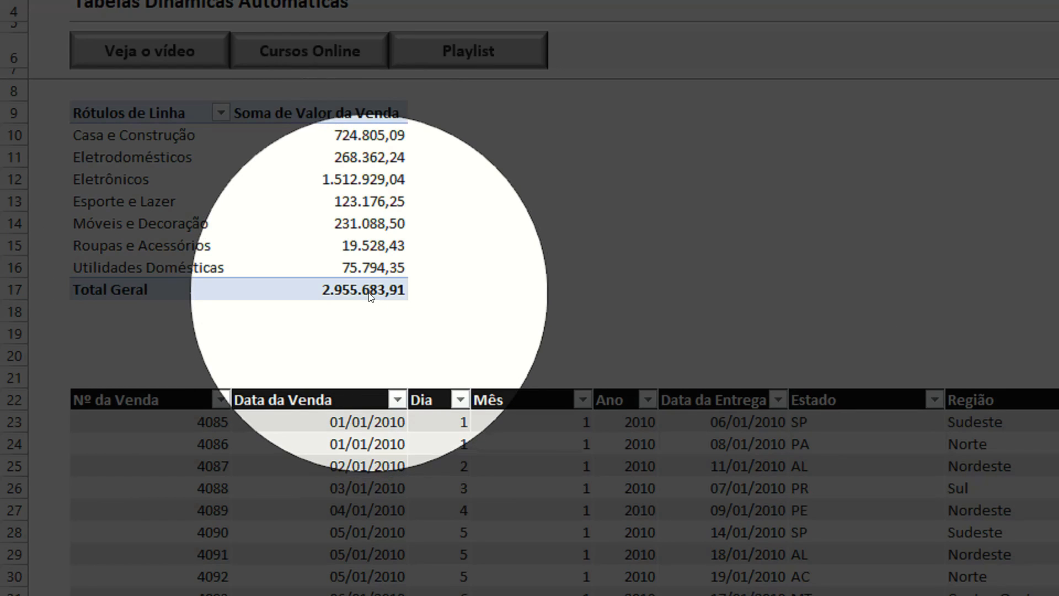
key(F5)
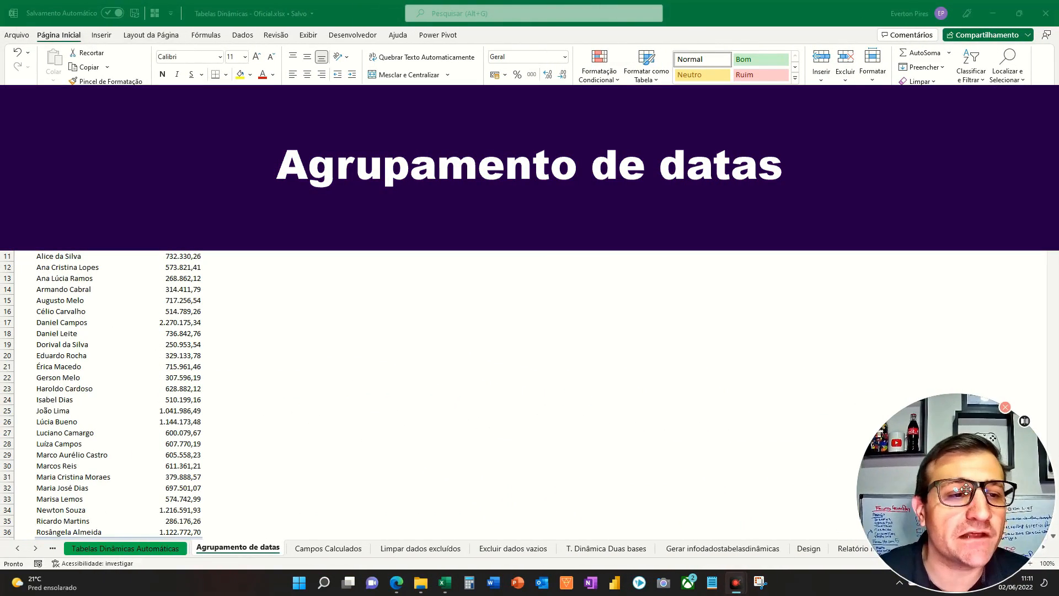
key(F5)
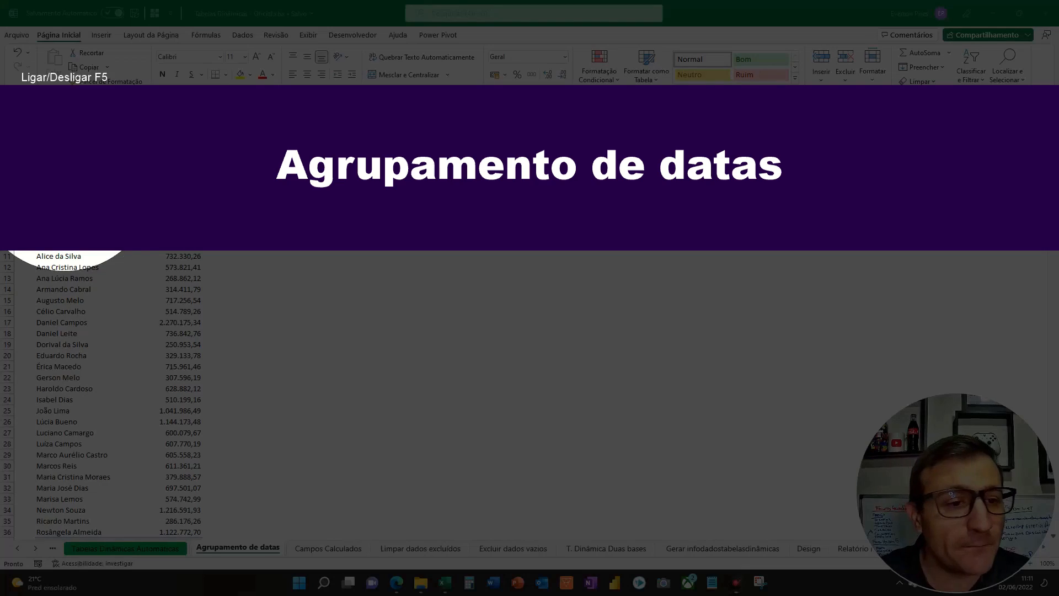
key(F5)
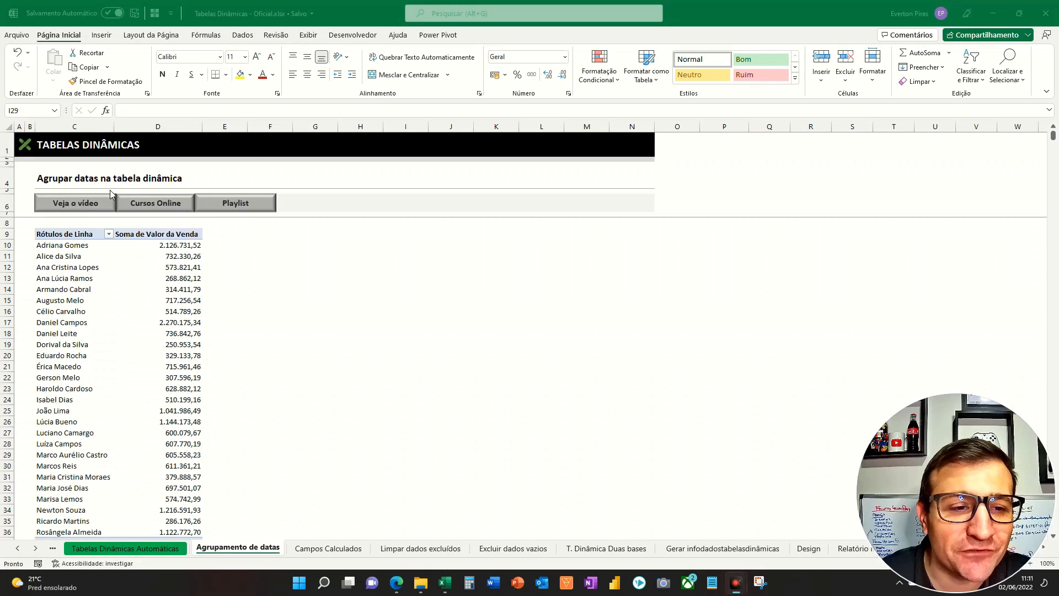
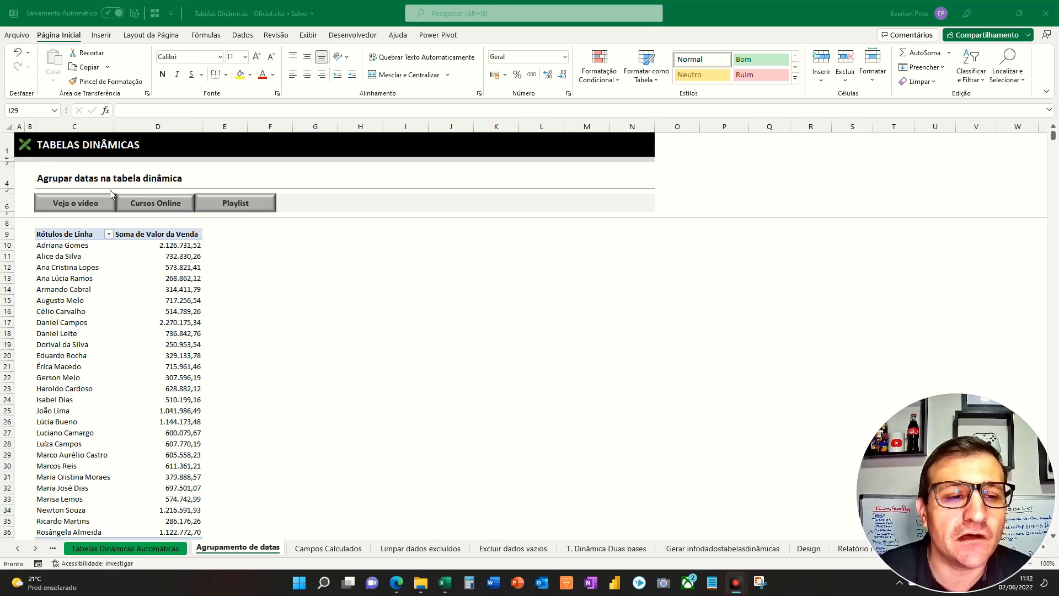
click(99, 292)
drag(981, 499, 766, 481)
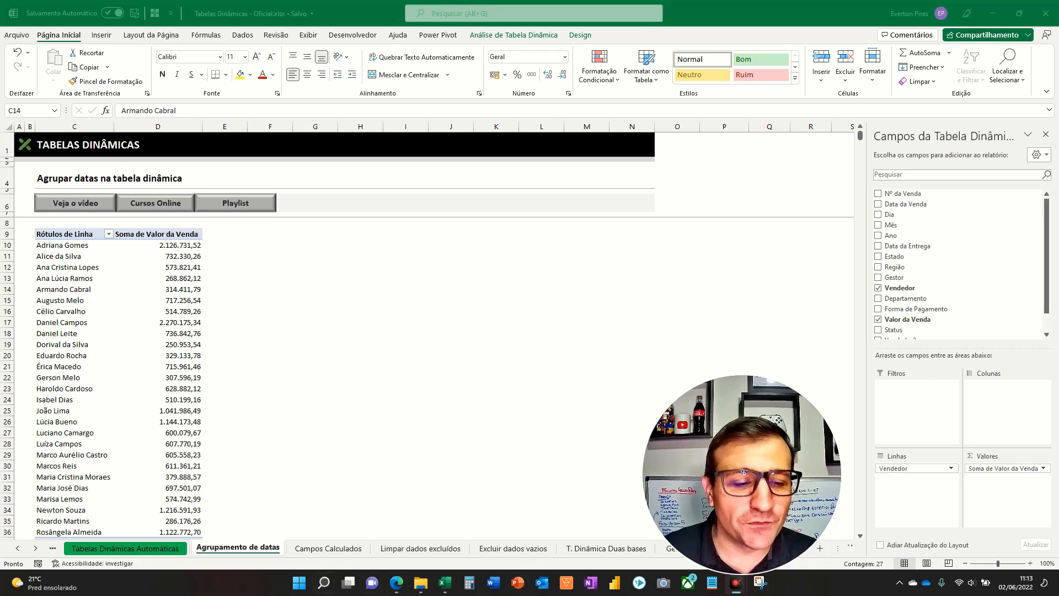
- Go back to the workbook's first worksheet, Base
click(18, 548)
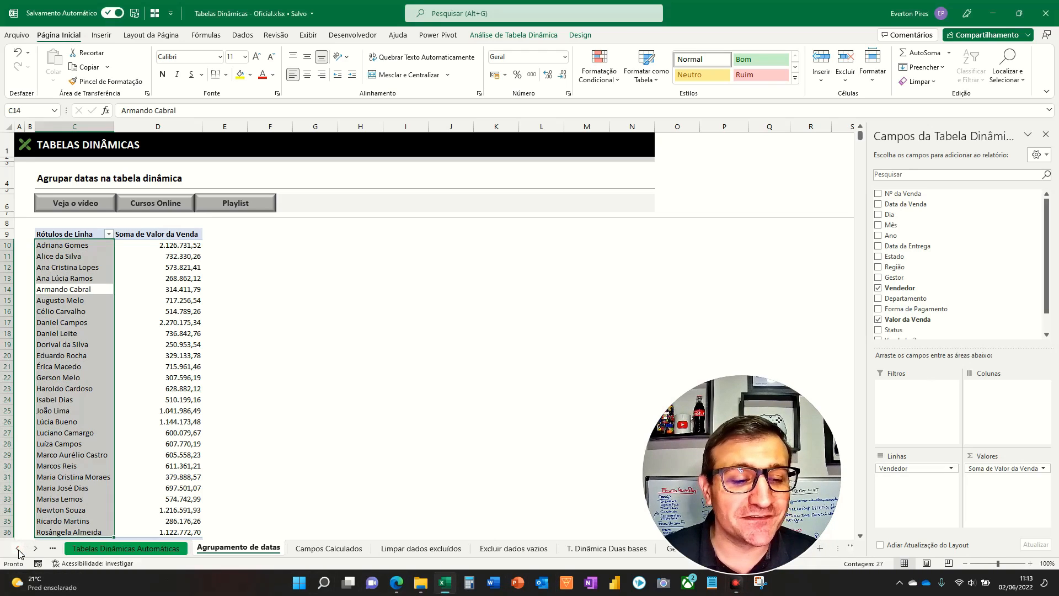
click(18, 548)
click(18, 550)
click(18, 549)
click(18, 549)
click(18, 549)
click(18, 549)
click(18, 549)
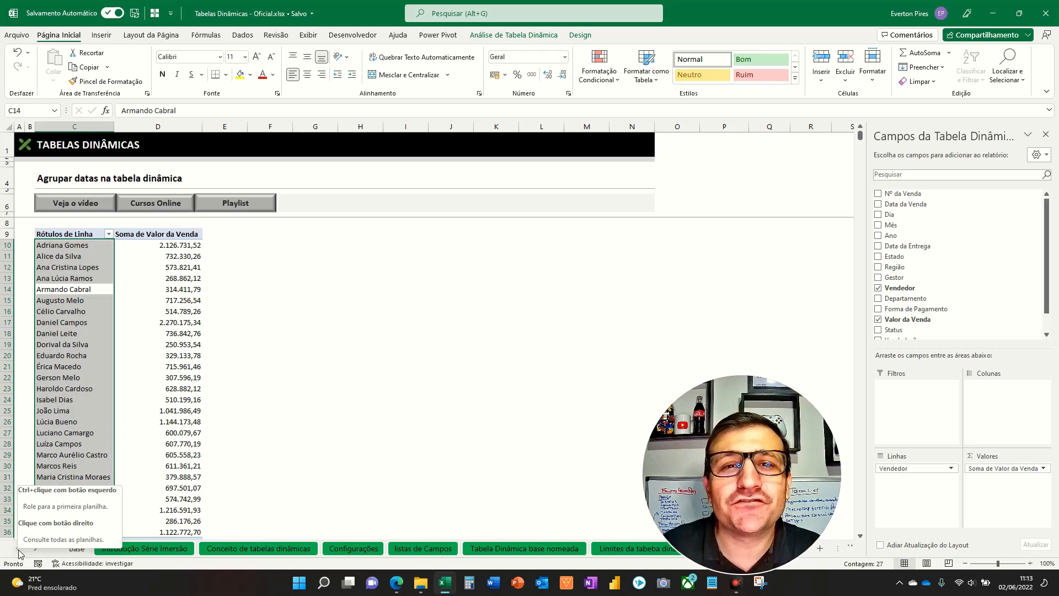
click(77, 548)
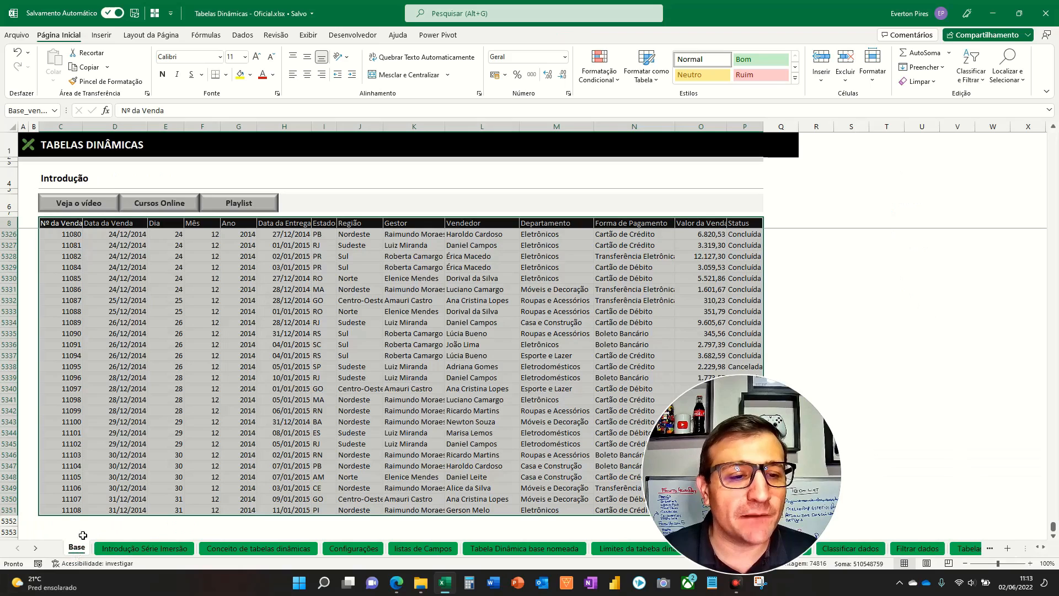
- Inspect the formulas in the Dia, Mês and Ano helper columns of the Base sheet
click(176, 268)
key(F5)
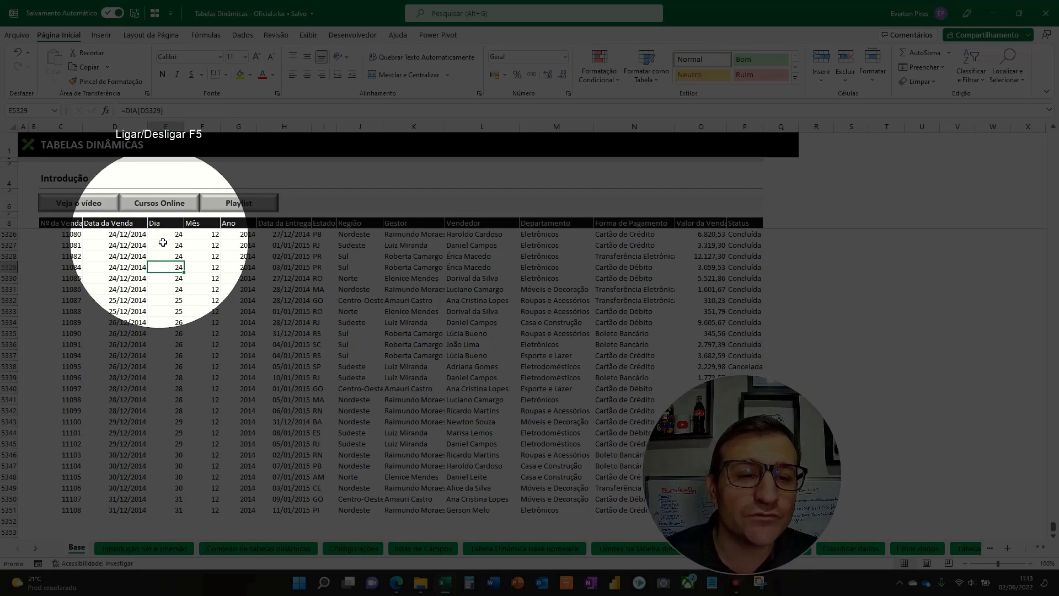
key(F5)
click(178, 246)
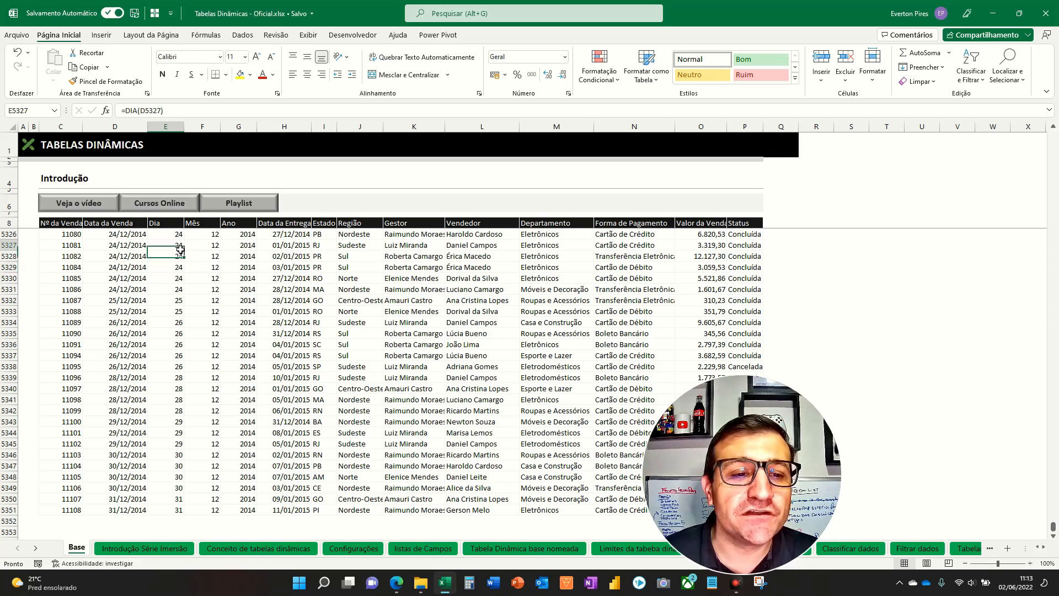
click(212, 246)
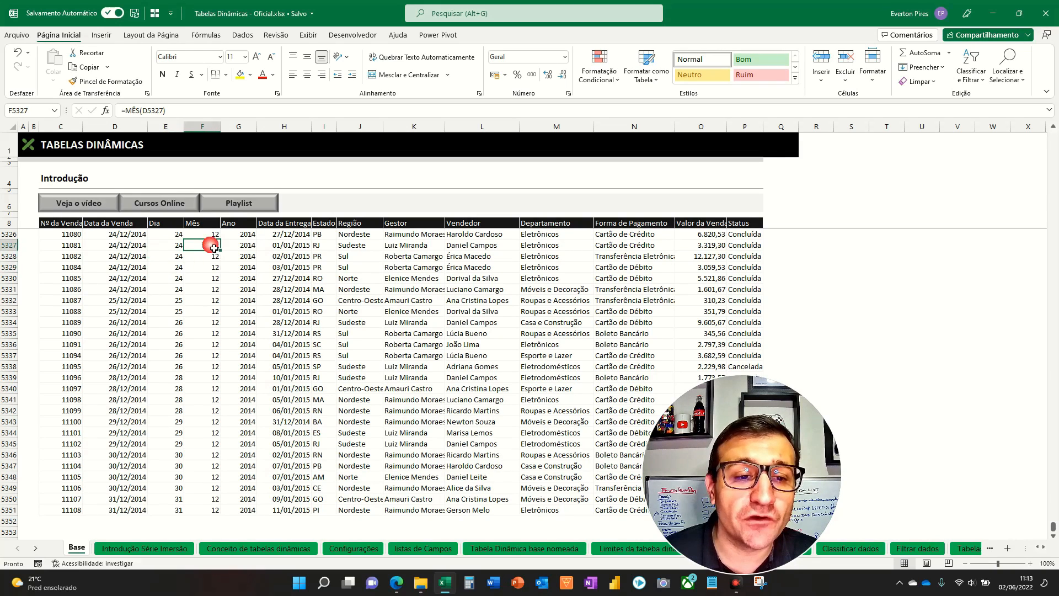
click(237, 246)
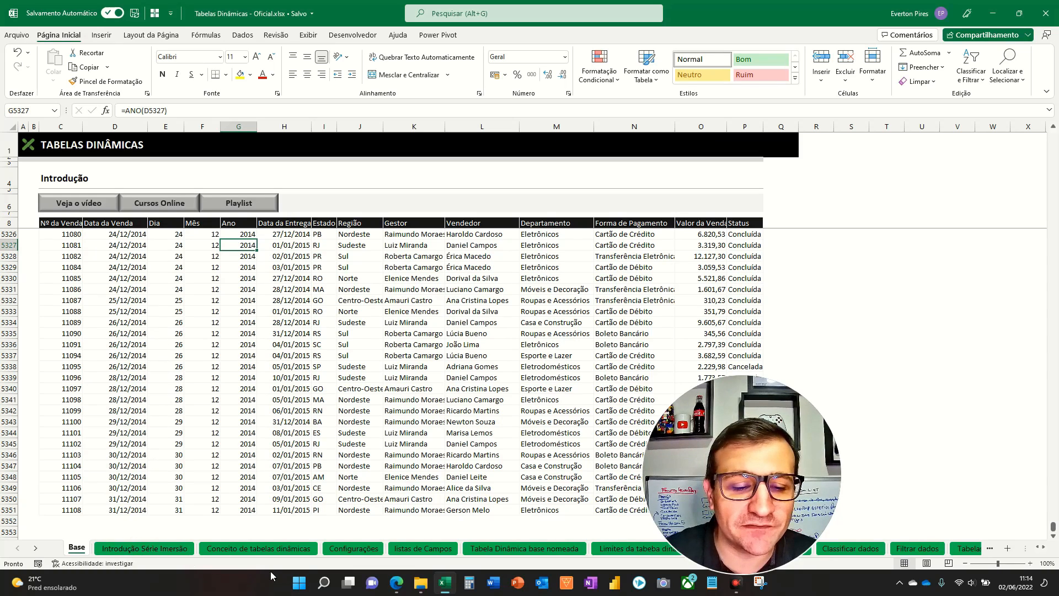
- Go to the Agrupamento de dados worksheet
click(35, 549)
click(35, 549)
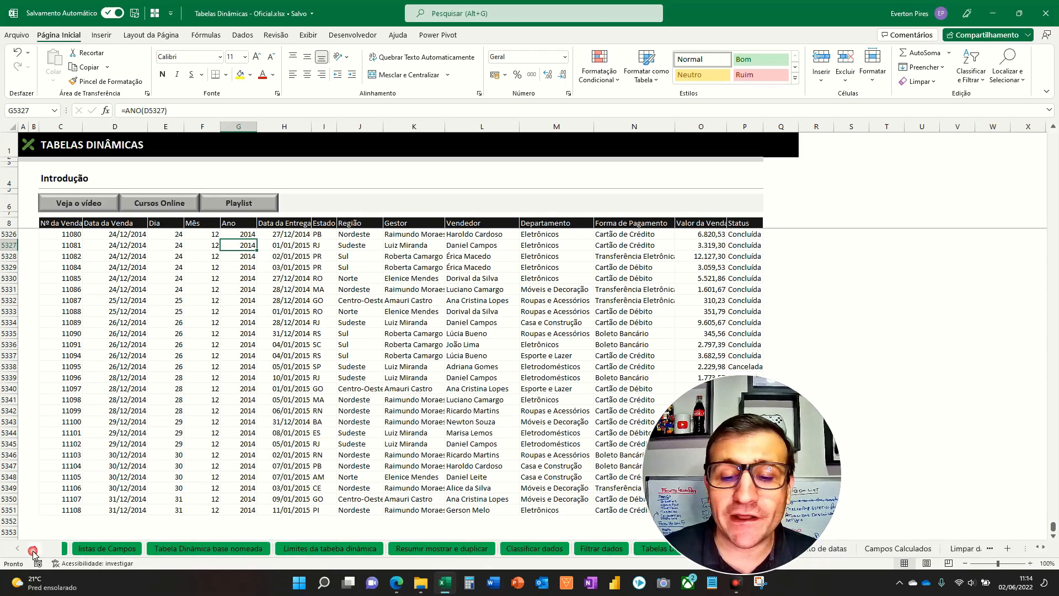
click(35, 548)
click(35, 549)
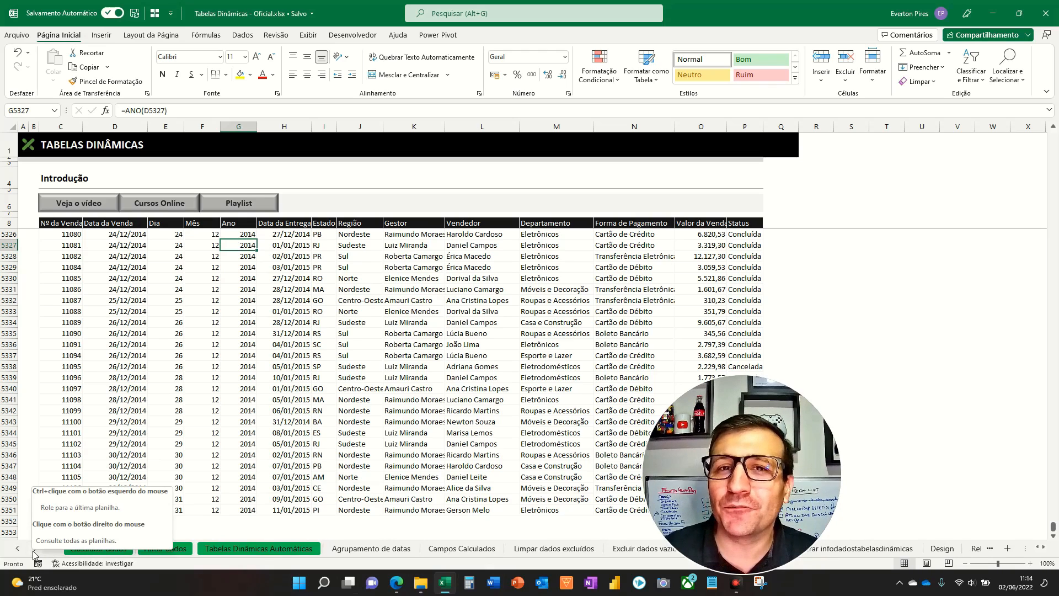
click(370, 548)
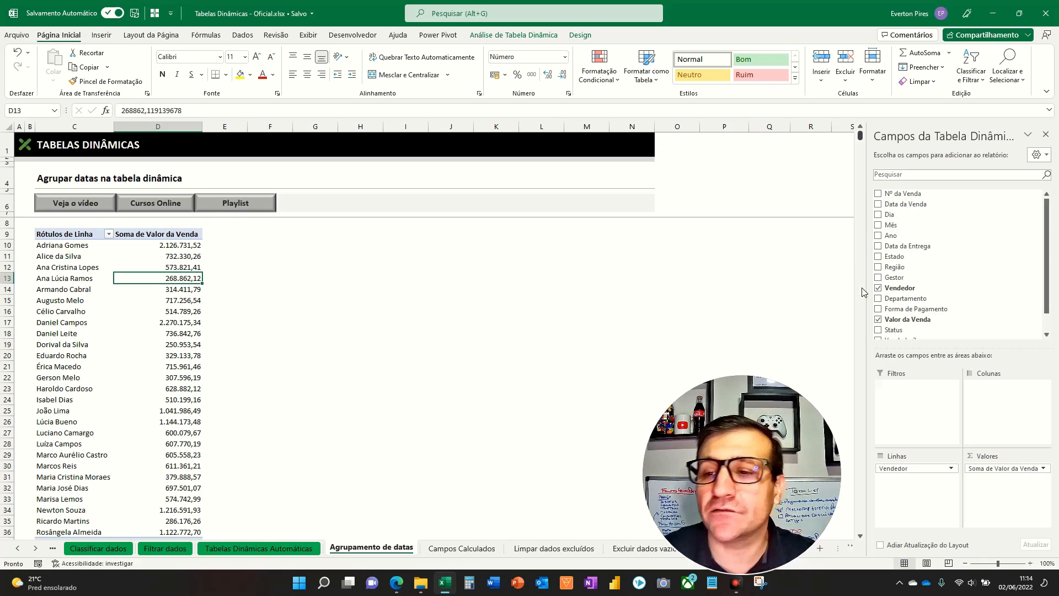
- Add the Data da Venda field to the columns area of the salesperson pivot table
drag(903, 205, 994, 396)
key(F5)
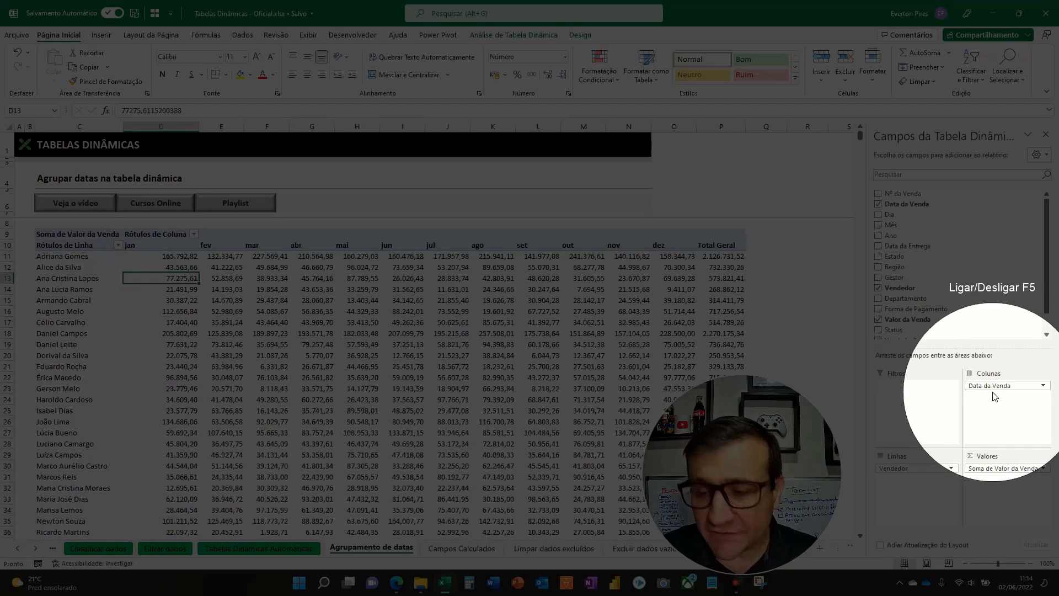
key(F5)
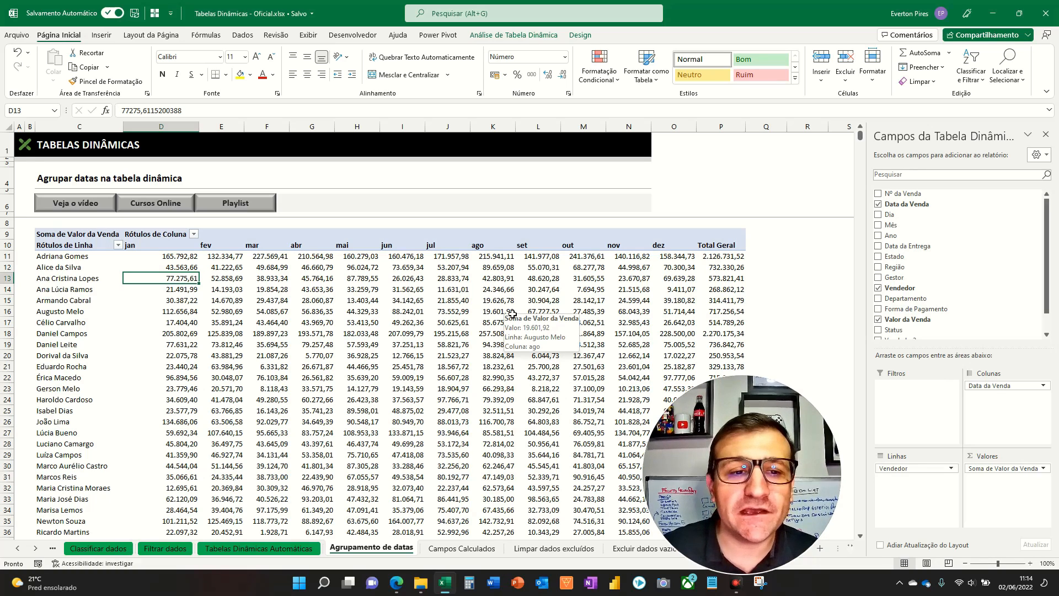
key(F5)
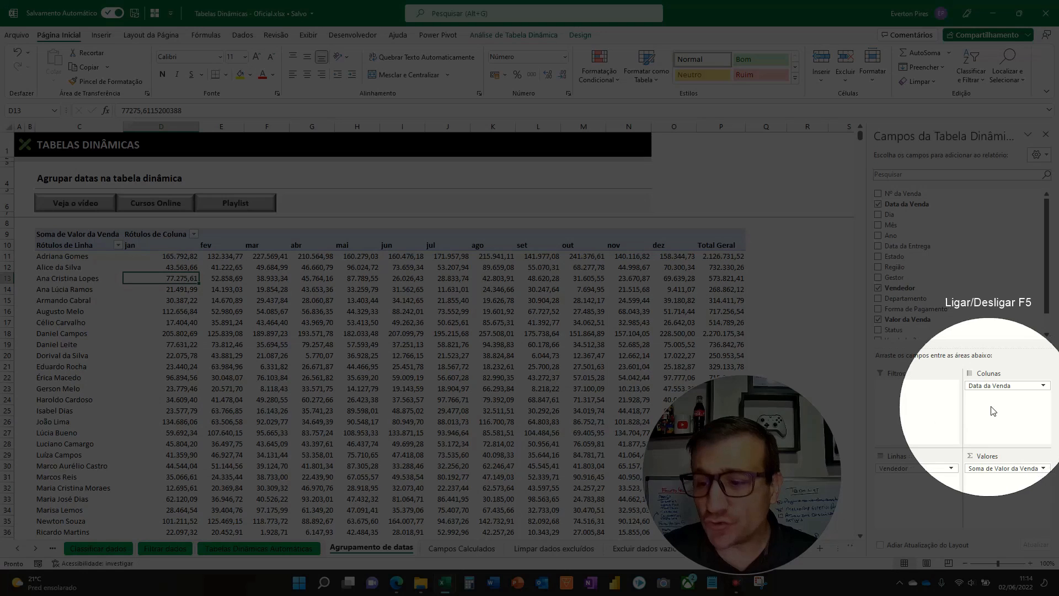
key(F5)
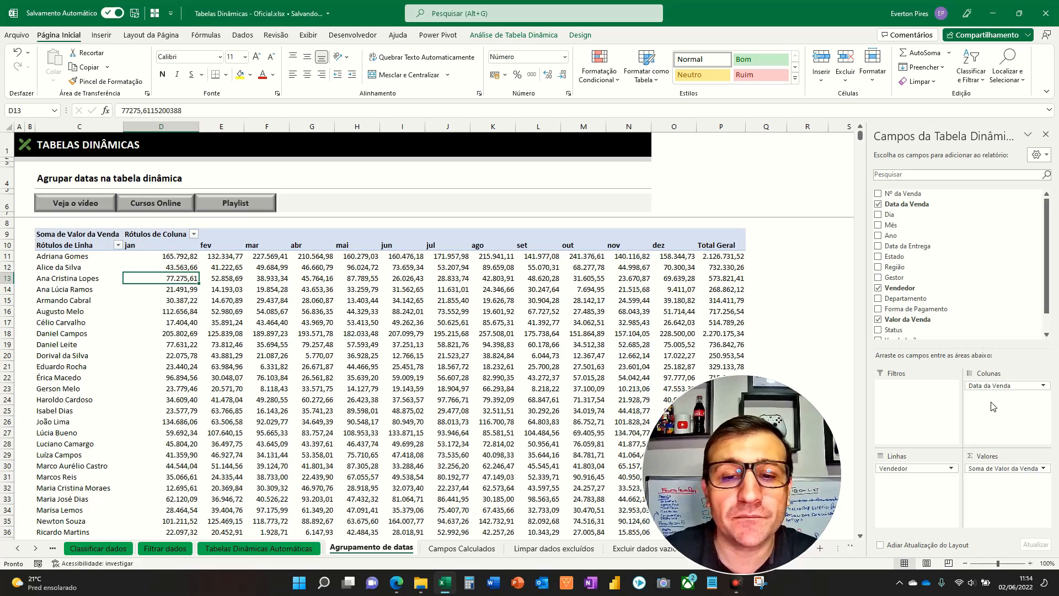
click(312, 333)
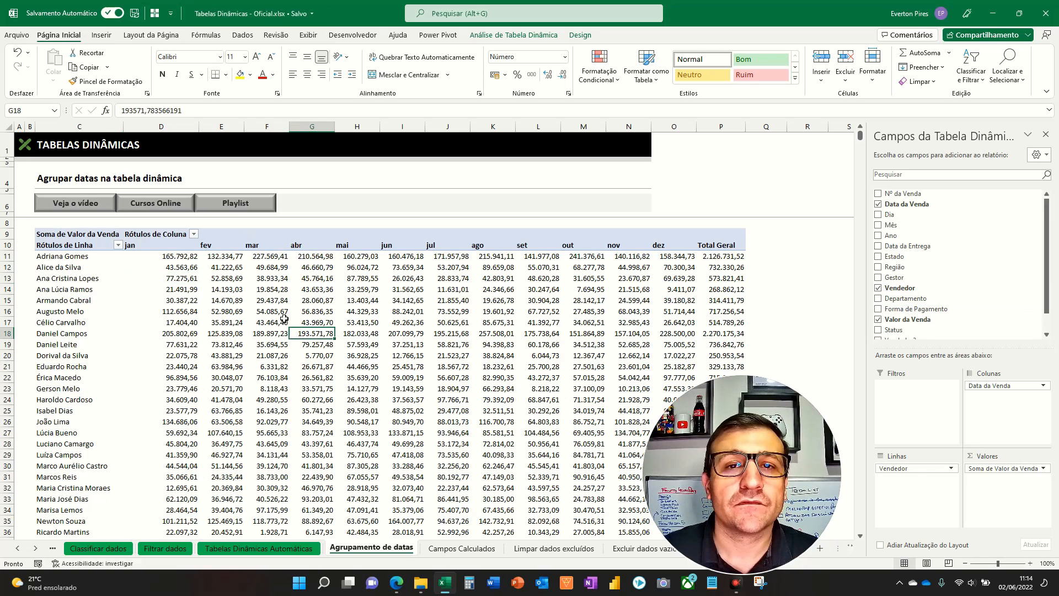
click(258, 246)
key(F5)
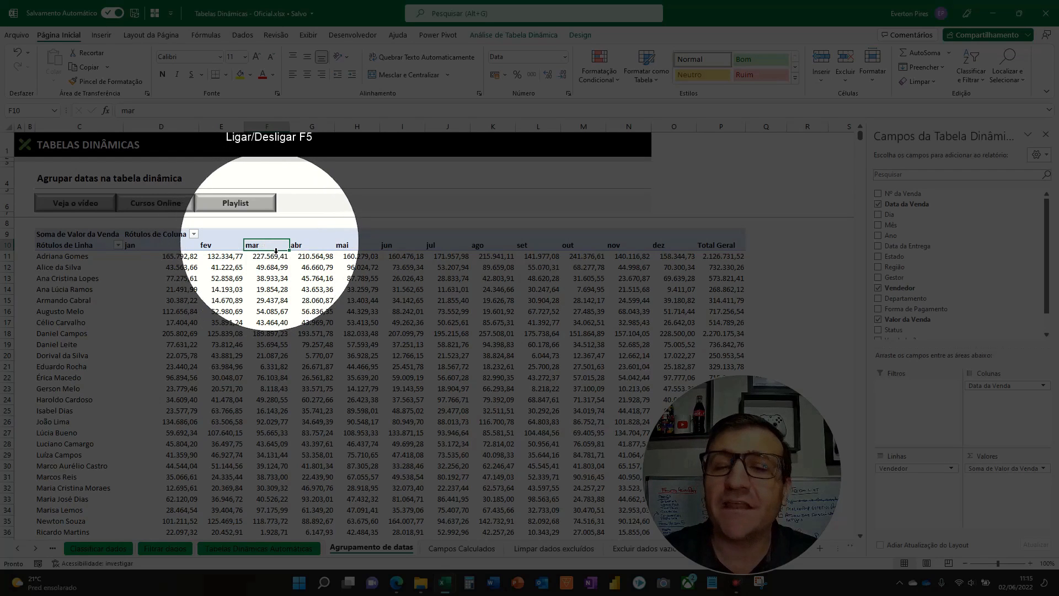
key(F5)
click(271, 301)
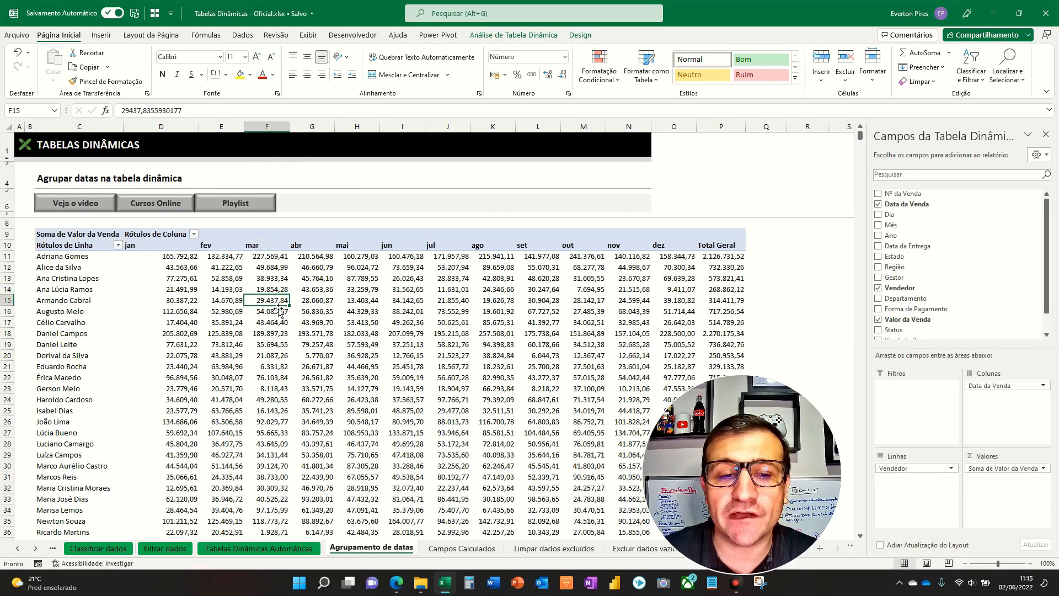
- From the mar column heading, group the pivot table's Data da Venda field by Trimestres only, instead of Meses
click(259, 246)
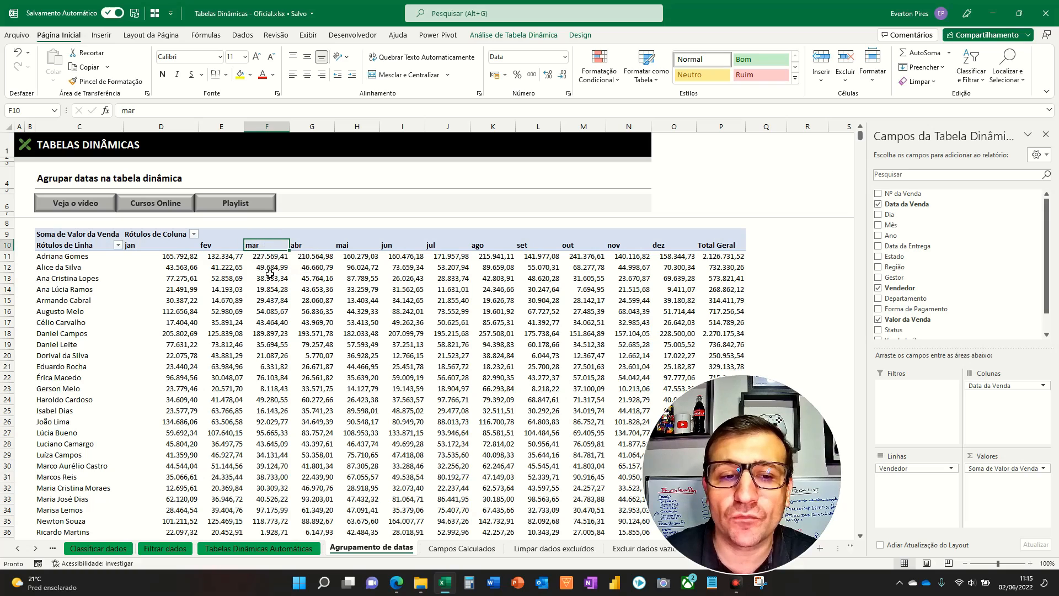
key(F5)
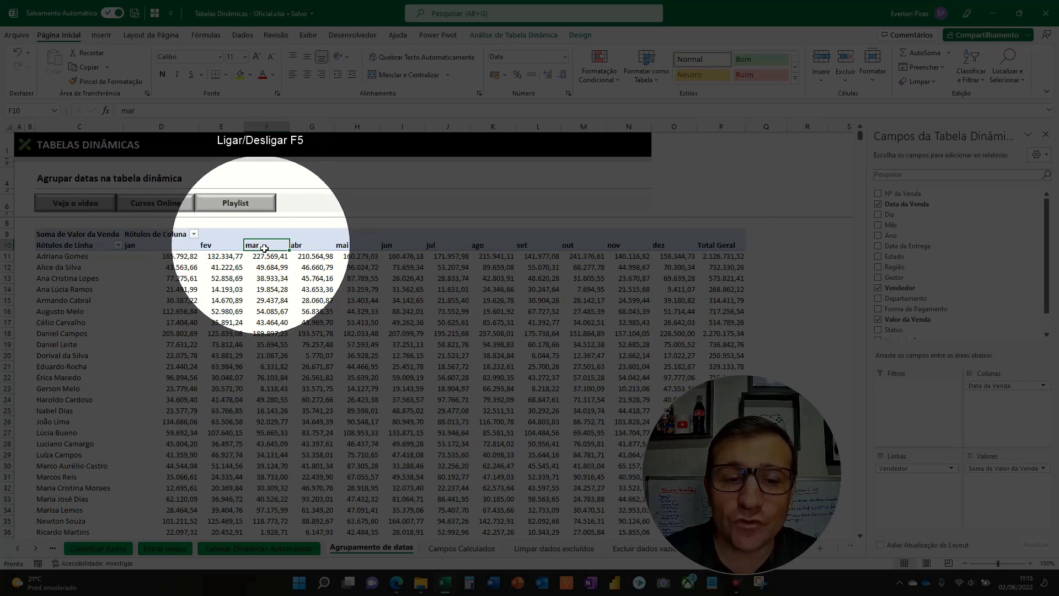
key(F5)
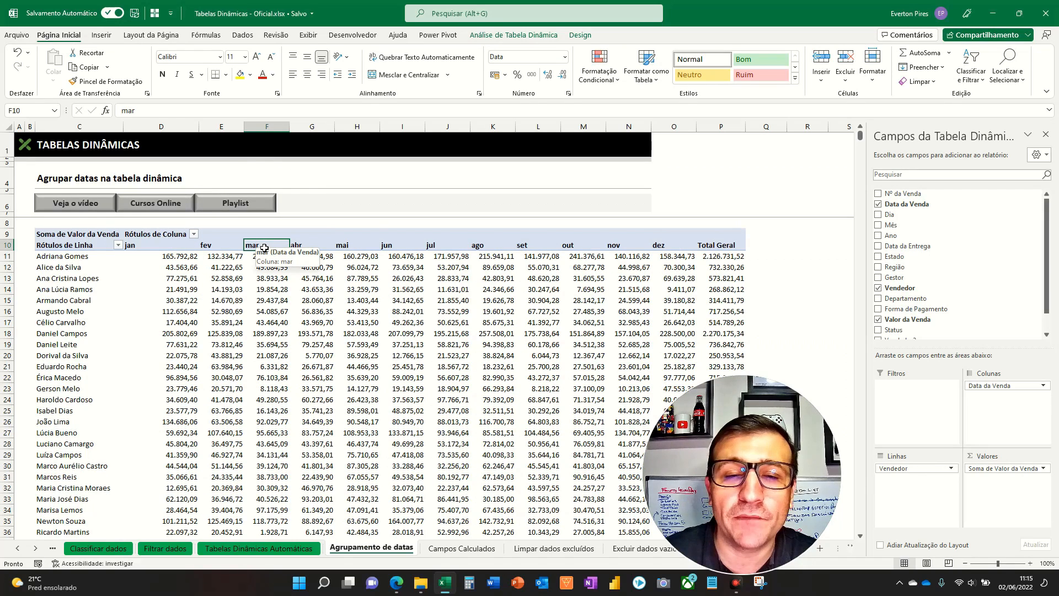
key(F5)
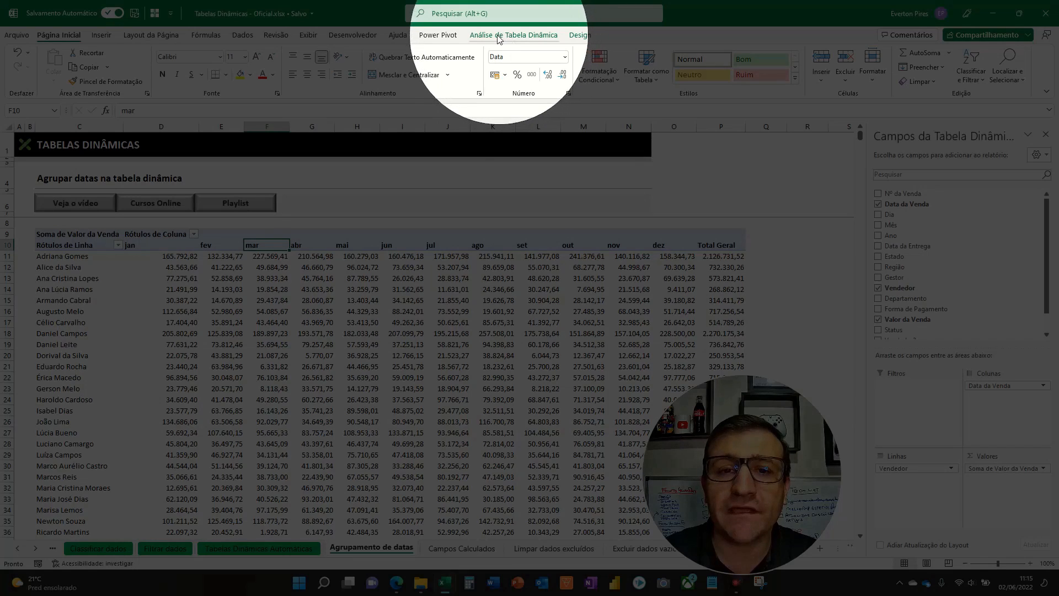
click(506, 37)
key(F5)
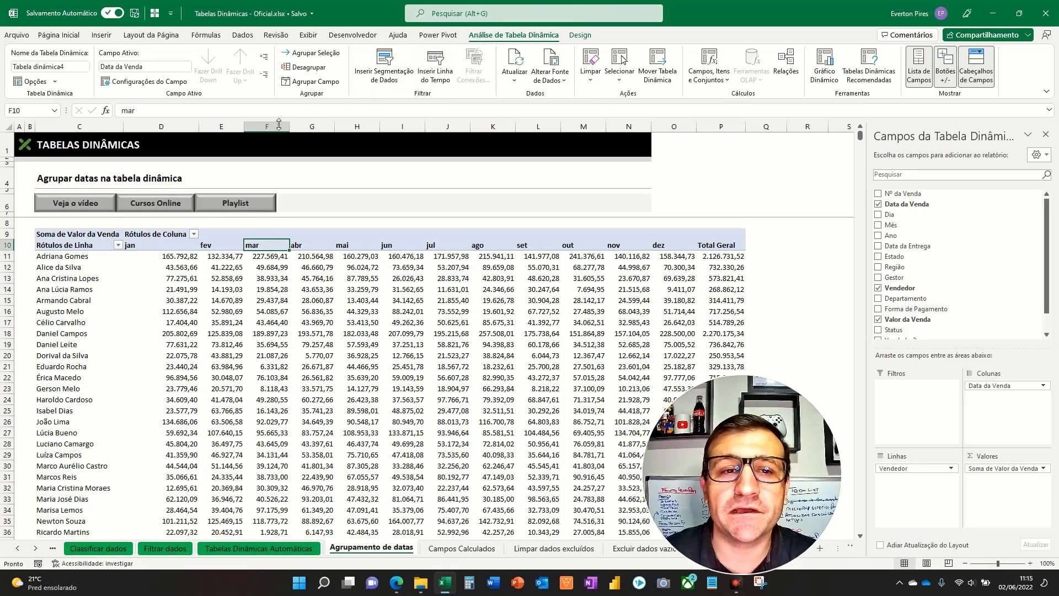
key(F5)
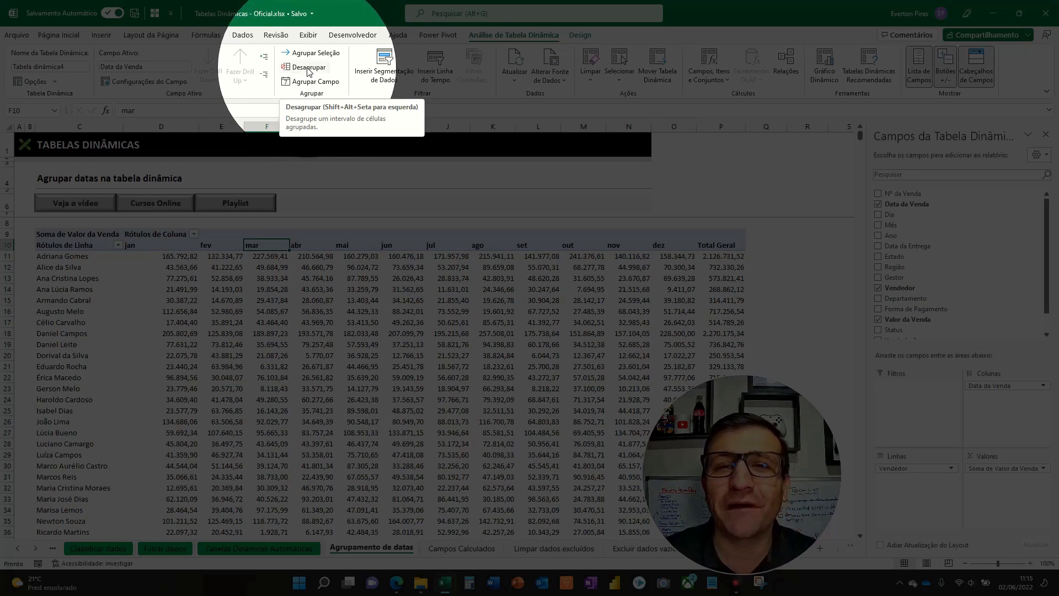
key(F5)
click(303, 83)
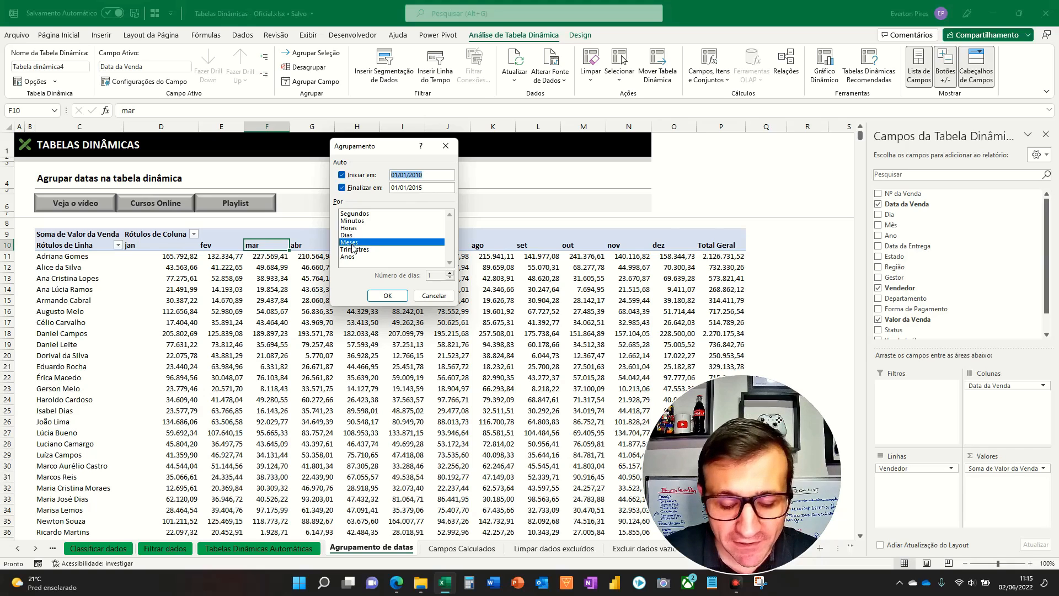
key(F5)
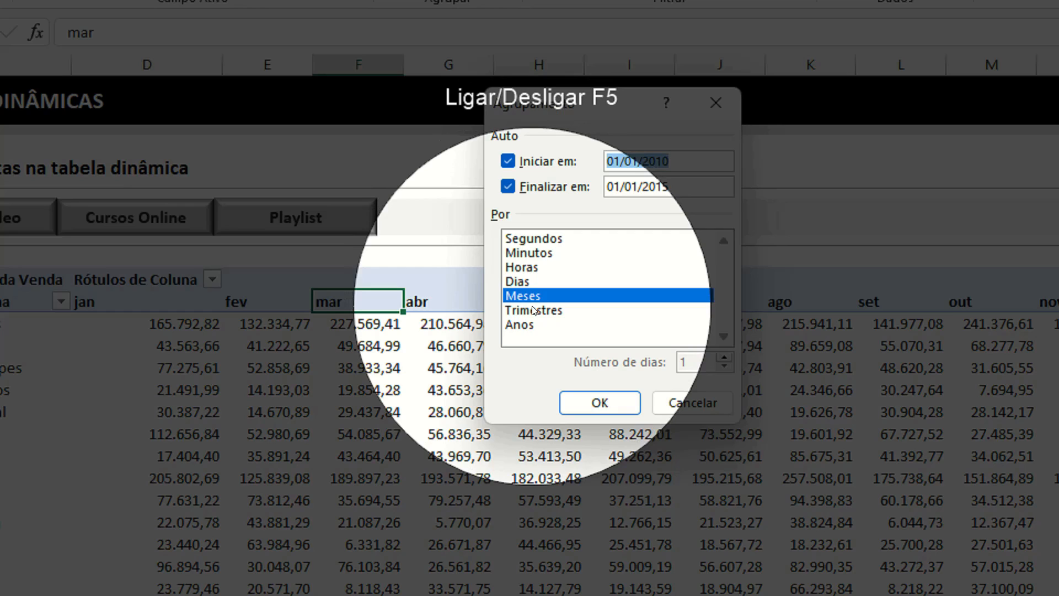
click(533, 310)
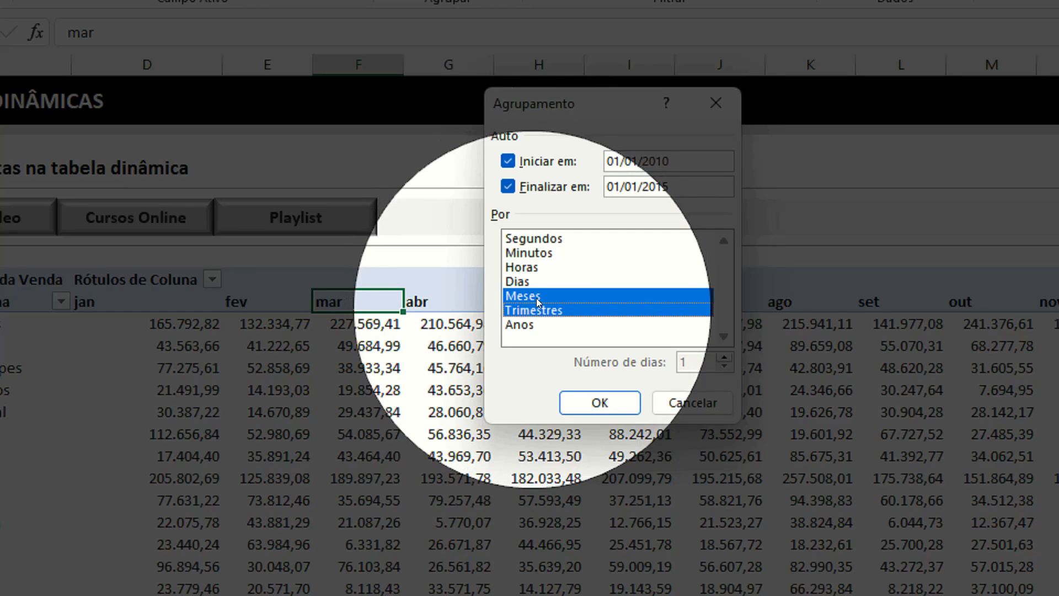
click(536, 296)
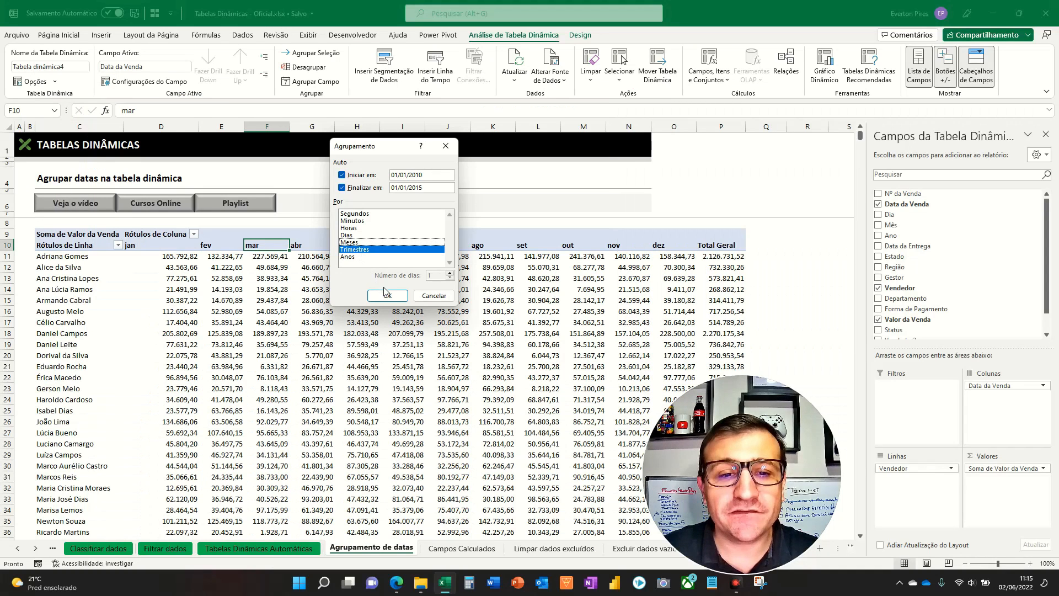
click(389, 296)
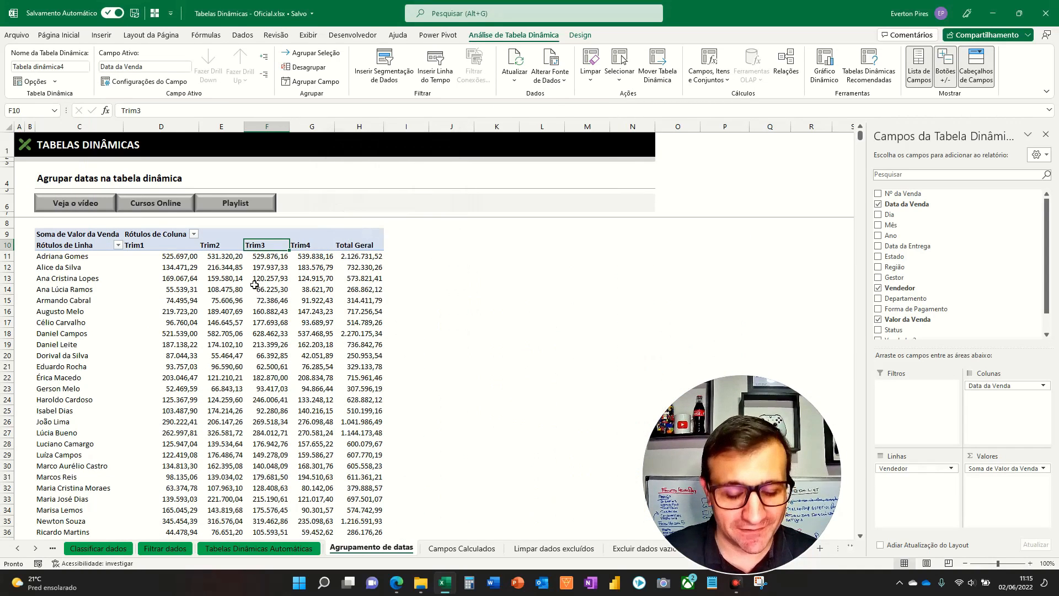
key(ctrl+2)
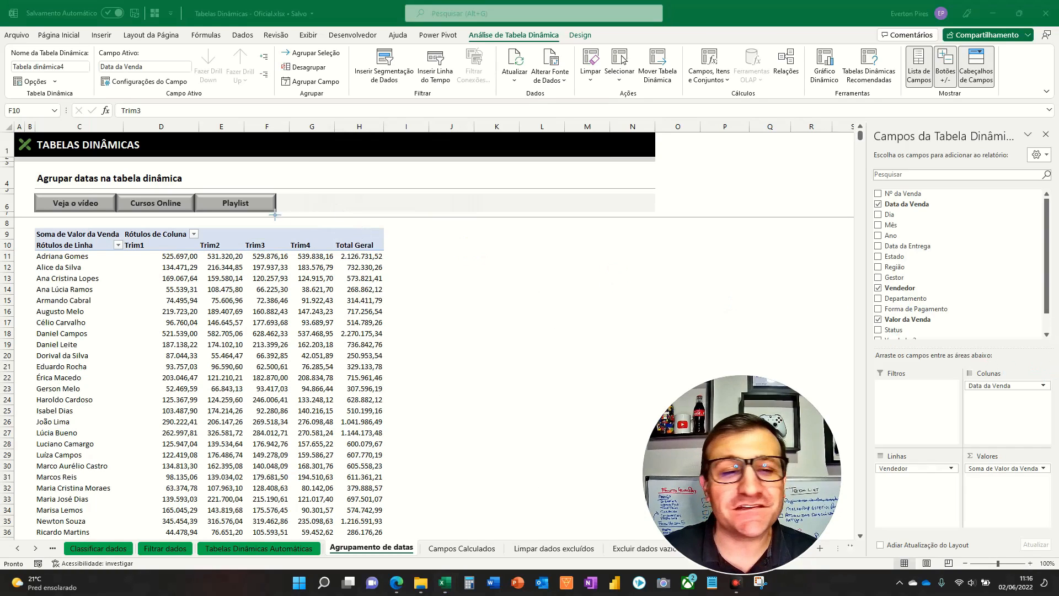
mouse_move(122, 212)
mouse_down()
mouse_move(243, 263)
mouse_move(444, 278)
mouse_up()
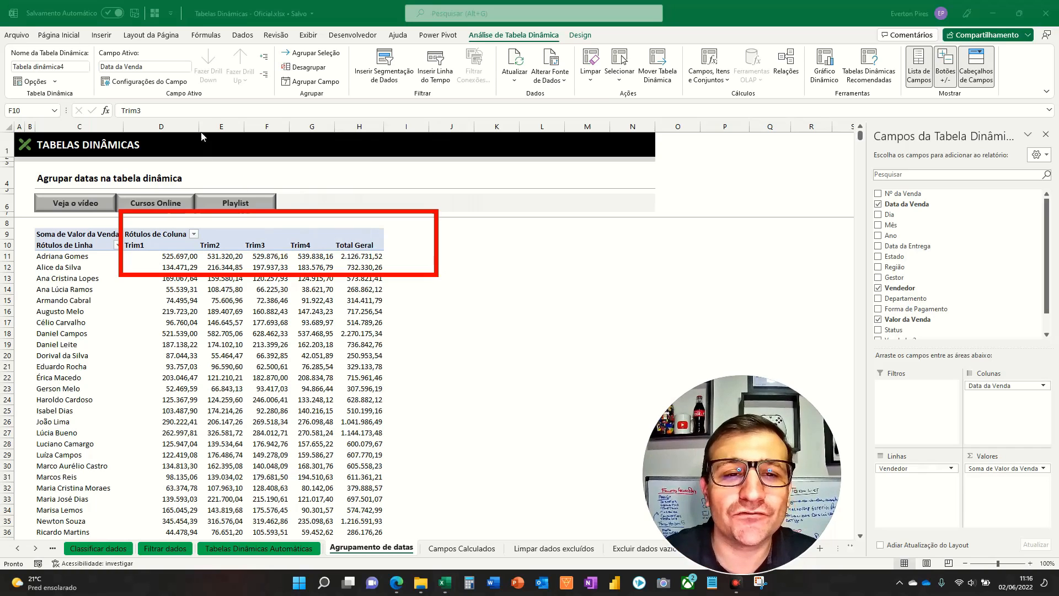
key(Escape)
- Change the Data da Venda grouping to Anos only, deselecting Trimestres
click(323, 81)
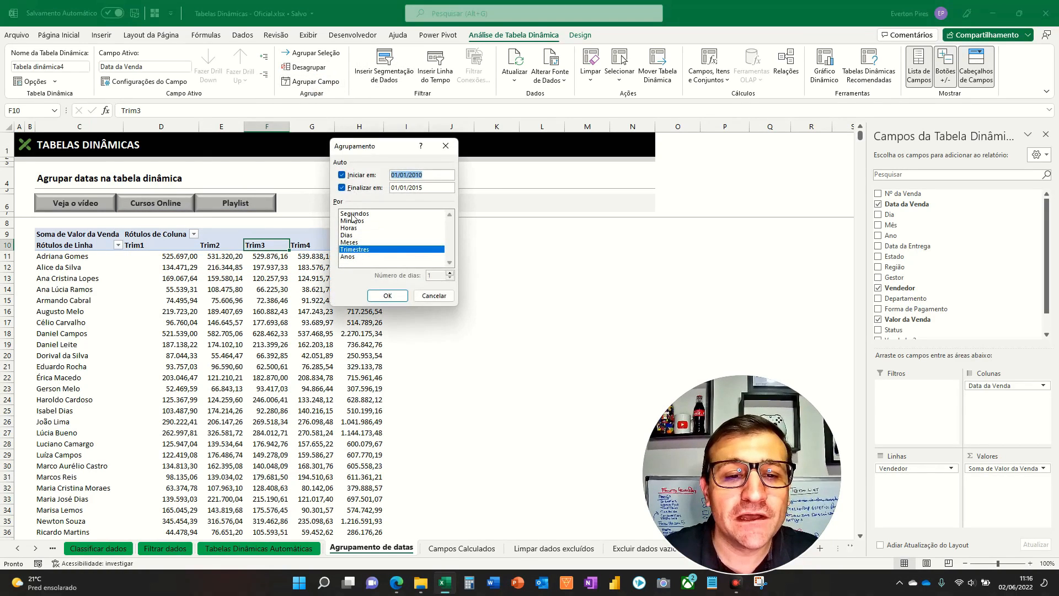
click(352, 256)
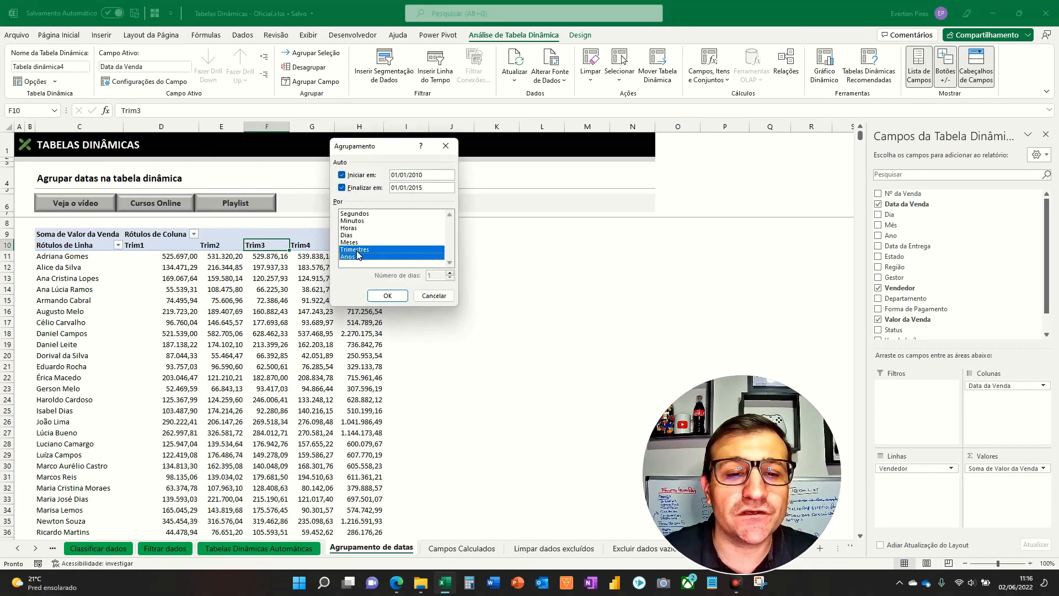
click(356, 251)
click(387, 295)
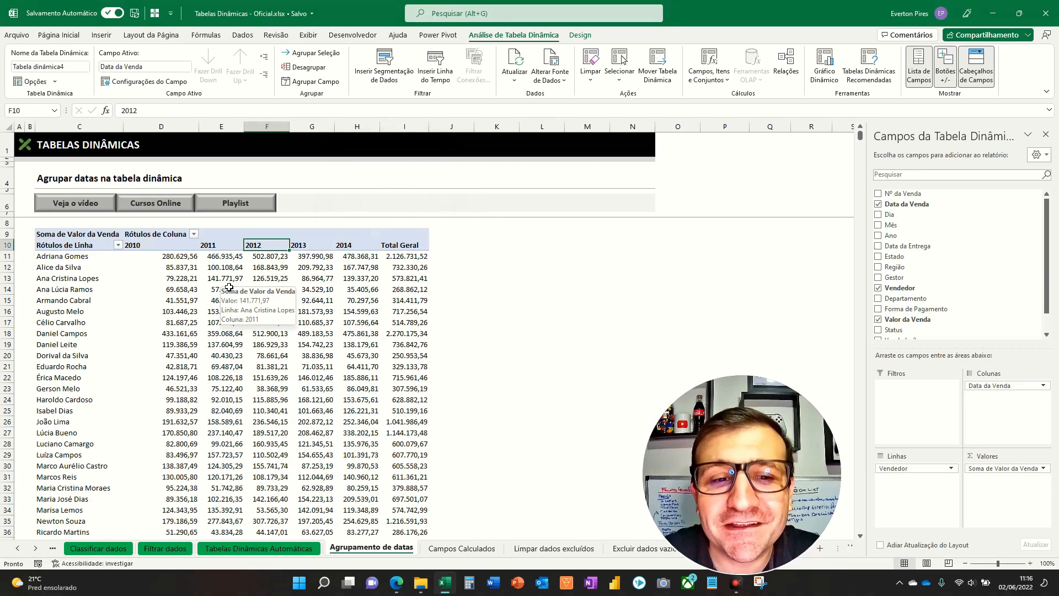
- Add Dias to the Data da Venda grouping so the columns are grouped by both Dias and Anos
click(320, 82)
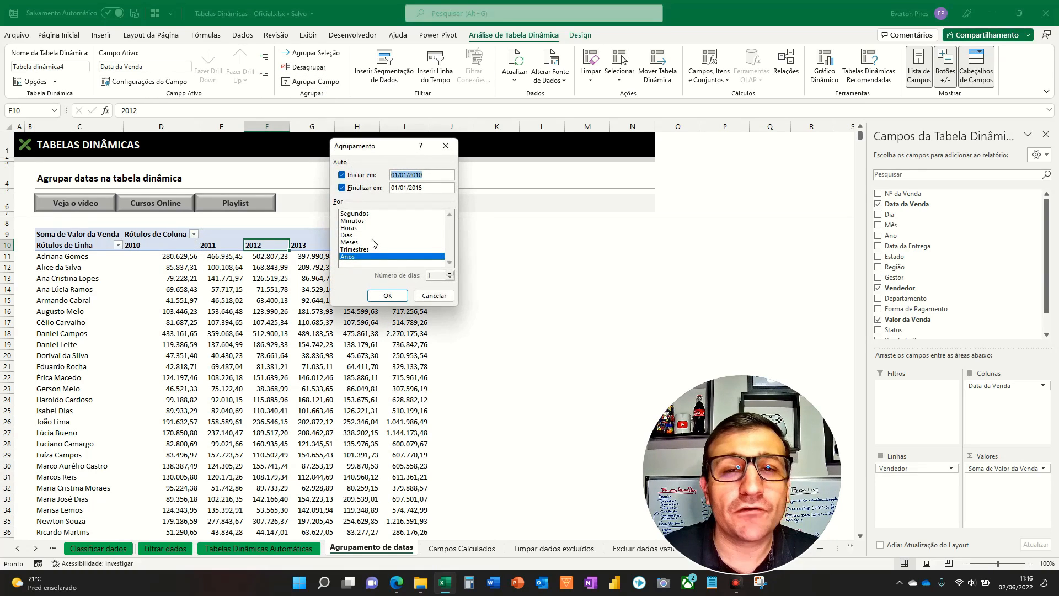
click(357, 235)
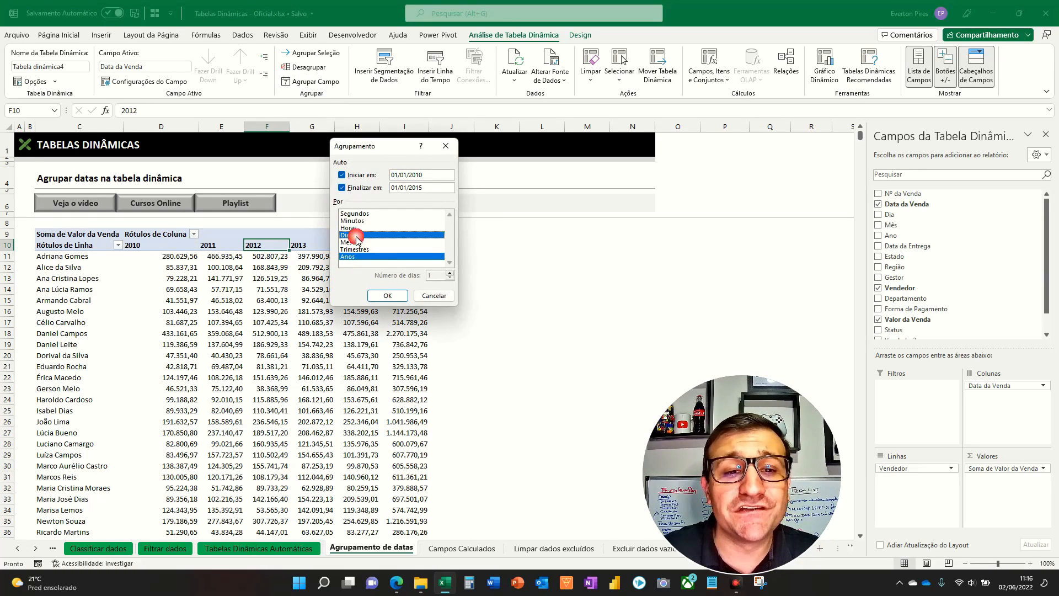
click(381, 297)
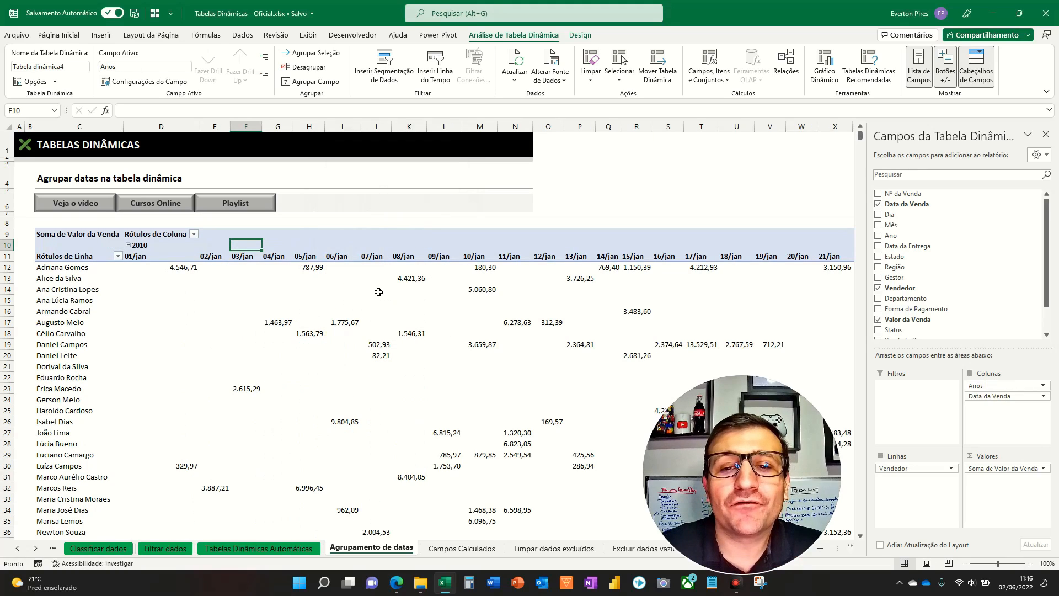
scroll(375, 267, down, 2)
scroll(375, 267, up, 2)
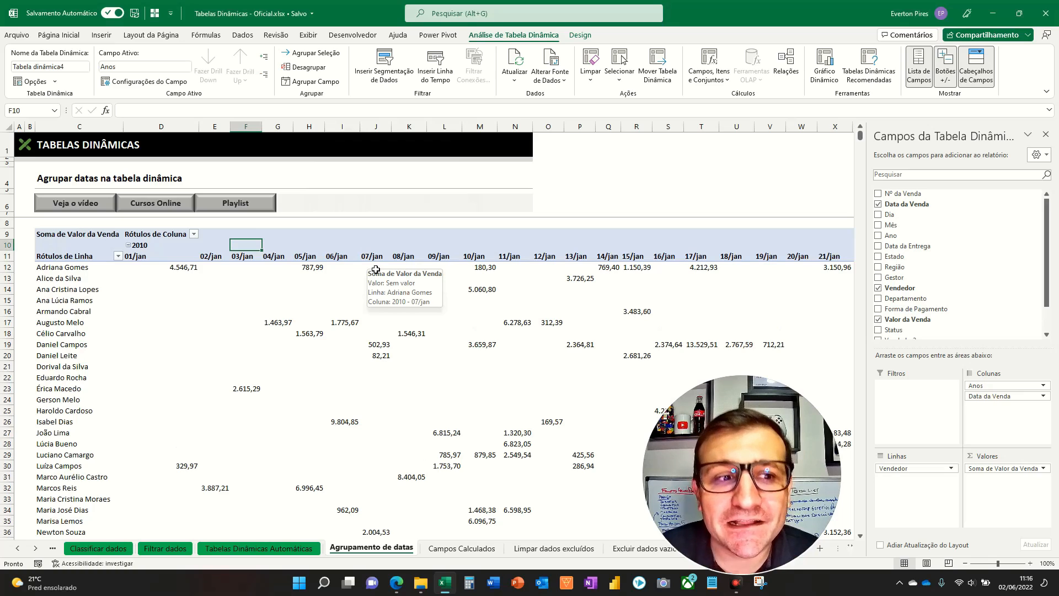
- Regroup the Data da Venda field by Meses only, deselecting Dias and Anos
click(309, 82)
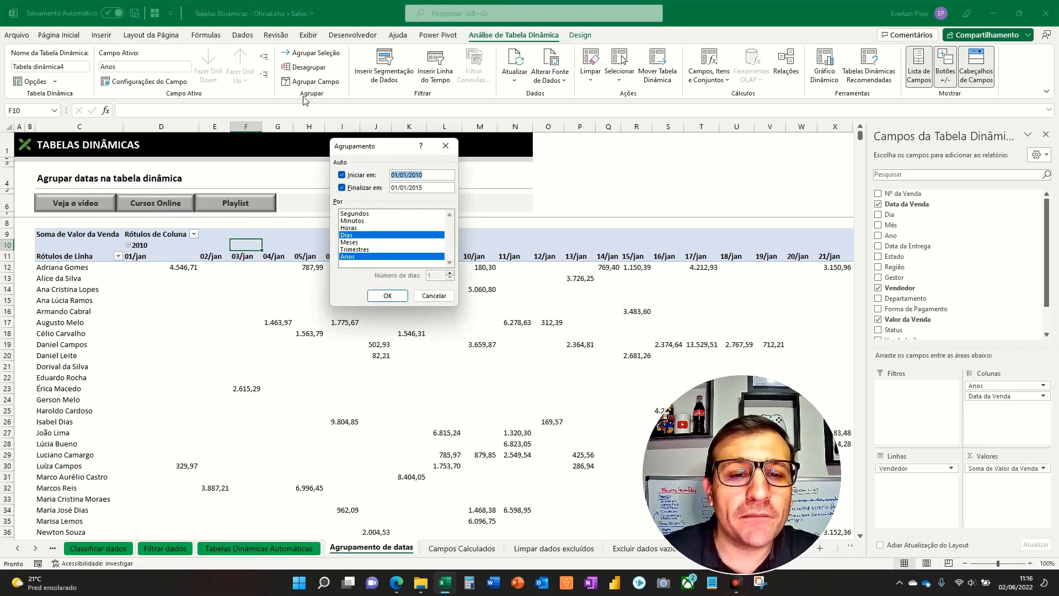
click(348, 236)
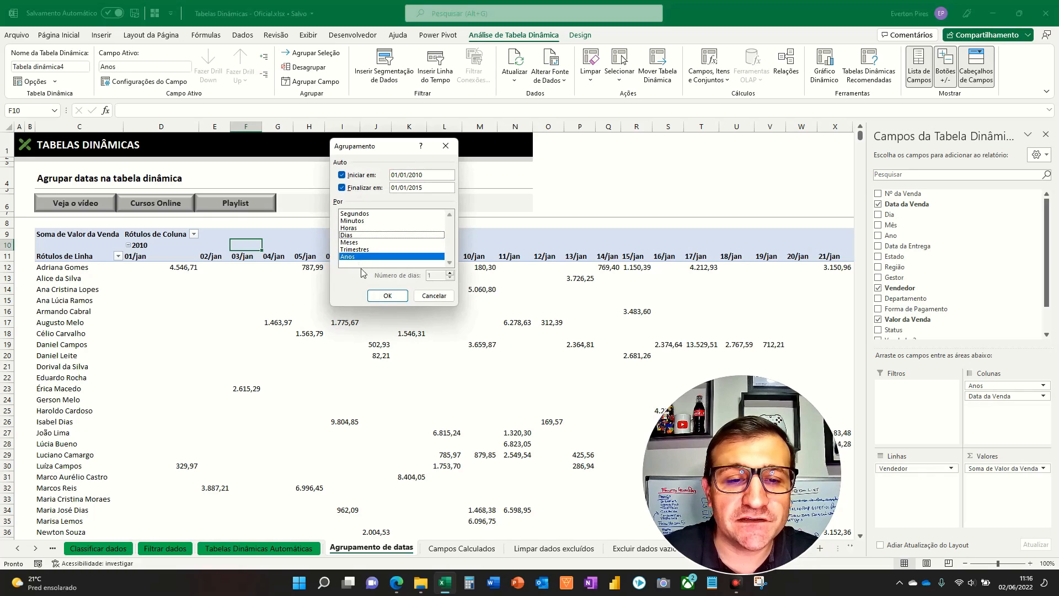
click(351, 243)
click(349, 257)
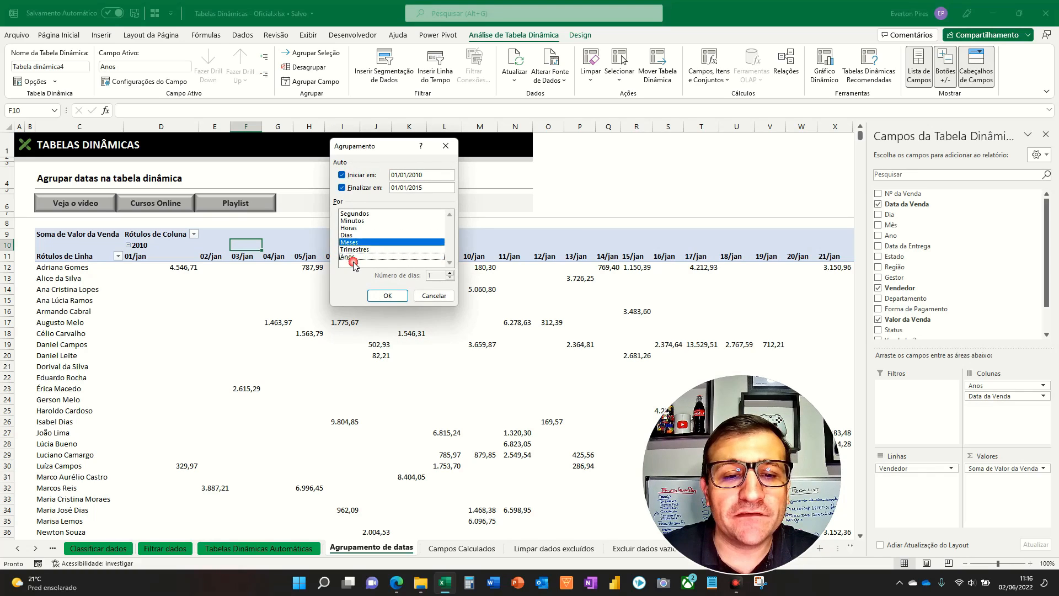
click(378, 296)
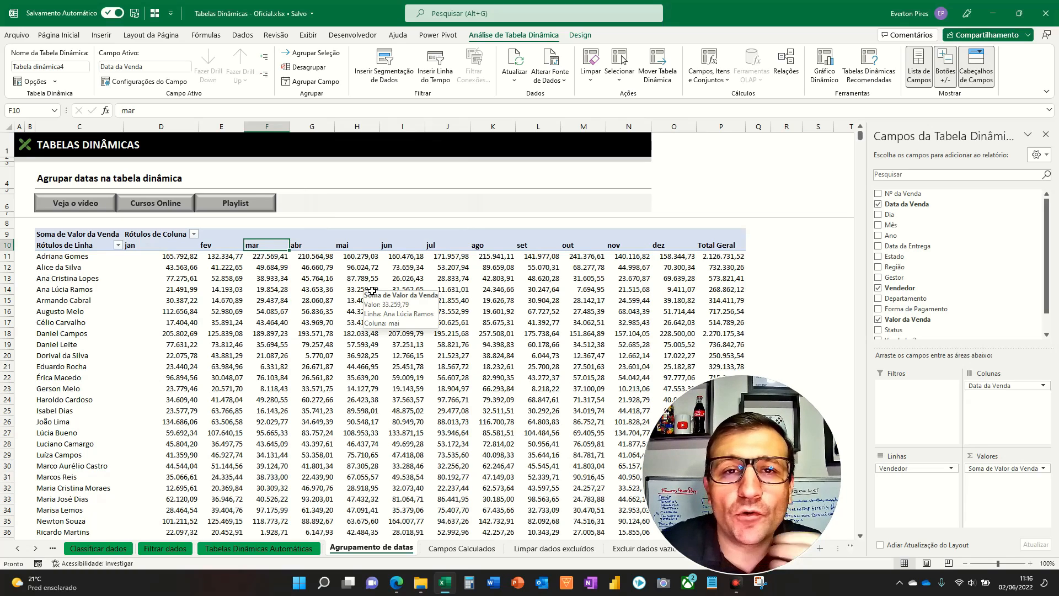
- Add Trimestres to the Data da Venda grouping so the columns are grouped by Meses and Trimestres
click(313, 82)
click(355, 249)
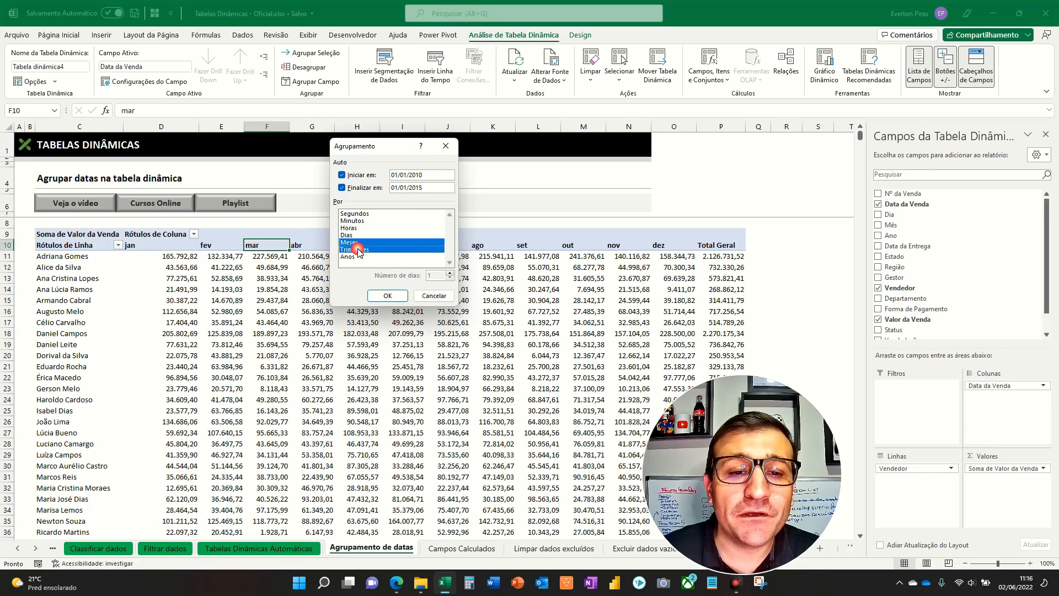
click(384, 297)
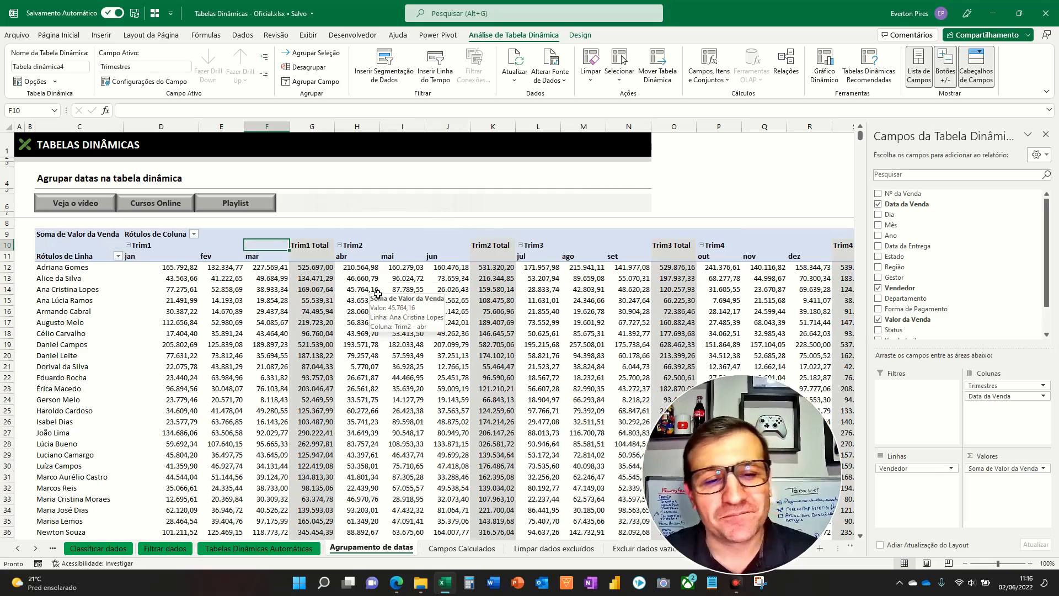
- Collapse the Trim1, Trim2, Trim3 and Trim4 column groups to hide their months
key(F5)
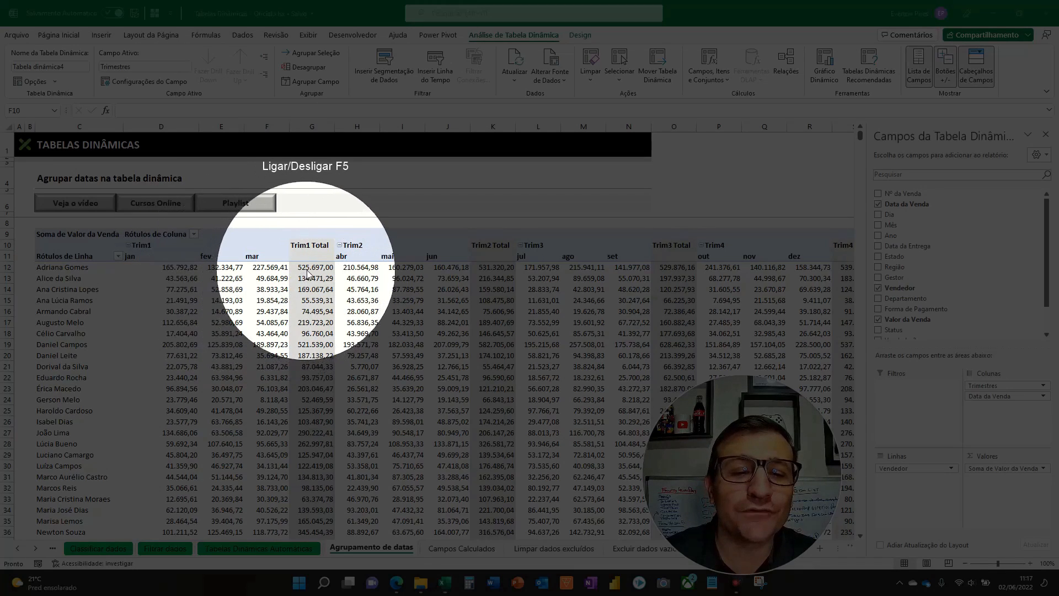
key(F5)
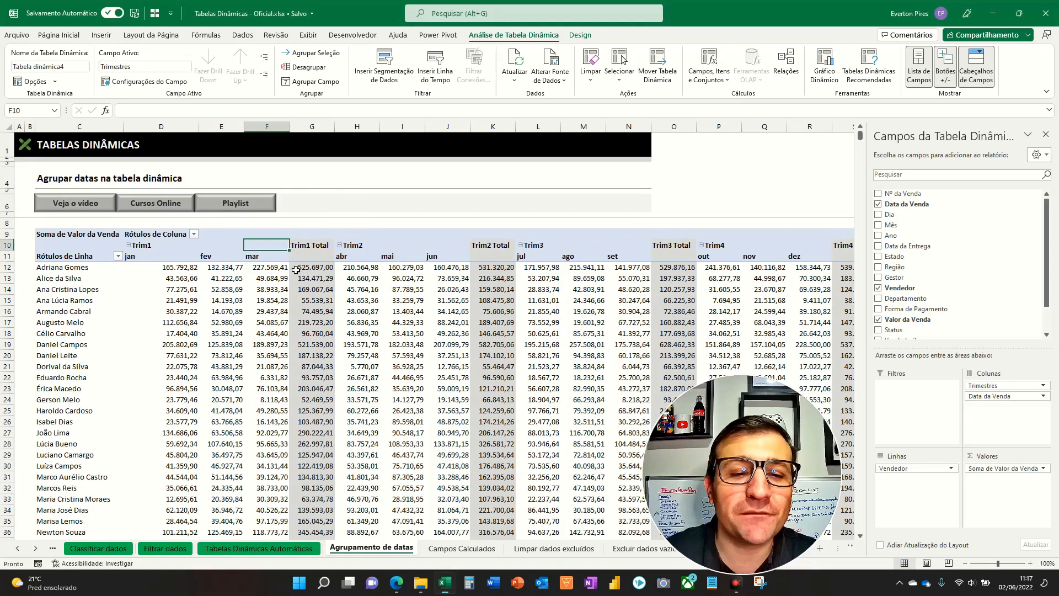
click(128, 245)
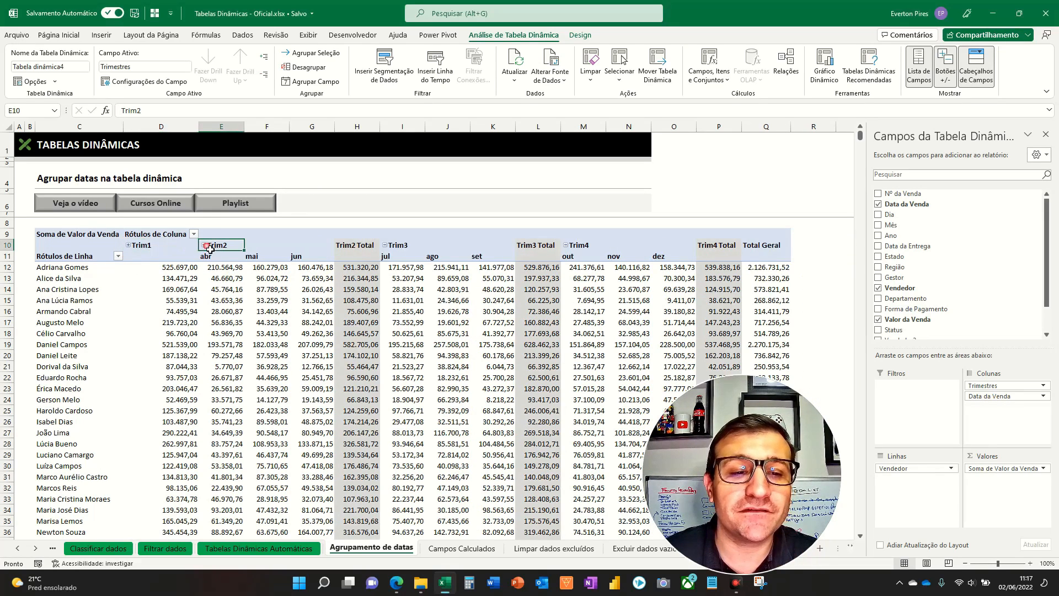
click(204, 244)
click(250, 245)
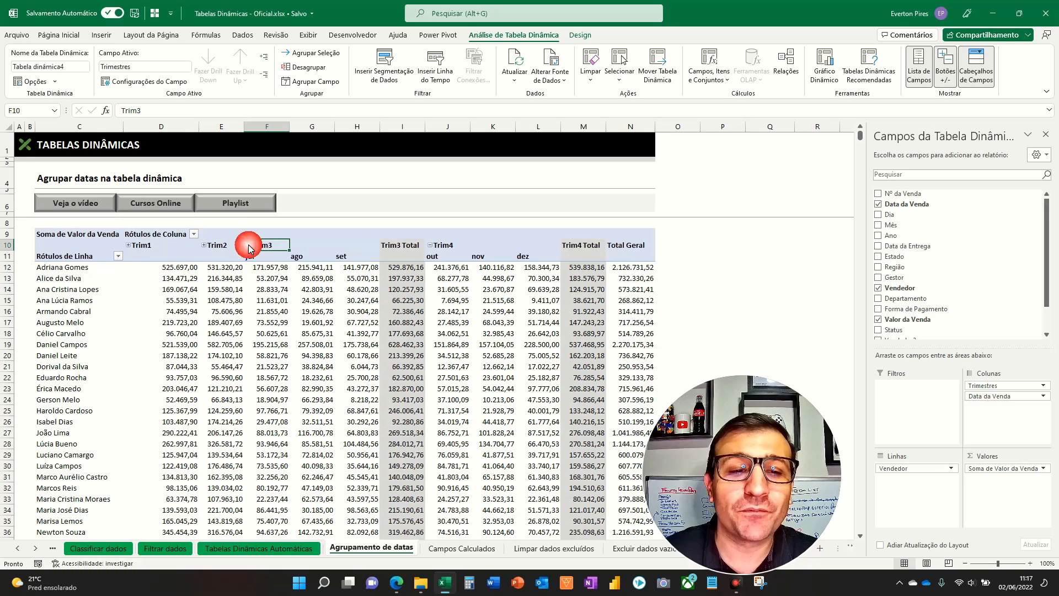
click(294, 245)
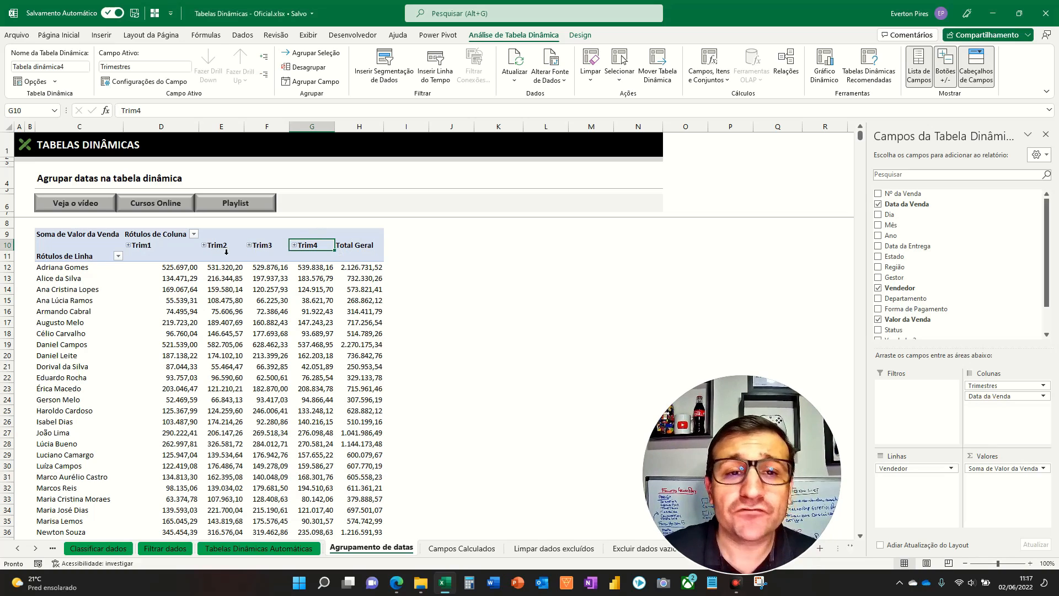
- Add Anos to the Data da Venda grouping alongside Meses and Trimestres
click(303, 84)
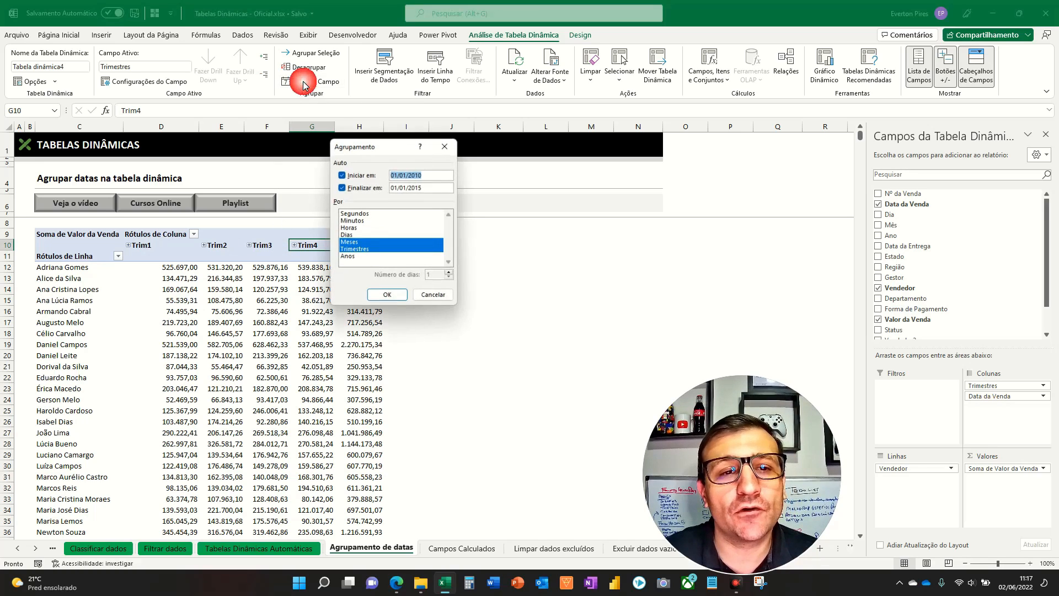
click(347, 257)
click(378, 299)
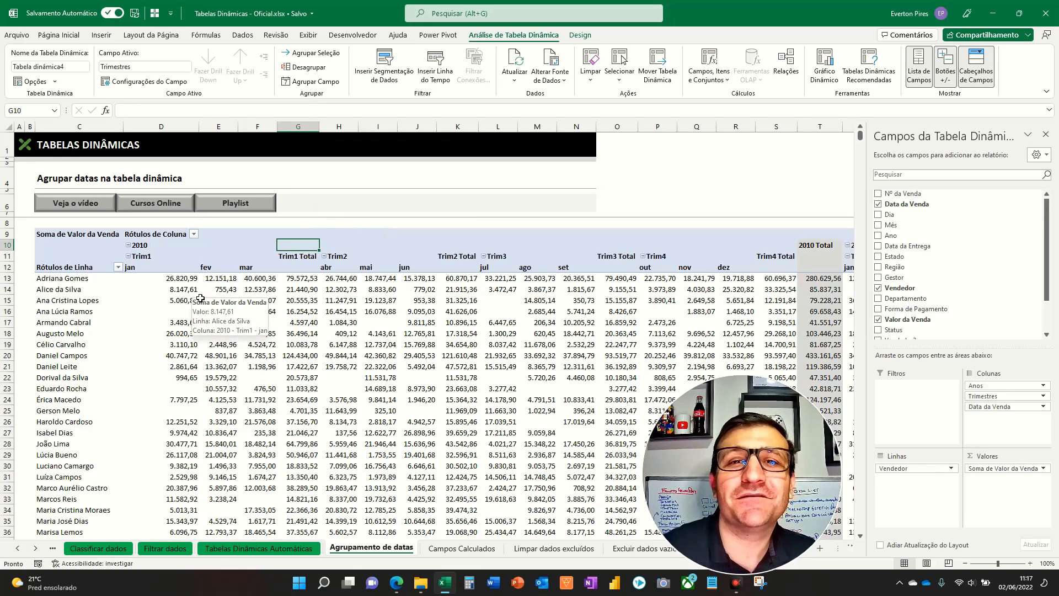
- Collapse the 2010, 2011 and 2012 column groups of the pivot table
click(128, 247)
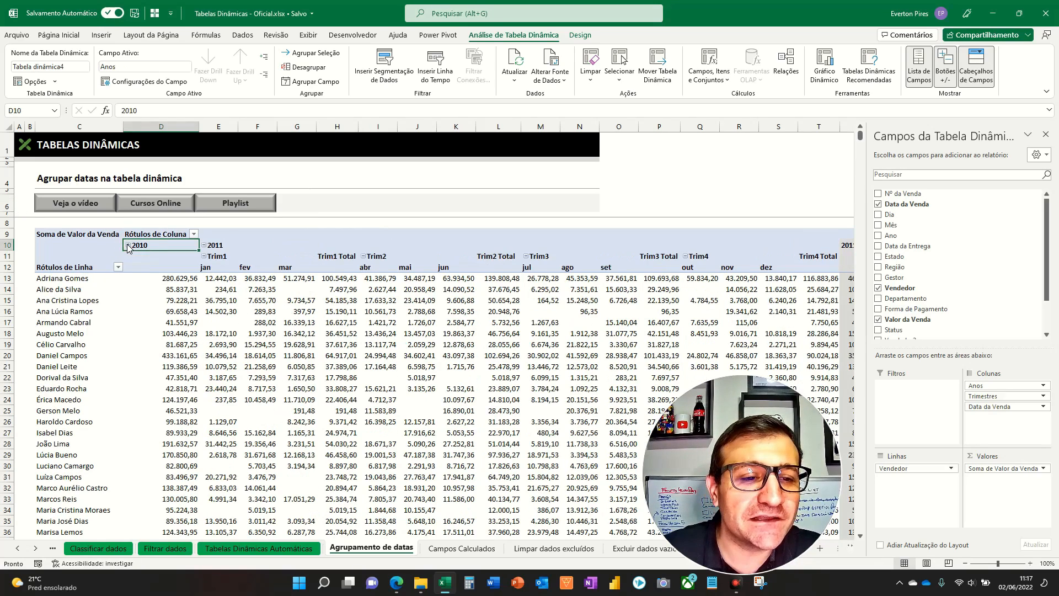
click(205, 245)
click(249, 245)
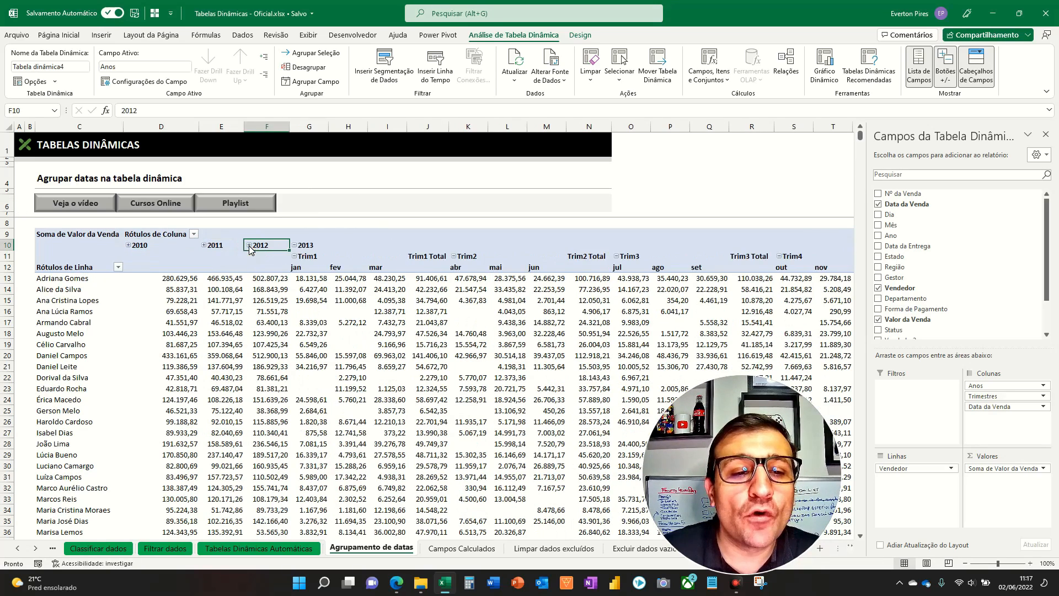
click(295, 246)
click(339, 246)
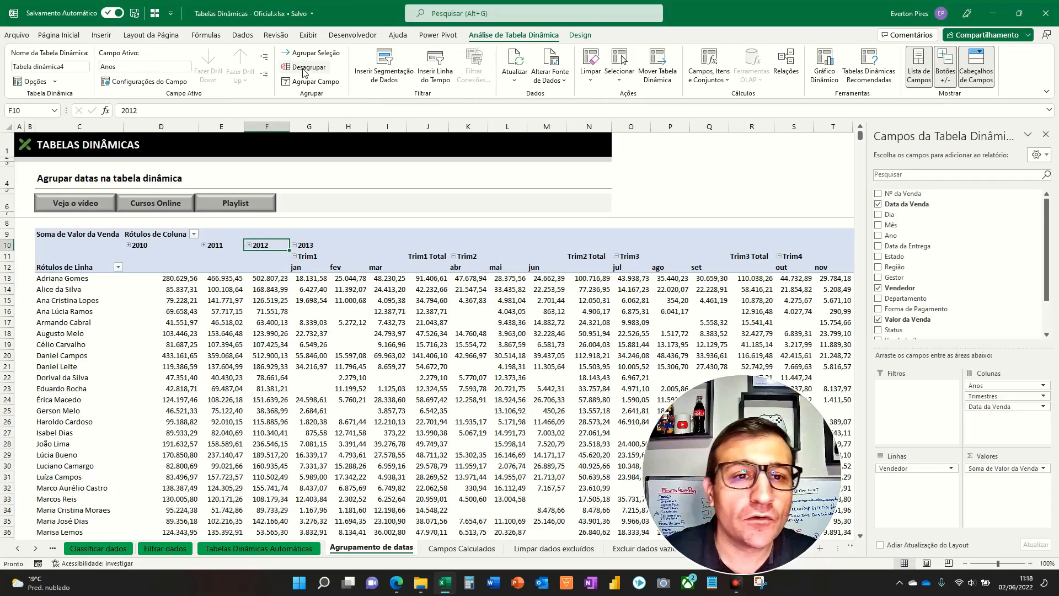
- Ungroup the Data da Venda field completely and group it again by Meses only
click(303, 70)
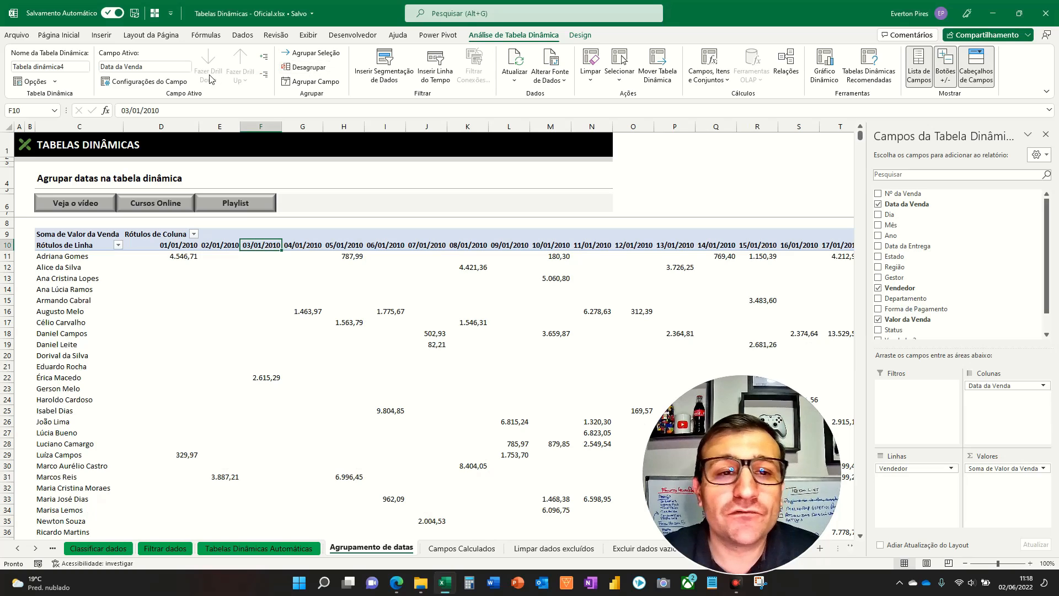
click(311, 81)
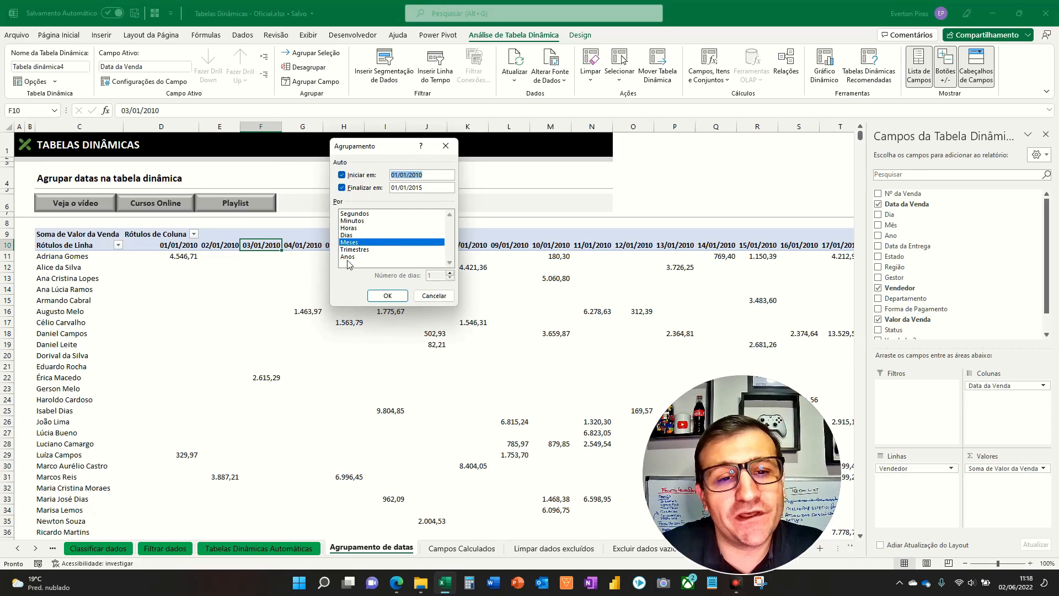
click(388, 295)
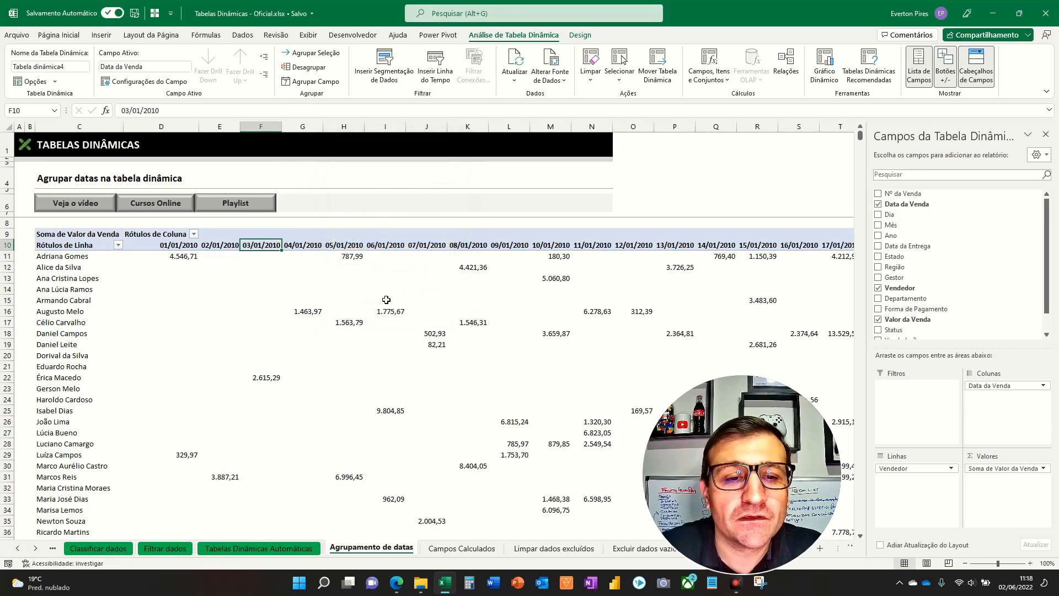
click(314, 300)
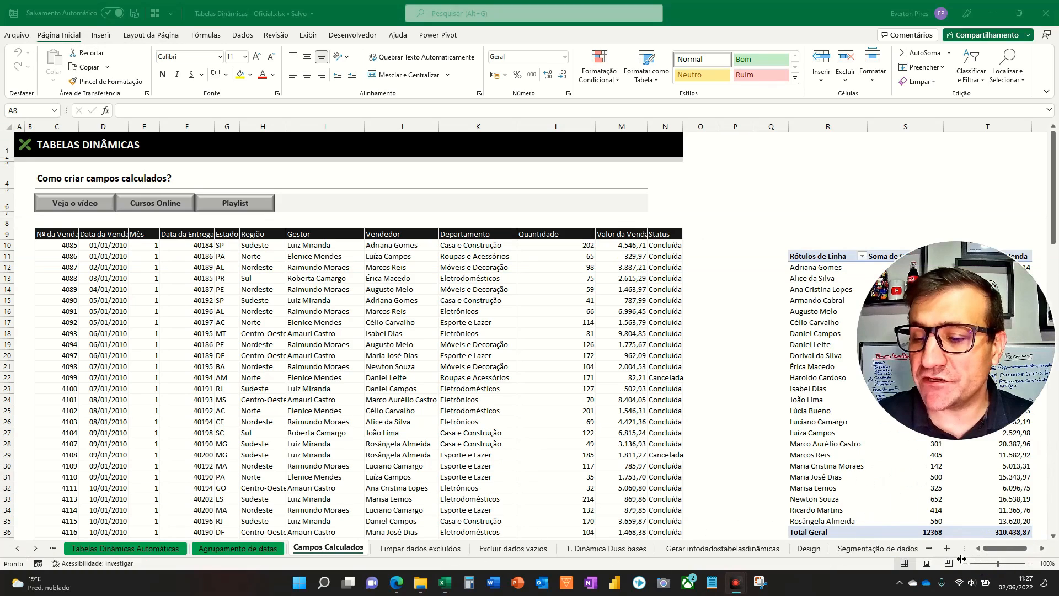
- On the Campos Calculados sheet, examine the Quantidade and Valor da Venda source columns and the pivot table summarising them by salesperson
click(1042, 548)
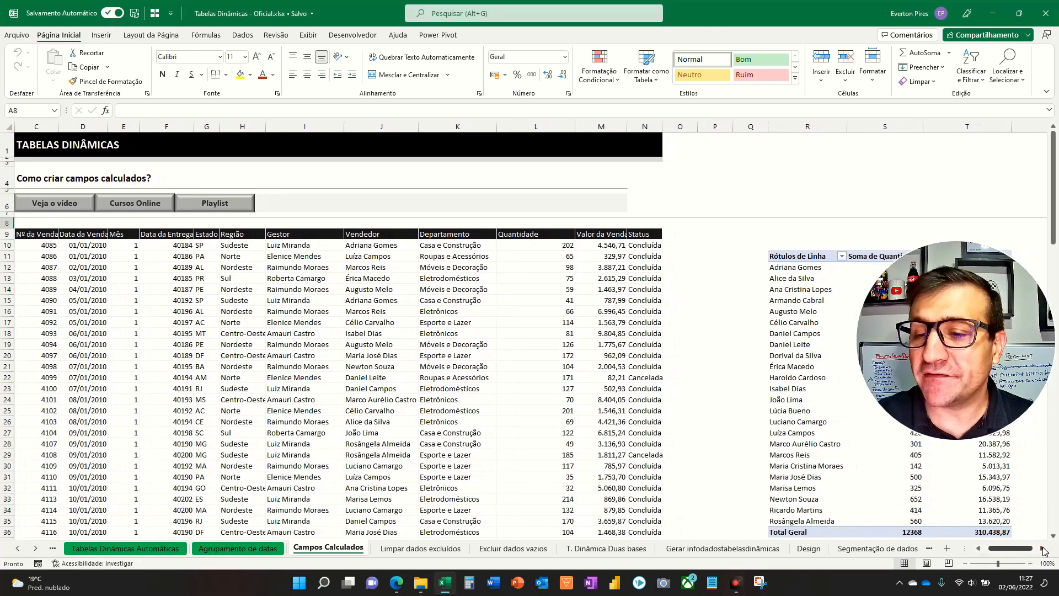
drag(1002, 348, 998, 465)
click(539, 357)
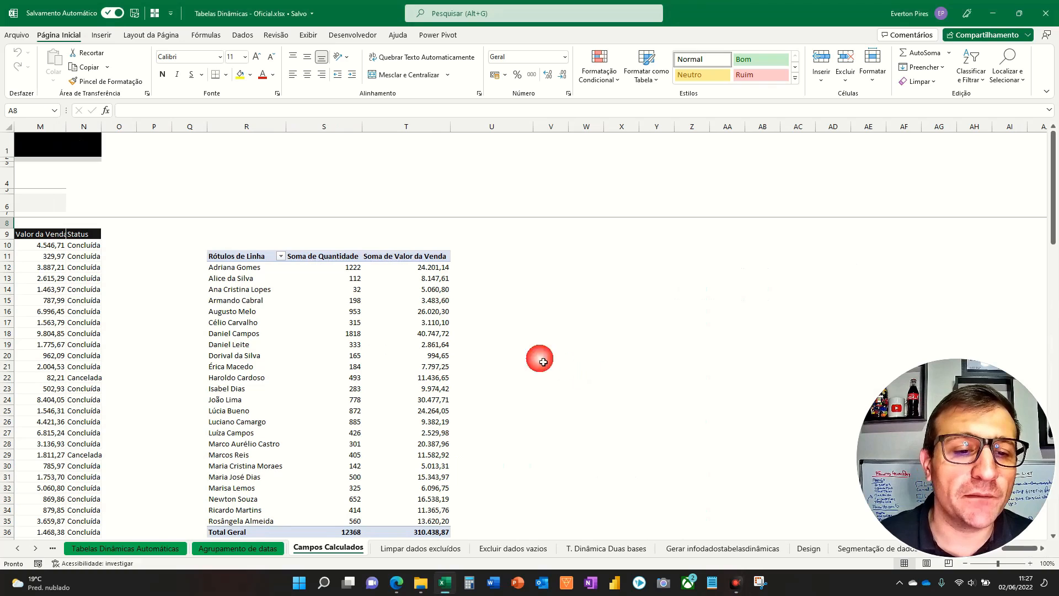
click(51, 302)
key(Left)
key(Left)
key(Left)
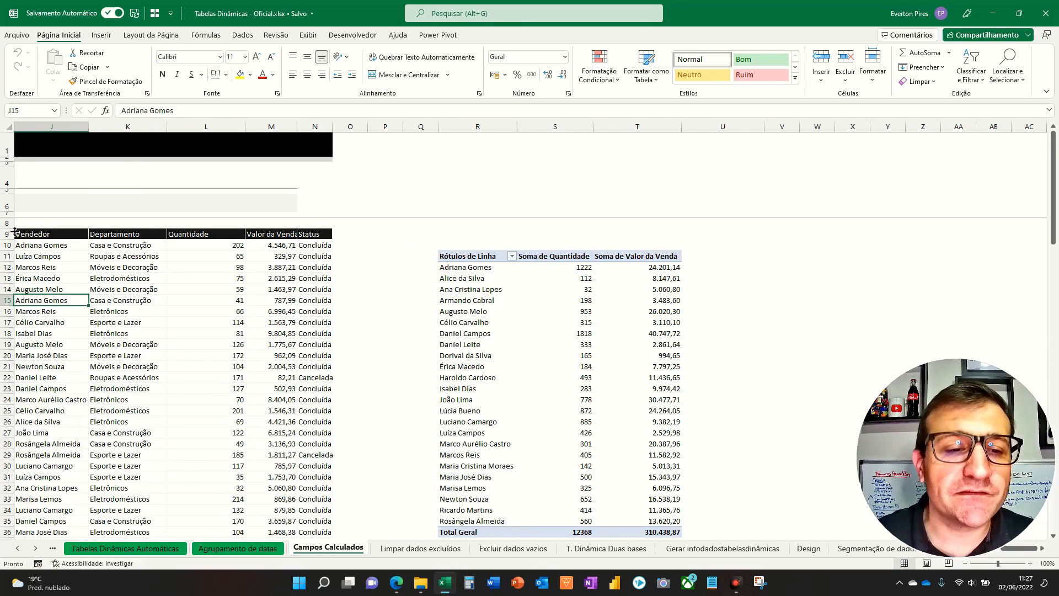
key(F5)
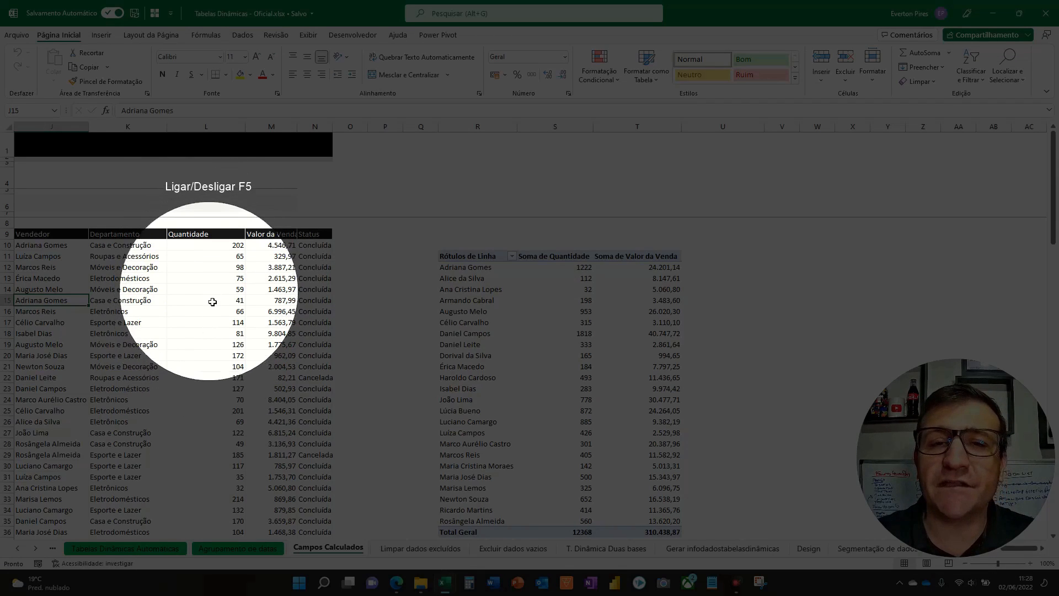
key(F5)
key(F5)
key(F5)
key(F5)
key(F5)
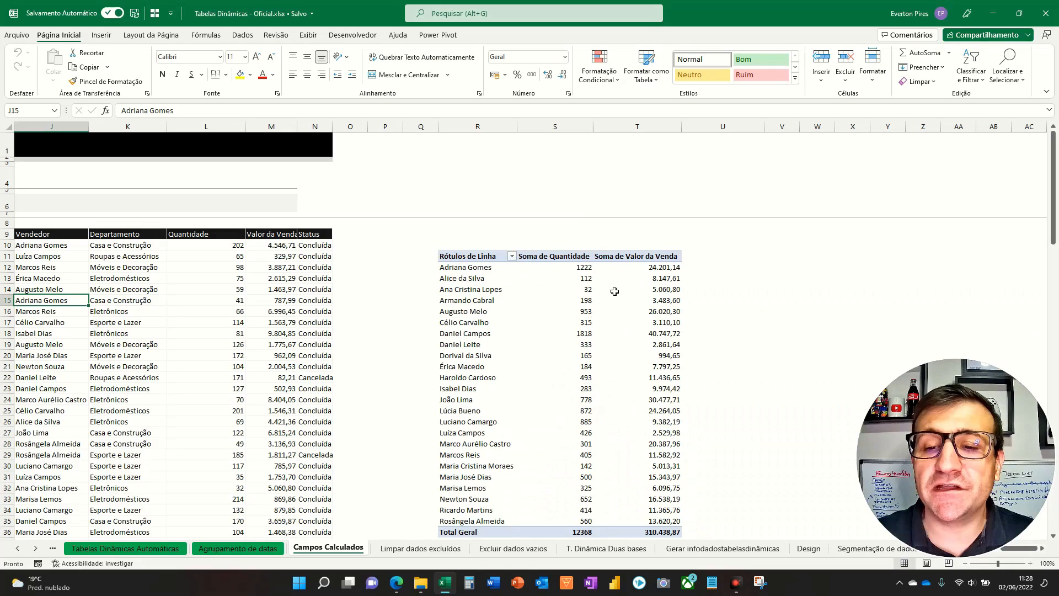
key(F5)
key(F5)
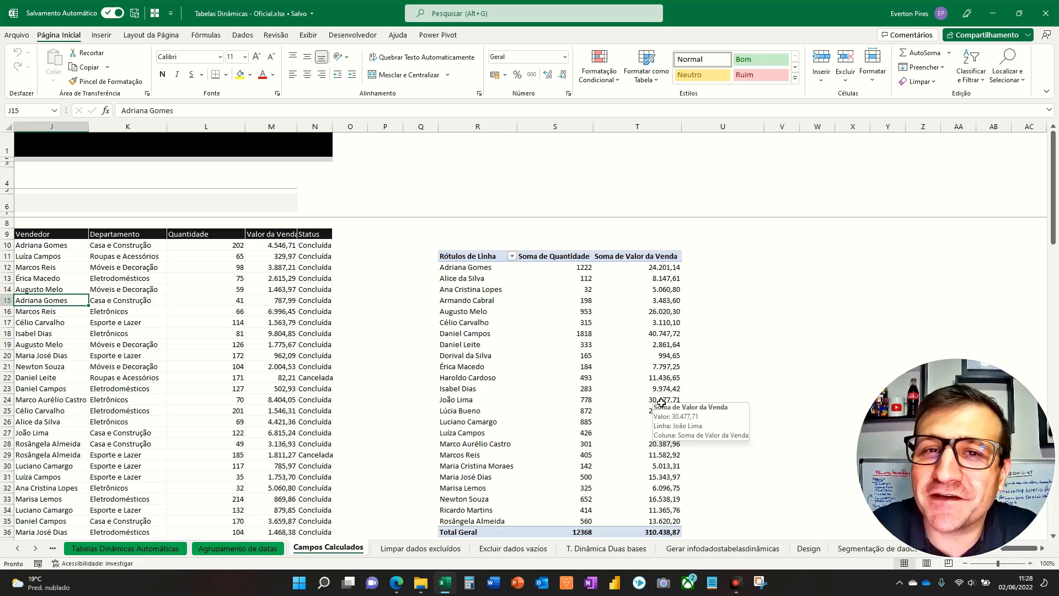
- Start inserting a calculated field in the salesperson pivot table, keeping the dialog clear of the source columns
click(439, 322)
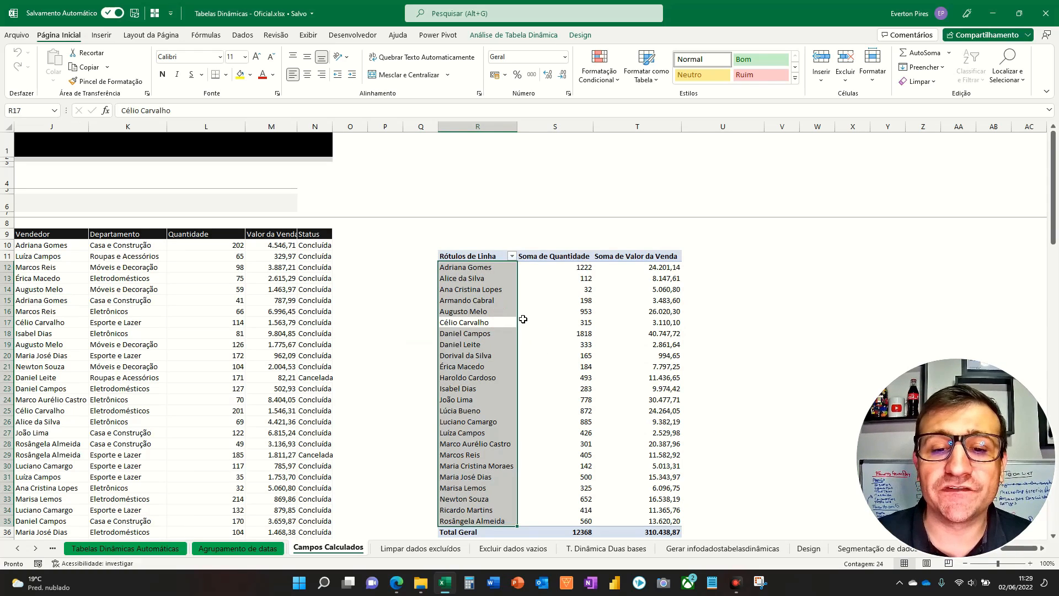
click(521, 312)
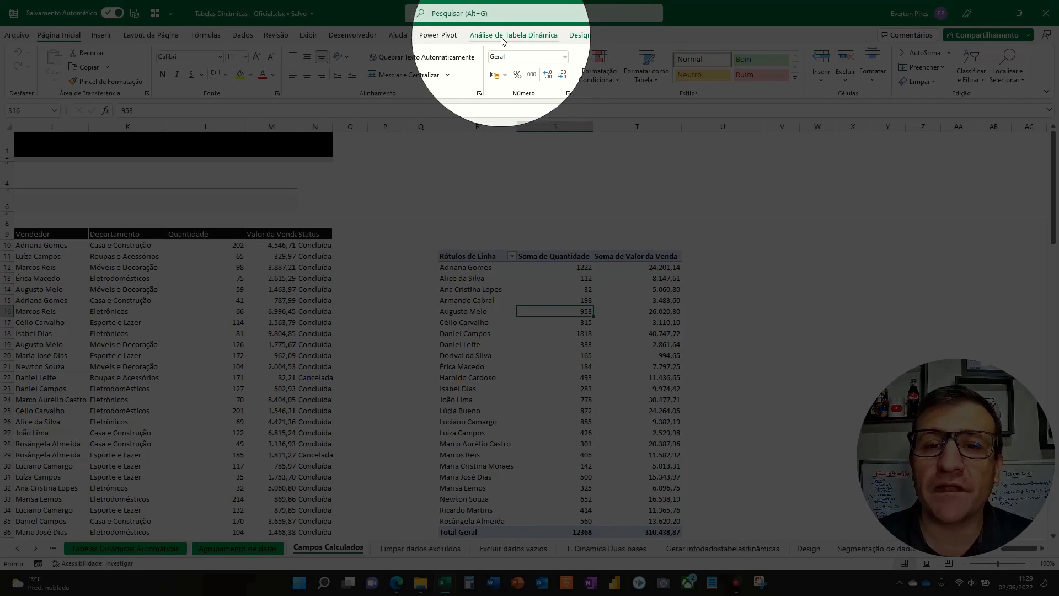
click(501, 38)
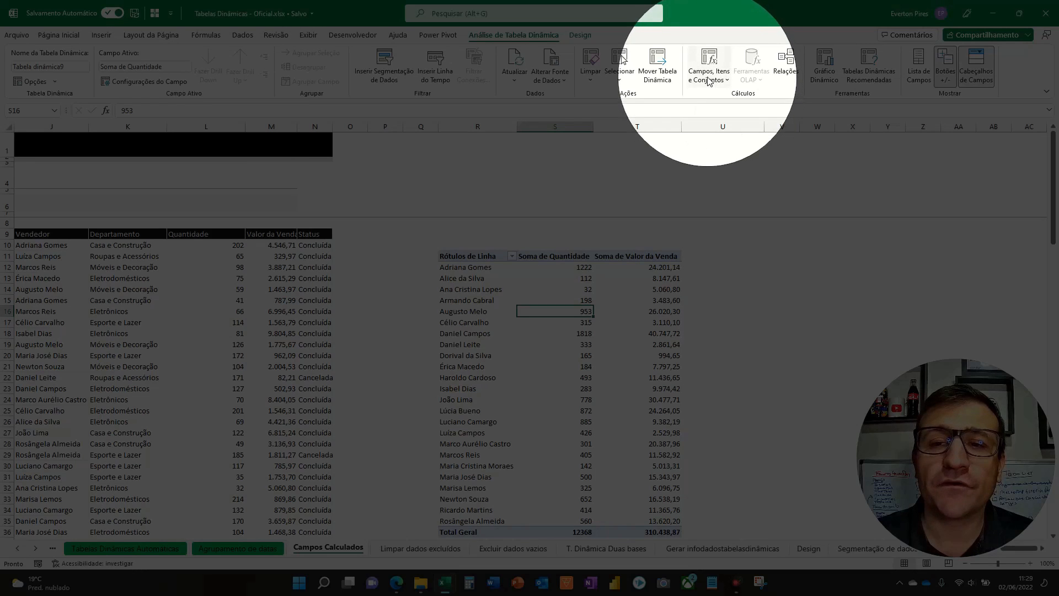
click(709, 80)
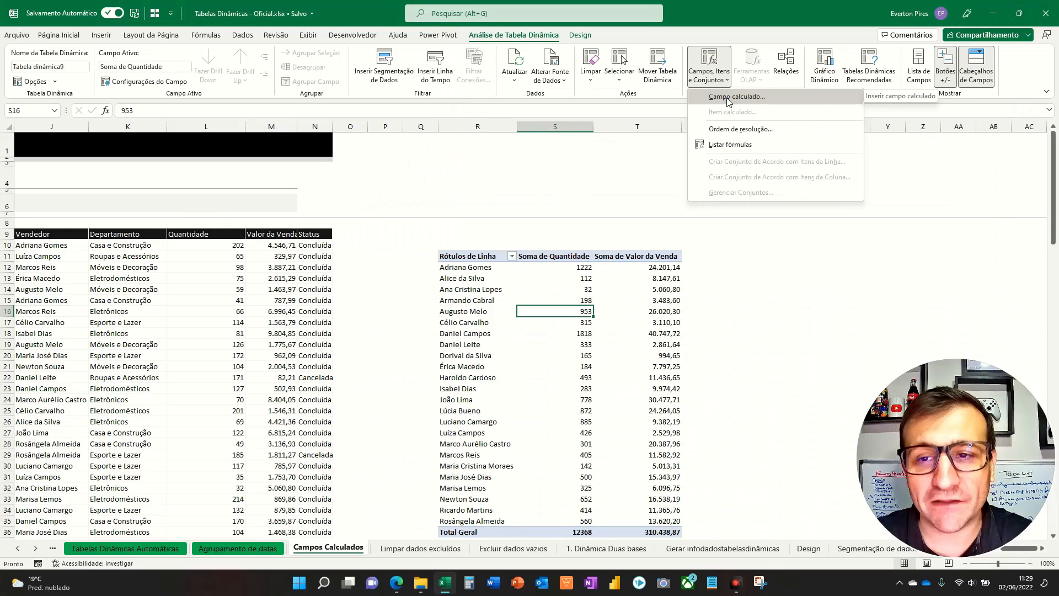
click(727, 99)
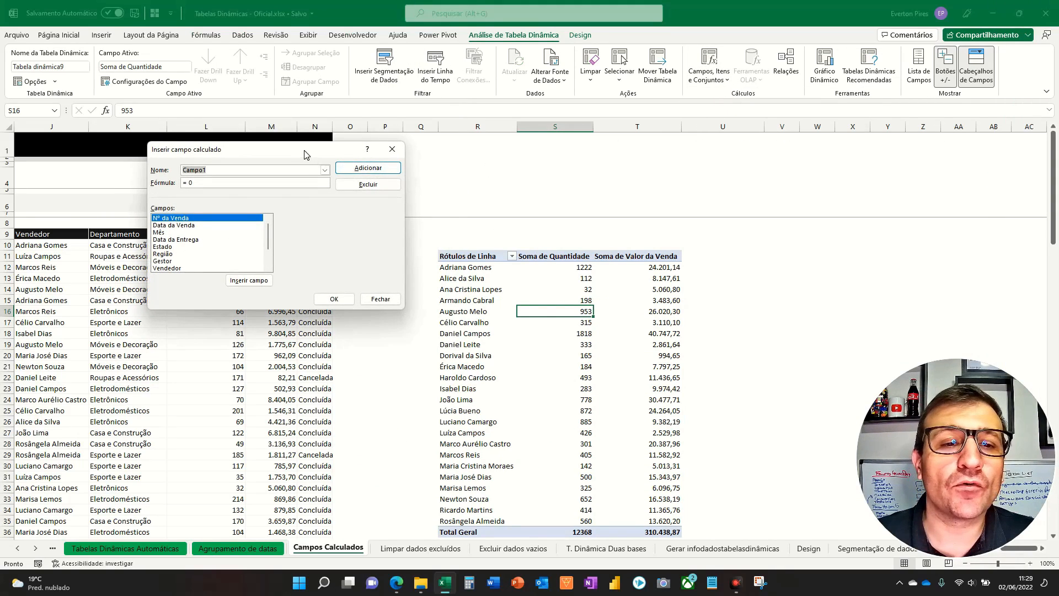
drag(308, 156, 441, 156)
- Name the new calculated field Ticket venda
key(F5)
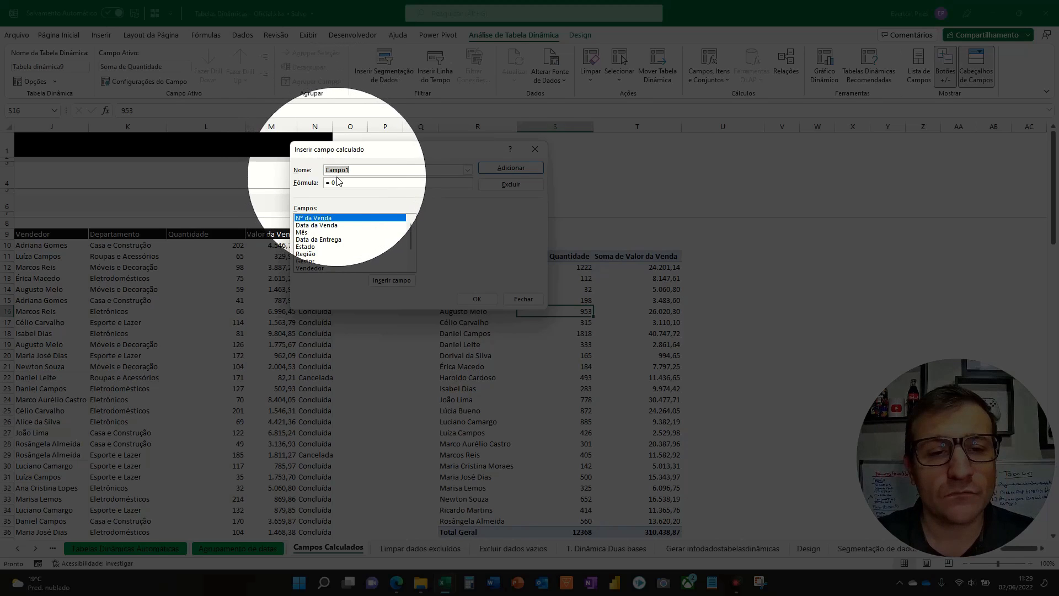
key(F5)
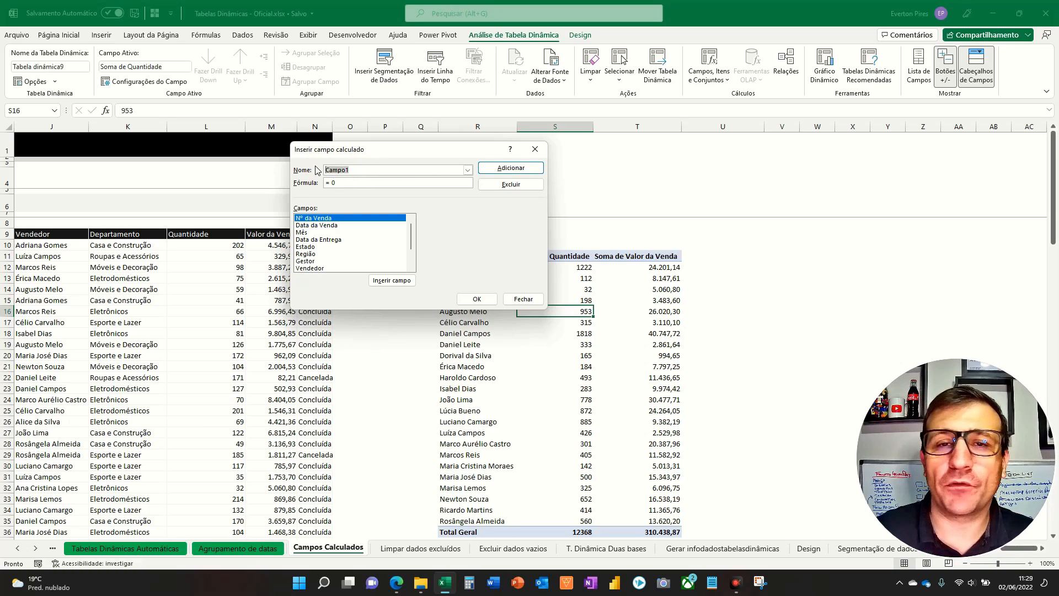
text(Ticket venda)
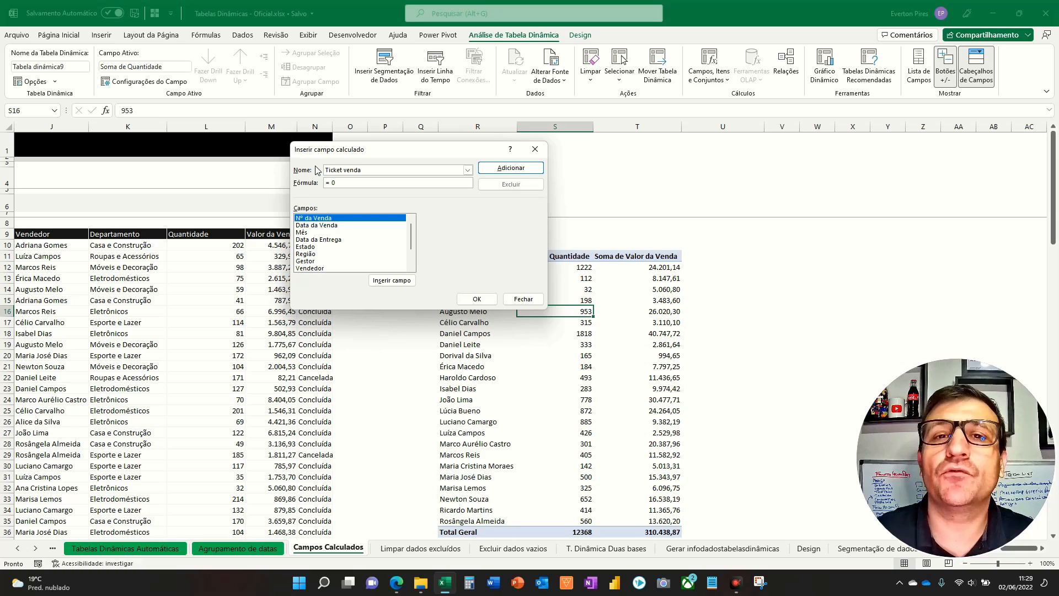
- Replace the default formula of the calculated field with the Valor da Venda field followed by a division sign, keeping the pivot table uncovered
click(349, 185)
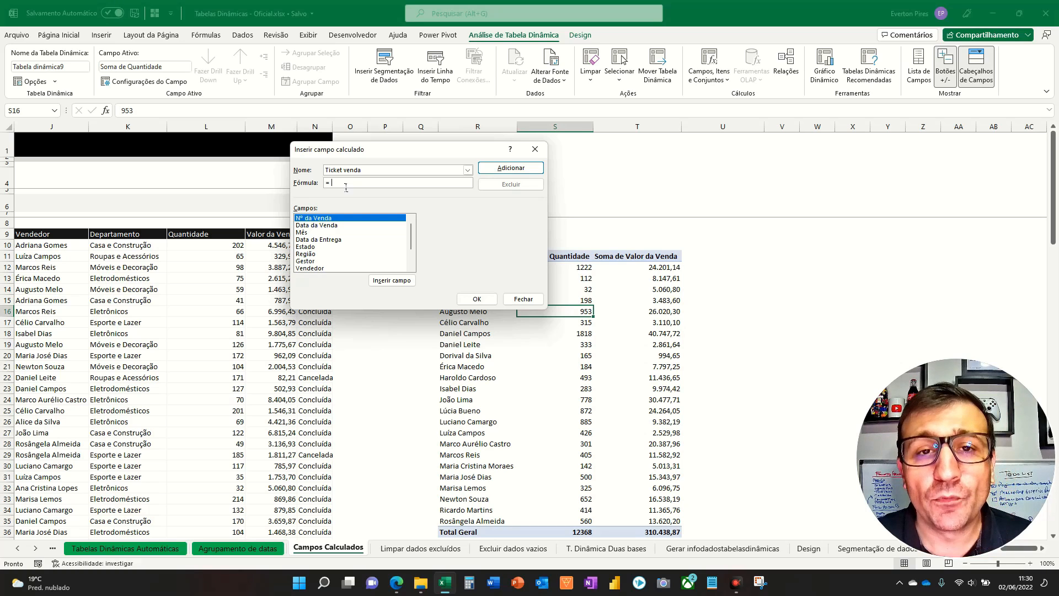
key(F5)
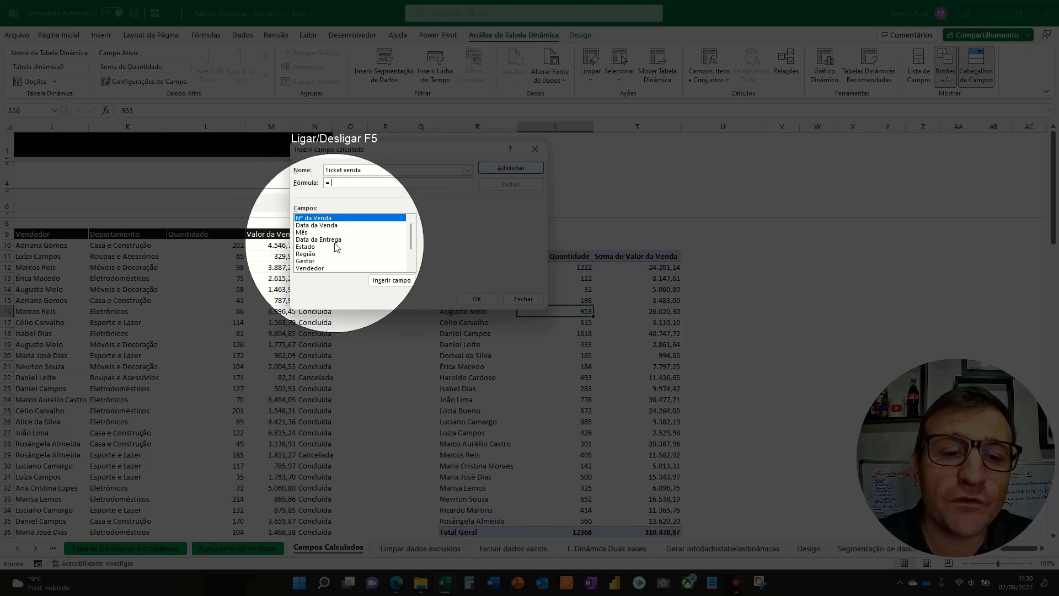
key(F5)
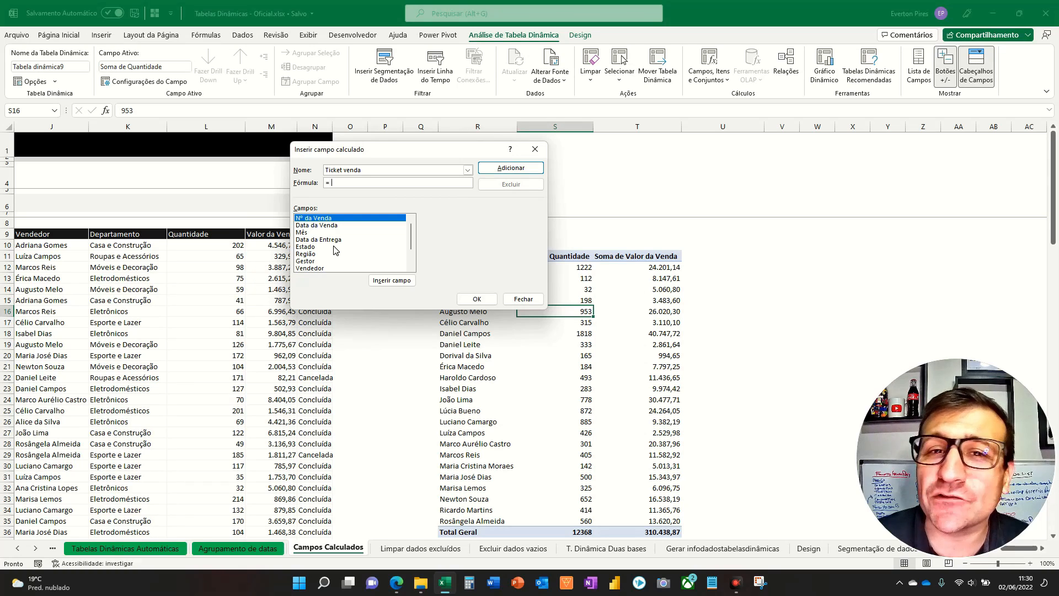
drag(400, 149, 283, 141)
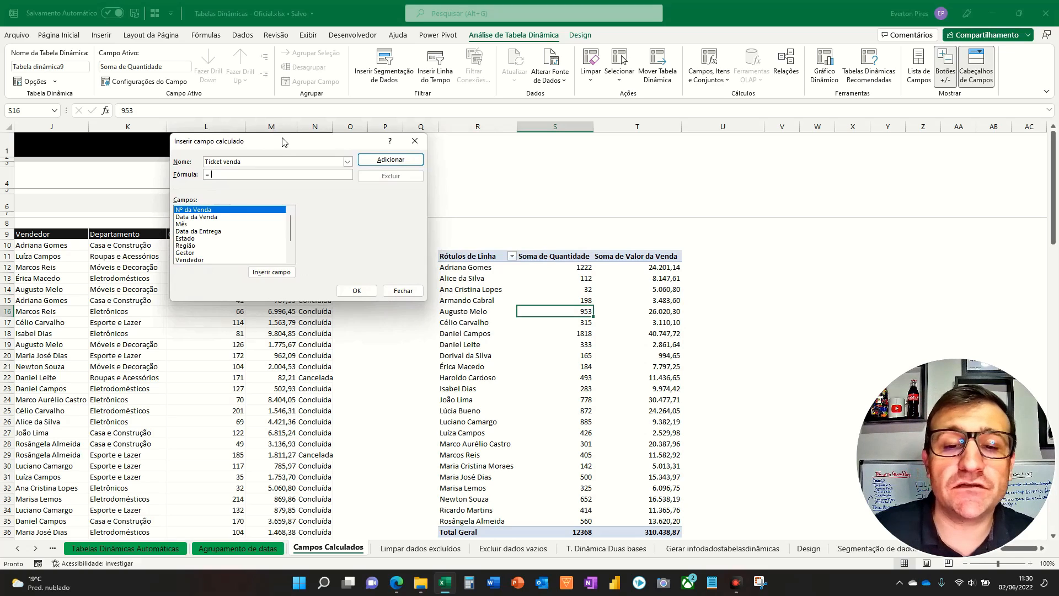
scroll(213, 226, down, 2)
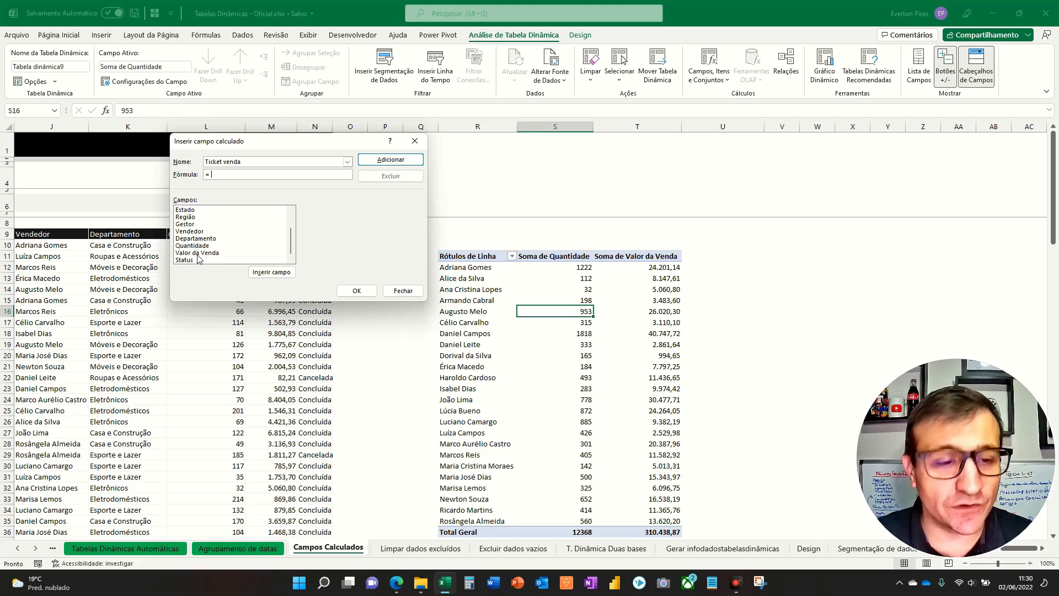
key(F5)
double_click(199, 253)
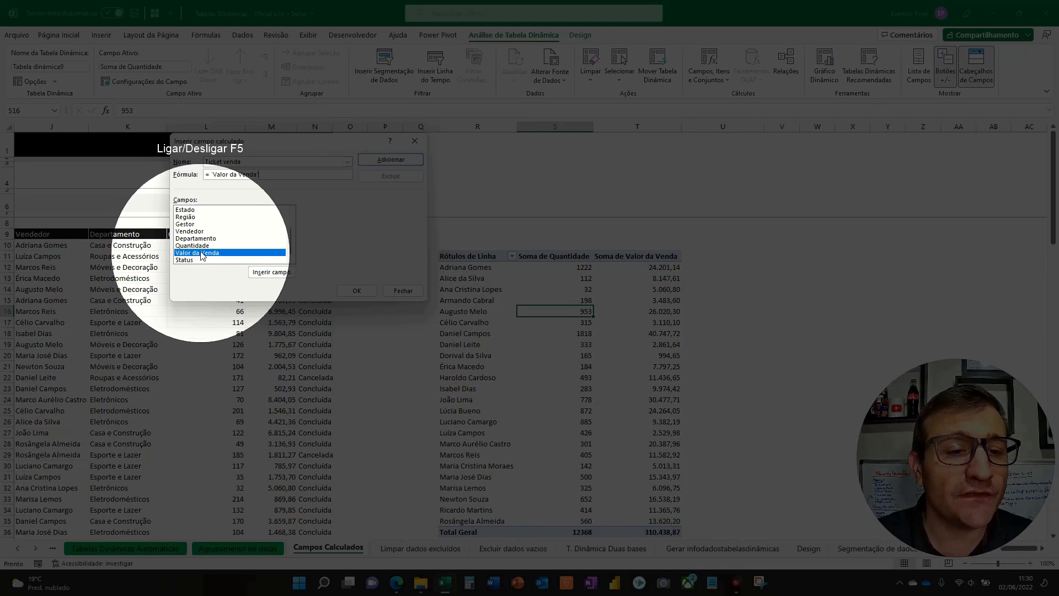
key(F5)
drag(399, 229, 260, 177)
key(Escape)
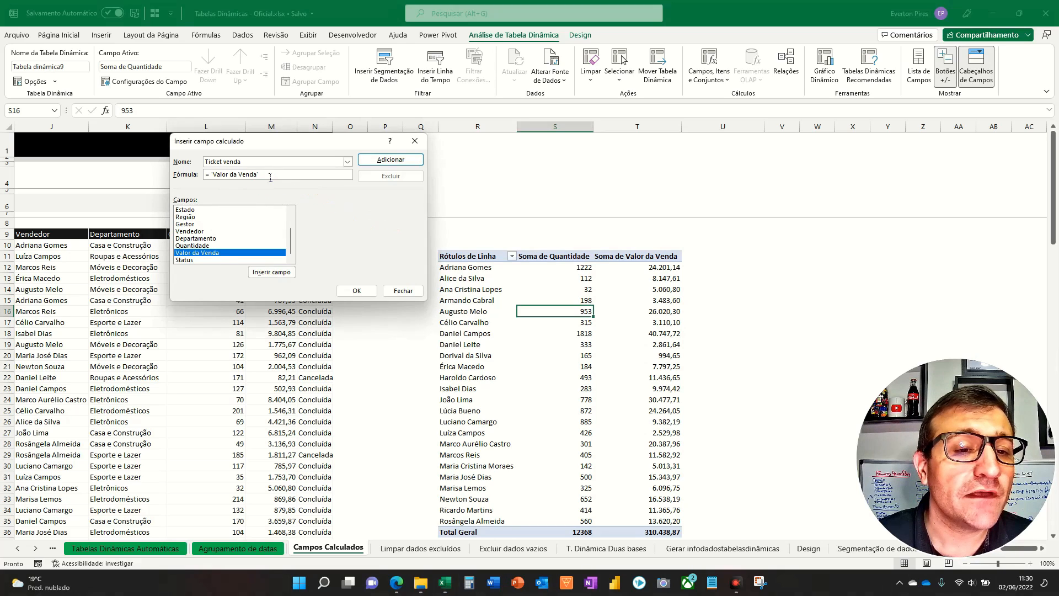
click(270, 178)
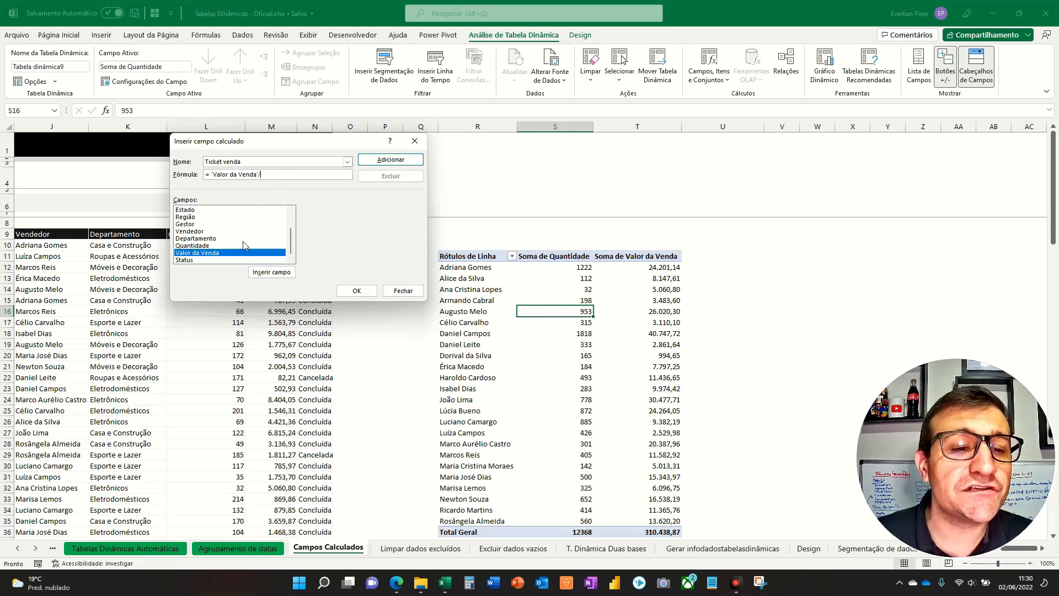
- Complete the Ticket venda calculated field with the formula = 'Valor da Venda'/Quantidade and add it to the pivot table
click(199, 246)
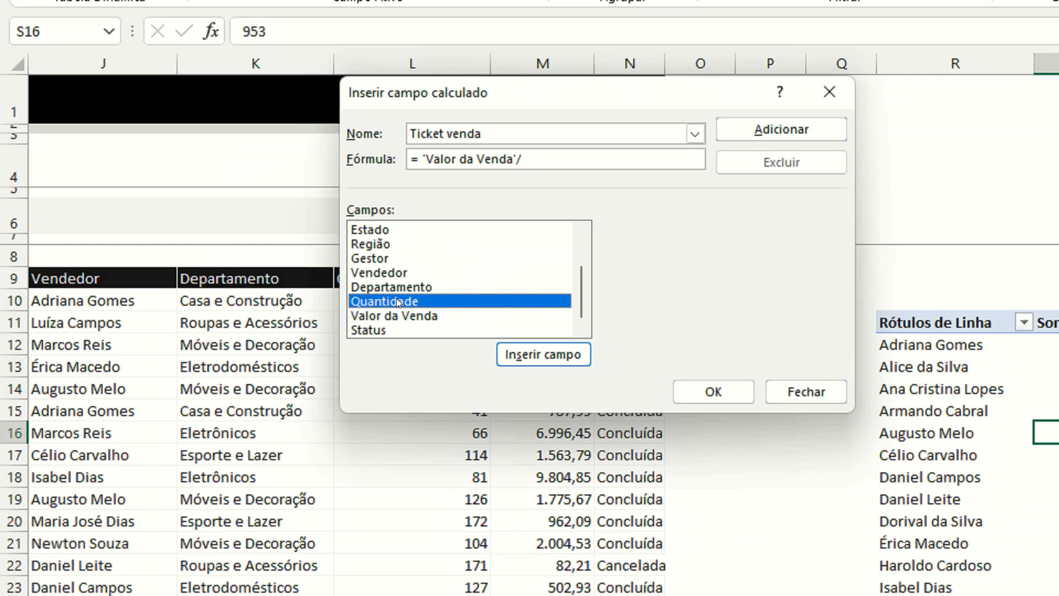
double_click(200, 246)
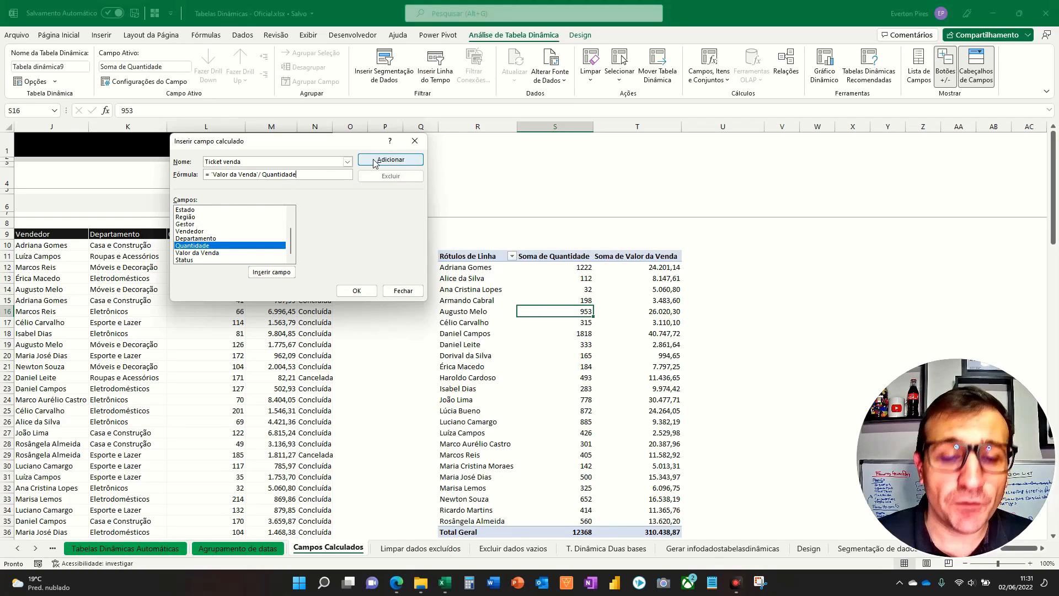
key(F5)
key(F5)
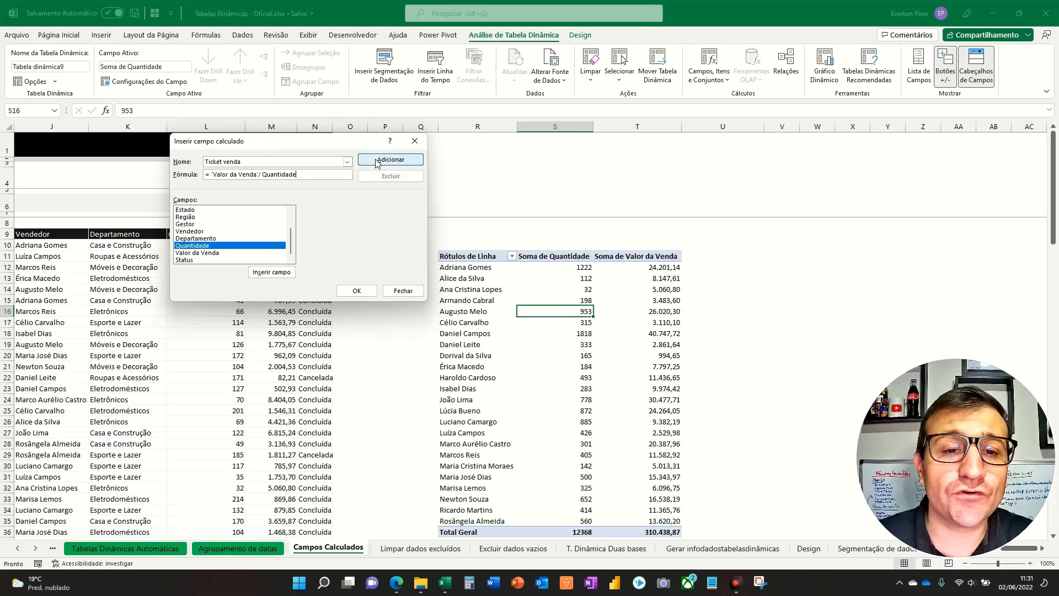
click(377, 161)
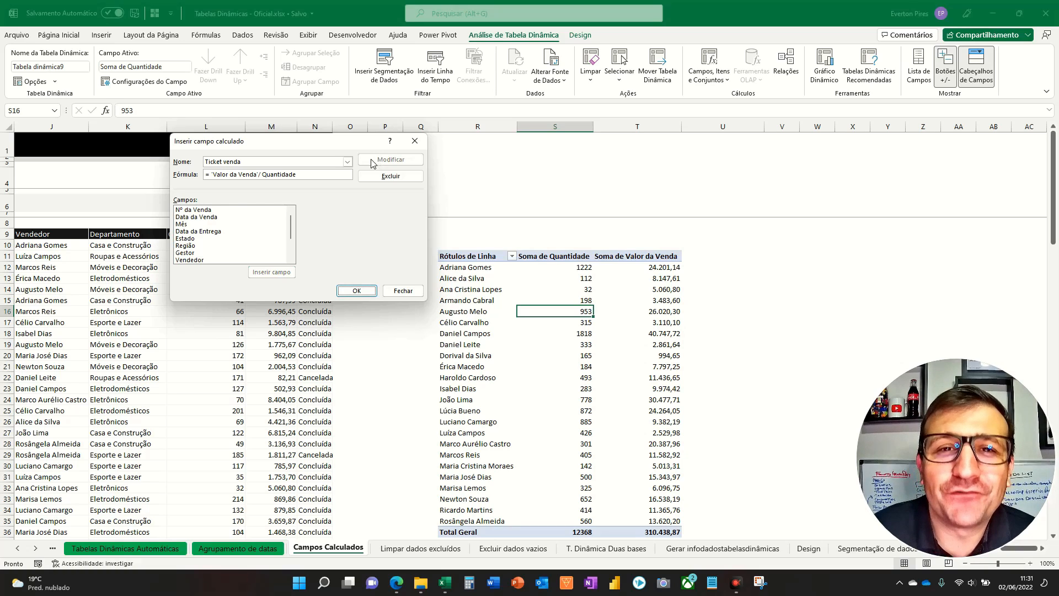
scroll(255, 237, down, 2)
scroll(234, 259, down, 3)
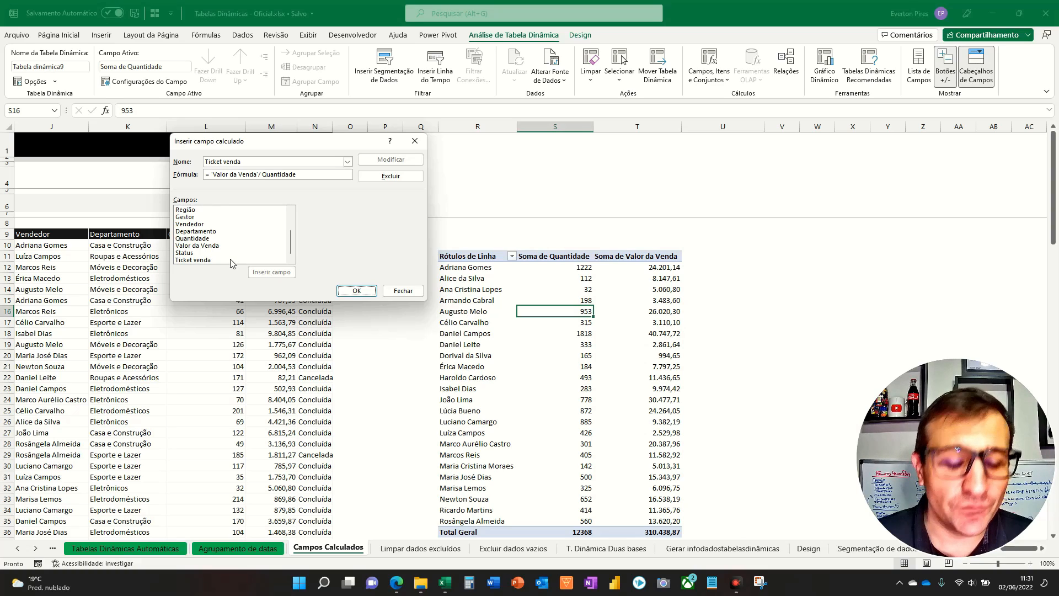
drag(273, 234, 220, 259)
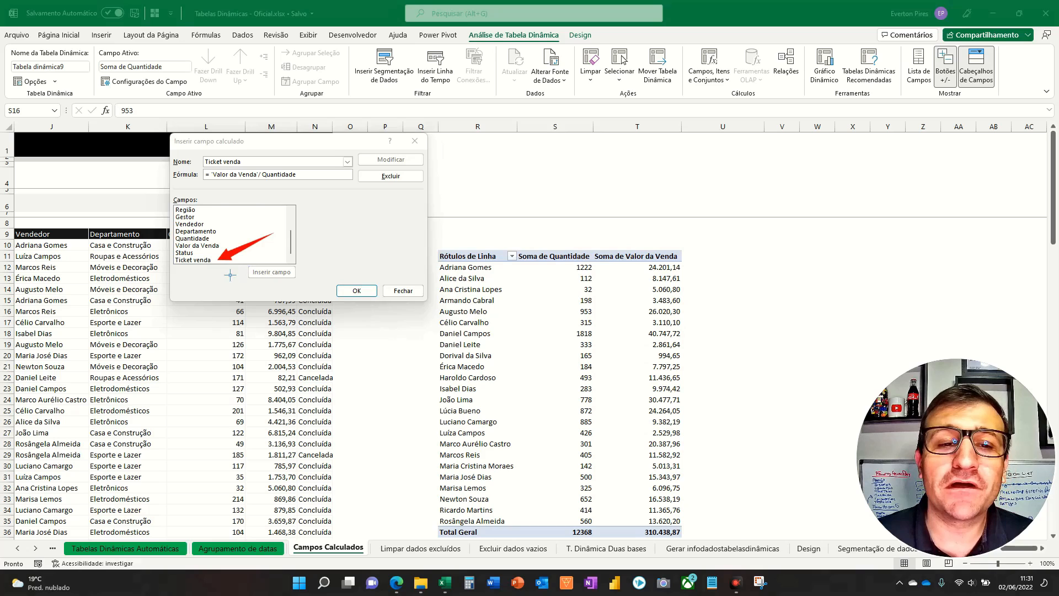
click(352, 291)
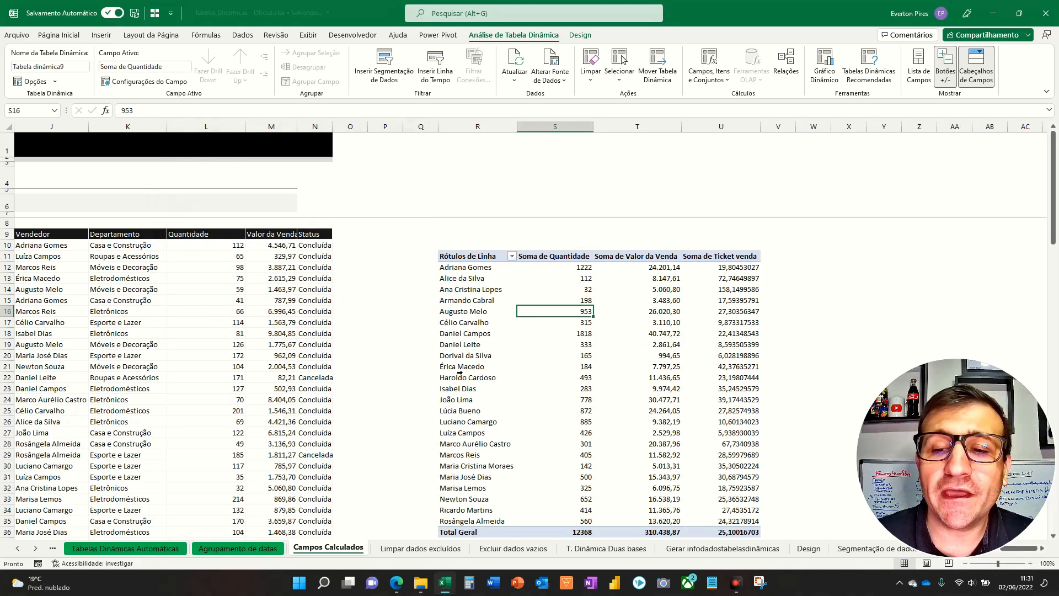
- Format the Soma de Ticket venda values, including the grand total, as numbers with two decimal places
drag(725, 268, 736, 534)
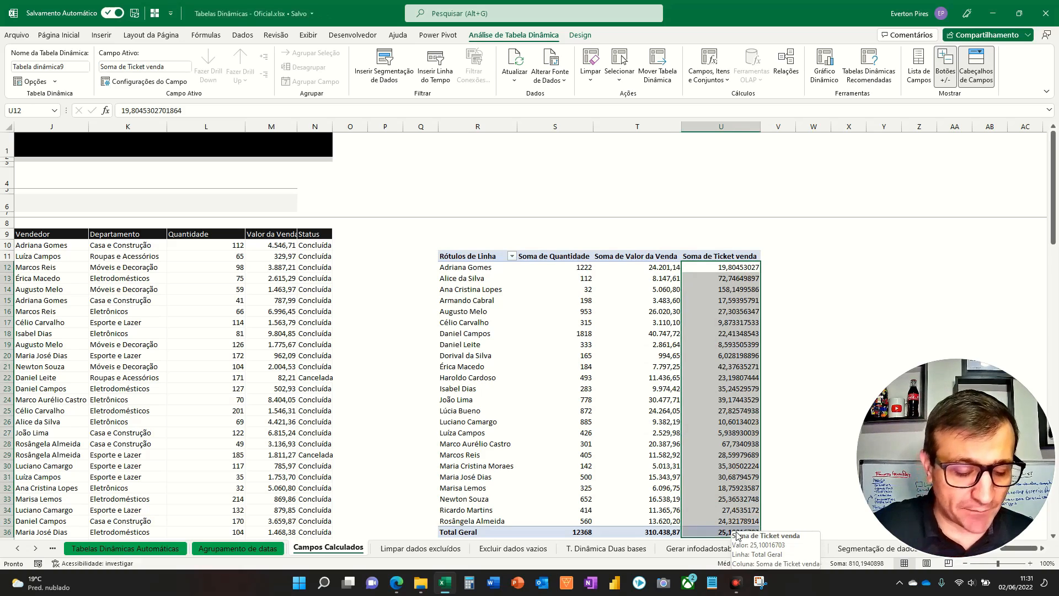
key(ctrl+shift+1)
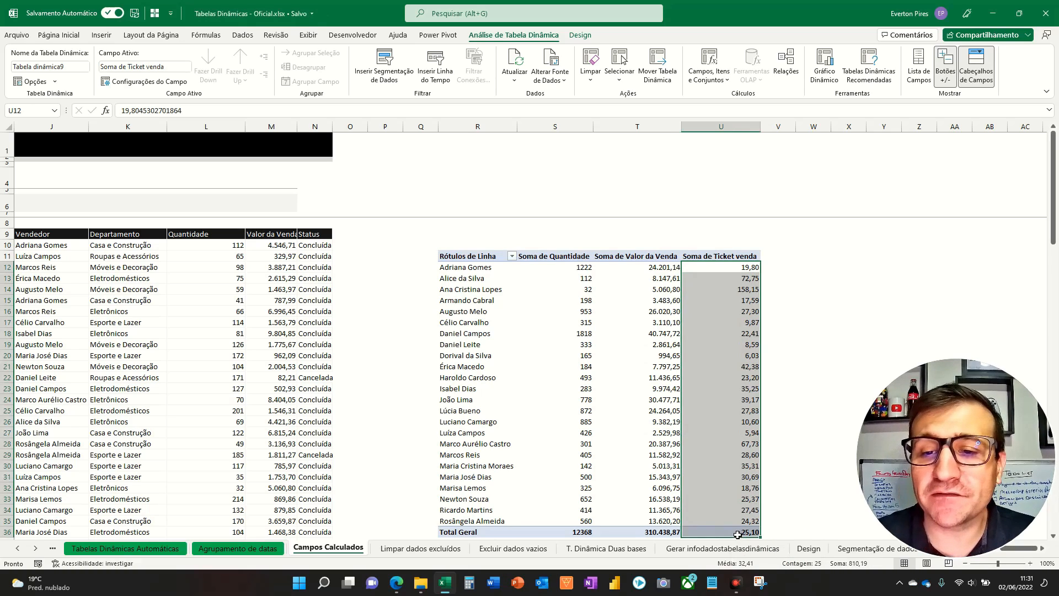
click(740, 271)
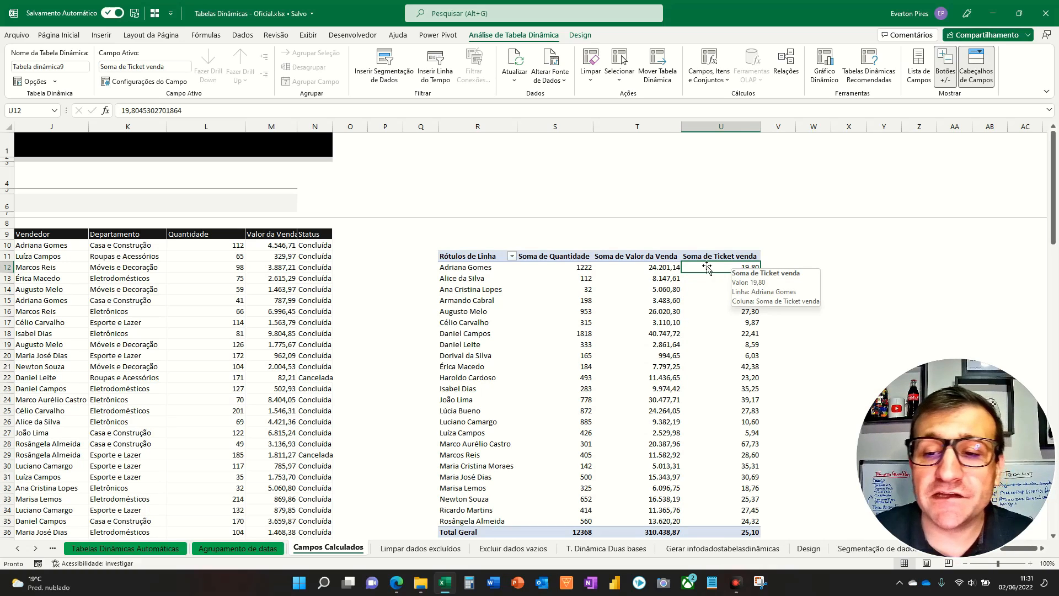
key(F5)
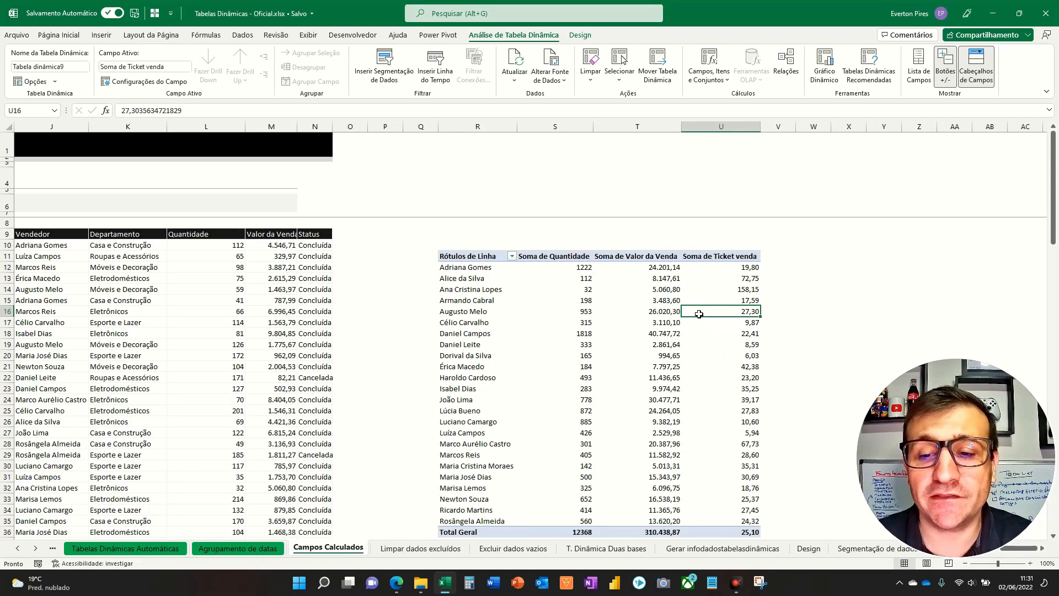
- Show the pivot table's field list to examine the Ticket venda calculated field, and close the list
right_click(696, 312)
click(739, 519)
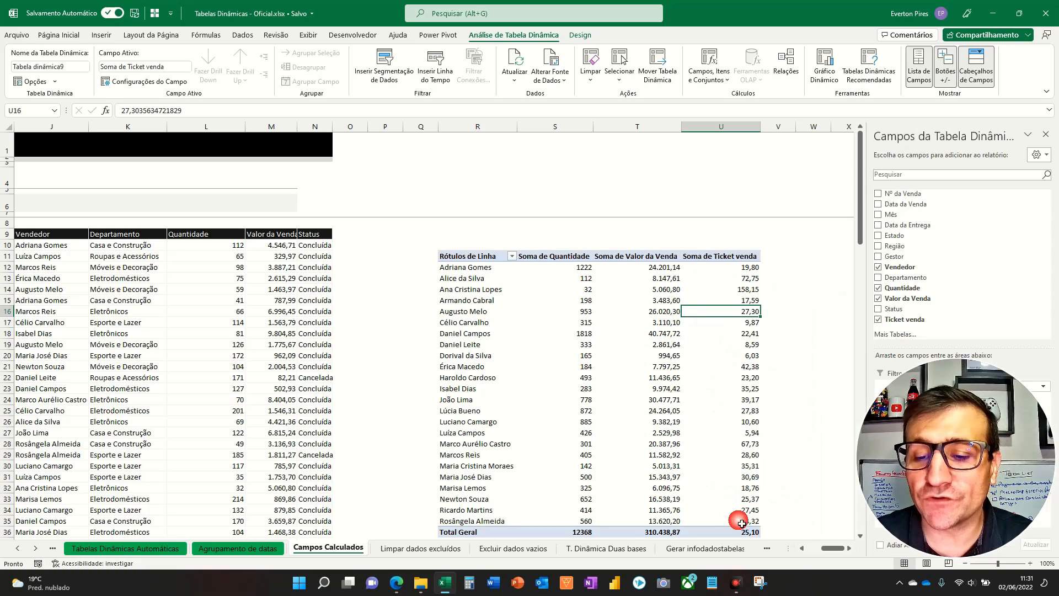
drag(992, 487, 775, 481)
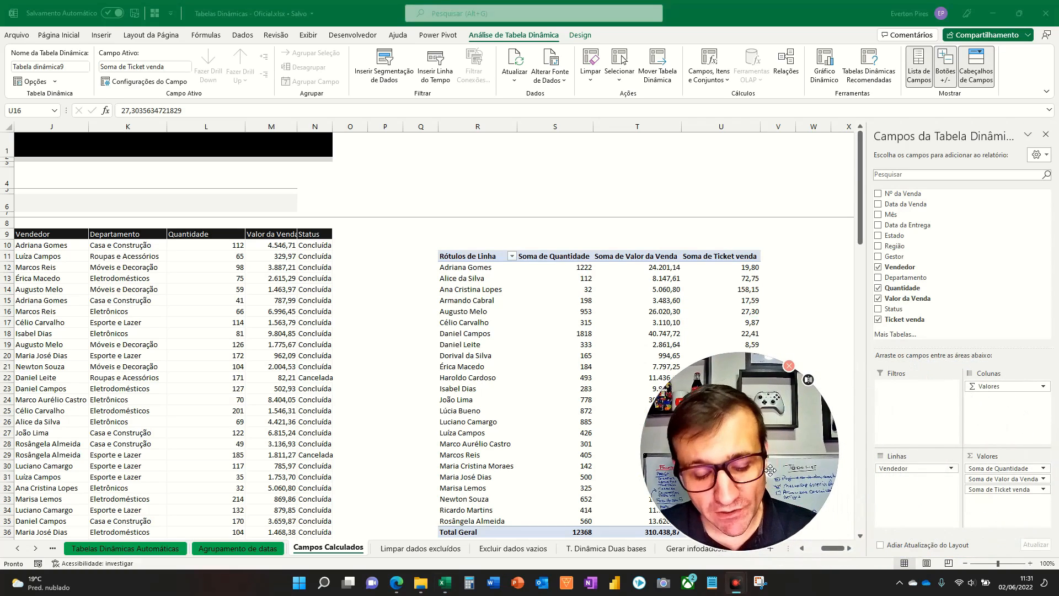
drag(848, 301, 950, 333)
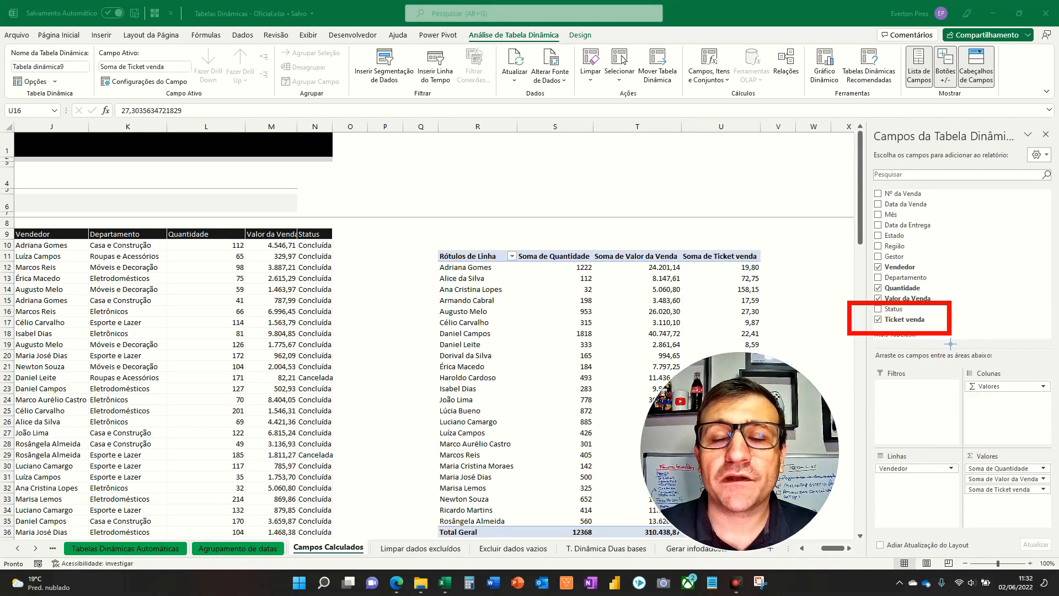
key(Escape)
click(1045, 134)
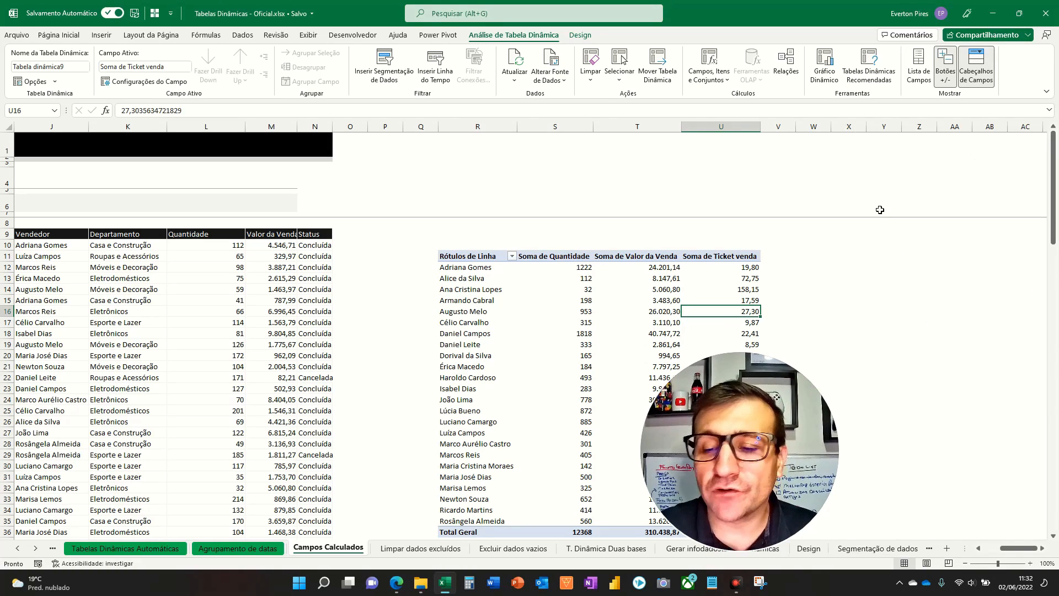
drag(771, 483, 985, 484)
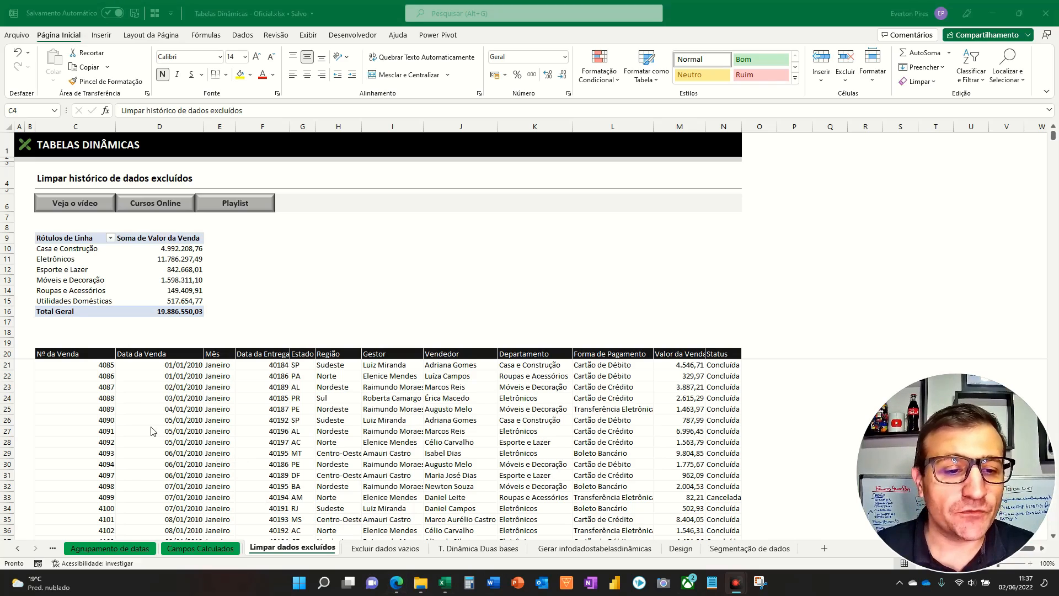
key(F5)
key(F5)
key(F5)
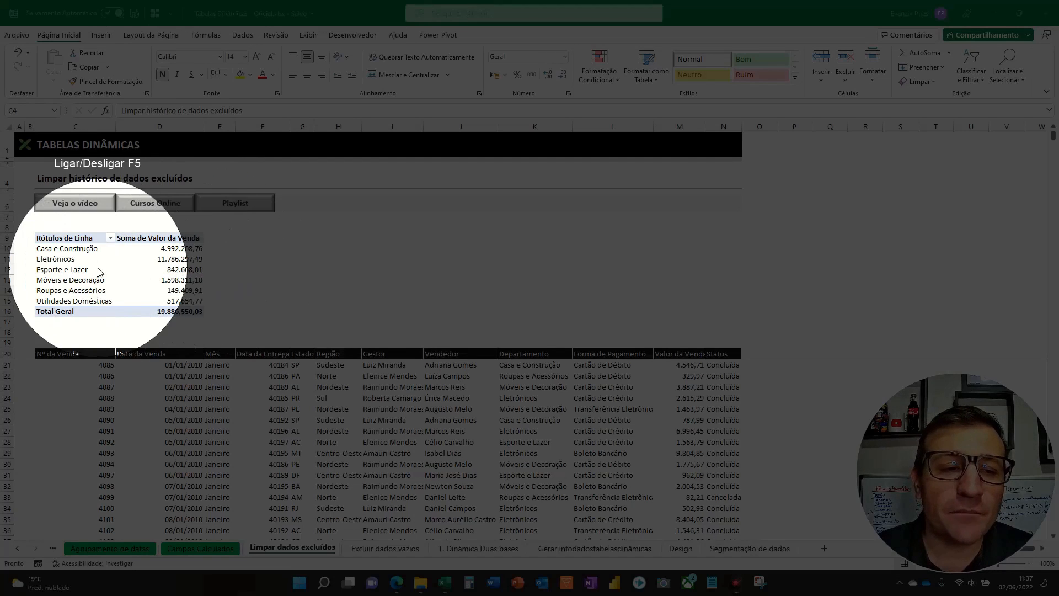
key(F5)
key(F5)
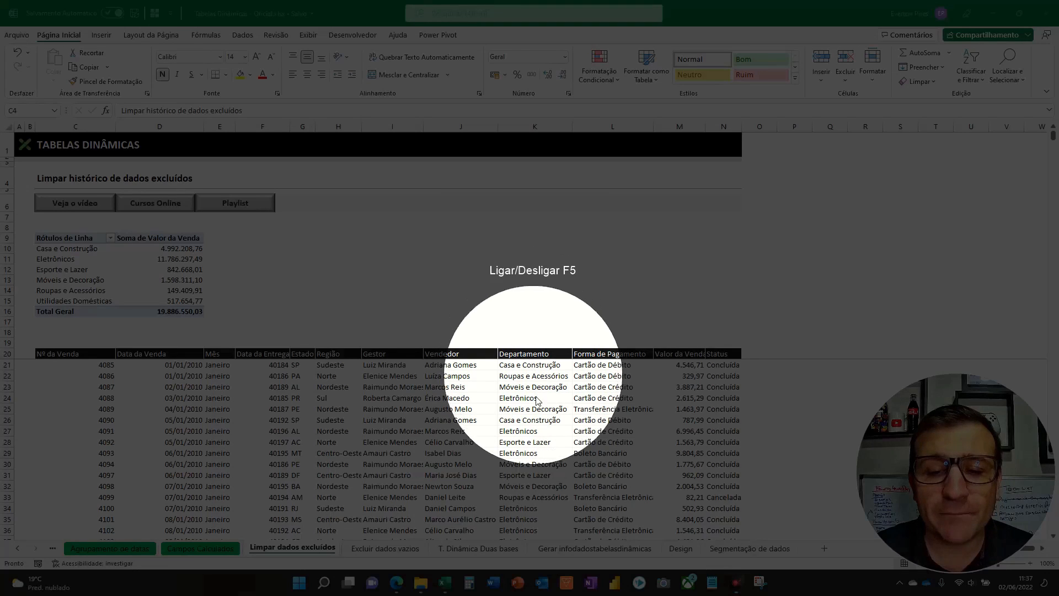
key(F5)
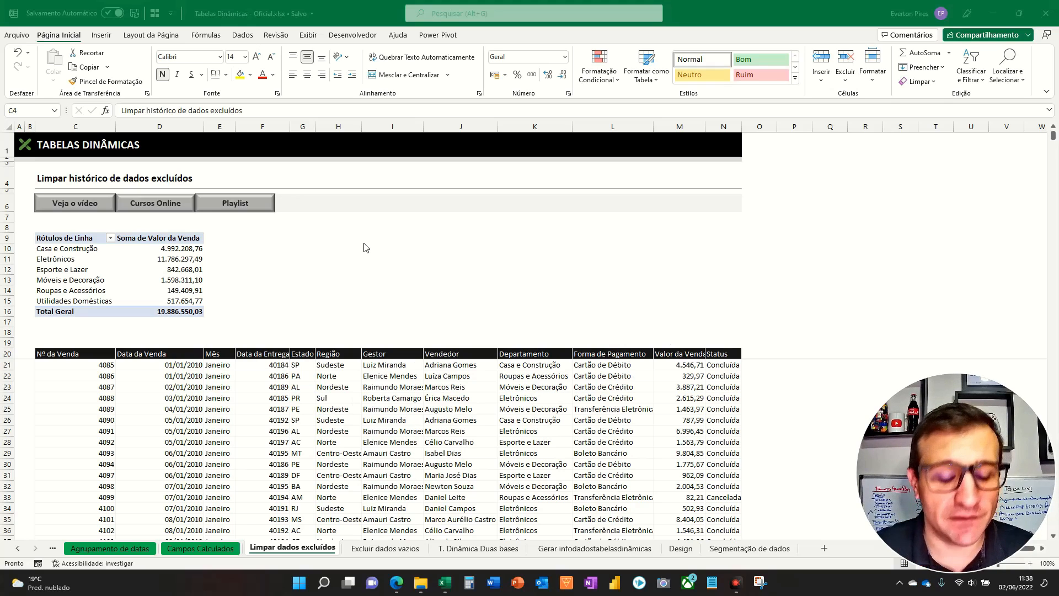
drag(369, 279, 211, 299)
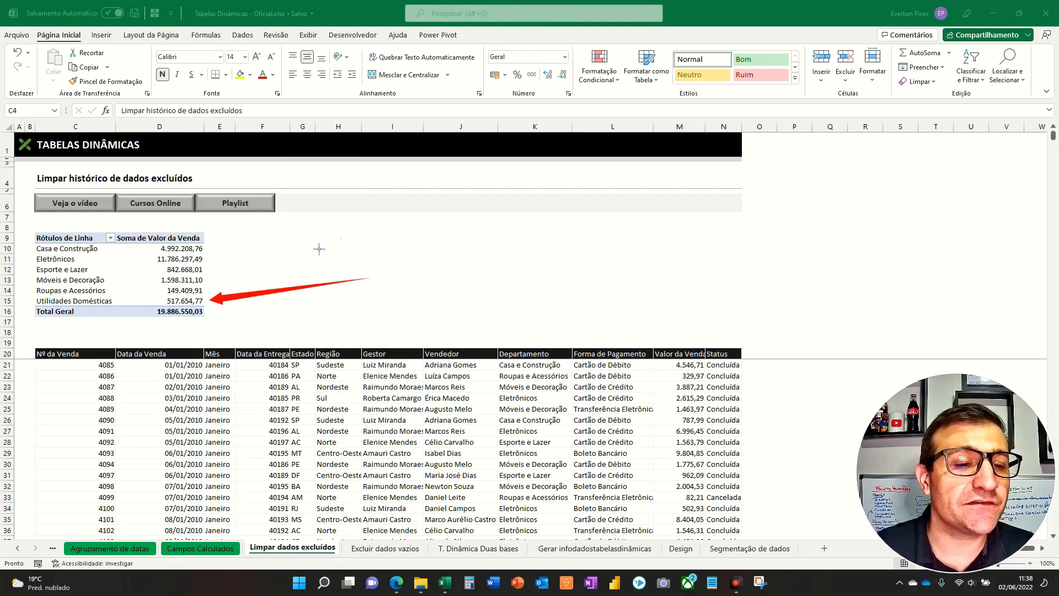
drag(361, 227, 205, 259)
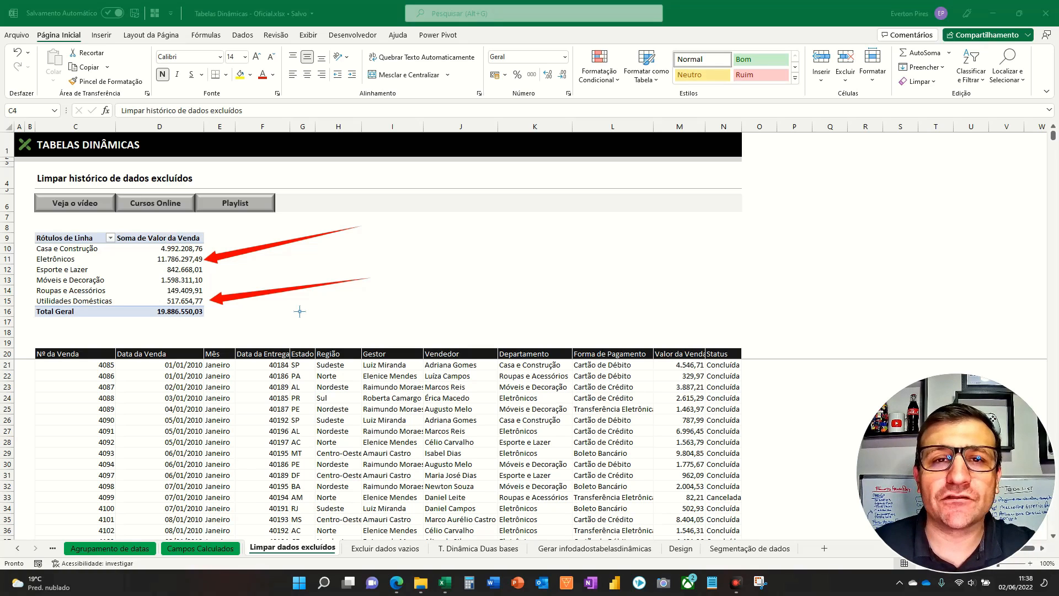
key(Escape)
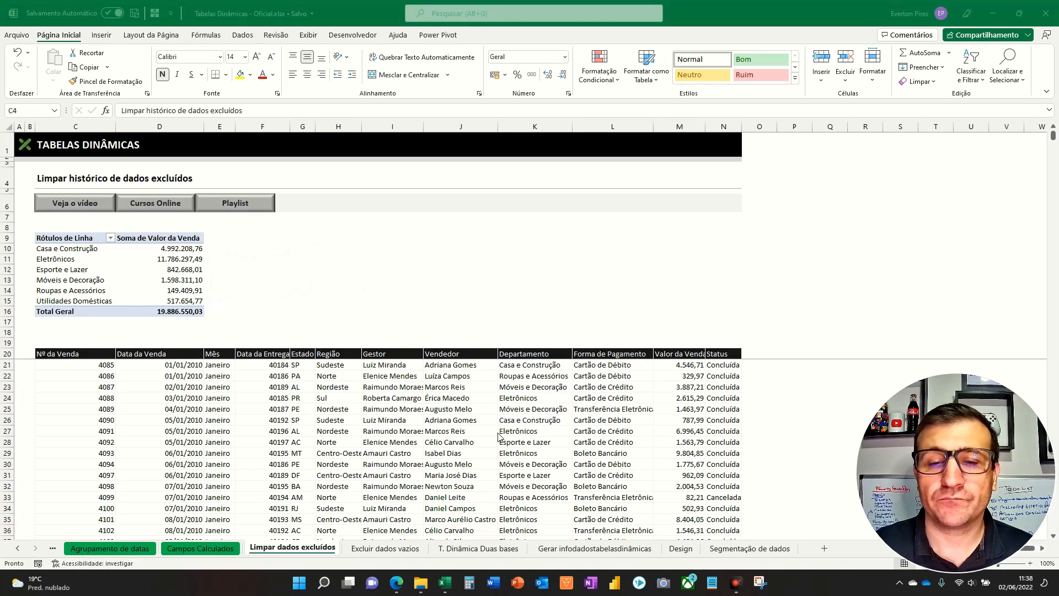
- Copy the text "Utilidades Domésticas" from cell K71 in the Departamento column, leaving the cell's content as it is
scroll(513, 436, down, 5)
scroll(516, 430, down, 9)
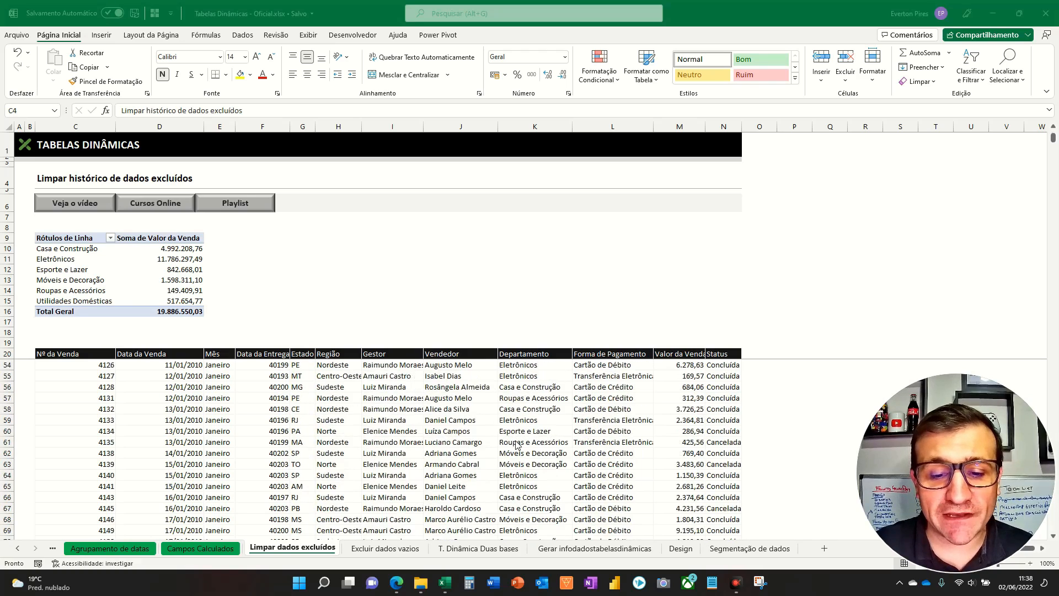
click(528, 452)
click(528, 452)
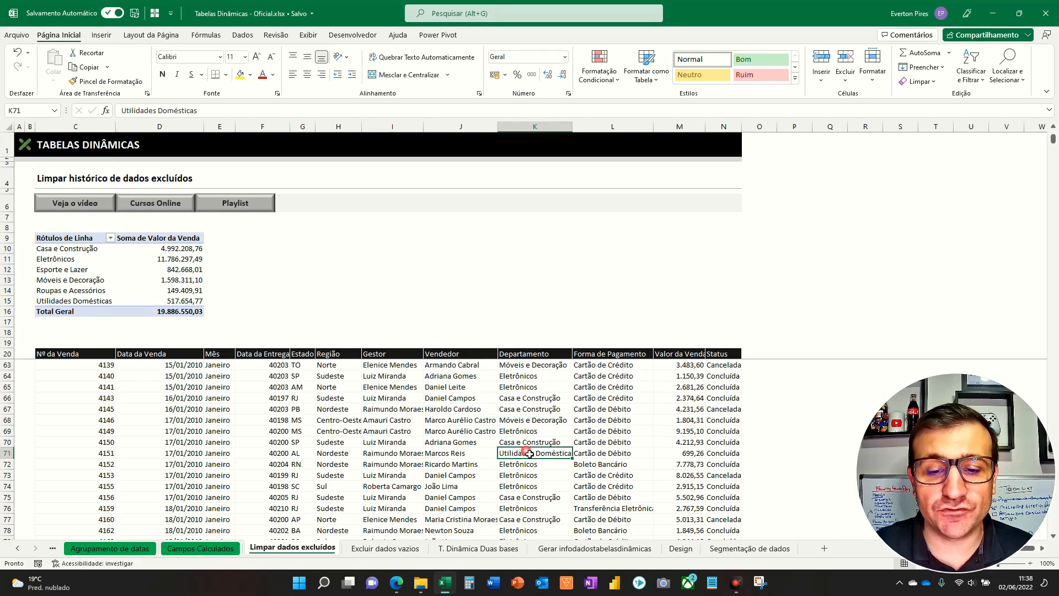
click(181, 110)
drag(181, 115, 113, 105)
key(ctrl+c)
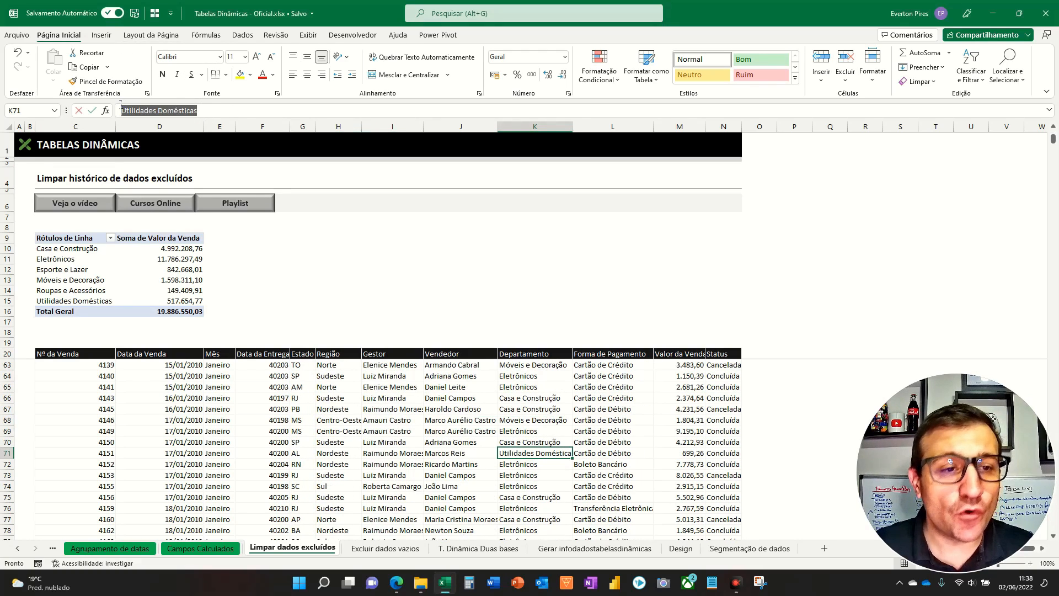
key(F5)
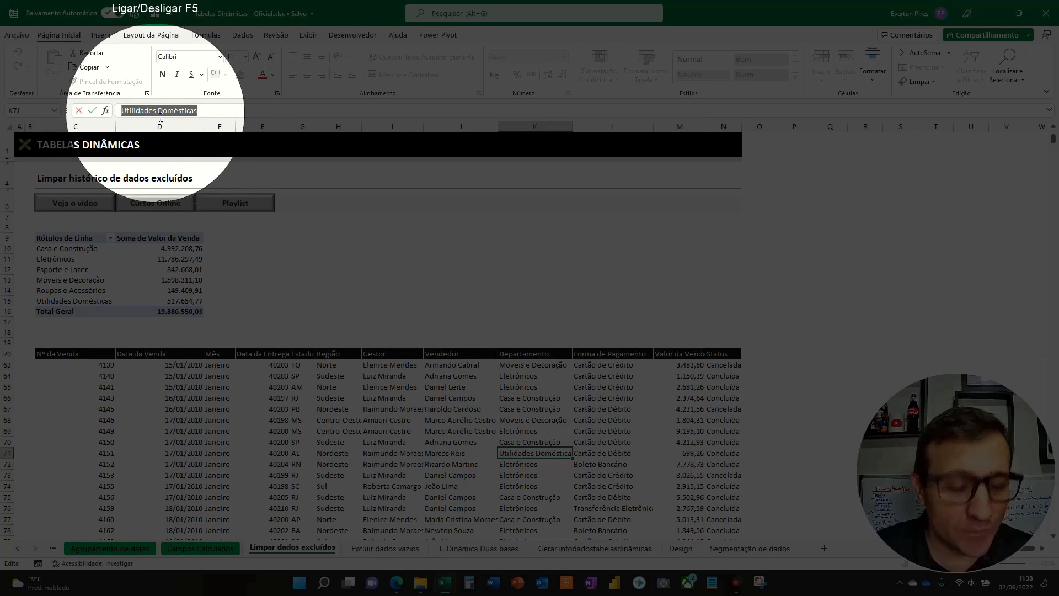
key(F5)
key(Escape)
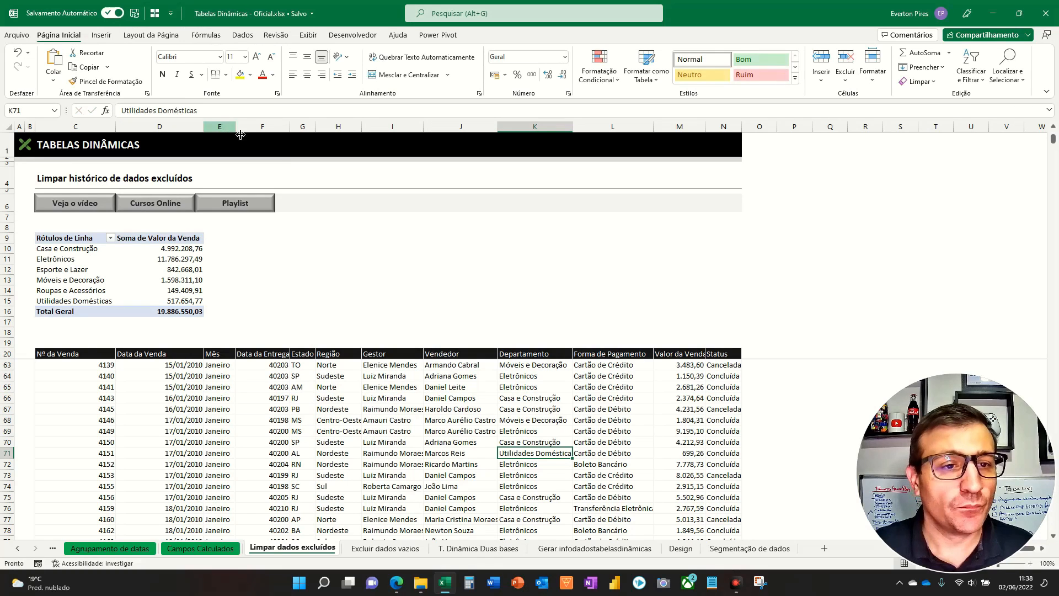
- Replace every "Utilidades Domésticas" with "Eletrônicos" in the Departamento column K
click(547, 133)
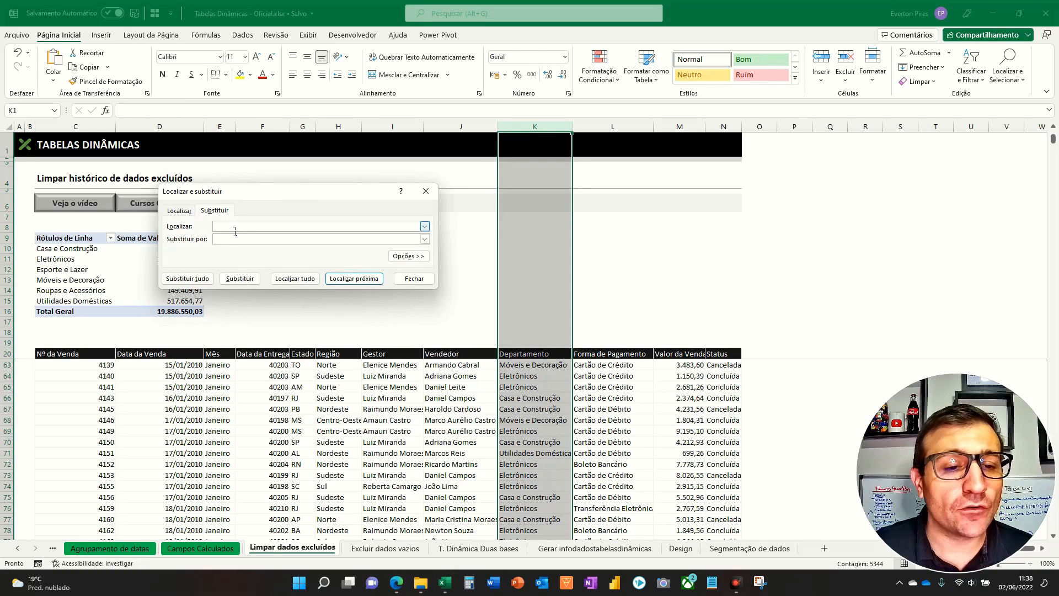
key(ctrl+v)
click(240, 239)
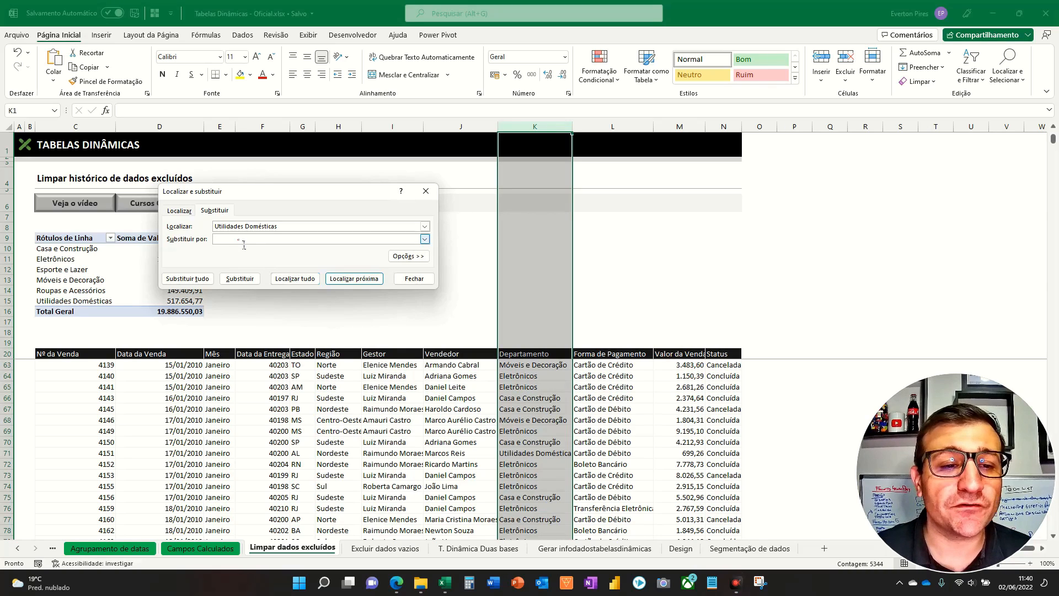
text(Eletrônicos)
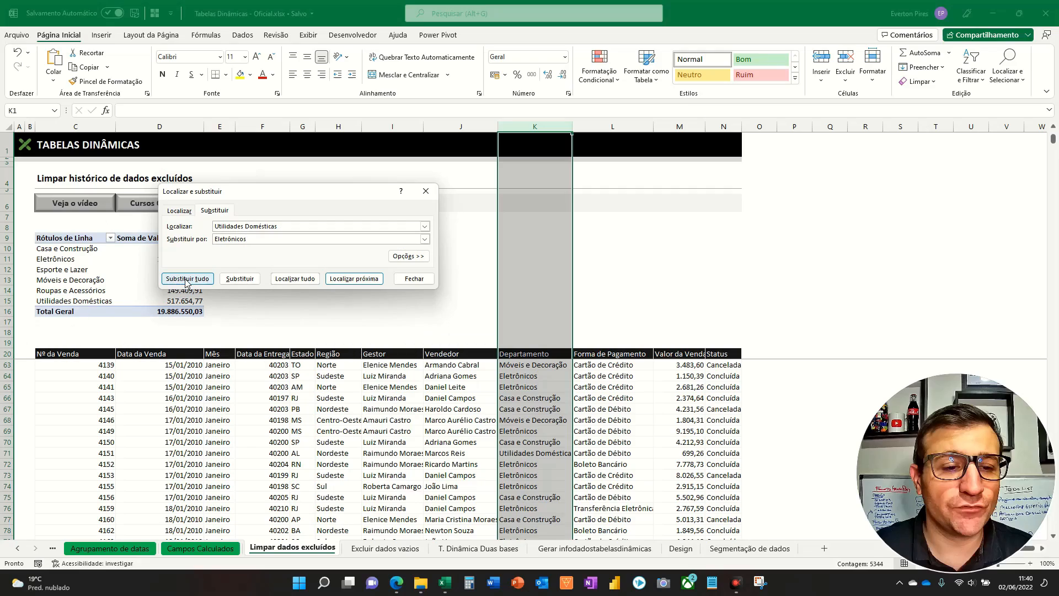
click(187, 278)
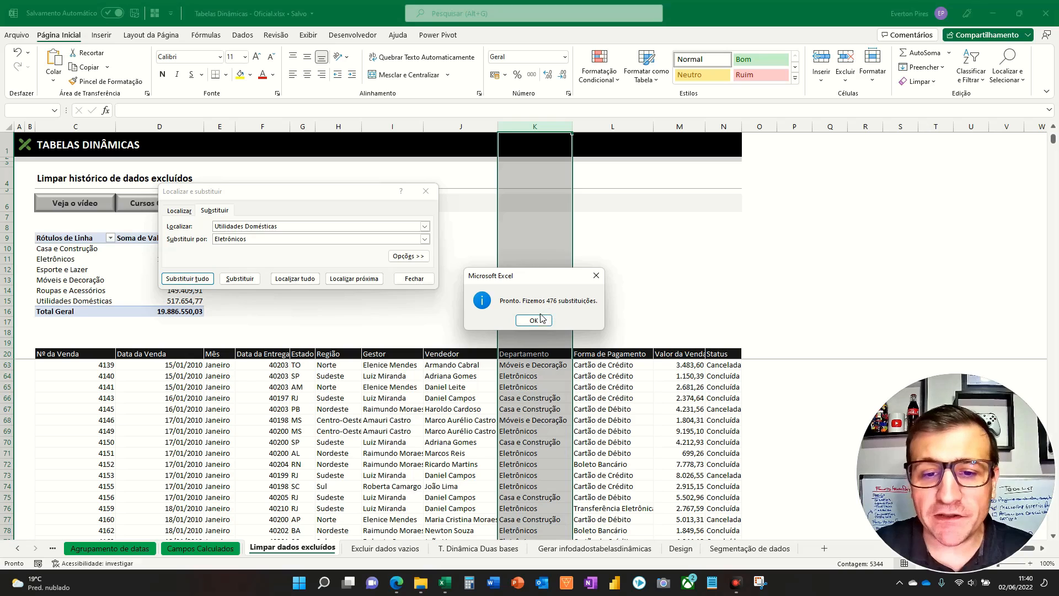
click(530, 321)
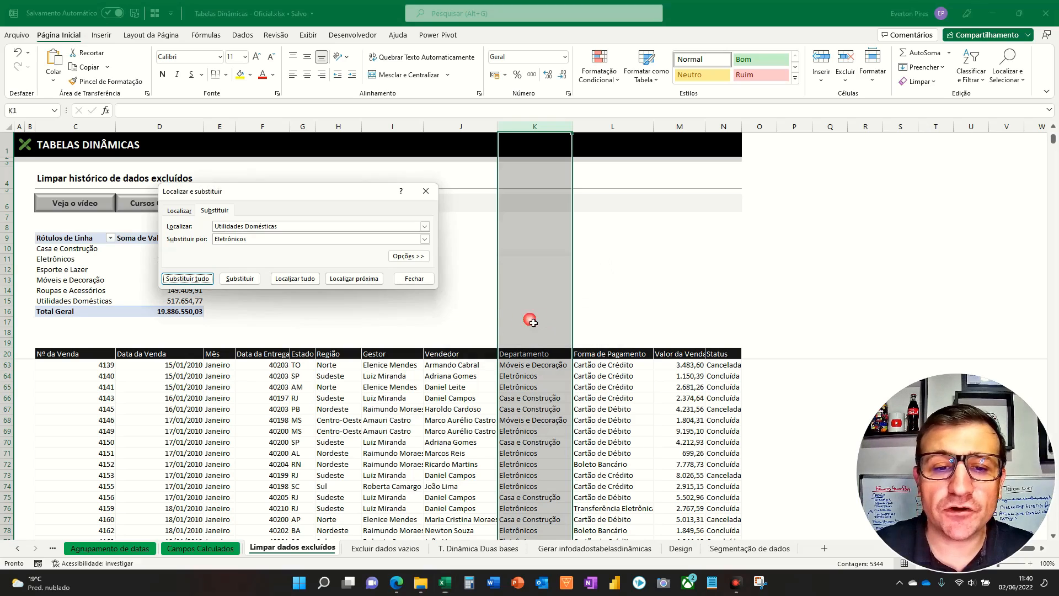
click(426, 283)
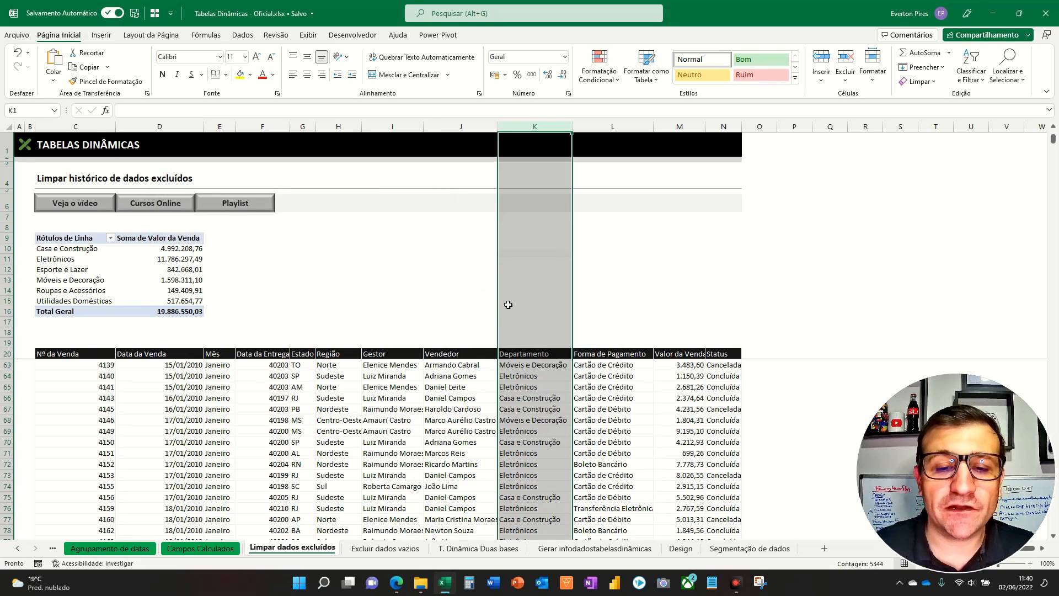
click(527, 398)
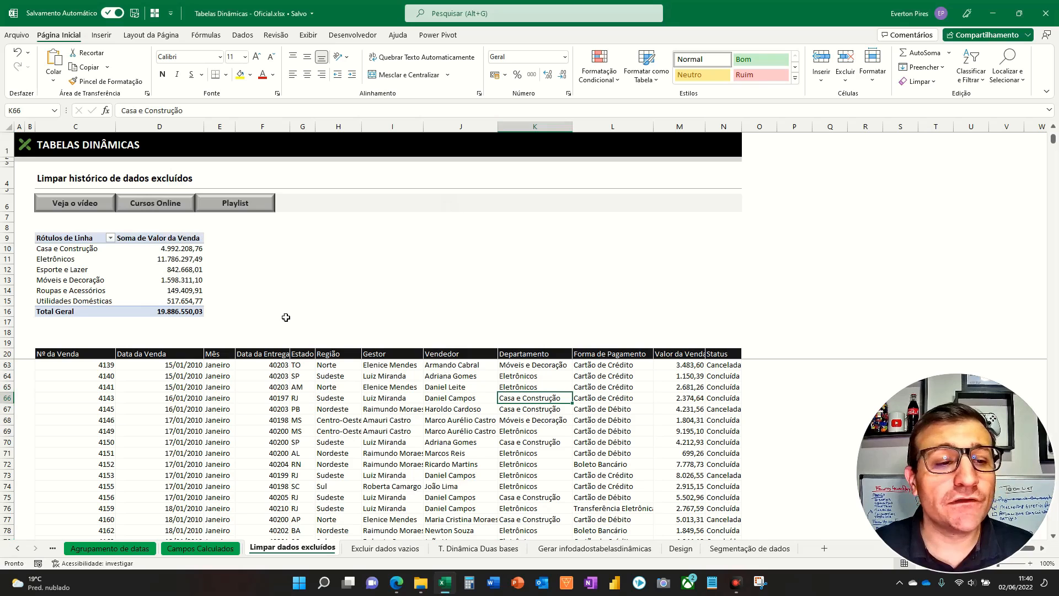
drag(366, 289, 219, 314)
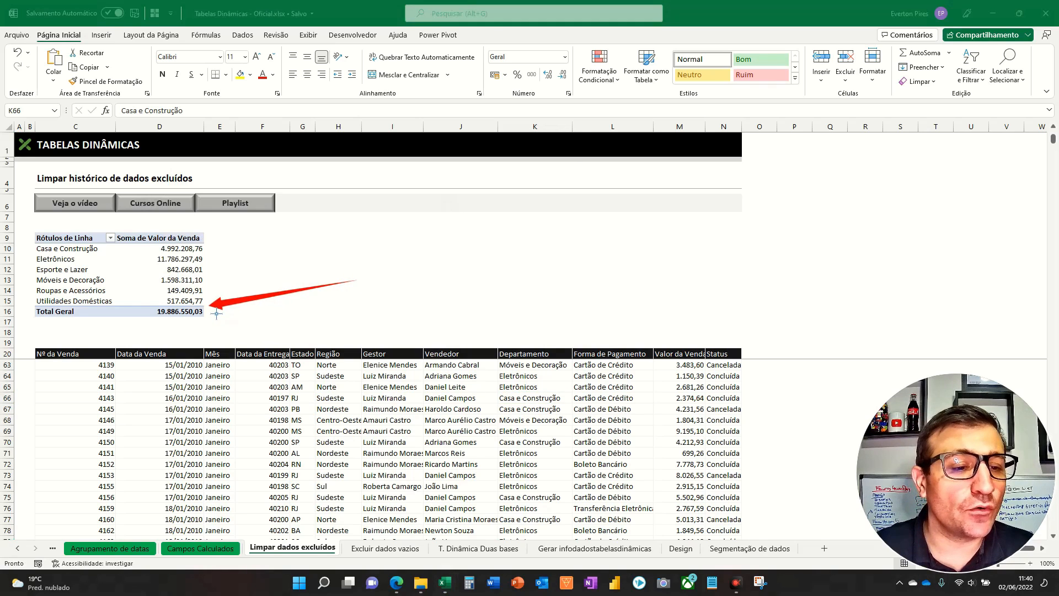
- Refresh the pivot table so it reflects the department replaced in the source data
key(Escape)
right_click(89, 270)
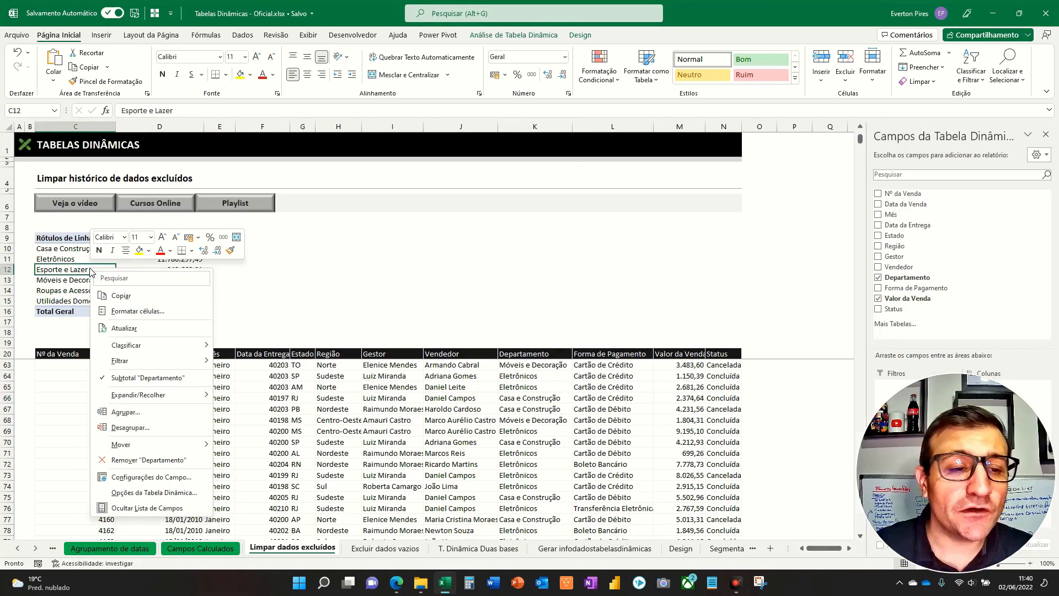
click(127, 329)
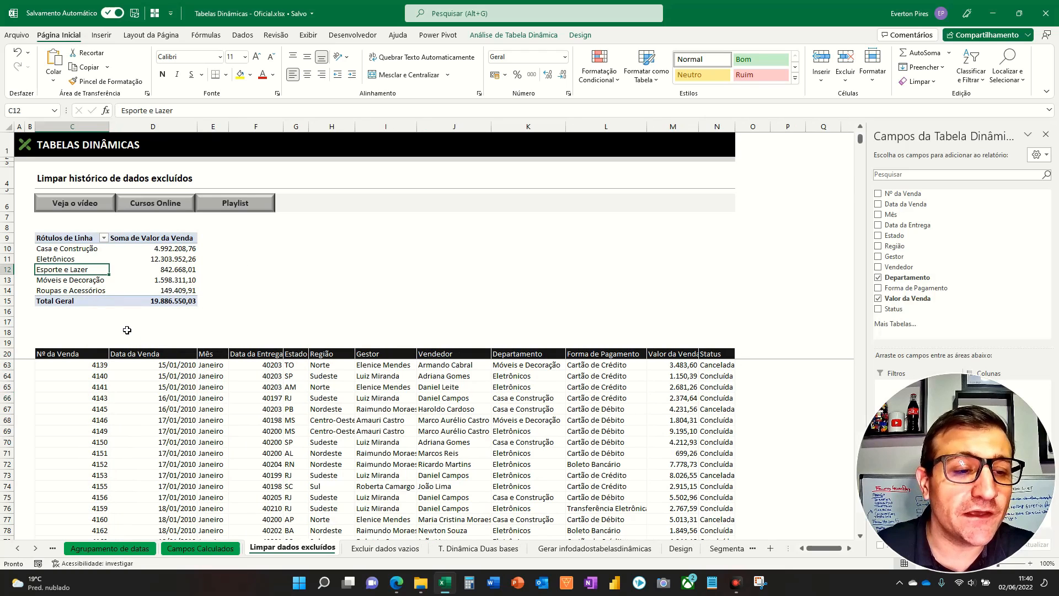
key(ctrl+2)
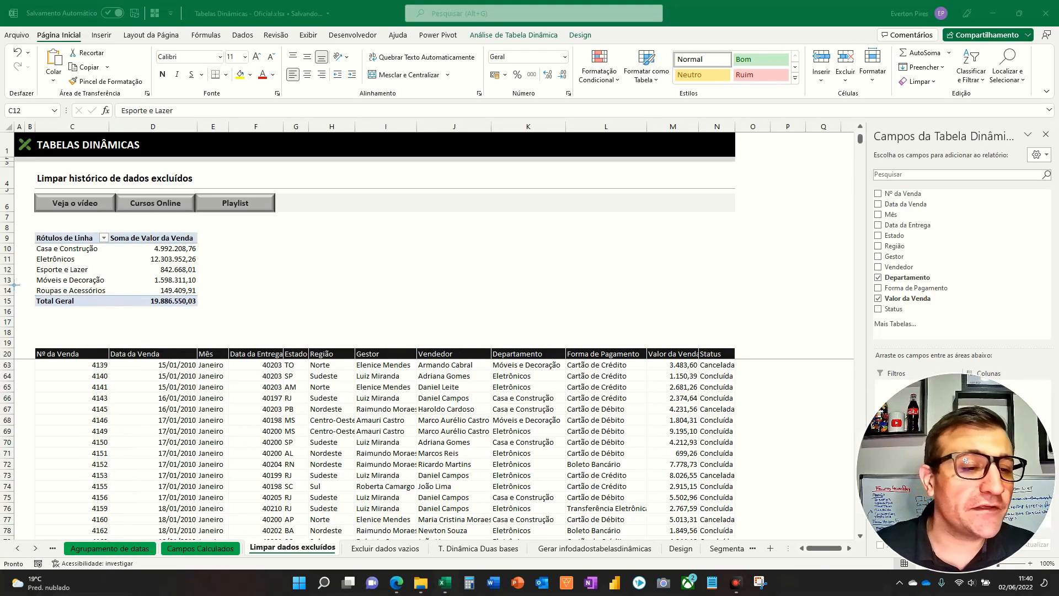
mouse_move(25, 279)
mouse_down()
mouse_move(129, 321)
mouse_move(221, 326)
mouse_up()
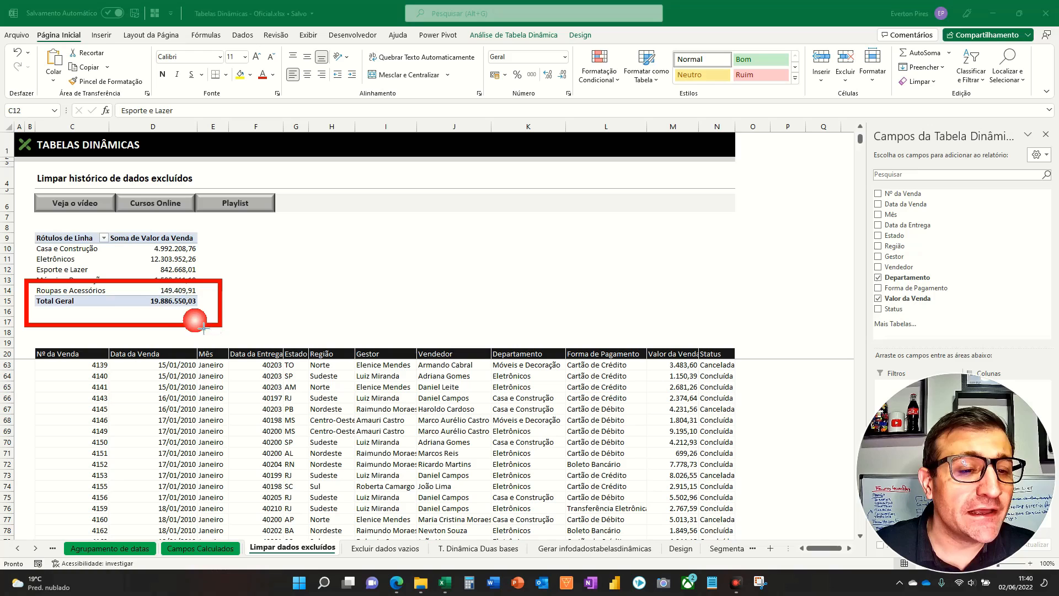
drag(22, 247, 225, 271)
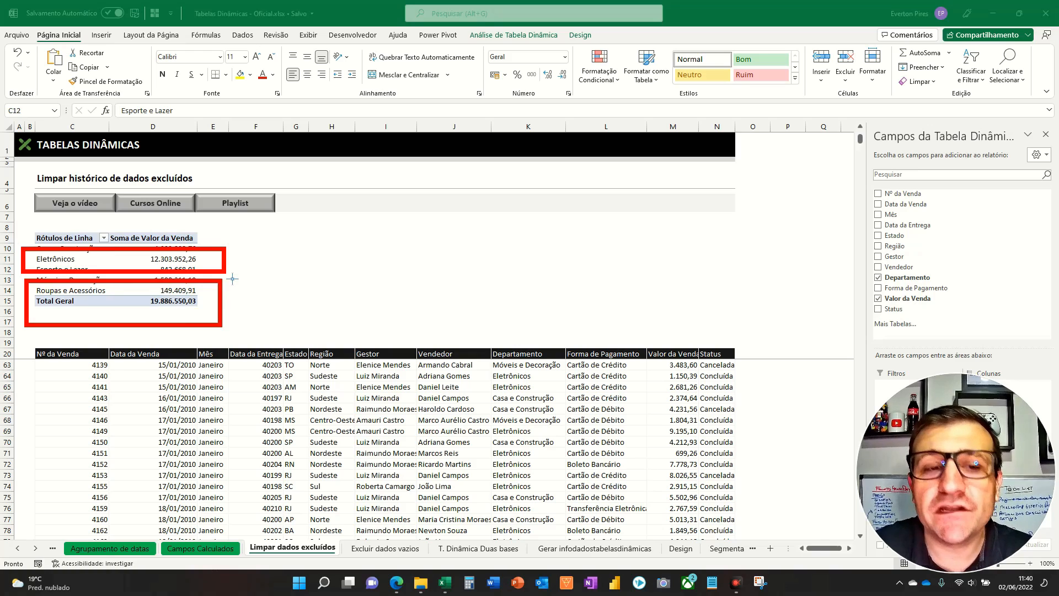
key(Escape)
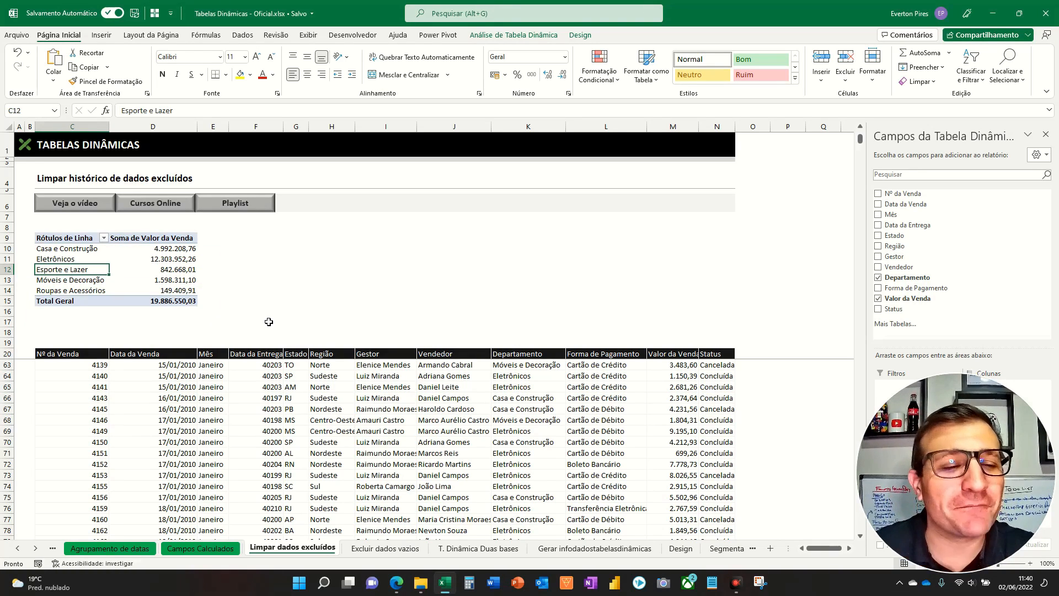
- Check which departments the pivot table's Rótulos de Linha filter lists, leaving the filter unchanged
click(103, 237)
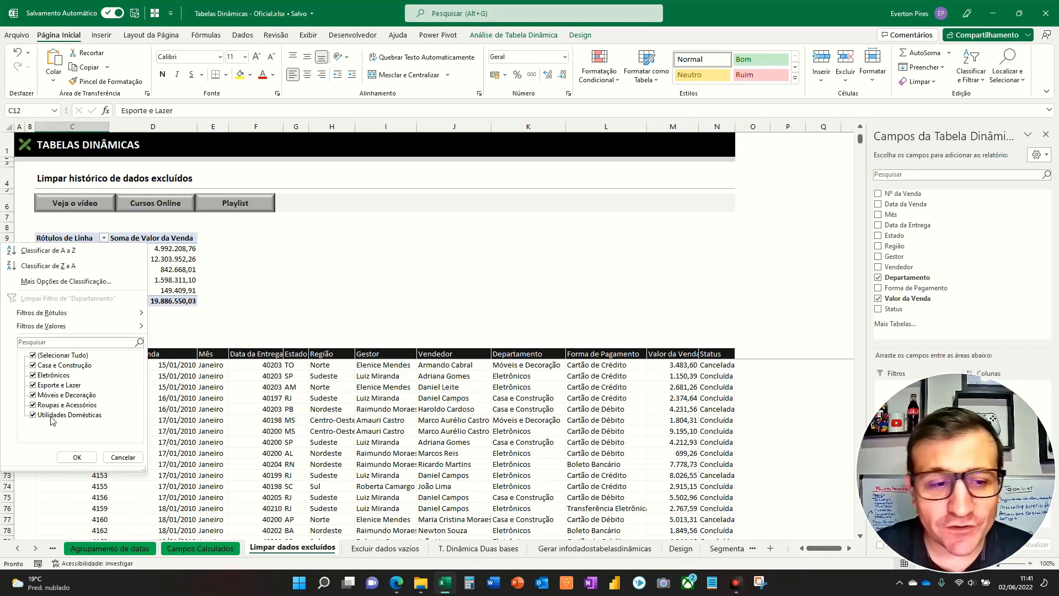
click(122, 457)
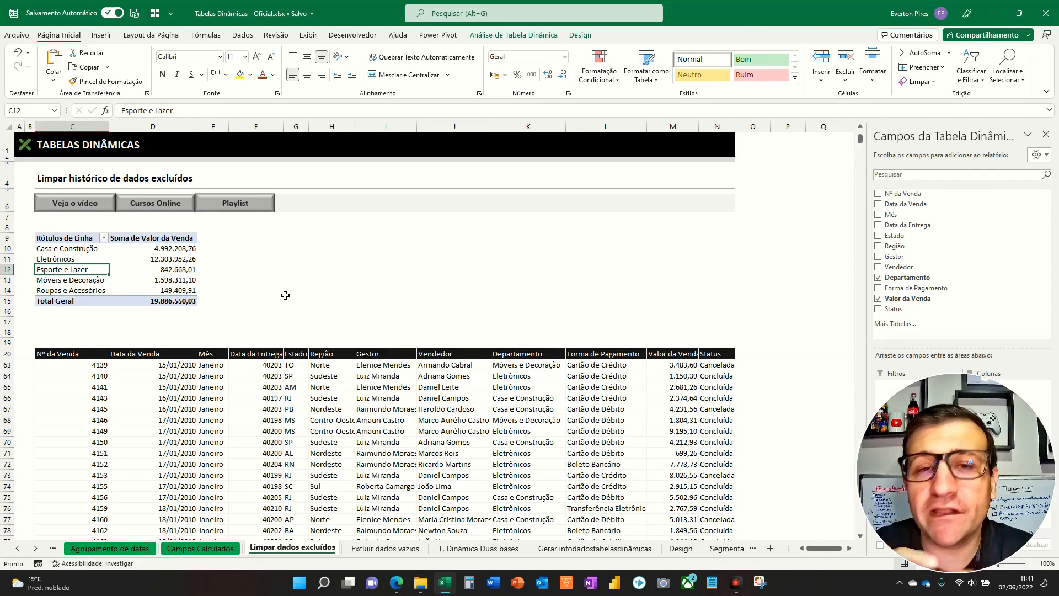
- In the pivot table's data options, set the number of items retained per field to Nenhum
click(101, 261)
right_click(101, 261)
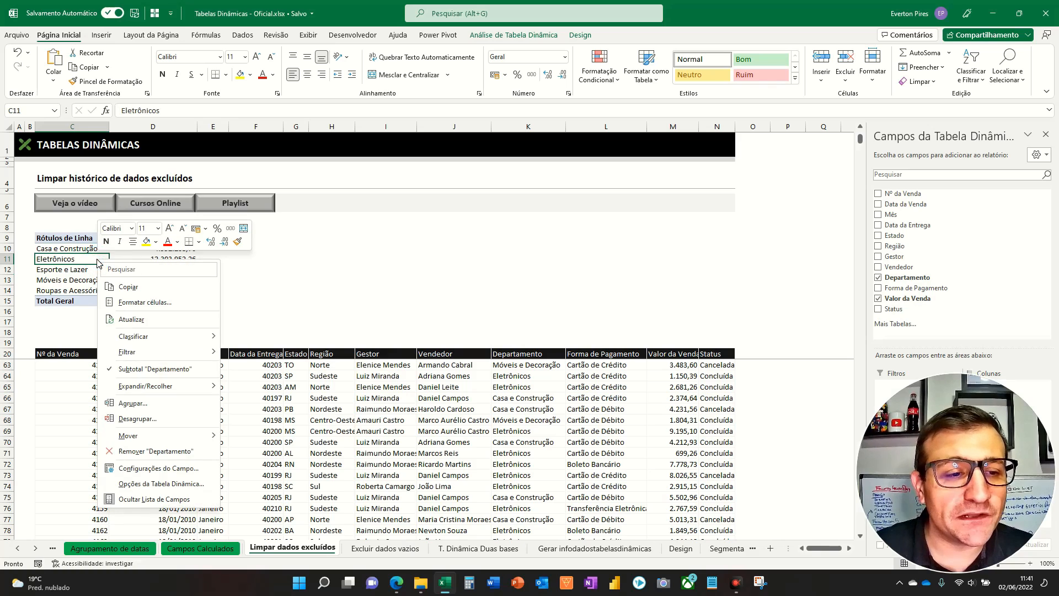
click(154, 485)
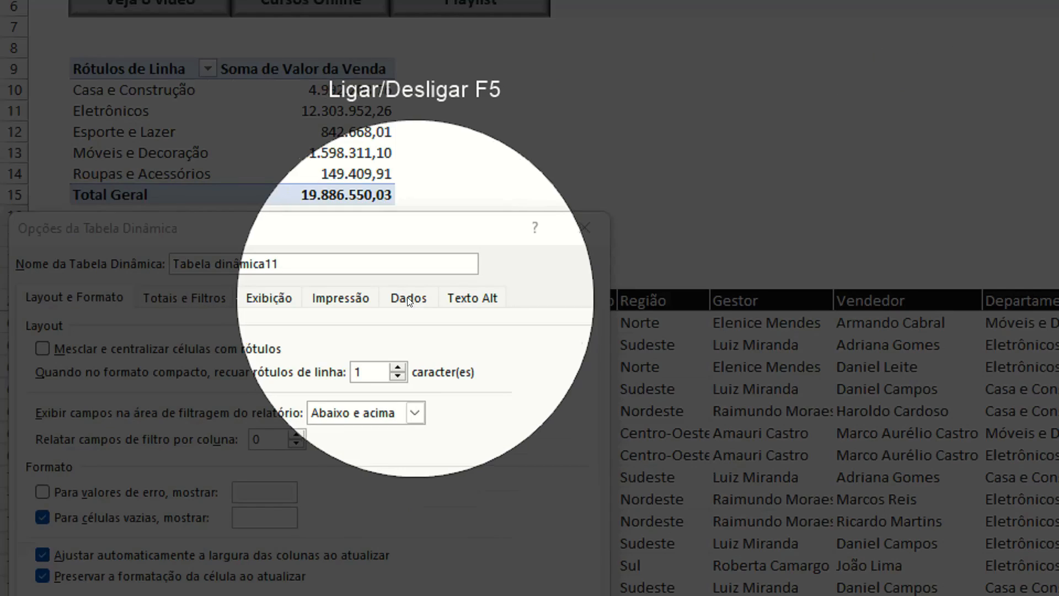
click(206, 355)
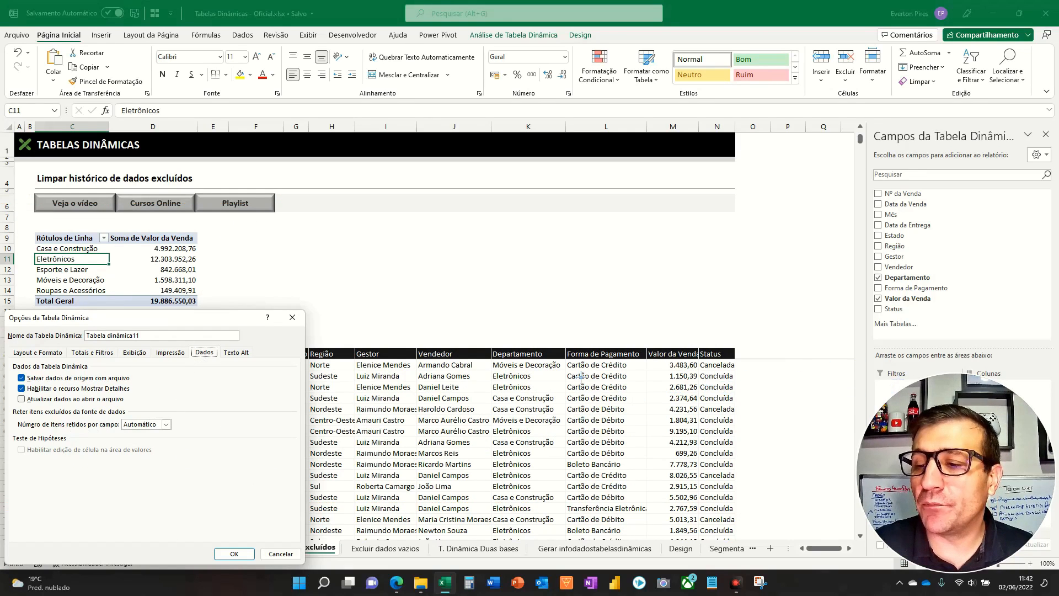
mouse_move(7, 406)
mouse_down()
mouse_move(164, 470)
mouse_move(192, 444)
mouse_up()
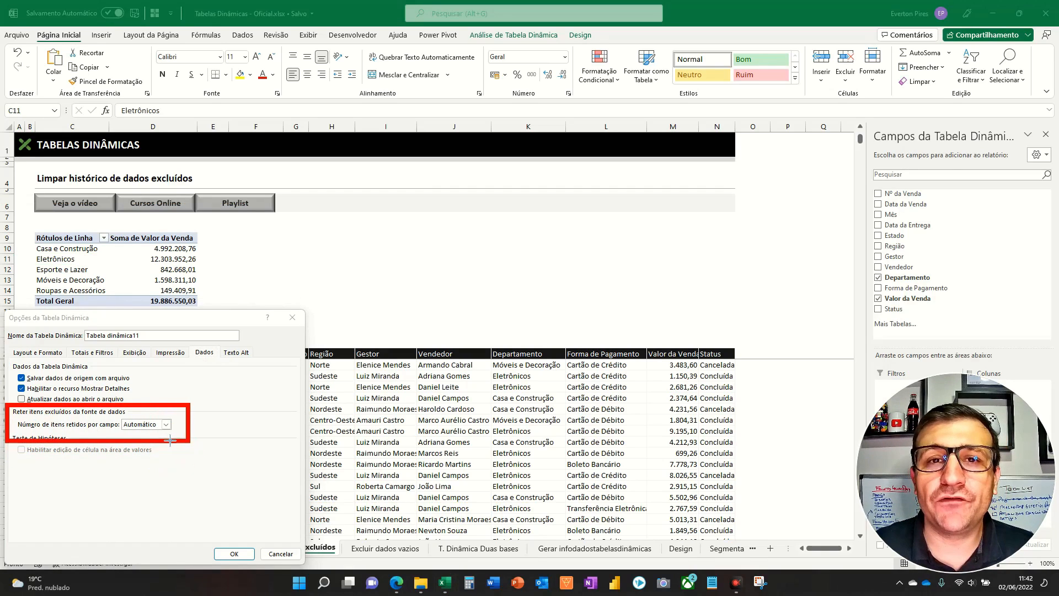
key(Escape)
click(166, 424)
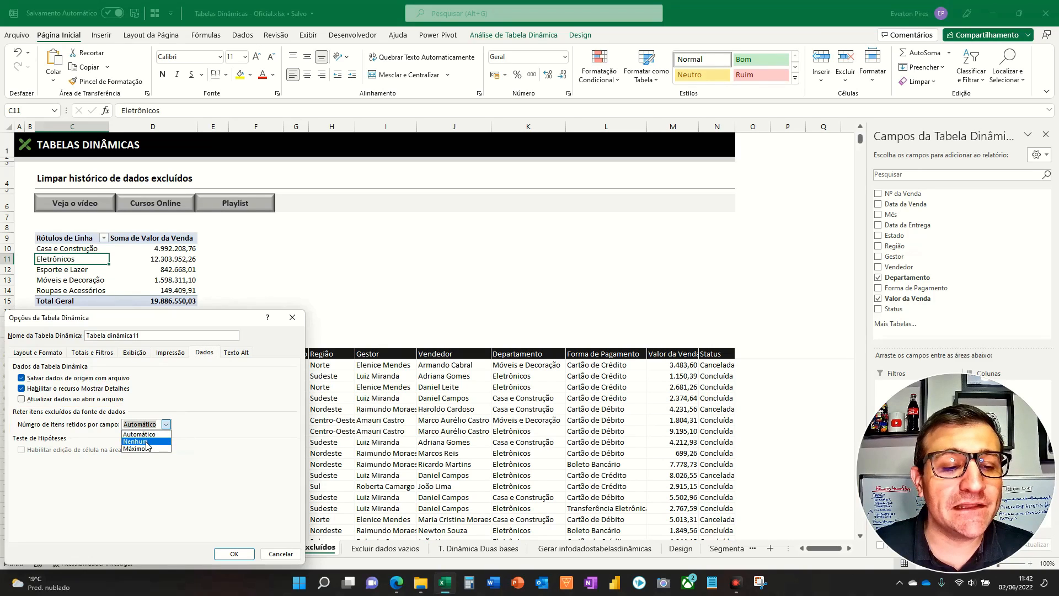
click(146, 442)
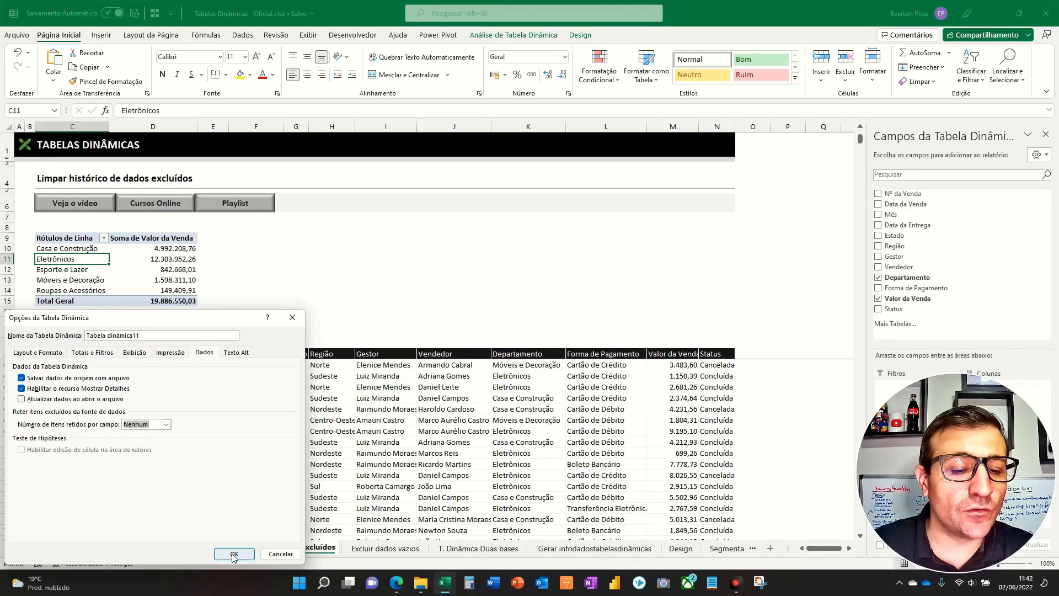
click(234, 554)
- Refresh the pivot table and check the departments in its Rótulos de Linha filter, leaving the filter unchanged
click(186, 270)
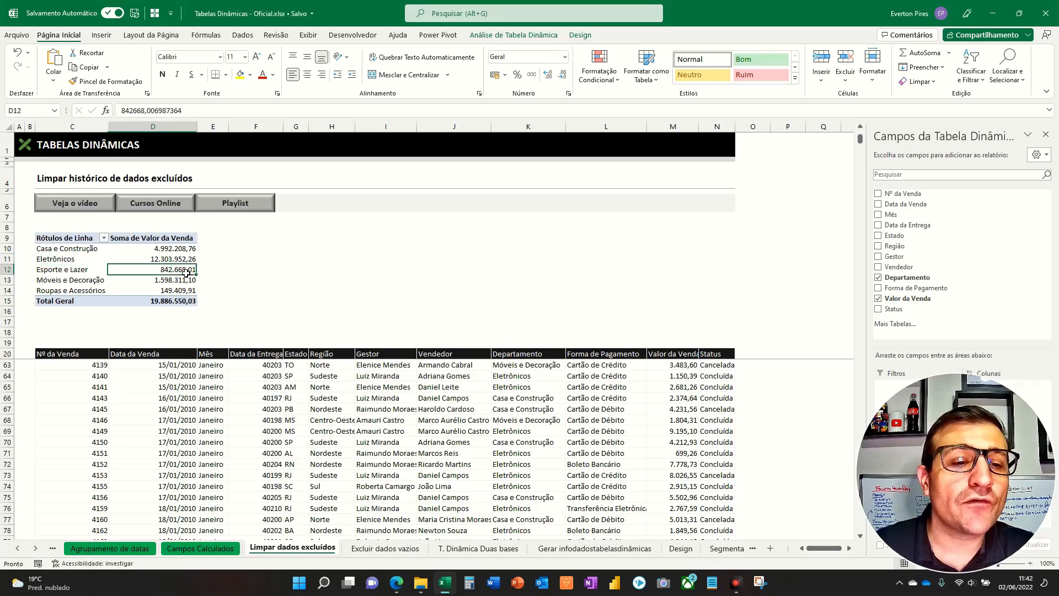
click(104, 238)
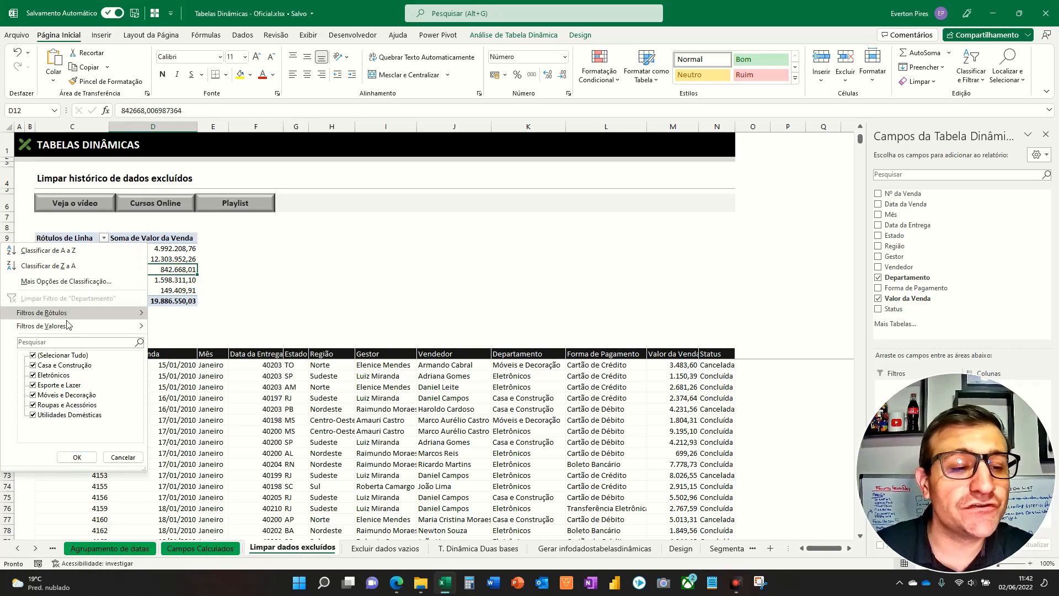
click(88, 270)
right_click(90, 270)
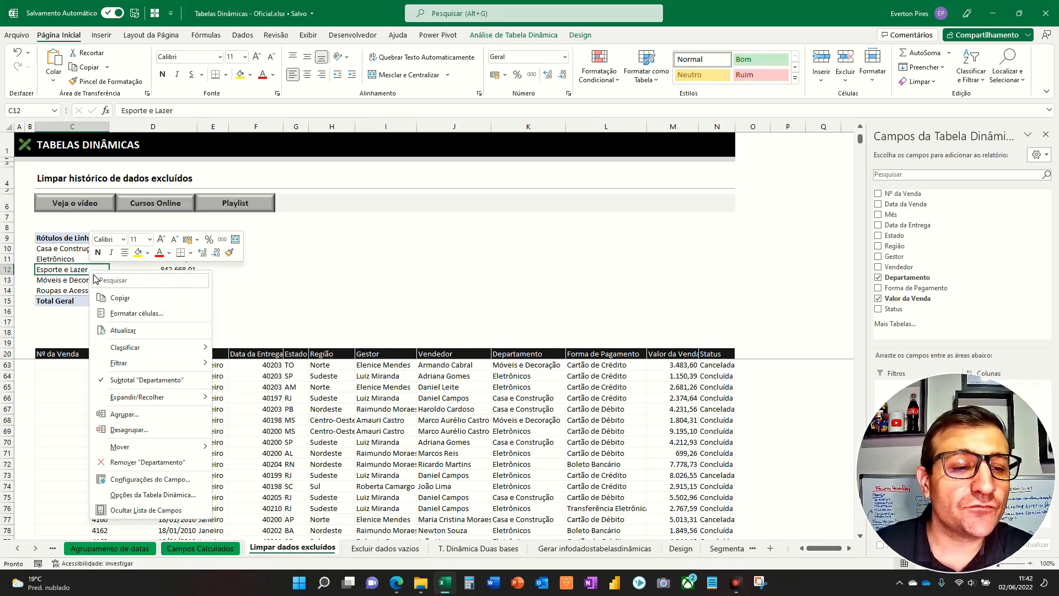
click(120, 331)
click(103, 238)
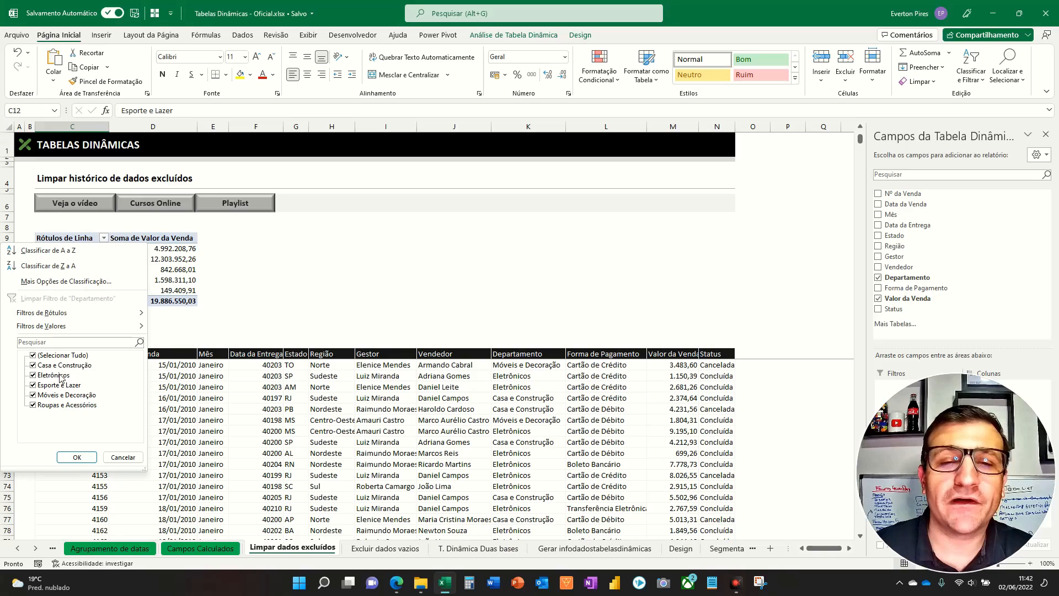
click(307, 324)
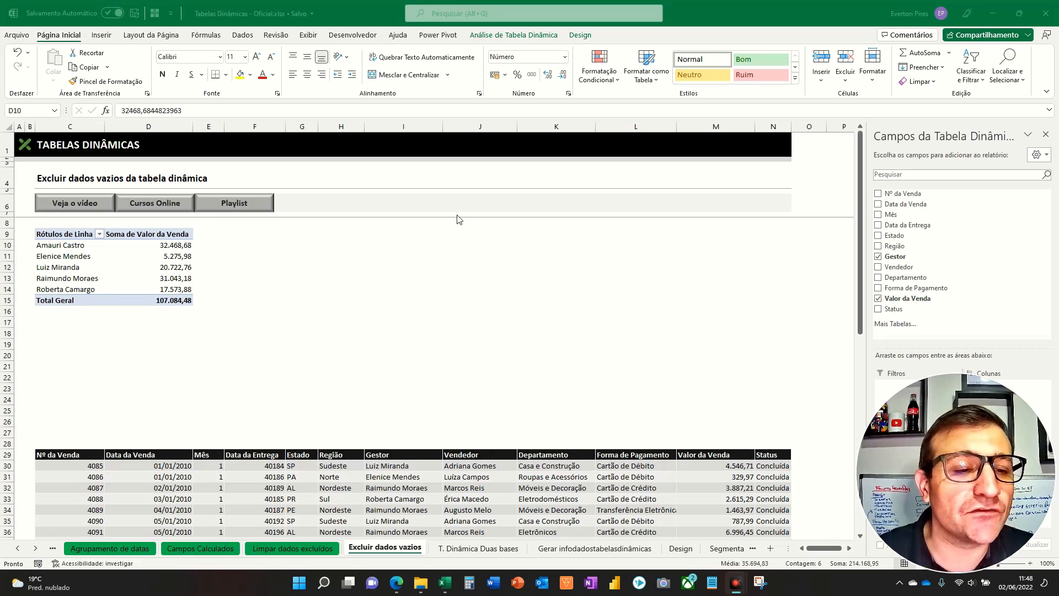
- Insert a pivot table from the sales data range C29:N64, placing it in cell F9 of the existing sheet Excluir dados vazios
click(172, 268)
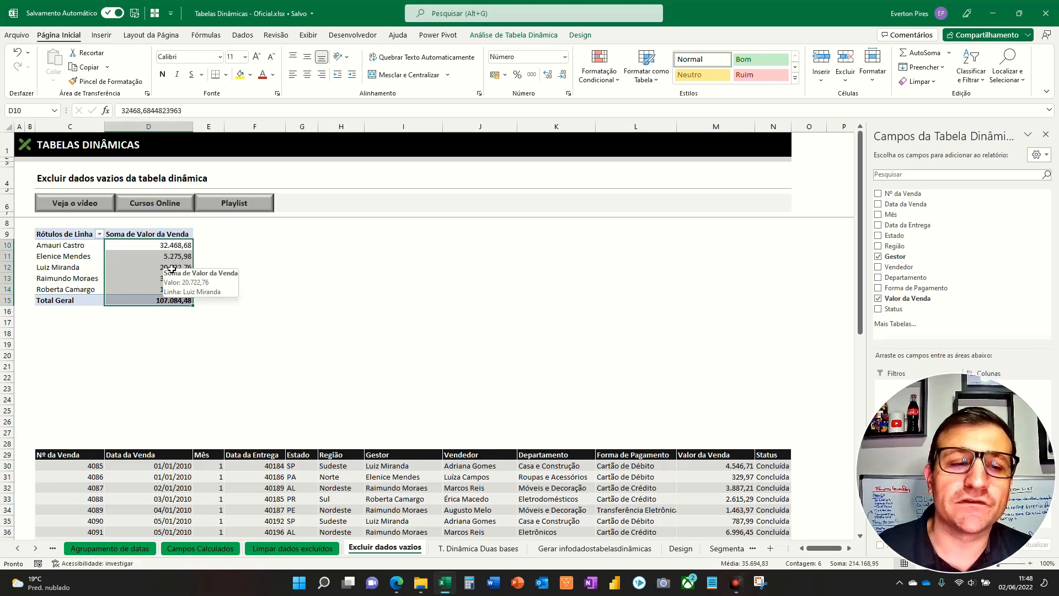
click(172, 269)
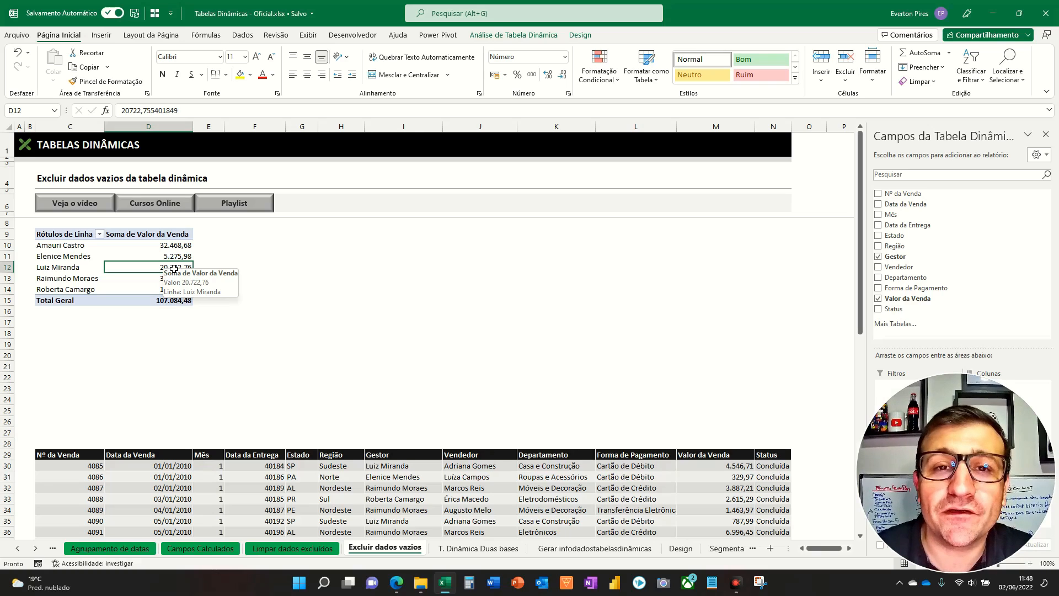
click(148, 488)
click(101, 35)
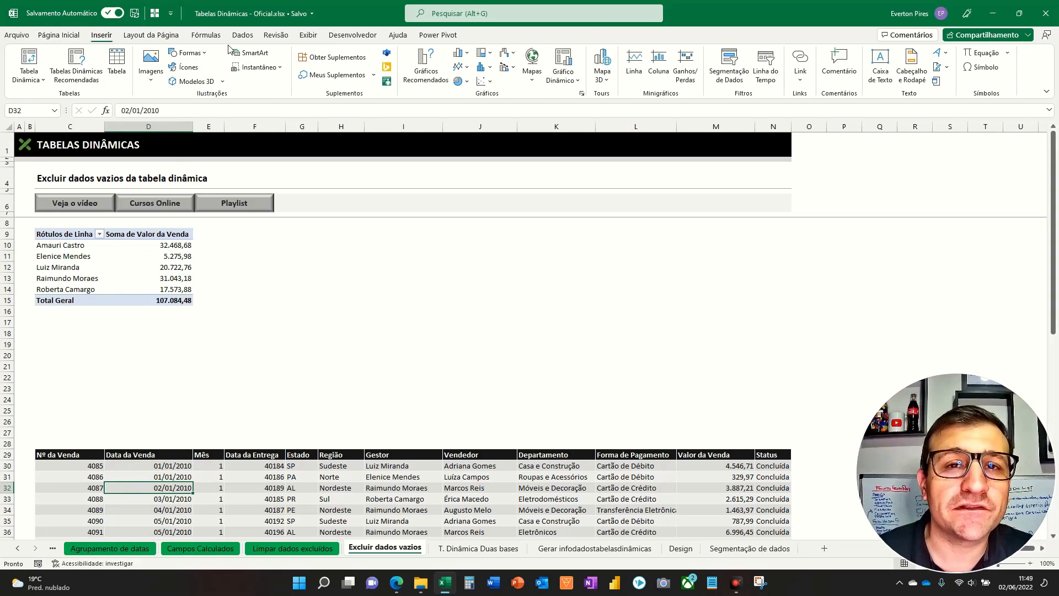
click(28, 61)
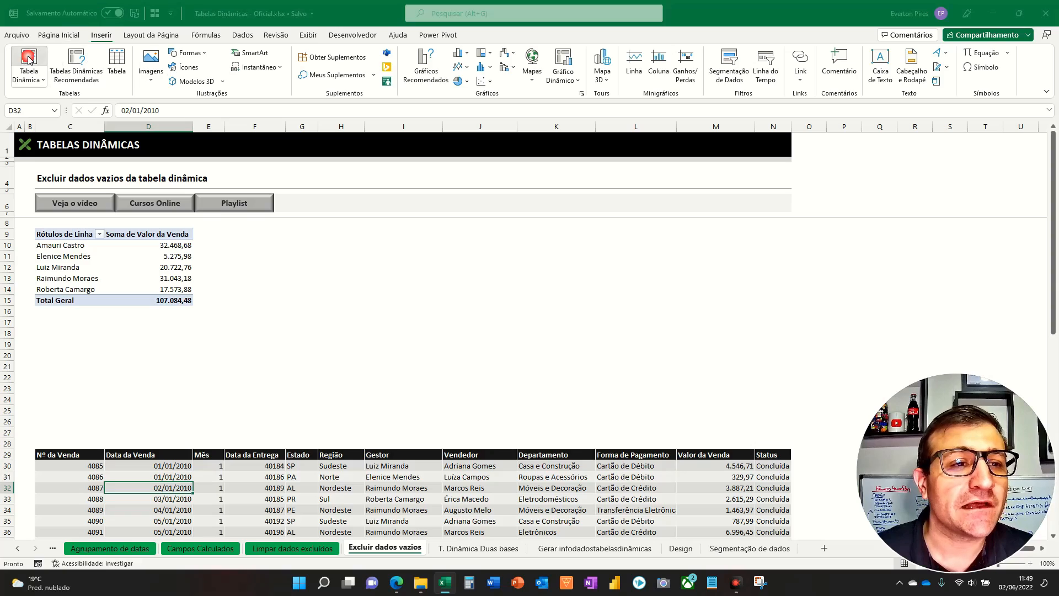
click(228, 242)
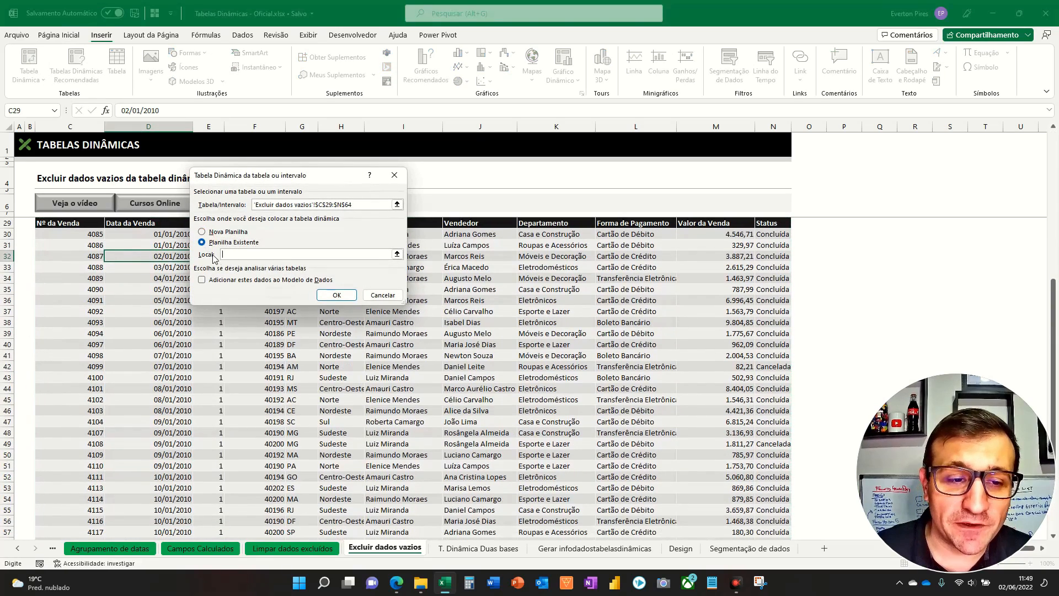
click(396, 254)
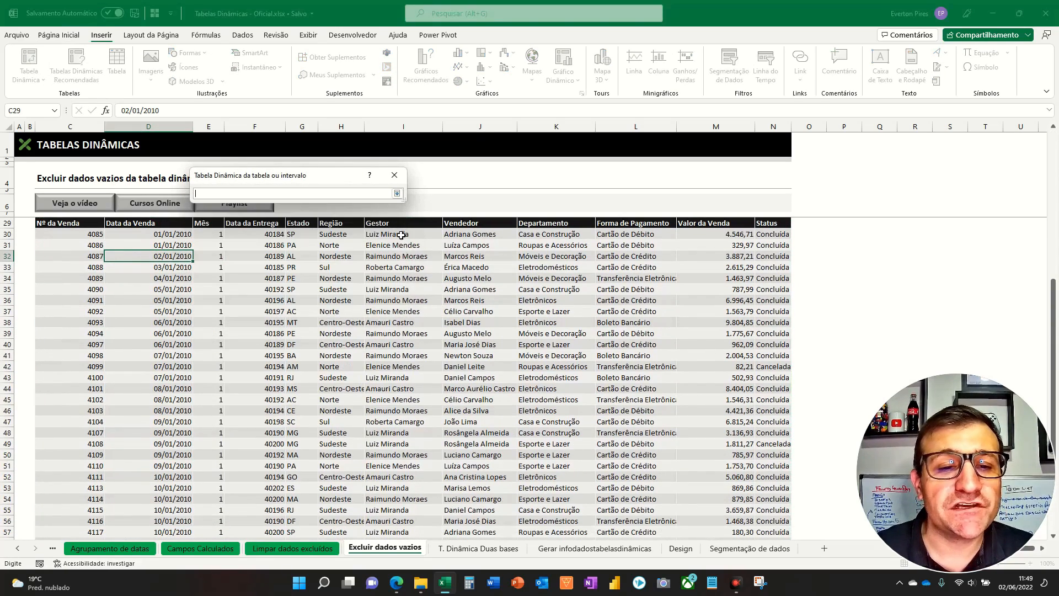
scroll(334, 271, up, 5)
scroll(334, 270, down, 1)
scroll(284, 263, up, 3)
click(255, 234)
key(Return)
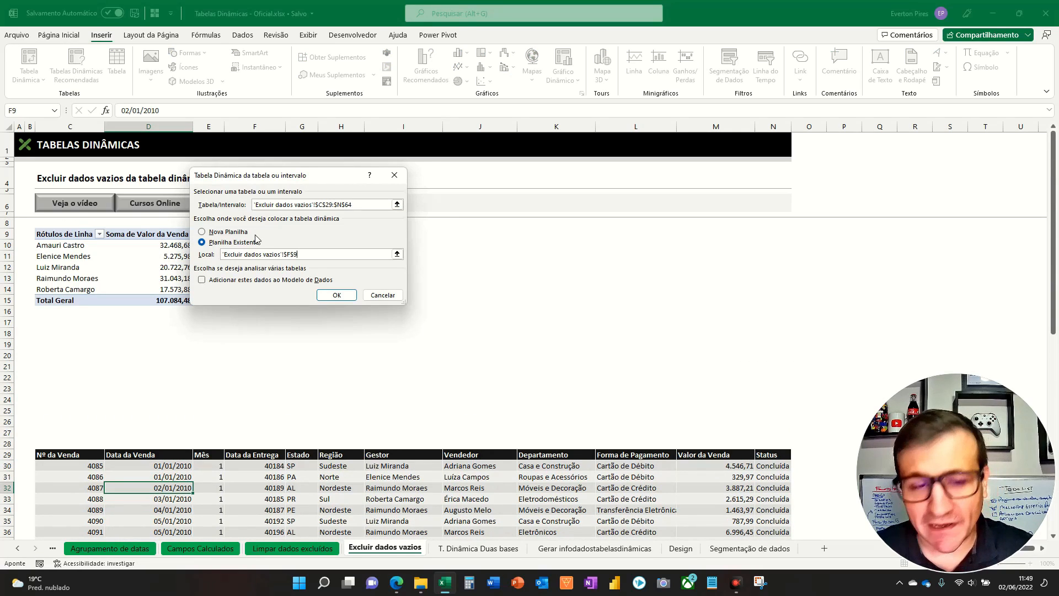
key(Return)
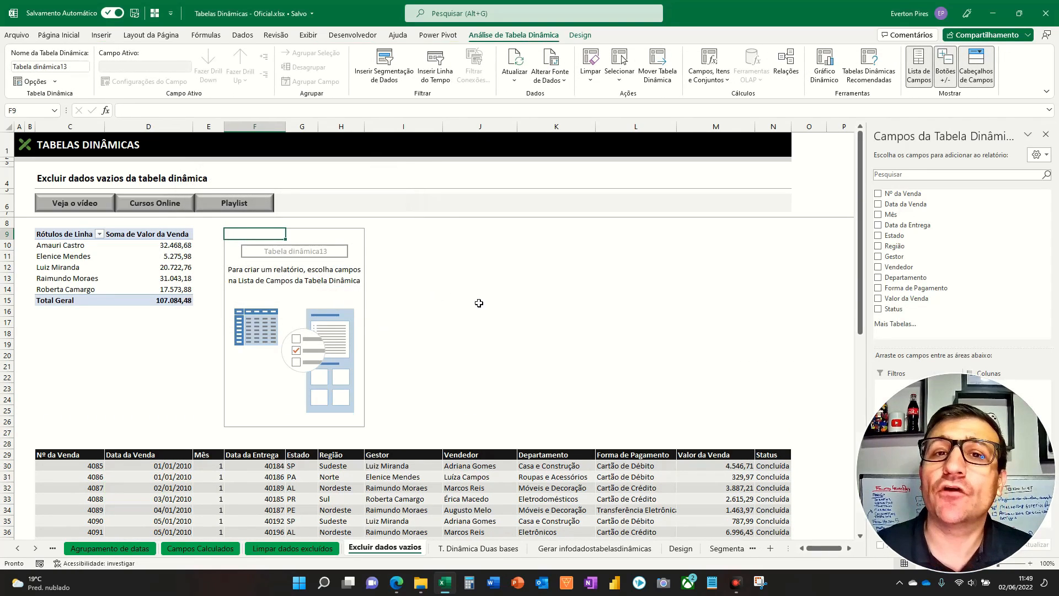
- Add Gestor and Valor da Venda to the new pivot table and format its values, including the total, with two decimals
click(877, 257)
click(878, 298)
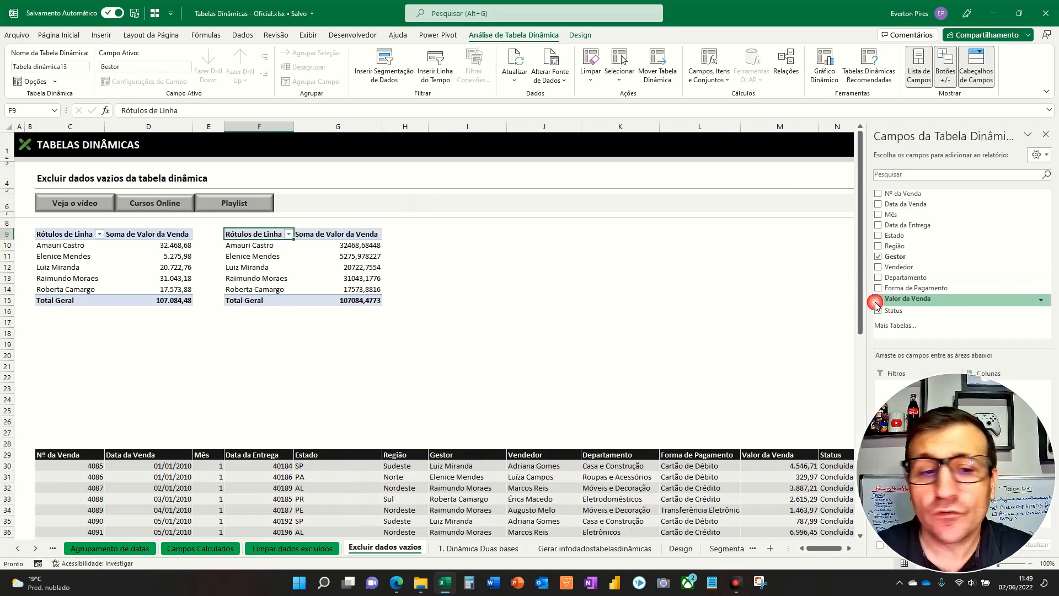
drag(349, 246, 351, 303)
key(ctrl+shift+1)
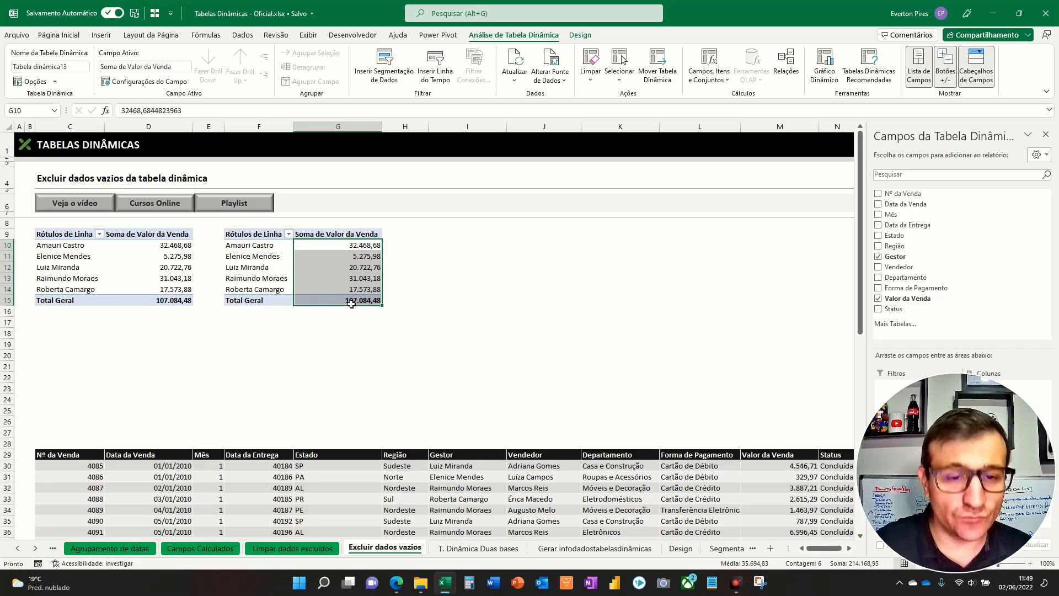
- Change the new pivot table's data source to extend down to row 50000, giving the range $C$29:$N$50000
click(302, 271)
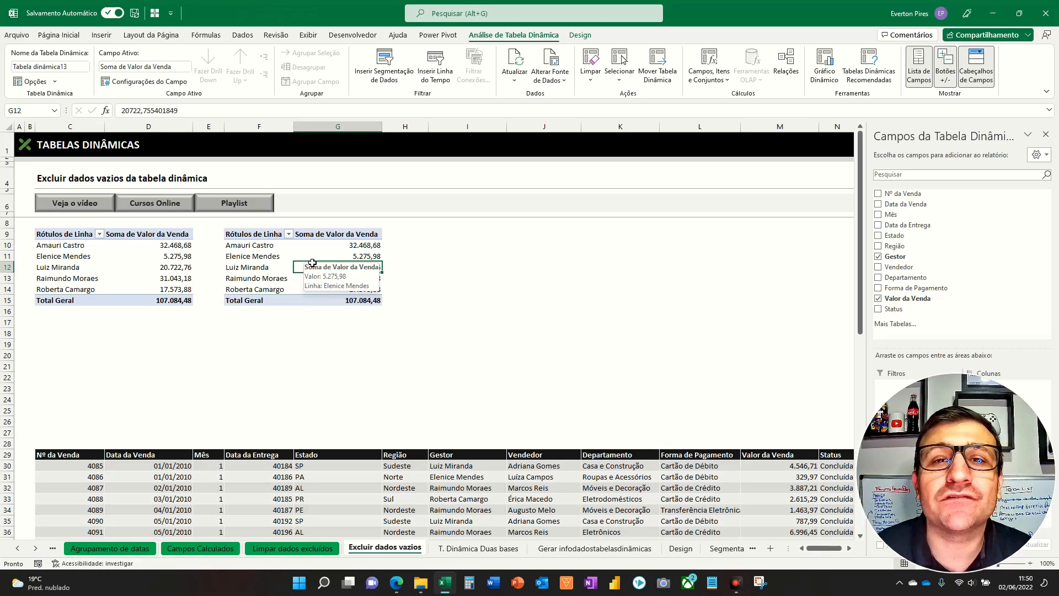
click(266, 270)
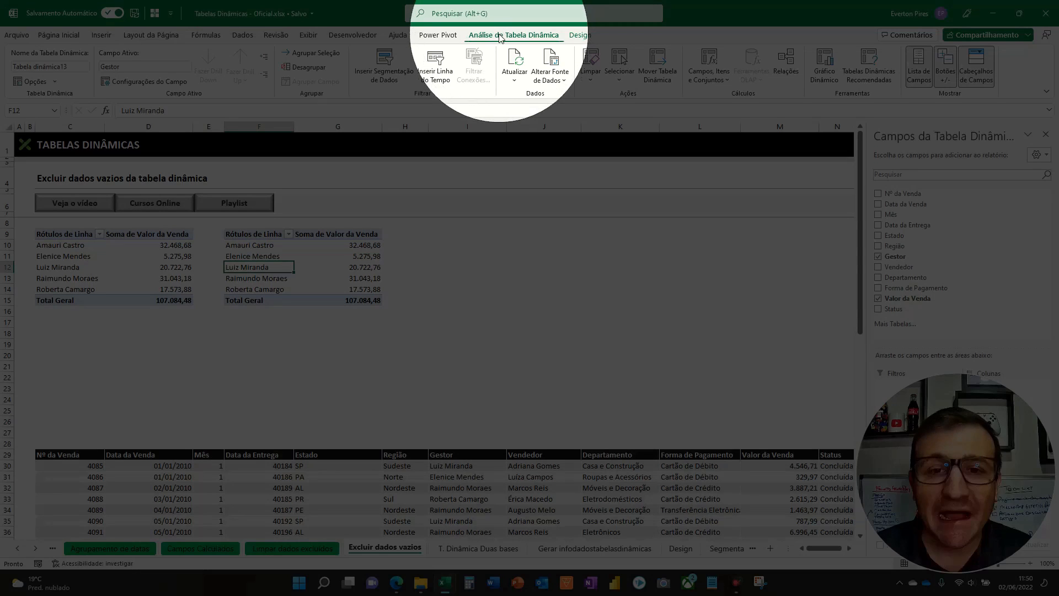
click(500, 36)
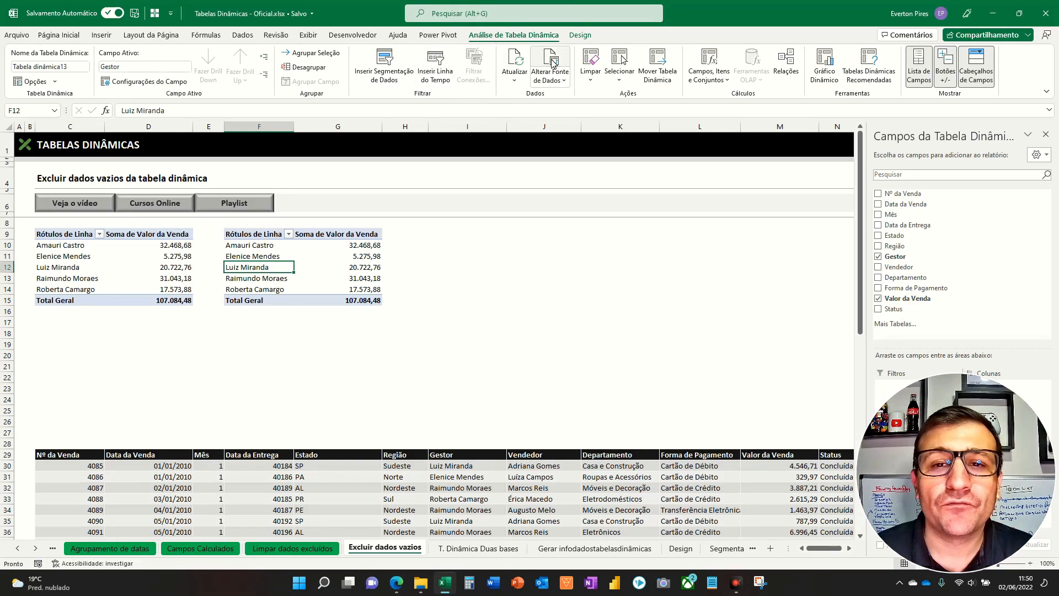
click(553, 61)
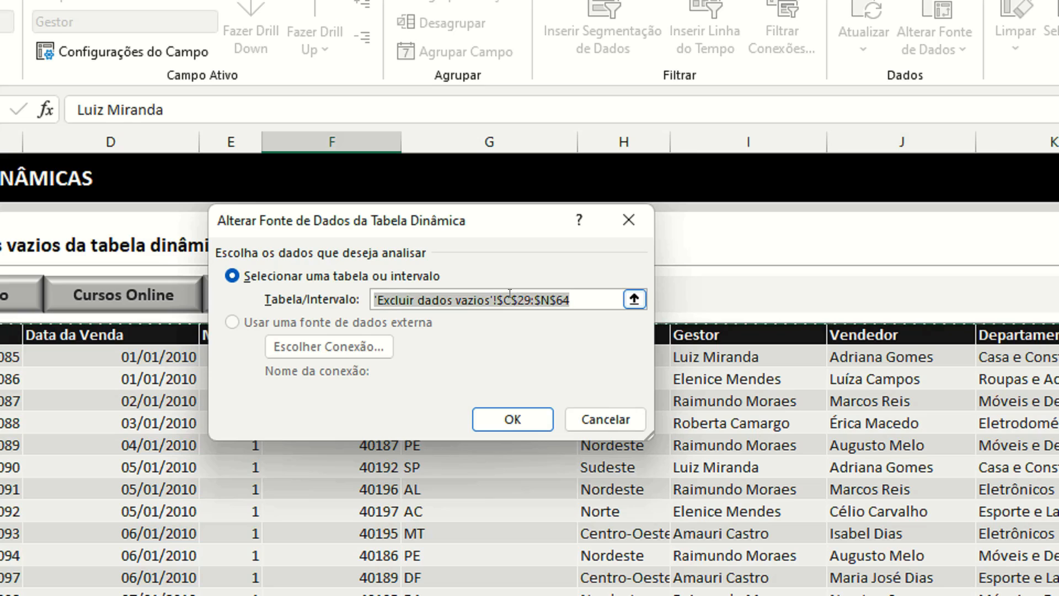
drag(555, 299, 570, 297)
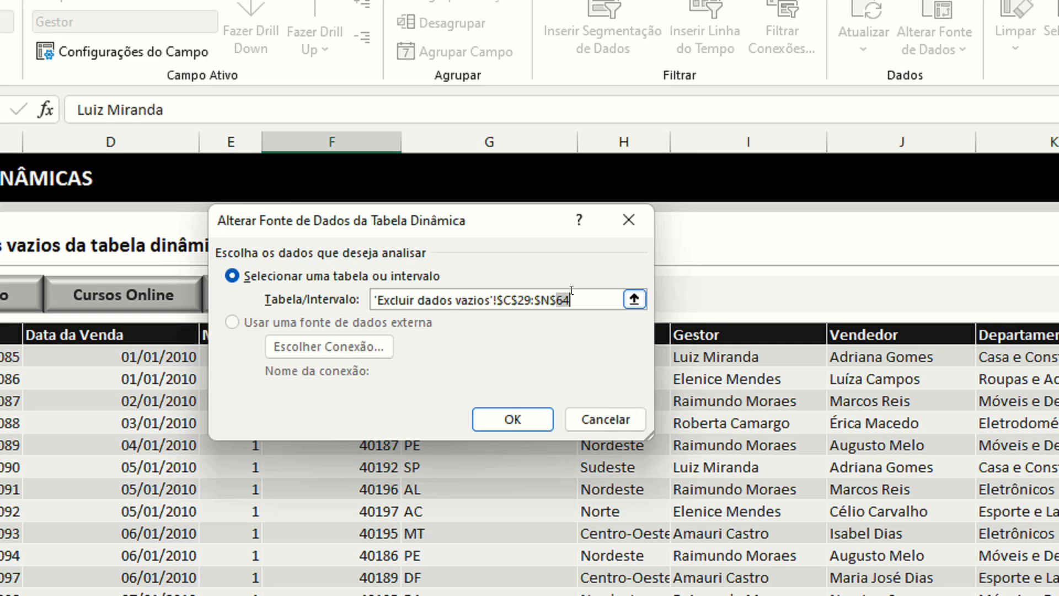
text(50000)
key(Return)
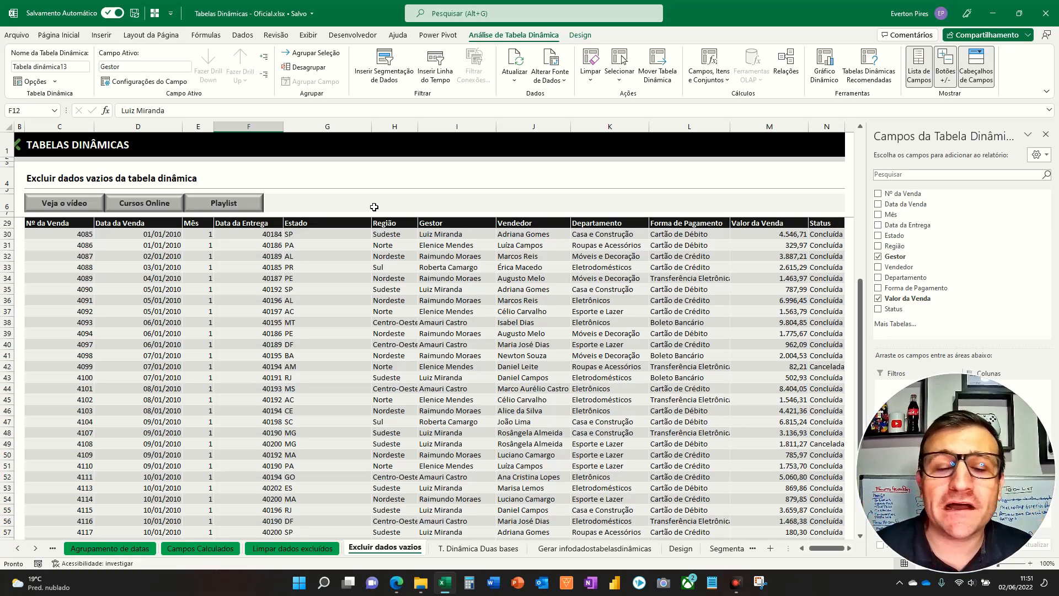
- Refresh the second Gestor pivot table on the Excluir dados vazios sheet
scroll(379, 331, up, 7)
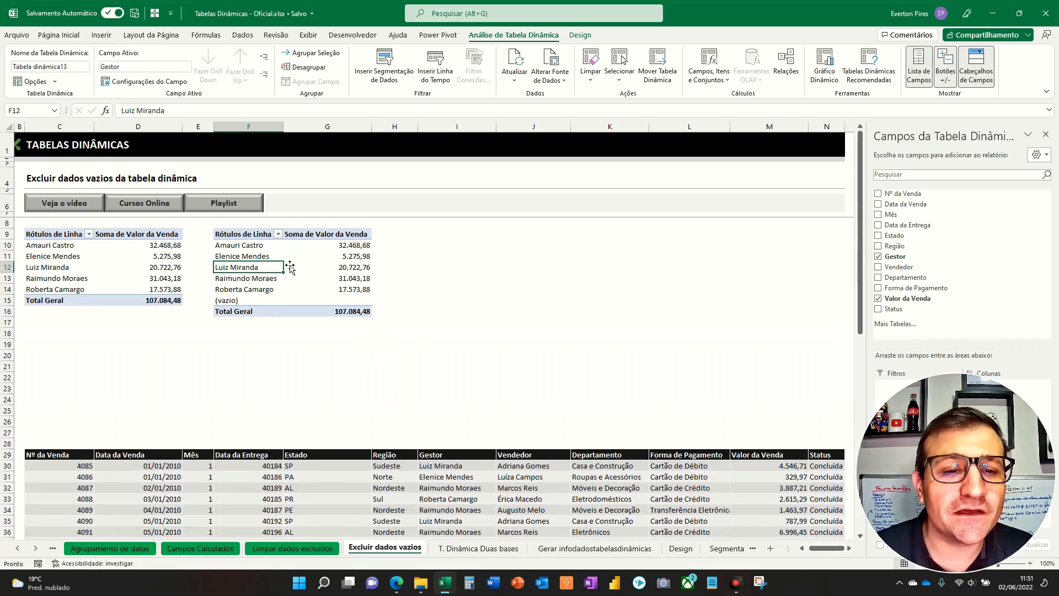
right_click(291, 268)
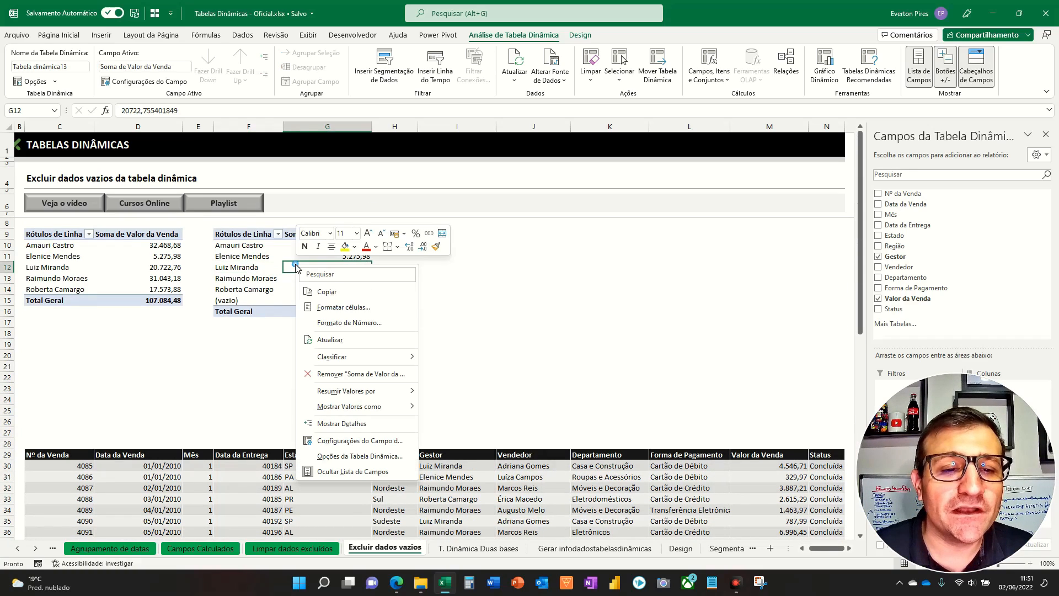
click(341, 345)
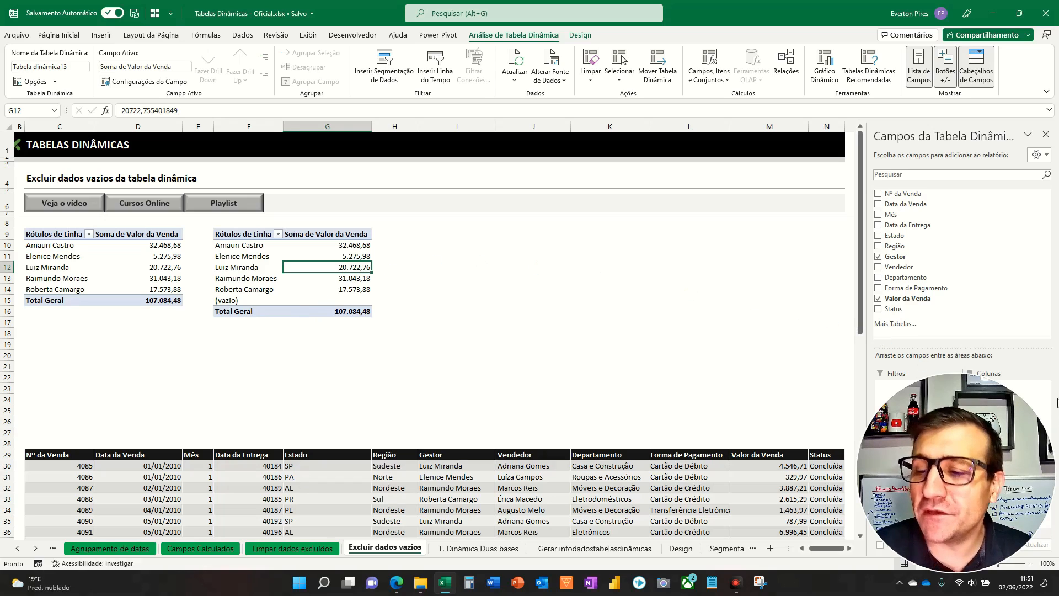
mouse_move(208, 287)
mouse_down()
mouse_move(282, 314)
mouse_move(395, 321)
mouse_up()
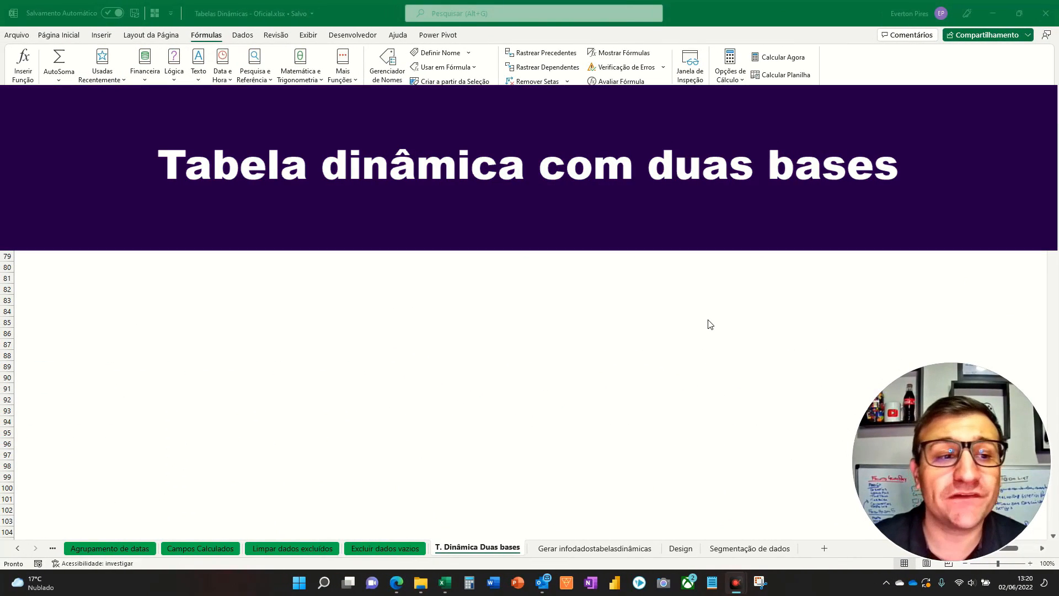
- Examine the BASE VENDAS and BASE PRODUTOS data on the T. Dinâmica Duas bases sheet, comparing their Nº da Venda columns
key(F5)
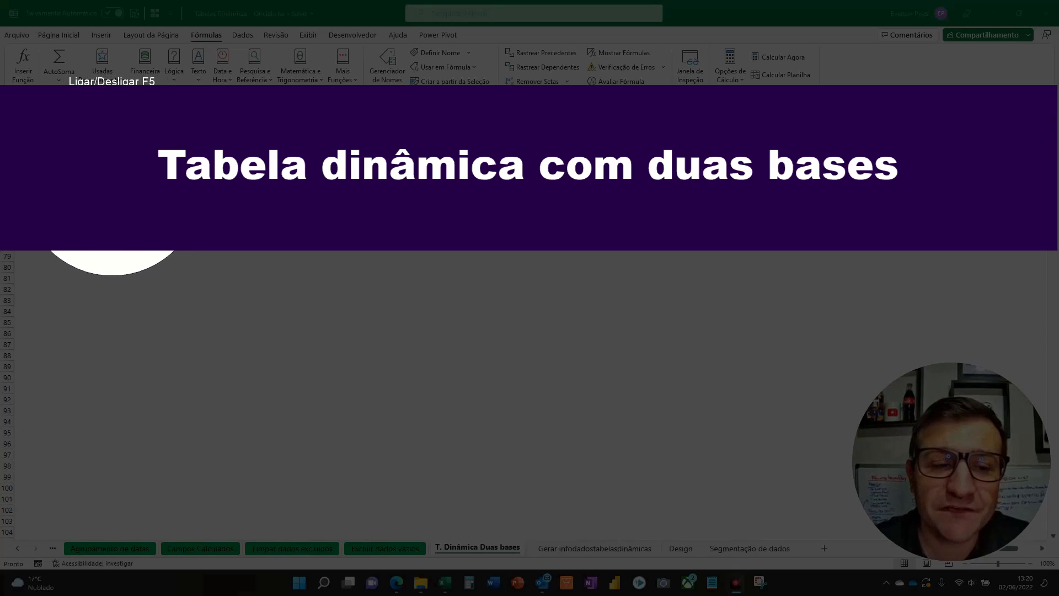
key(F5)
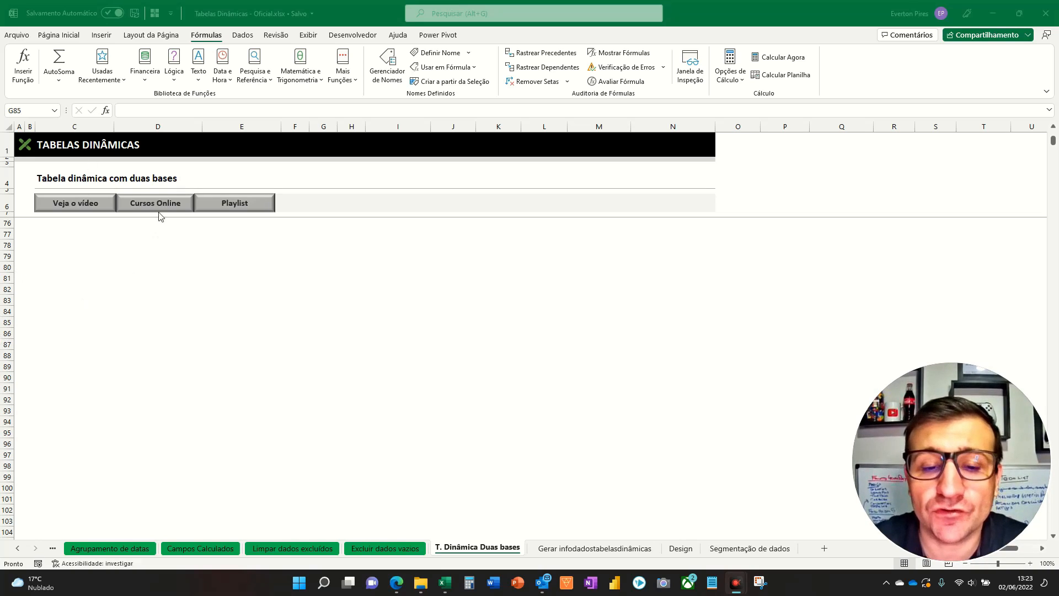
scroll(375, 359, up, 3)
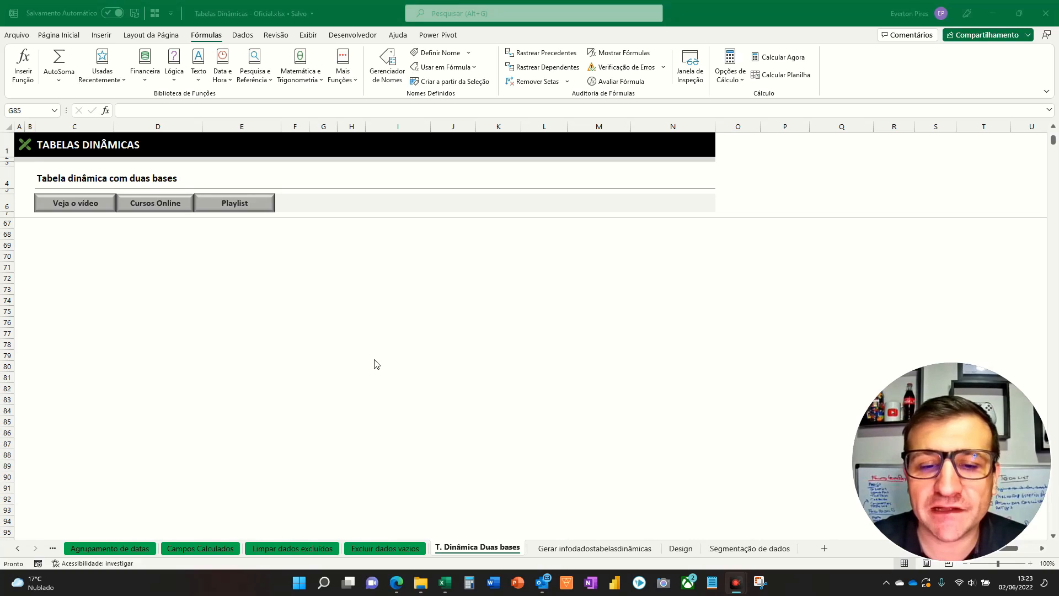
scroll(376, 361, down, 11)
scroll(376, 364, down, 1)
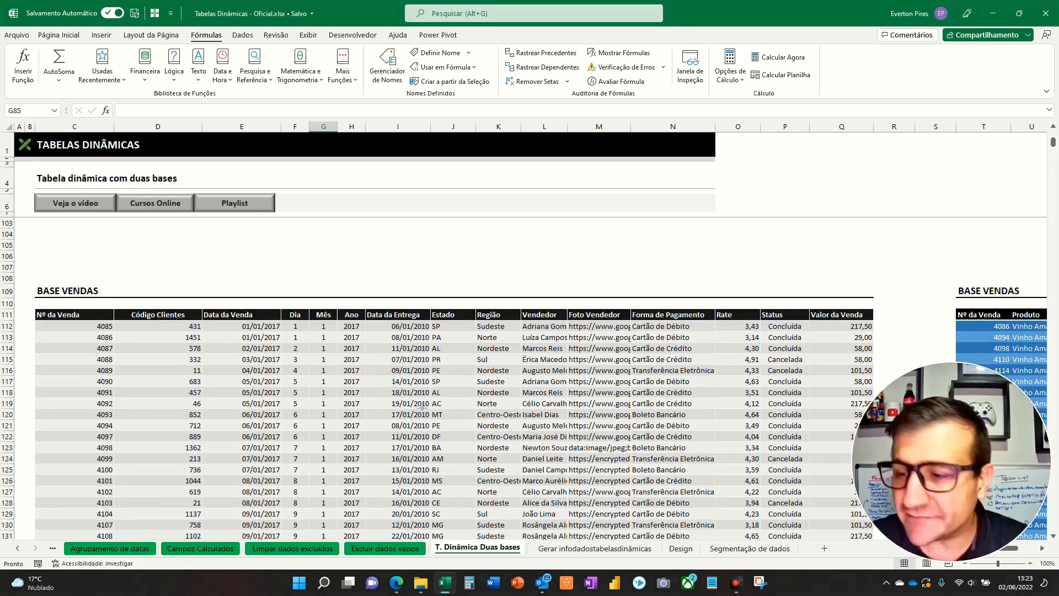
click(1057, 364)
drag(513, 437, 475, 539)
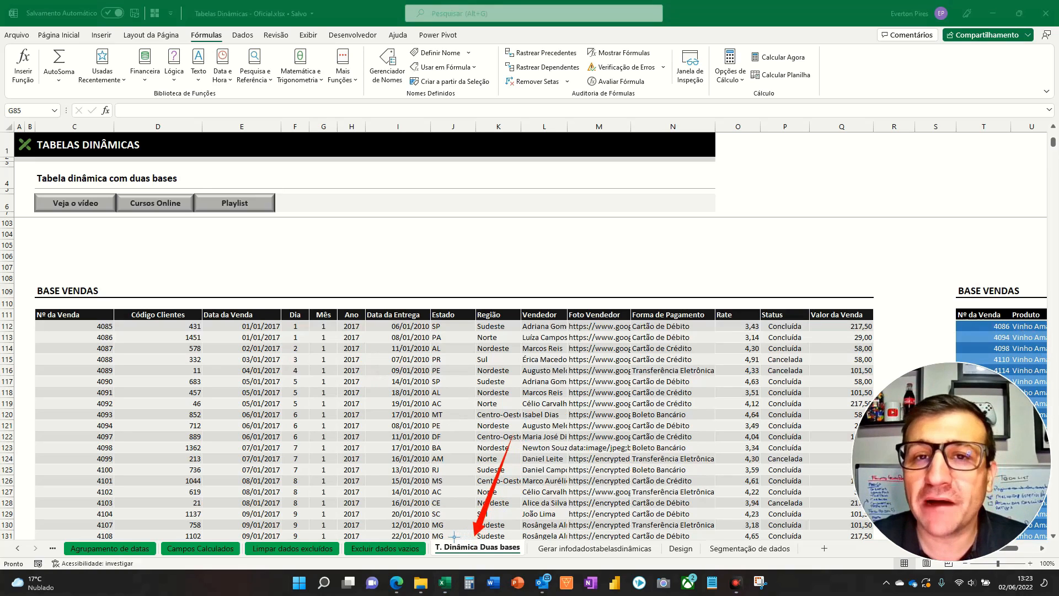
key(Escape)
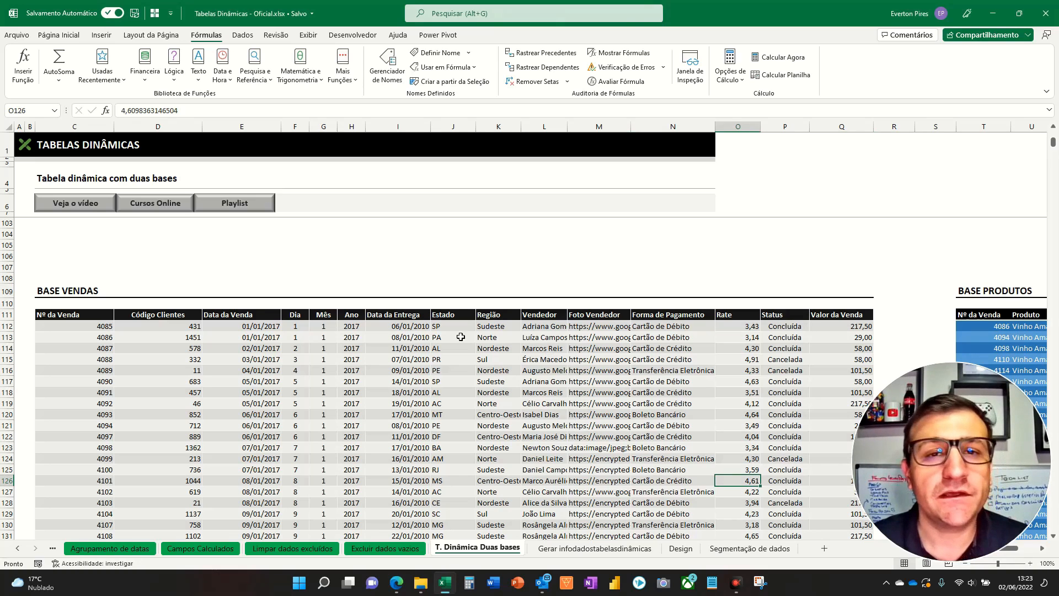
key(F5)
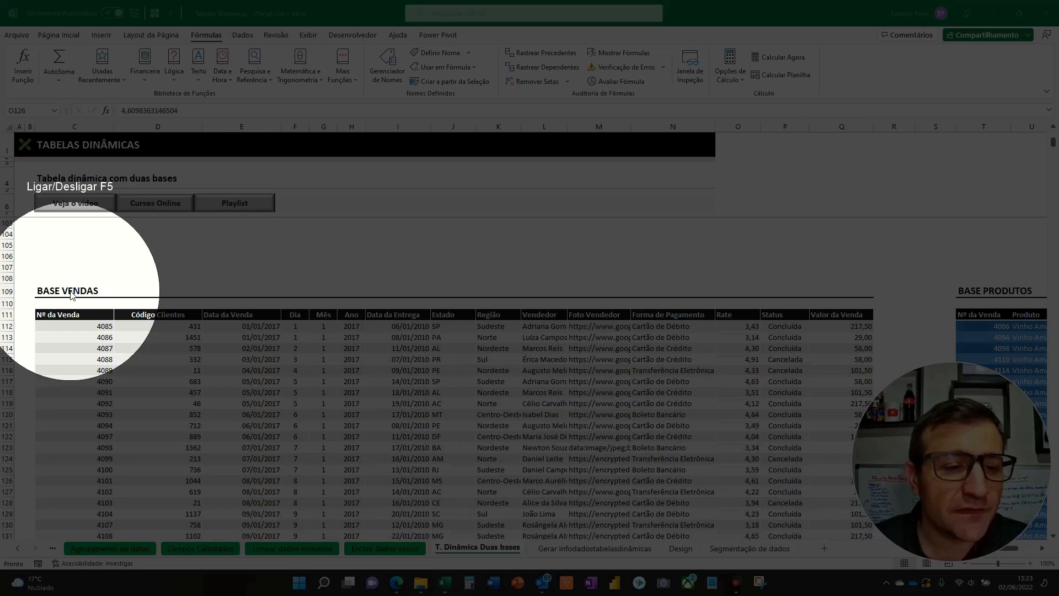
key(F5)
key(F5)
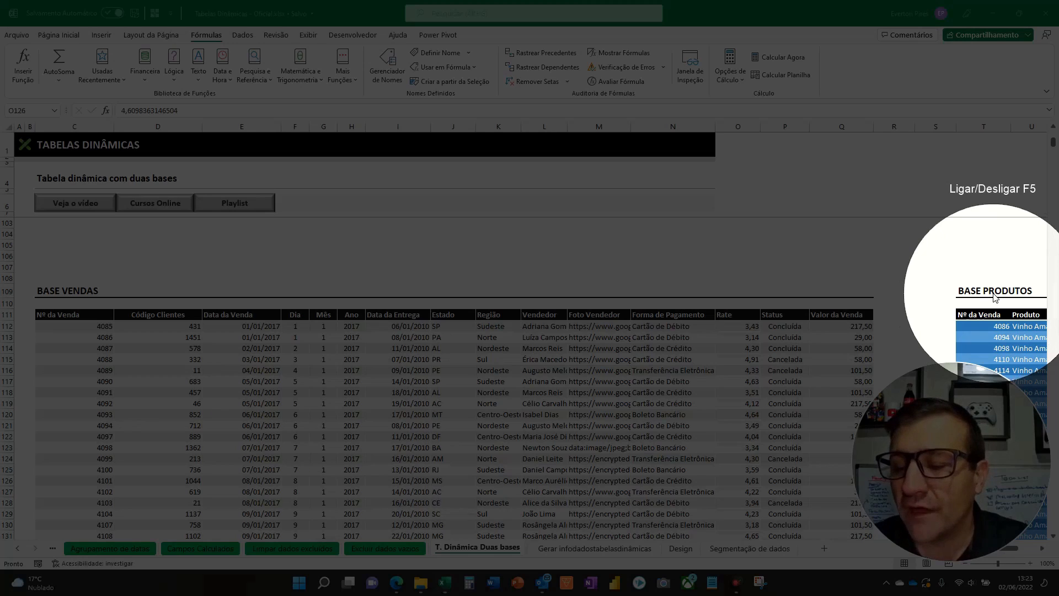
key(F5)
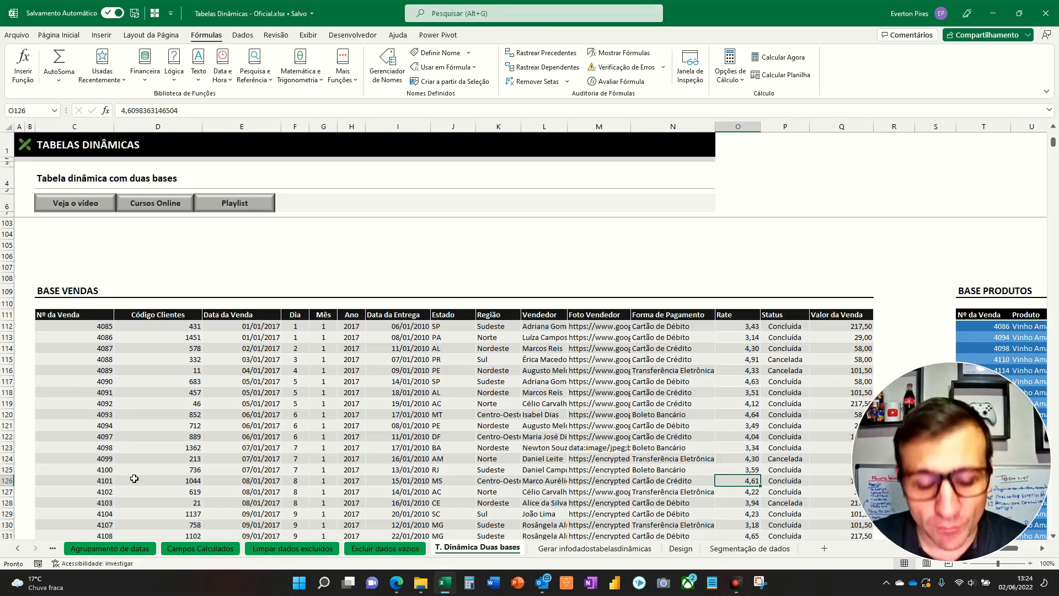
key(ctrl+2)
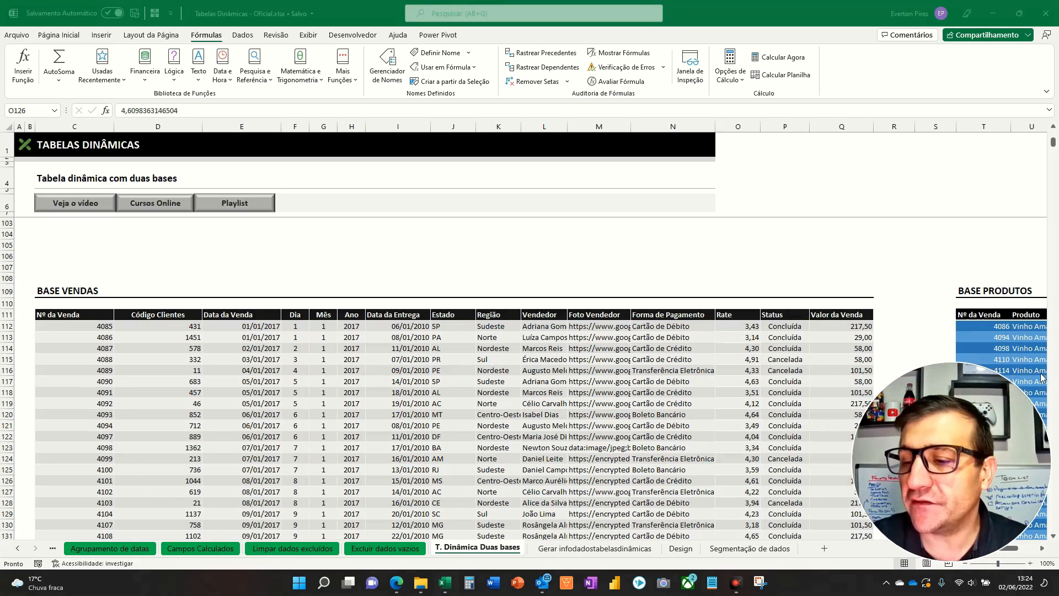
drag(28, 276, 123, 507)
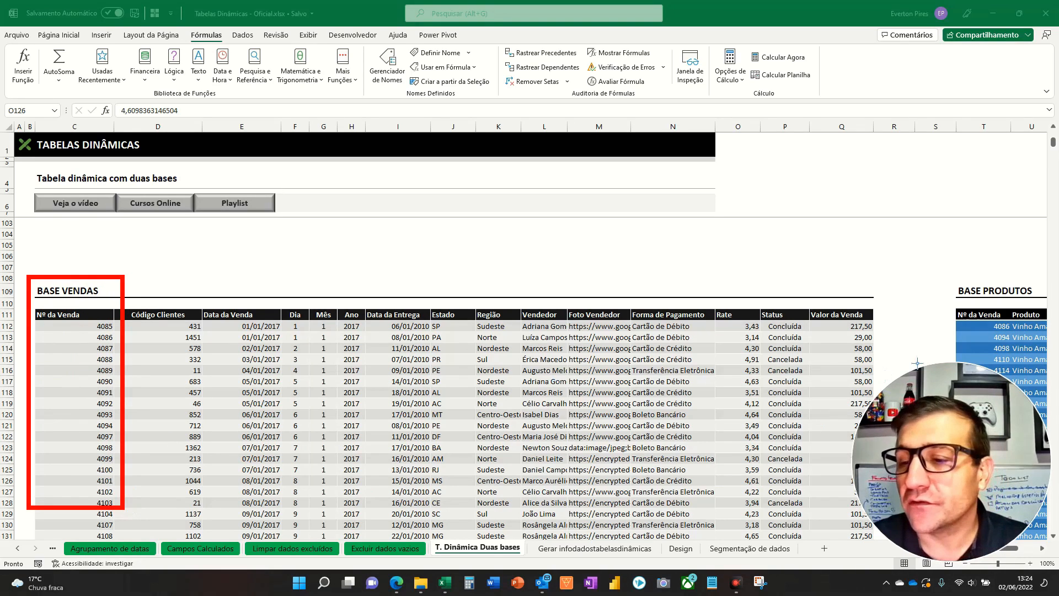
mouse_move(936, 241)
mouse_down()
mouse_move(956, 291)
mouse_move(1020, 370)
mouse_up()
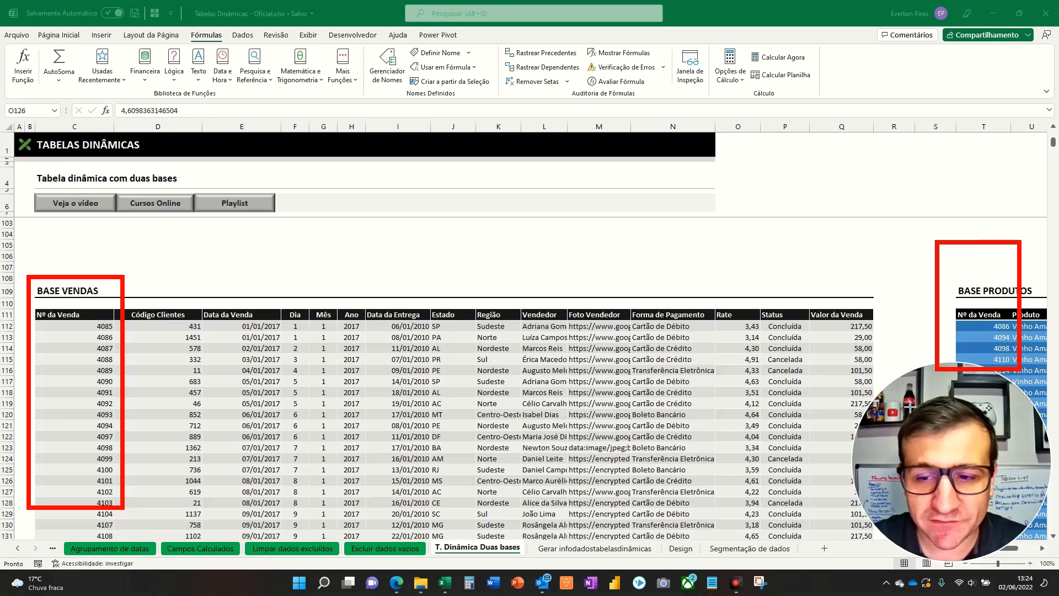
key(Escape)
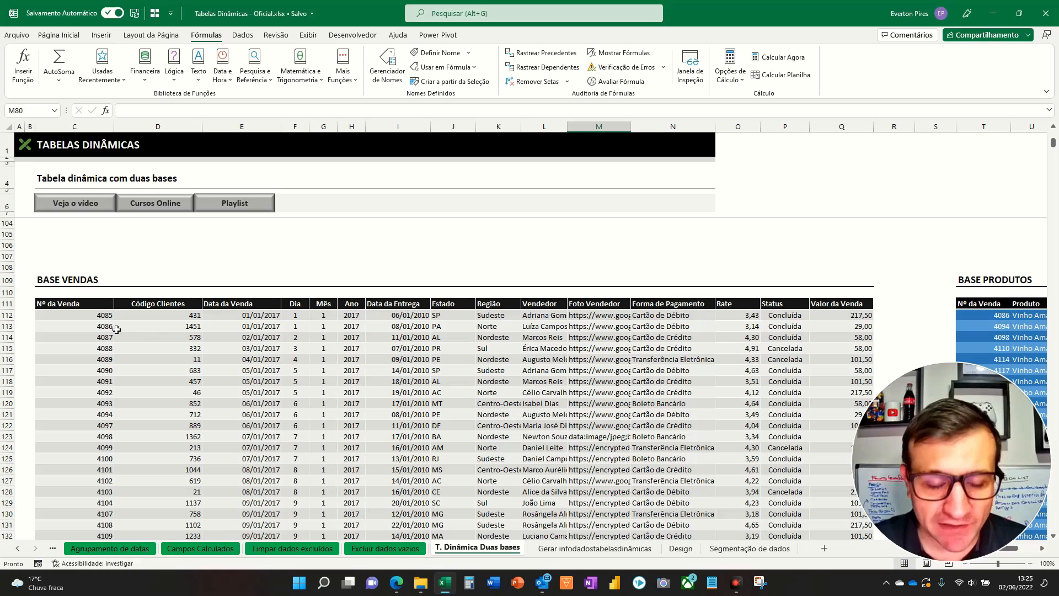
- Format the BASE VENDAS range C111:Q5454 as a table with headers, using a medium gray style
drag(102, 305, 839, 354)
drag(83, 224, 832, 339)
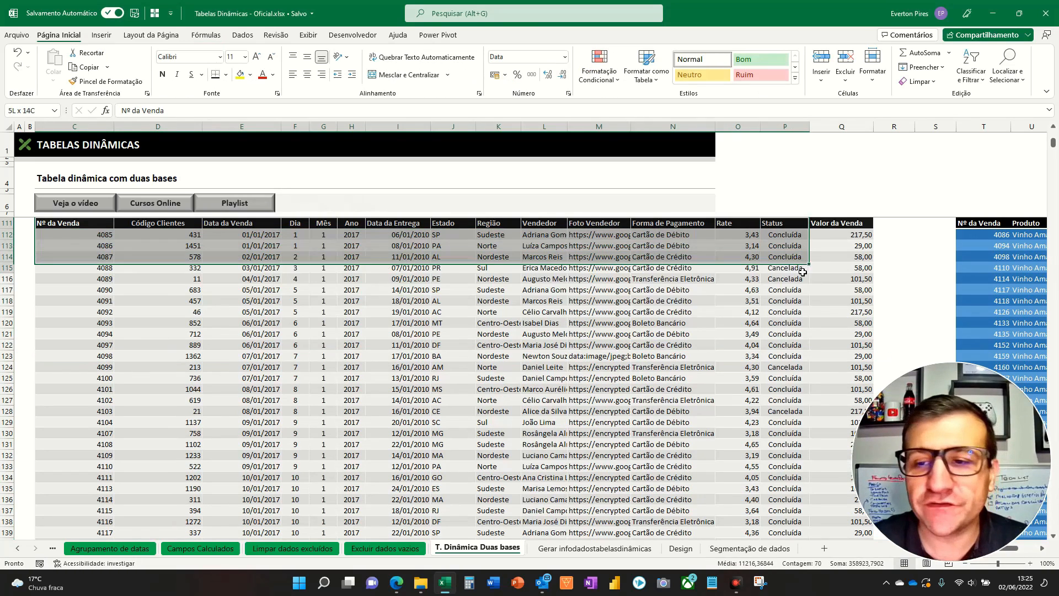
key(ctrl+shift+Down)
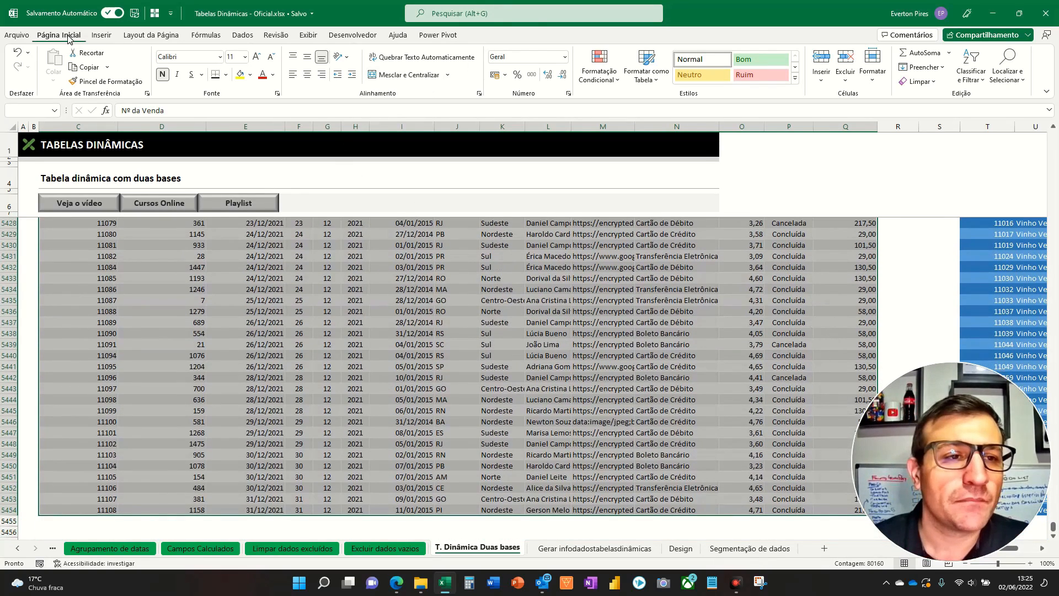
click(646, 72)
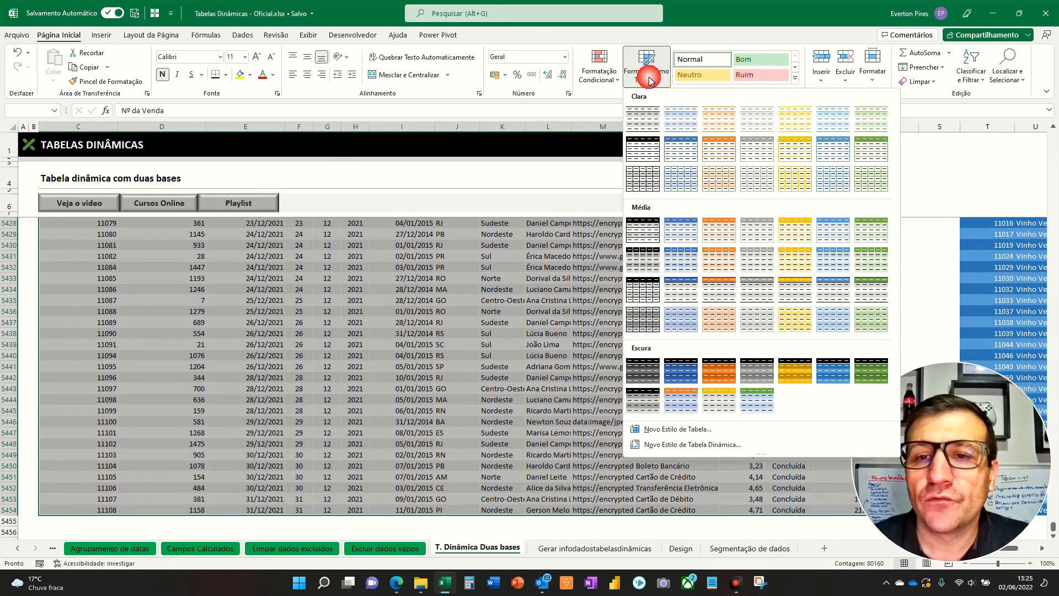
click(760, 260)
click(286, 261)
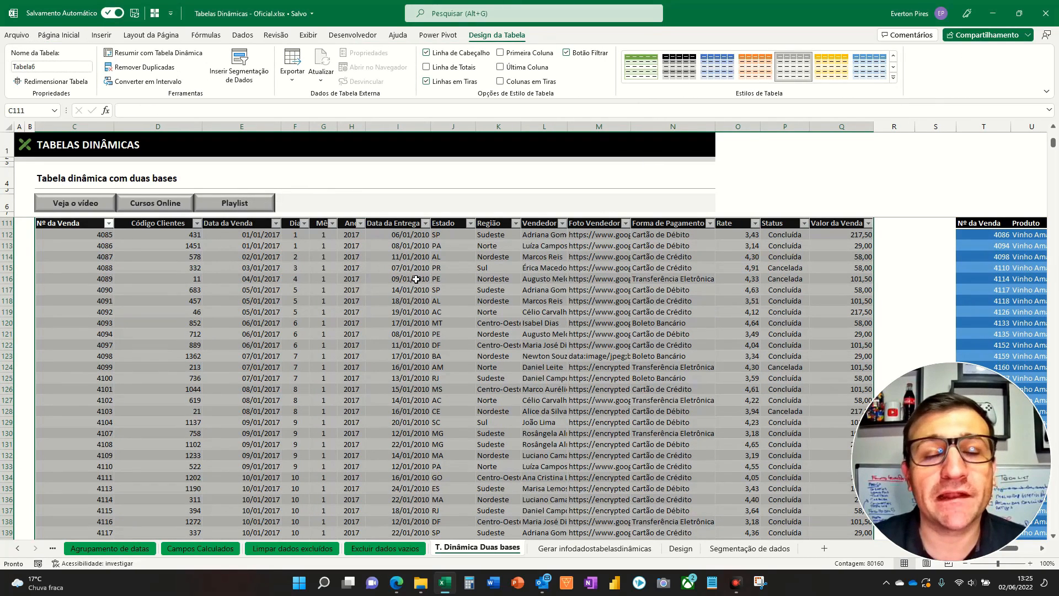
- Format the BASE PRODUTOS range T111:AC5454 as a table with headers, using a dark blue style
drag(986, 228, 988, 280)
key(ctrl+shift+Down)
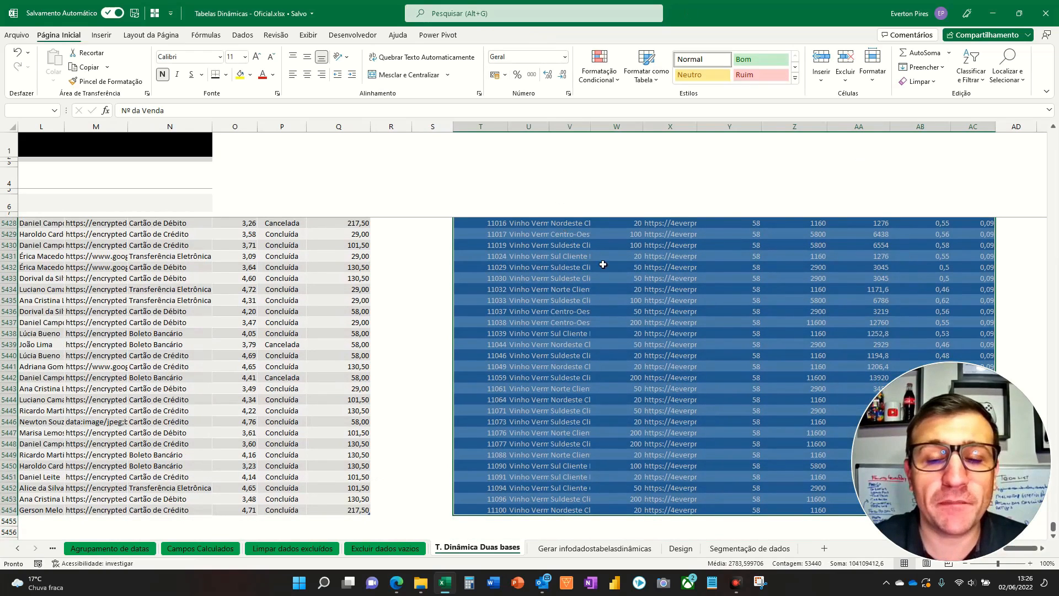
click(648, 71)
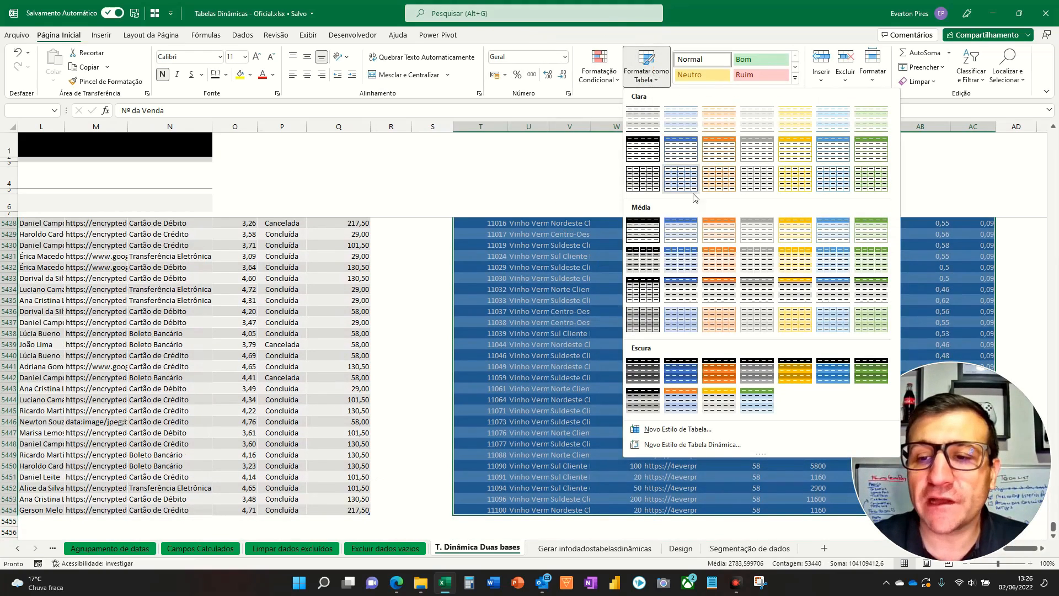
click(834, 373)
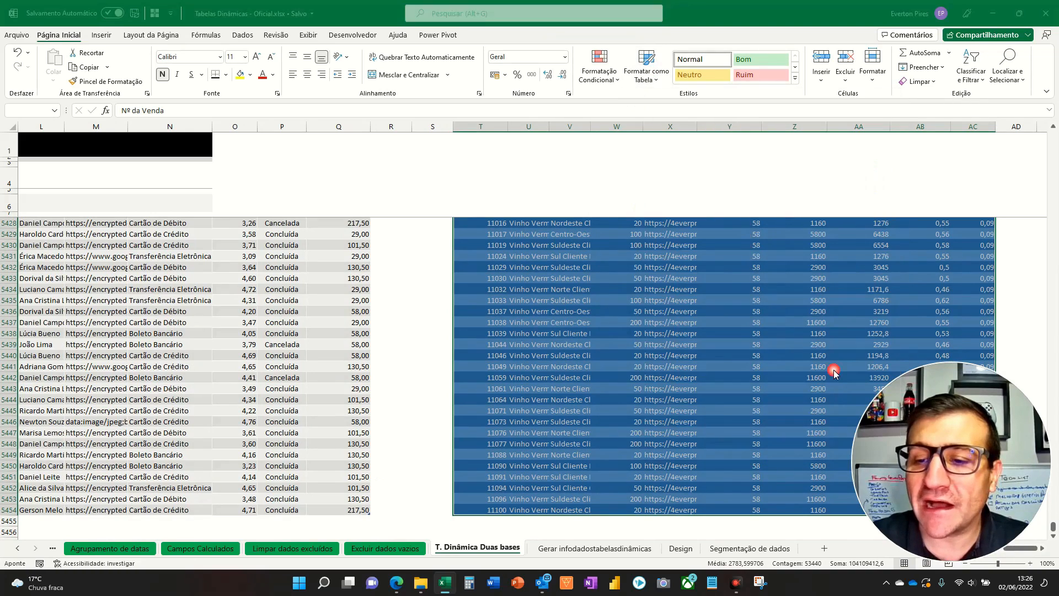
click(293, 263)
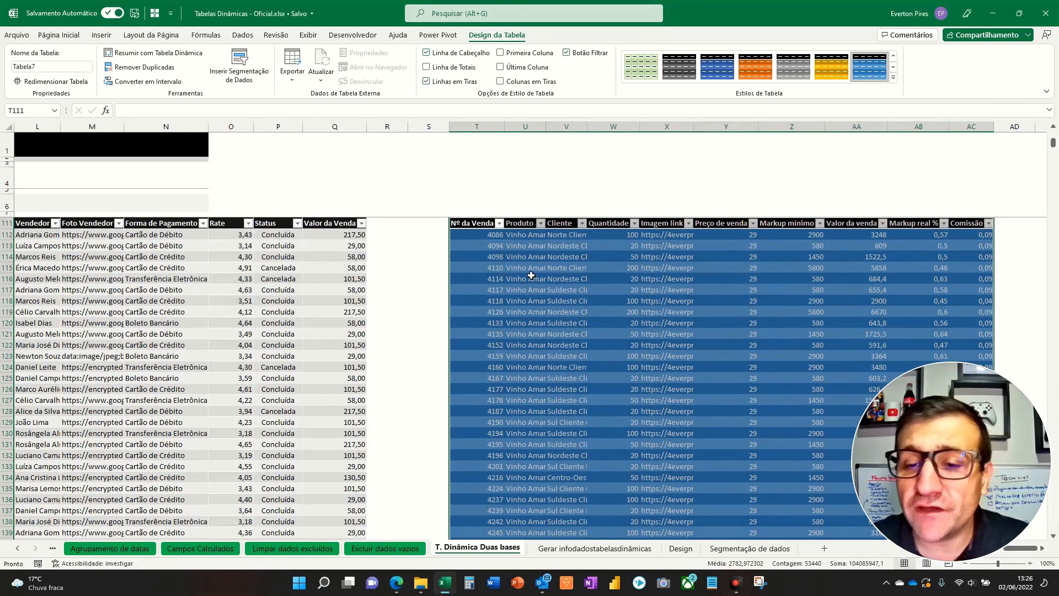
- Rename the BASE VENDAS table from Tabela6 to Vendas in the name manager
scroll(638, 291, up, 4)
key(ctrl+Home)
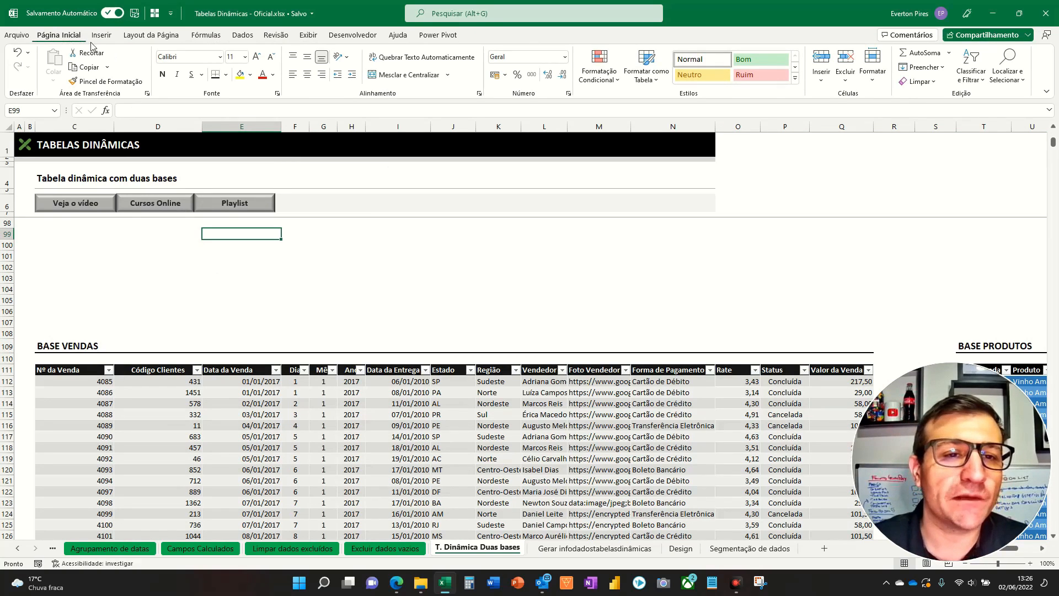
click(206, 35)
click(387, 69)
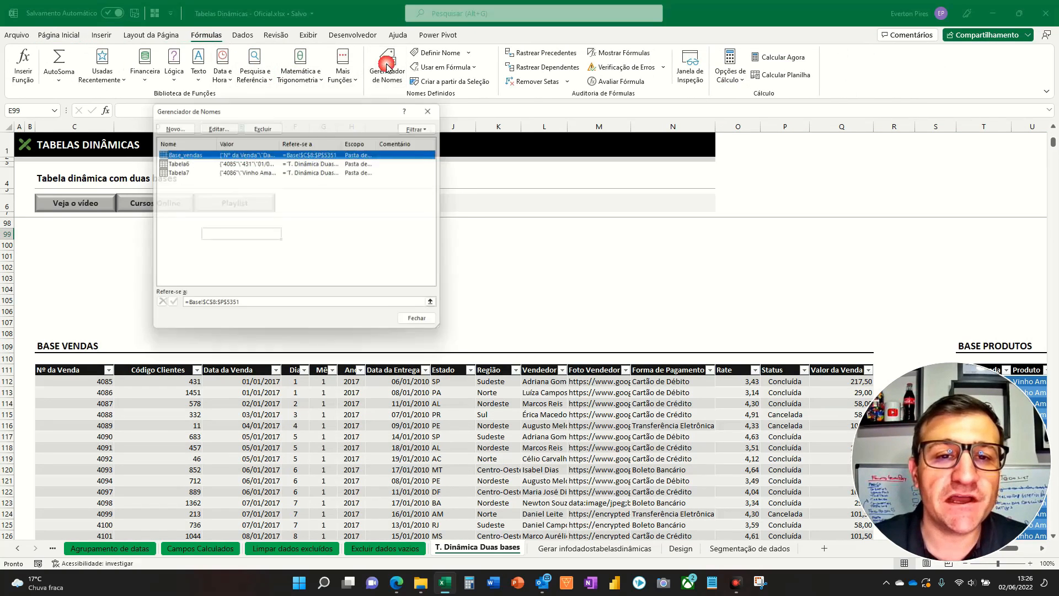
click(173, 161)
click(215, 125)
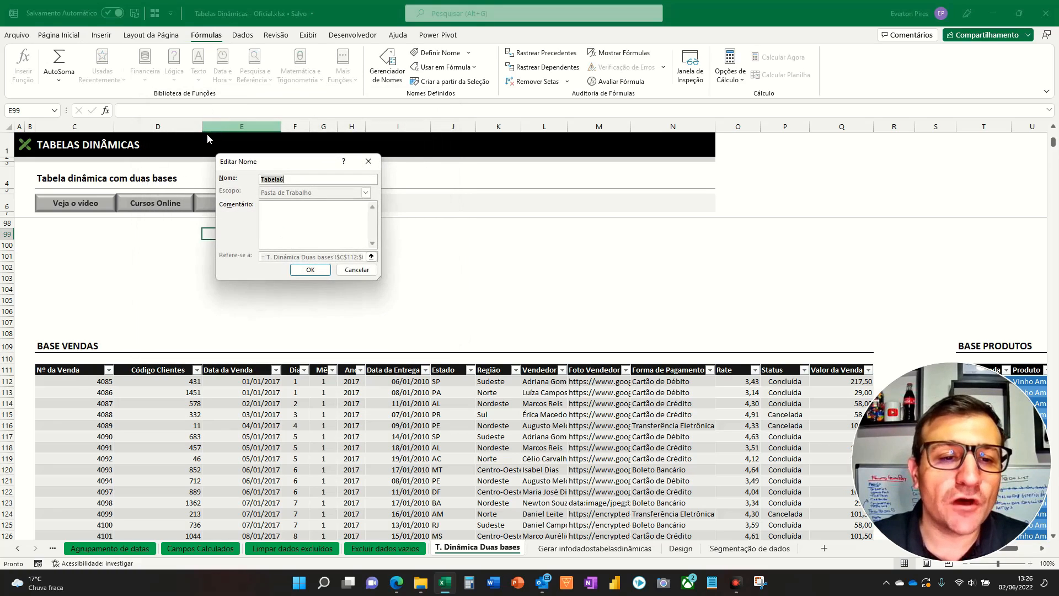
text(vENDAS)
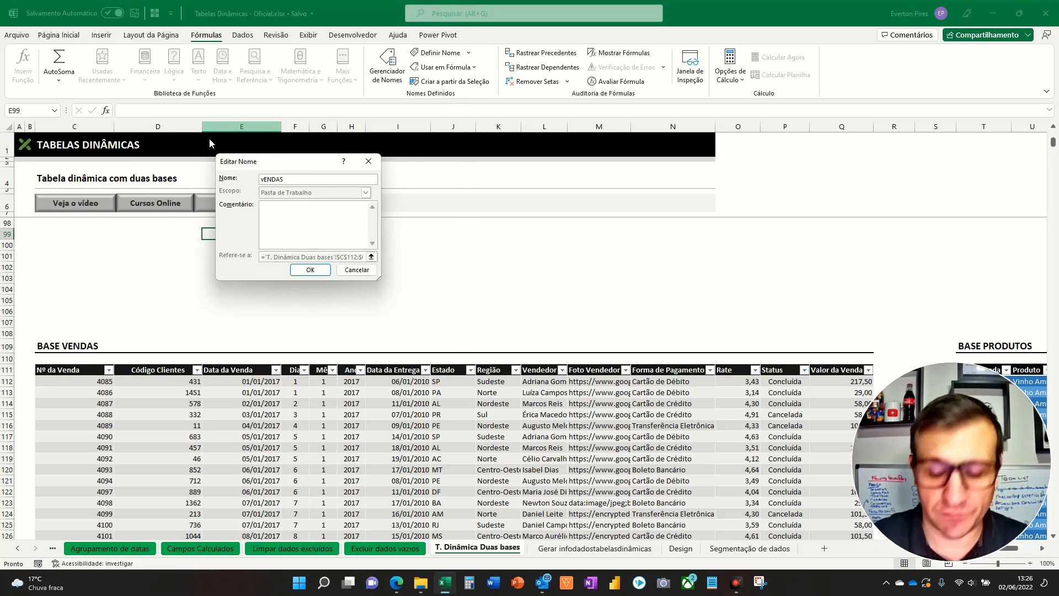
key(Return)
- Rename the BASE PRODUTOS table, Tabela7, as Produtos and close the name manager
click(210, 146)
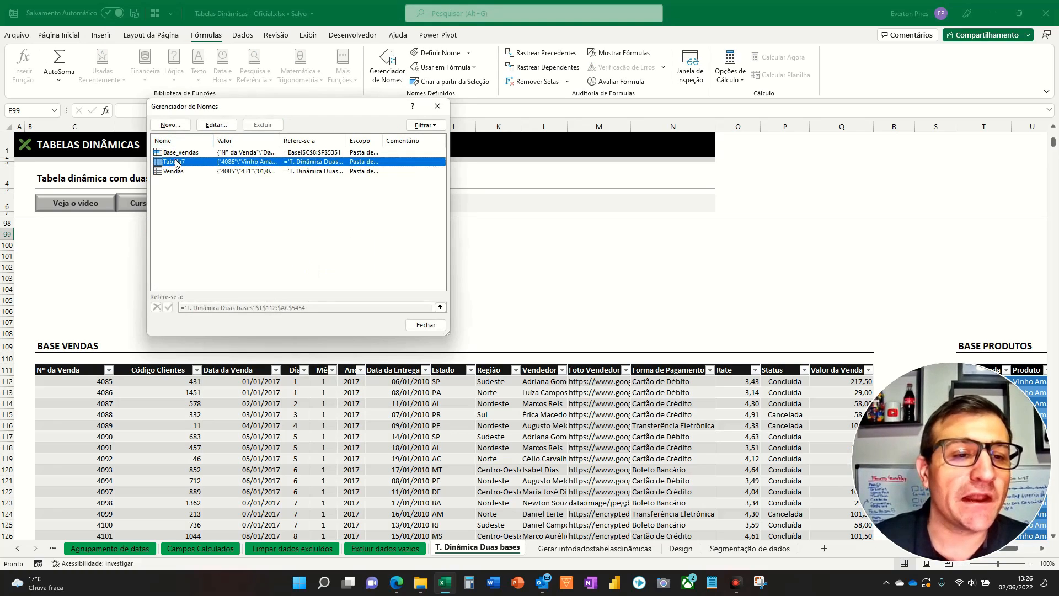
double_click(210, 144)
text(Produtos)
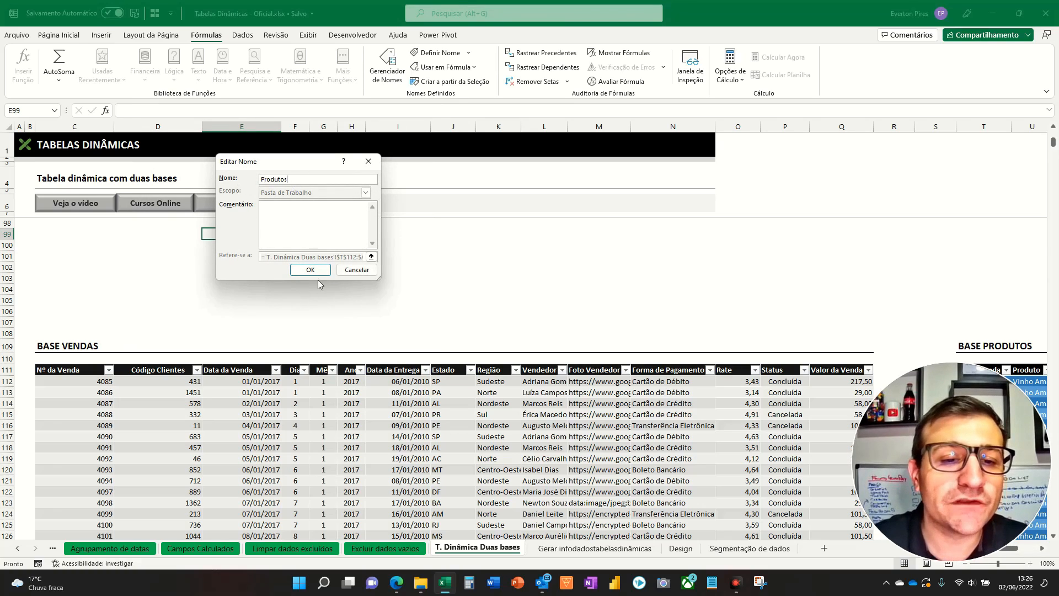
click(313, 270)
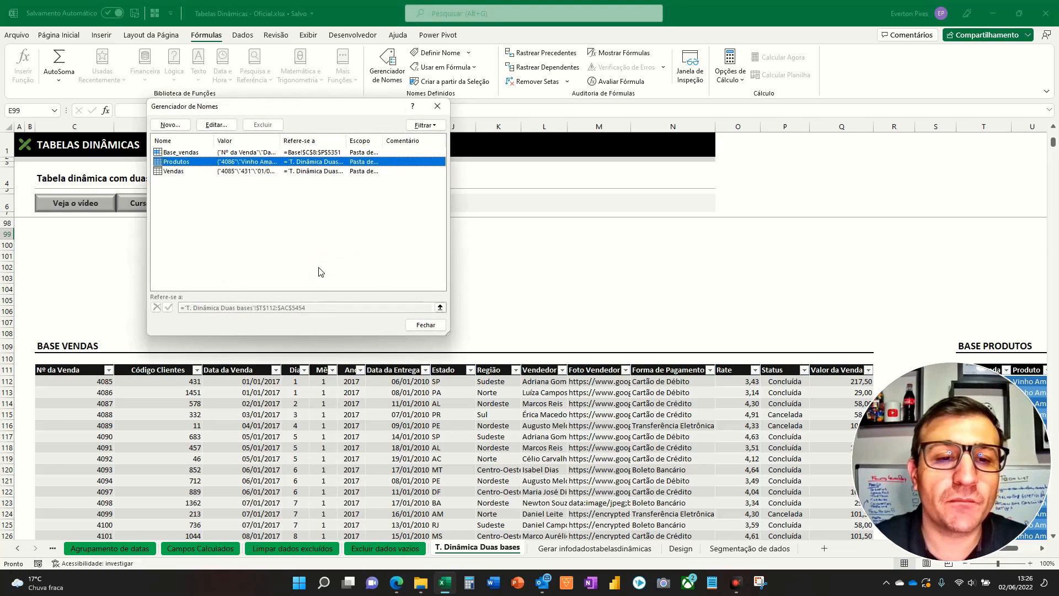
click(426, 326)
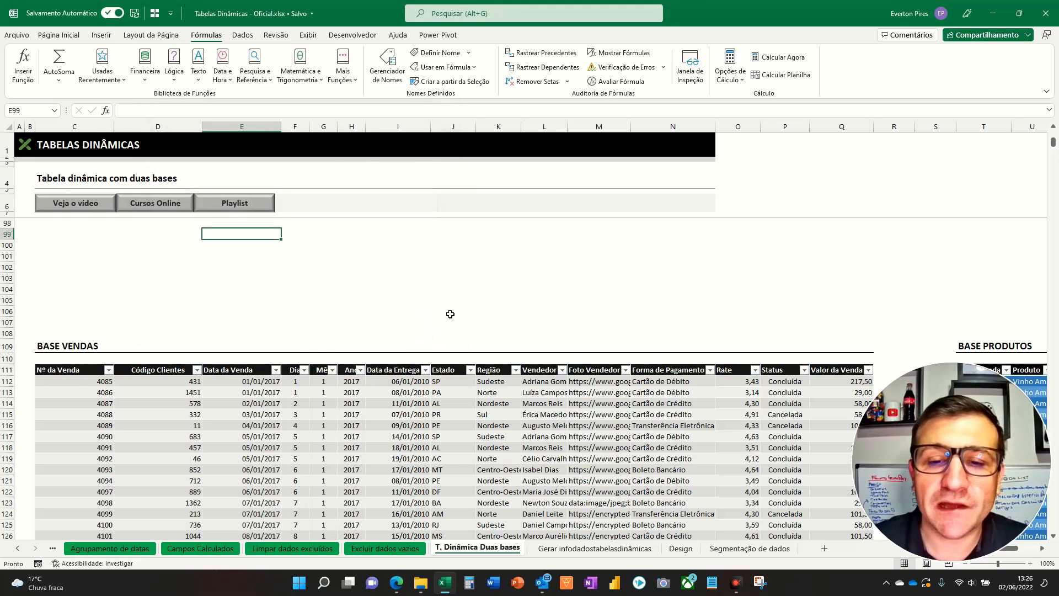
- Start a pivot table from the Vendas table and enable adding its data to the data model
click(449, 313)
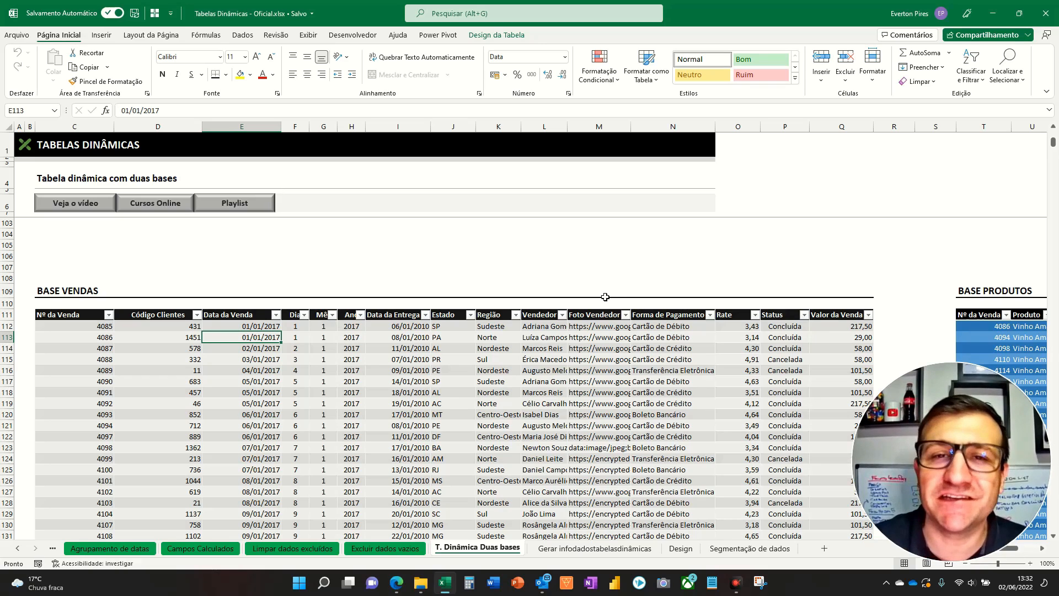
click(279, 363)
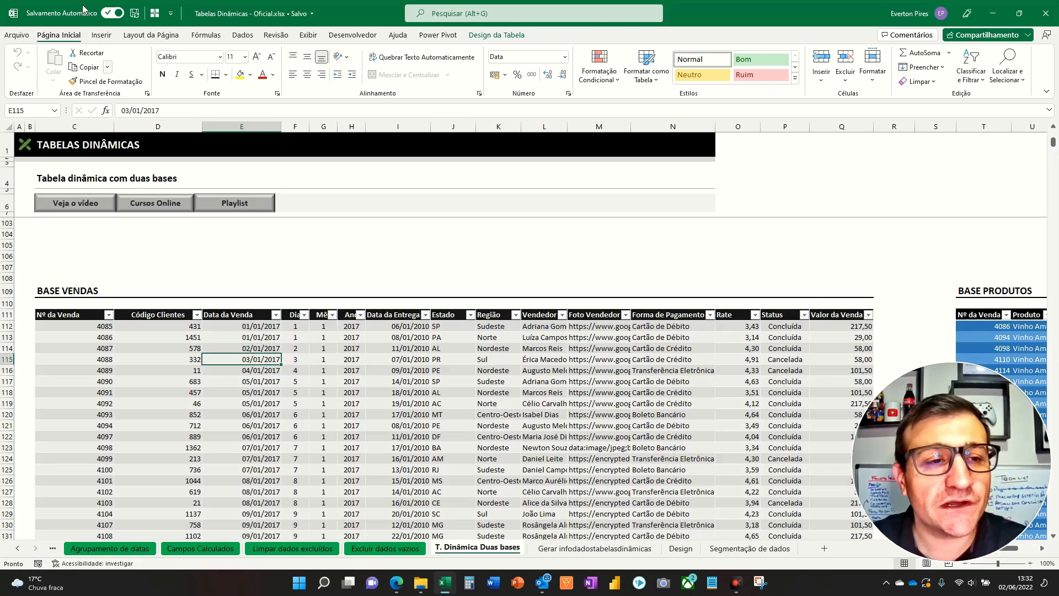
click(102, 39)
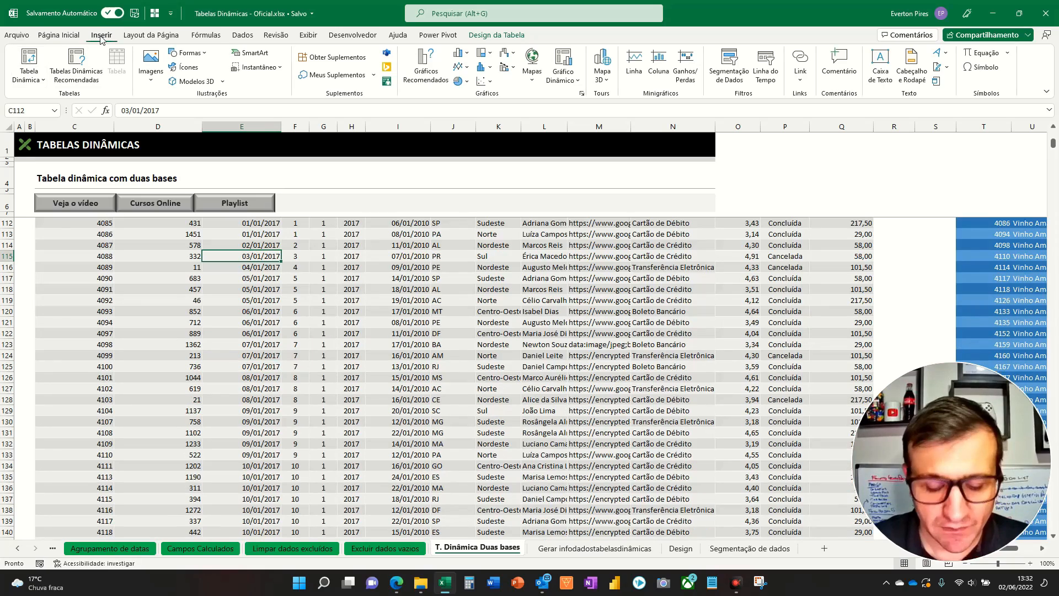
key(ctrl)
key(ctrl)
click(28, 61)
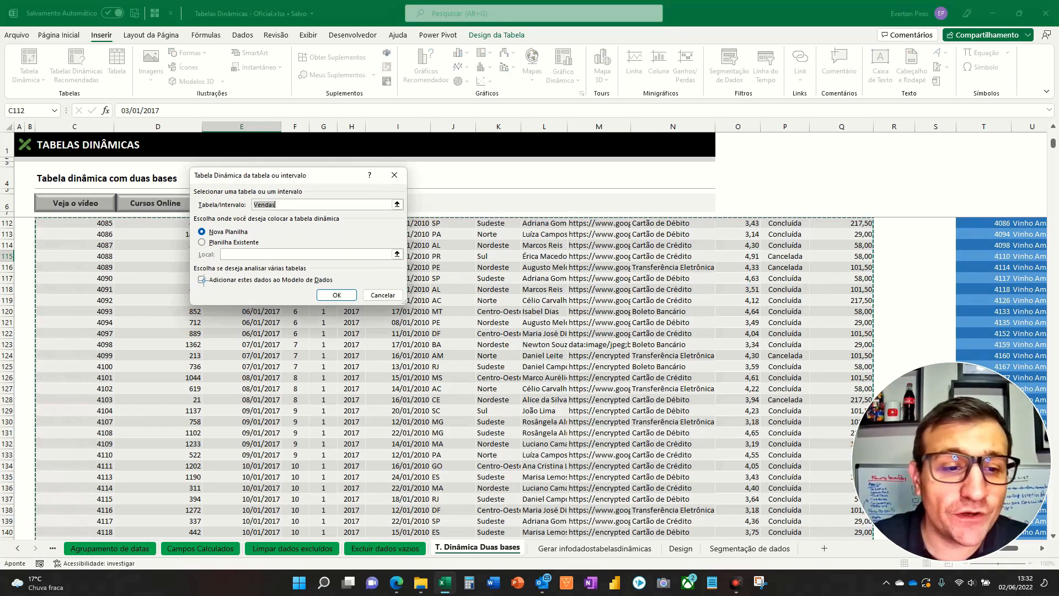
drag(192, 267, 349, 295)
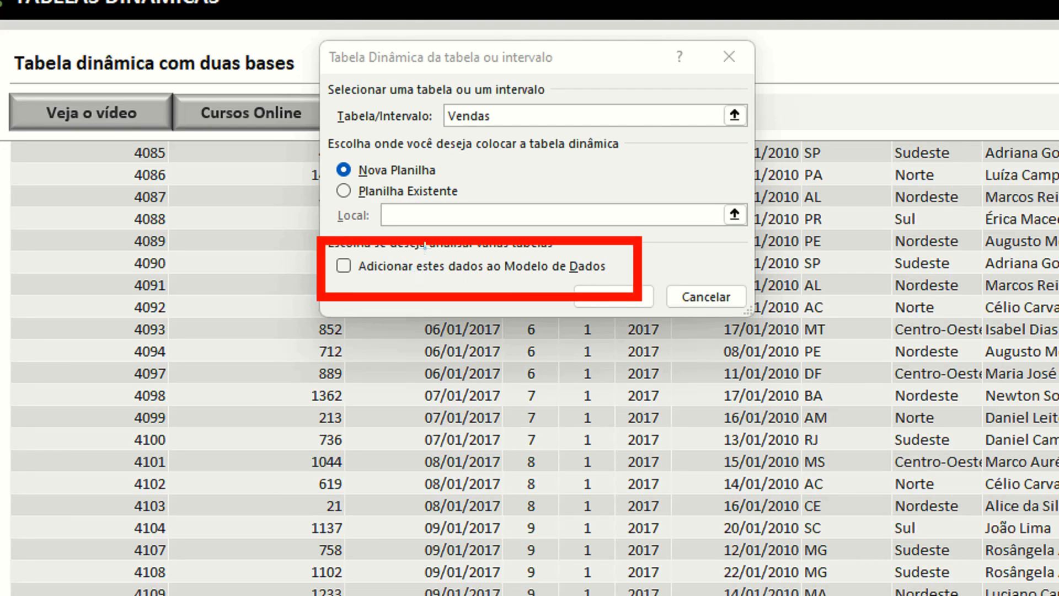
key(ctrl+z)
mouse_move(310, 221)
mouse_down()
mouse_move(462, 287)
mouse_move(624, 278)
mouse_up()
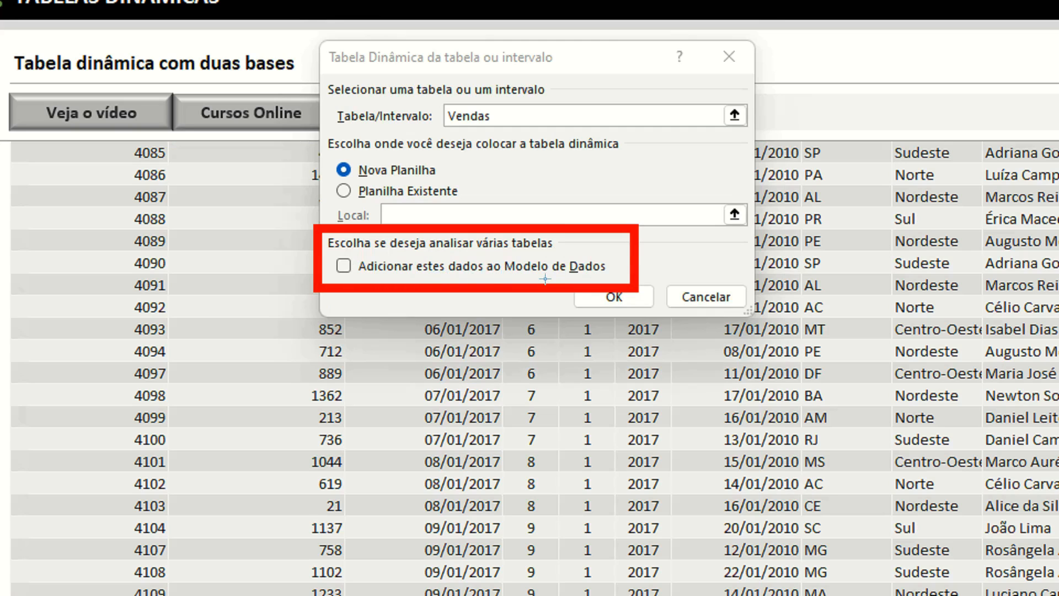
key(Escape)
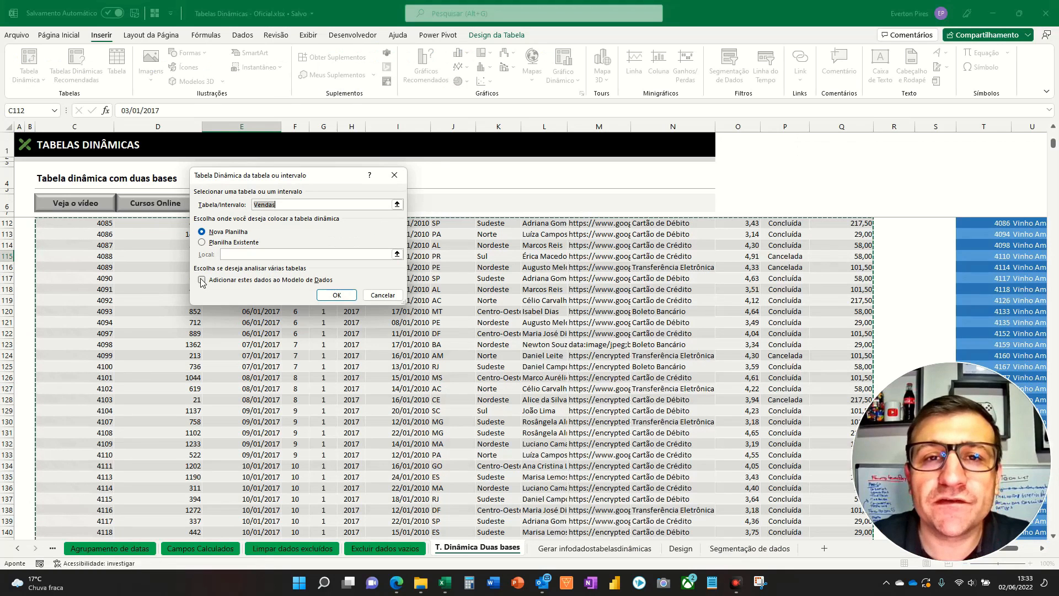
click(202, 280)
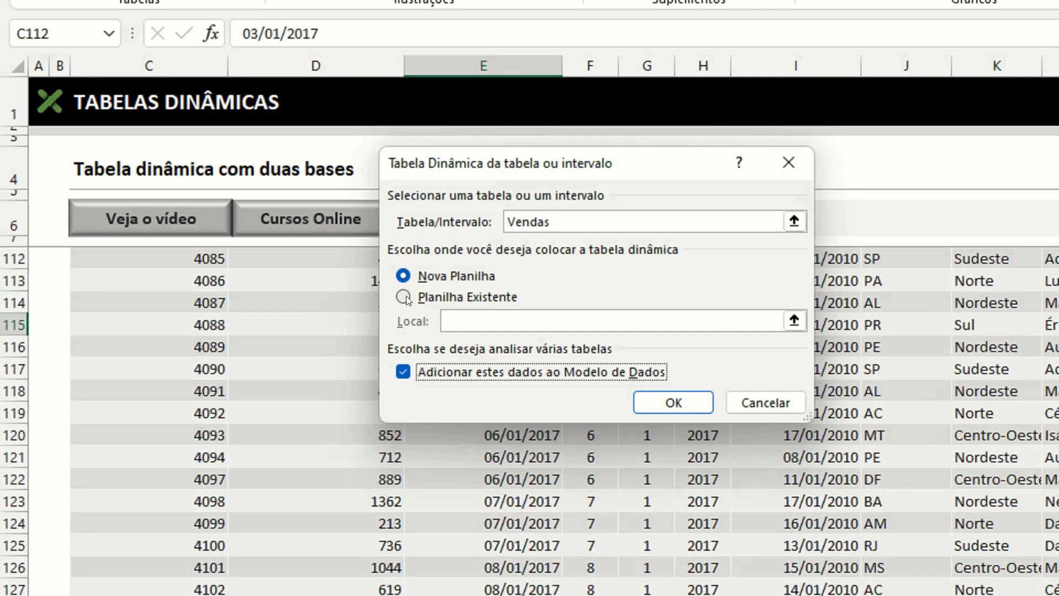
- Place the pivot table on the existing T. Dinâmica Duas bases worksheet at cell C75 and create it
click(406, 296)
click(793, 321)
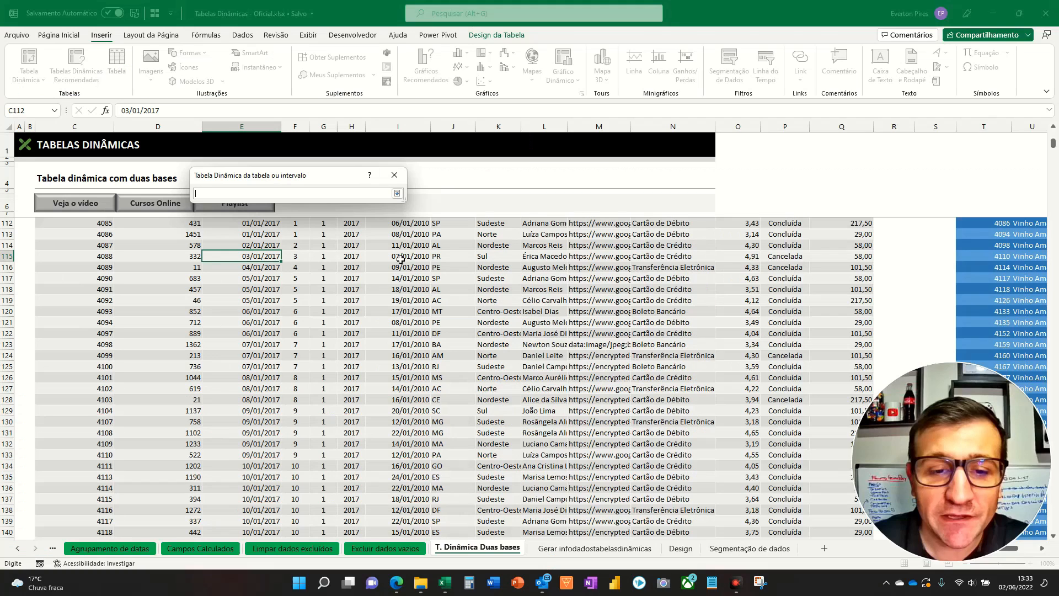
scroll(113, 288, up, 13)
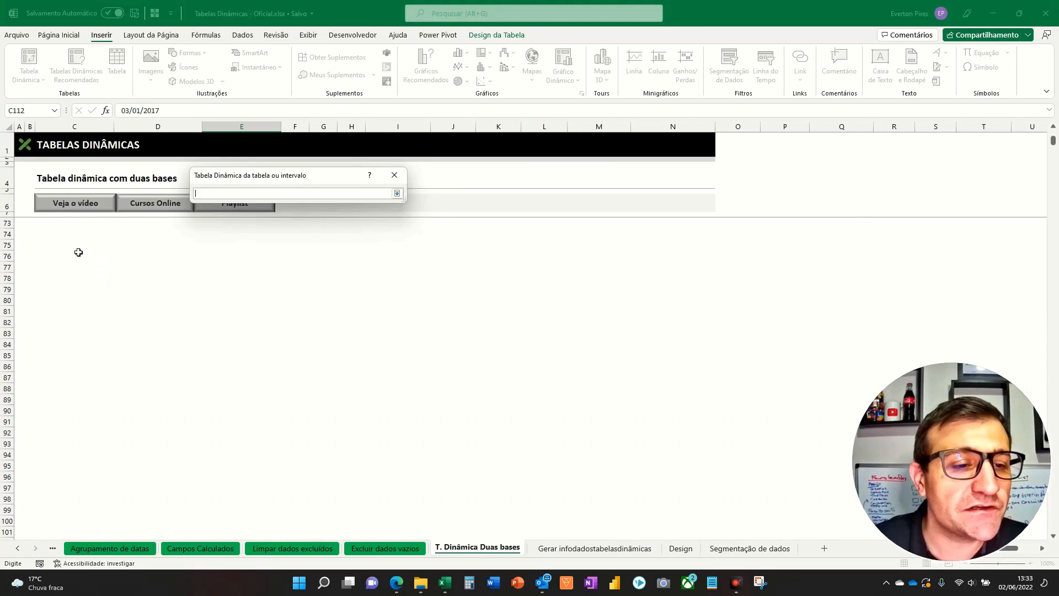
click(72, 245)
key(Return)
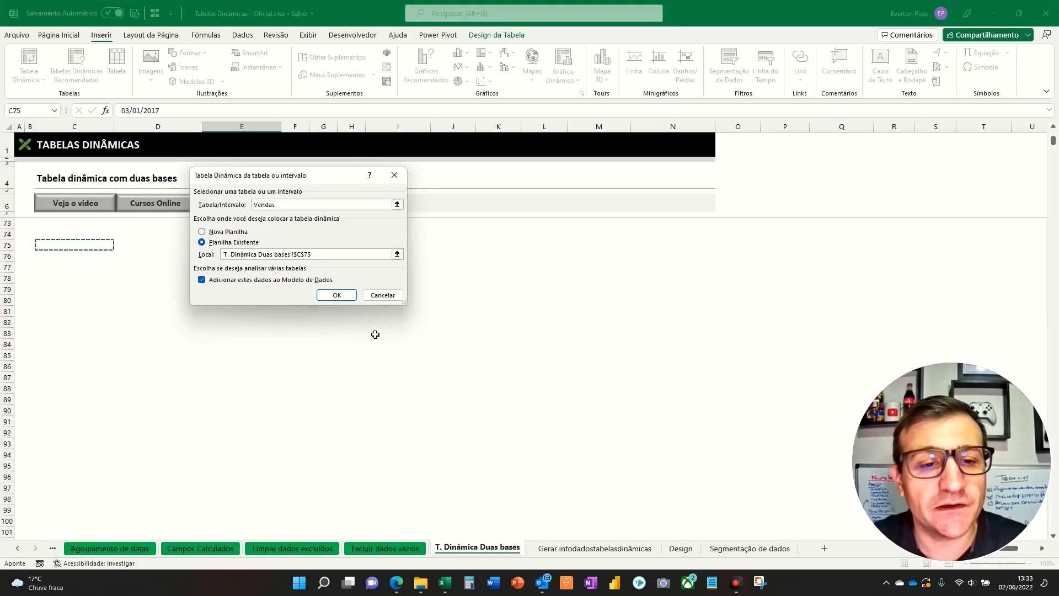
click(343, 295)
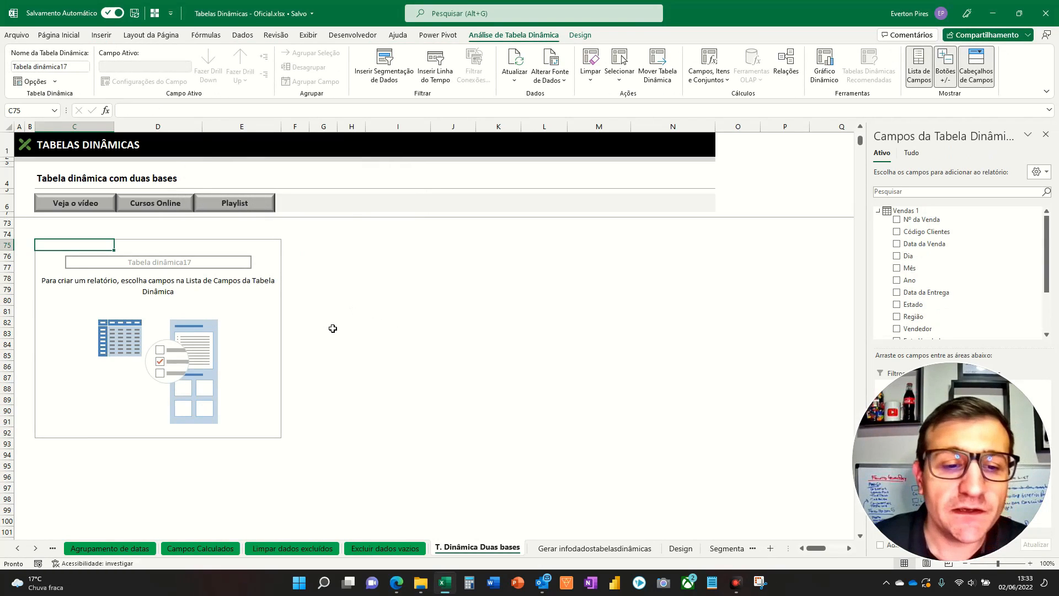
scroll(284, 381, down, 5)
scroll(276, 378, up, 6)
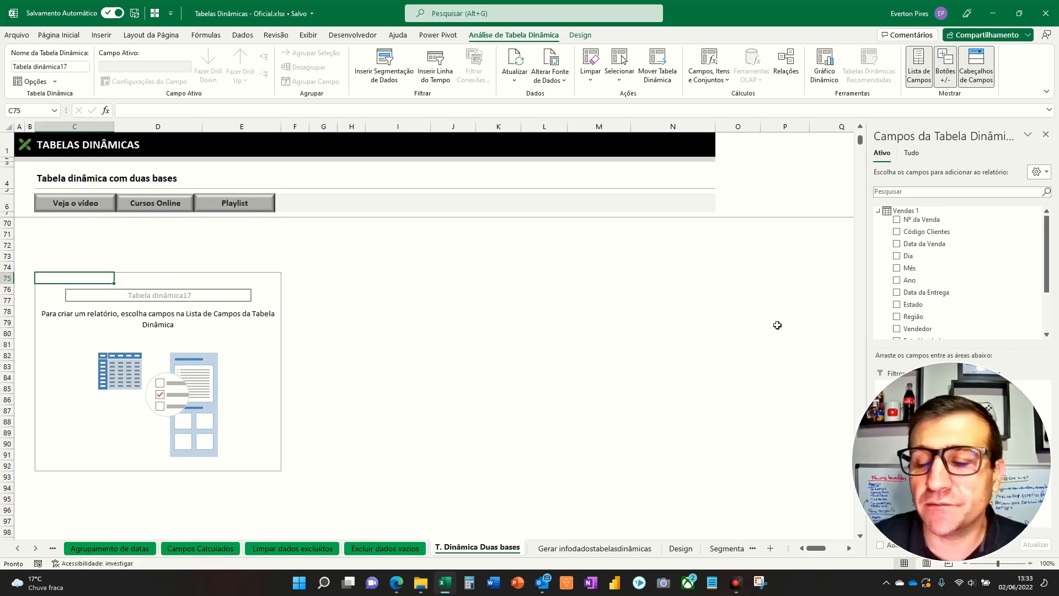
key(F5)
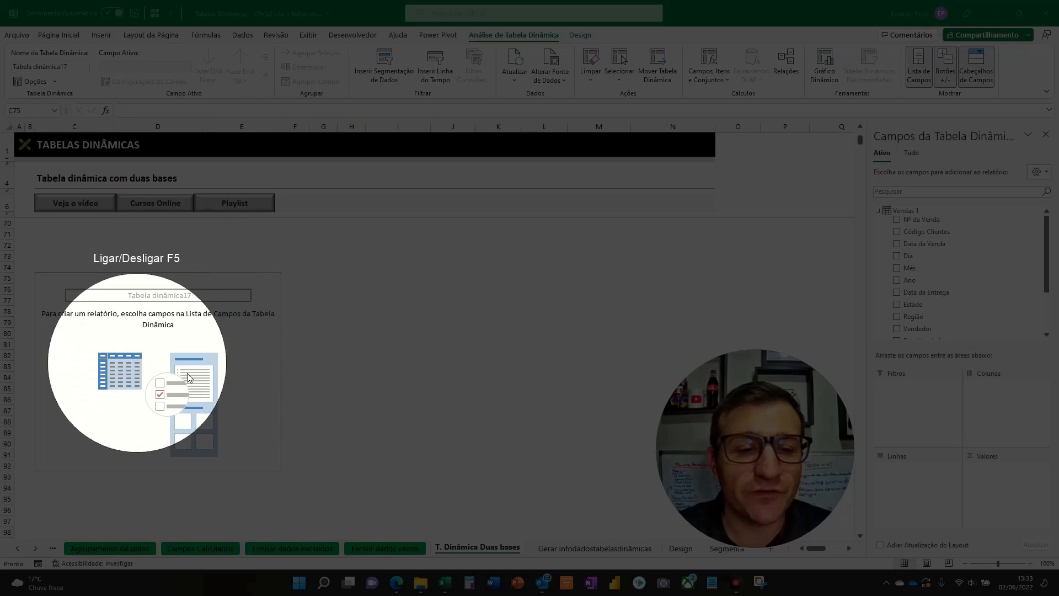
key(F5)
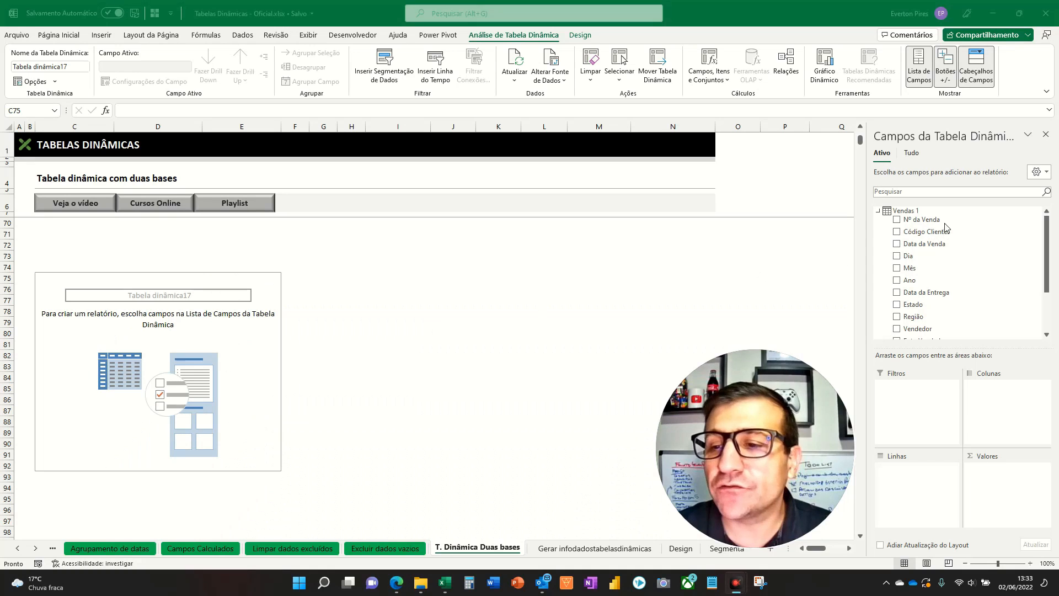
- Collapse the Vendas 1 fields and list all of the workbook's tables in the pivot table's field list
click(877, 212)
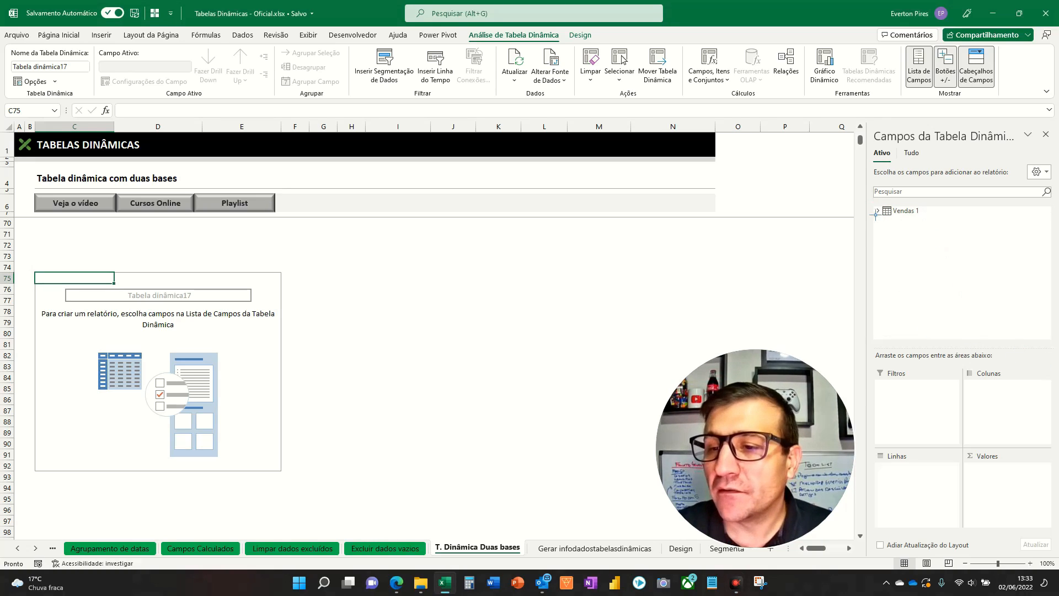
drag(859, 197, 961, 231)
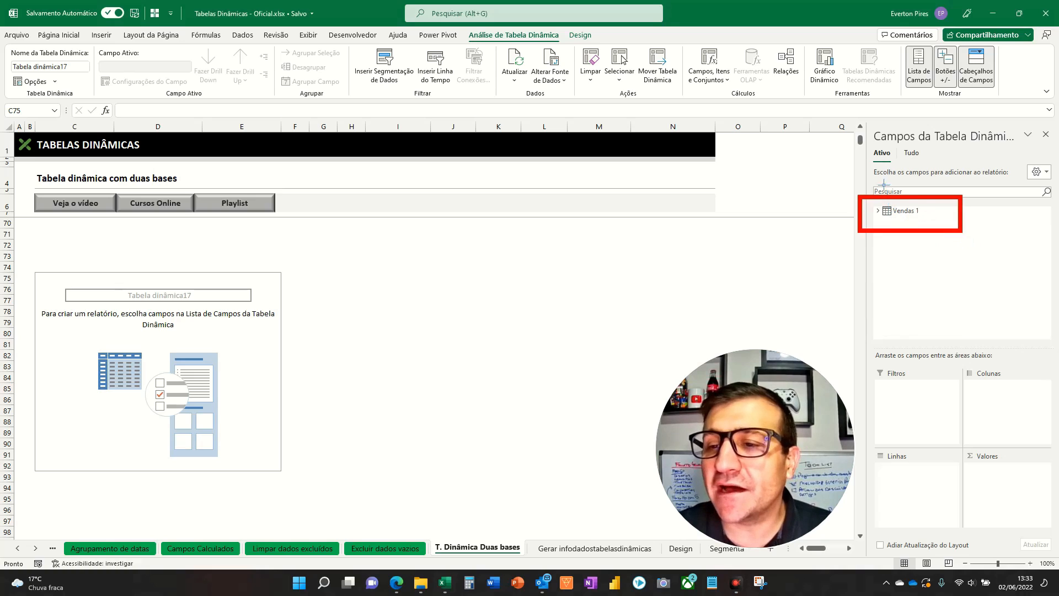
drag(854, 136, 899, 168)
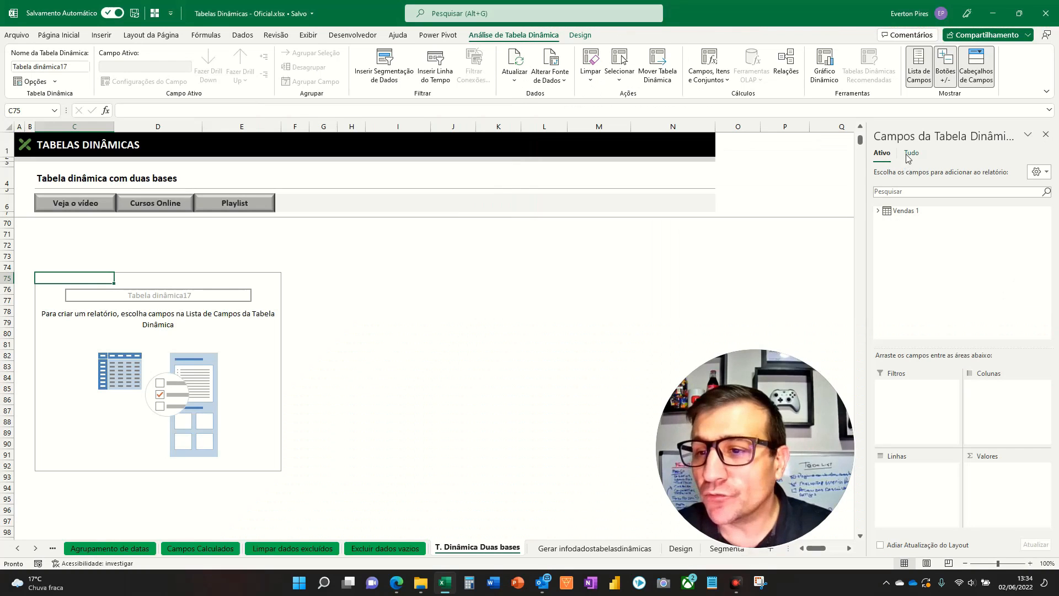
click(760, 255)
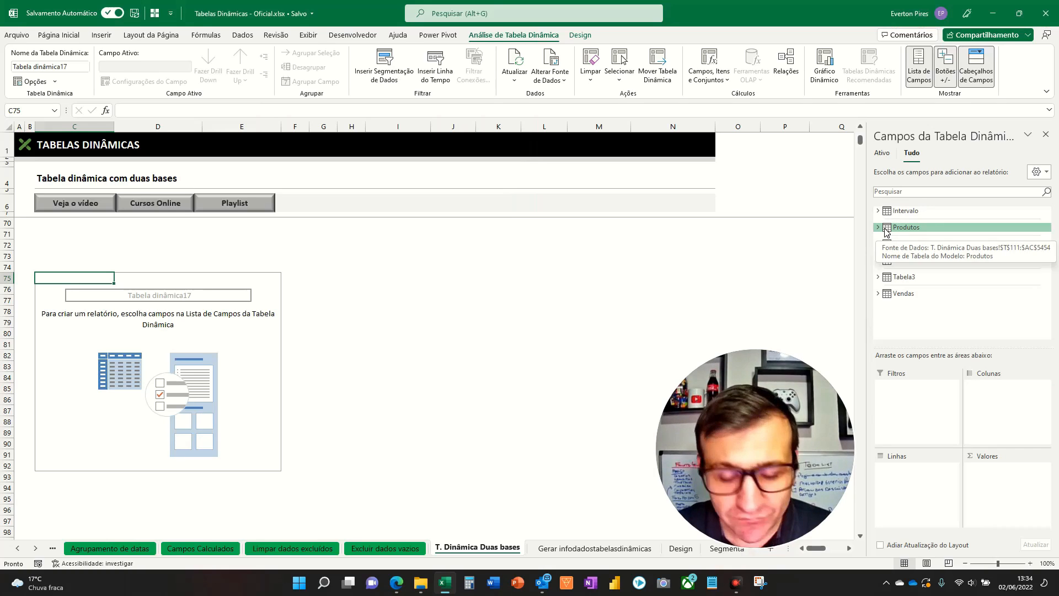
key(ctrl+shift+d)
drag(867, 215, 946, 239)
drag(847, 280, 966, 311)
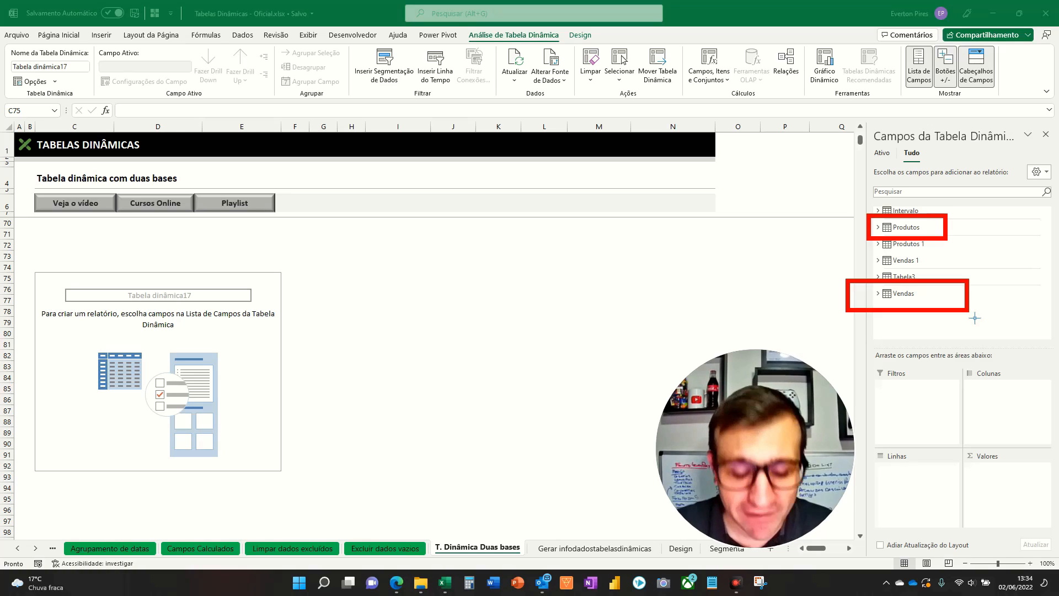
- Add Vendedor as rows and Valor da Venda as values from the Vendas table, plus Comissão from the Produtos table
click(903, 293)
scroll(919, 297, down, 1)
scroll(921, 310, down, 3)
click(919, 265)
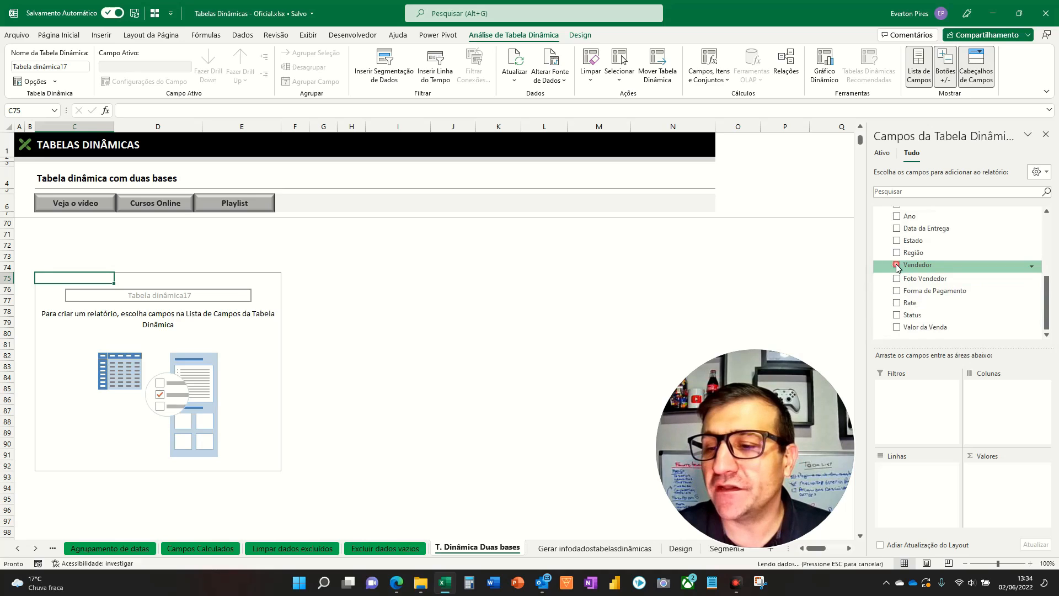
click(898, 327)
scroll(899, 270, up, 5)
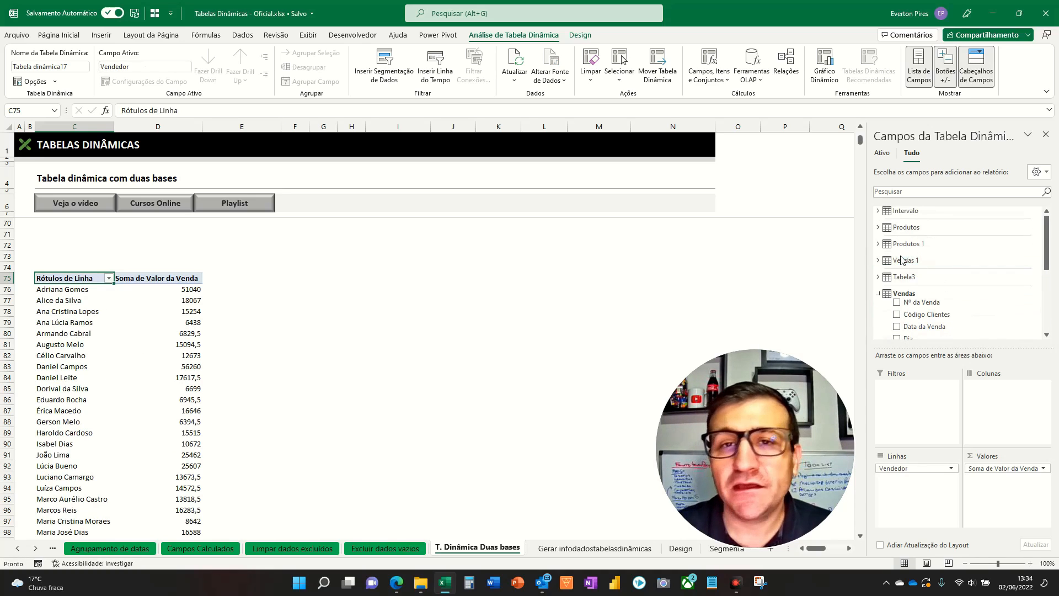
click(878, 227)
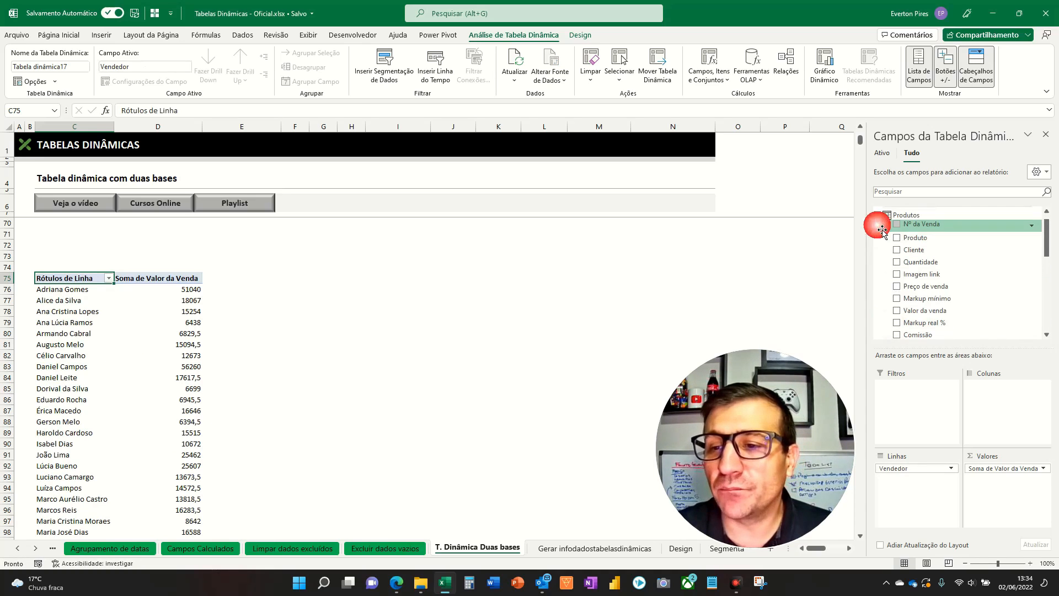
click(897, 333)
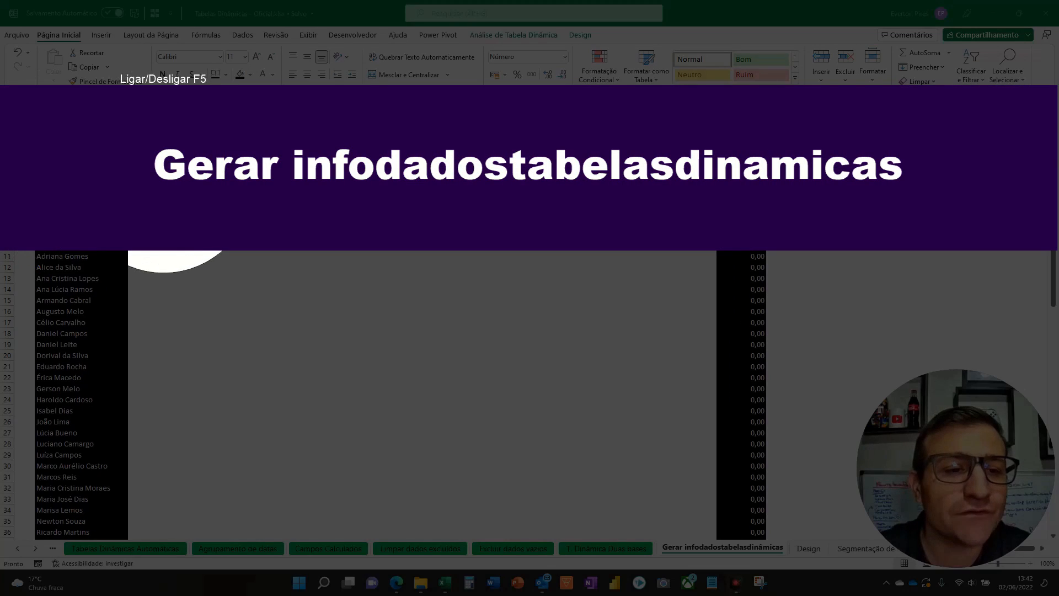
- Compare the empty seller-by-month grid with the pivot table beneath it on the Gerar infodadostabelasdinâmicas sheet
key(F5)
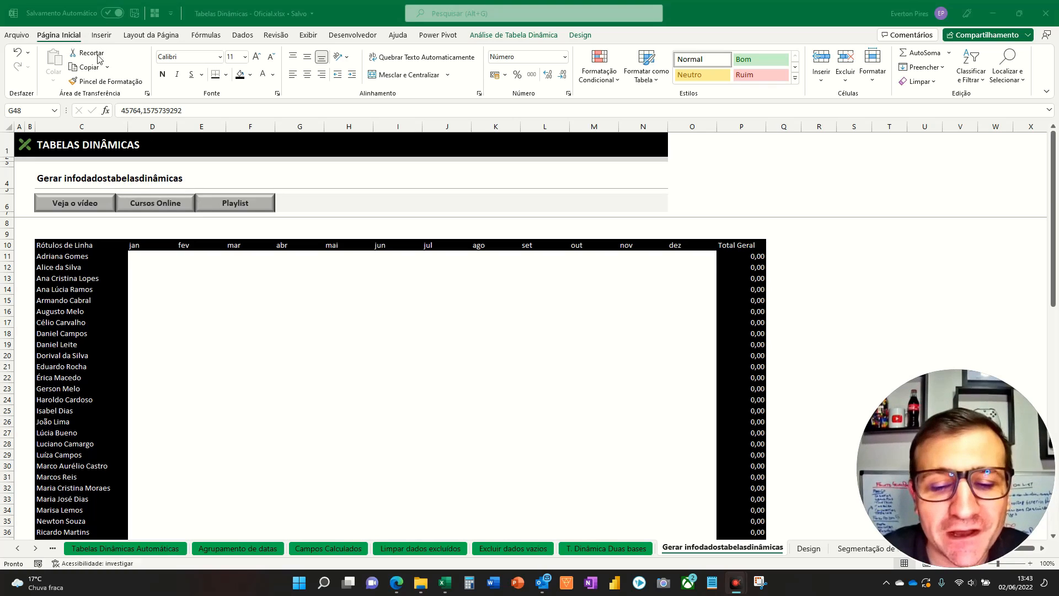
scroll(250, 377, down, 11)
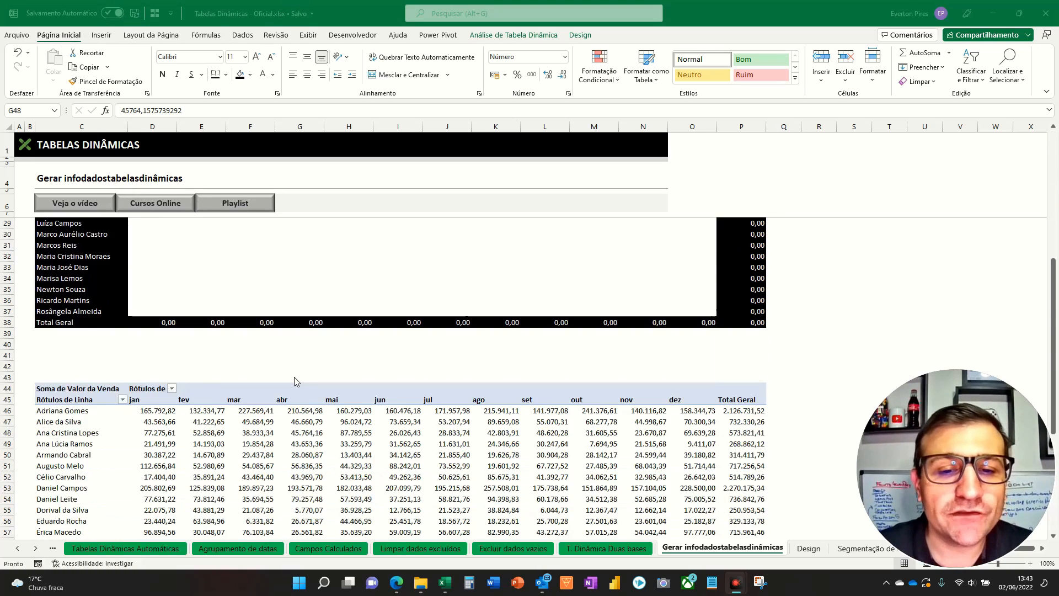
click(272, 367)
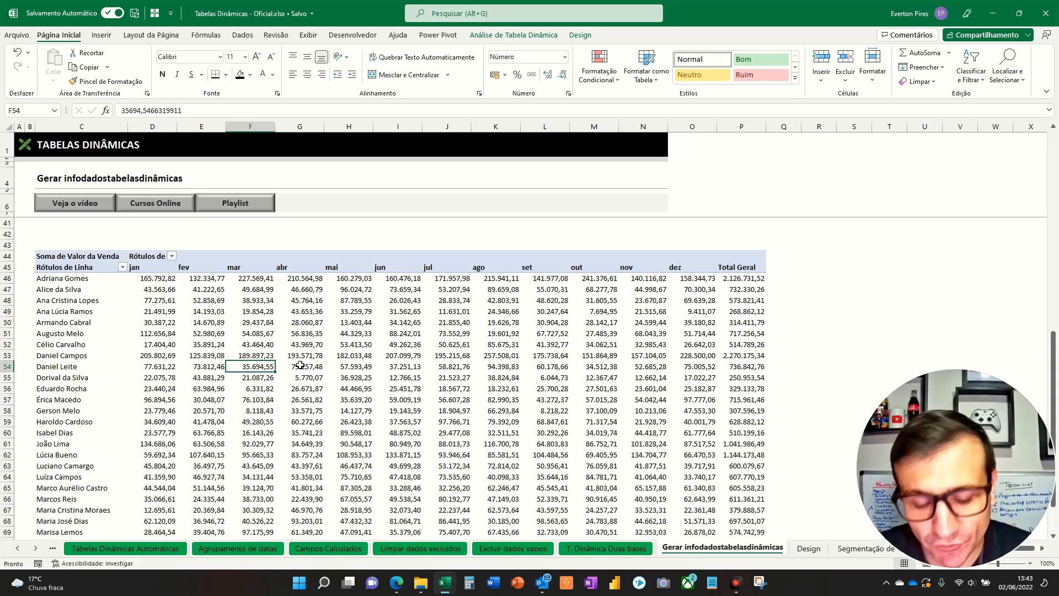
key(F5)
key(F5)
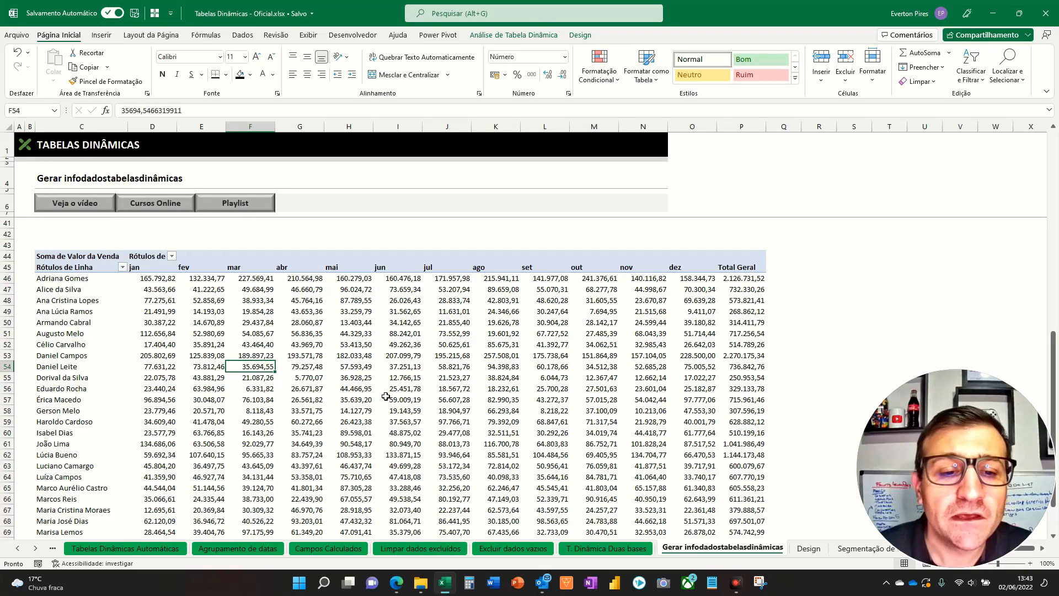
scroll(381, 399, up, 1)
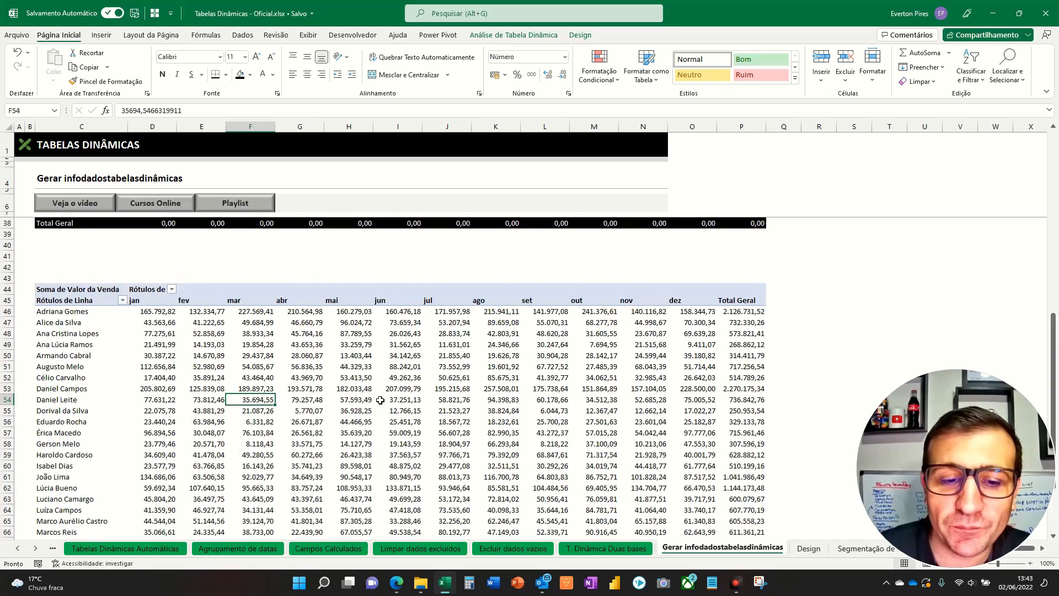
scroll(381, 400, up, 4)
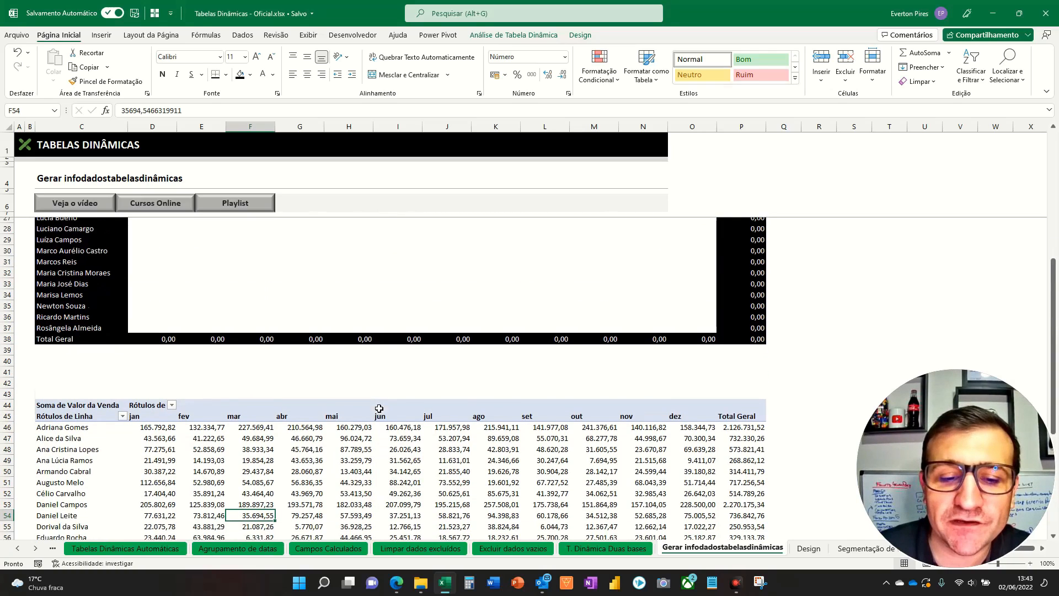
scroll(378, 408, up, 6)
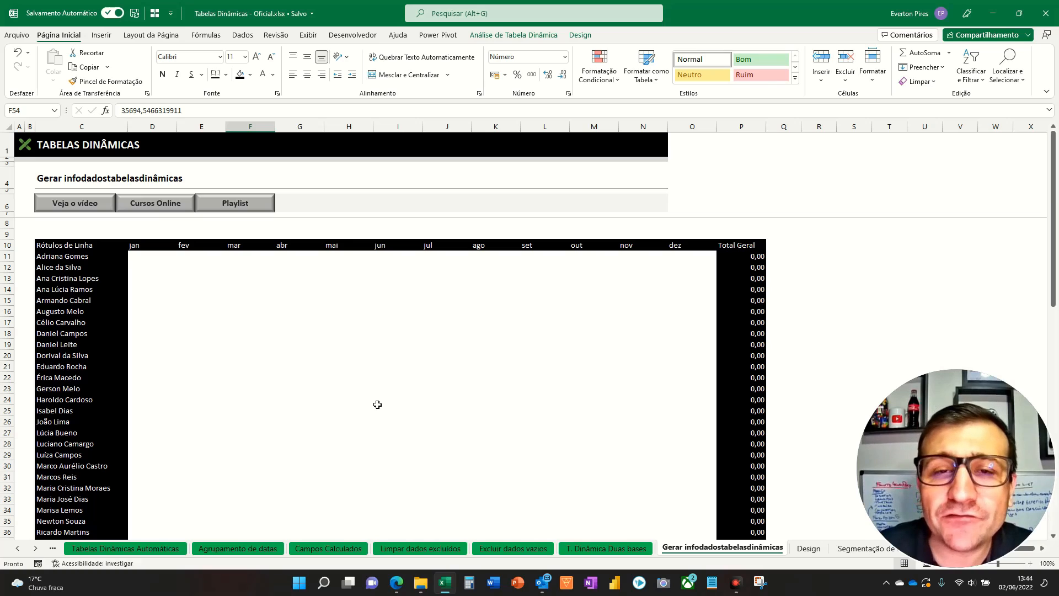
scroll(380, 386, down, 8)
click(391, 422)
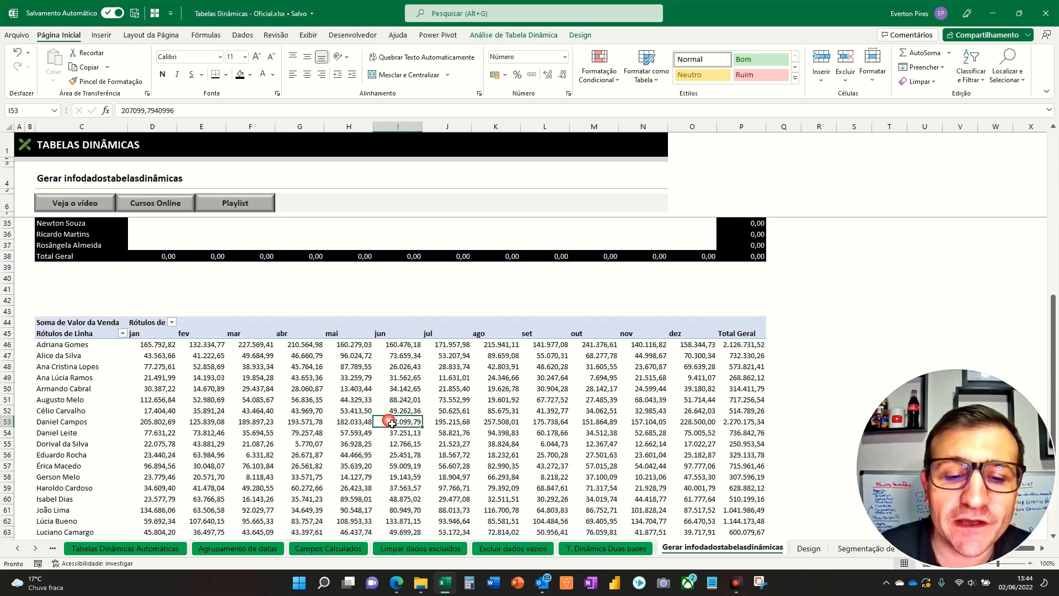
- In D11, enter an INFODADOSTABELADINÂMICA formula for the January pivot value in D46, with its pivot table reference made relative as C44
scroll(227, 333, up, 9)
click(150, 257)
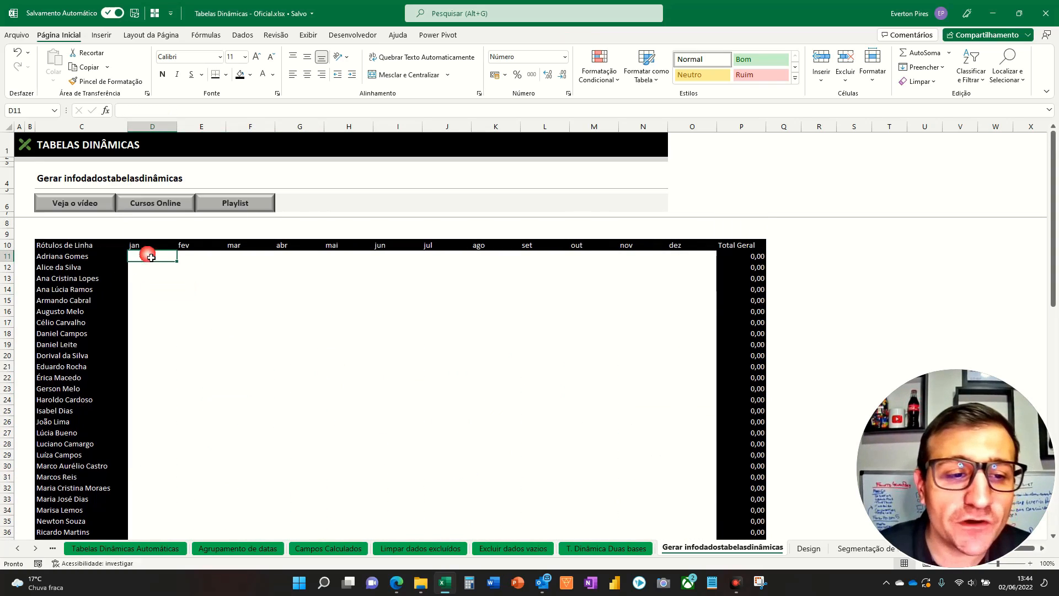
text(=)
scroll(189, 314, down, 5)
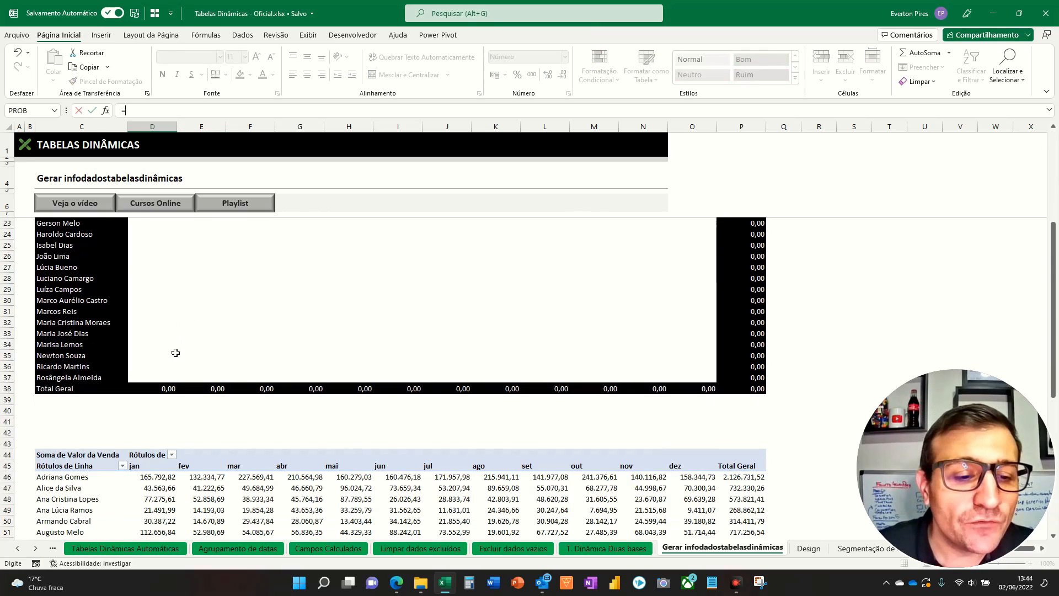
scroll(175, 352, down, 3)
click(156, 378)
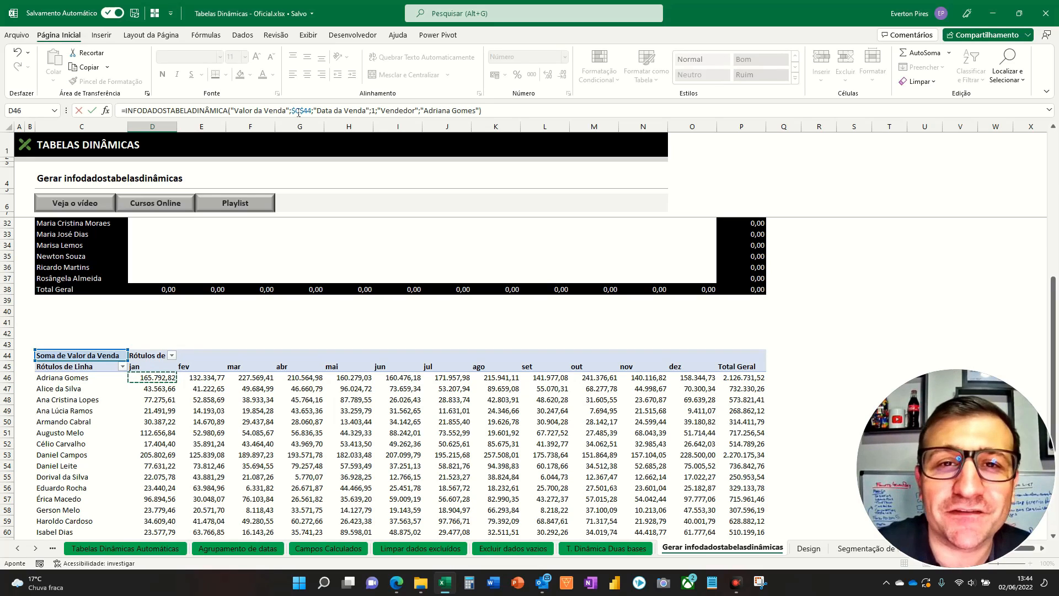
click(294, 111)
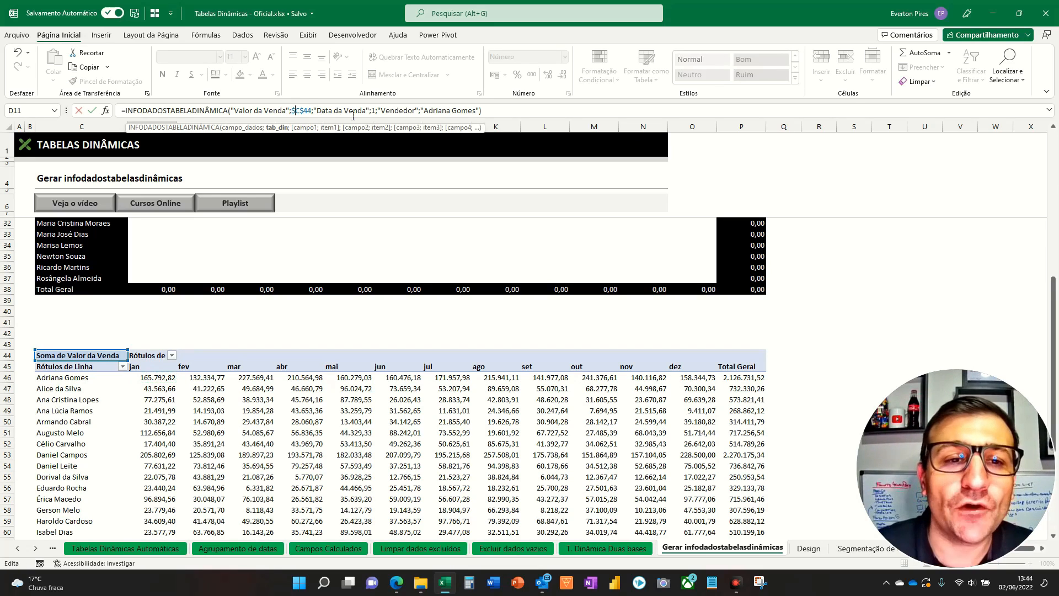
key(F4)
key(F4)
key(F4)
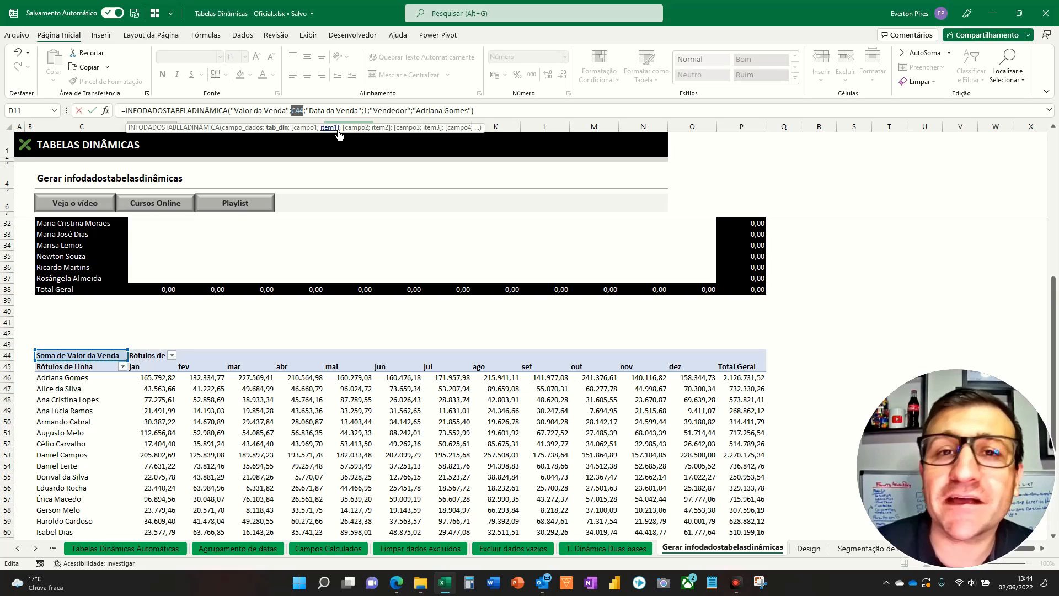
key(Return)
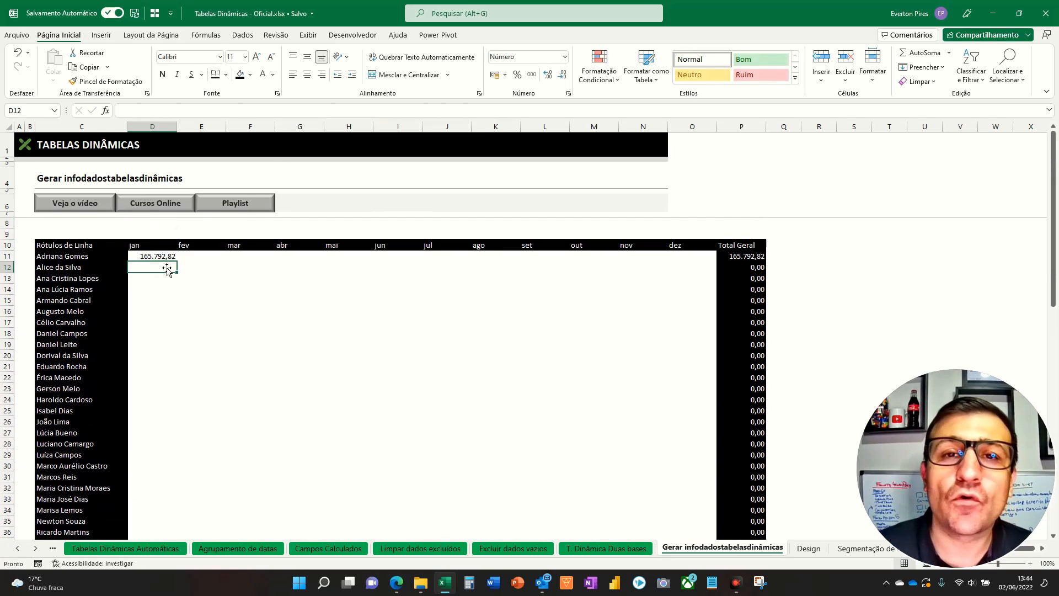
- Copy the D11 formula across E11:O11, paste row 11 as formulas through row 37, and check the grid against the pivot table
click(157, 256)
key(ctrl+c)
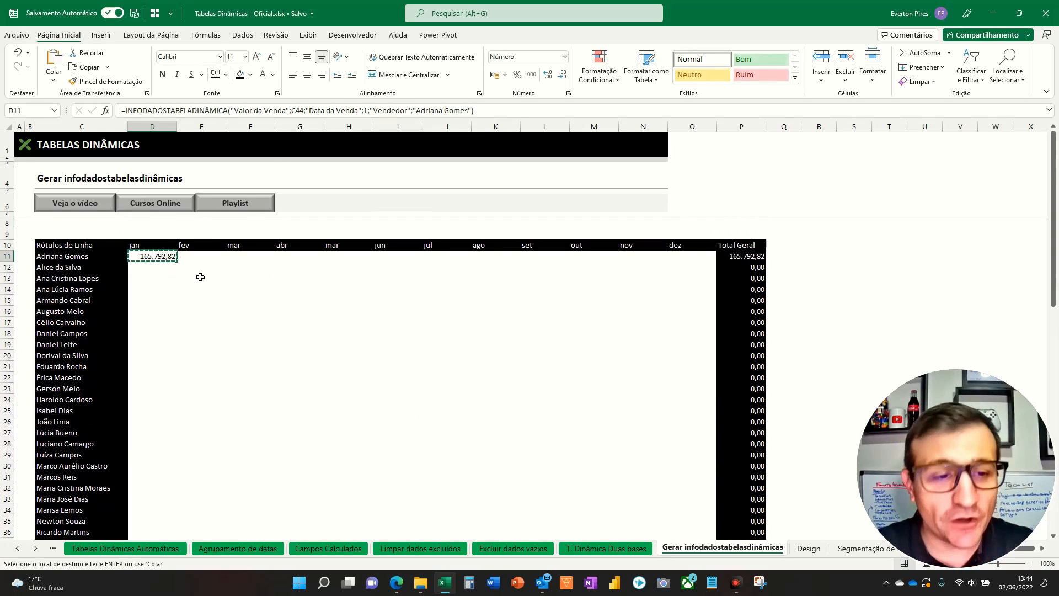
drag(197, 261, 678, 261)
key(Return)
drag(151, 255, 695, 260)
key(ctrl+c)
drag(172, 270, 708, 509)
key(ctrl+alt+v)
key(f)
key(Return)
scroll(269, 283, up, 1)
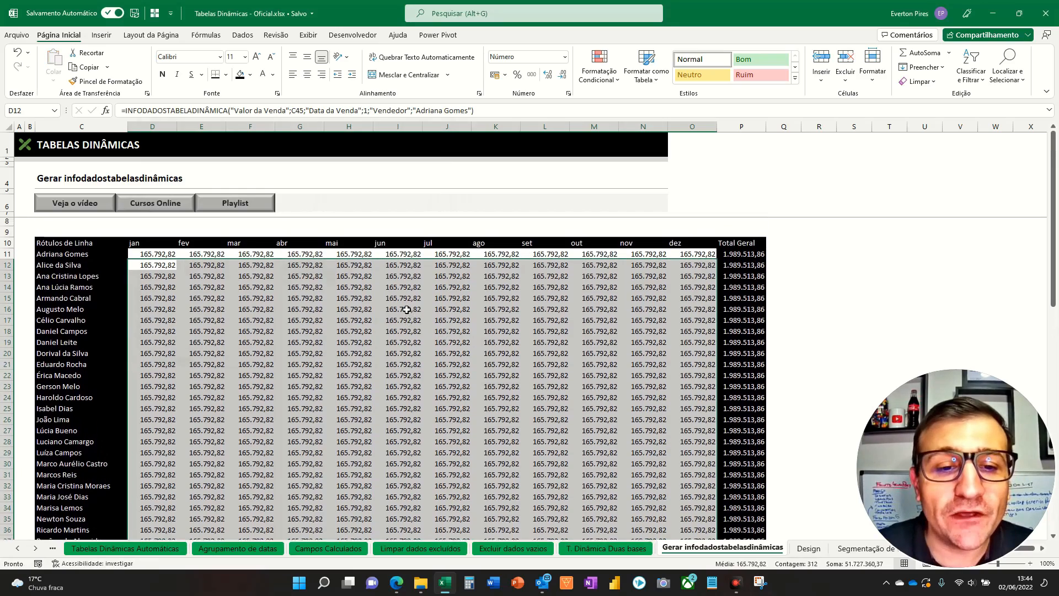
click(248, 279)
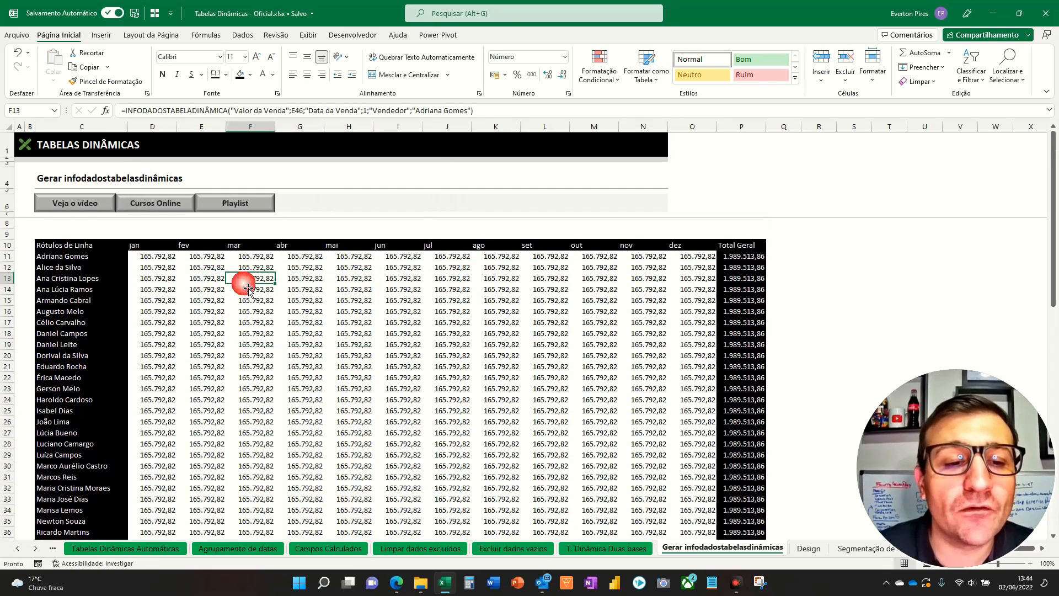
scroll(318, 282, down, 13)
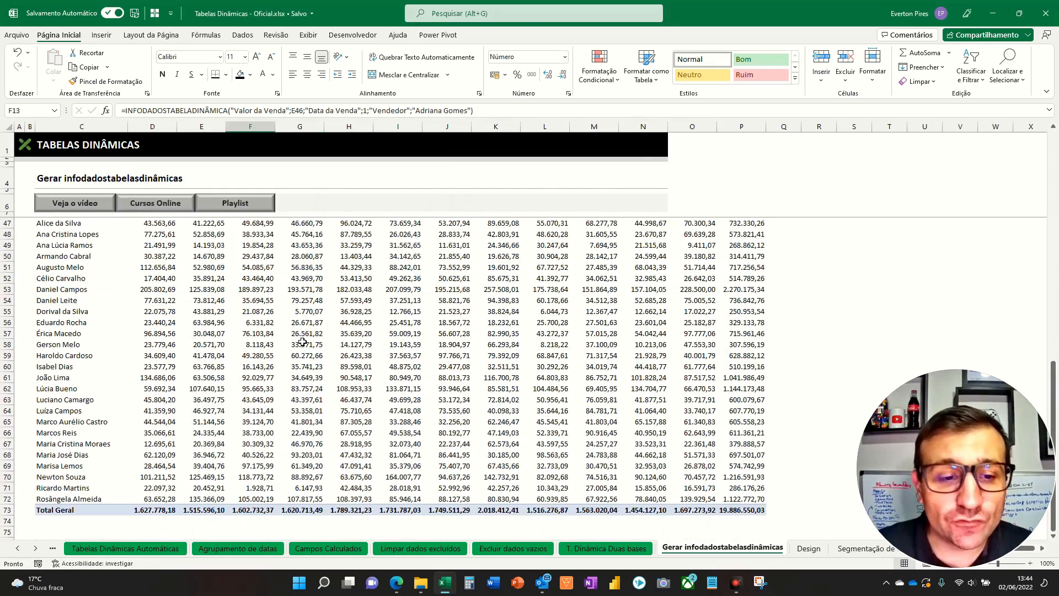
scroll(313, 337, up, 5)
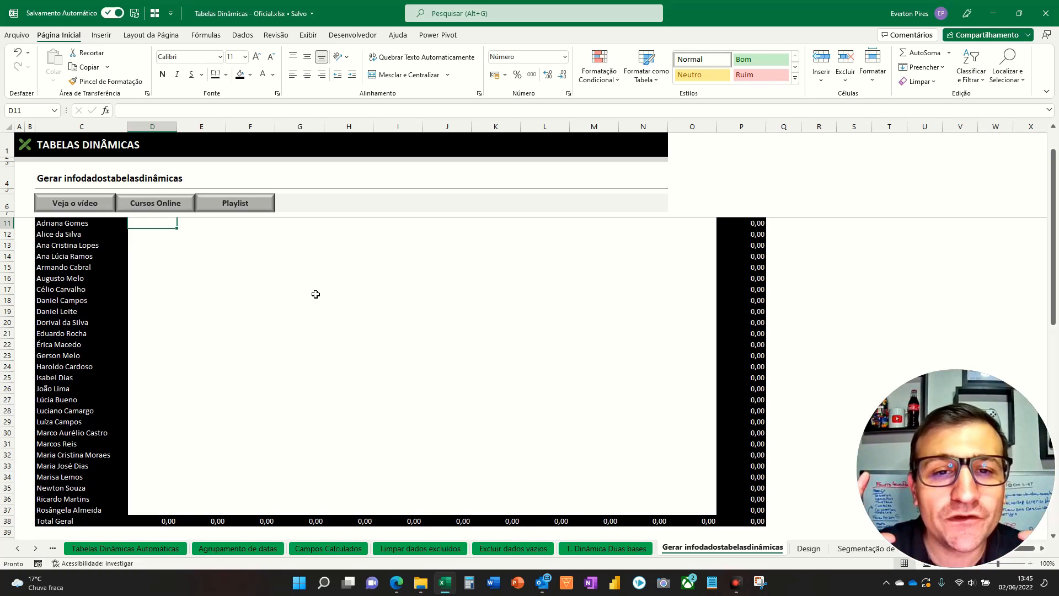
click(411, 279)
text(=inf)
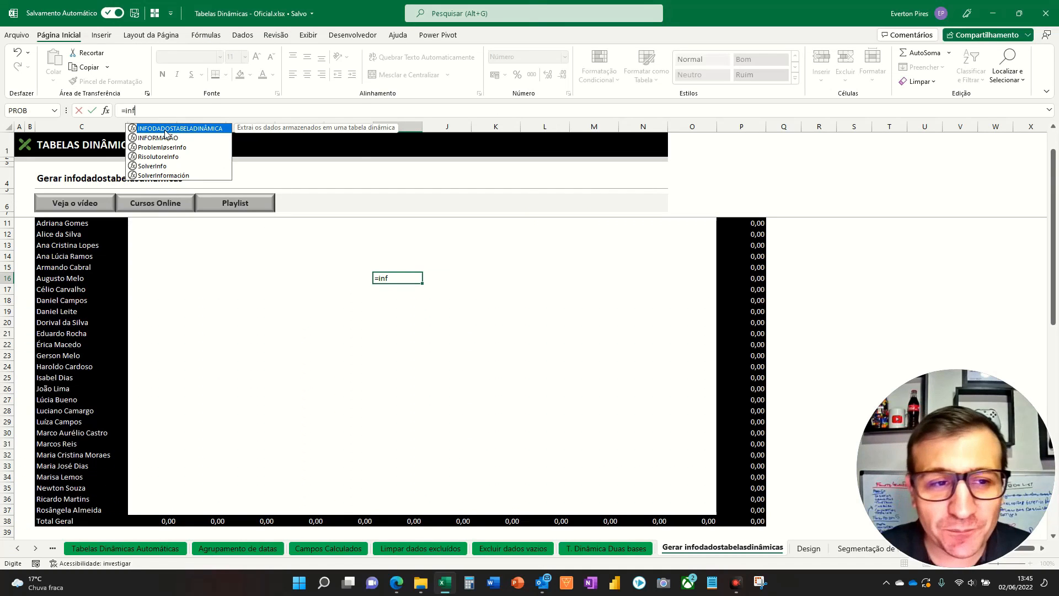
key(Escape)
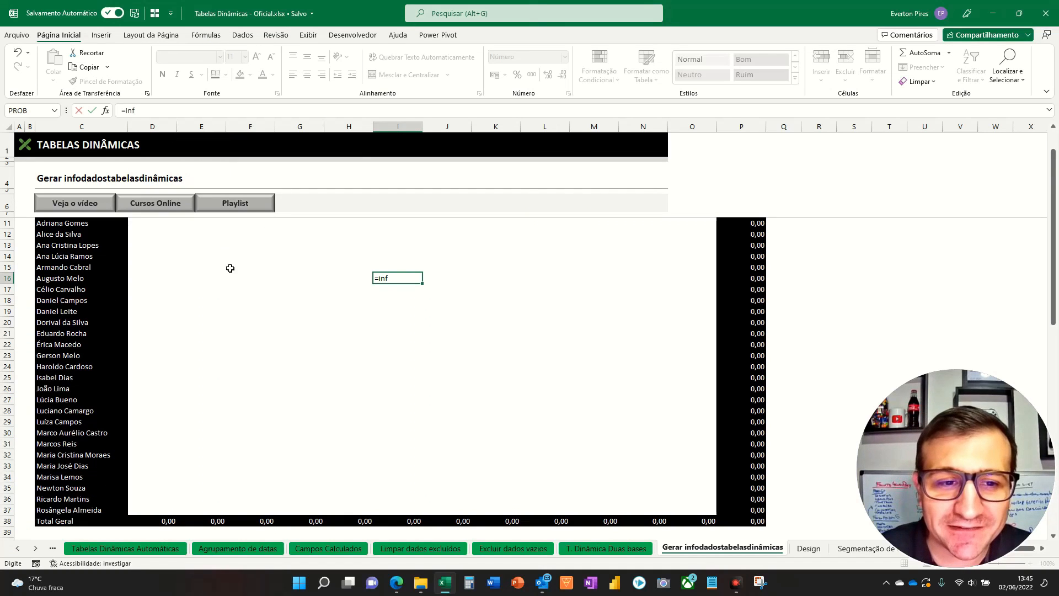
click(256, 266)
click(400, 281)
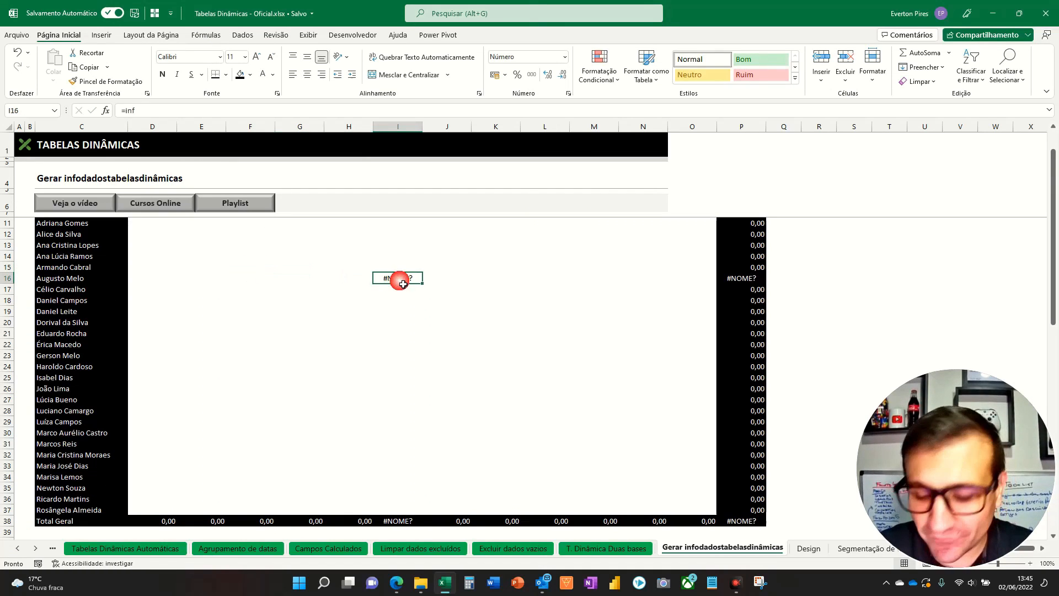
key(Delete)
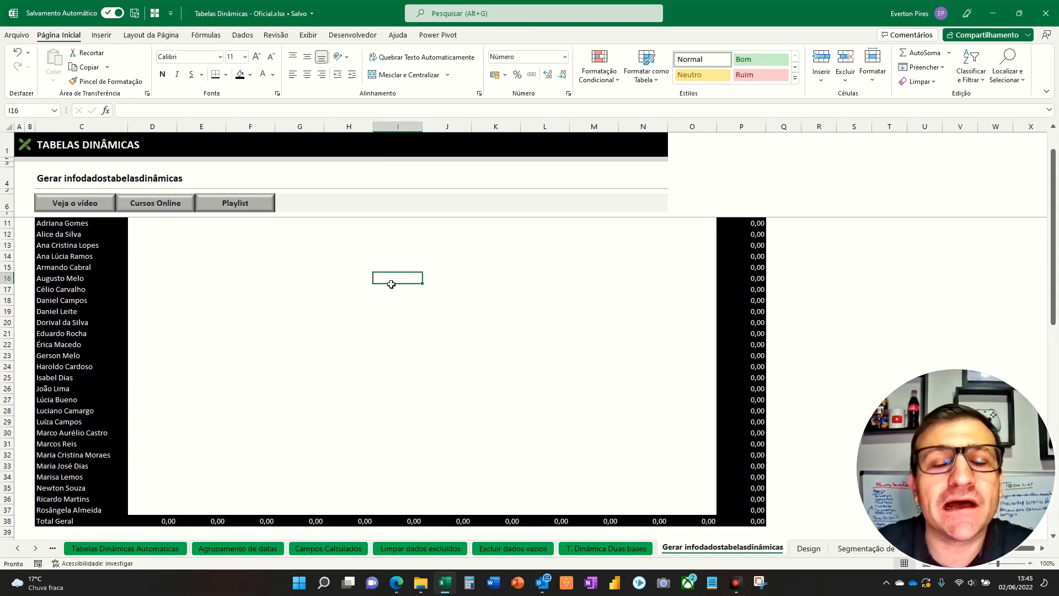
- Turn off the Gerar InfoDadosTabelaDinâmica option for the pivot table below the grid
scroll(442, 342, down, 8)
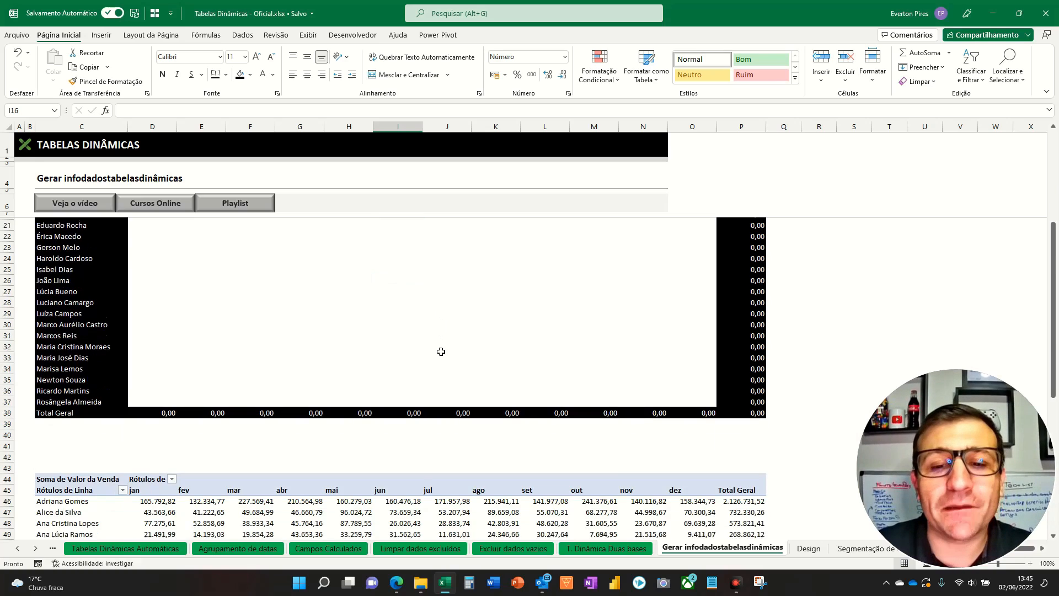
click(431, 380)
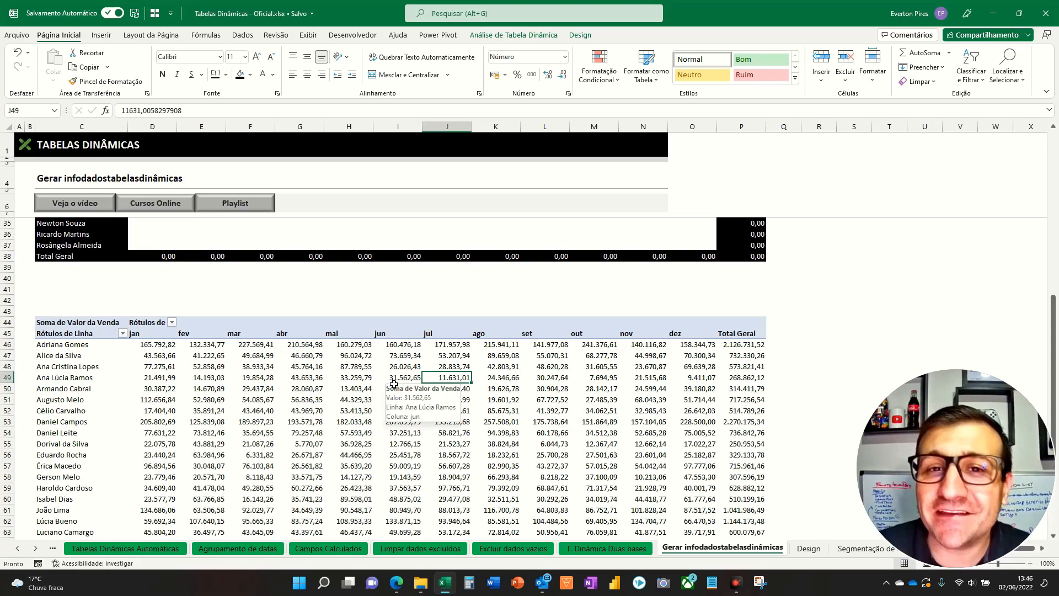
scroll(465, 346, up, 5)
scroll(459, 353, down, 5)
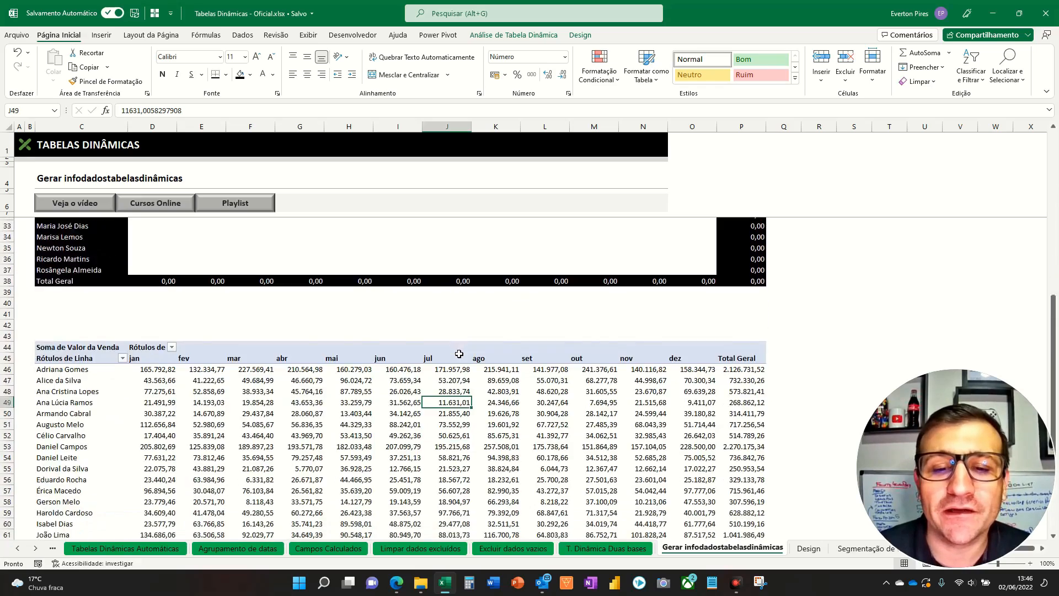
scroll(459, 354, down, 3)
key(F5)
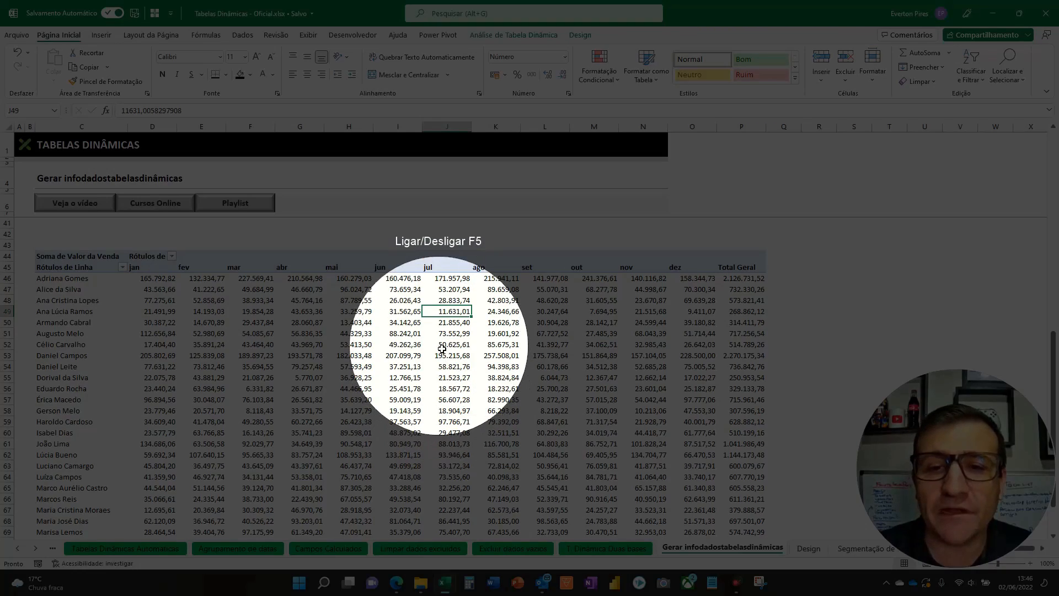
key(F5)
key(F5)
click(497, 37)
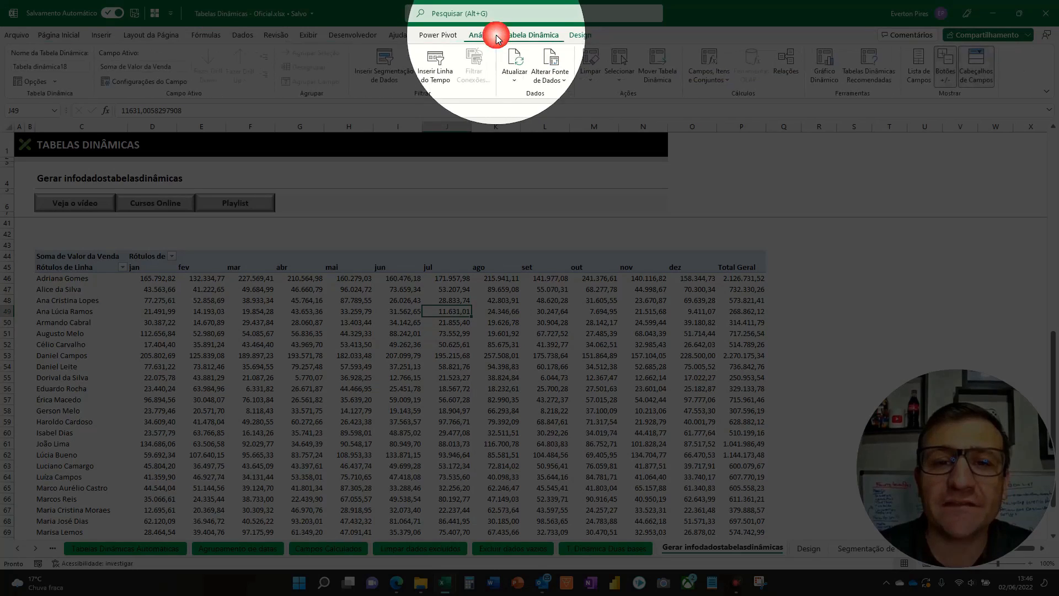
key(F5)
key(F5)
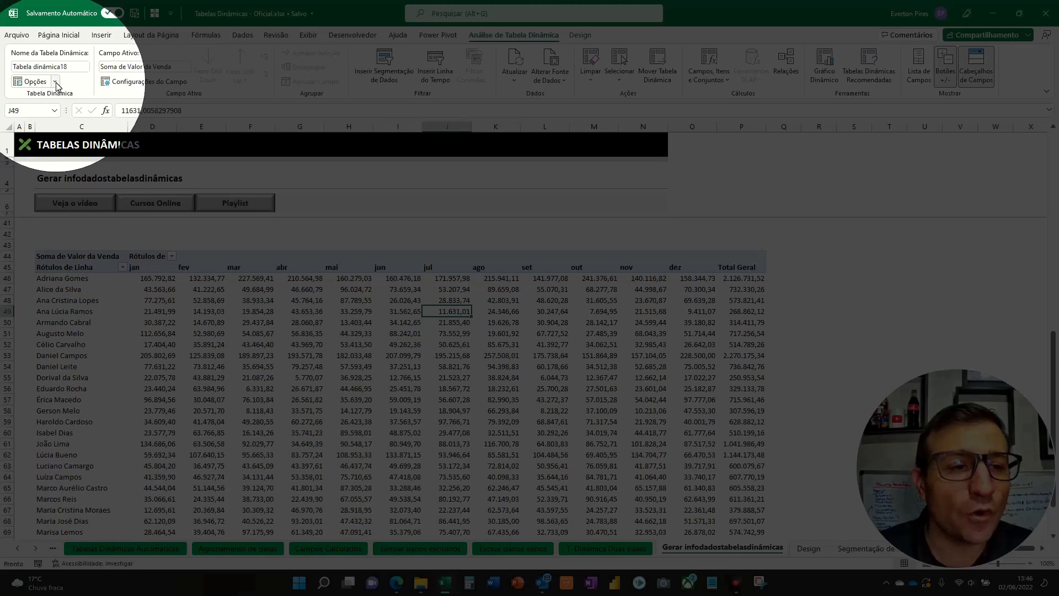
click(57, 82)
key(F5)
key(F5)
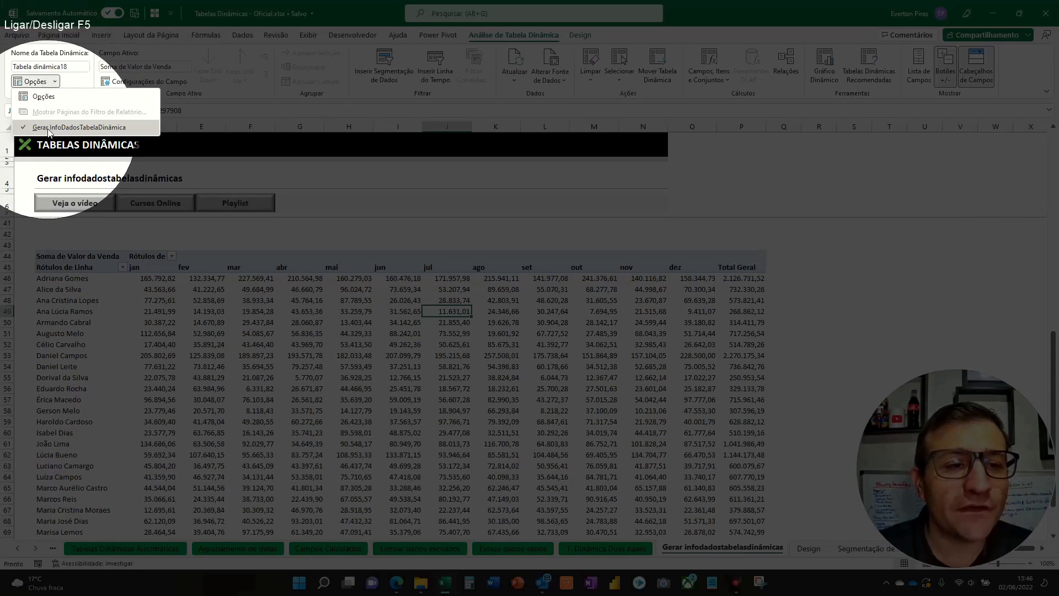
key(F5)
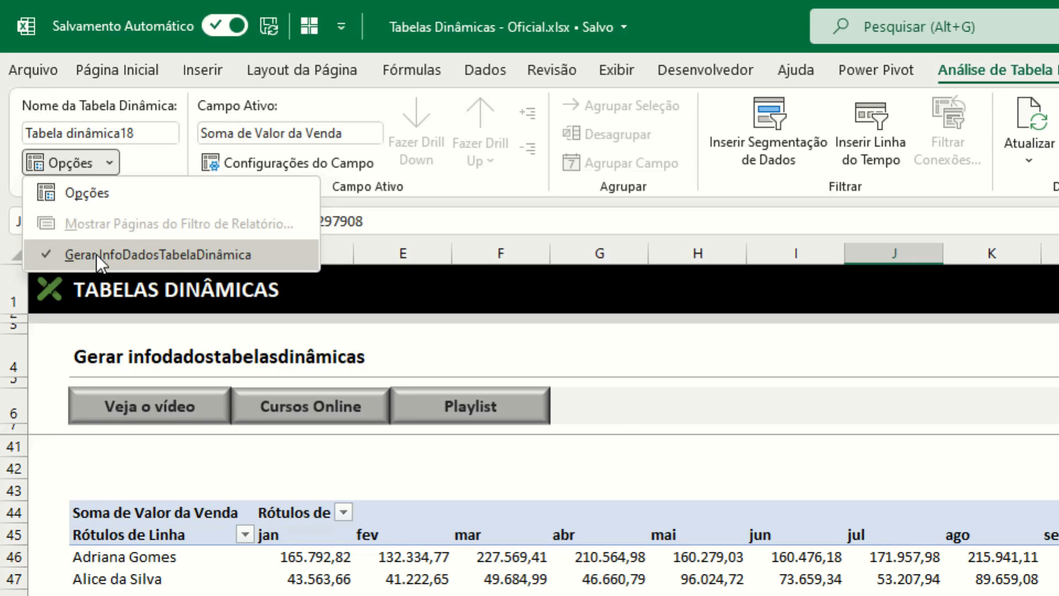
click(96, 254)
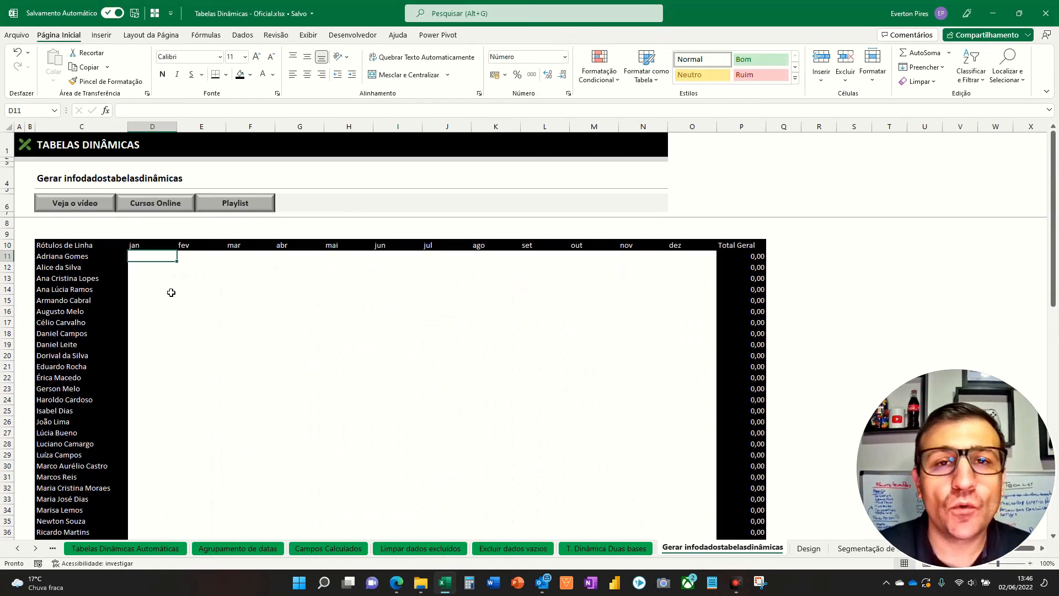
- Enter =D46 in D11 to reference the first seller's January value in the pivot table directly
text(=)
scroll(160, 308, down, 10)
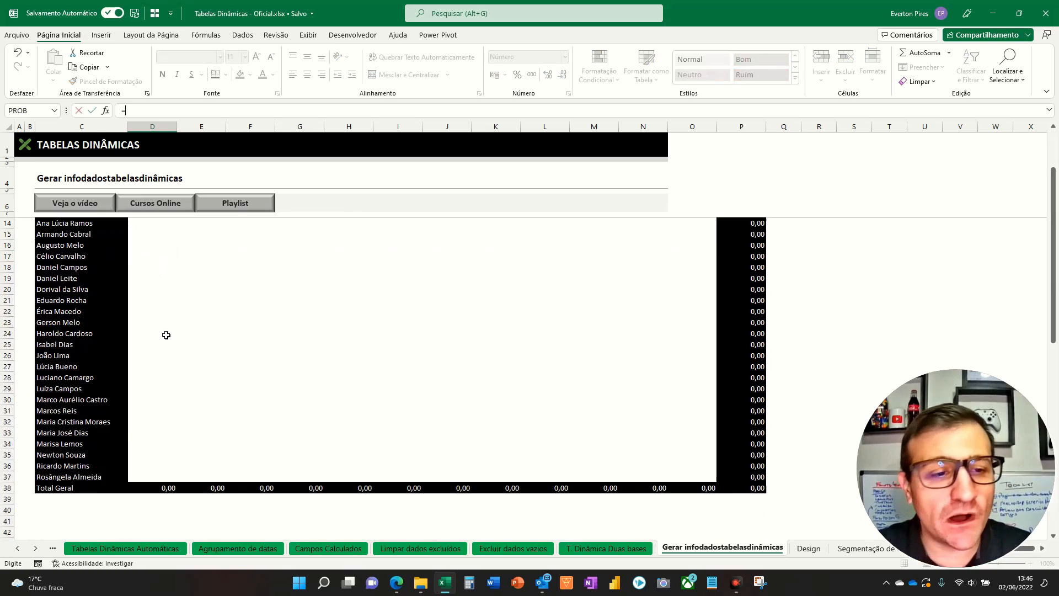
click(161, 314)
key(ctrl+Return)
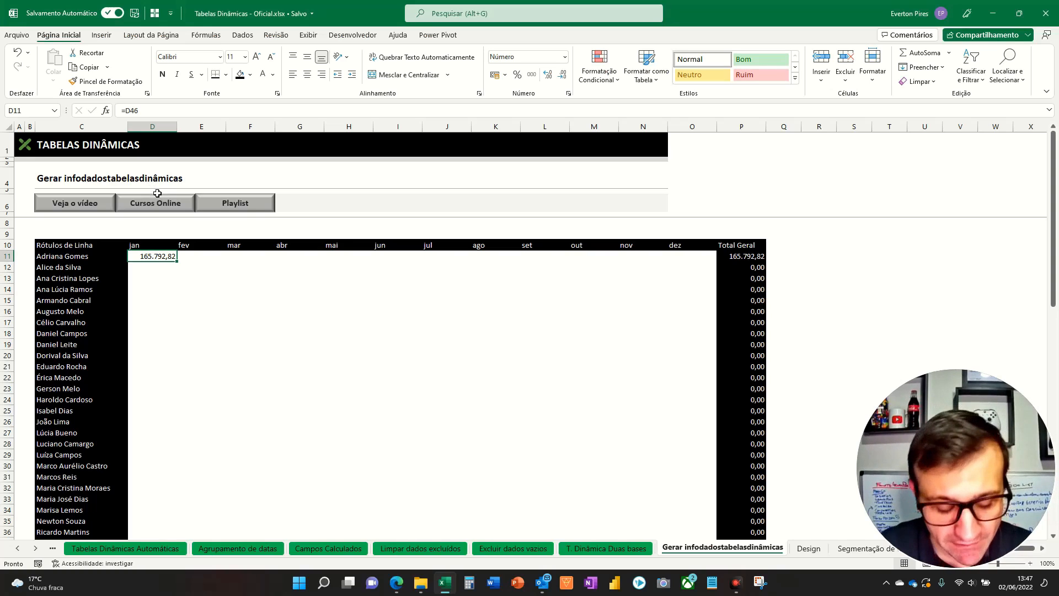
- Copy the D11 reference across the remaining months in E11:O11
key(ctrl+c)
key(shift+Right)
key(shift+Right)
key(shift+Right)
key(shift+Right)
key(shift+Right)
key(shift+Right)
key(shift+Right)
key(shift+Right)
key(shift+Right)
key(shift+Right)
key(shift+Right)
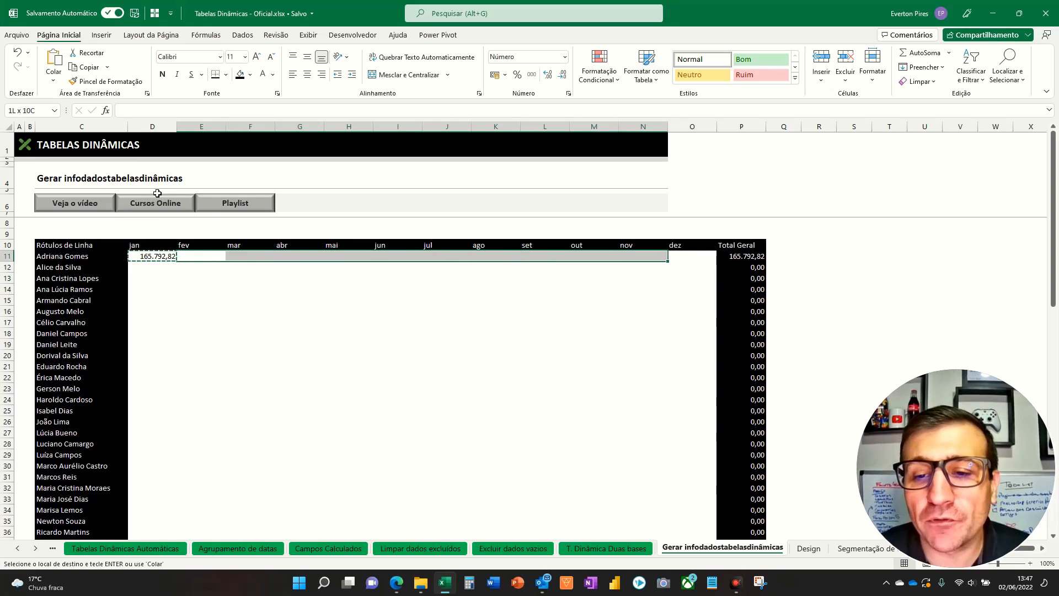
key(ctrl+v)
- Paste the row 11 formulas into D12:O37 to fill every remaining seller's months, and compare the grid with the pivot table
key(shift+Down)
key(shift+Down)
key(shift+Down)
key(shift+Down)
key(shift+Down)
key(shift+Down)
key(shift+Down)
key(shift+Down)
key(shift+Down)
key(shift+Down)
key(shift+Down)
key(shift+Down)
key(shift+Down)
key(shift+Down)
key(shift+Down)
key(shift+Down)
key(shift+Down)
key(shift+Down)
key(shift+Down)
key(shift+Down)
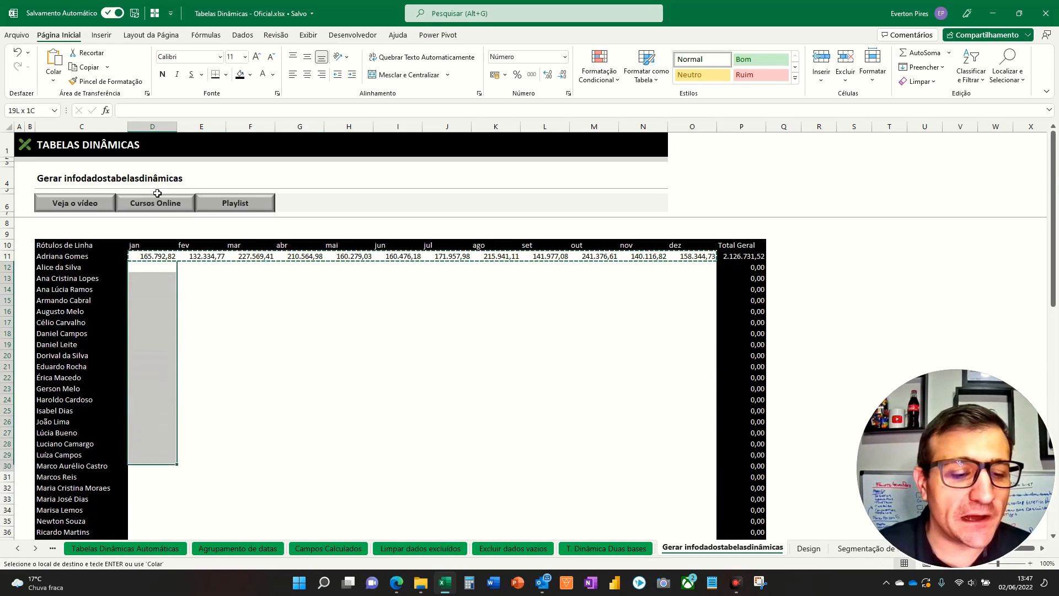
key(shift+Up)
key(shift+Up)
key(shift+Up)
key(shift+Up)
key(shift+Up)
key(shift+Up)
key(shift+Up)
key(shift+Up)
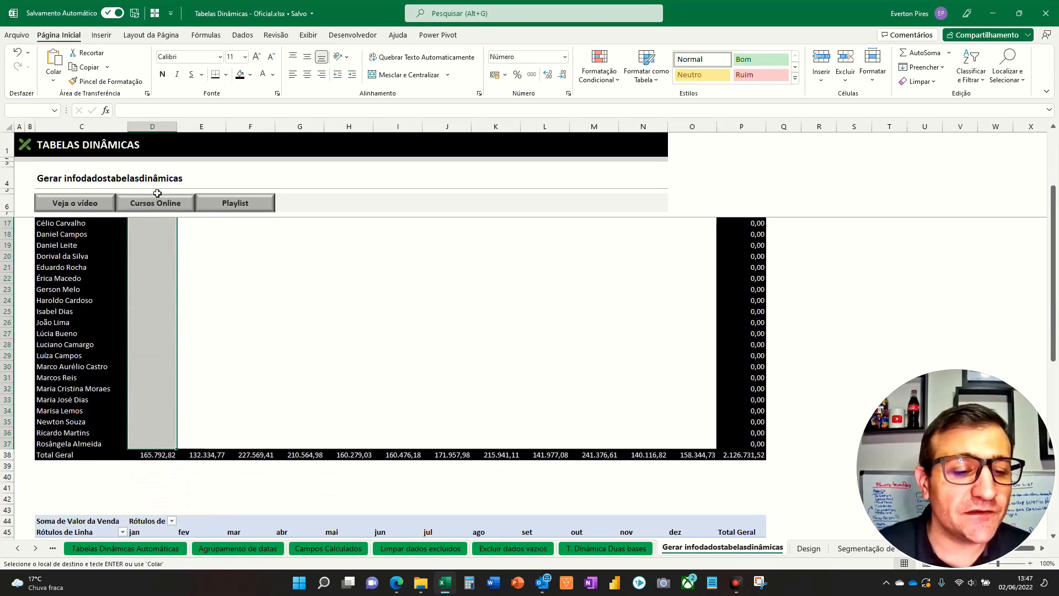
key(shift+Right)
key(shift+Right)
key(shift+Right)
key(shift+Right)
key(shift+Right)
key(shift+Right)
key(shift+Right)
key(shift+Right)
key(shift+Right)
key(shift+Right)
key(shift+Right)
key(ctrl+v)
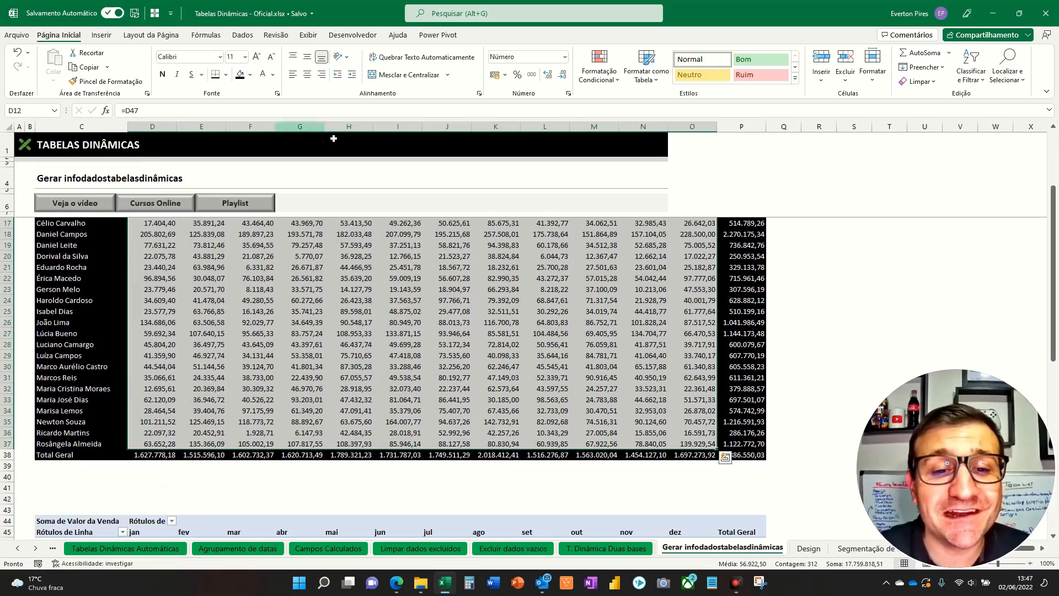
scroll(424, 407, up, 2)
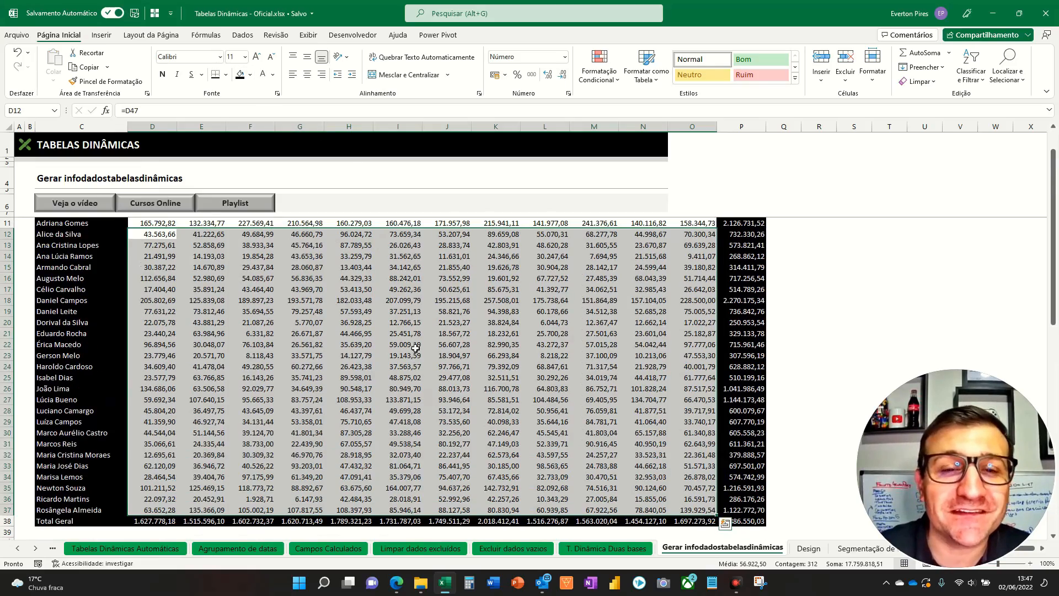
scroll(415, 350, down, 7)
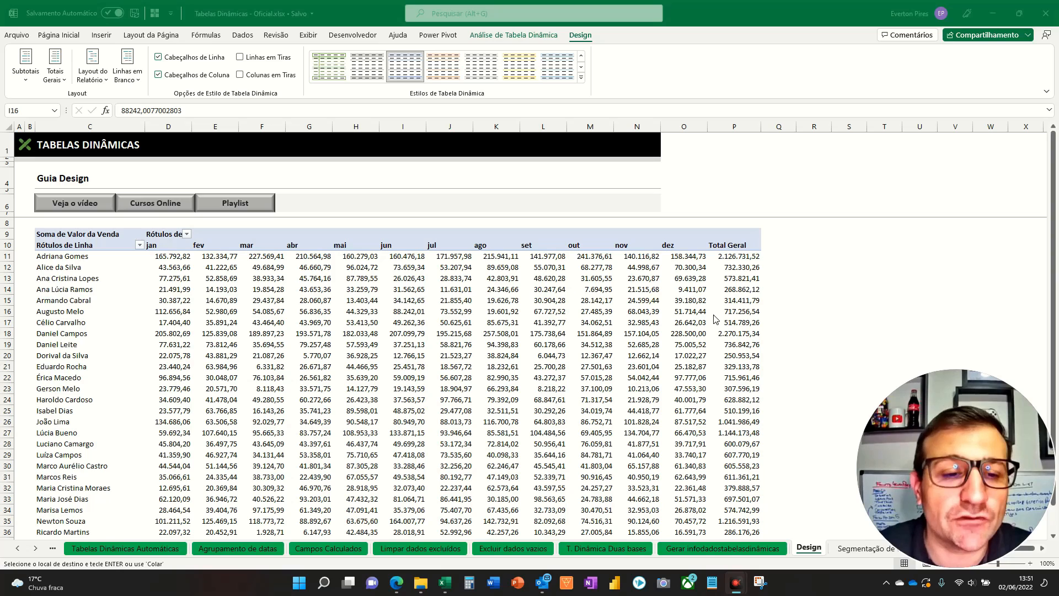
click(327, 293)
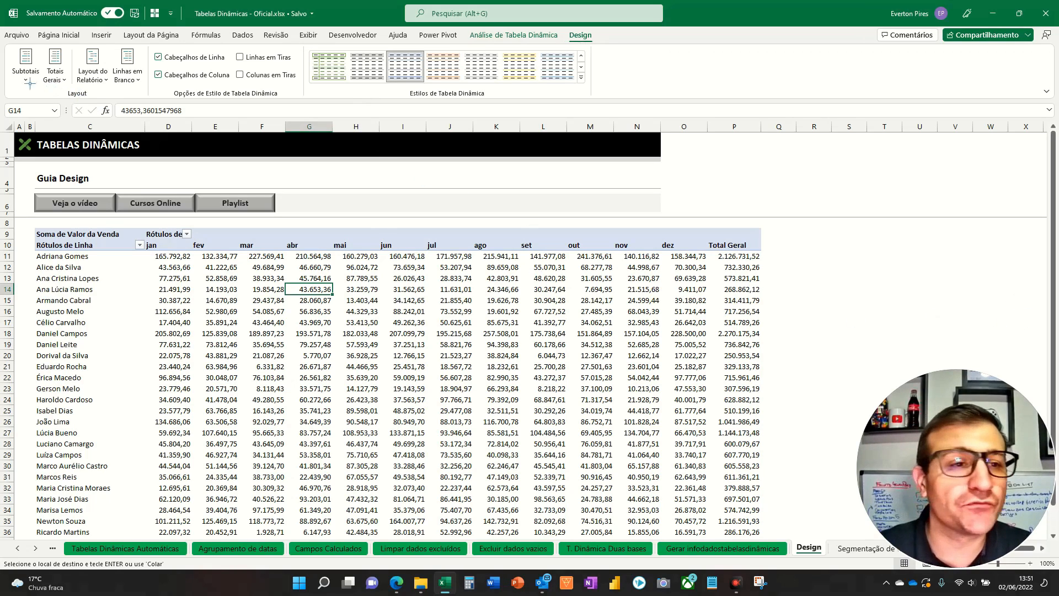
mouse_move(4, 42)
mouse_down()
mouse_move(152, 91)
mouse_move(147, 102)
mouse_up()
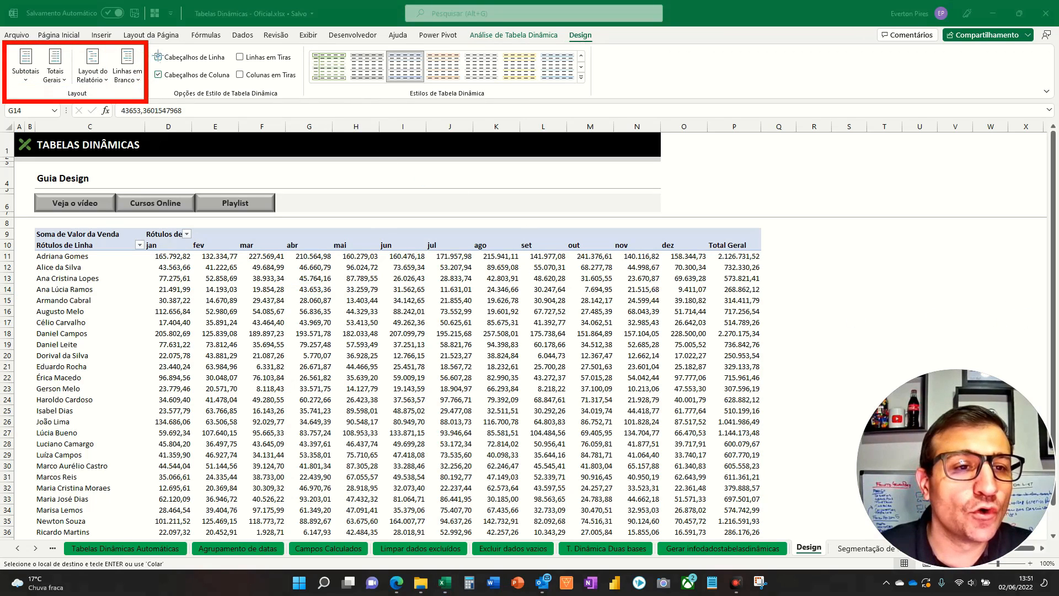
drag(149, 41, 303, 104)
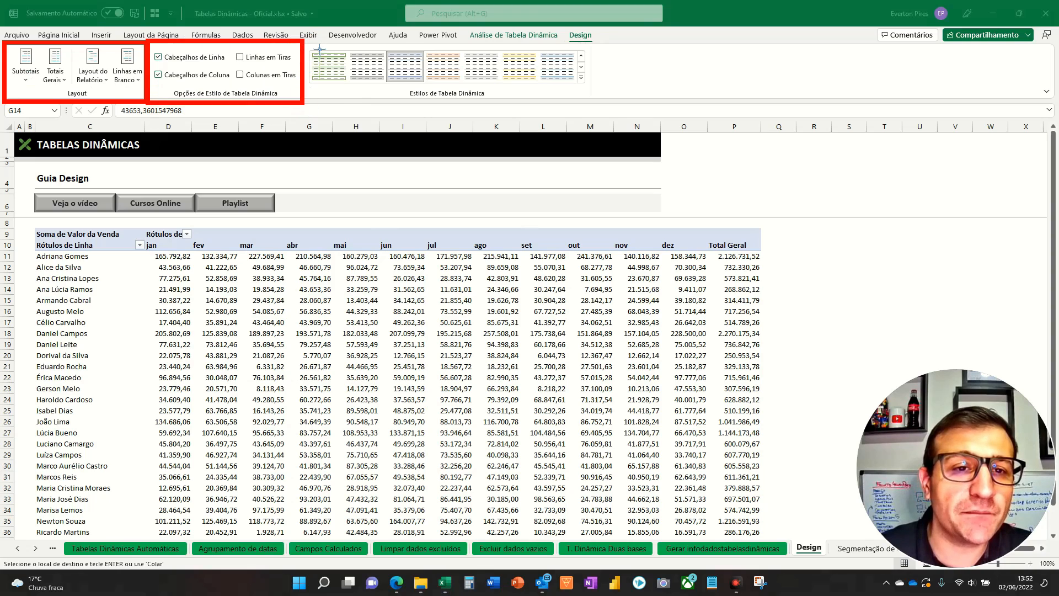
mouse_move(309, 41)
mouse_down()
mouse_move(469, 110)
mouse_move(606, 110)
mouse_up()
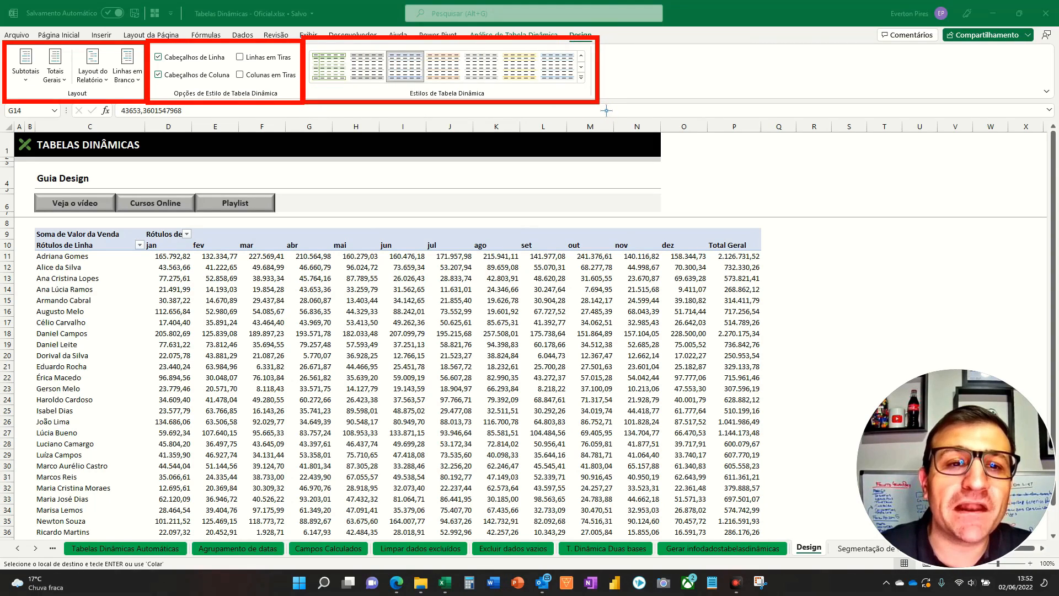
key(Escape)
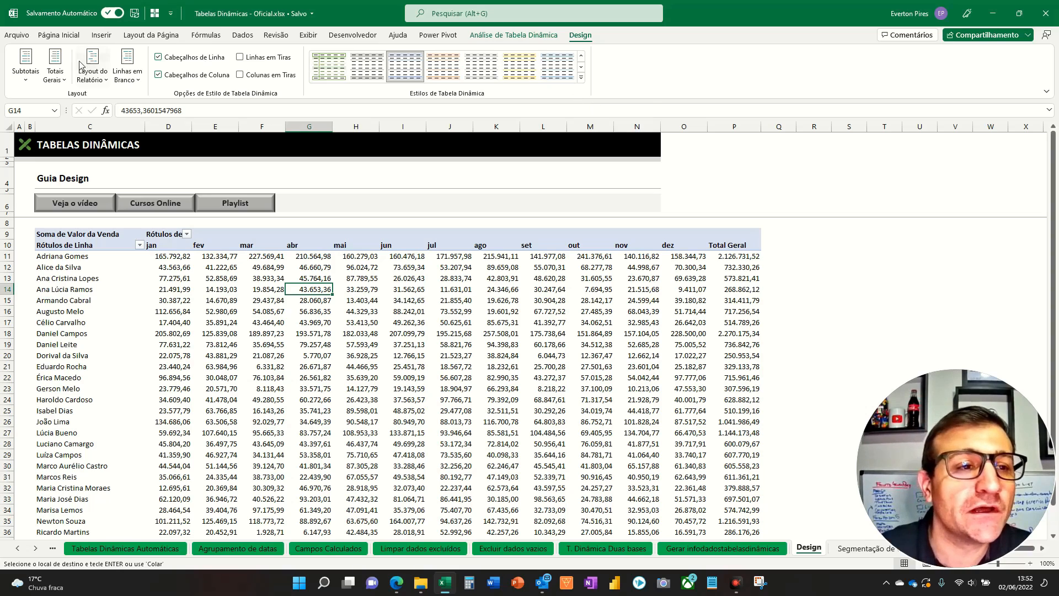
- Show all pivot table subtotals at the end of the group, and review the grand total, report layout and blank row options
click(22, 80)
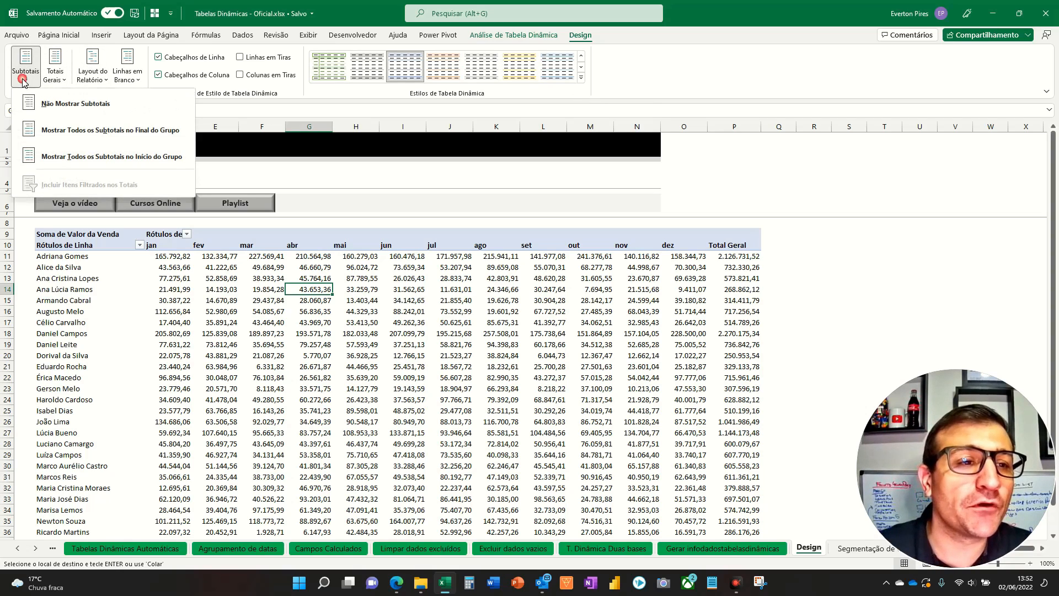
click(56, 131)
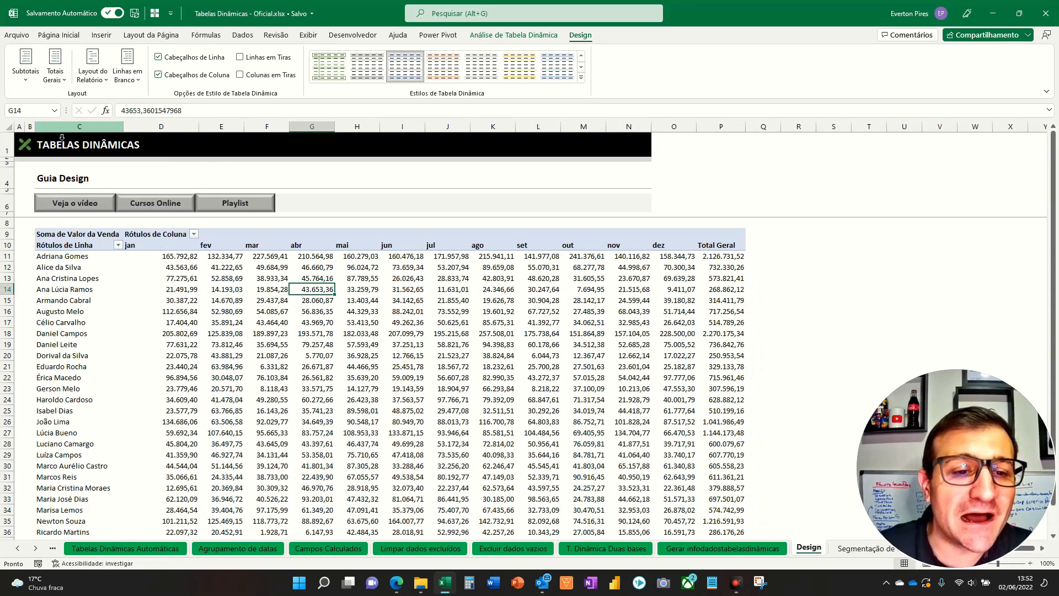
click(56, 76)
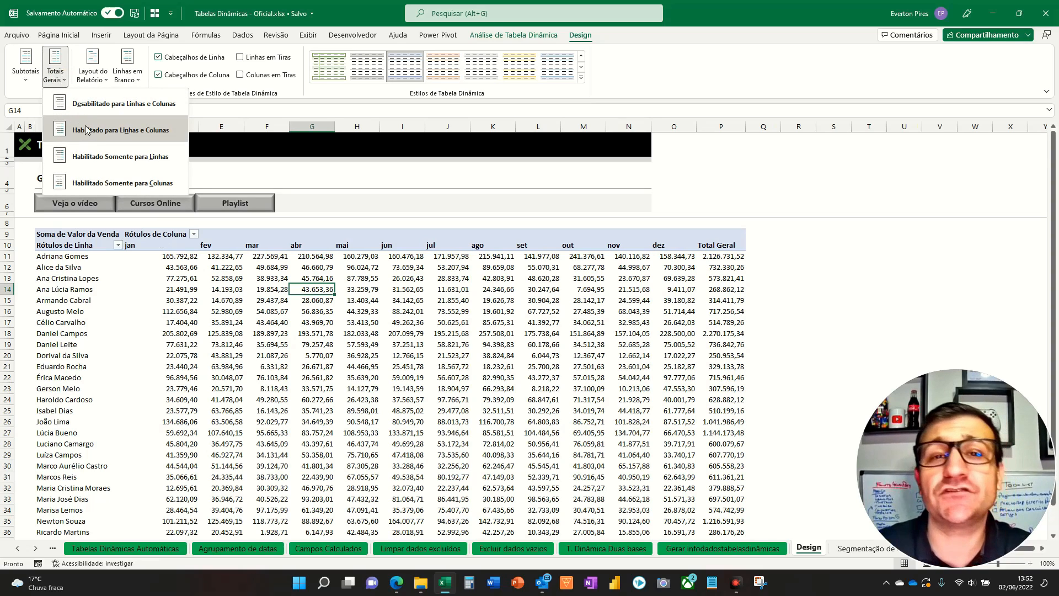
click(92, 77)
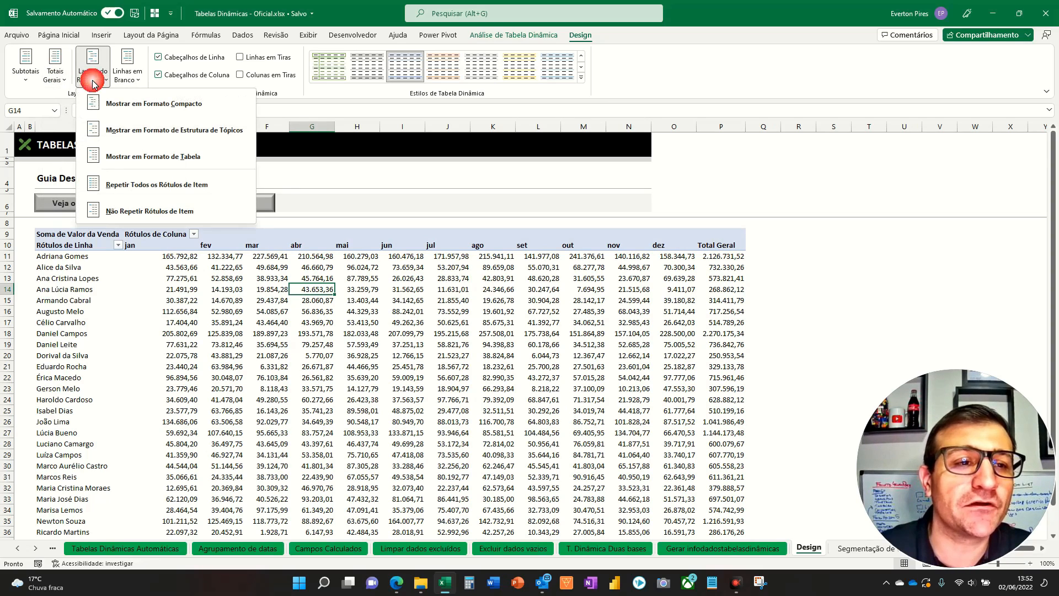
click(124, 77)
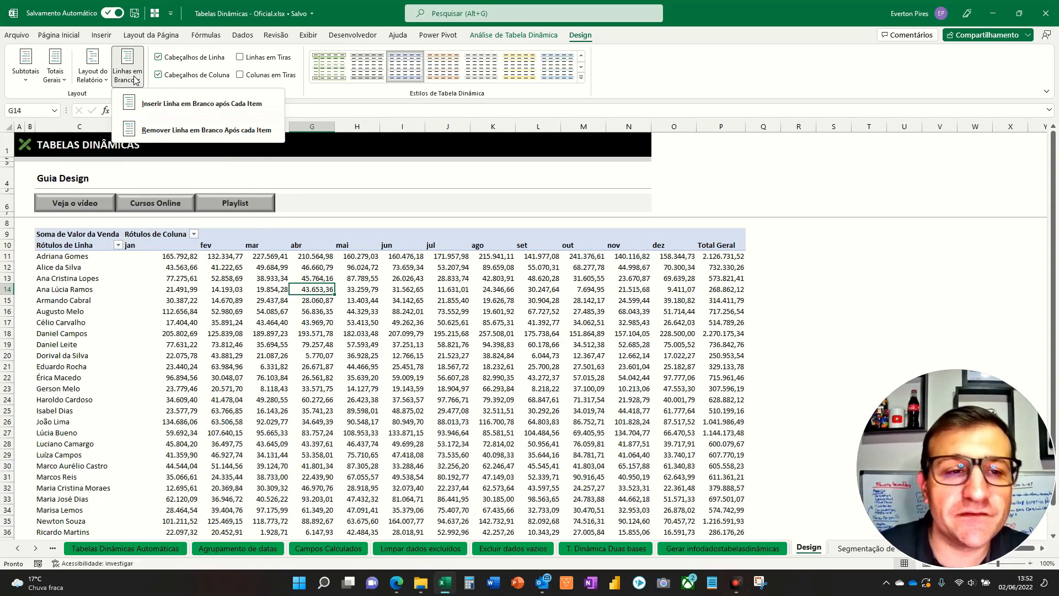
click(161, 64)
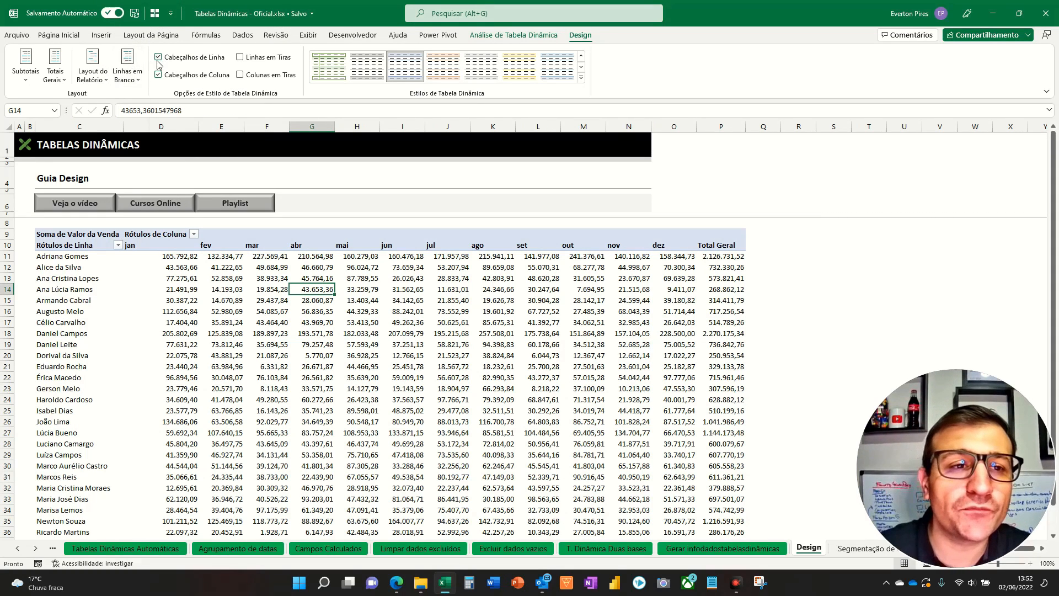
- Turn off Cabeçalhos de Linha for the pivot table, and toggle Cabeçalhos de Coluna, leaving it enabled
click(160, 58)
click(158, 75)
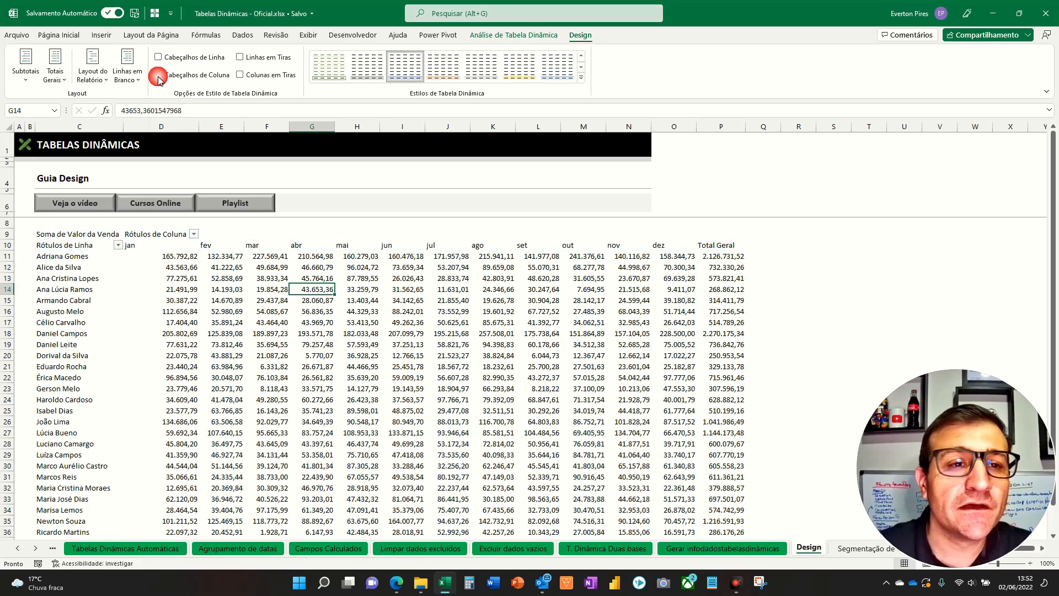
click(159, 76)
click(159, 76)
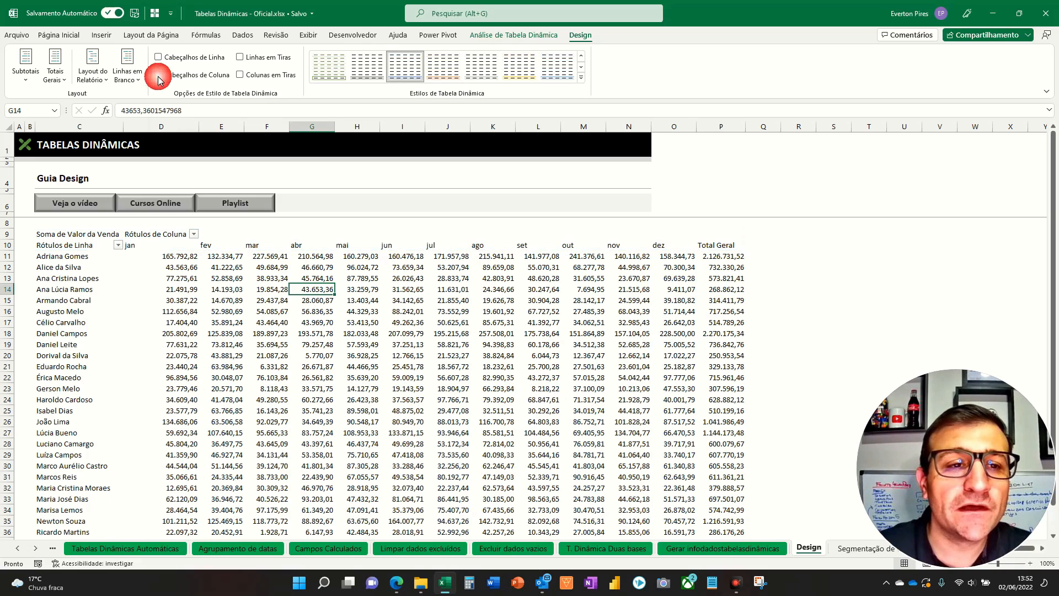
click(159, 75)
- Try Linhas em Tiras and Colunas em Tiras on the pivot table, together and separately, and turn both off again
click(240, 57)
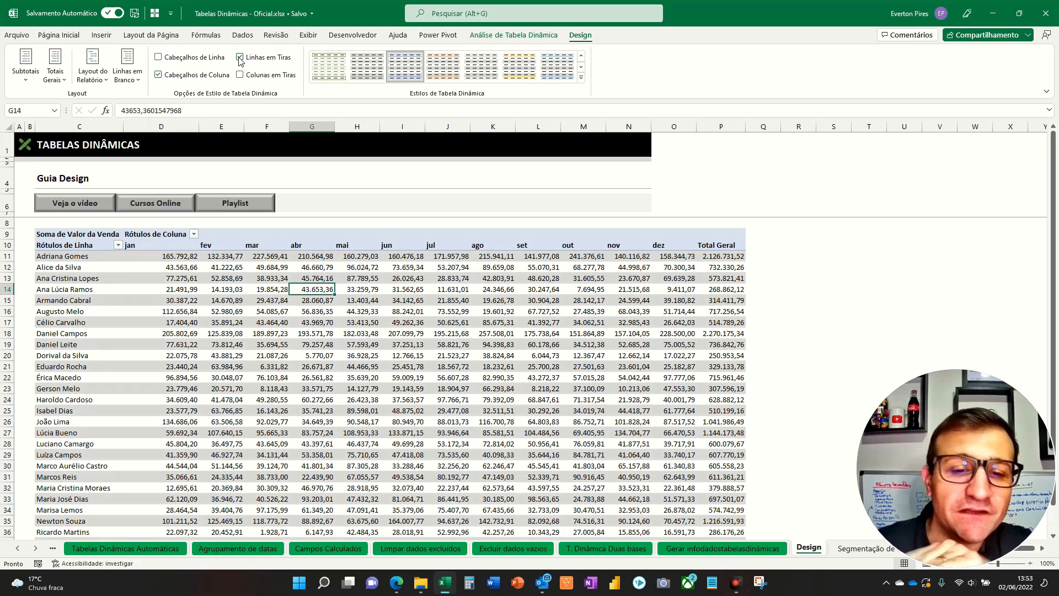
click(240, 57)
click(239, 57)
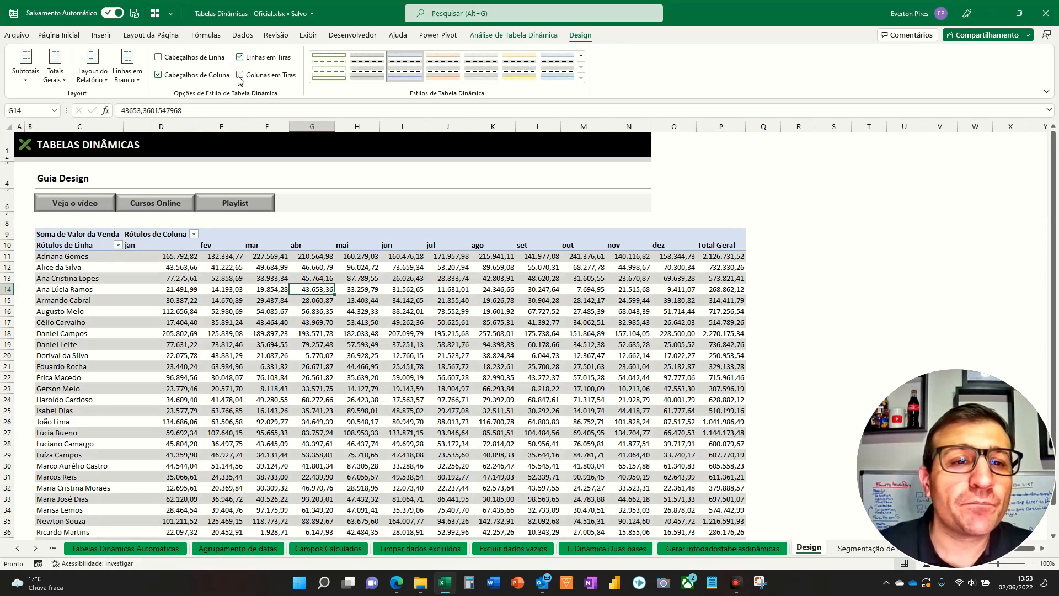
click(240, 76)
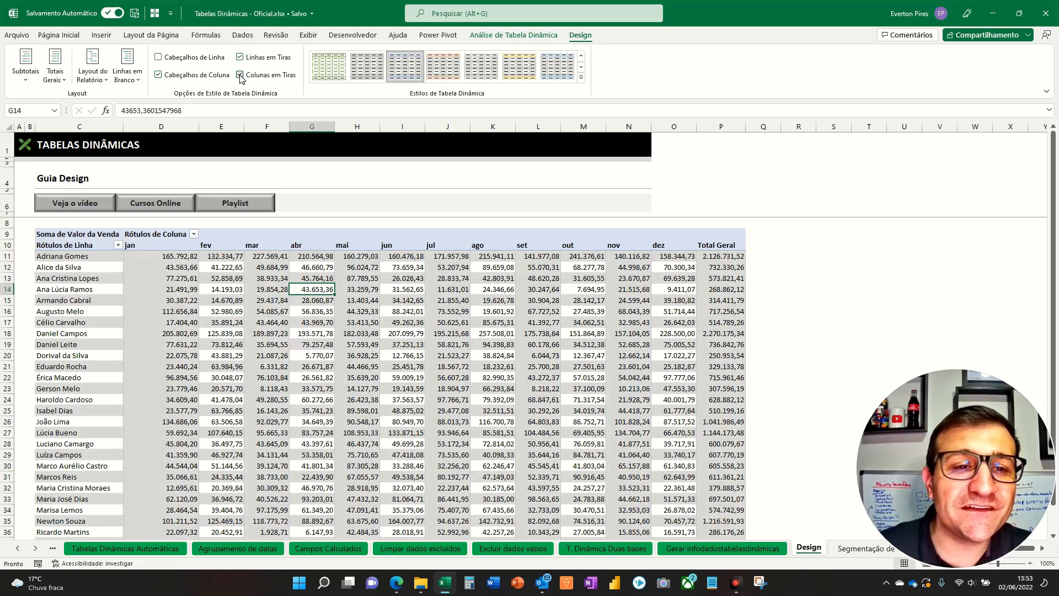
click(241, 75)
click(240, 58)
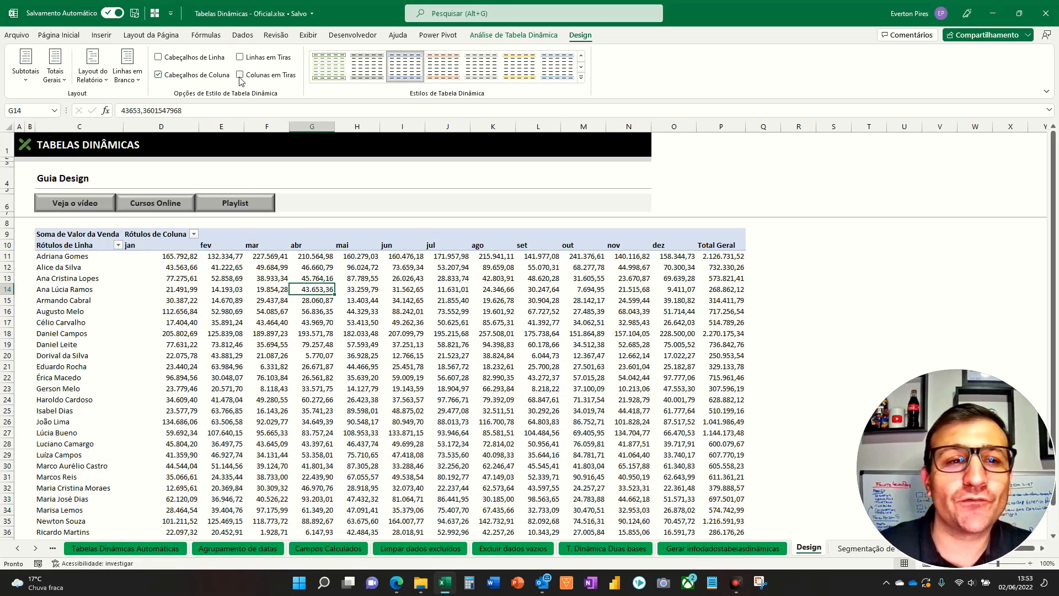
click(240, 75)
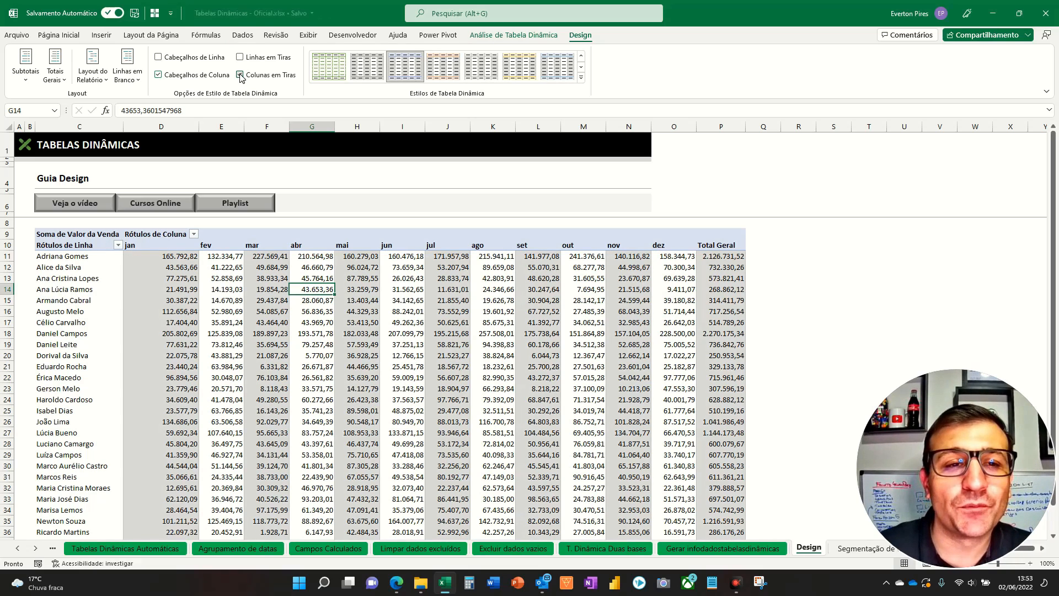
click(240, 75)
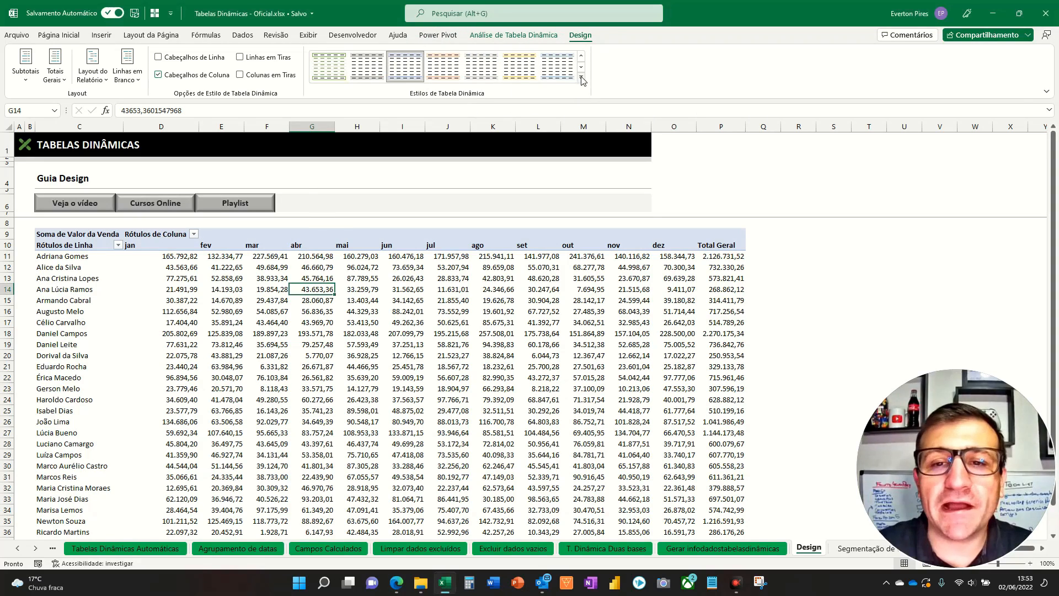
- Apply the yellow Média style with black header rows to the pivot table and refresh its data
click(580, 76)
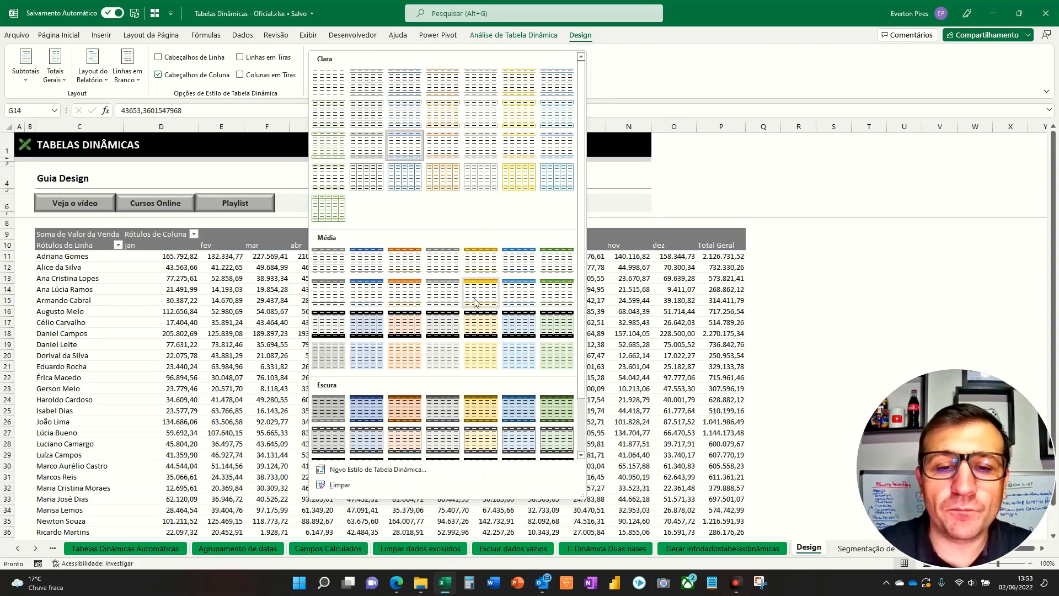
click(481, 324)
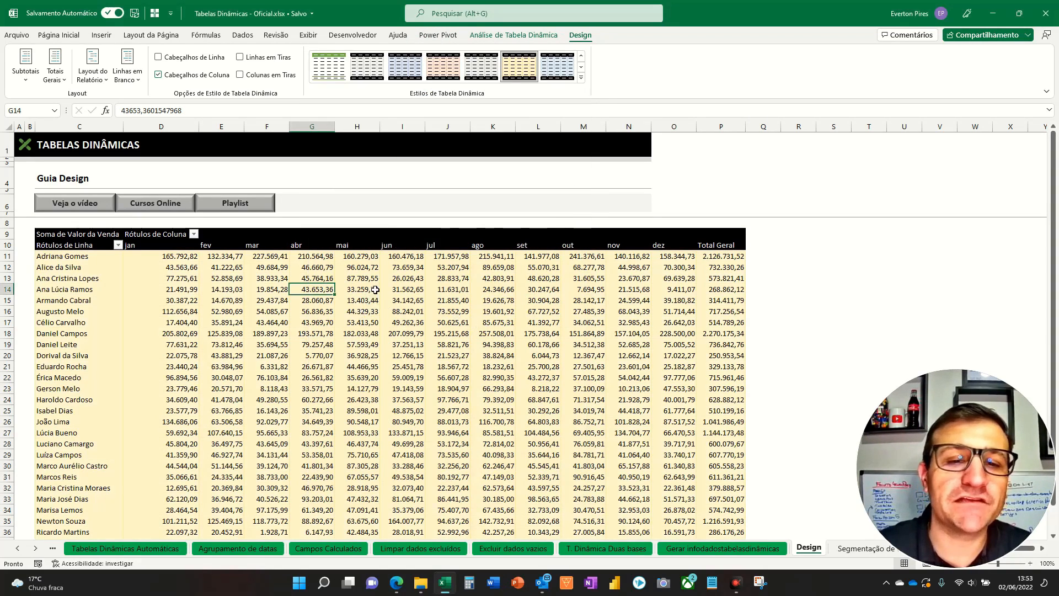
scroll(378, 277, down, 1)
scroll(369, 270, up, 1)
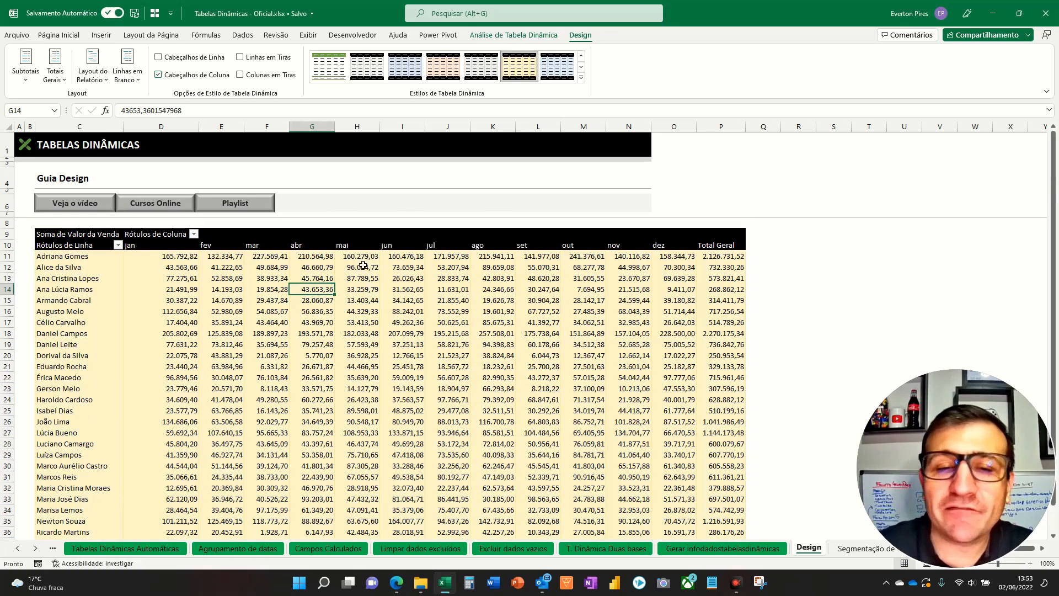
right_click(376, 311)
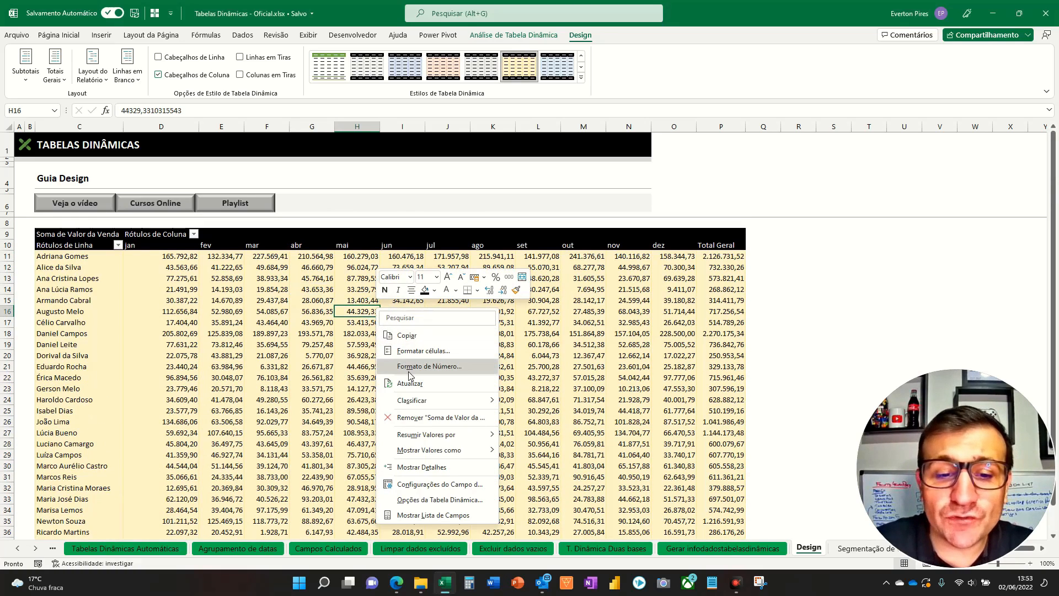
click(415, 386)
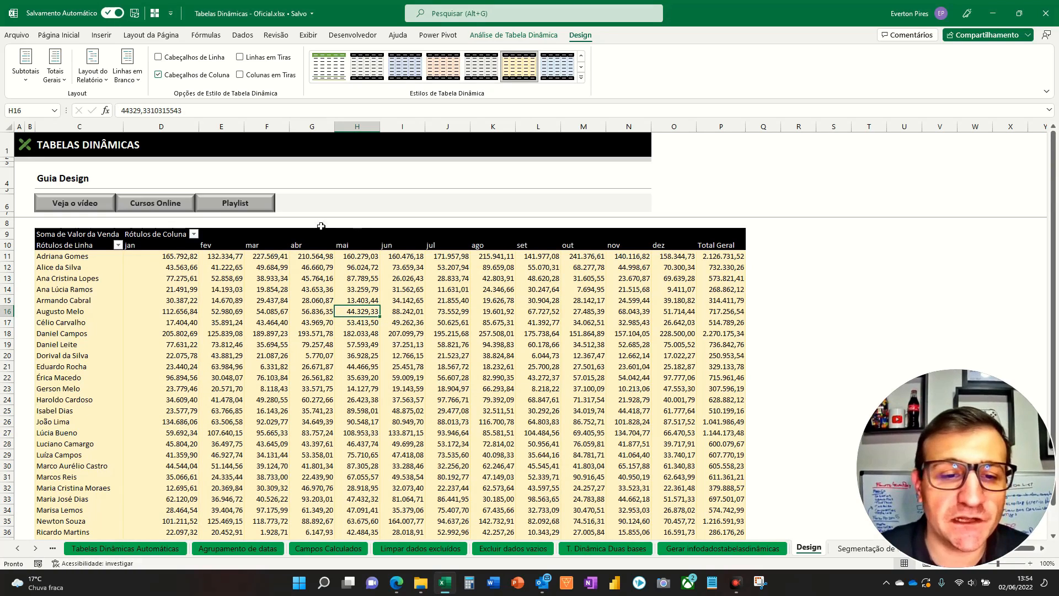
- Examine the new pivot table style settings and the cell formatting for Listra da Segunda Coluna, and cancel without creating a style
click(229, 280)
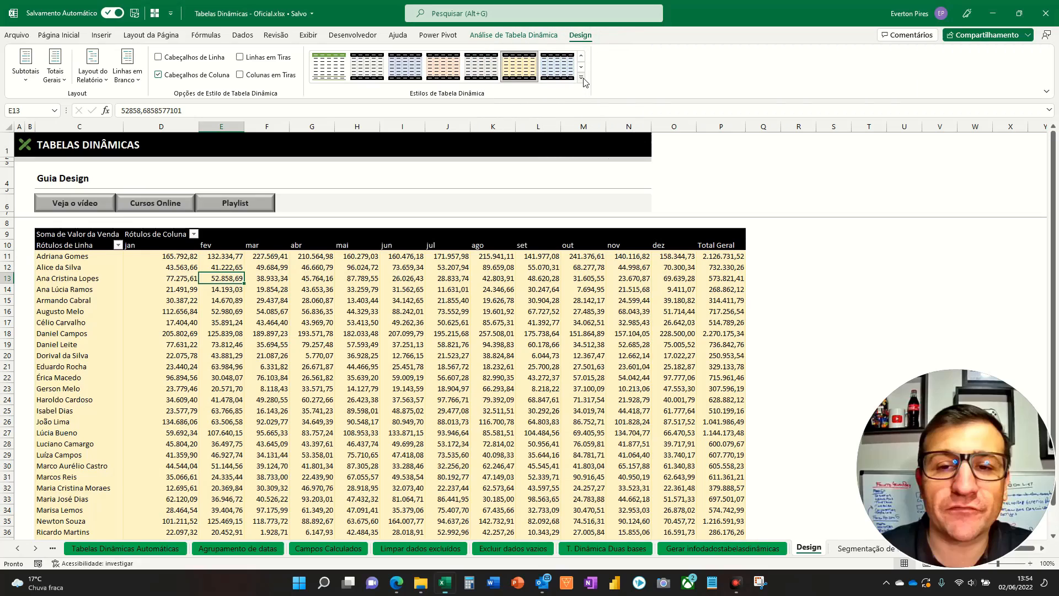
click(581, 77)
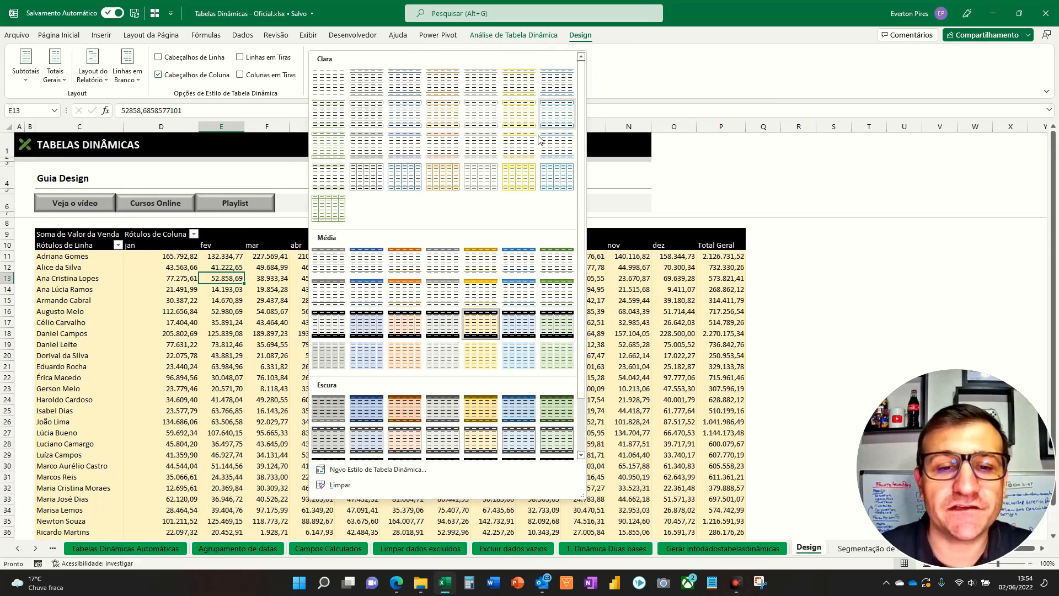
scroll(480, 270, down, 2)
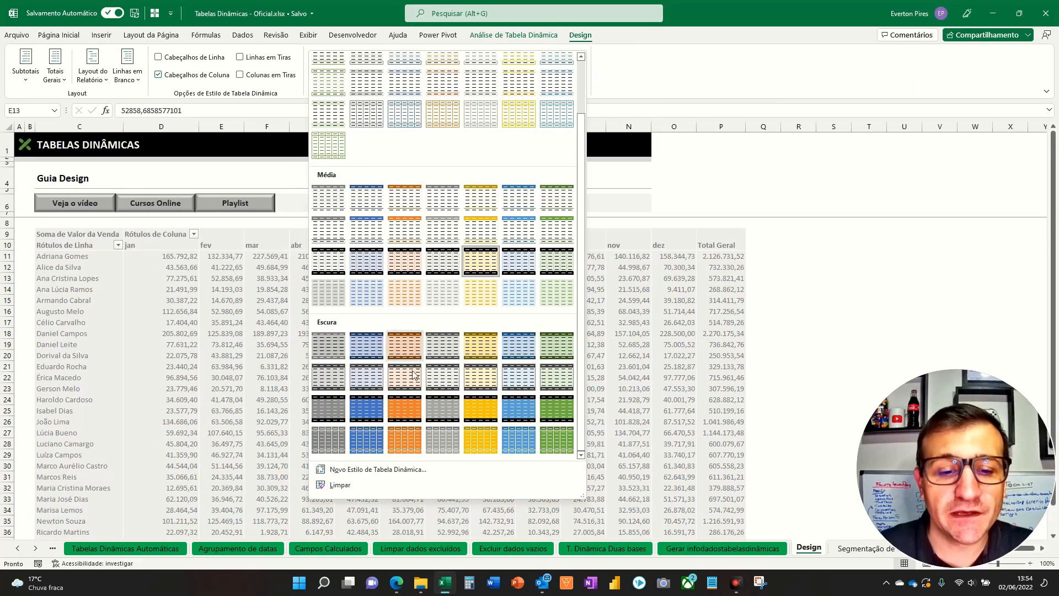
click(344, 471)
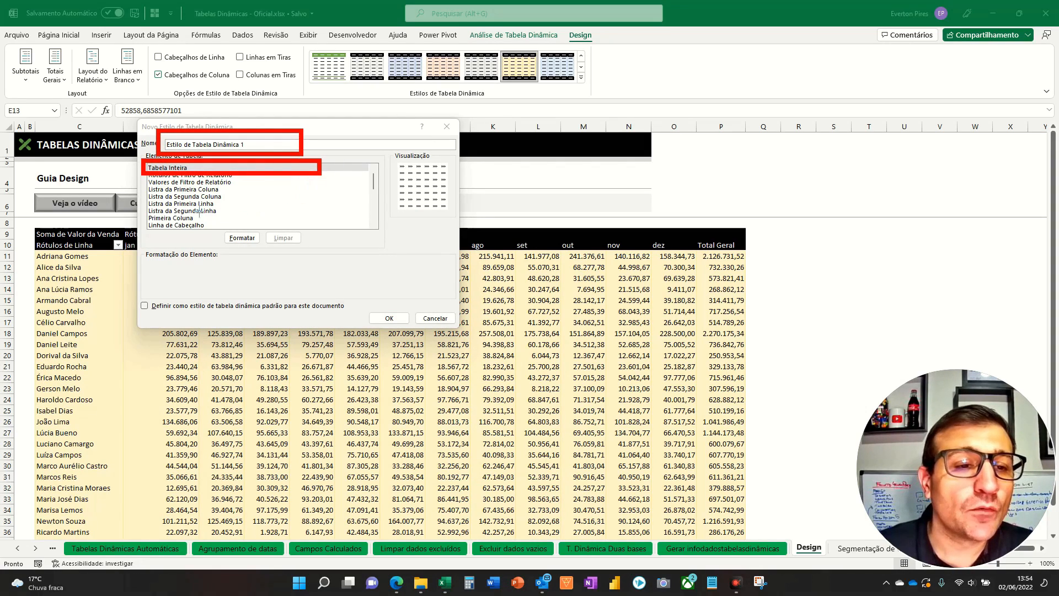
click(162, 199)
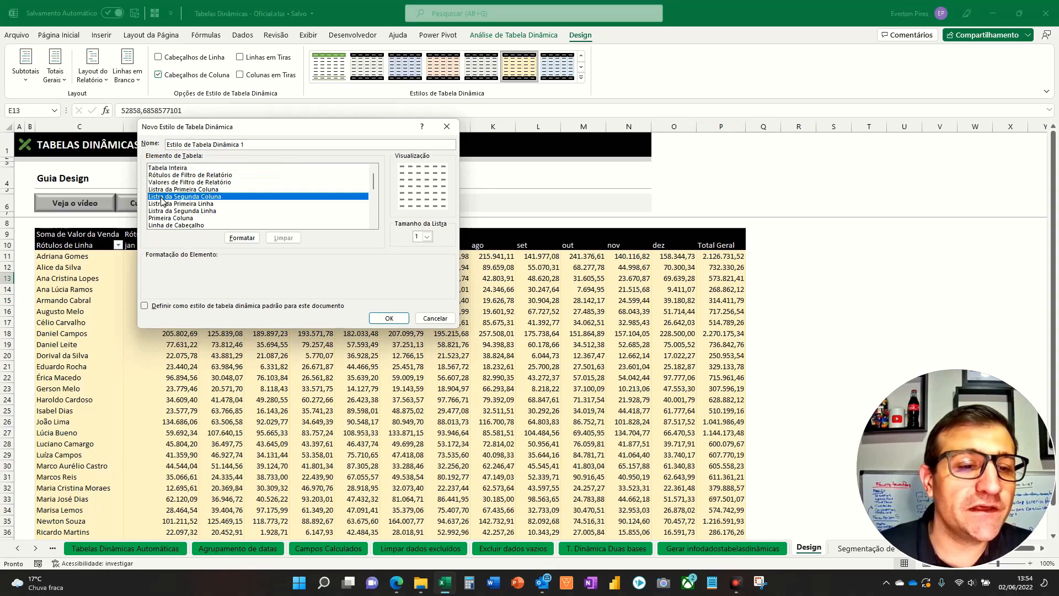
click(242, 237)
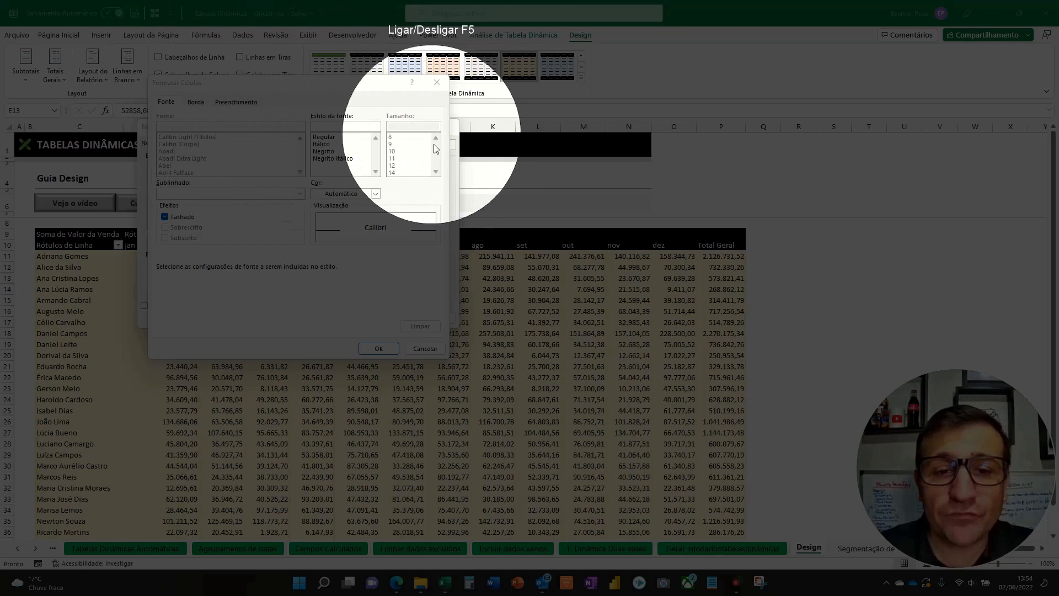
key(F5)
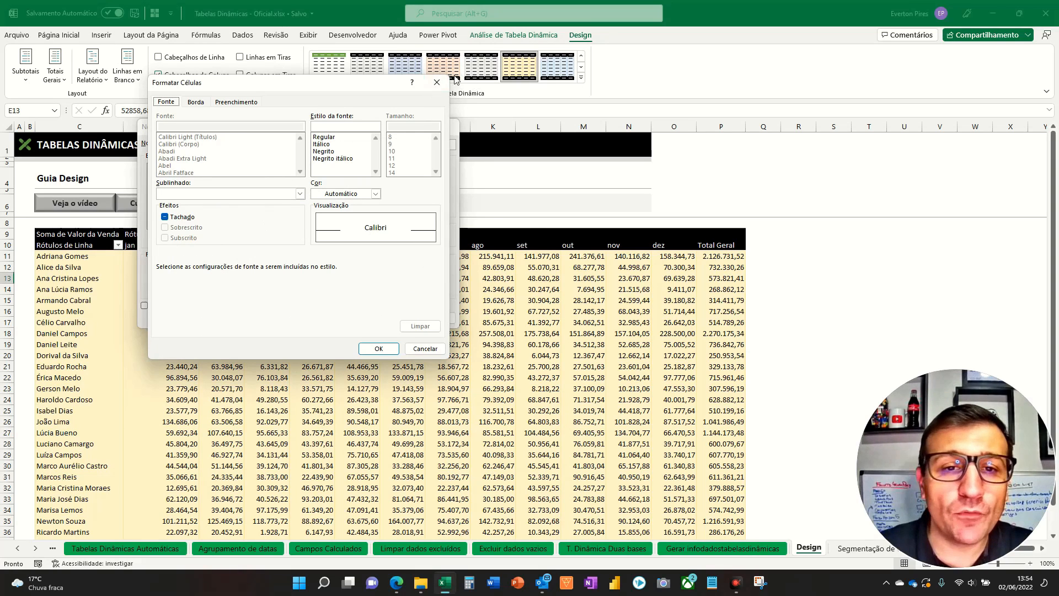
click(437, 82)
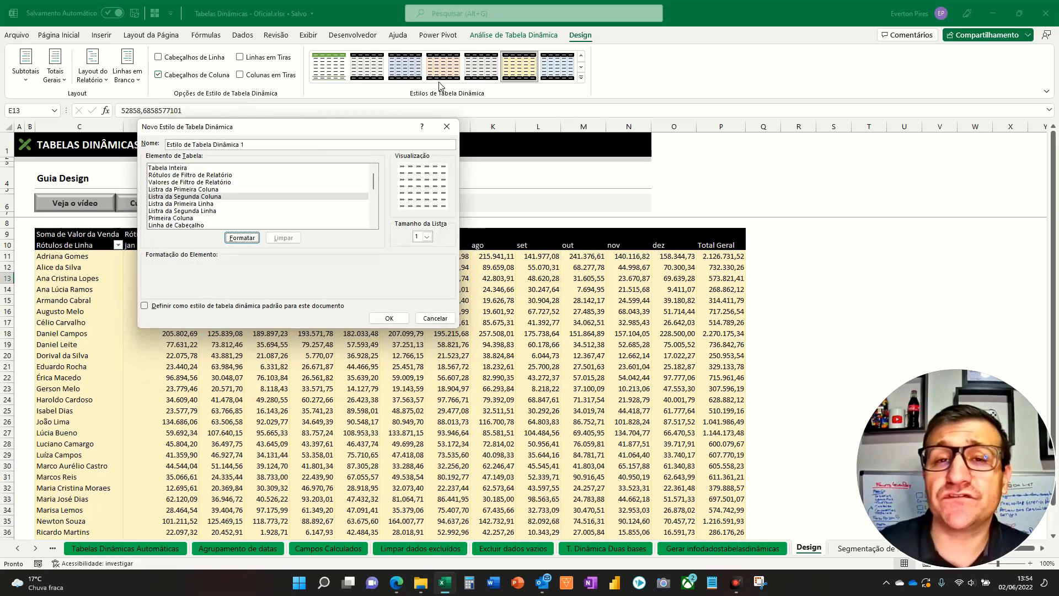
click(437, 319)
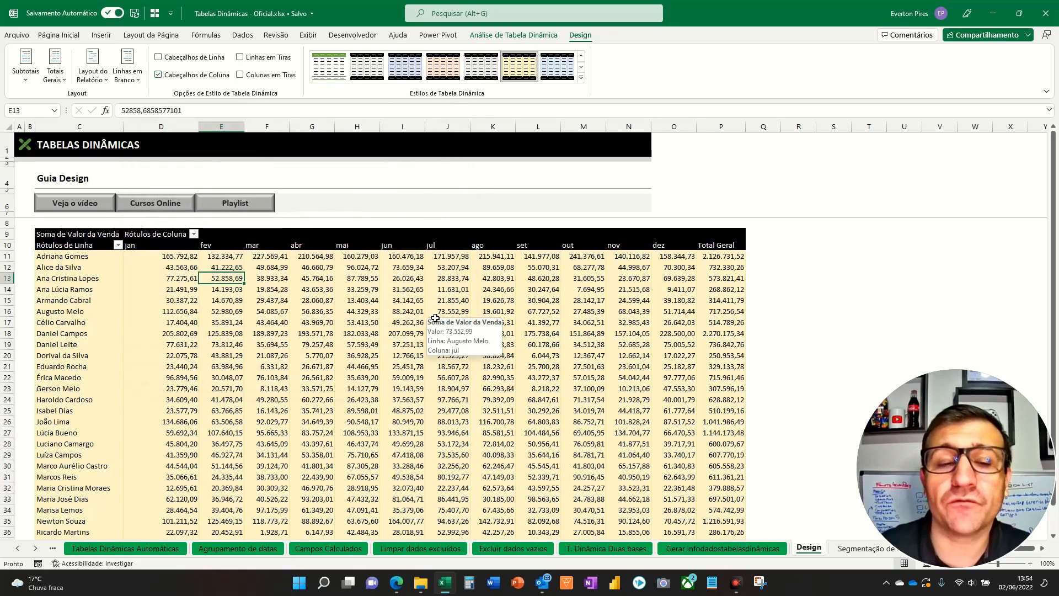
- Try a blue fill on the pivot table's two header rows, C9 to P10
click(210, 257)
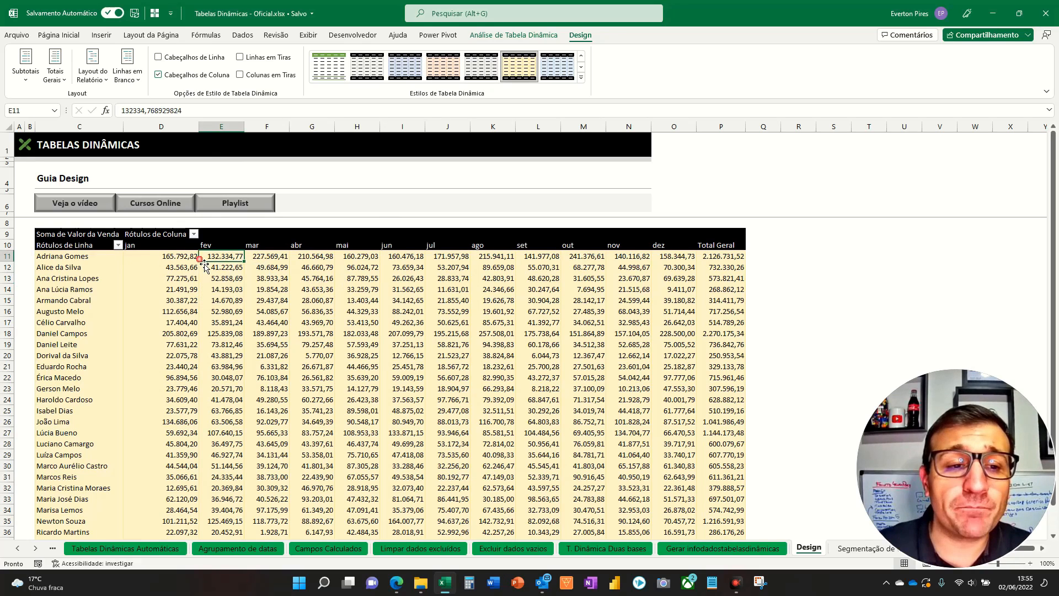
drag(84, 240, 744, 250)
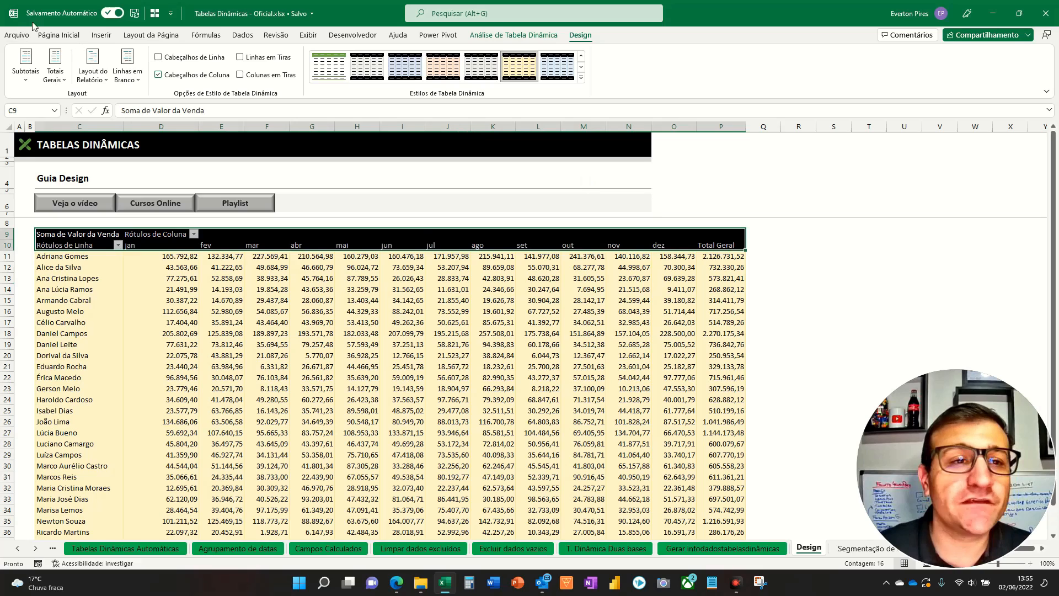
click(59, 35)
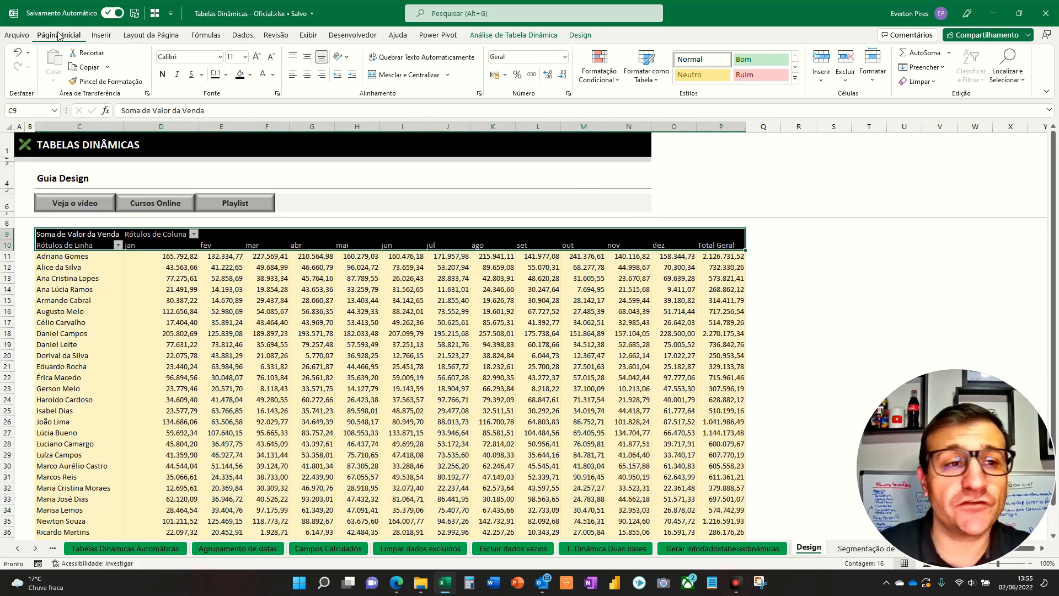
click(251, 75)
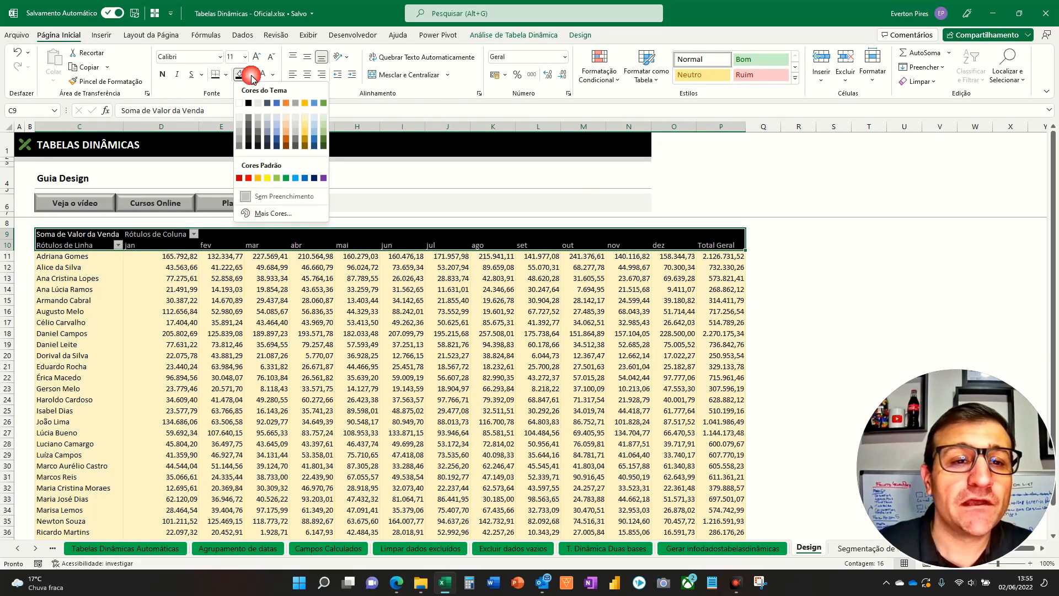
click(303, 178)
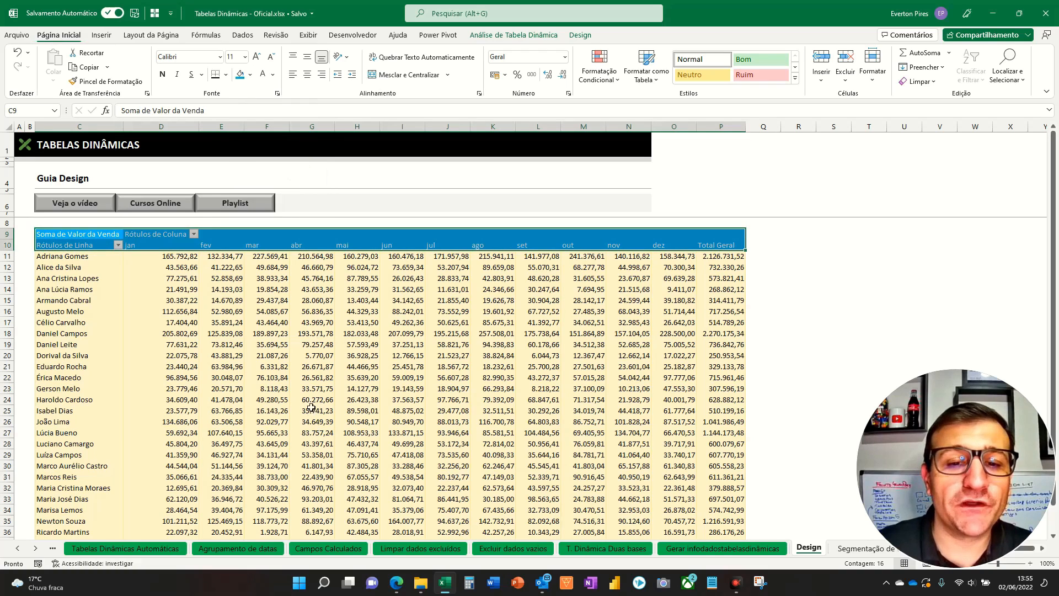
- Try a dark gray fill on the pivot table's body cells, from the first seller row down to the row above Total Geral
click(105, 252)
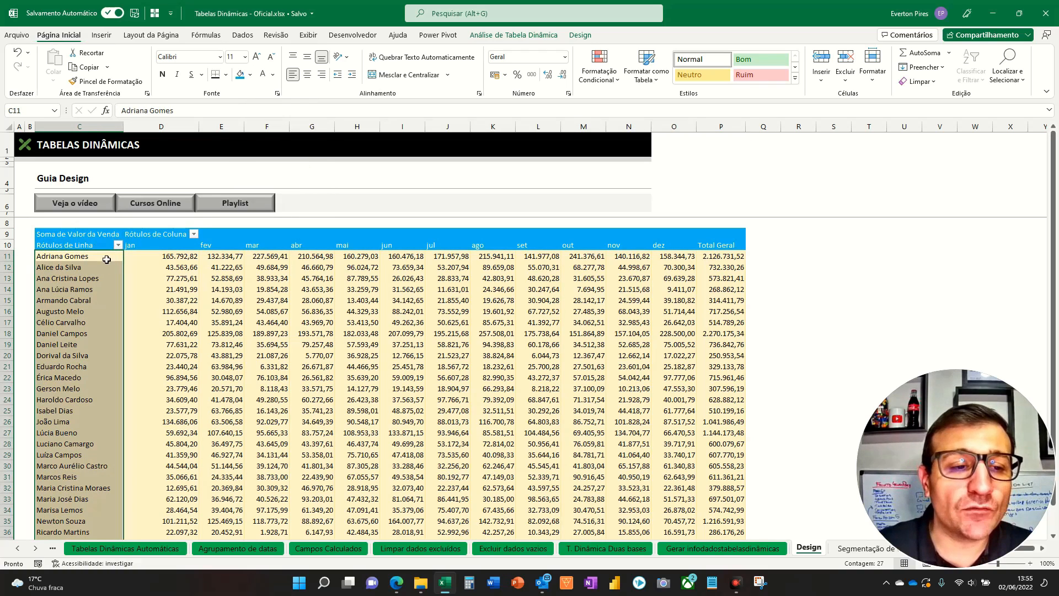
drag(106, 260, 725, 510)
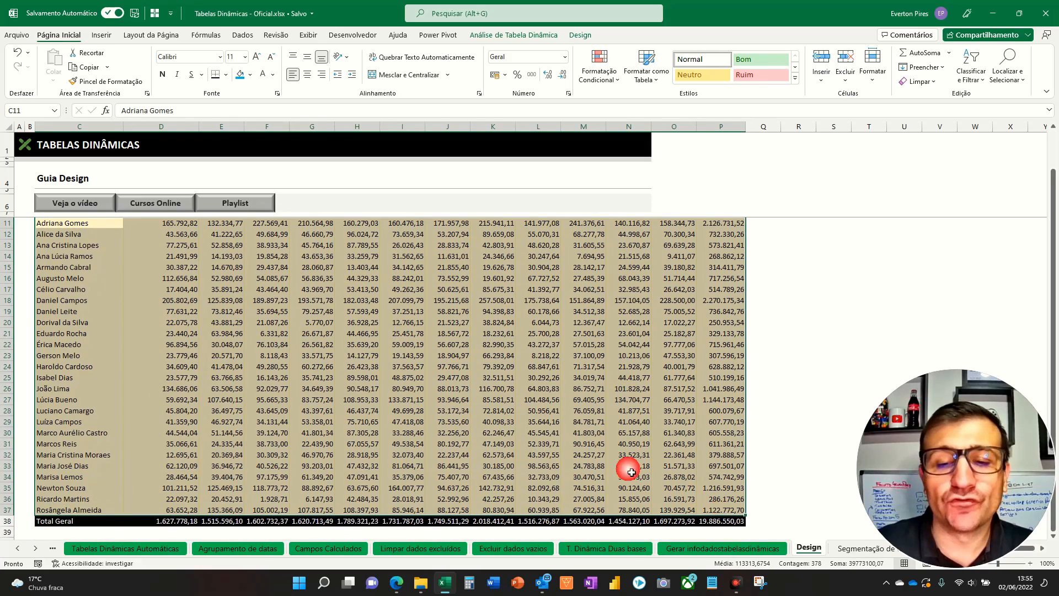
click(250, 74)
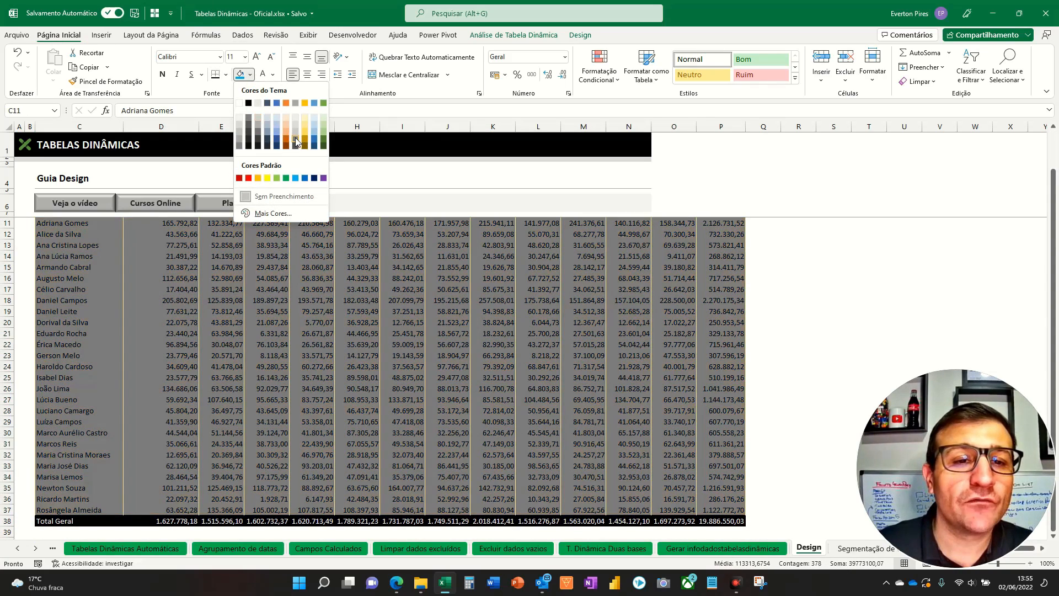
click(297, 140)
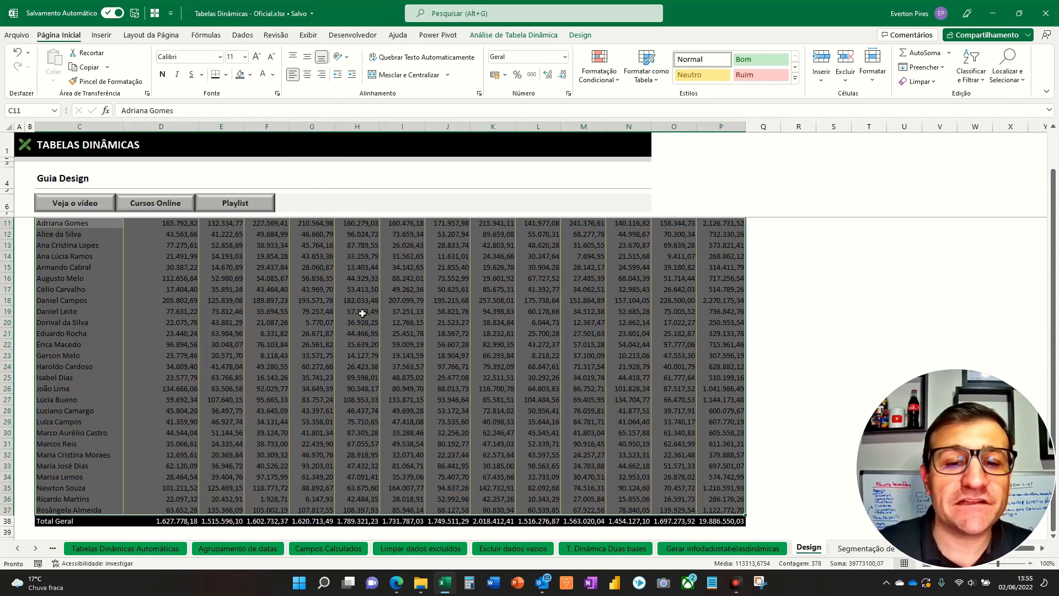
scroll(366, 320, up, 1)
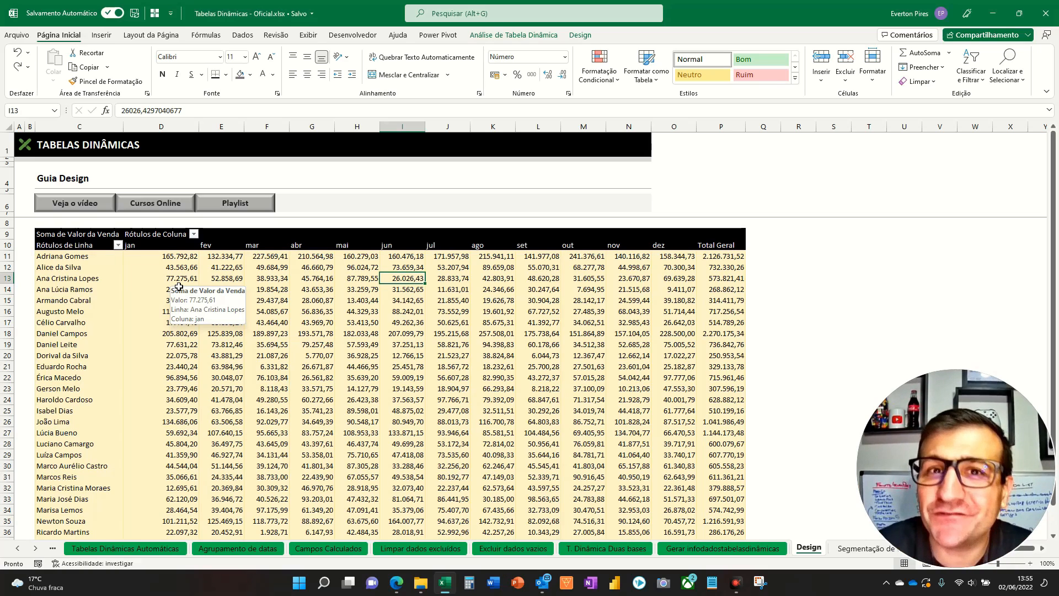
- Narrow columns D to O together and refresh the pivot table
drag(123, 126, 722, 133)
mouse_move(382, 325)
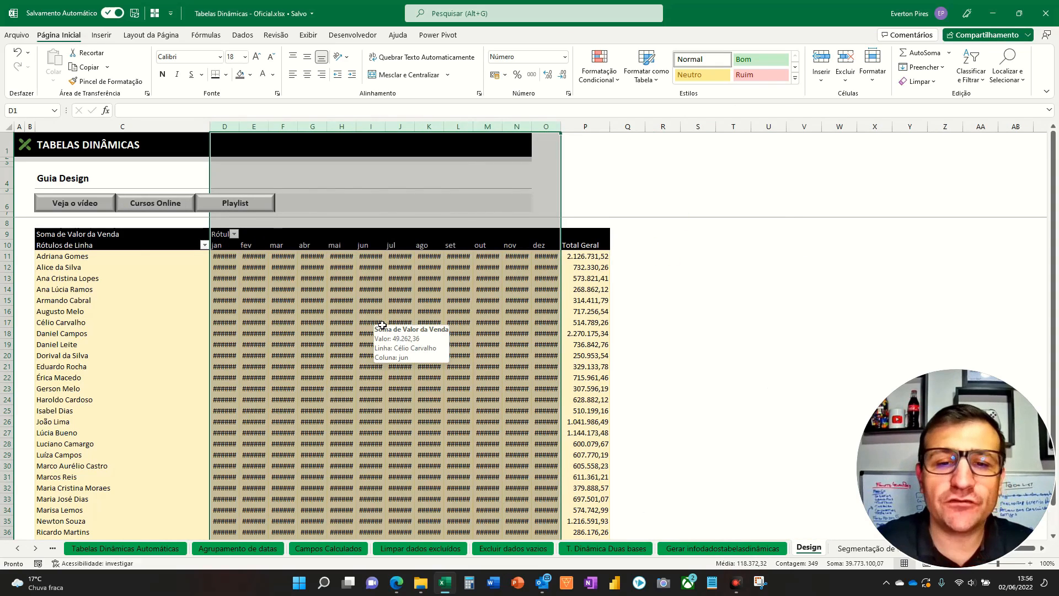
right_click(318, 312)
key(Escape)
click(312, 312)
right_click(312, 312)
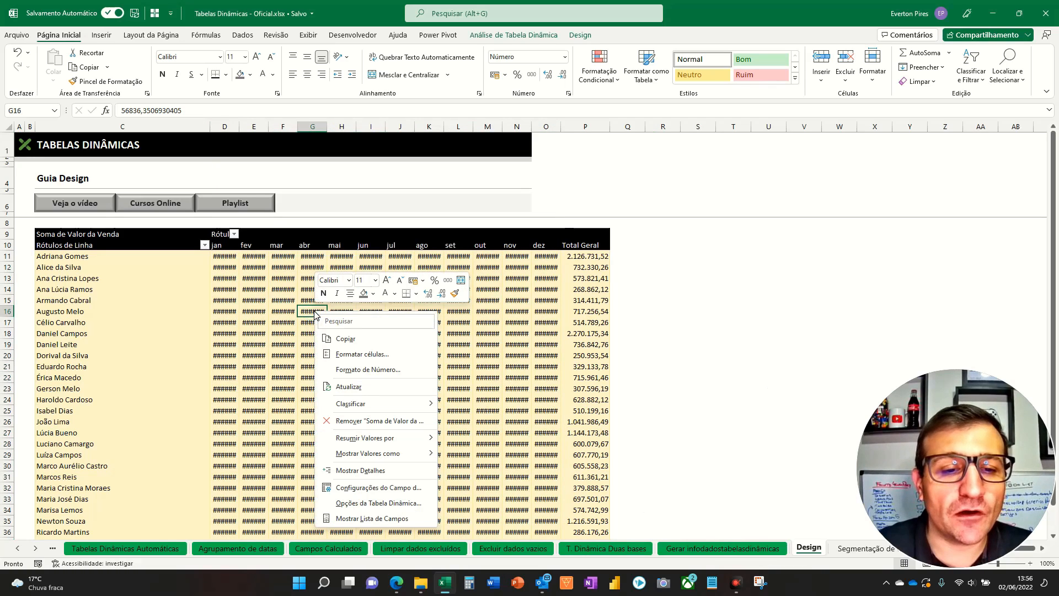
click(349, 387)
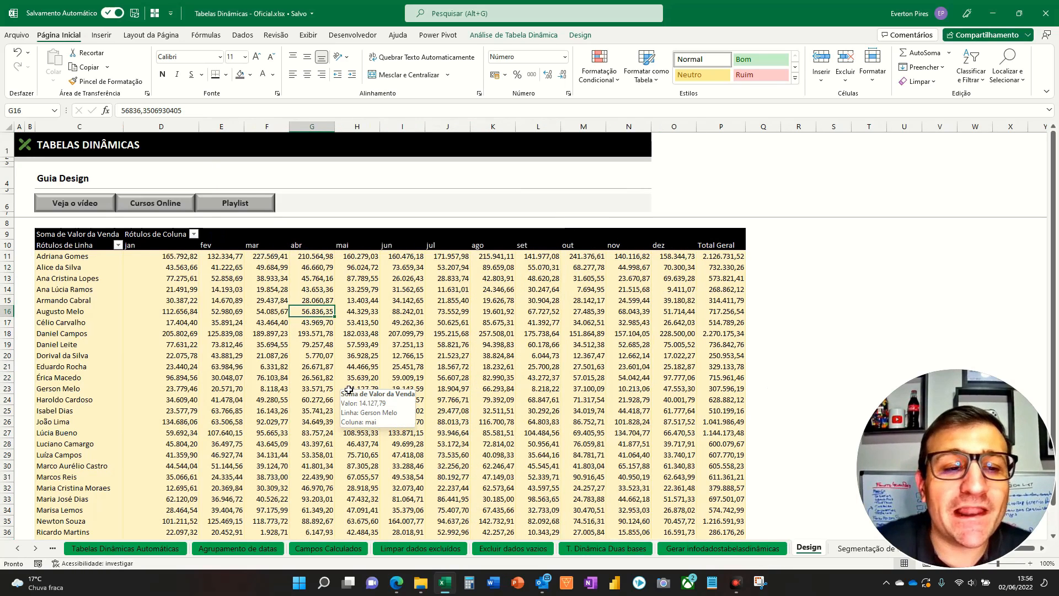
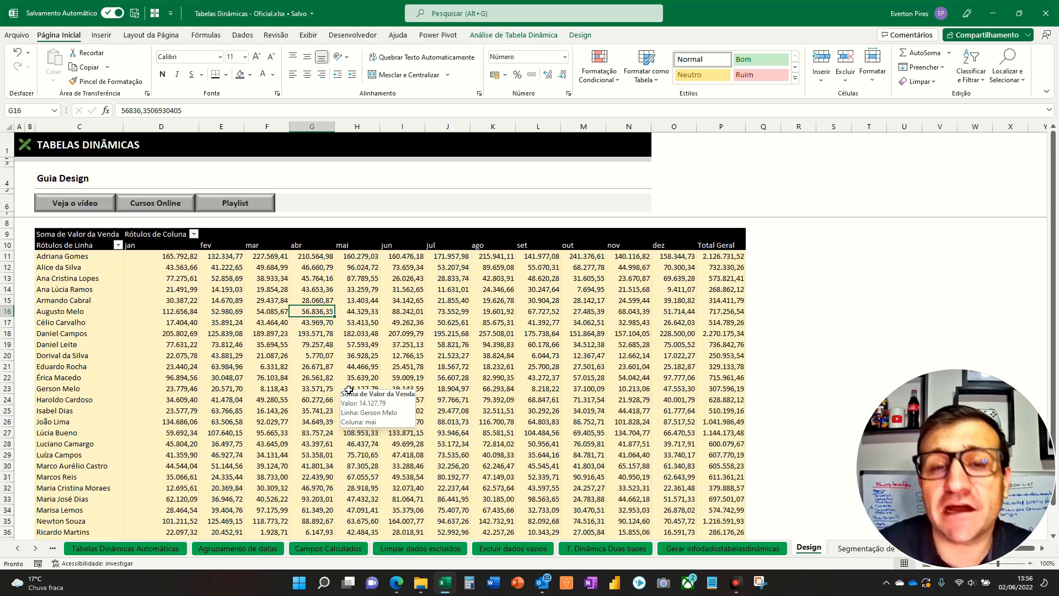
- Turn off automatic column width adjustment on update in the pivot table's options
click(324, 312)
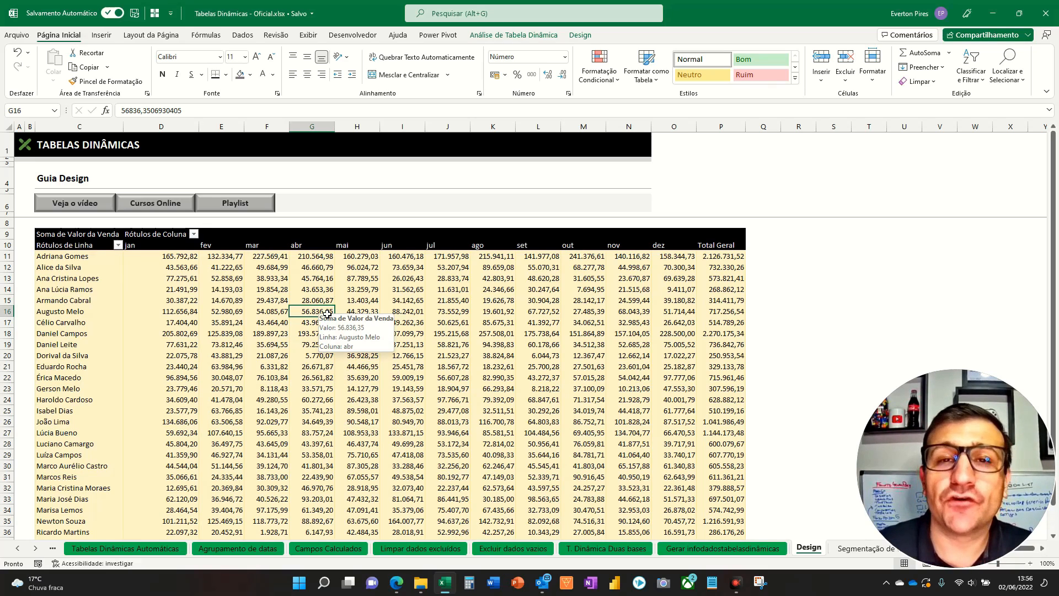
click(517, 35)
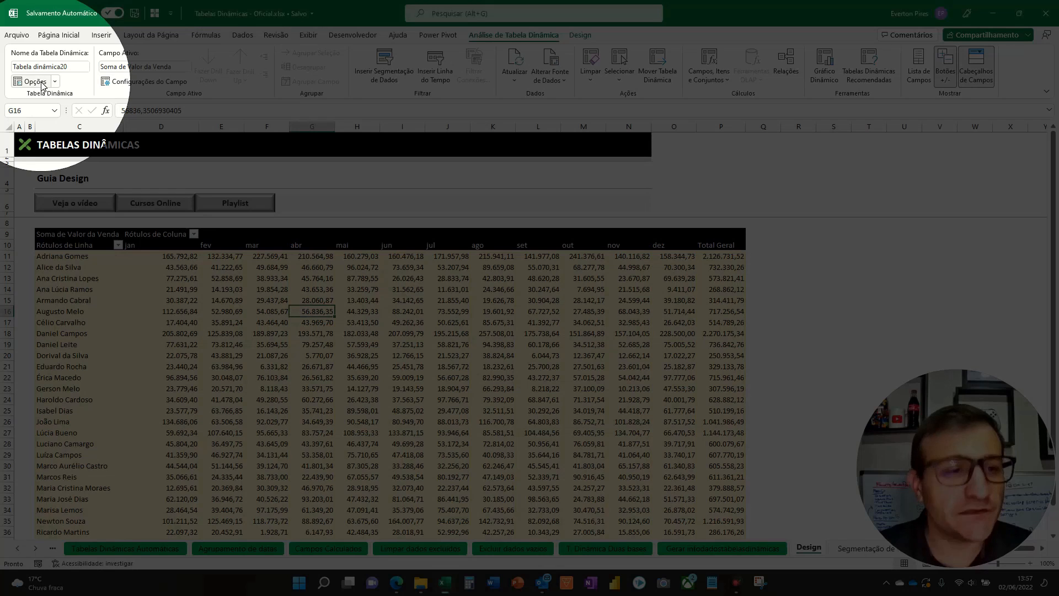
click(33, 81)
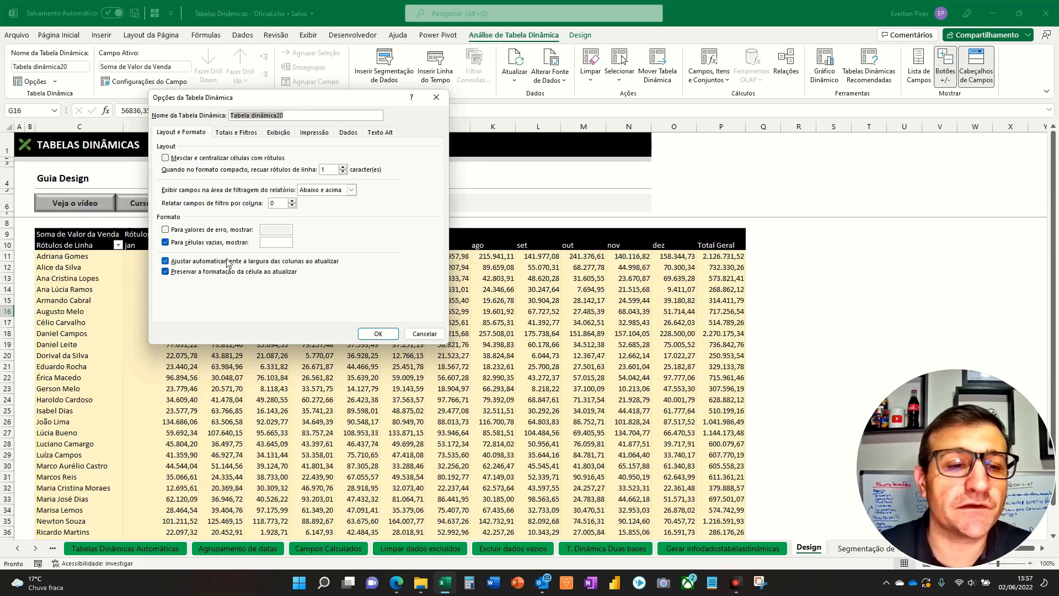
mouse_move(154, 251)
mouse_down()
mouse_move(256, 281)
mouse_move(367, 279)
mouse_up()
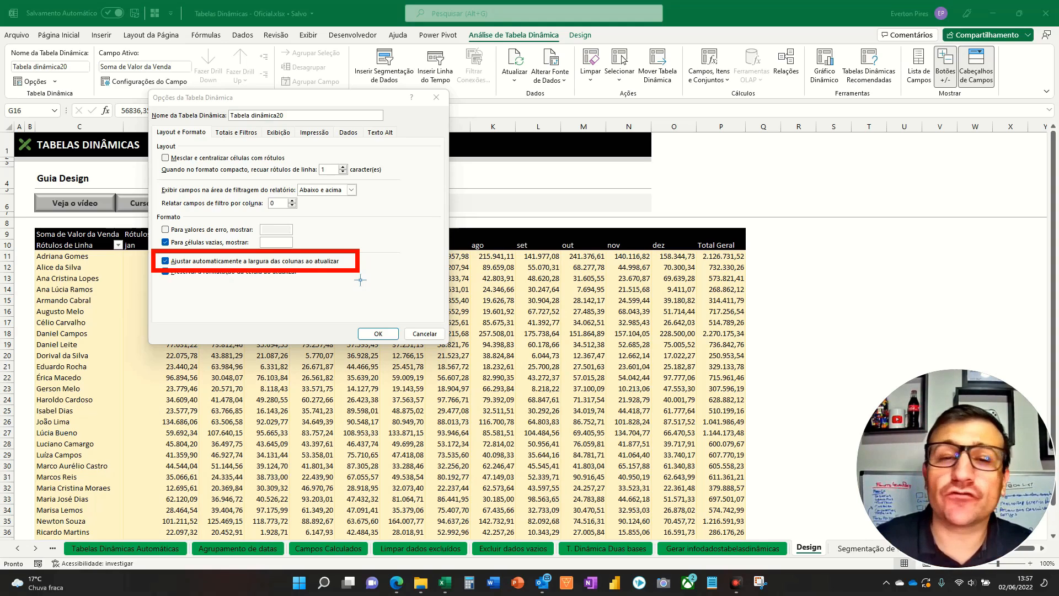
key(Escape)
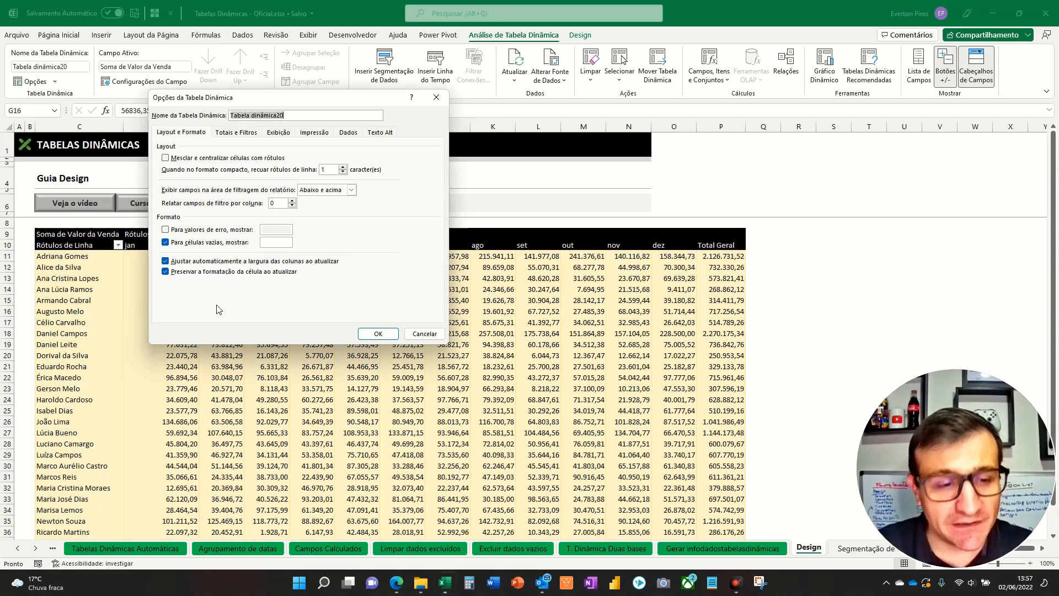
click(165, 261)
click(375, 333)
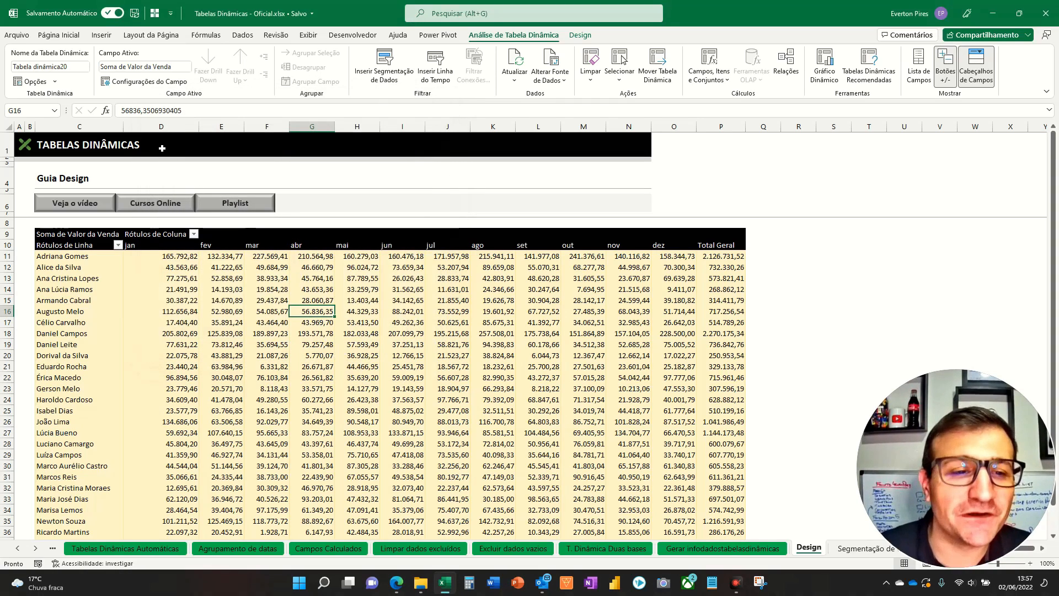
- Widen columns D to F together and refresh the pivot table
drag(124, 127, 391, 135)
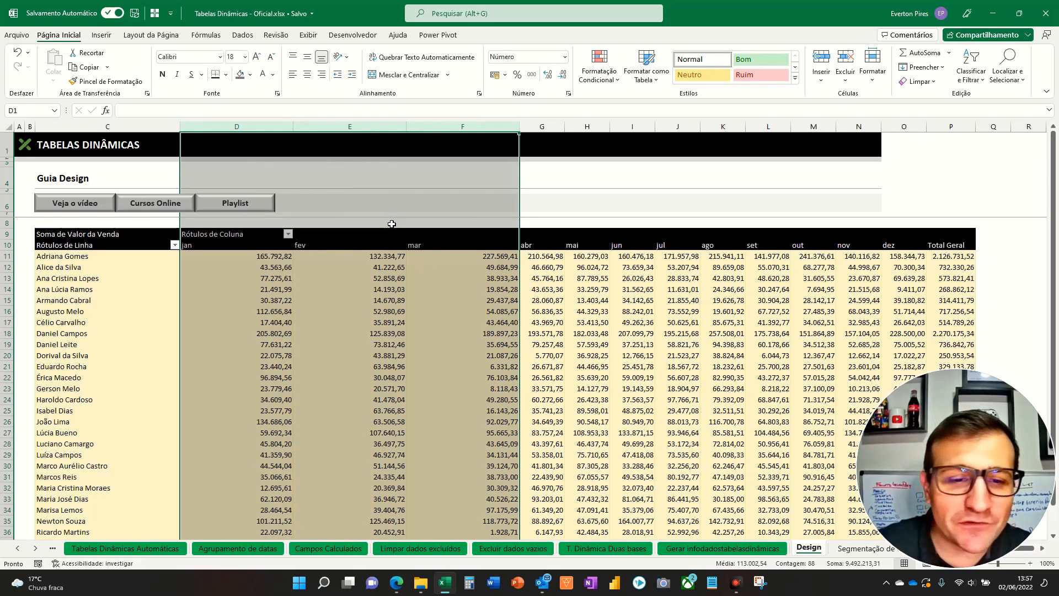
click(386, 355)
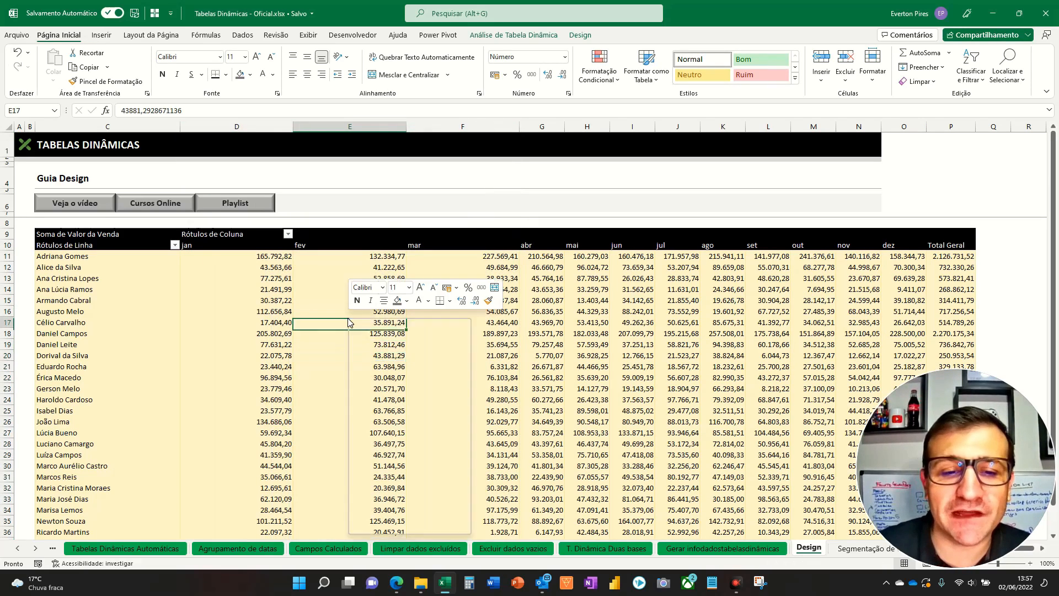
right_click(362, 357)
click(394, 213)
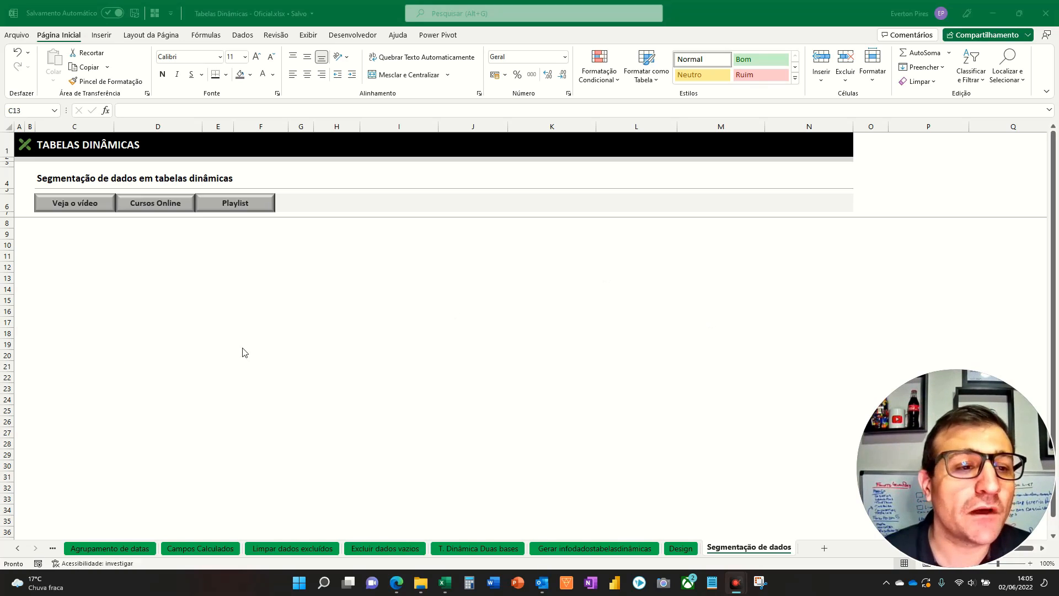
key(F5)
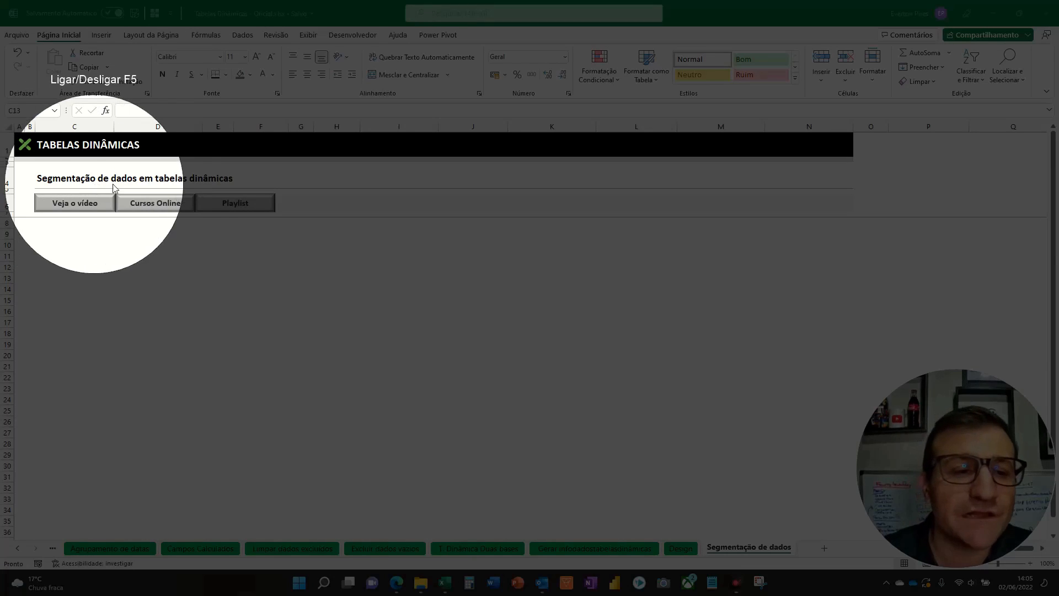
key(F5)
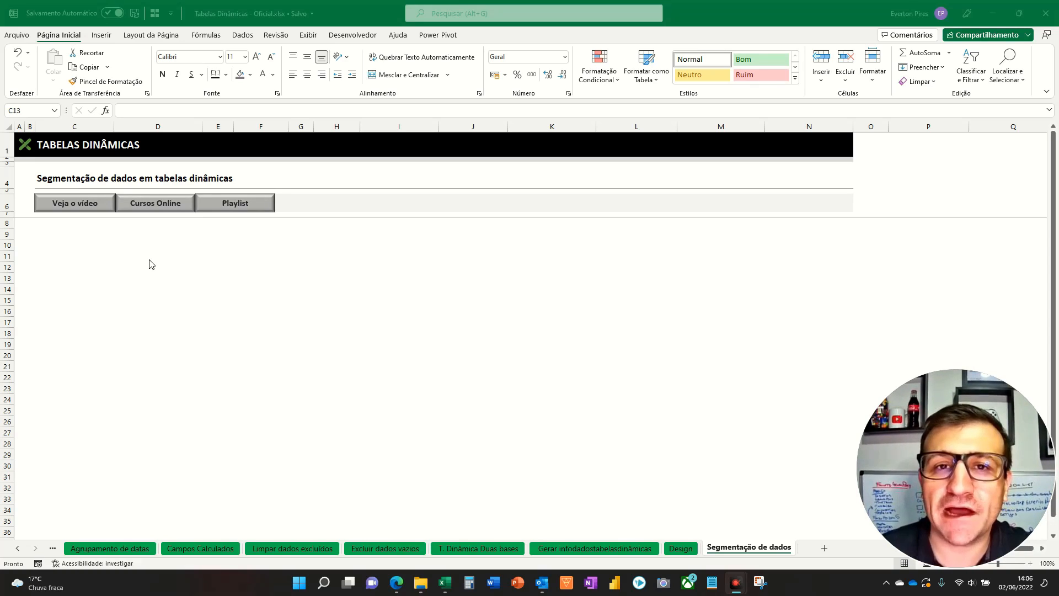
- Insert a pivot table based on base_vendas into the existing Segmentação de dados sheet at cell C9
click(144, 283)
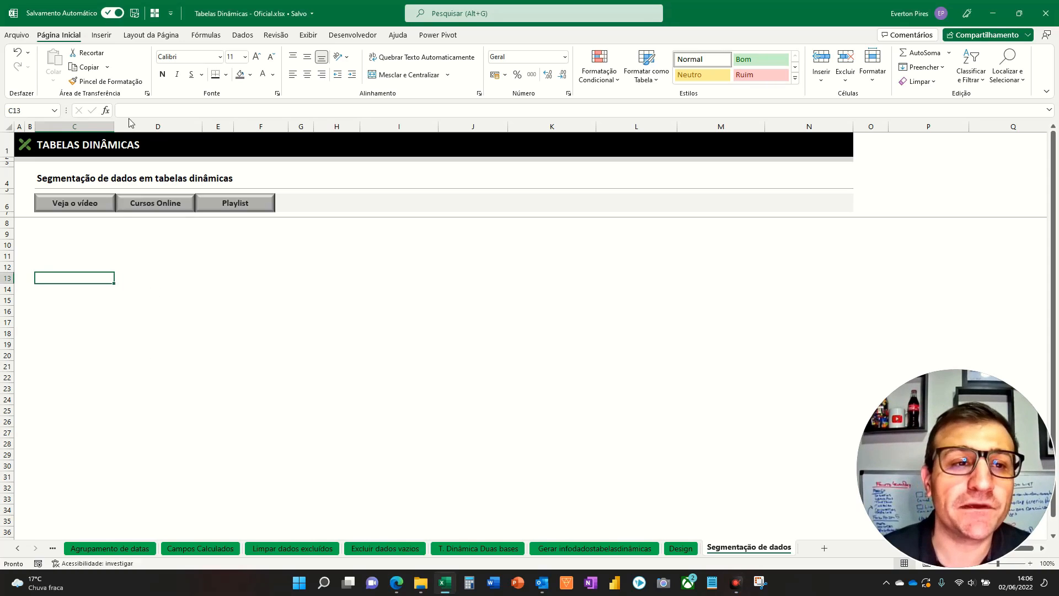
click(101, 35)
click(29, 62)
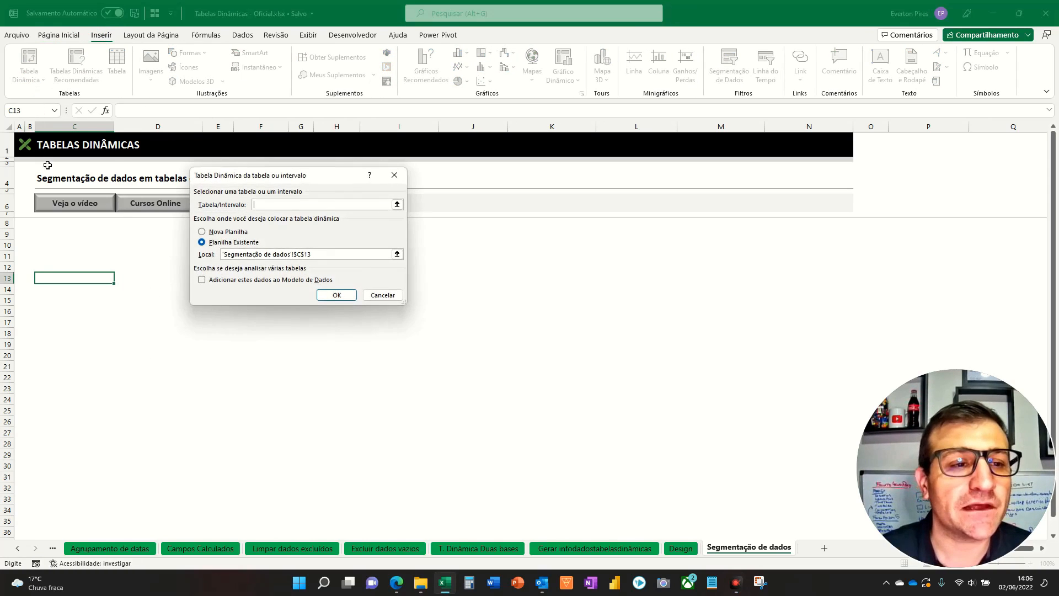
text(=)
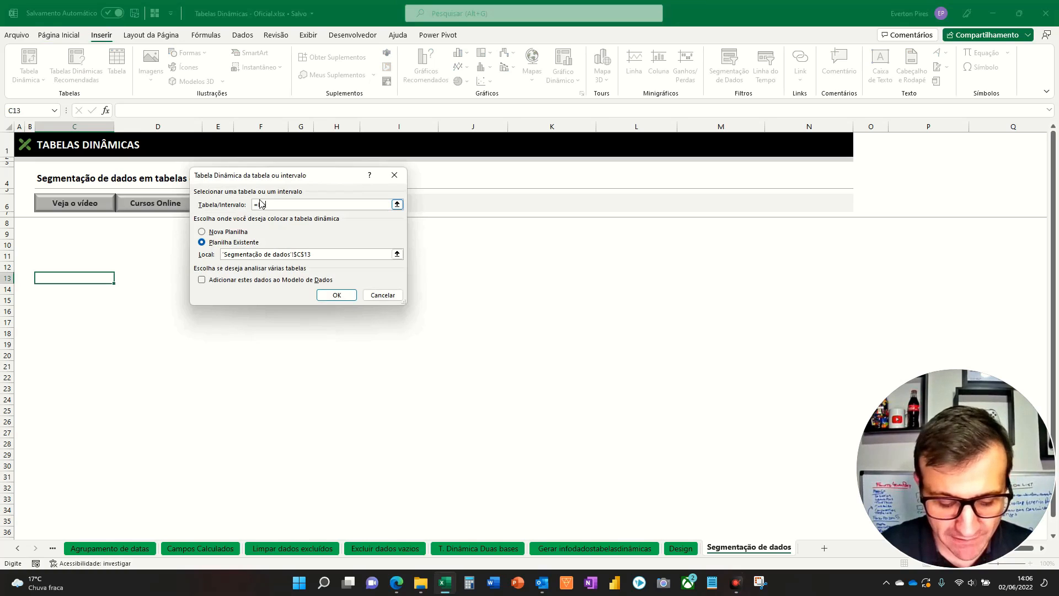
text(base_vendas)
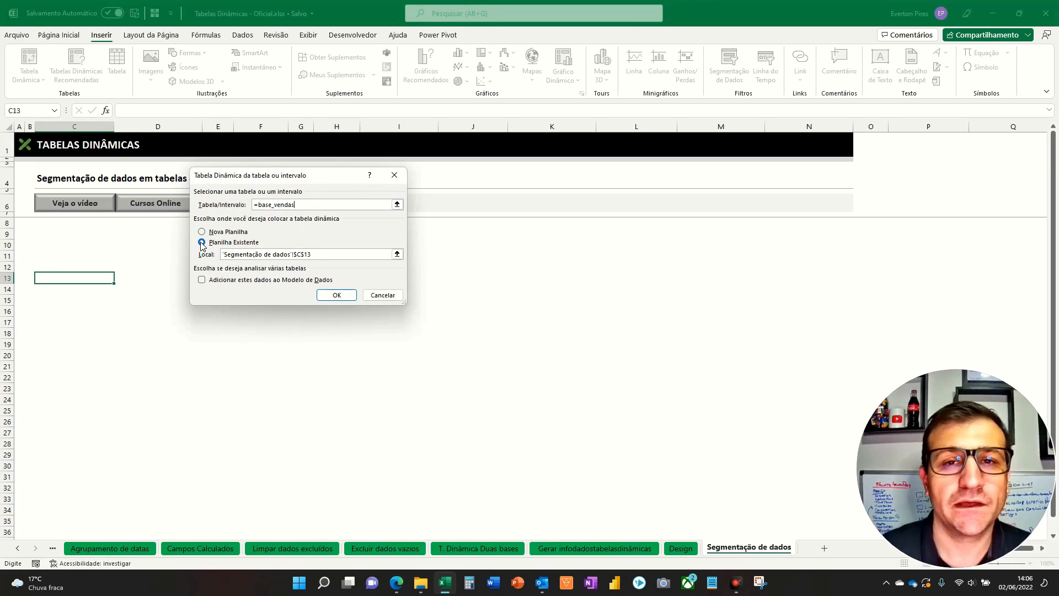
click(201, 243)
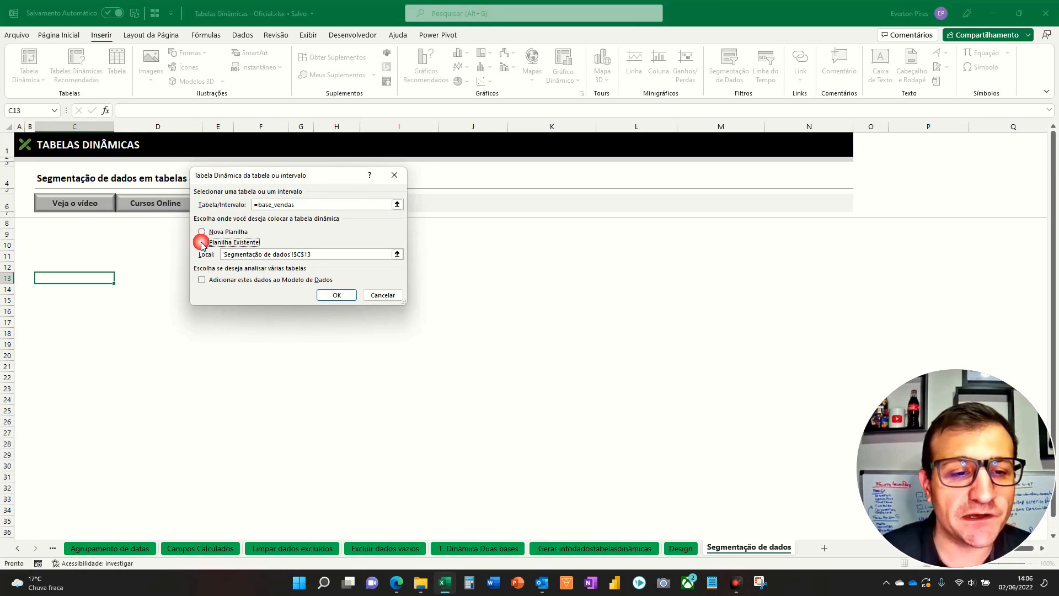
click(396, 254)
click(48, 234)
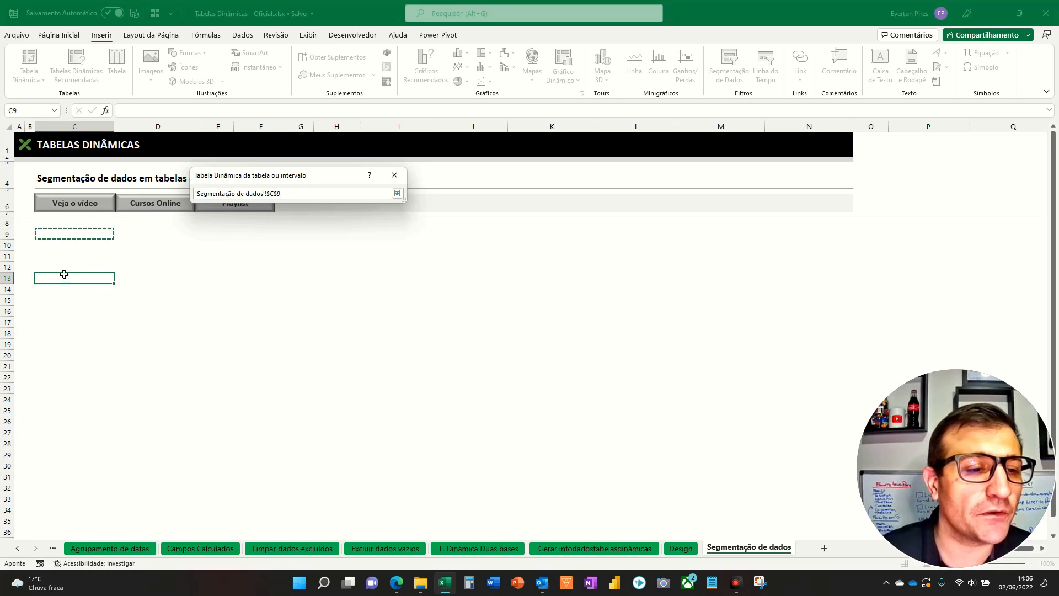
key(Return)
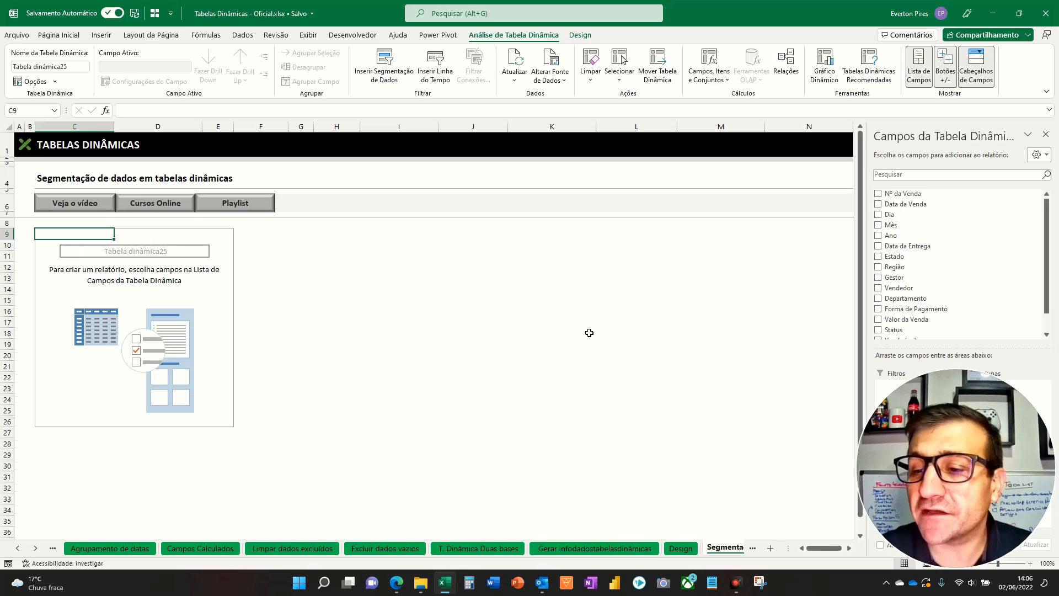
- Add Vendedor as rows and Valor da Venda as values, and format the sales values with thousands separators and two decimals
scroll(960, 275, down, 1)
click(877, 265)
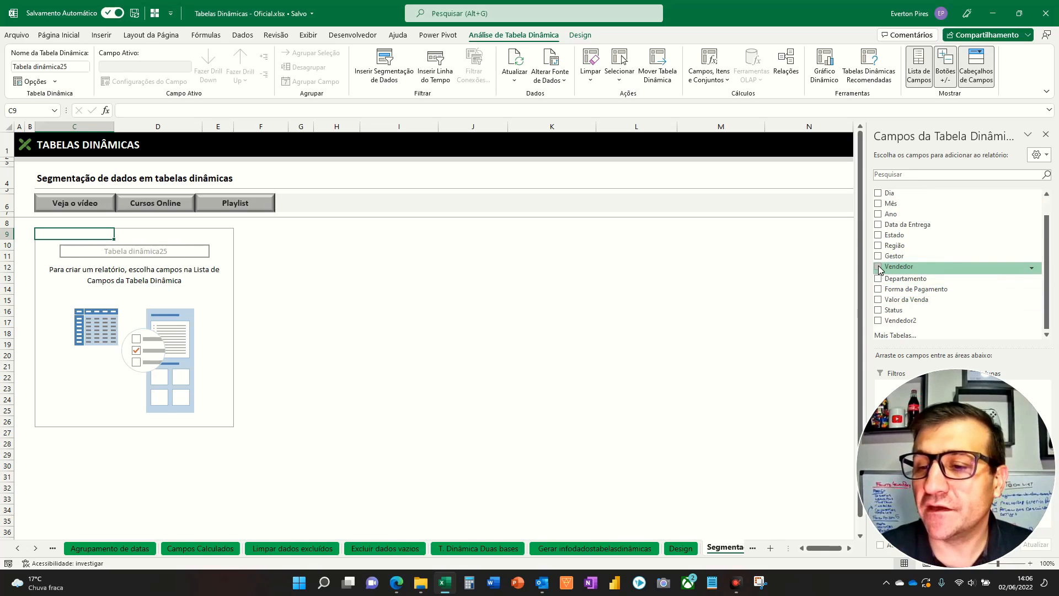
click(877, 298)
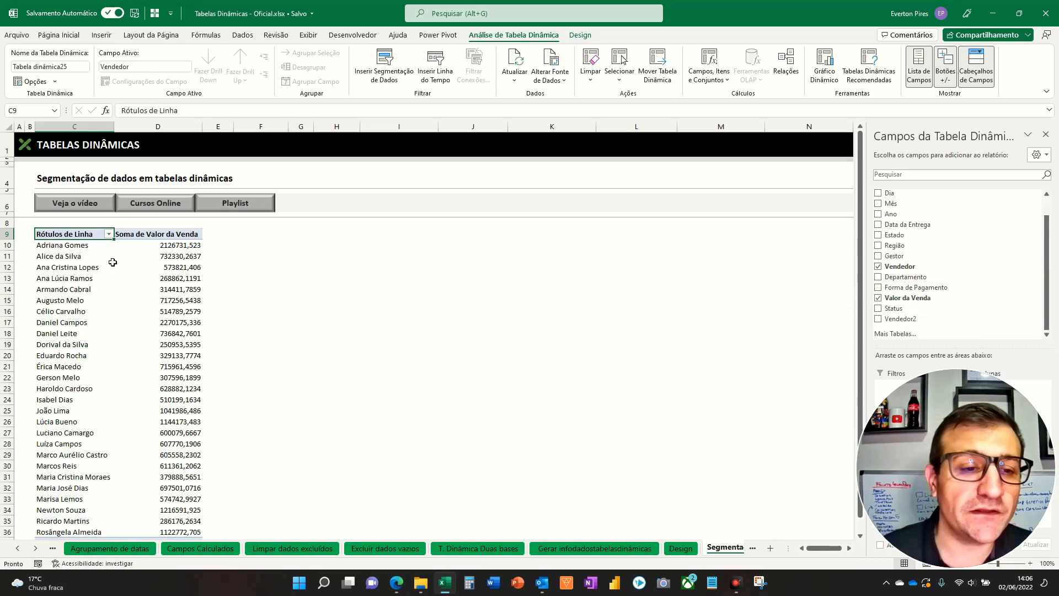
drag(158, 234, 172, 512)
key(ctrl+shift+1)
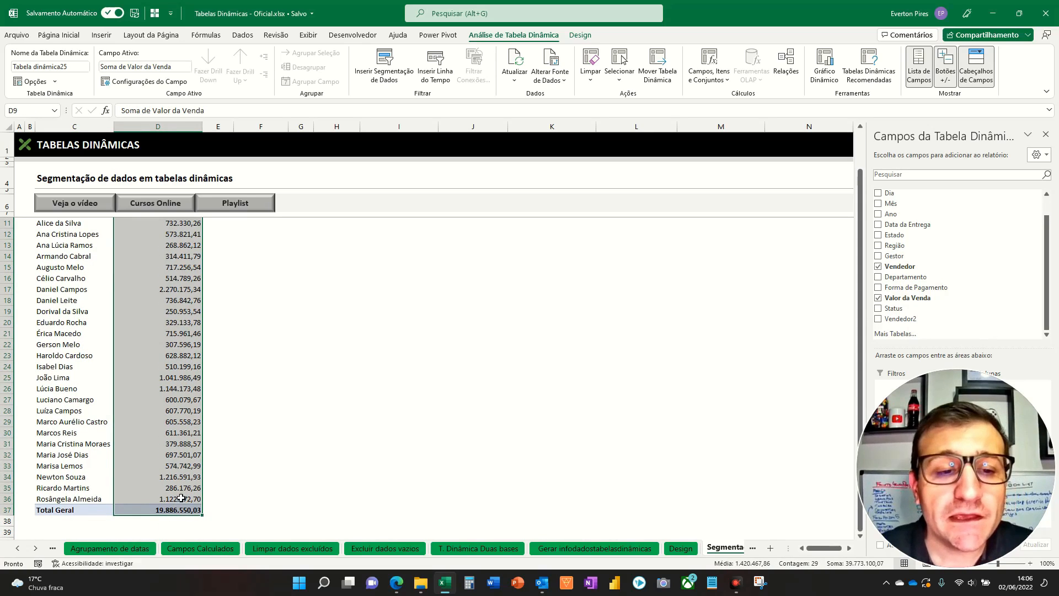
- Insert slicers for the Ano and Estado fields of the sellers pivot table
click(302, 443)
scroll(295, 413, down, 1)
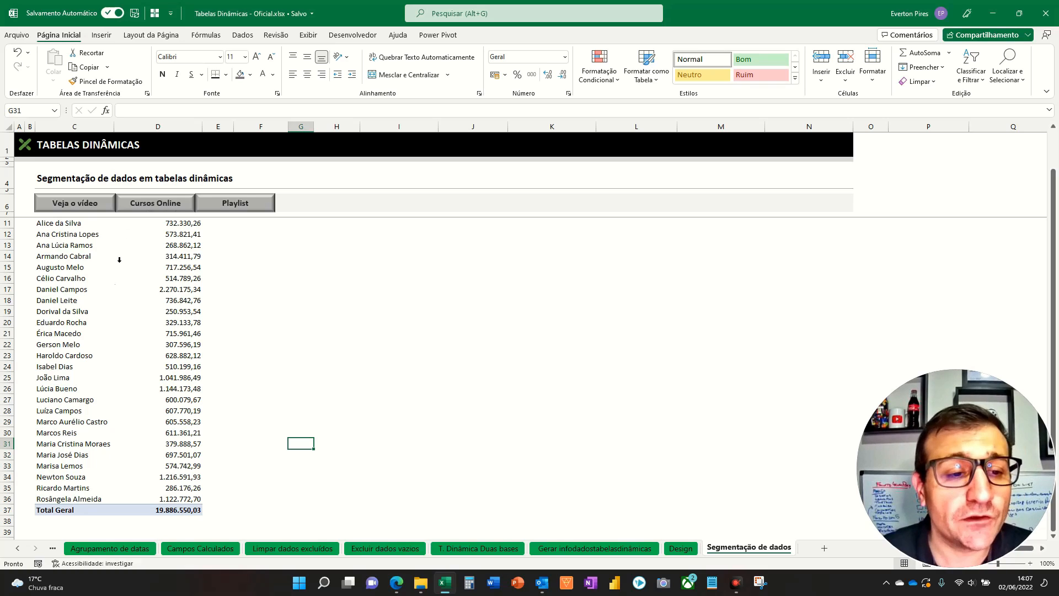
click(113, 293)
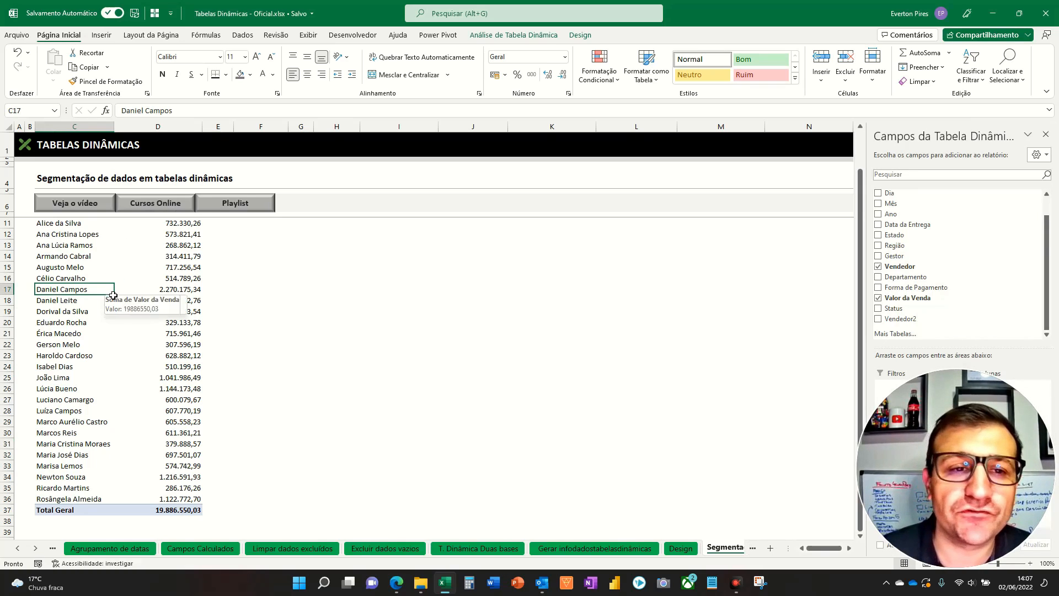
click(102, 36)
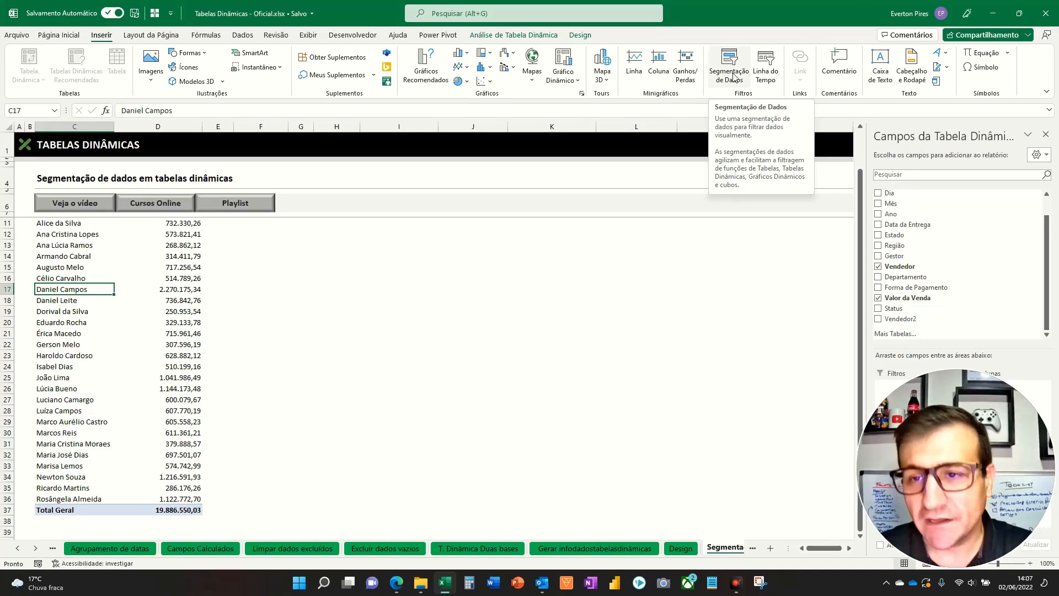
click(534, 148)
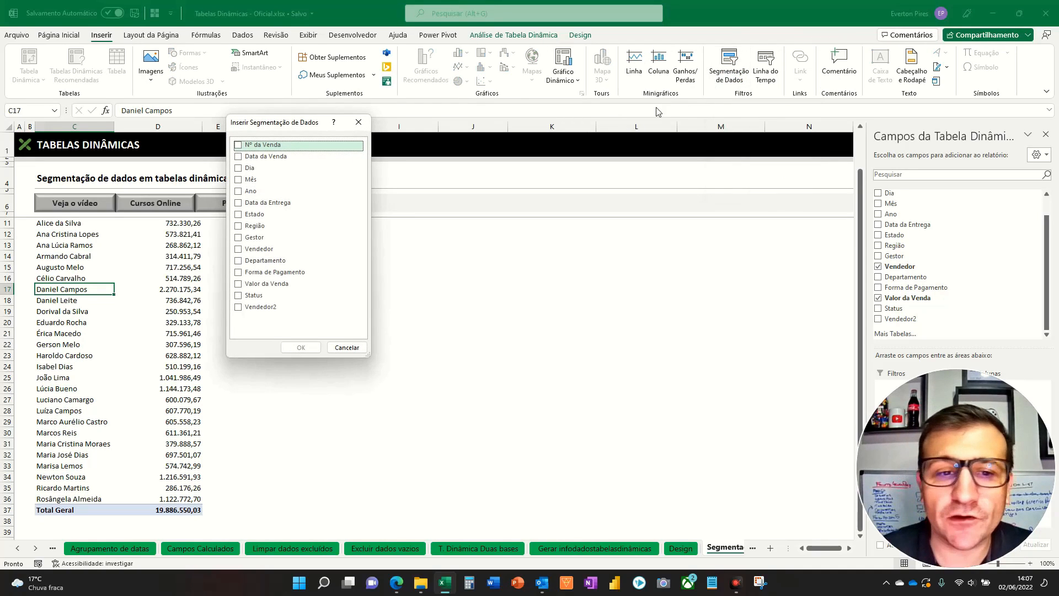
drag(286, 120, 451, 168)
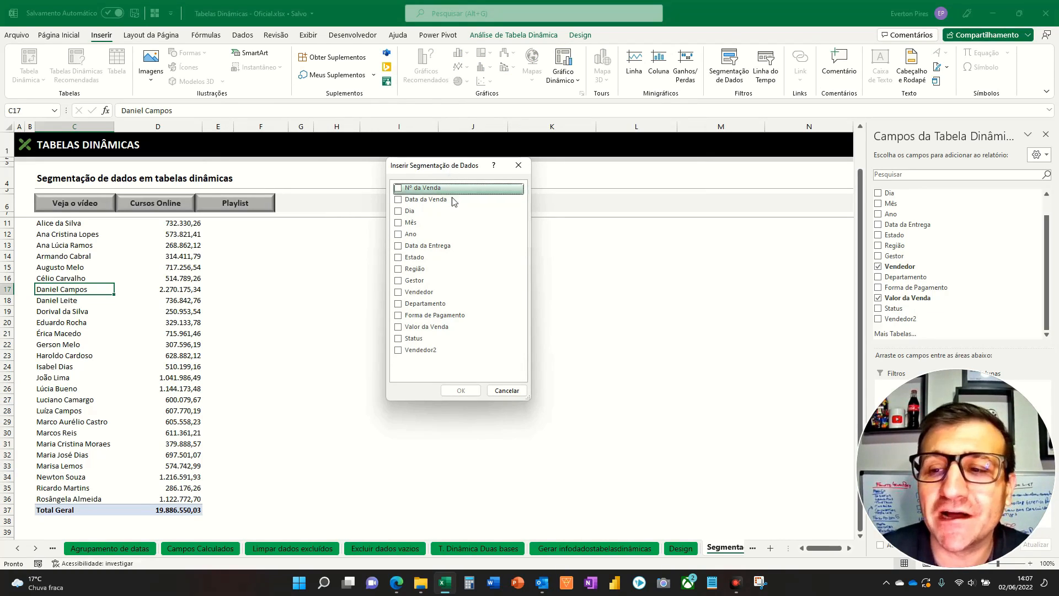
click(1050, 359)
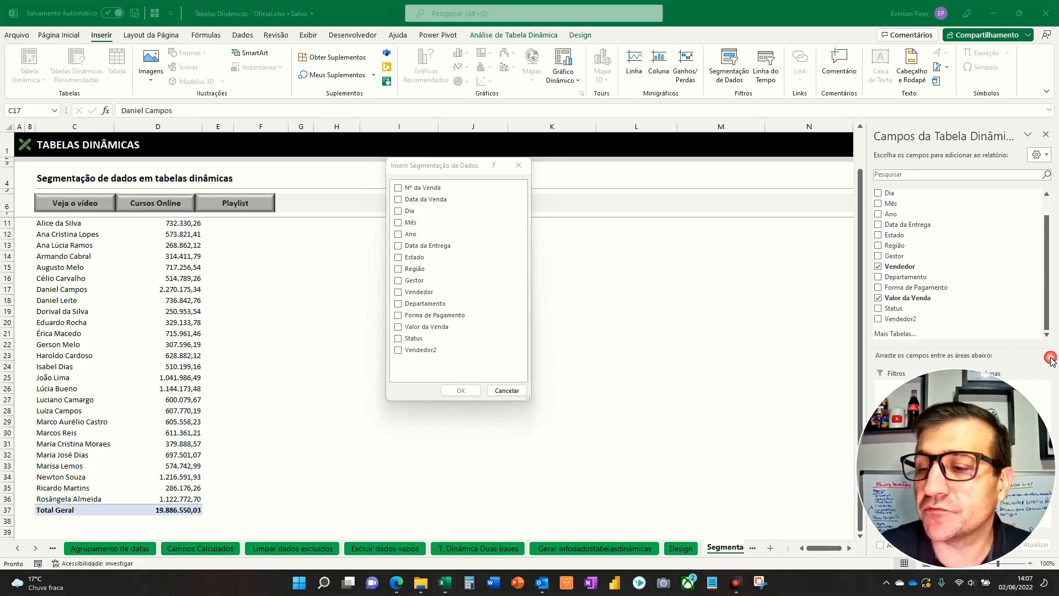
drag(938, 250, 443, 257)
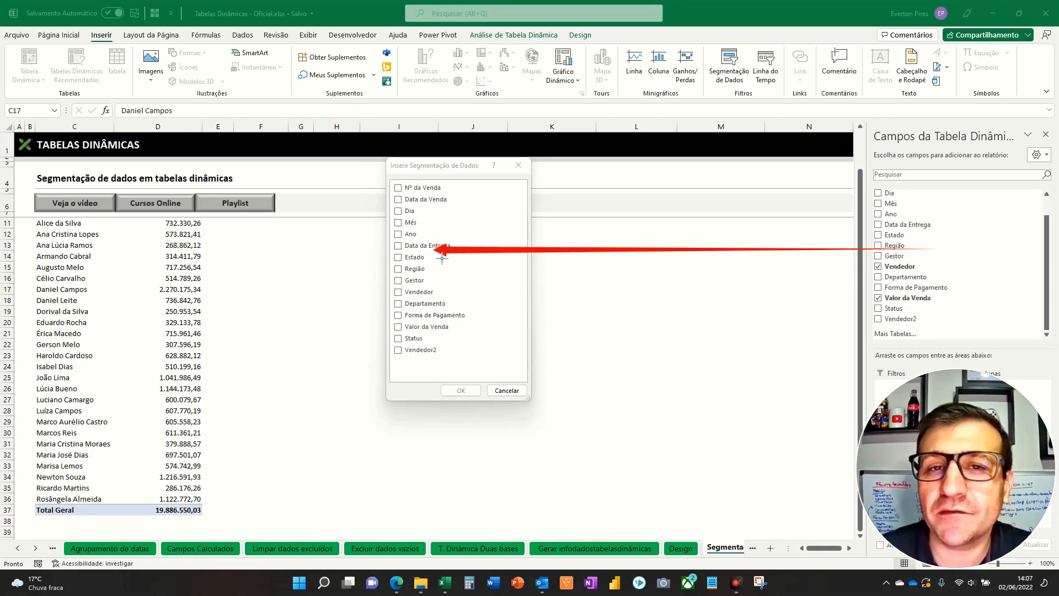
key(Escape)
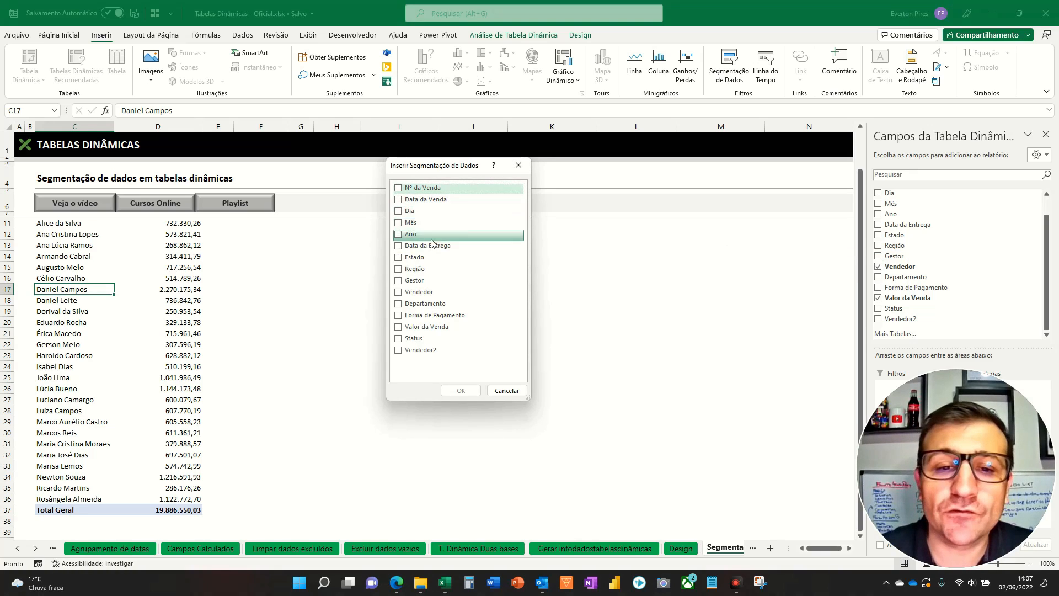
click(398, 235)
click(398, 259)
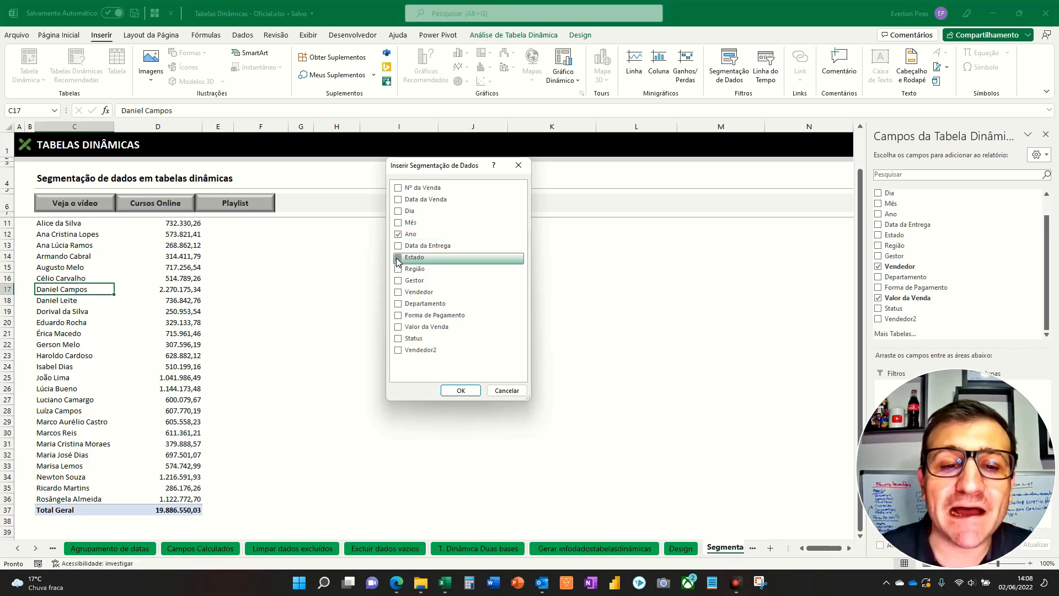
click(468, 392)
- Place the Ano slicer beside the sellers pivot table and shrink it to about 2.86 cm wide and 4.8 cm high
drag(444, 308, 295, 232)
drag(339, 295, 292, 295)
drag(266, 373, 275, 324)
- Place the Estado slicer directly below the Ano slicer and resize it to about 2.88 cm wide and 9.05 cm high
drag(453, 328, 284, 338)
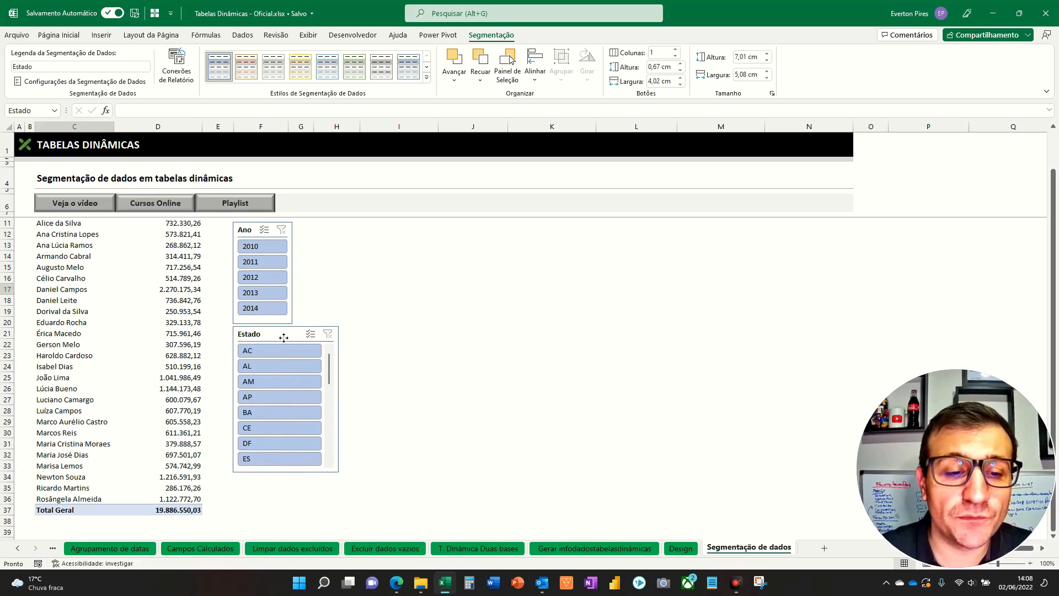
drag(301, 401, 293, 442)
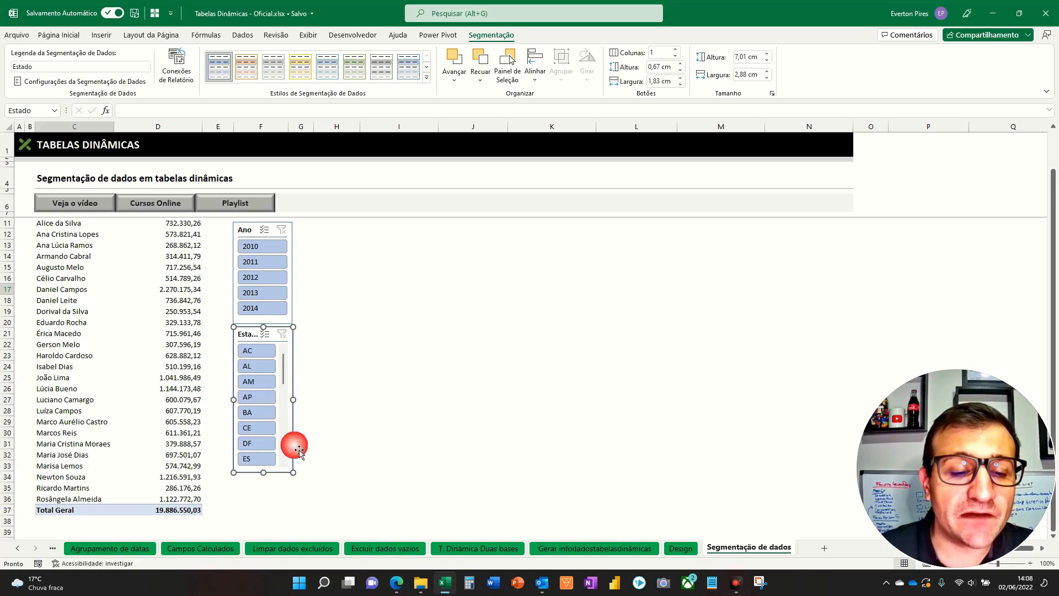
drag(270, 484, 265, 524)
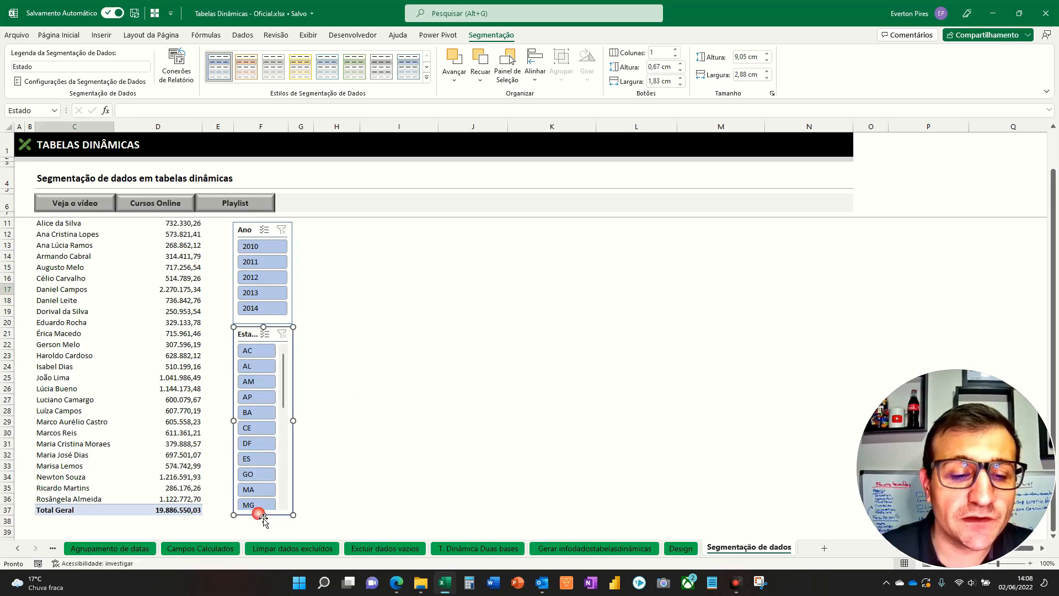
click(399, 300)
- Filter the pivot table to year 2010 and state BA with the slicers, and clear both filters
key(F5)
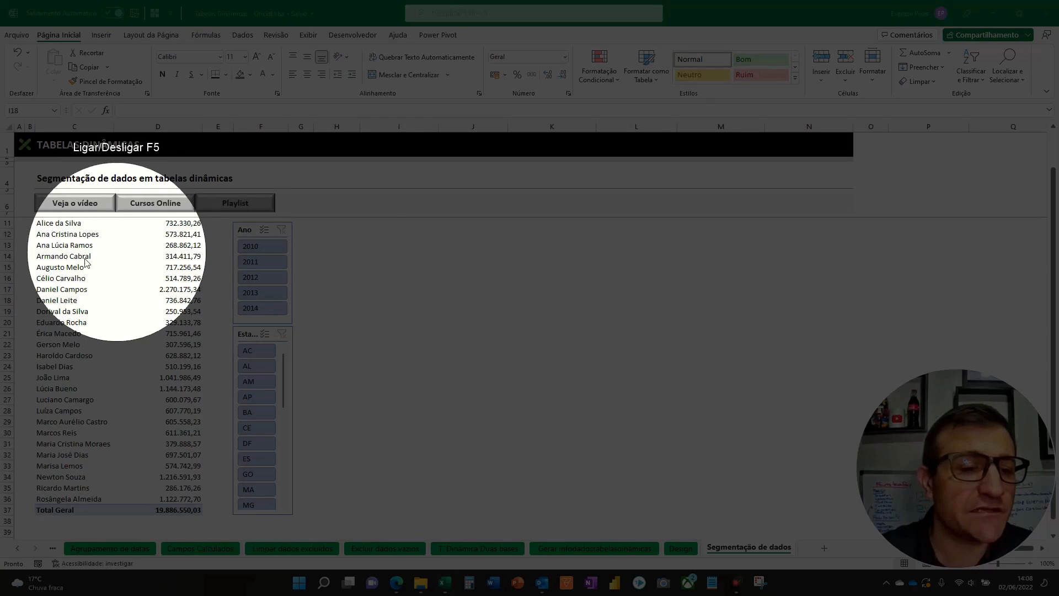
key(F5)
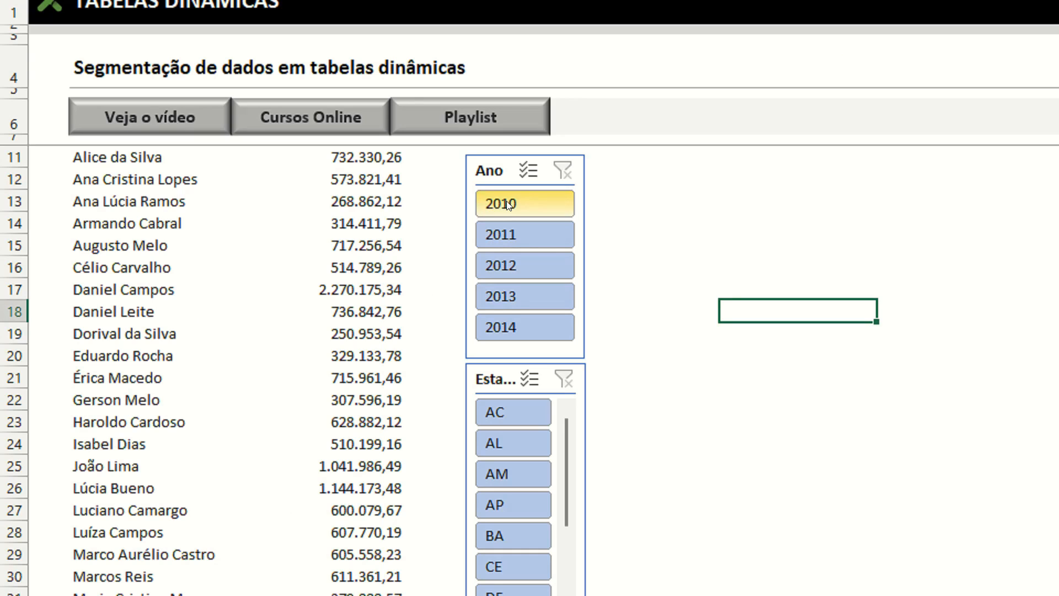
click(507, 204)
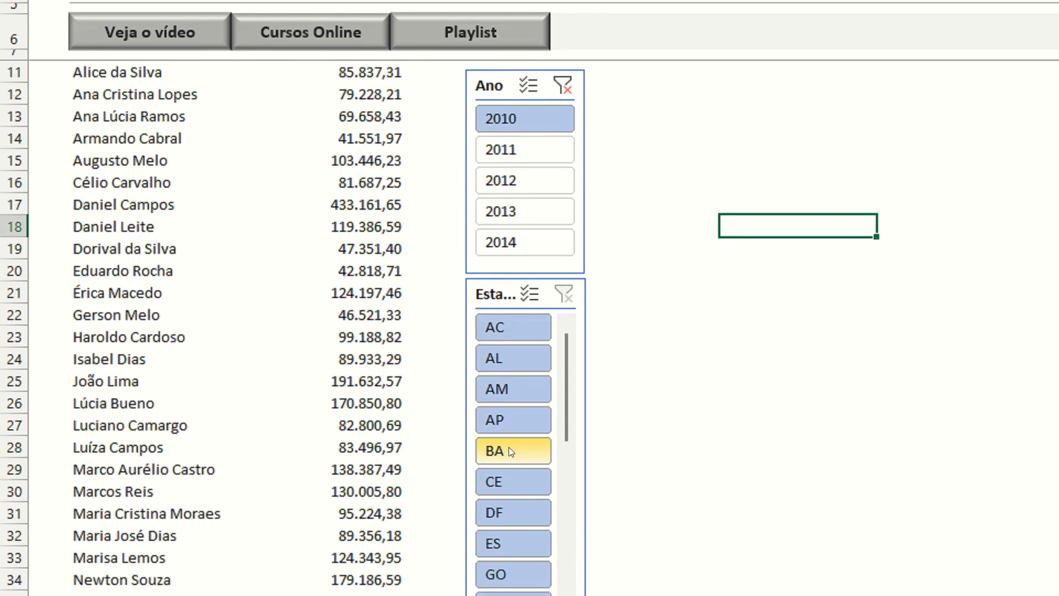
click(508, 446)
scroll(182, 231, down, 1)
scroll(182, 231, up, 1)
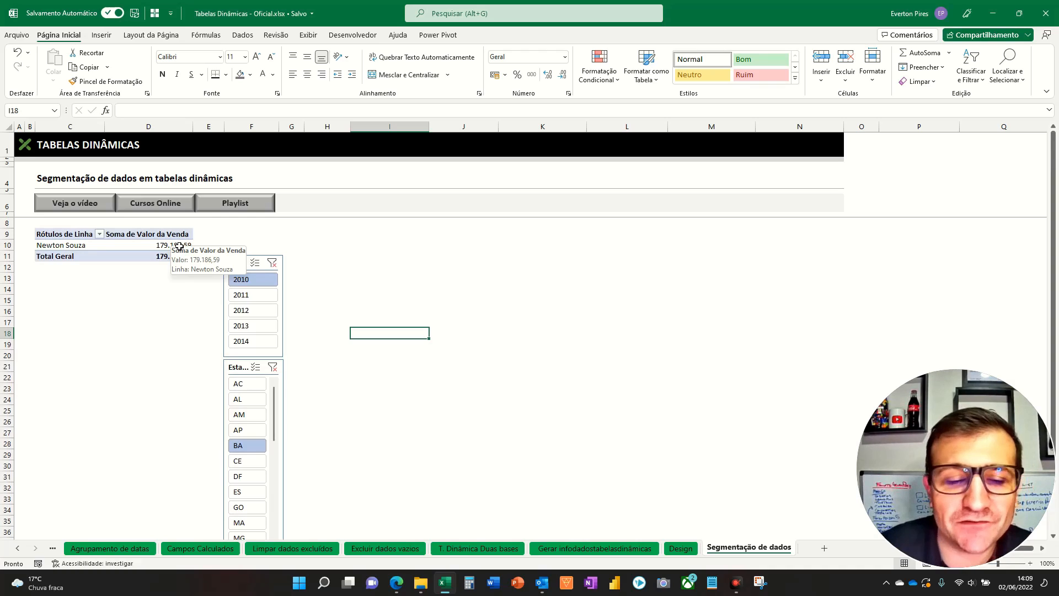
click(272, 262)
click(272, 367)
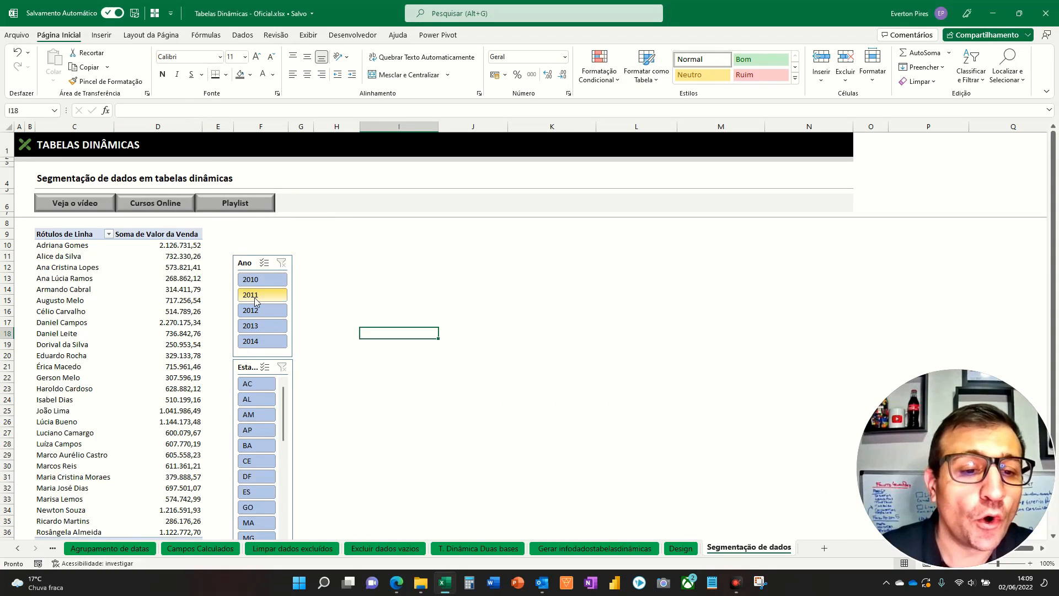
- Filter the pivot table to year 2011 with the Ano slicer and clear that filter
click(254, 298)
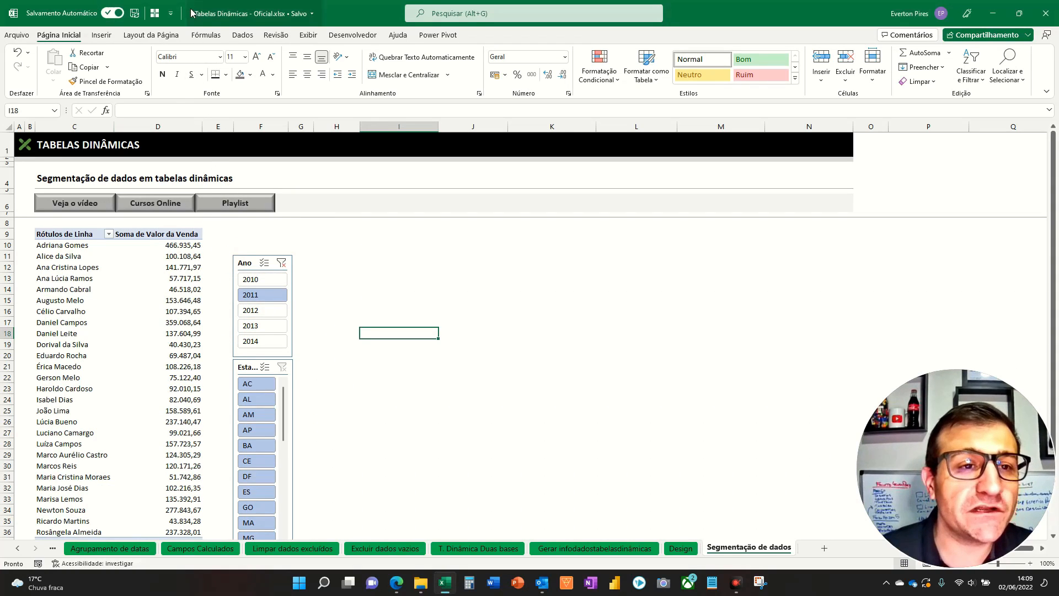
click(241, 35)
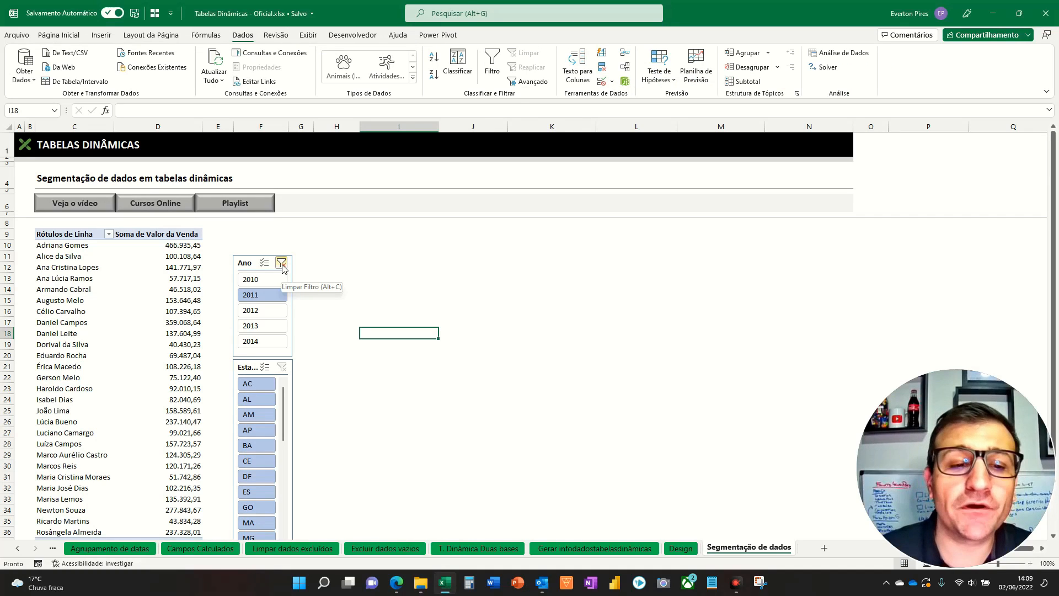
click(282, 263)
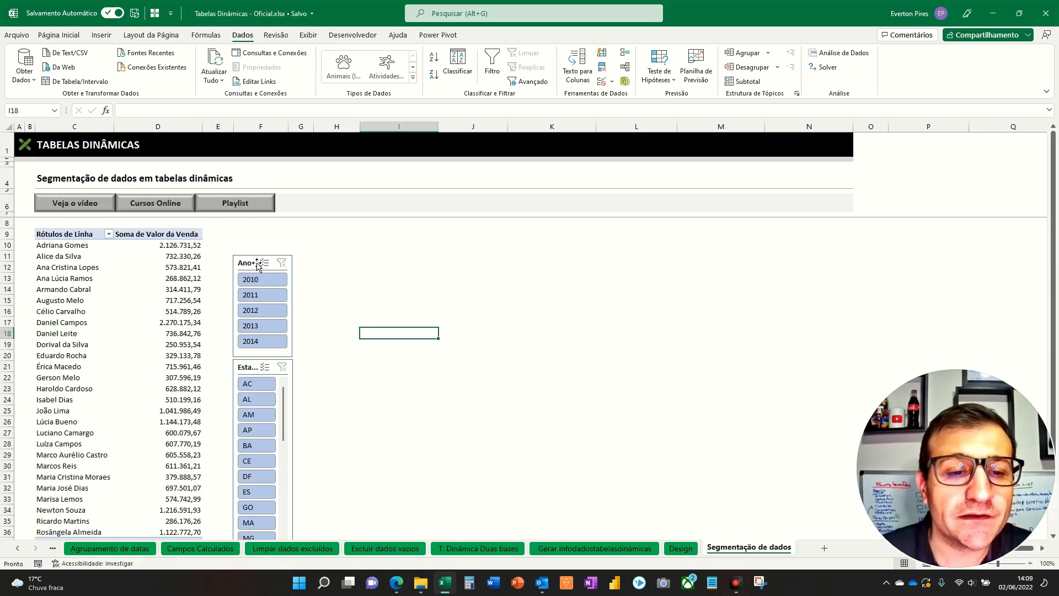
- Examine which pivot tables the Ano slicer is linked to in its report connections, and close them without changes
click(254, 262)
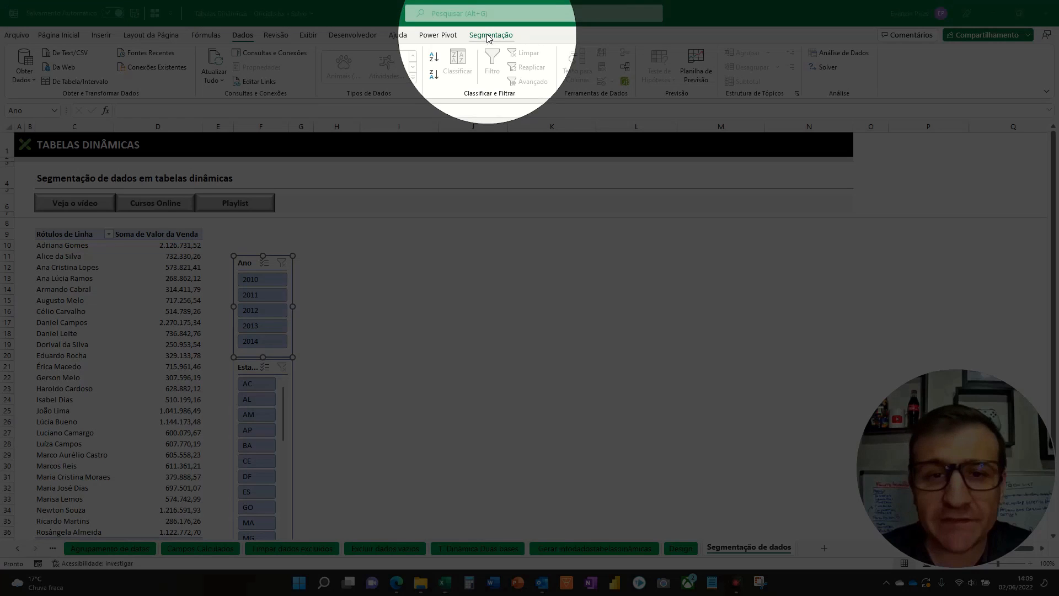
click(488, 36)
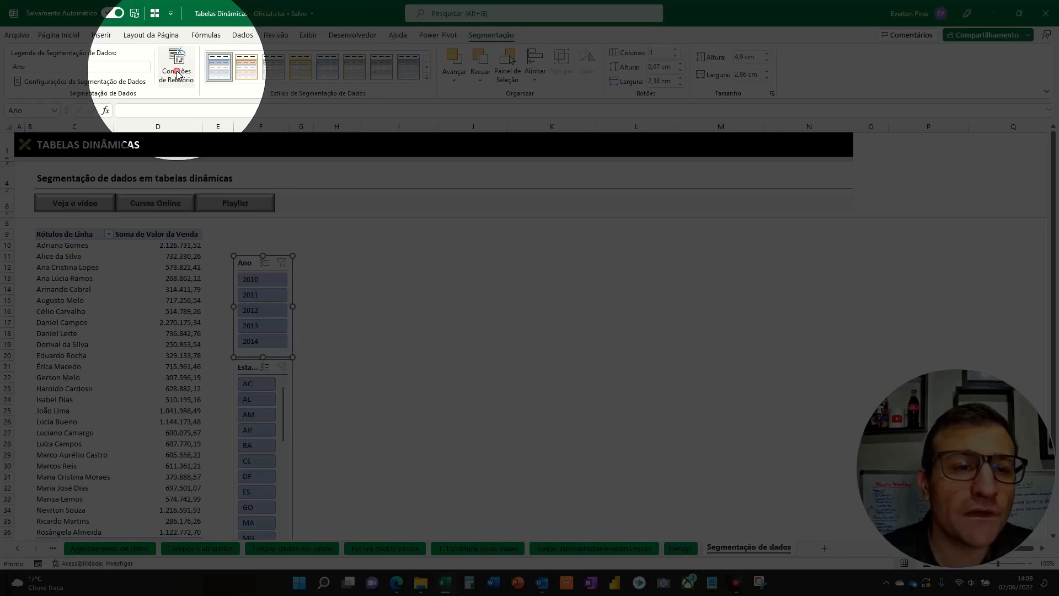
click(178, 74)
scroll(483, 297, down, 2)
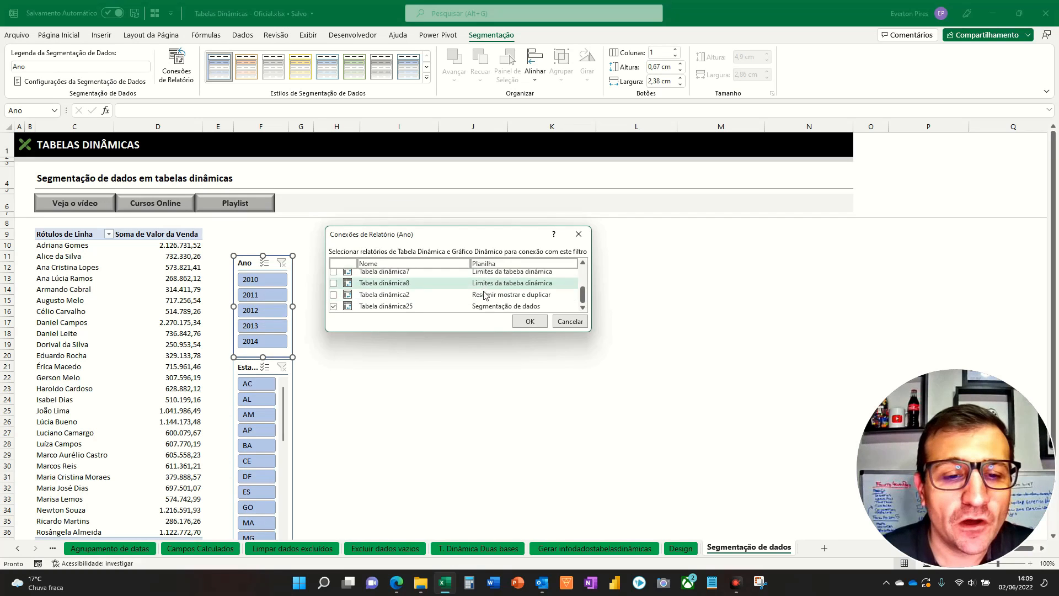
scroll(483, 296, down, 2)
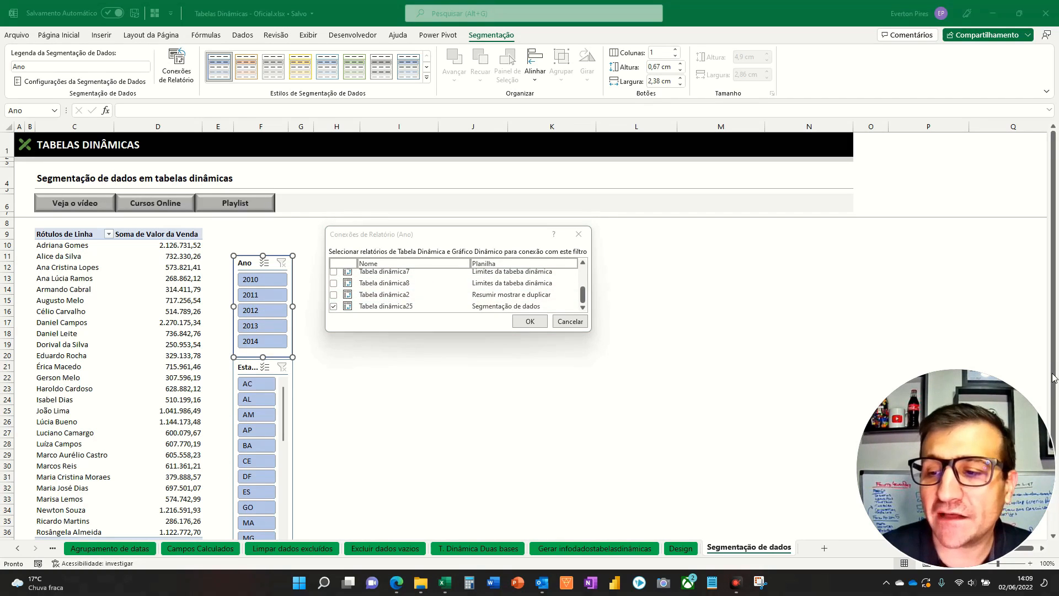
mouse_move(324, 297)
mouse_down()
mouse_move(335, 313)
mouse_move(579, 328)
mouse_up()
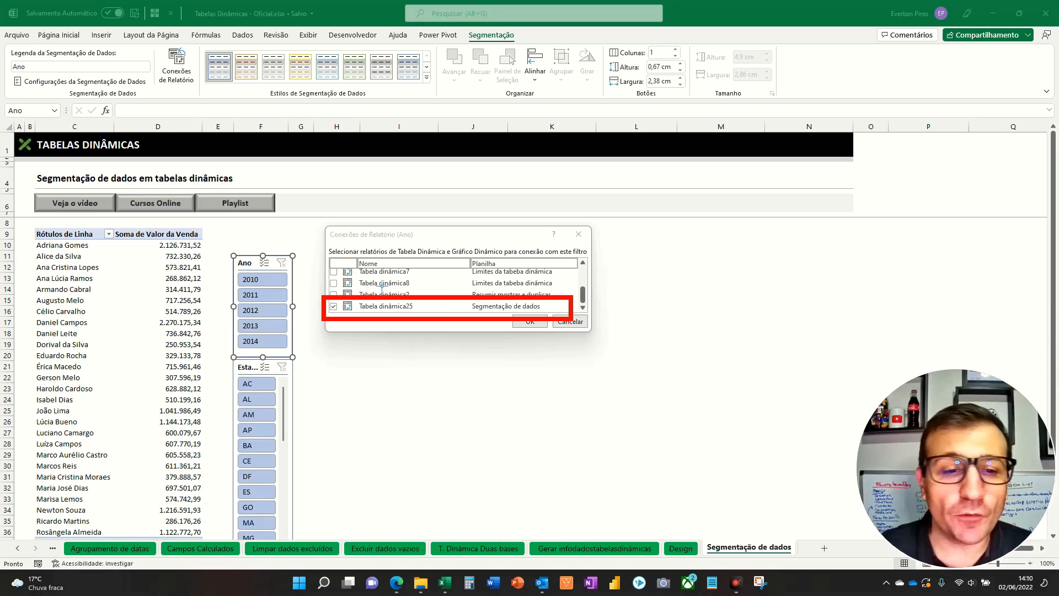
drag(339, 236, 294, 268)
drag(426, 474, 275, 423)
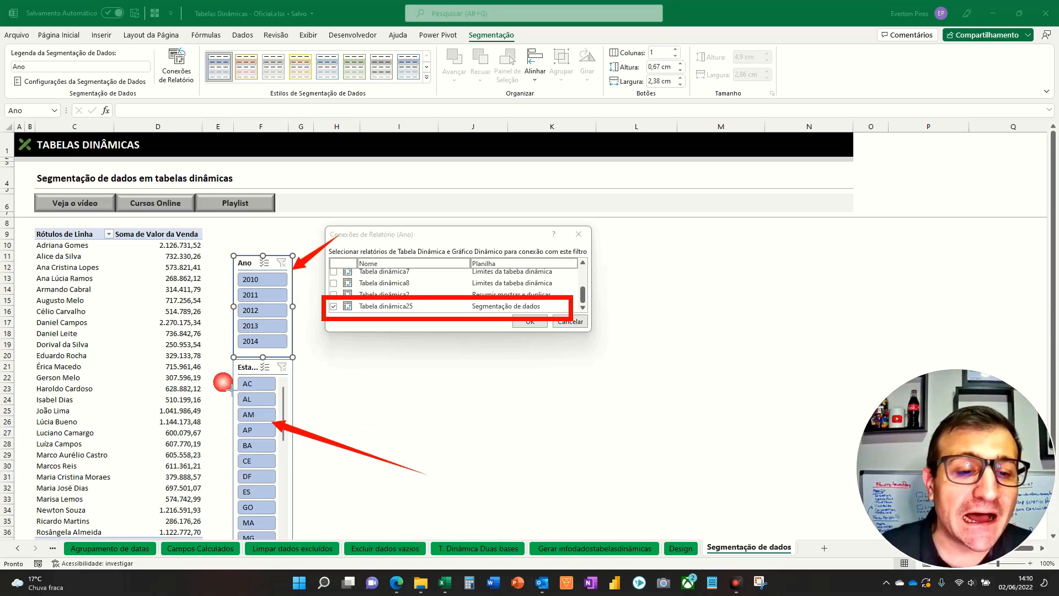
mouse_move(51, 200)
mouse_down()
mouse_move(85, 308)
mouse_move(141, 394)
mouse_up()
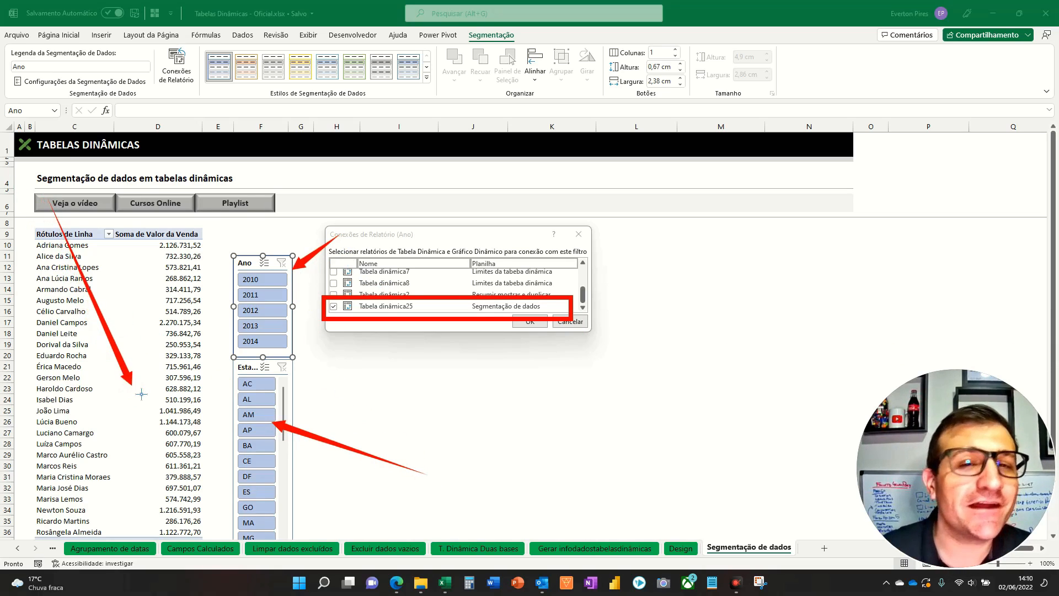
key(Escape)
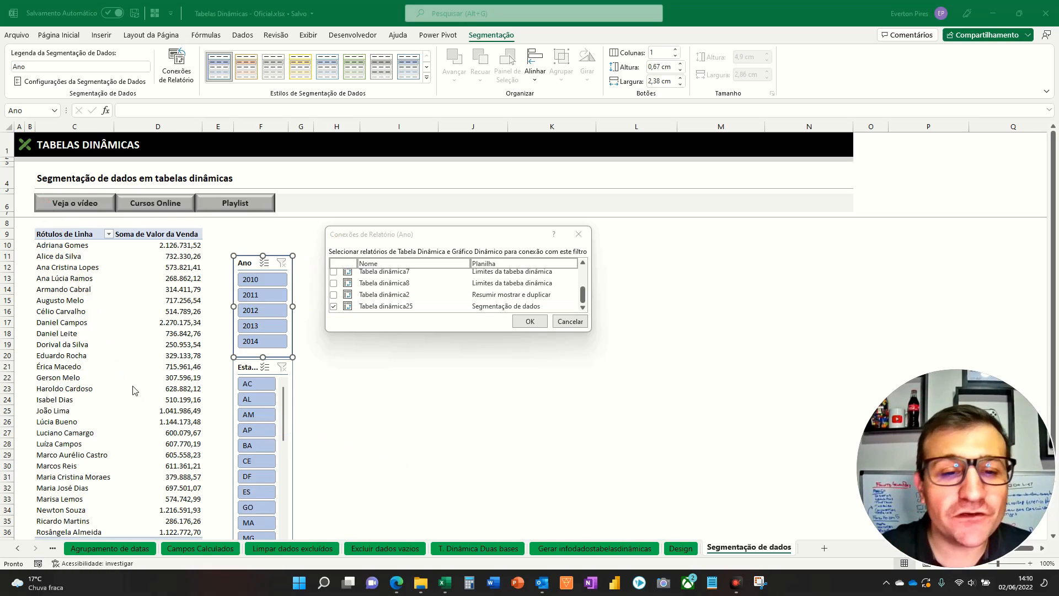
click(578, 234)
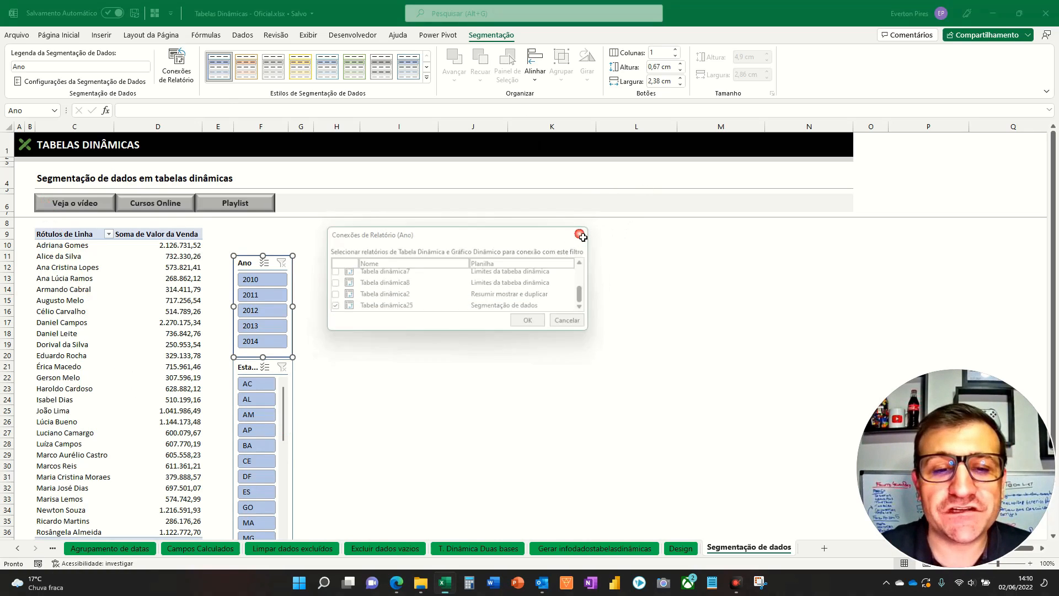
- Insert a second pivot table based on base_vendas into the Segmentação de dados sheet at cell H9
click(388, 278)
click(326, 234)
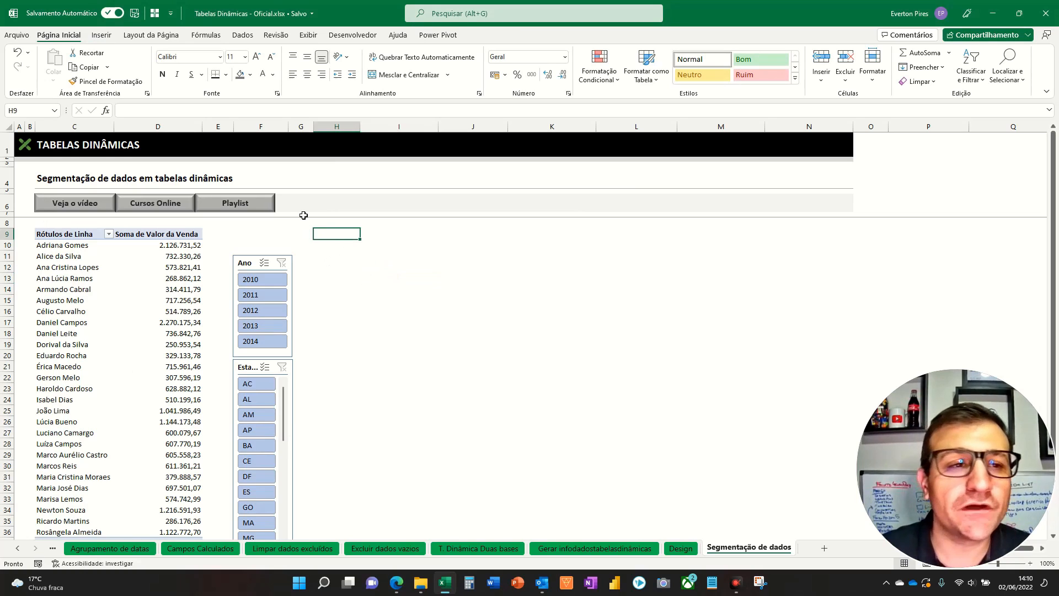
click(102, 35)
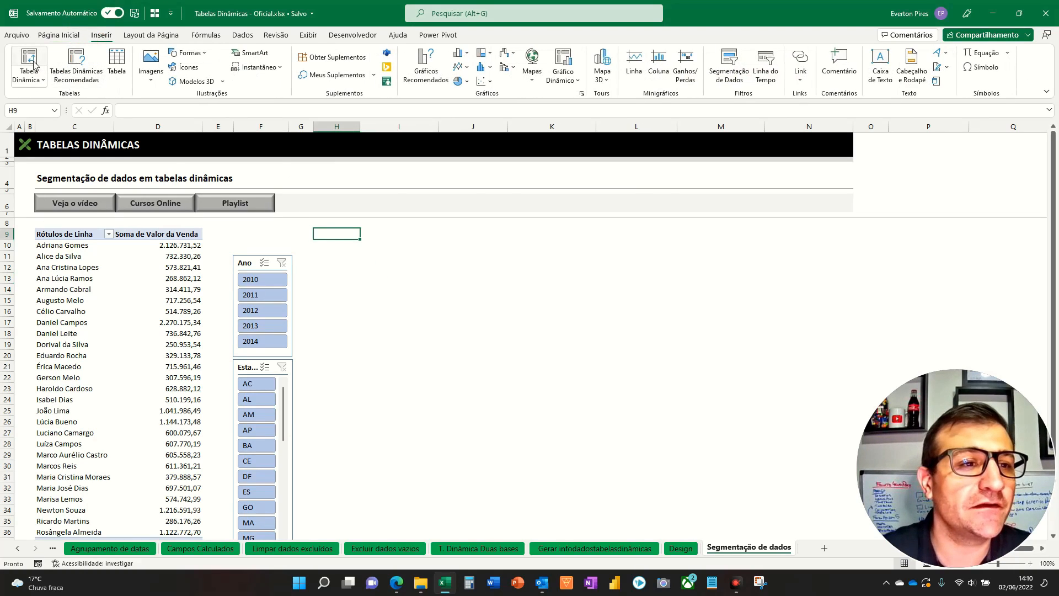
click(28, 62)
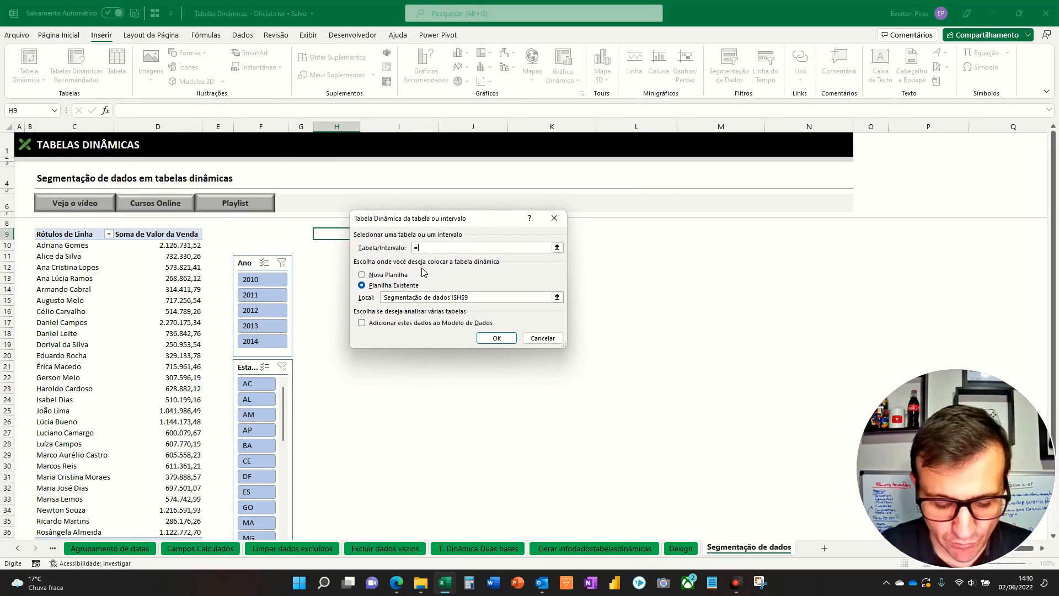
text(=base_vendas)
click(557, 297)
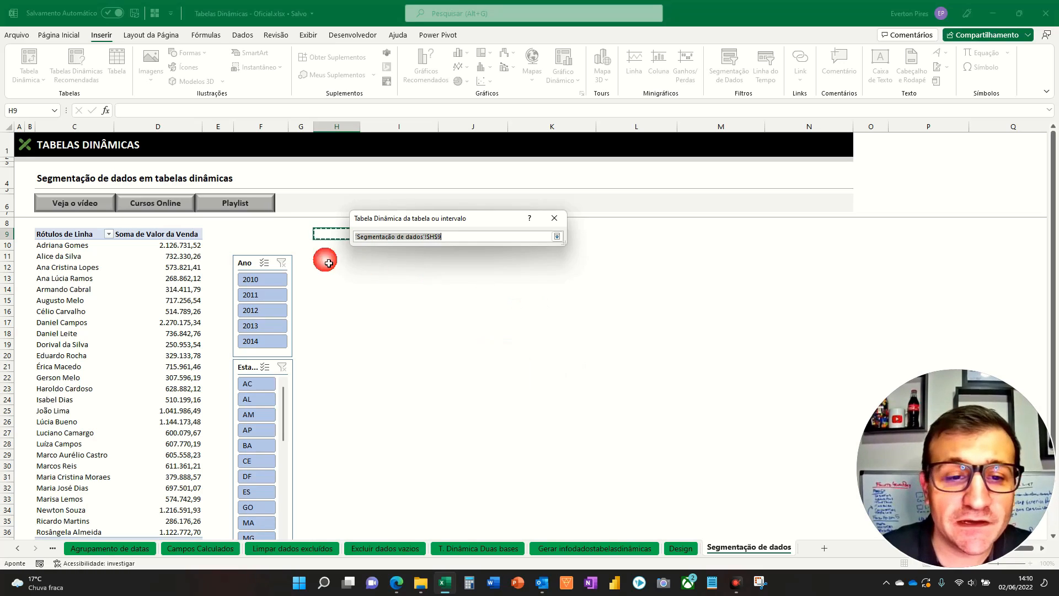
click(338, 234)
key(Return)
key(Return)
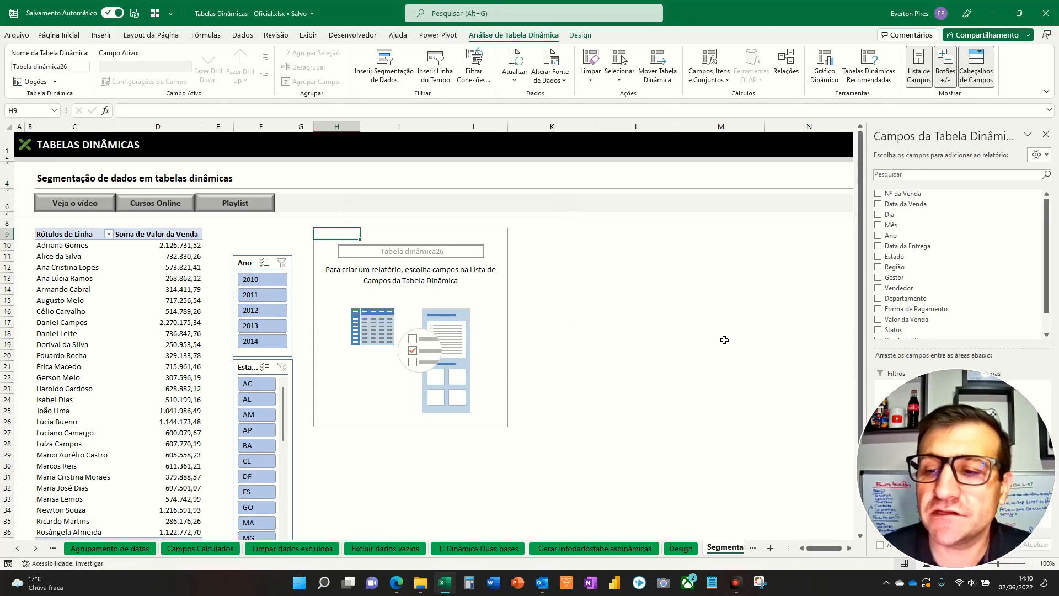
- Build the pivot table at H9 with Departamento as rows and the sum of Valor da Venda, formatted with thousands separators and two decimals
click(877, 301)
scroll(879, 302, down, 1)
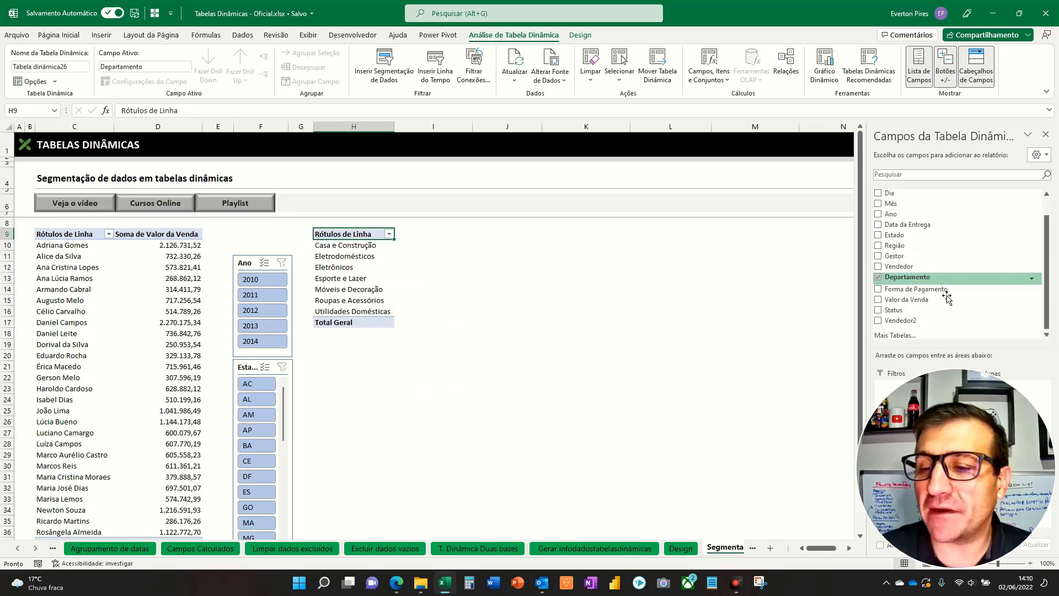
click(878, 299)
drag(474, 238, 474, 325)
key(ctrl+shift+1)
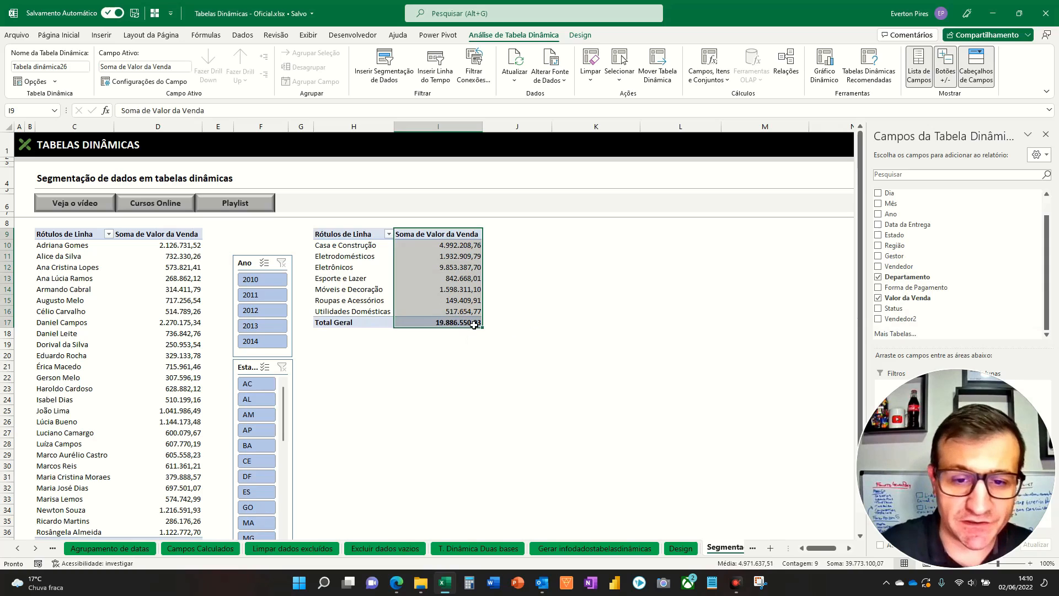
click(354, 365)
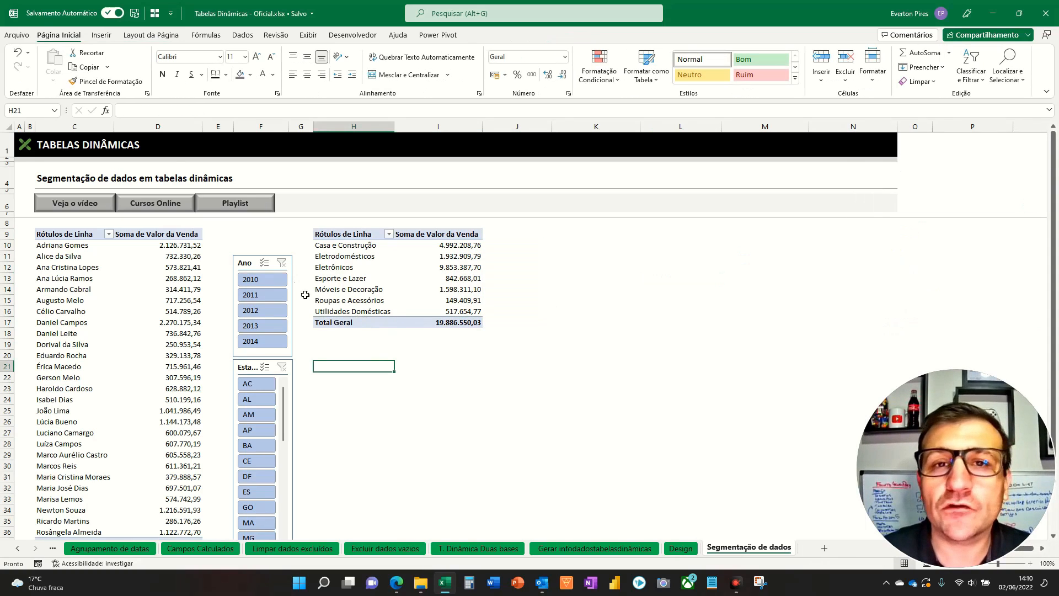
- Filter by year 2010 with the Ano slicer, compare the seller and department pivot tables, and clear the filter
click(257, 280)
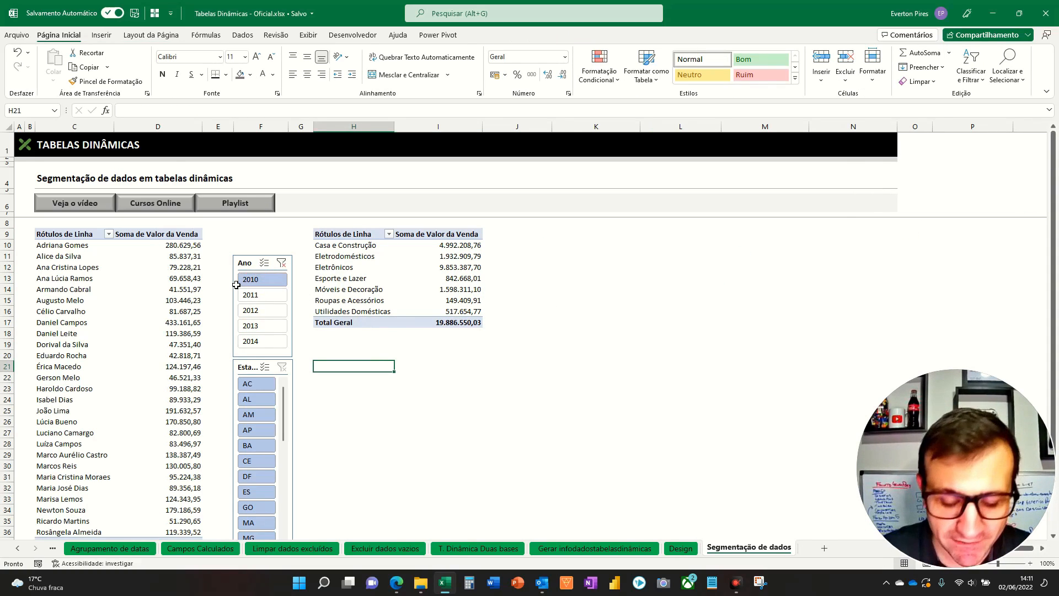
key(F5)
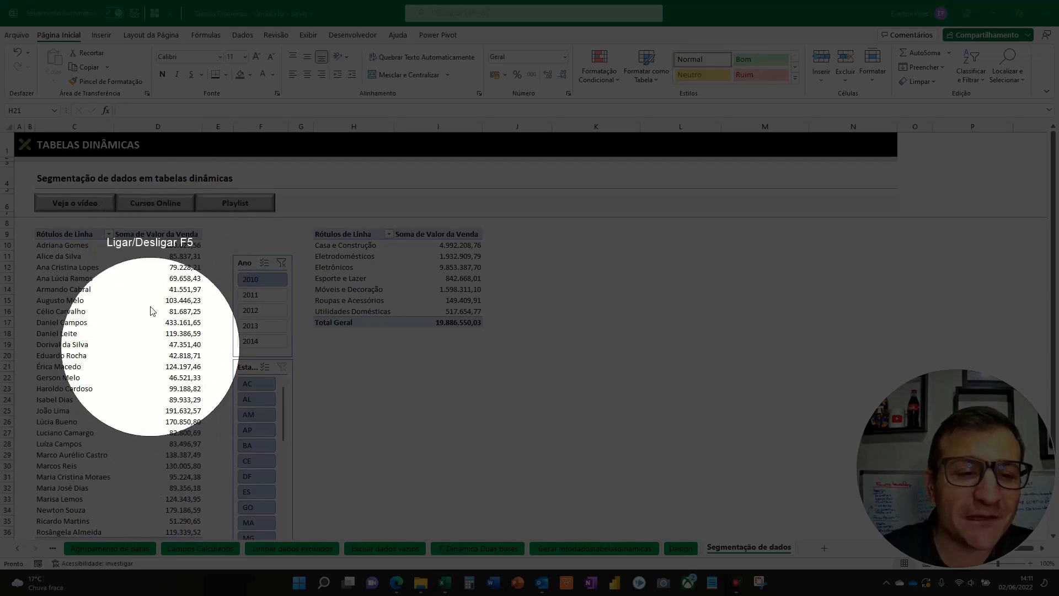
key(F5)
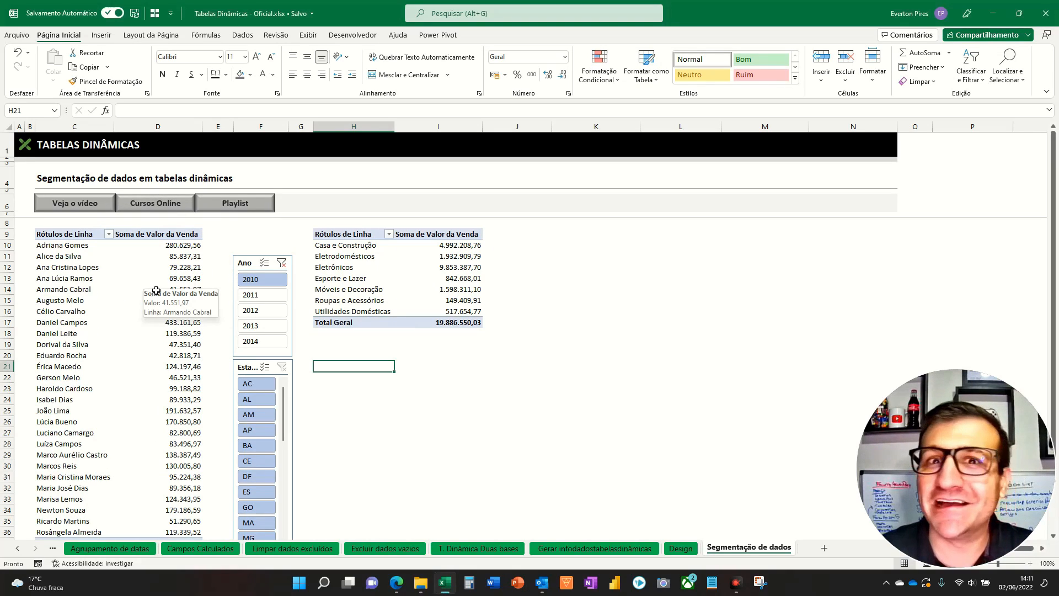
key(F5)
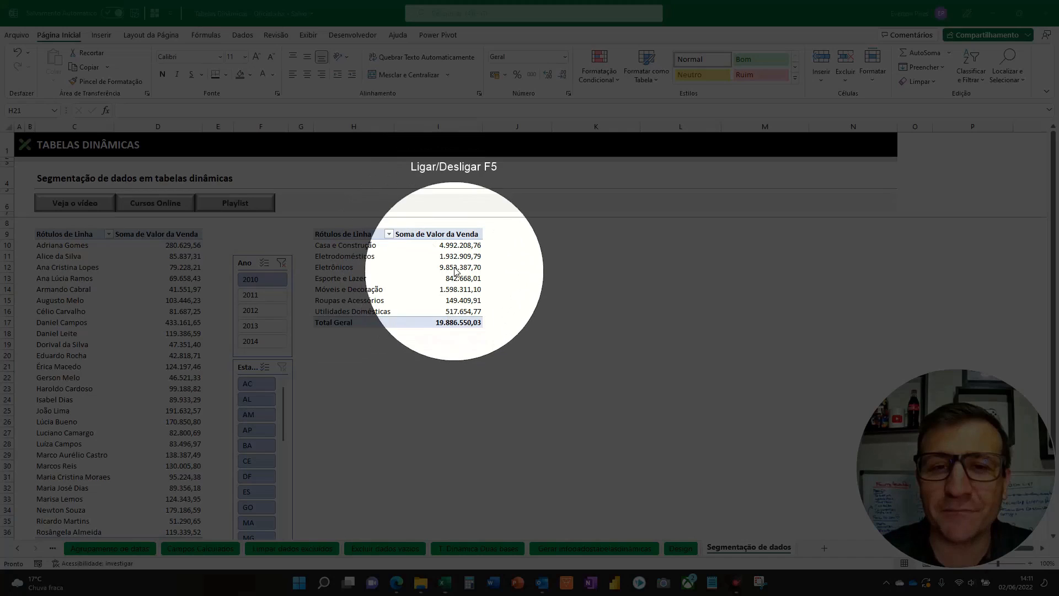
key(F5)
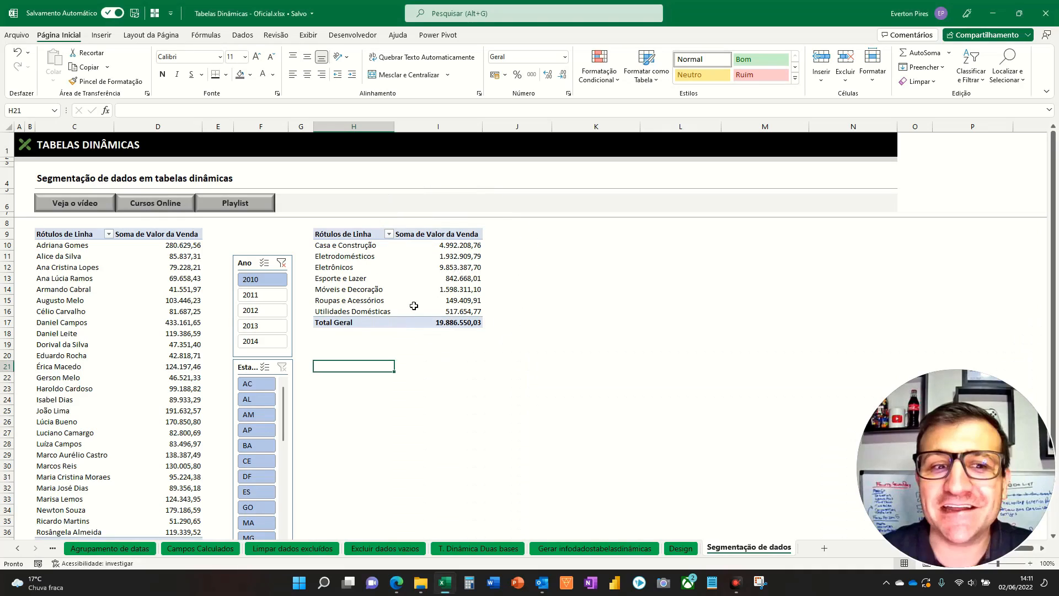
click(282, 262)
- Filter by state CE with the Estado slicer, check the department pivot table's response, and clear the filter
click(257, 461)
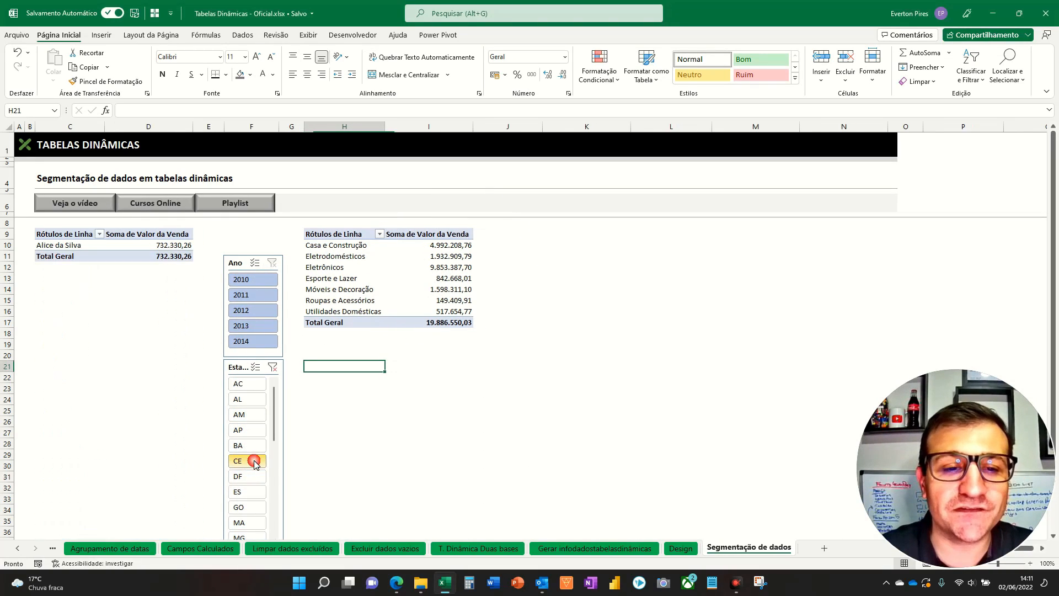
key(F5)
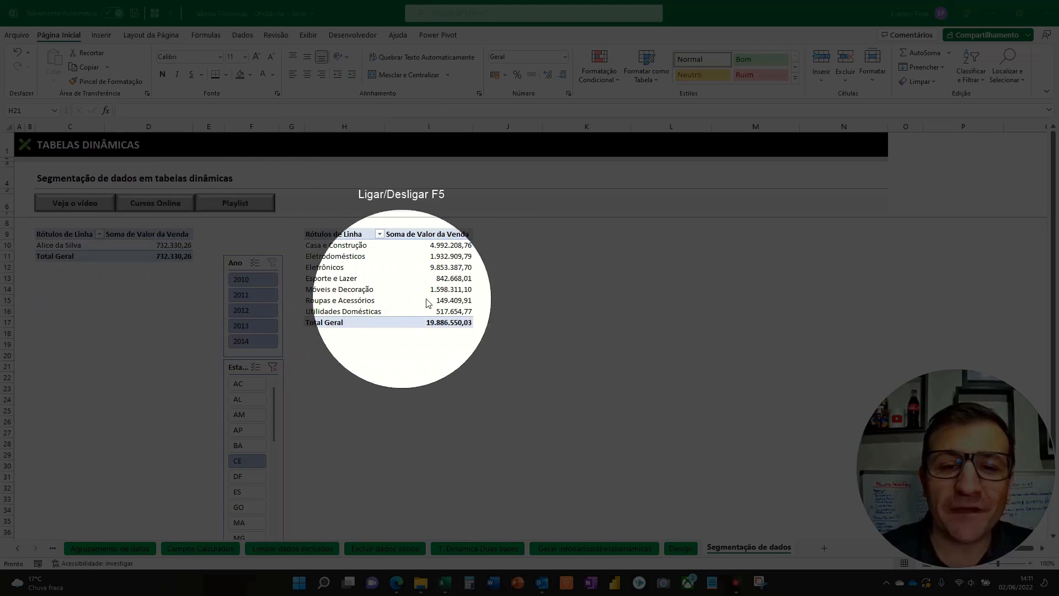
key(F5)
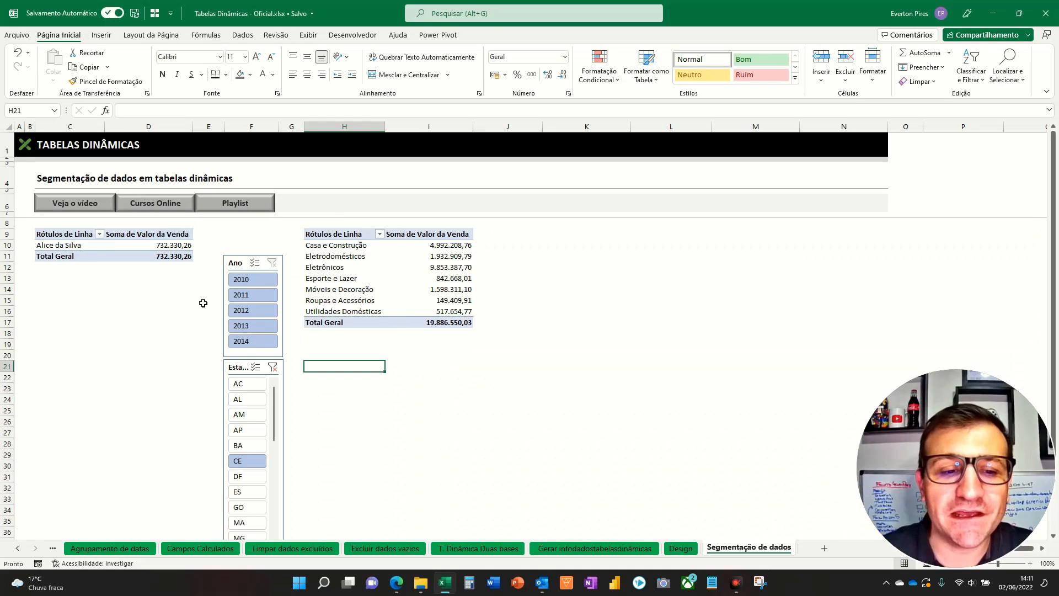
click(272, 367)
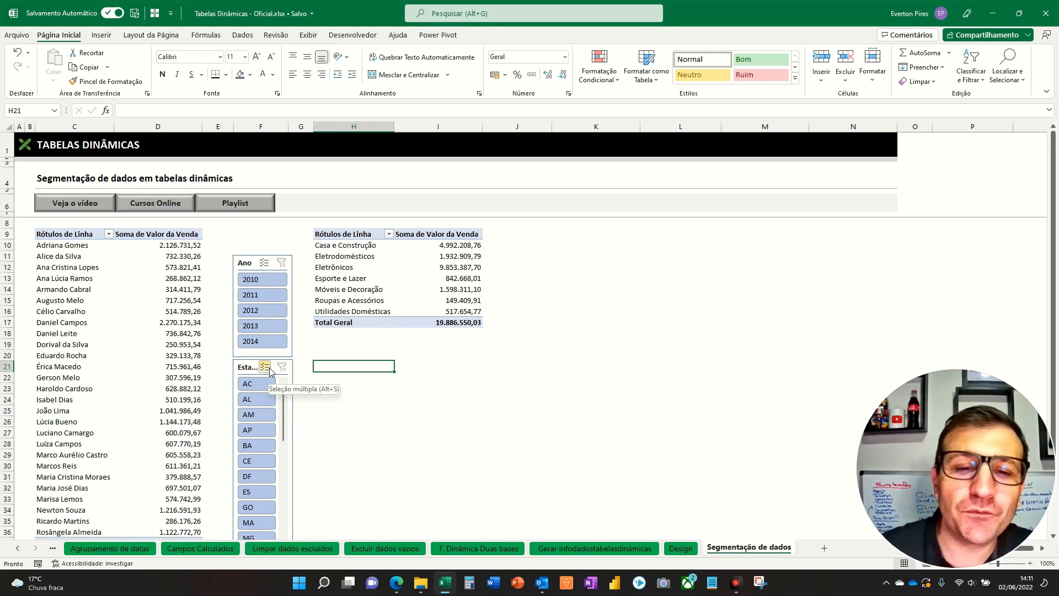
- Connect the Ano slicer to Tabela dinâmica26 on the Segmentação de dados sheet through its report connections
click(253, 264)
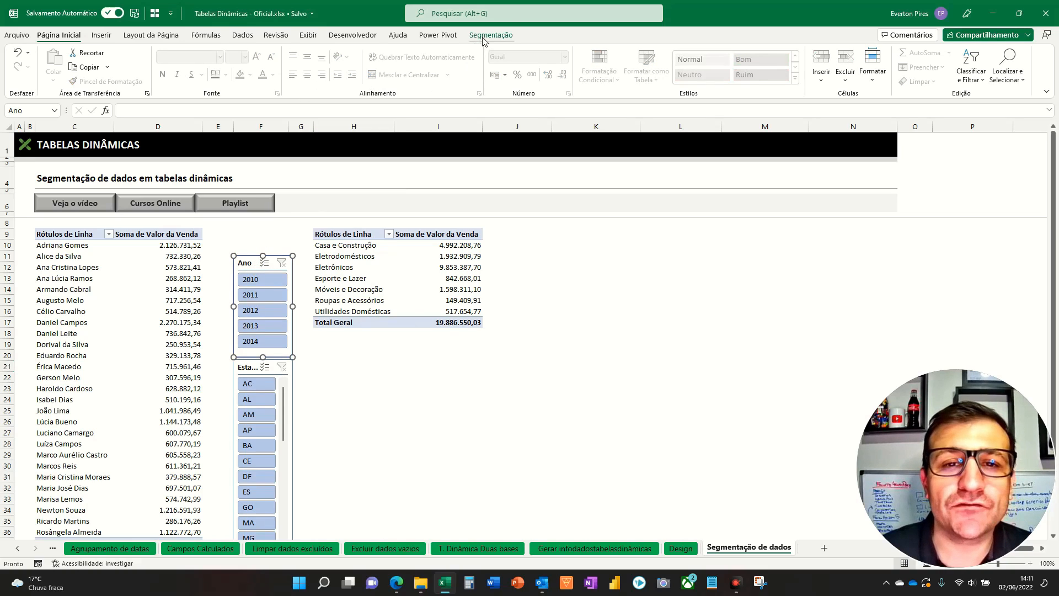
click(483, 38)
click(177, 77)
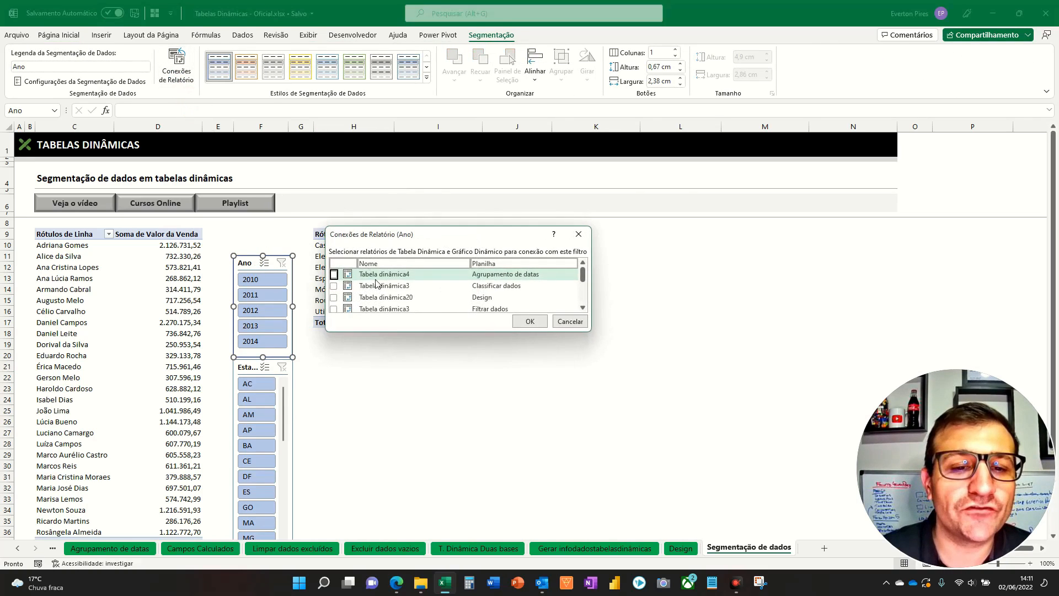
scroll(404, 284, down, 3)
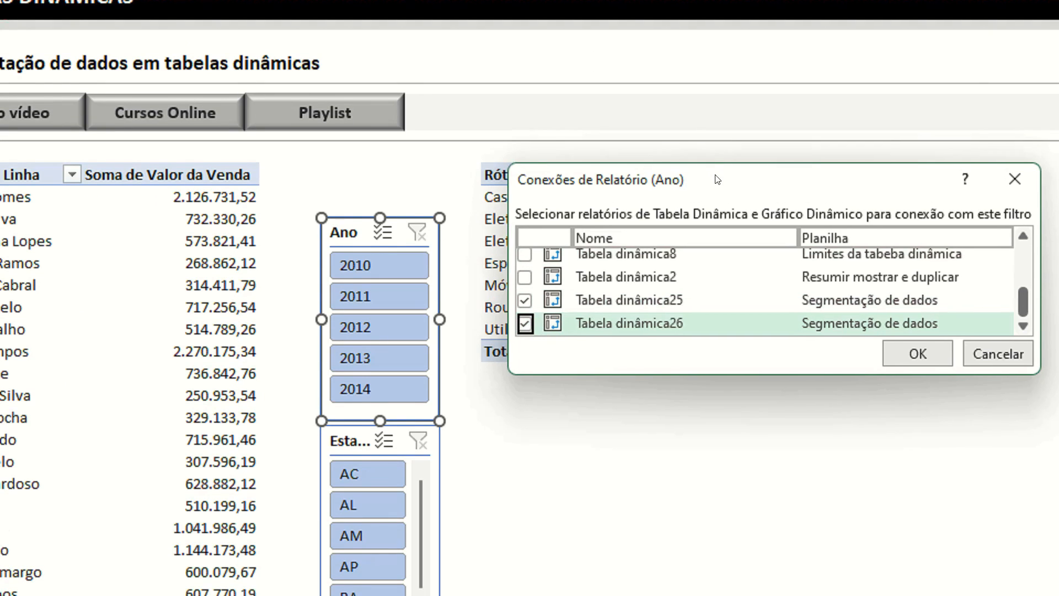
drag(717, 158, 777, 276)
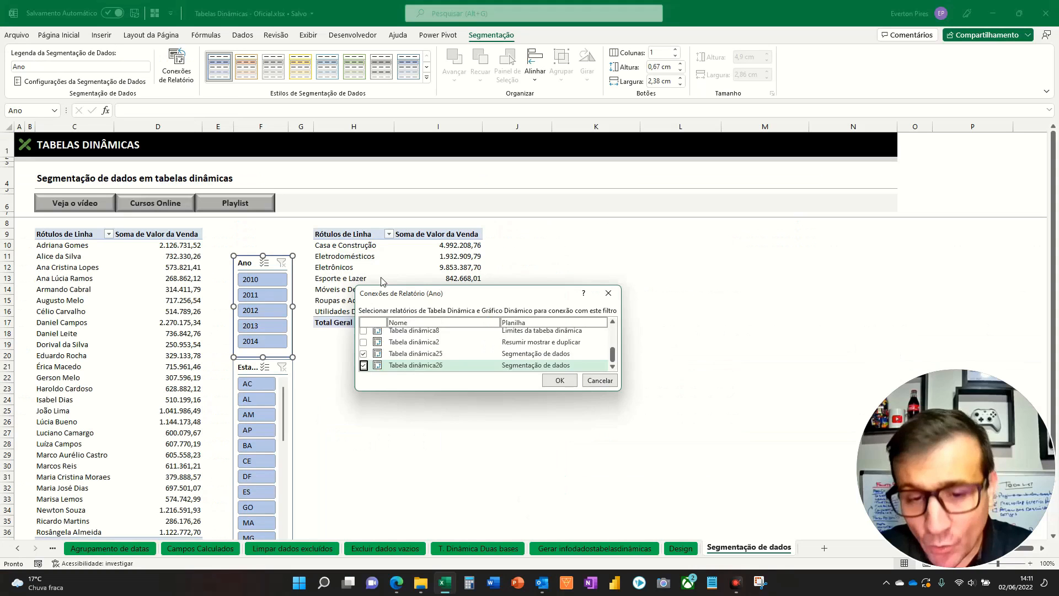
click(974, 467)
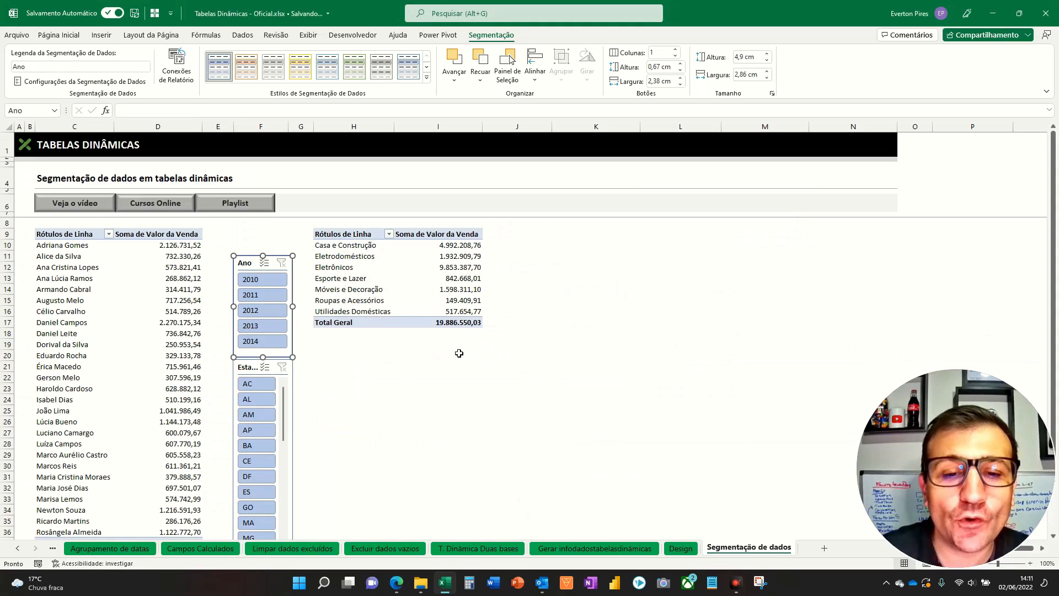
- Filter by year 2012 with the Ano slicer and compare the values in both pivot tables
click(253, 312)
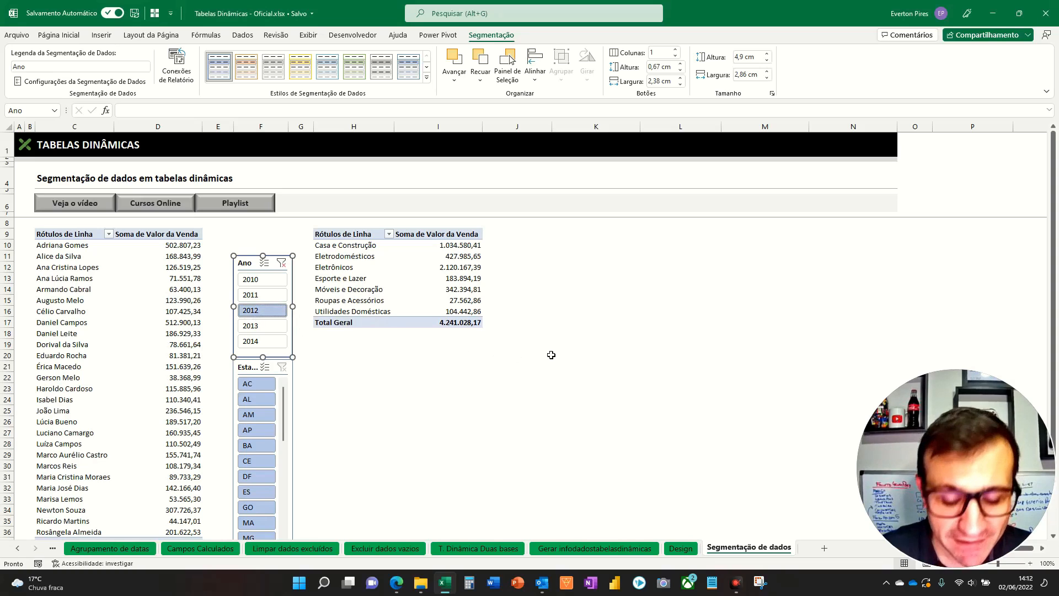
key(F5)
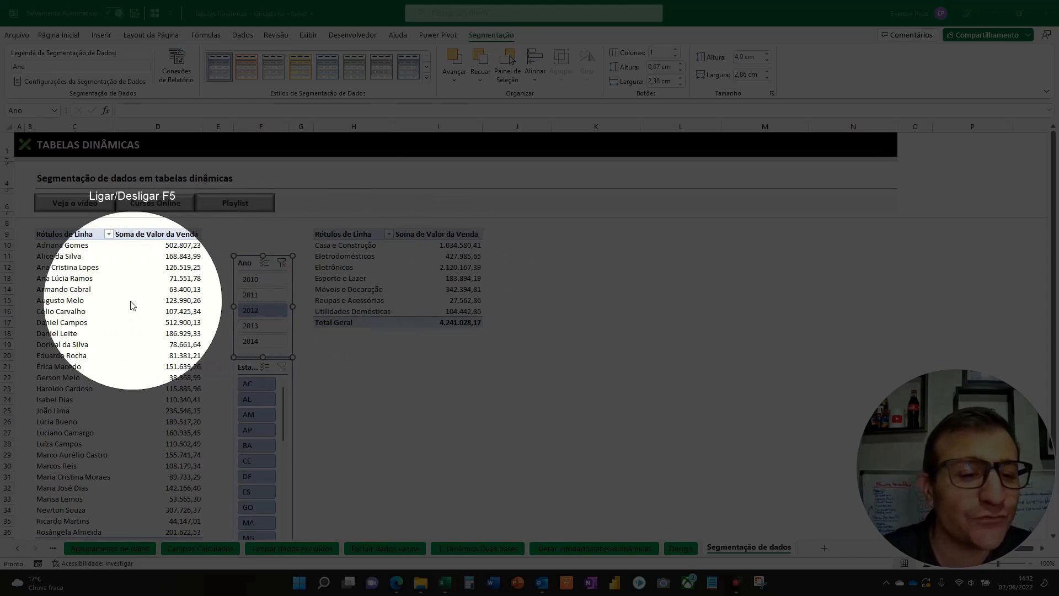
key(F5)
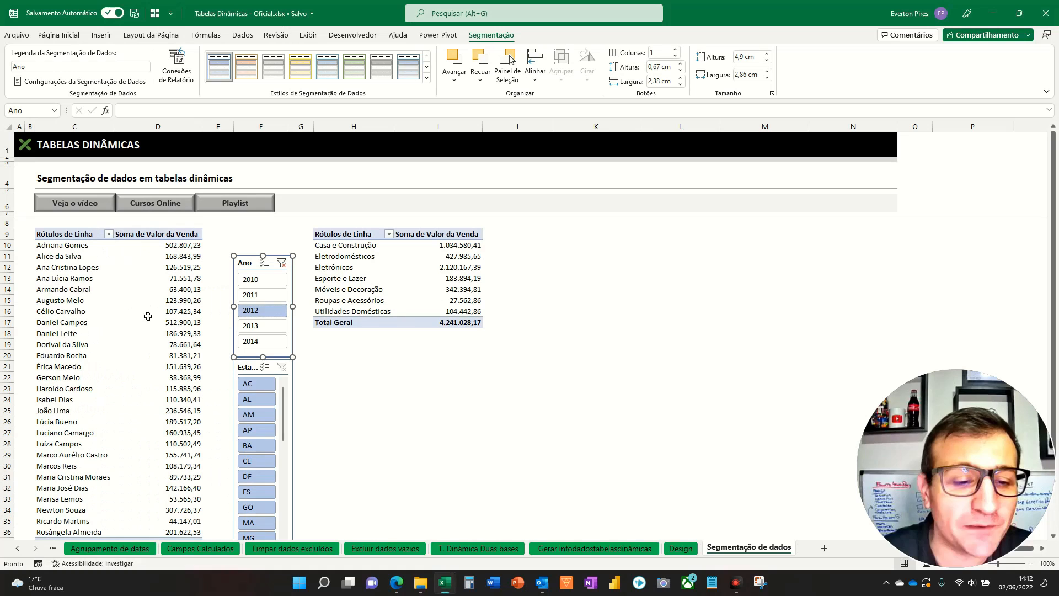
- Filter by state MG with the Estado slicer and compare how the seller and department pivot tables respond
scroll(286, 406, down, 3)
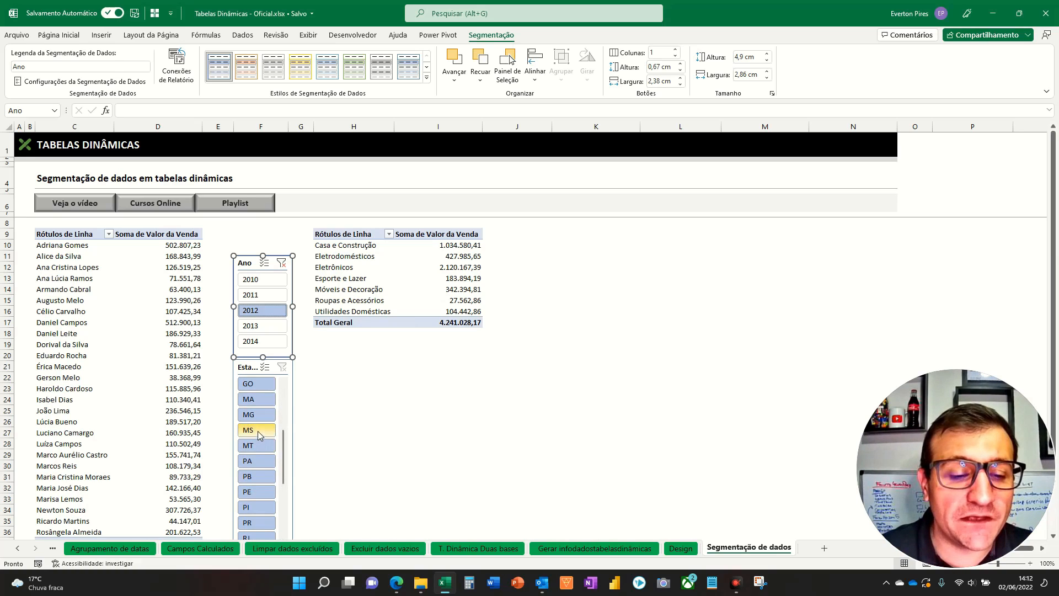
click(258, 417)
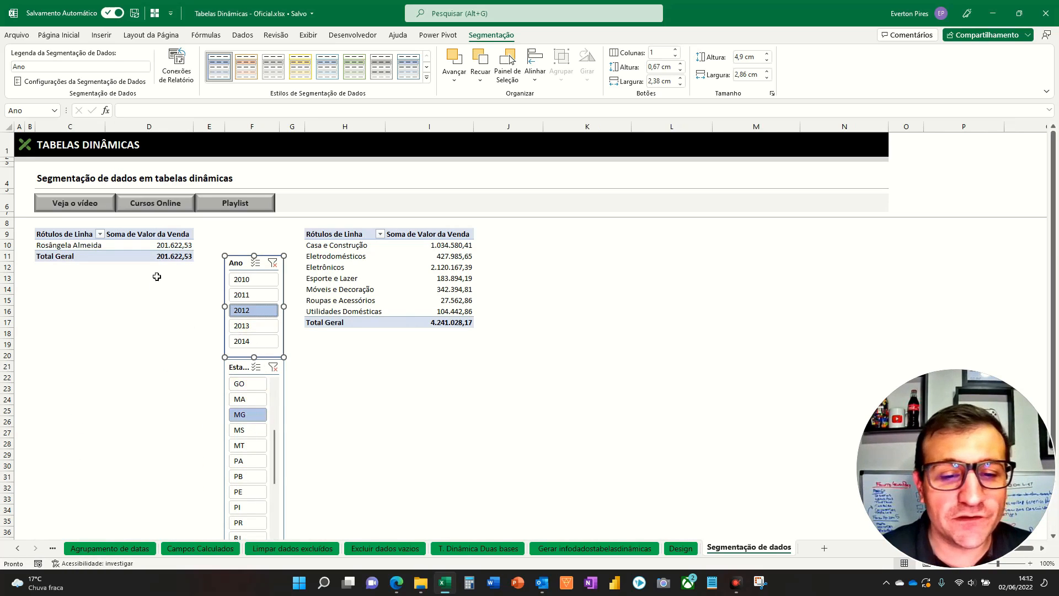
key(F5)
key(F5)
key(F5)
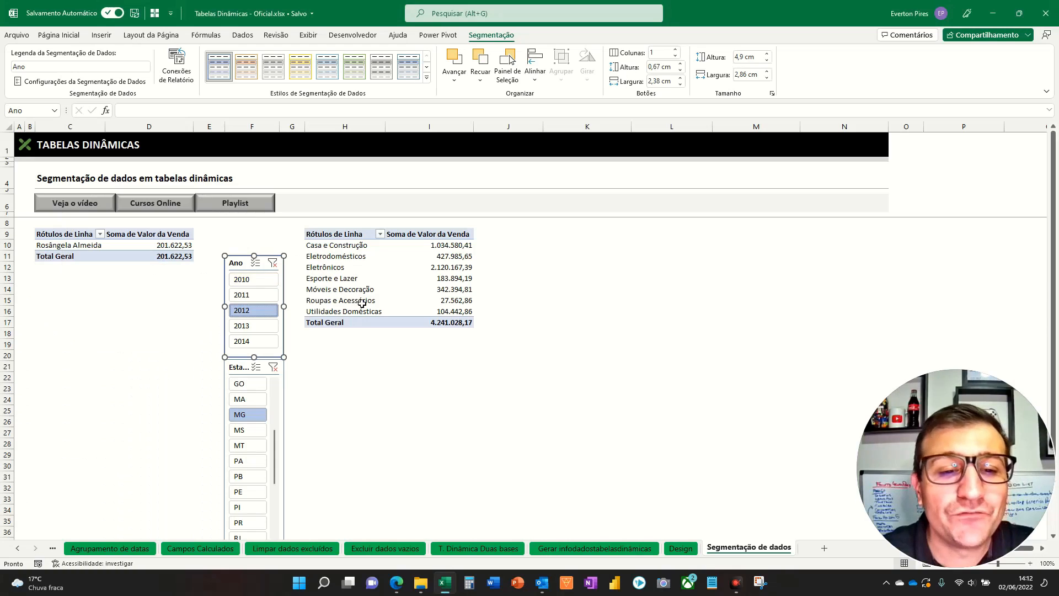
key(F5)
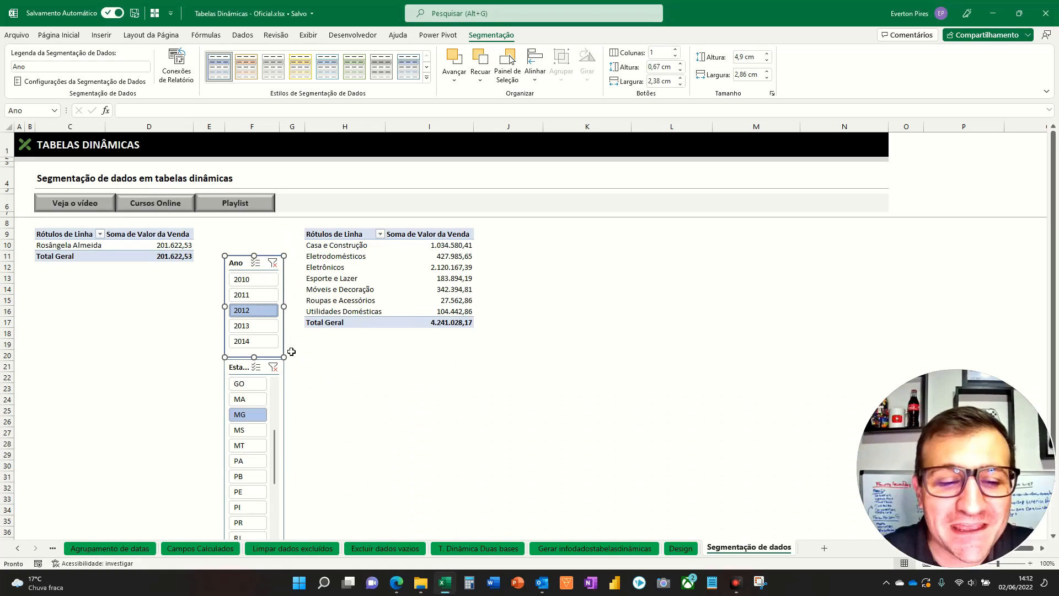
- Clear the year and state filters from the Ano and Estado slicers
click(371, 356)
click(272, 263)
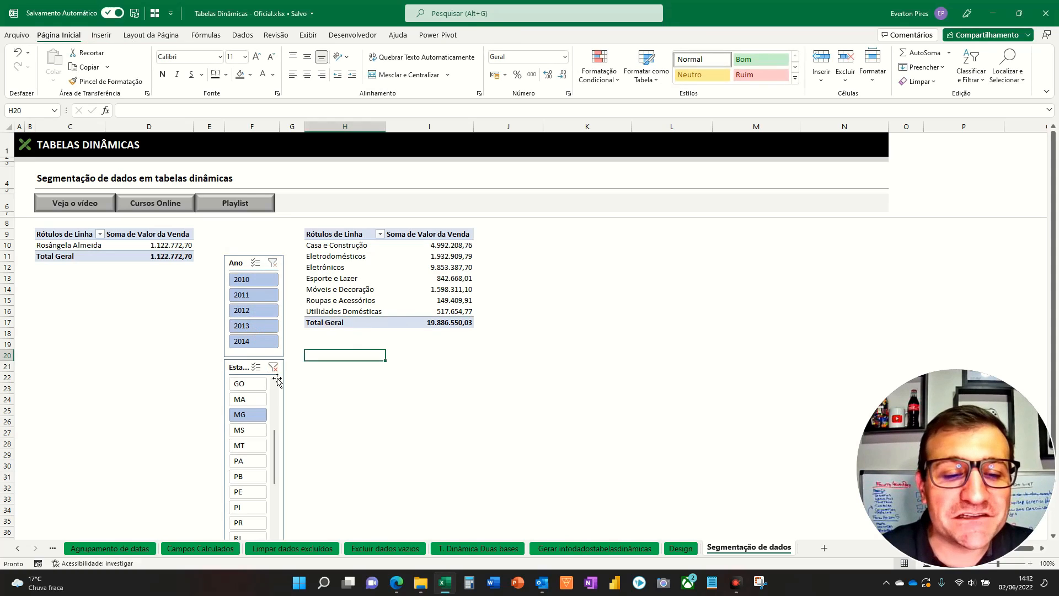
click(273, 367)
click(400, 384)
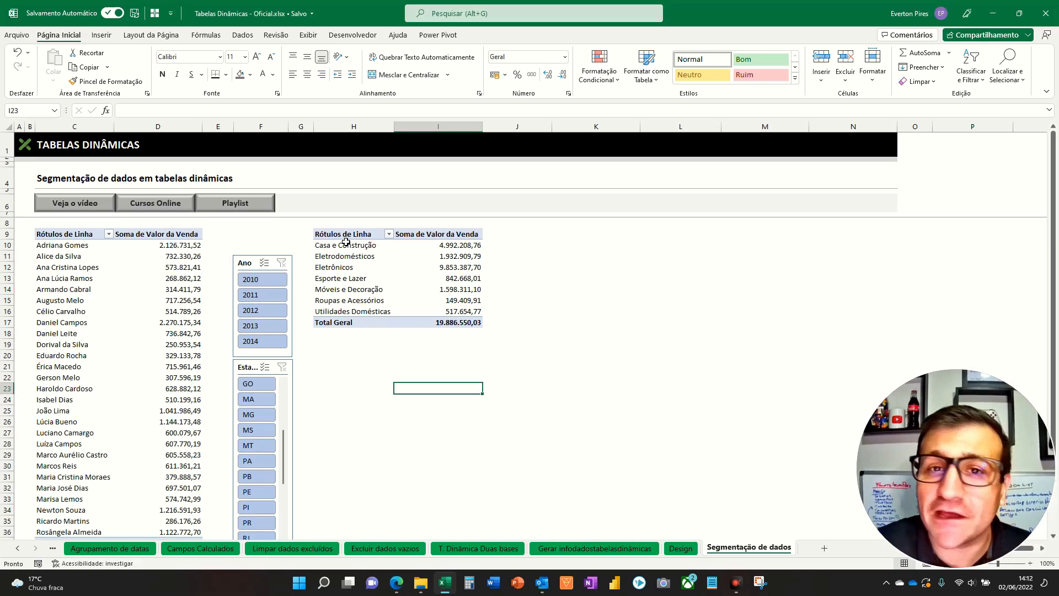
- Copy the department pivot table to cell K9 and replace the copy's row field Departamento with Gestor
drag(351, 235, 463, 326)
key(ctrl+c)
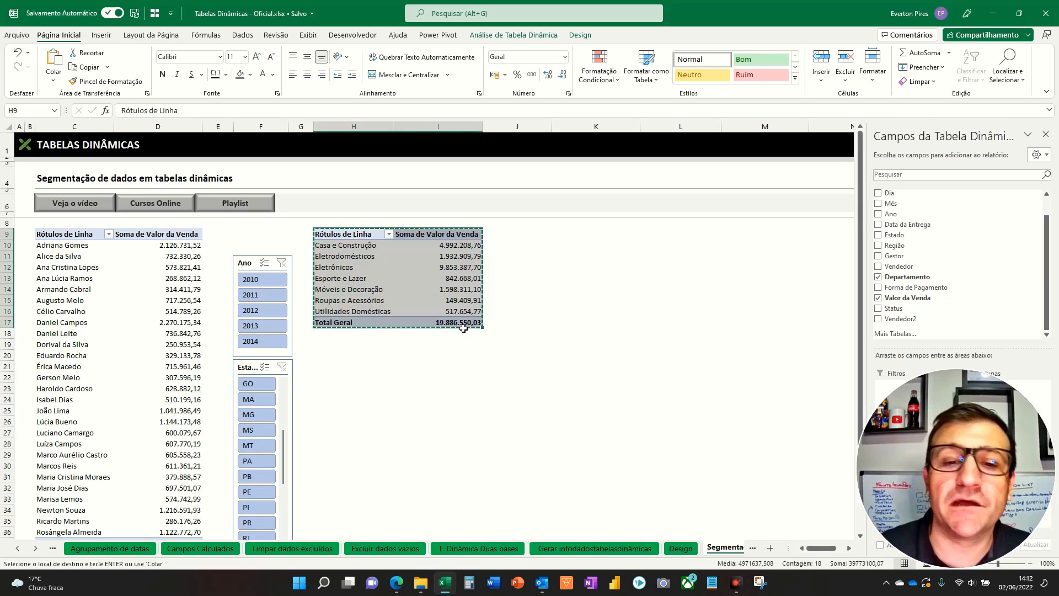
key(Right)
key(Right)
key(Right)
key(ctrl+v)
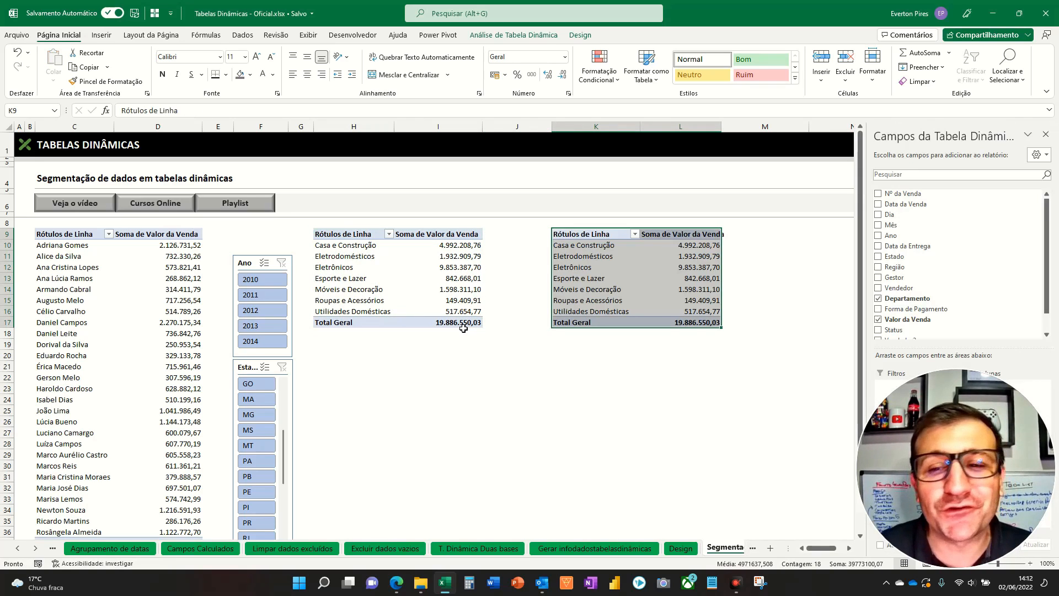
click(878, 299)
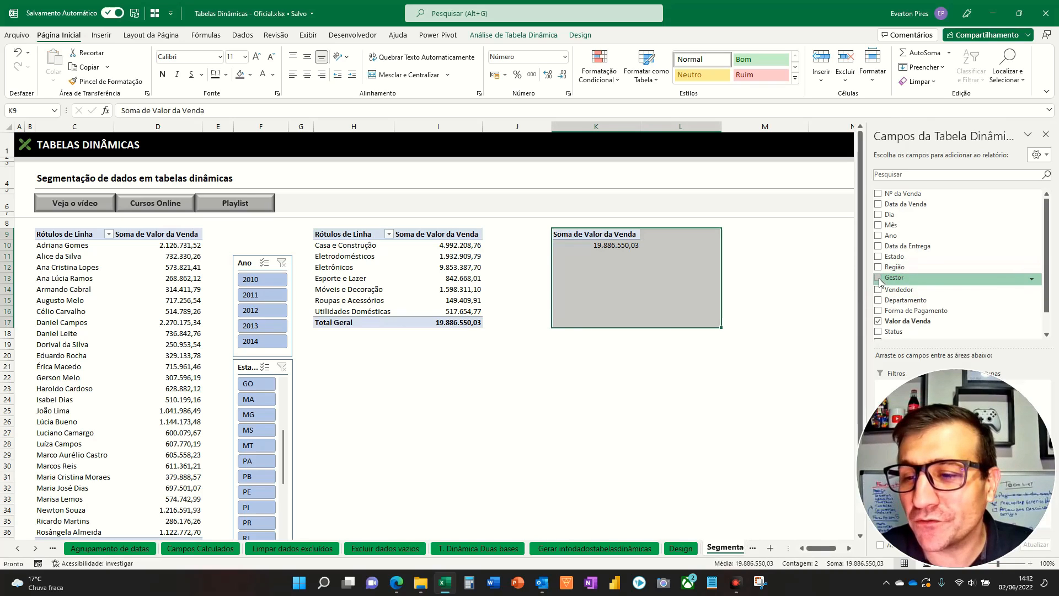
click(878, 278)
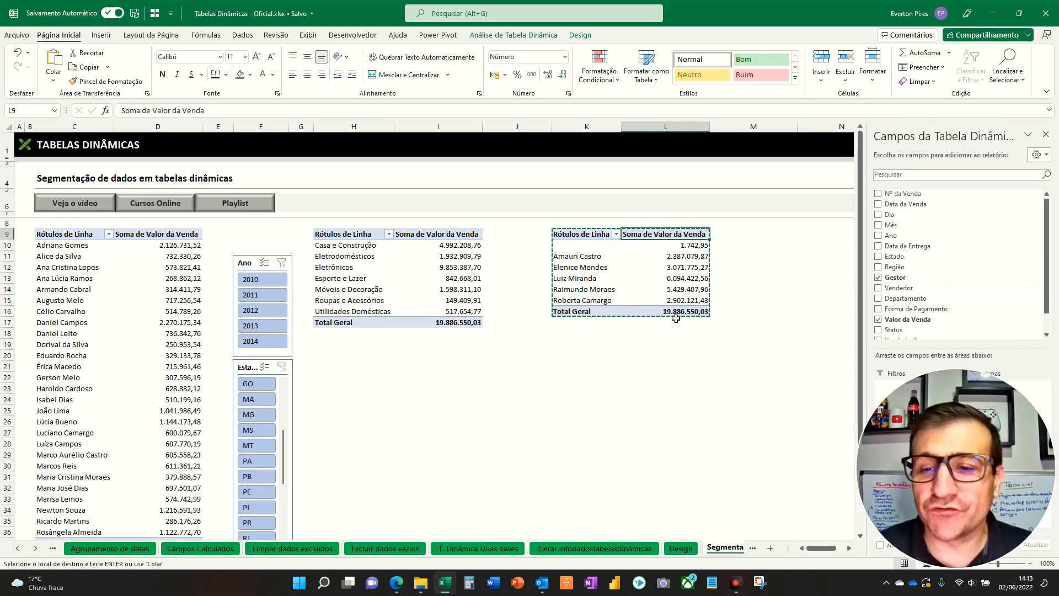
- Copy the Gestor pivot table to cell N9 and replace the copy's row field Gestor with Departamento
key(Right)
key(Right)
key(Return)
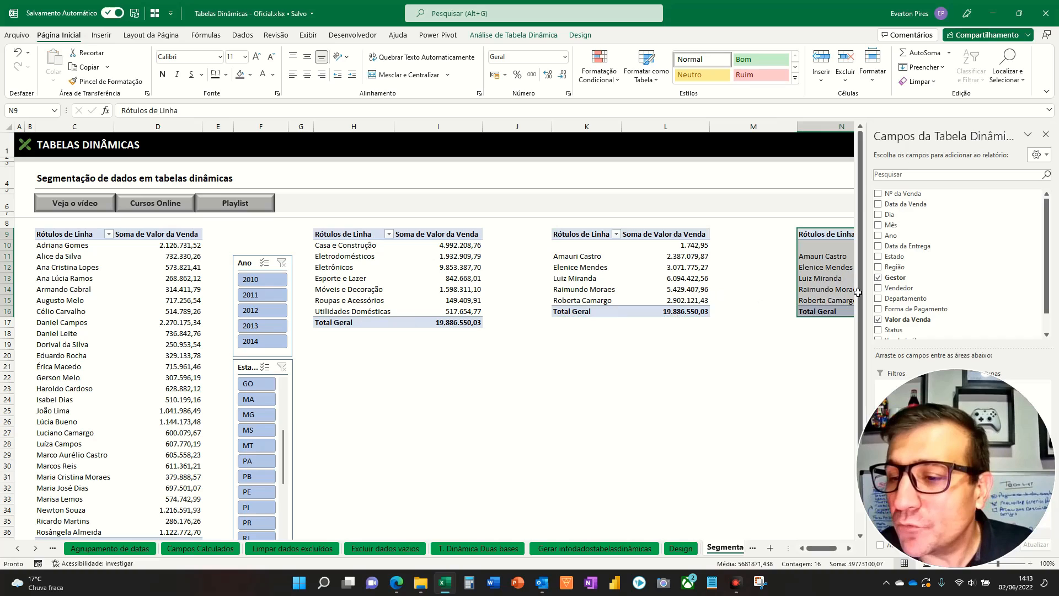
click(877, 278)
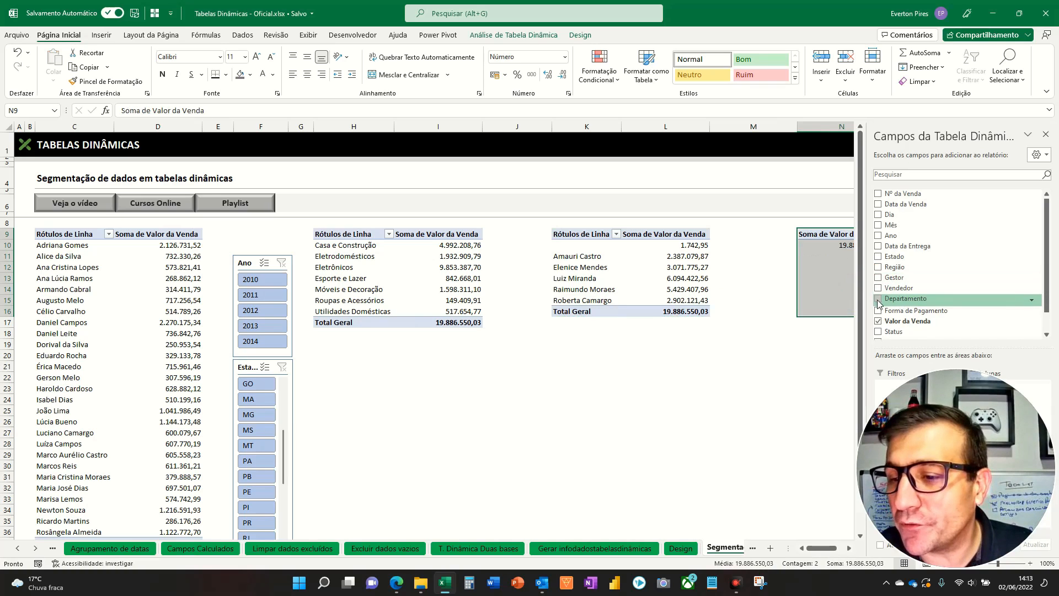
click(878, 299)
click(658, 388)
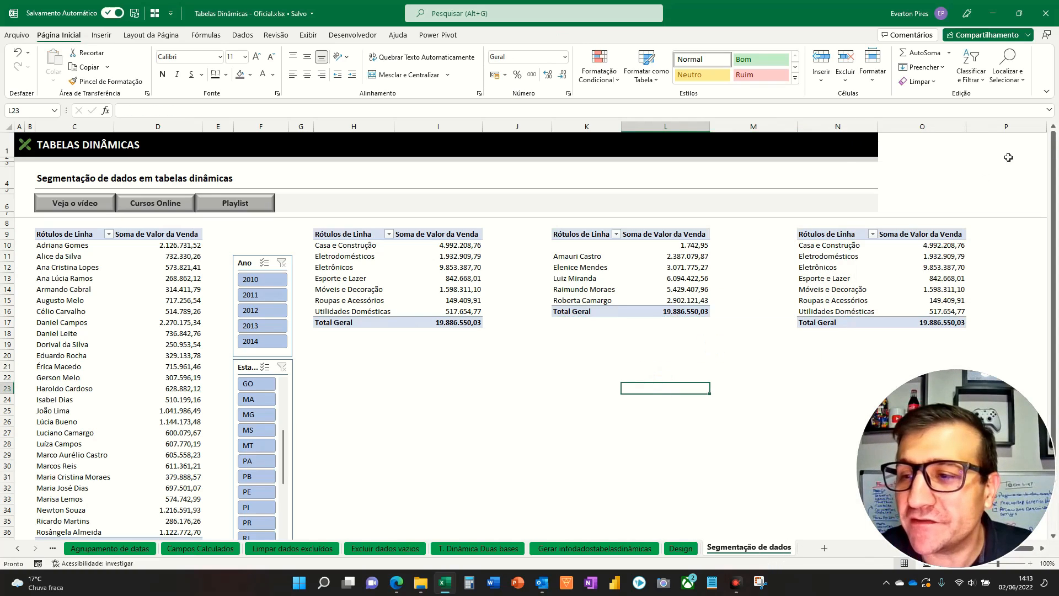
- Filter by years 2012 and 2011 in turn with the Ano slicer, and by states MG, MT and PE in turn with the Estado slicer
click(261, 311)
click(261, 295)
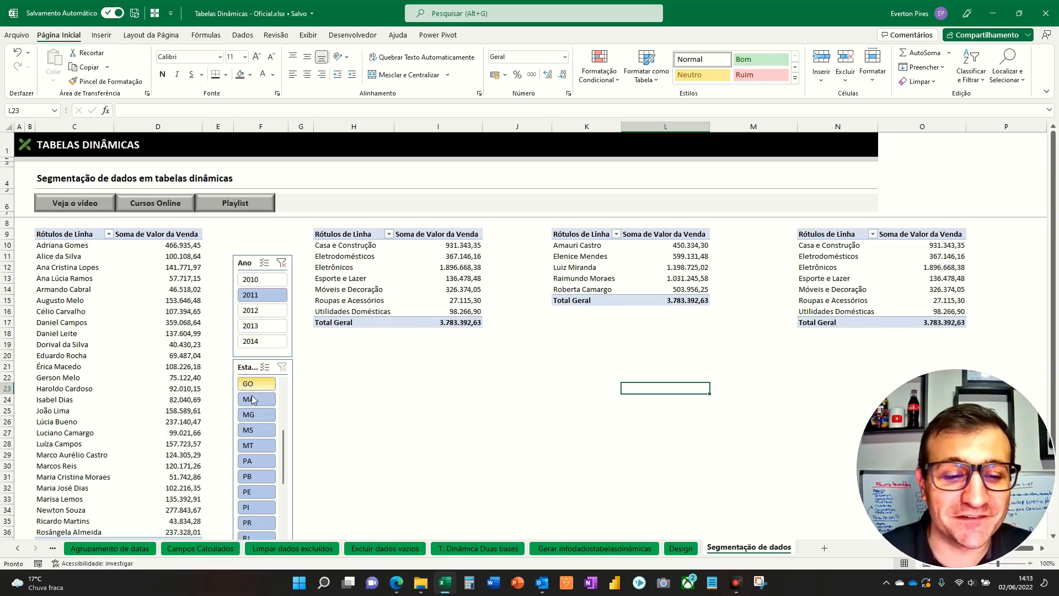
click(256, 414)
click(257, 445)
click(245, 492)
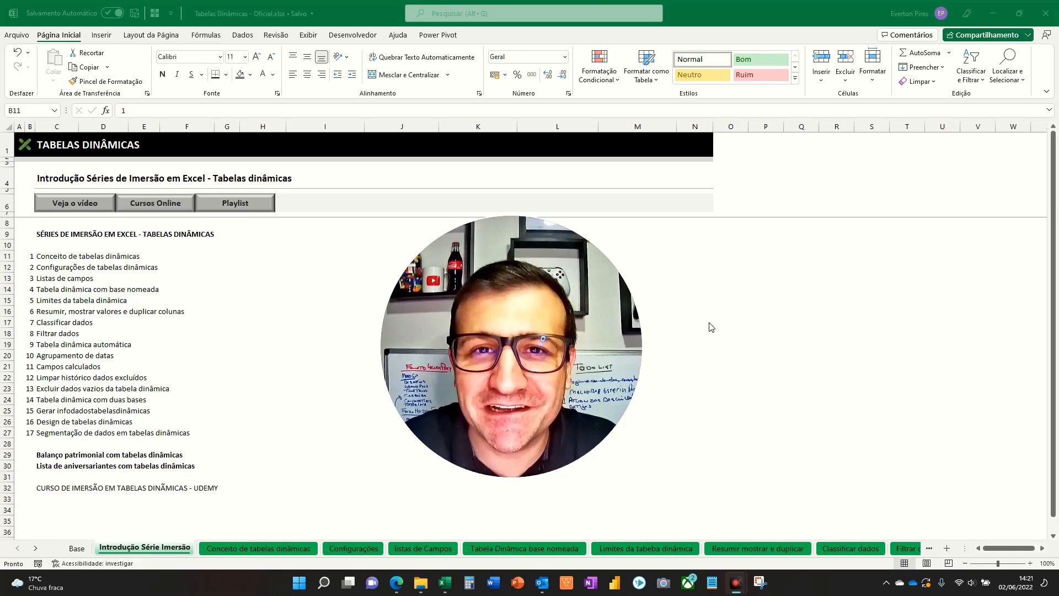
click(711, 327)
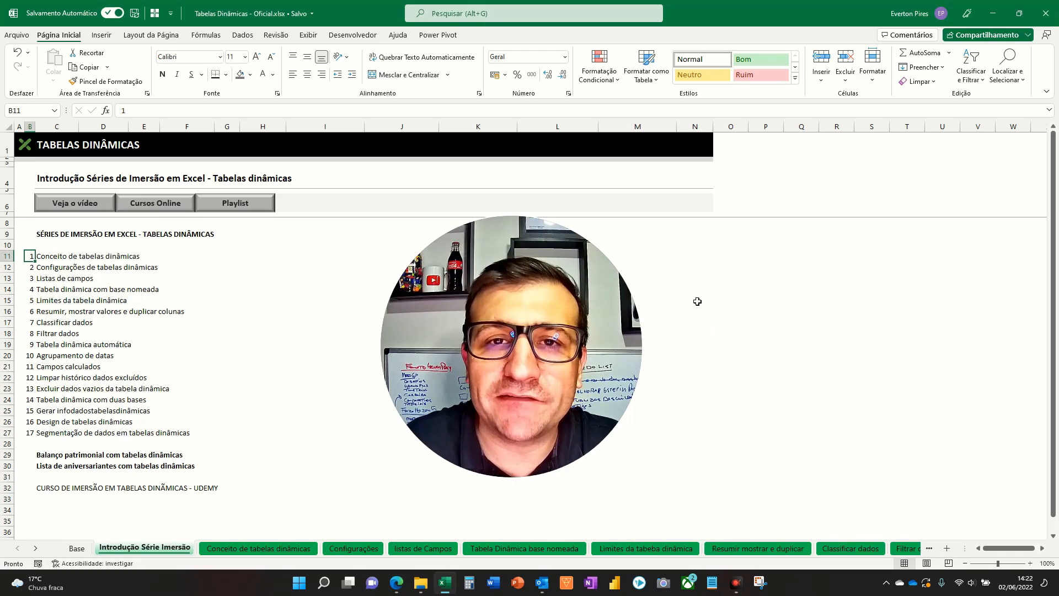